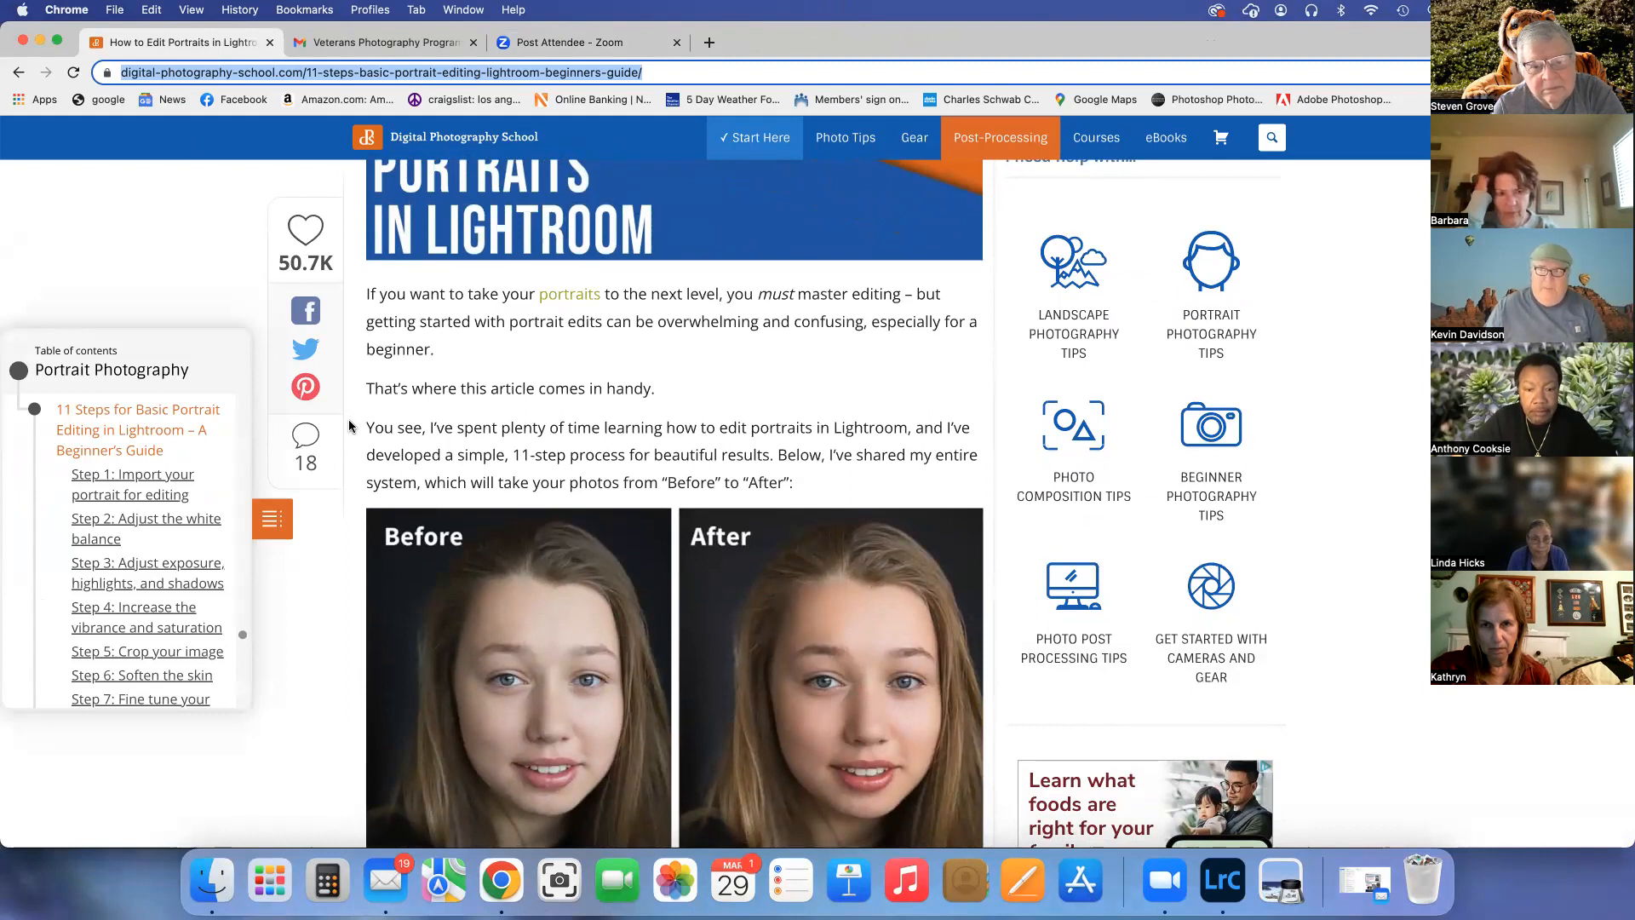
Read the portrait-editing article's introduction, before/after comparison and Step 1 on importing the portrait with a sharpening preset.
{"action": "scroll", "coordinate": [347, 426], "scroll_direction": "down", "scroll_amount": 4}
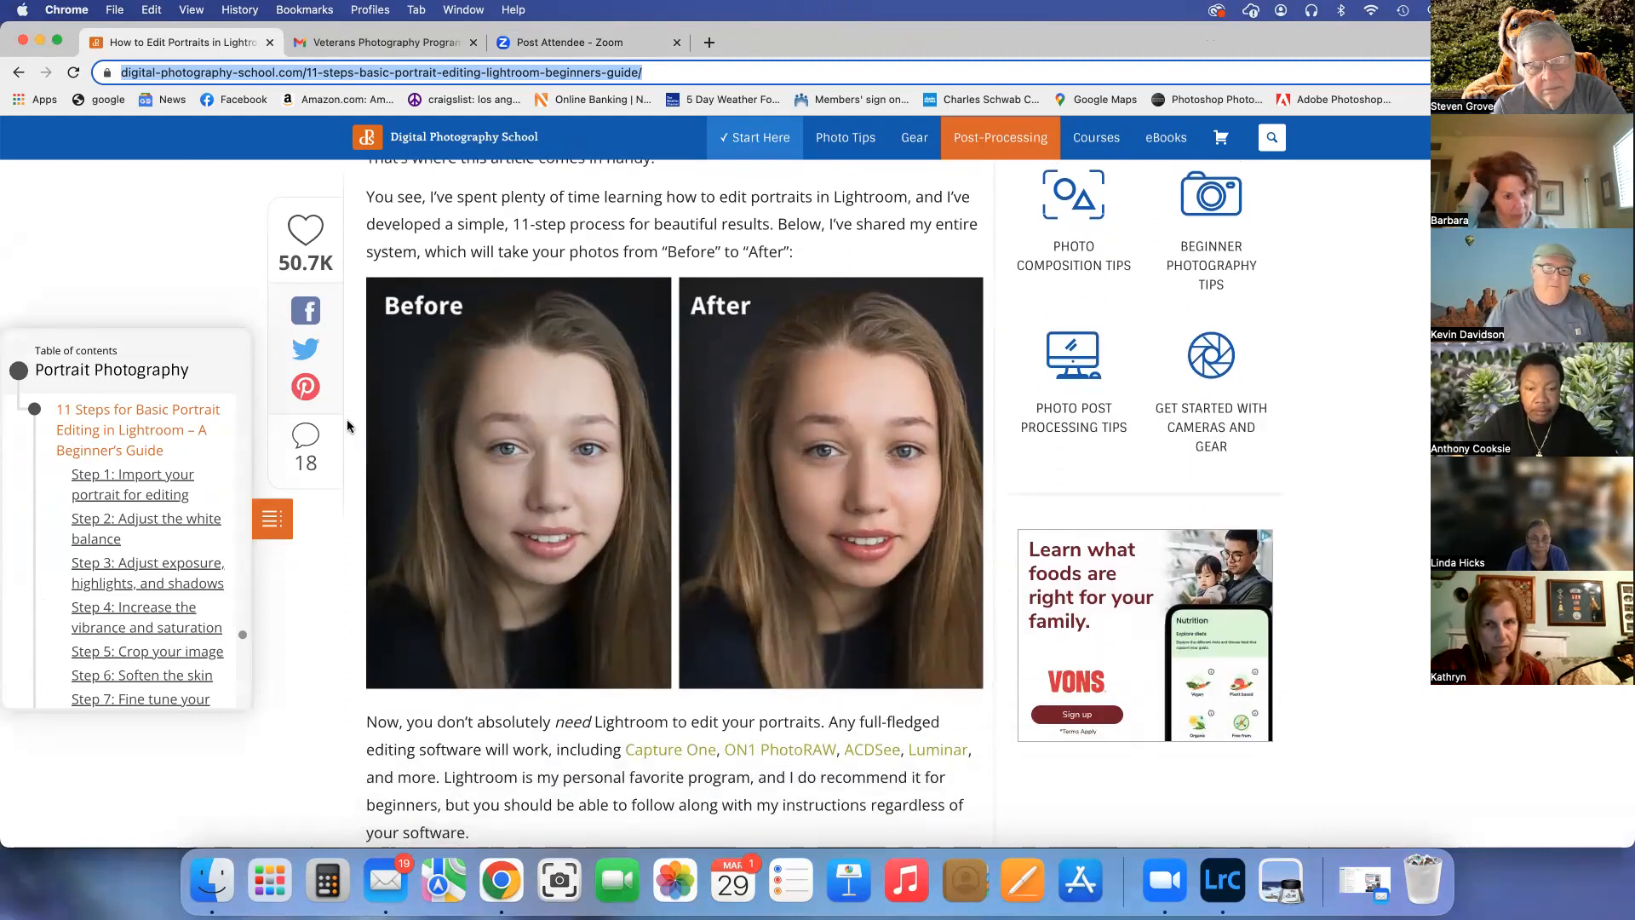
{"action": "scroll", "coordinate": [348, 425], "scroll_direction": "down", "scroll_amount": 2}
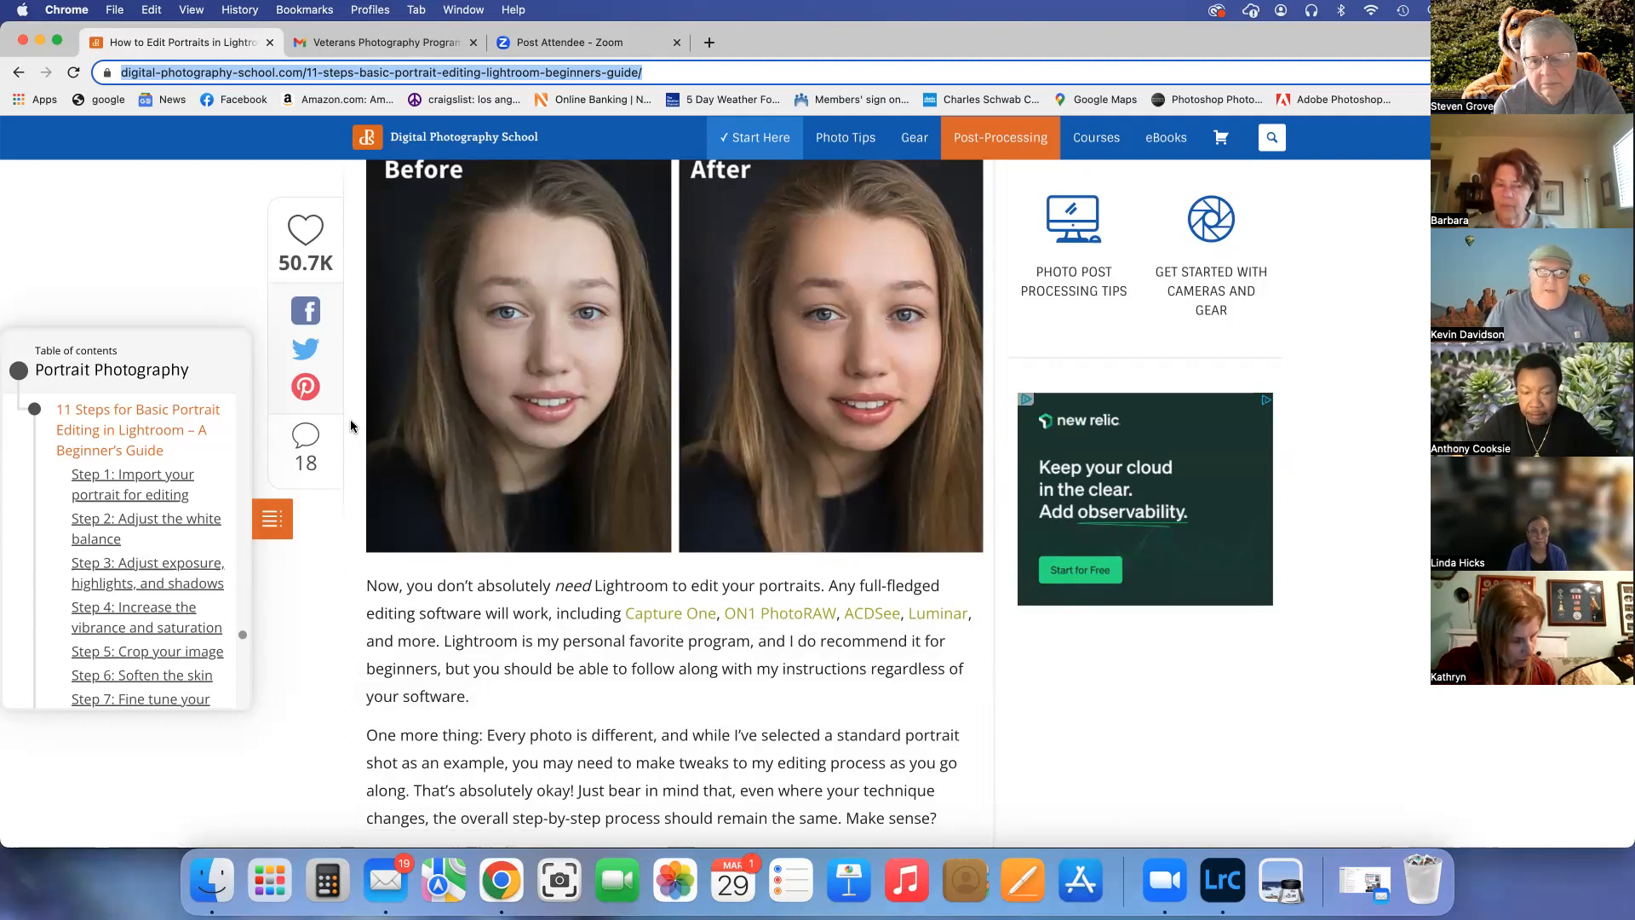
{"action": "scroll", "coordinate": [351, 426], "scroll_direction": "down", "scroll_amount": 2}
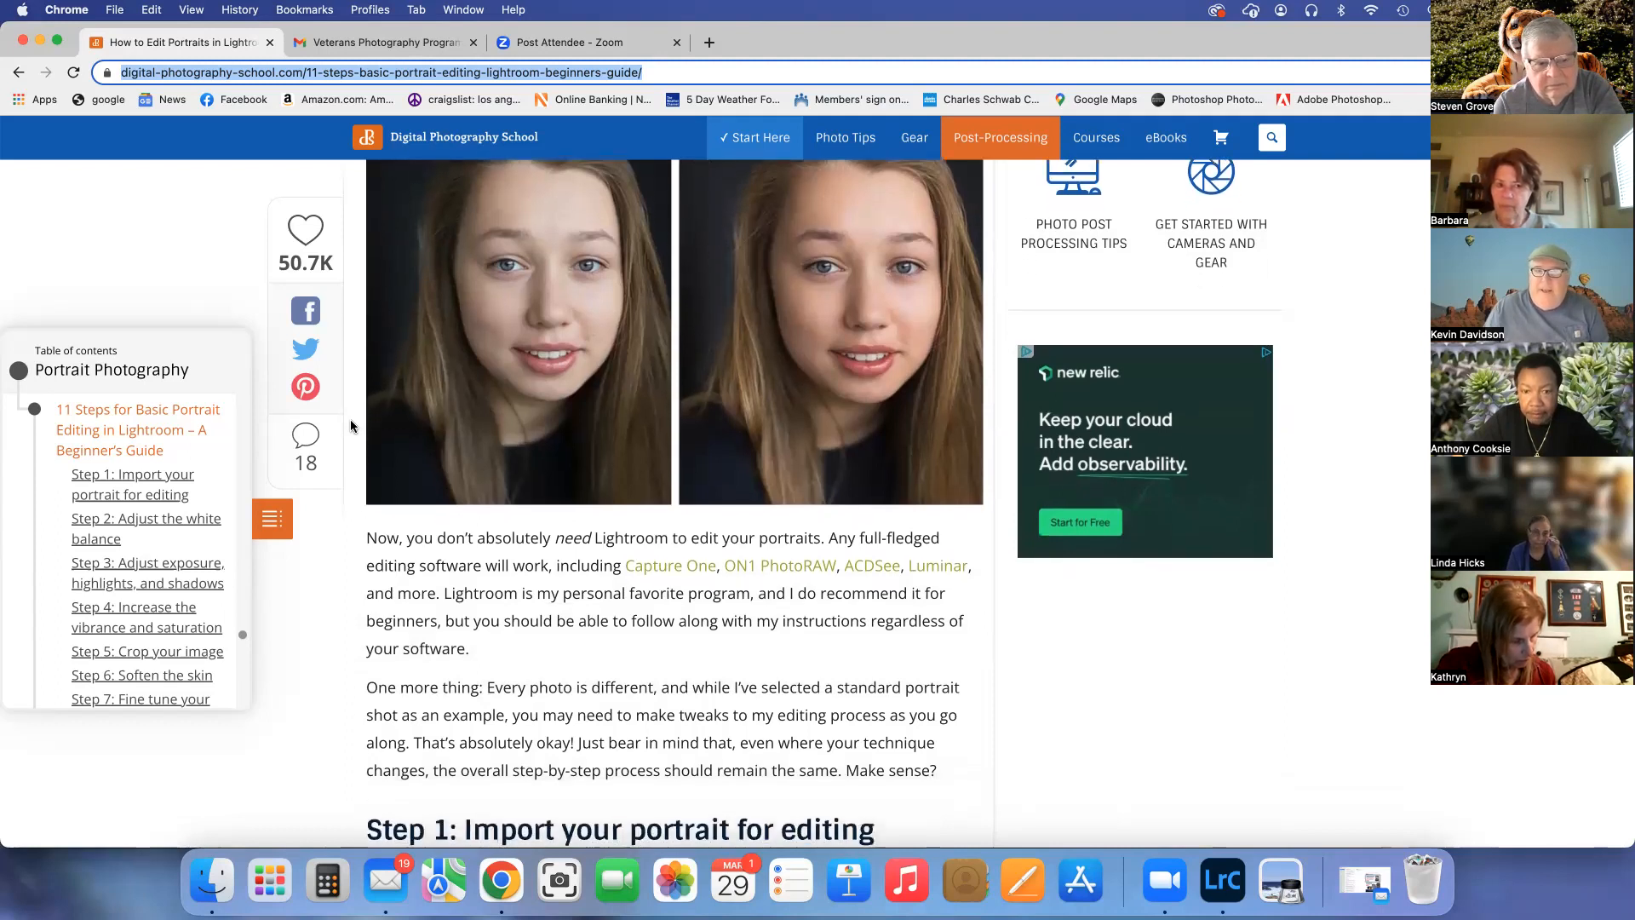
{"action": "scroll", "coordinate": [350, 426], "scroll_direction": "down", "scroll_amount": 4}
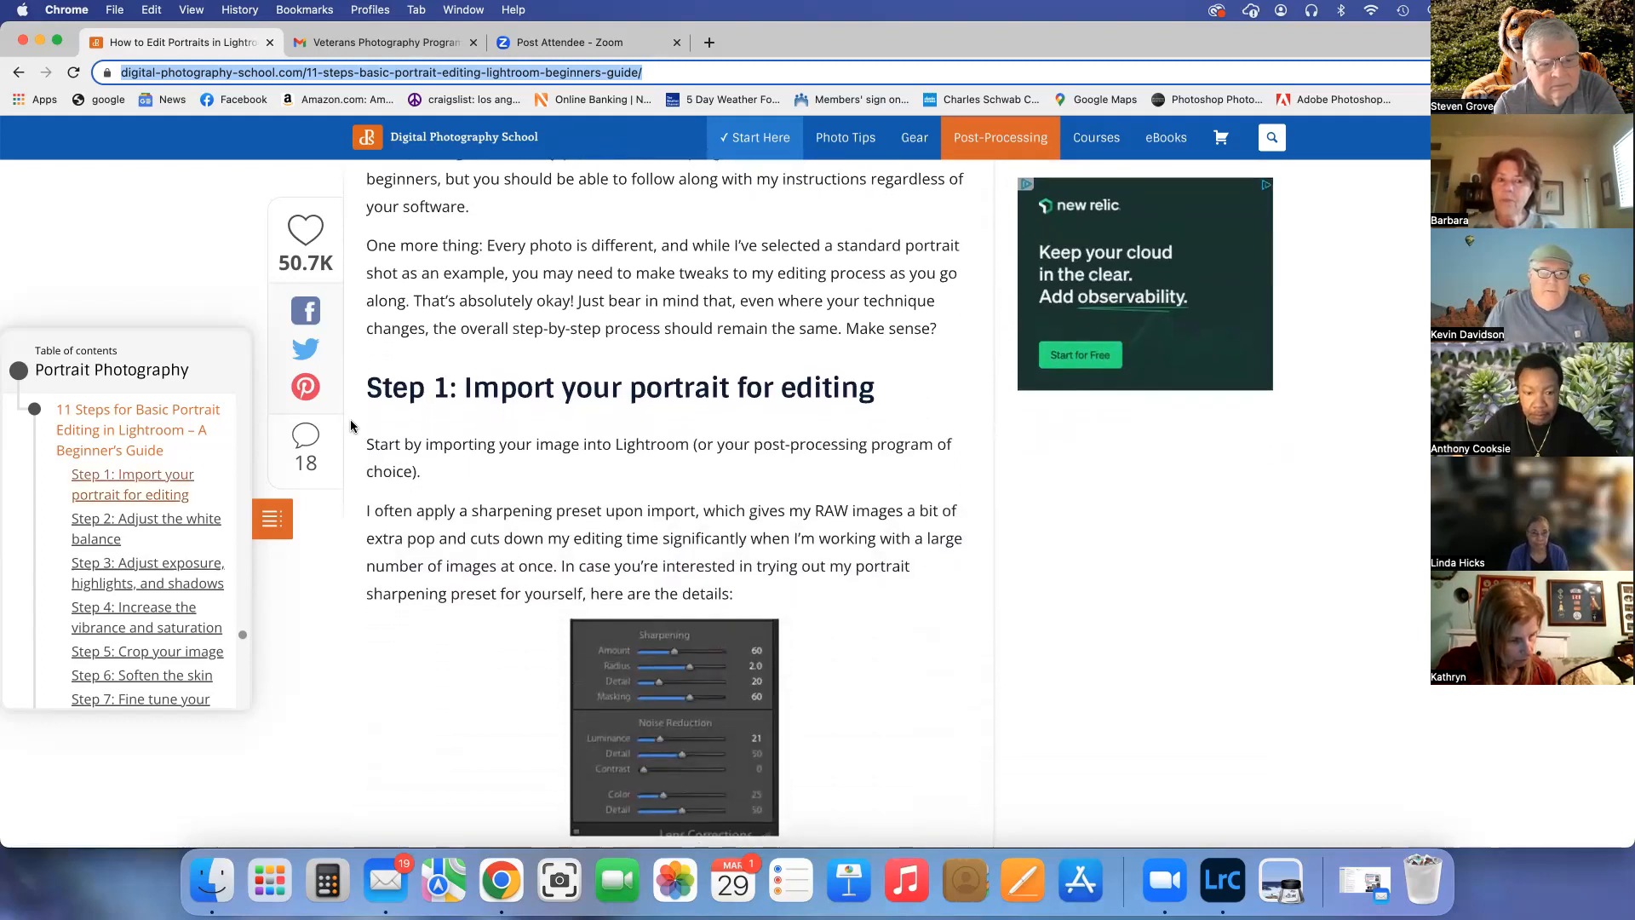
{"action": "scroll", "coordinate": [350, 421], "scroll_direction": "down", "scroll_amount": 2}
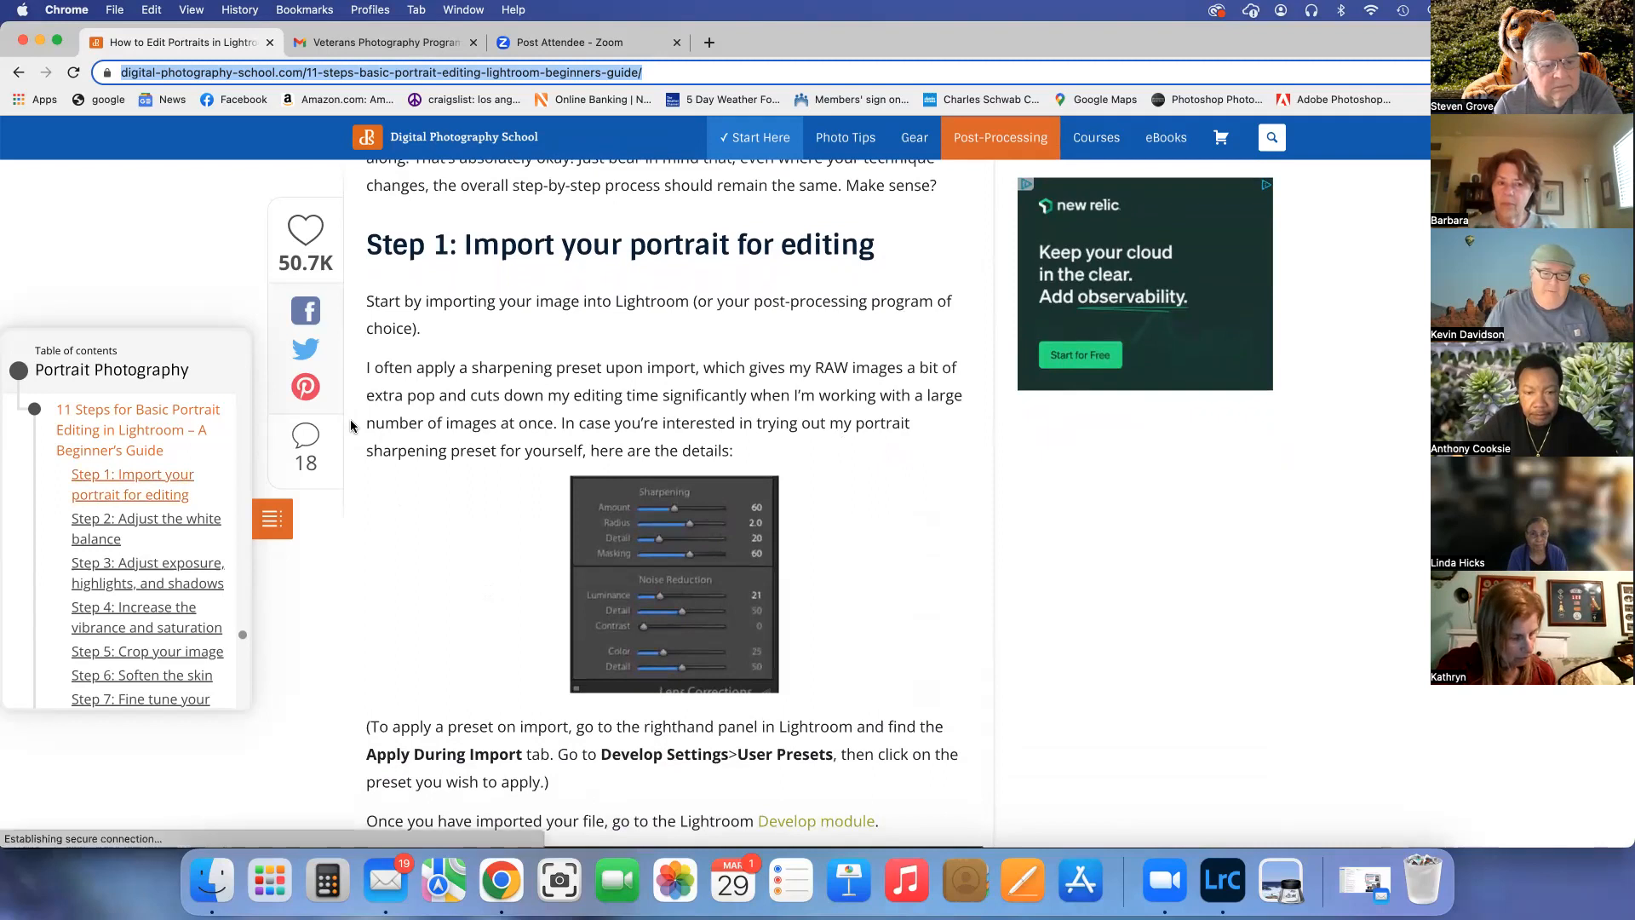
{"action": "scroll", "coordinate": [350, 421], "scroll_direction": "down", "scroll_amount": 2}
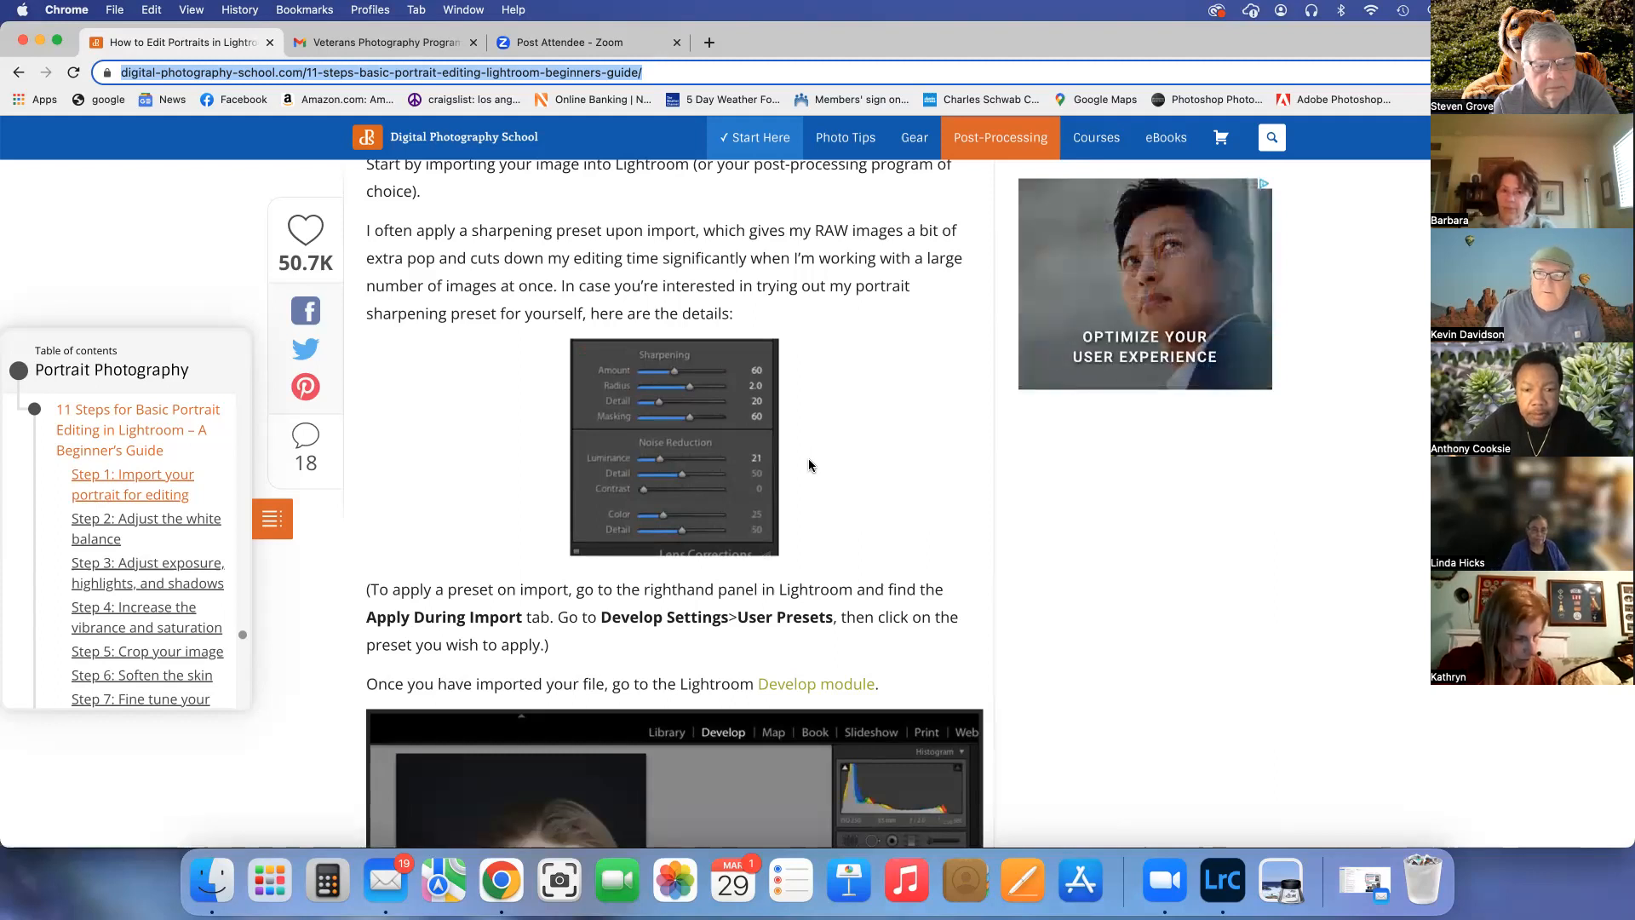
{"action": "scroll", "coordinate": [809, 466], "scroll_direction": "down", "scroll_amount": 4}
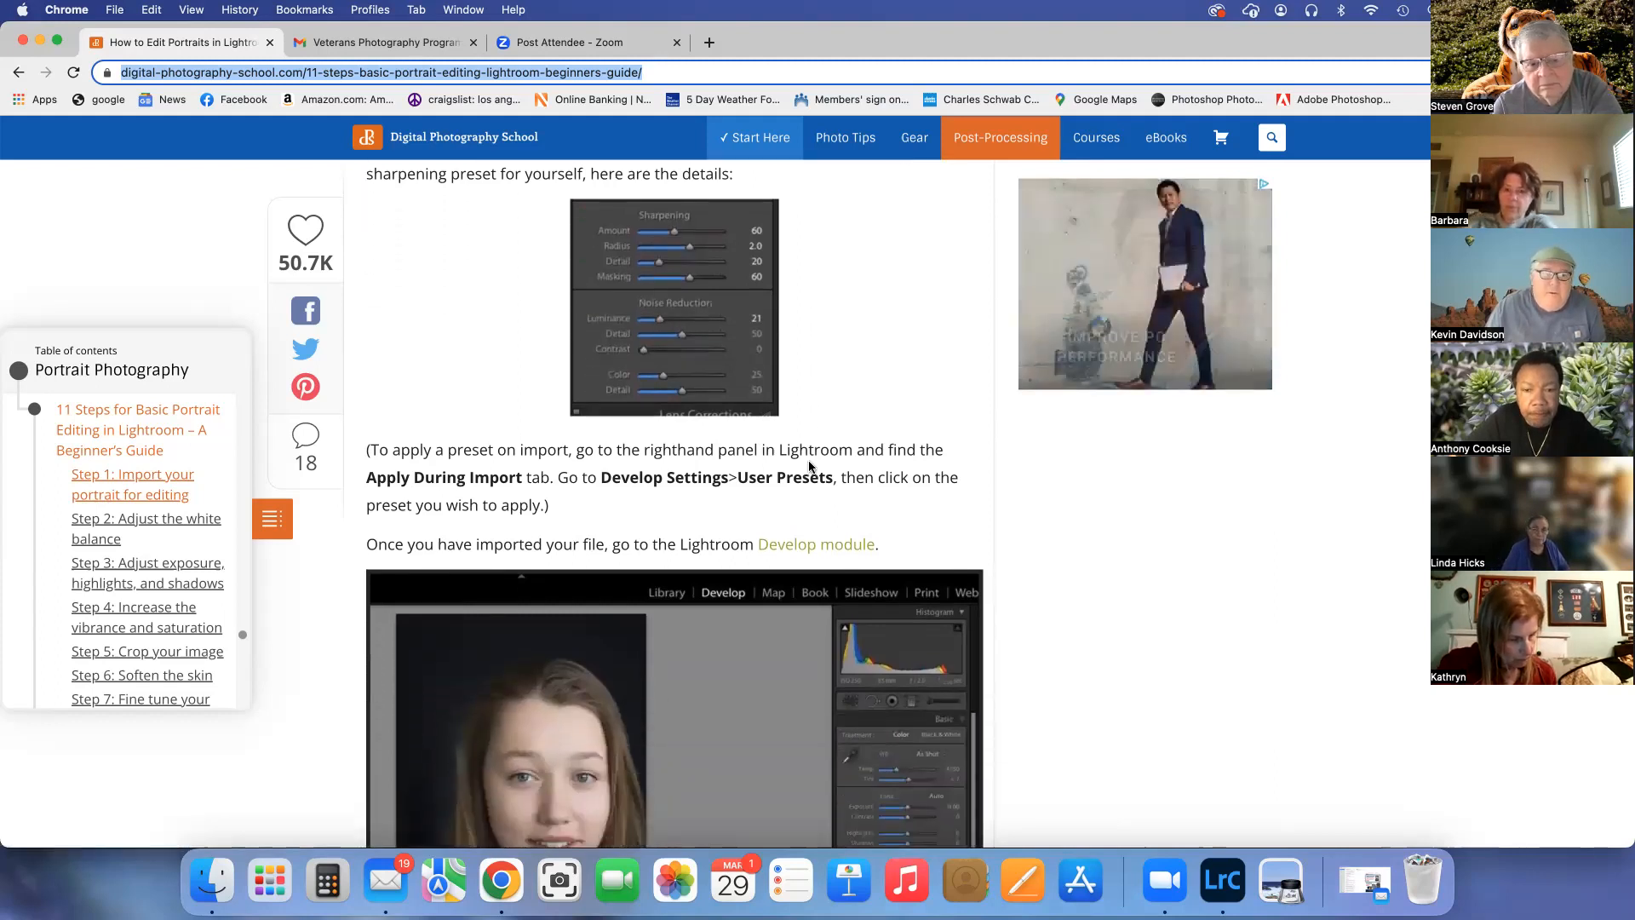
{"action": "scroll", "coordinate": [1000, 489], "scroll_direction": "down", "scroll_amount": 5}
{"action": "scroll", "coordinate": [999, 489], "scroll_direction": "down", "scroll_amount": 1}
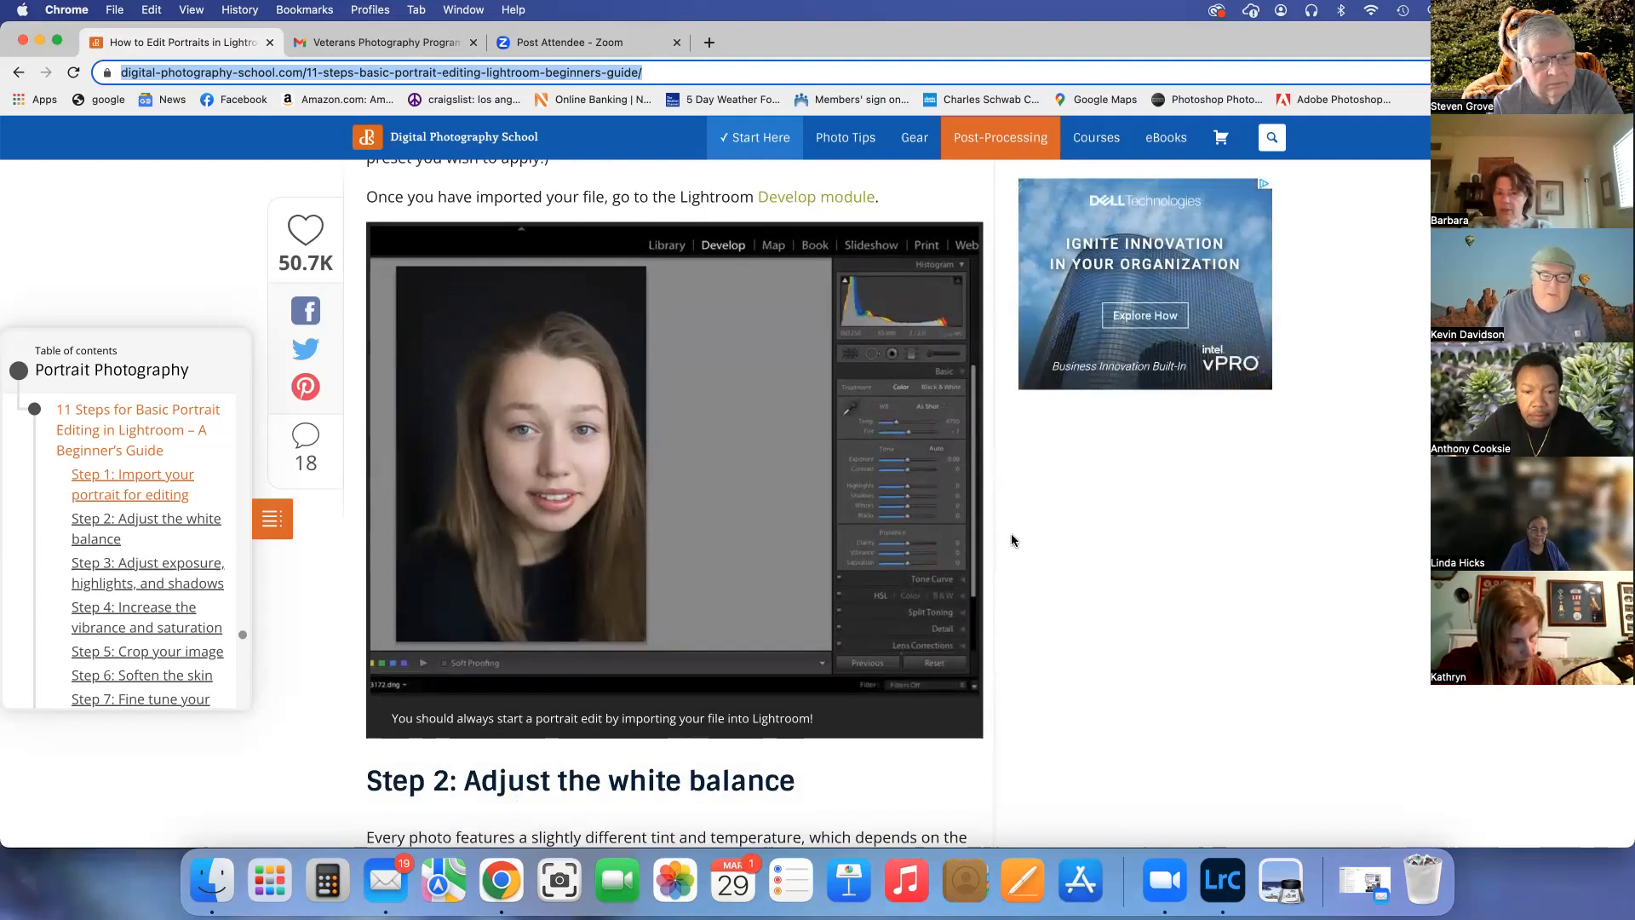
Read Step 2 on adjusting the white balance and Step 3 on exposure, highlights and shadows, including their example images.
{"action": "scroll", "coordinate": [1011, 538], "scroll_direction": "down", "scroll_amount": 7}
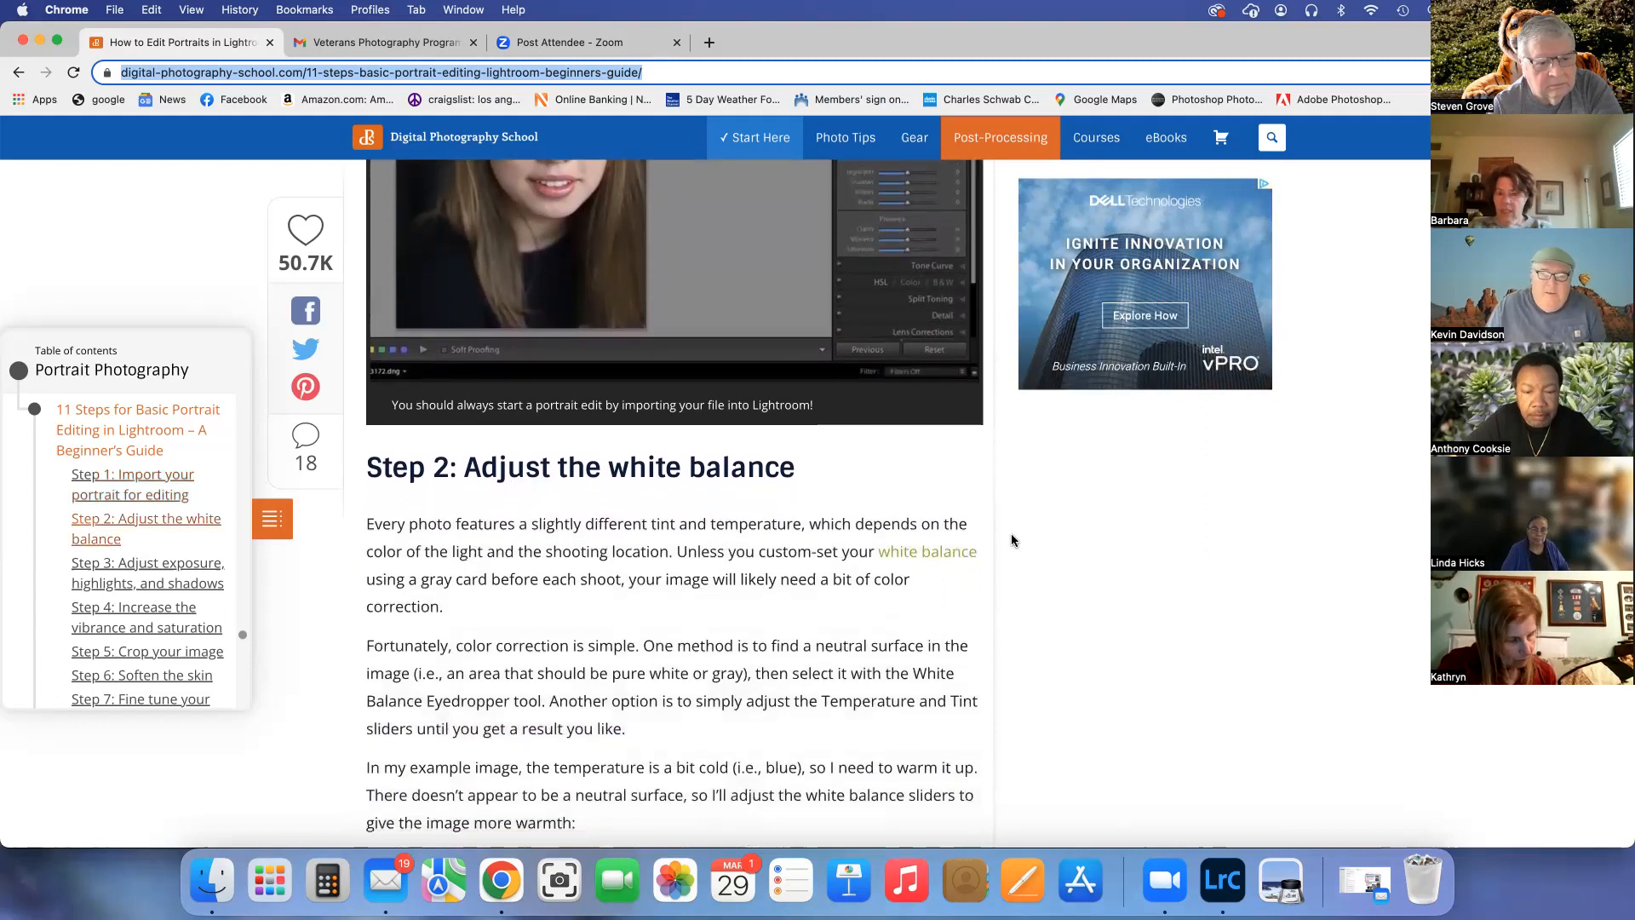
{"action": "scroll", "coordinate": [1011, 538], "scroll_direction": "down", "scroll_amount": 3}
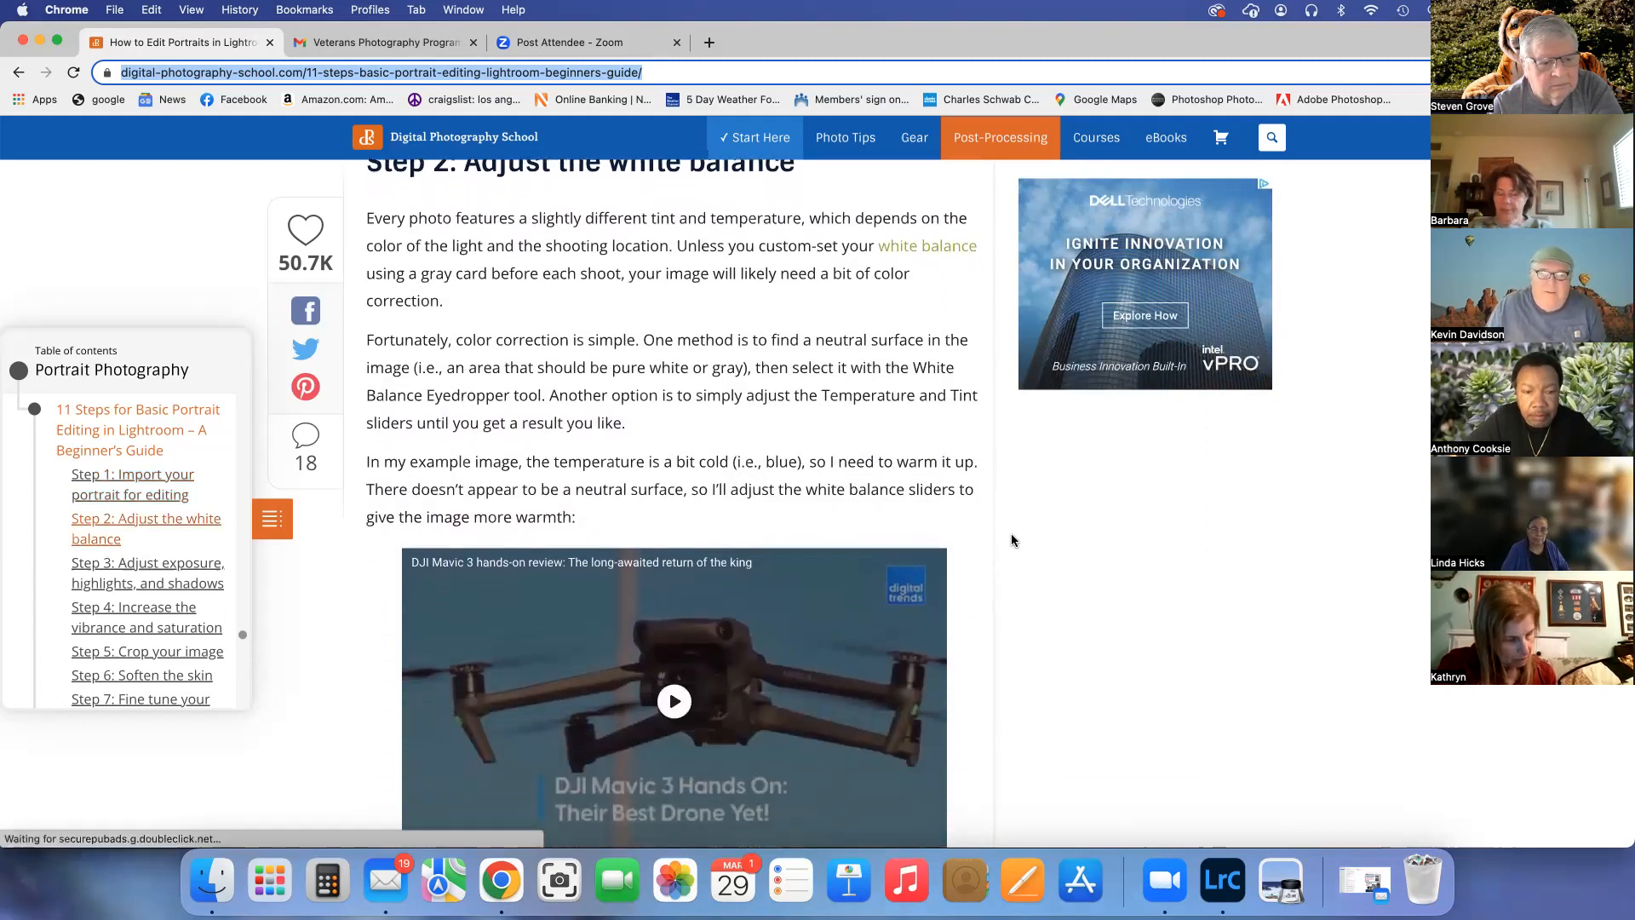
{"action": "scroll", "coordinate": [1011, 540], "scroll_direction": "down", "scroll_amount": 10}
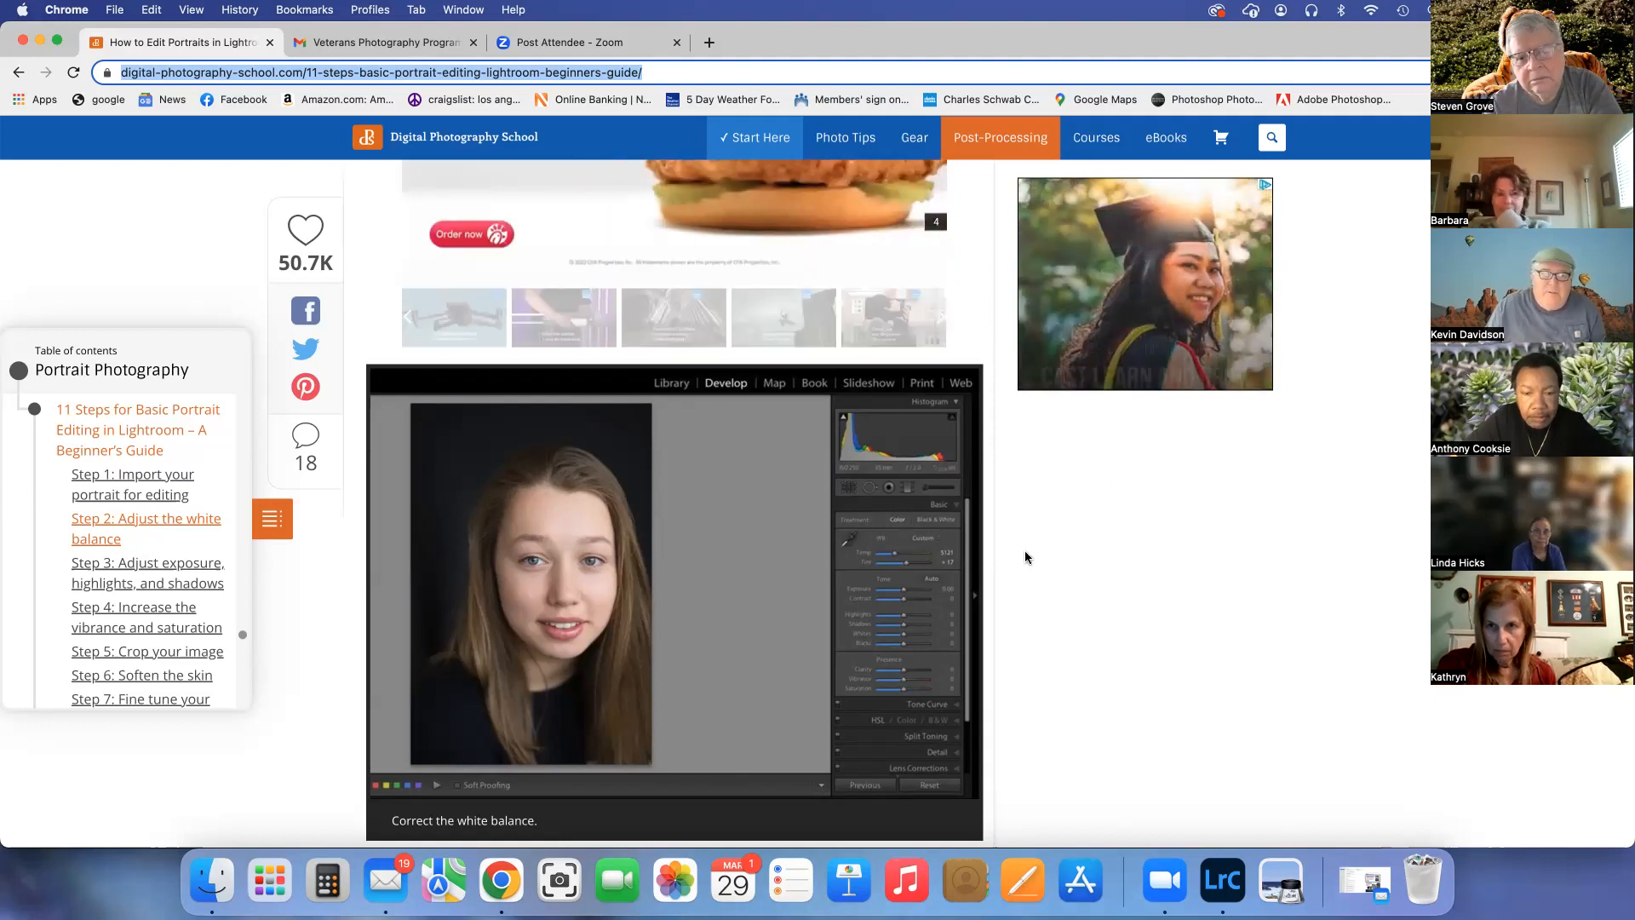
{"action": "scroll", "coordinate": [1025, 558], "scroll_direction": "down", "scroll_amount": 5}
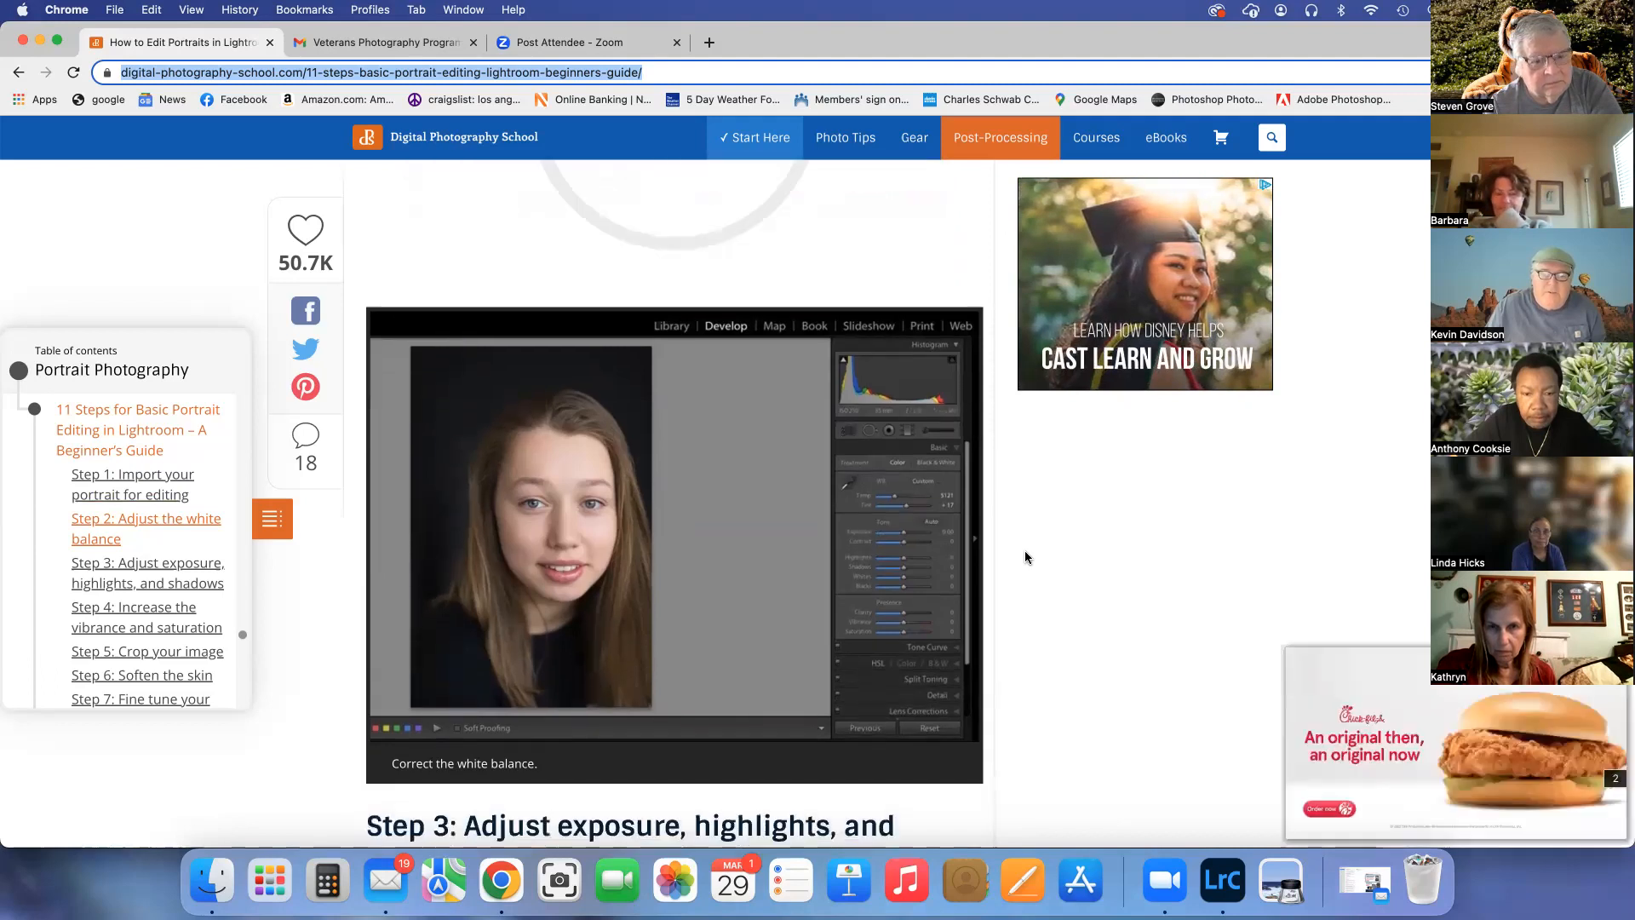
{"action": "scroll", "coordinate": [1025, 557], "scroll_direction": "down", "scroll_amount": 3}
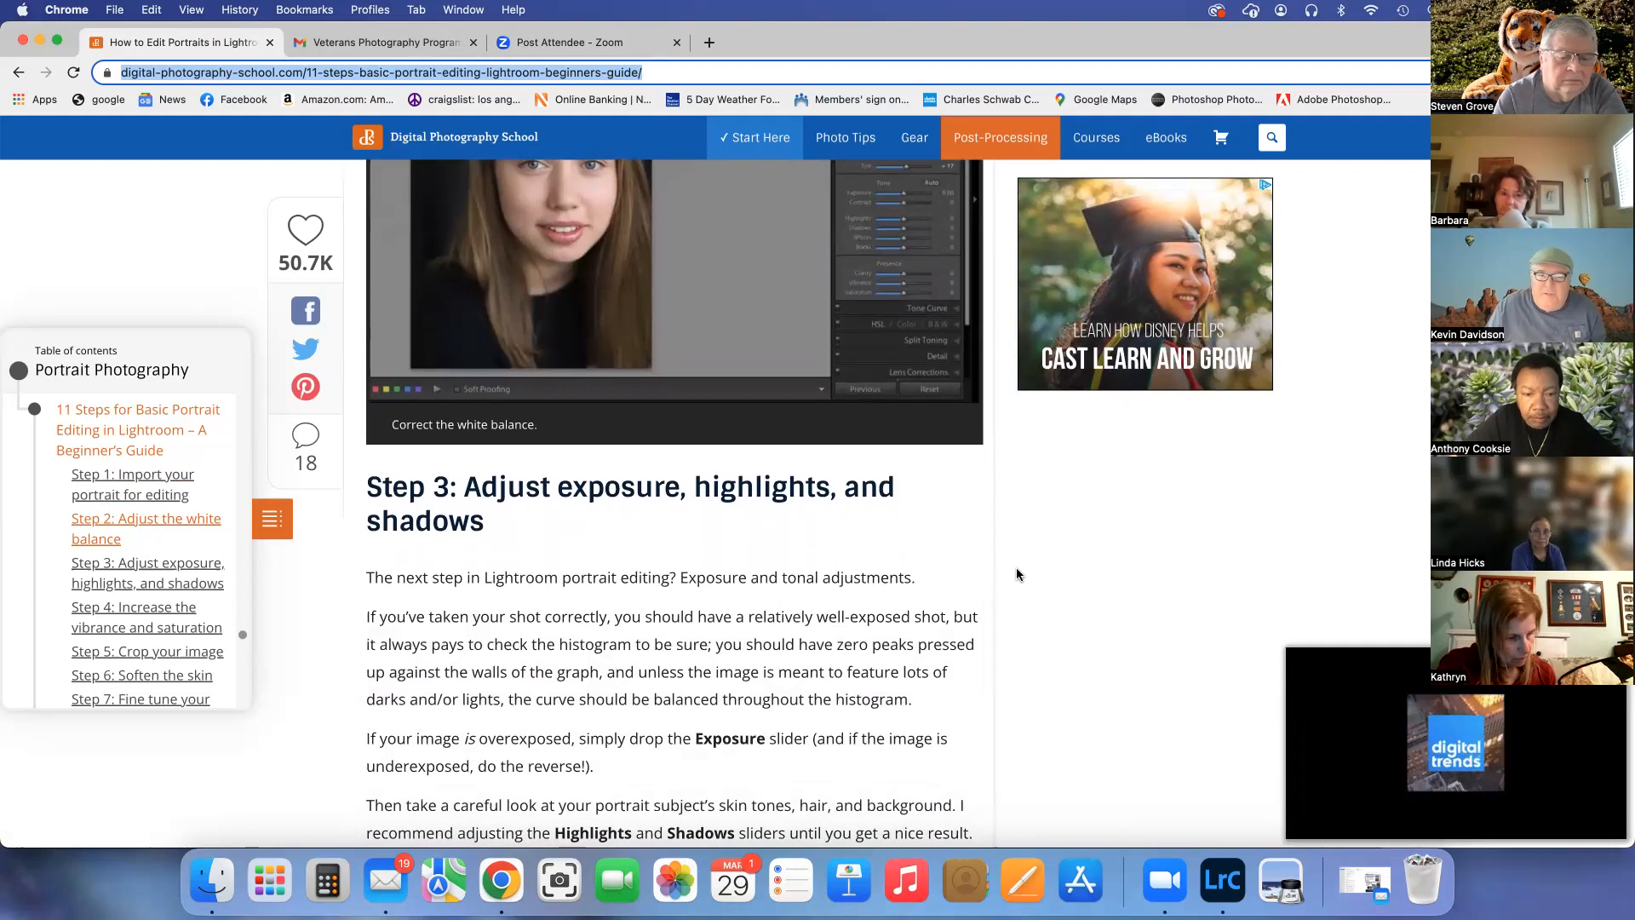
{"action": "scroll", "coordinate": [1016, 574], "scroll_direction": "down", "scroll_amount": 1}
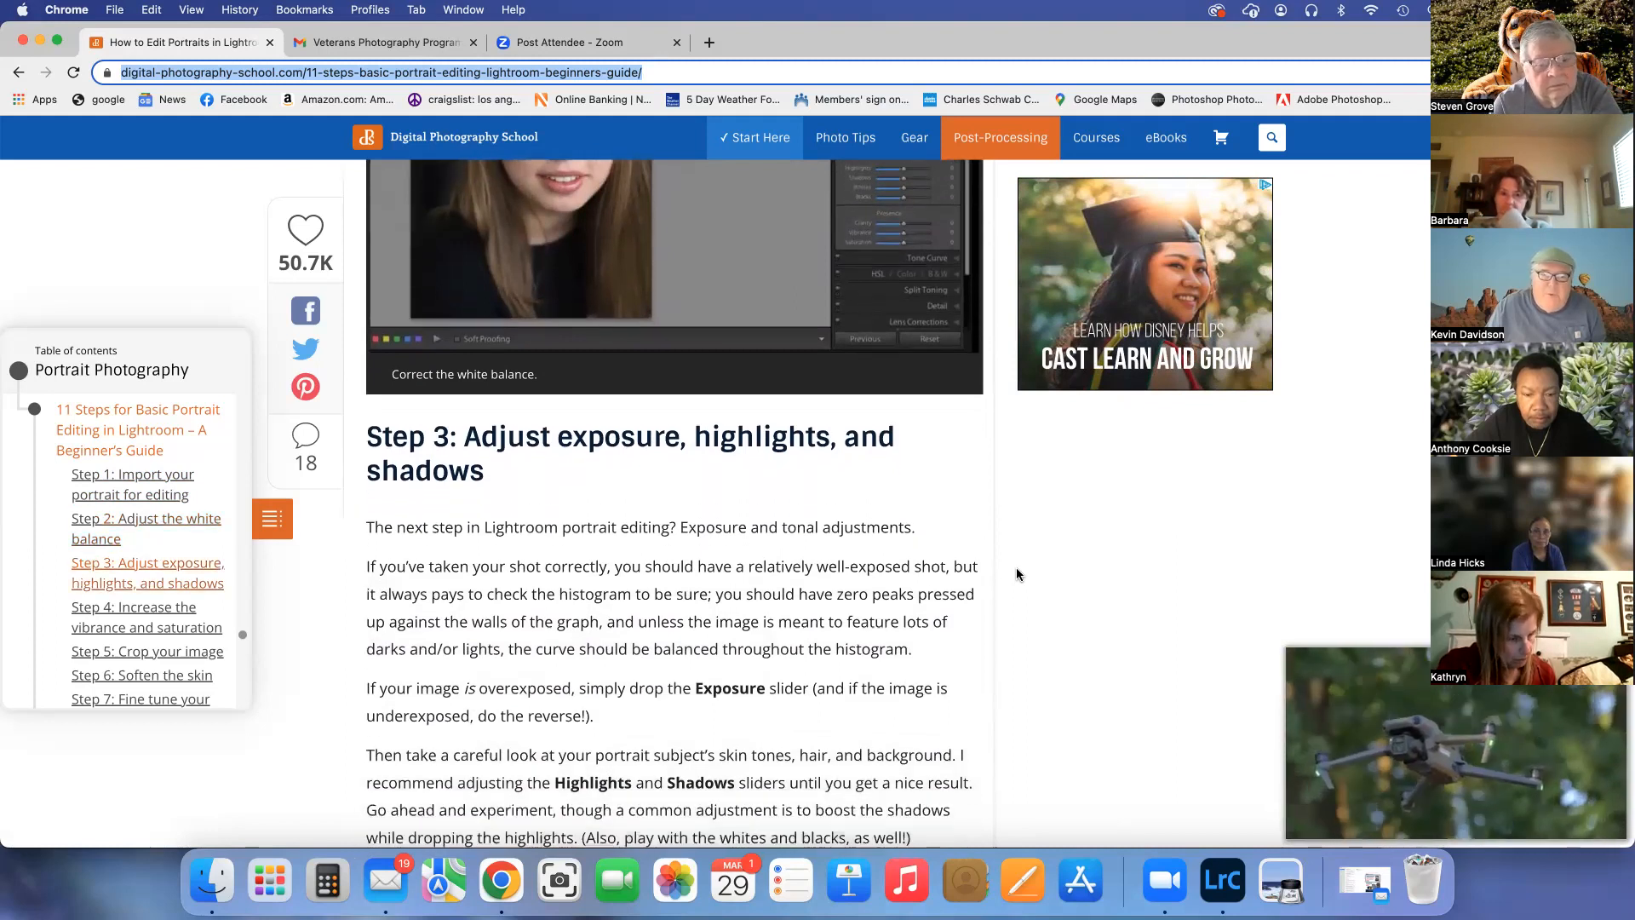
{"action": "scroll", "coordinate": [1016, 574], "scroll_direction": "down", "scroll_amount": 2}
{"action": "scroll", "coordinate": [1015, 574], "scroll_direction": "down", "scroll_amount": 5}
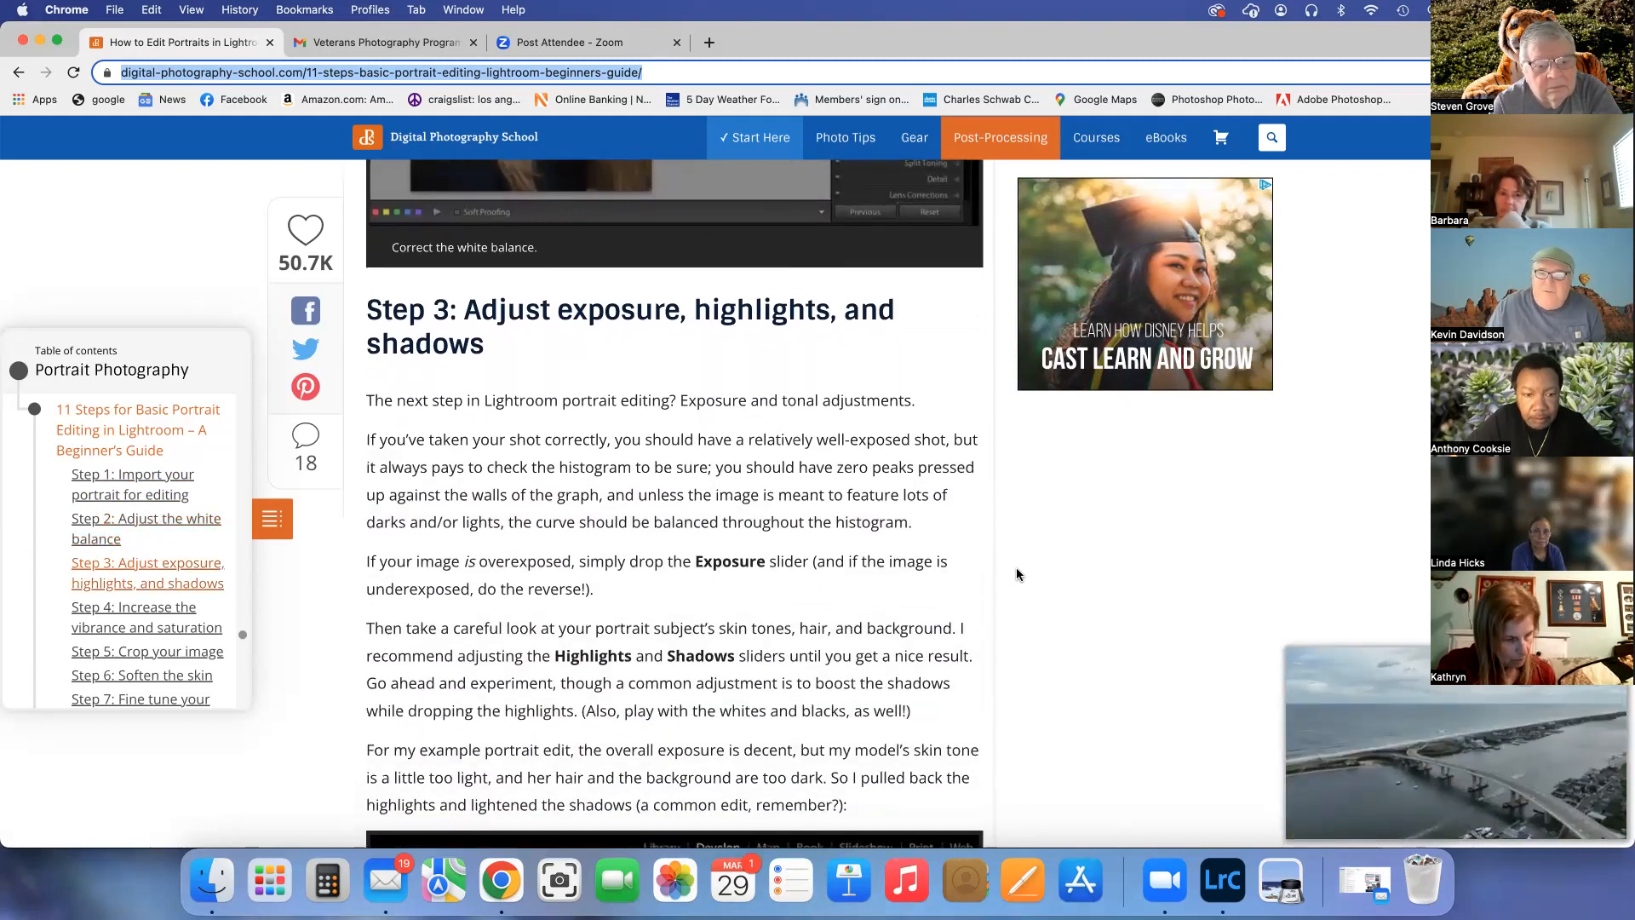
{"action": "scroll", "coordinate": [1016, 574], "scroll_direction": "down", "scroll_amount": 5}
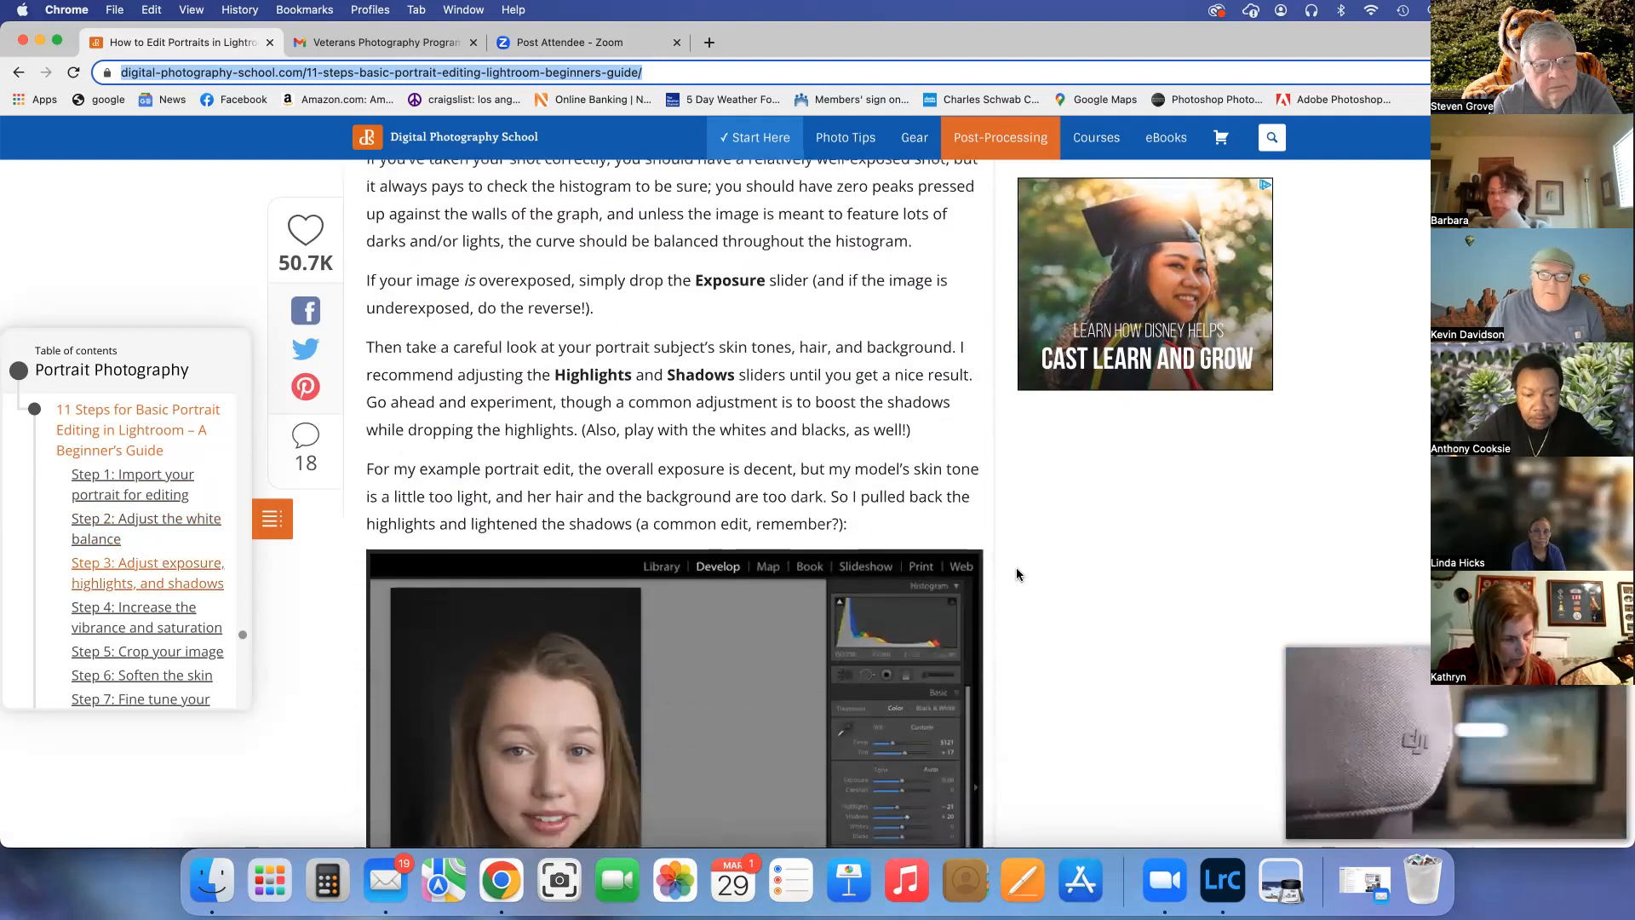
{"action": "scroll", "coordinate": [1016, 574], "scroll_direction": "down", "scroll_amount": 1}
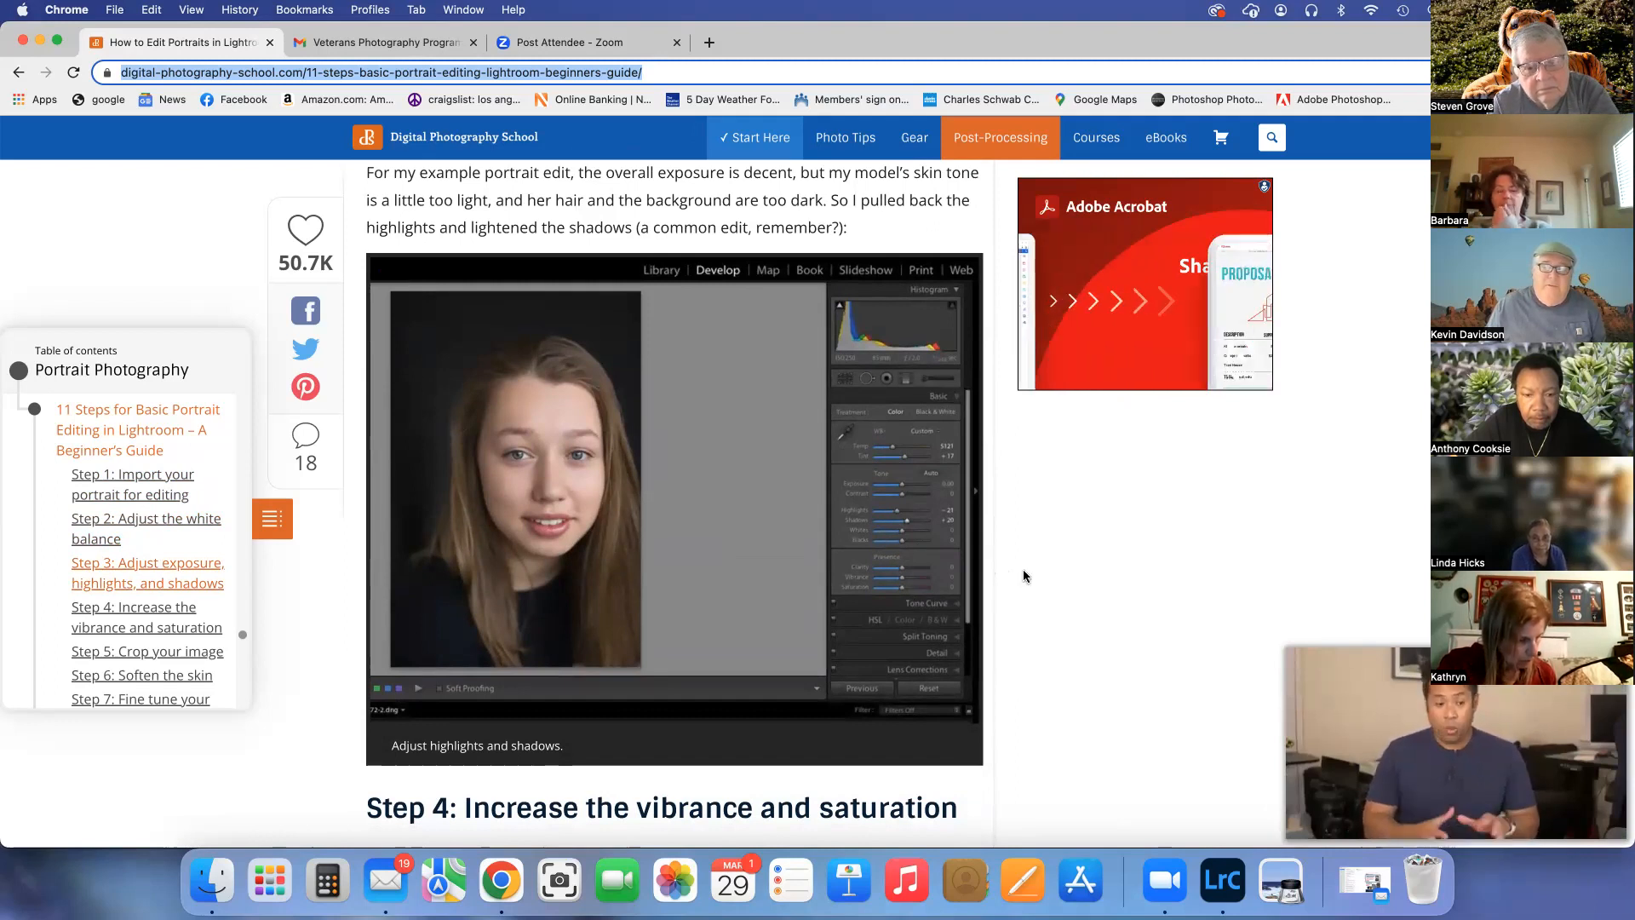
{"action": "scroll", "coordinate": [1024, 572], "scroll_direction": "up", "scroll_amount": 3}
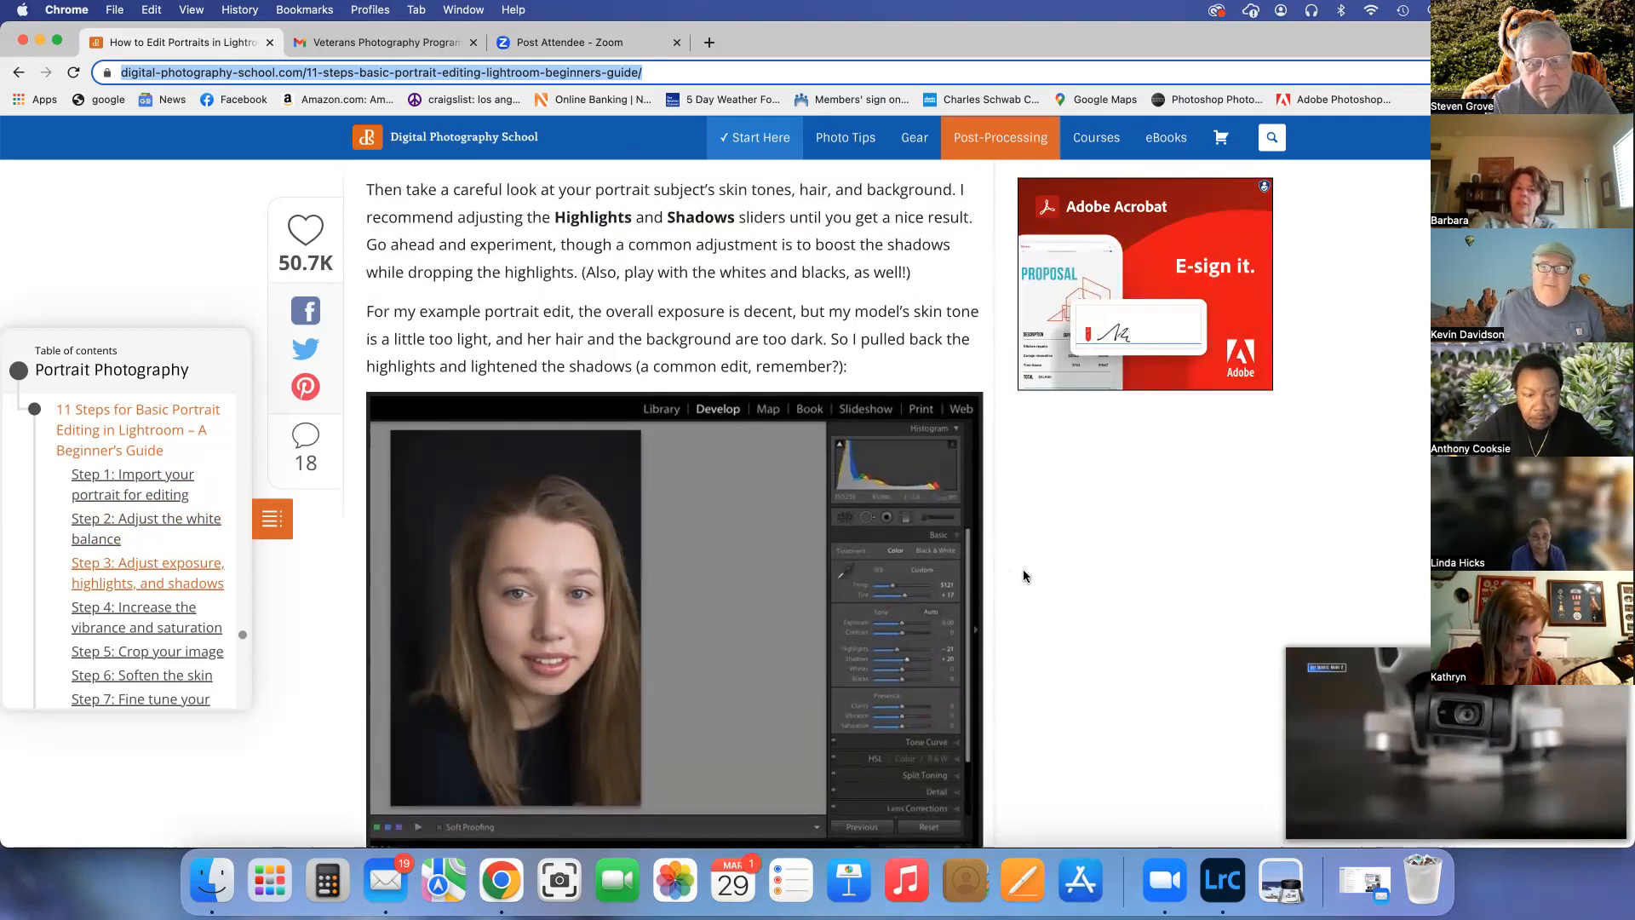
Read Step 4 on increasing vibrance and saturation and Step 5 on cropping the image, including their example edits.
{"action": "scroll", "coordinate": [1023, 573], "scroll_direction": "down", "scroll_amount": 8}
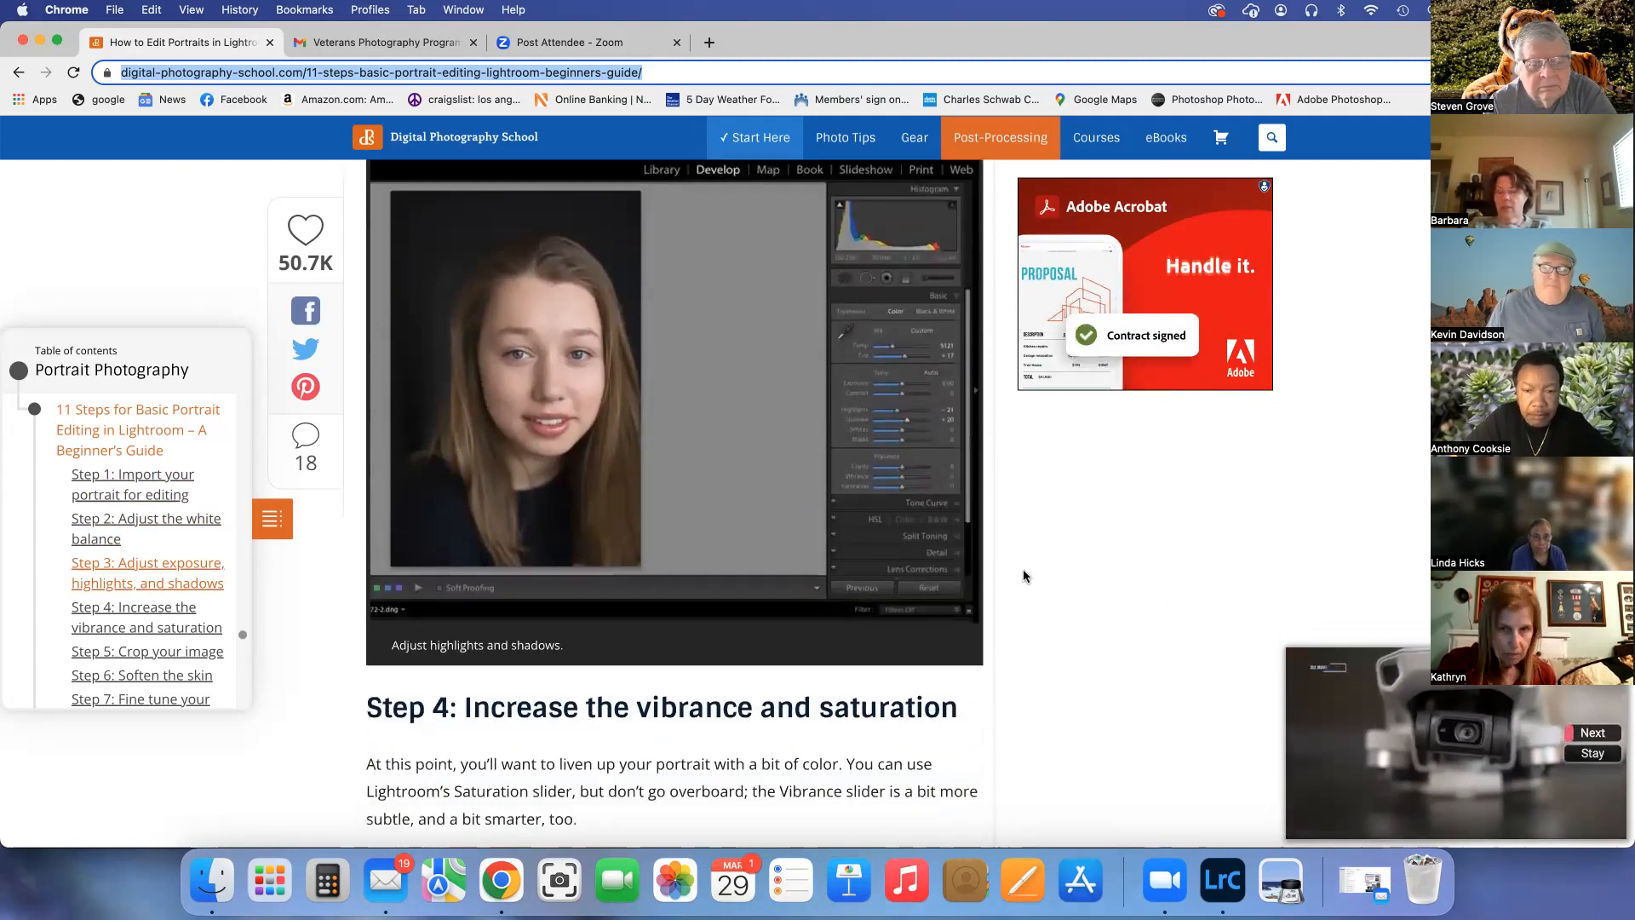
{"action": "scroll", "coordinate": [1024, 569], "scroll_direction": "down", "scroll_amount": 1}
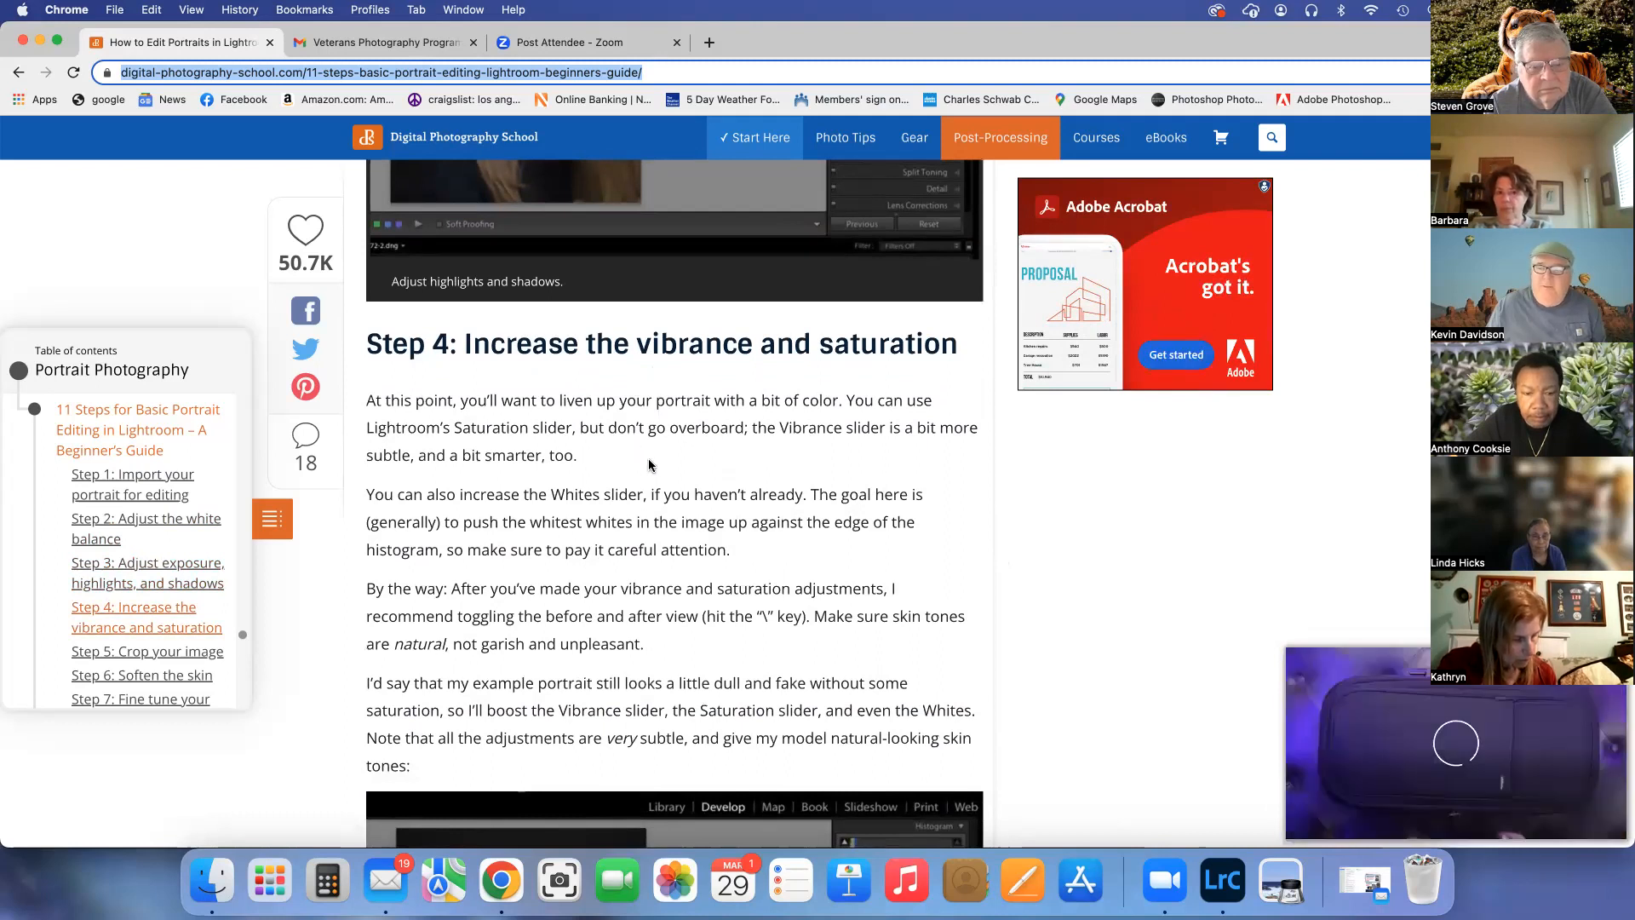
{"action": "scroll", "coordinate": [649, 465], "scroll_direction": "down", "scroll_amount": 2}
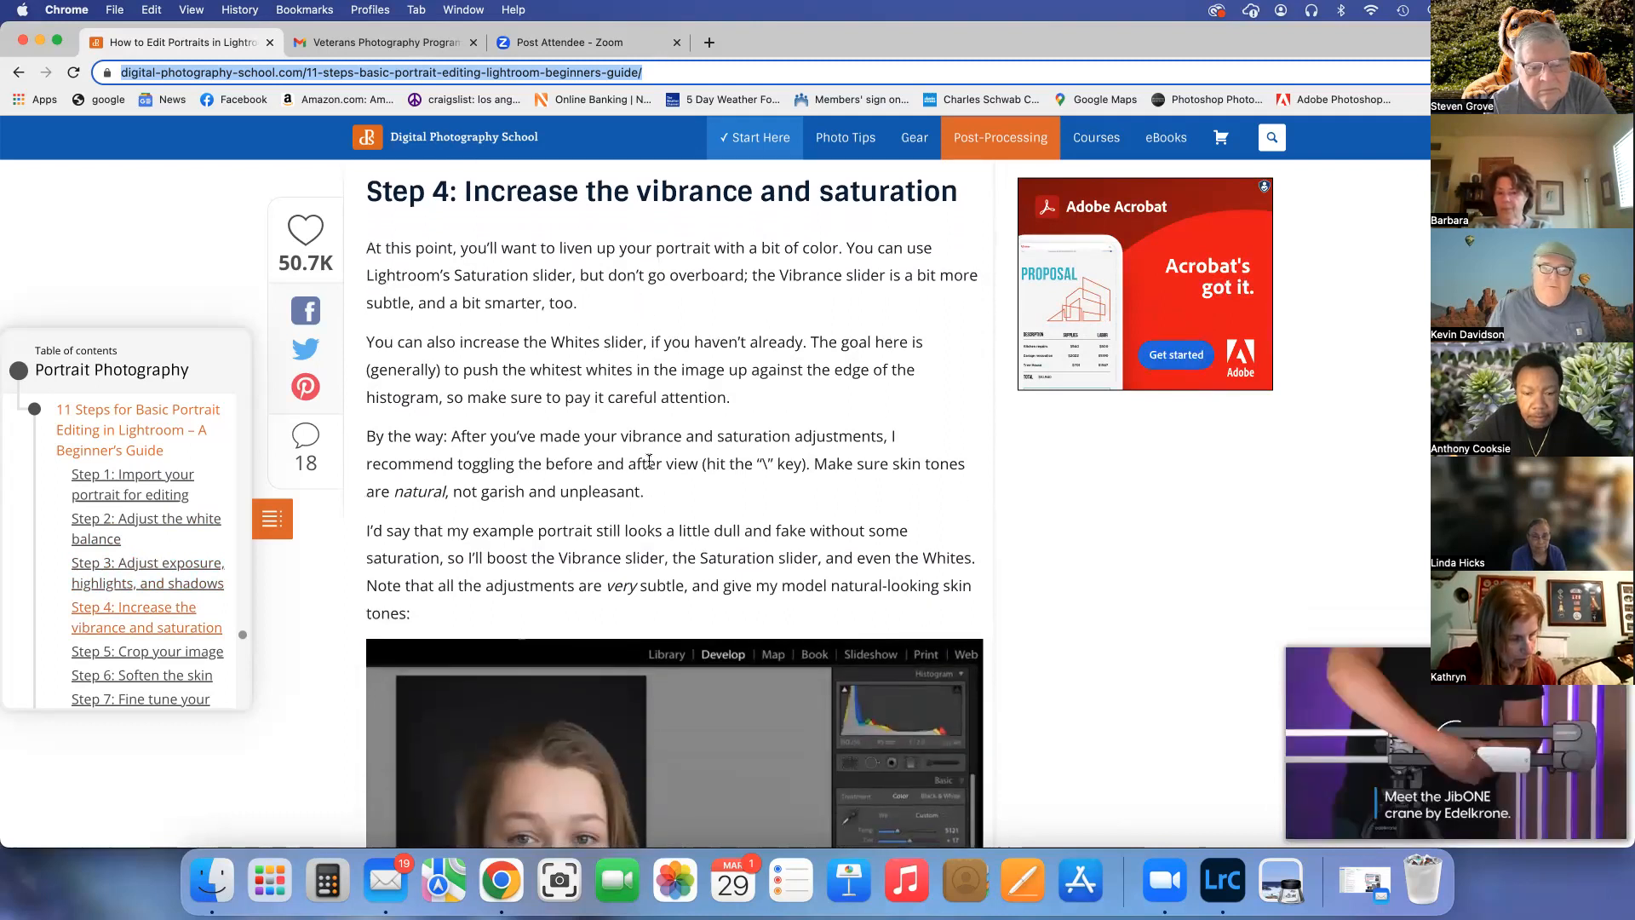
{"action": "scroll", "coordinate": [649, 461], "scroll_direction": "down", "scroll_amount": 2}
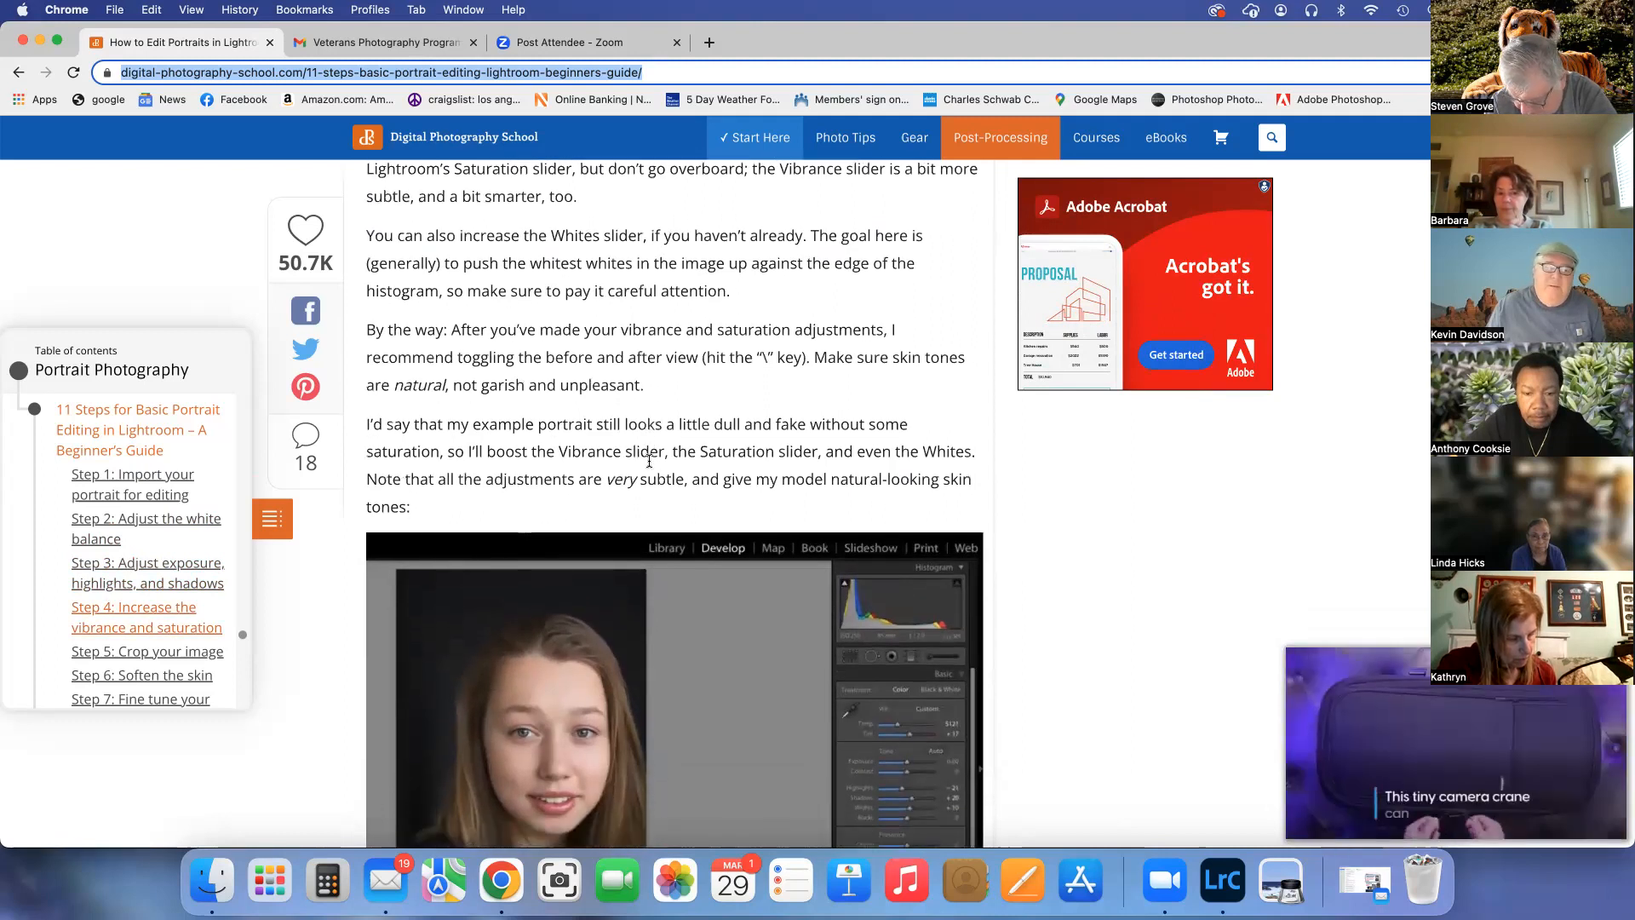
{"action": "scroll", "coordinate": [649, 461], "scroll_direction": "down", "scroll_amount": 2}
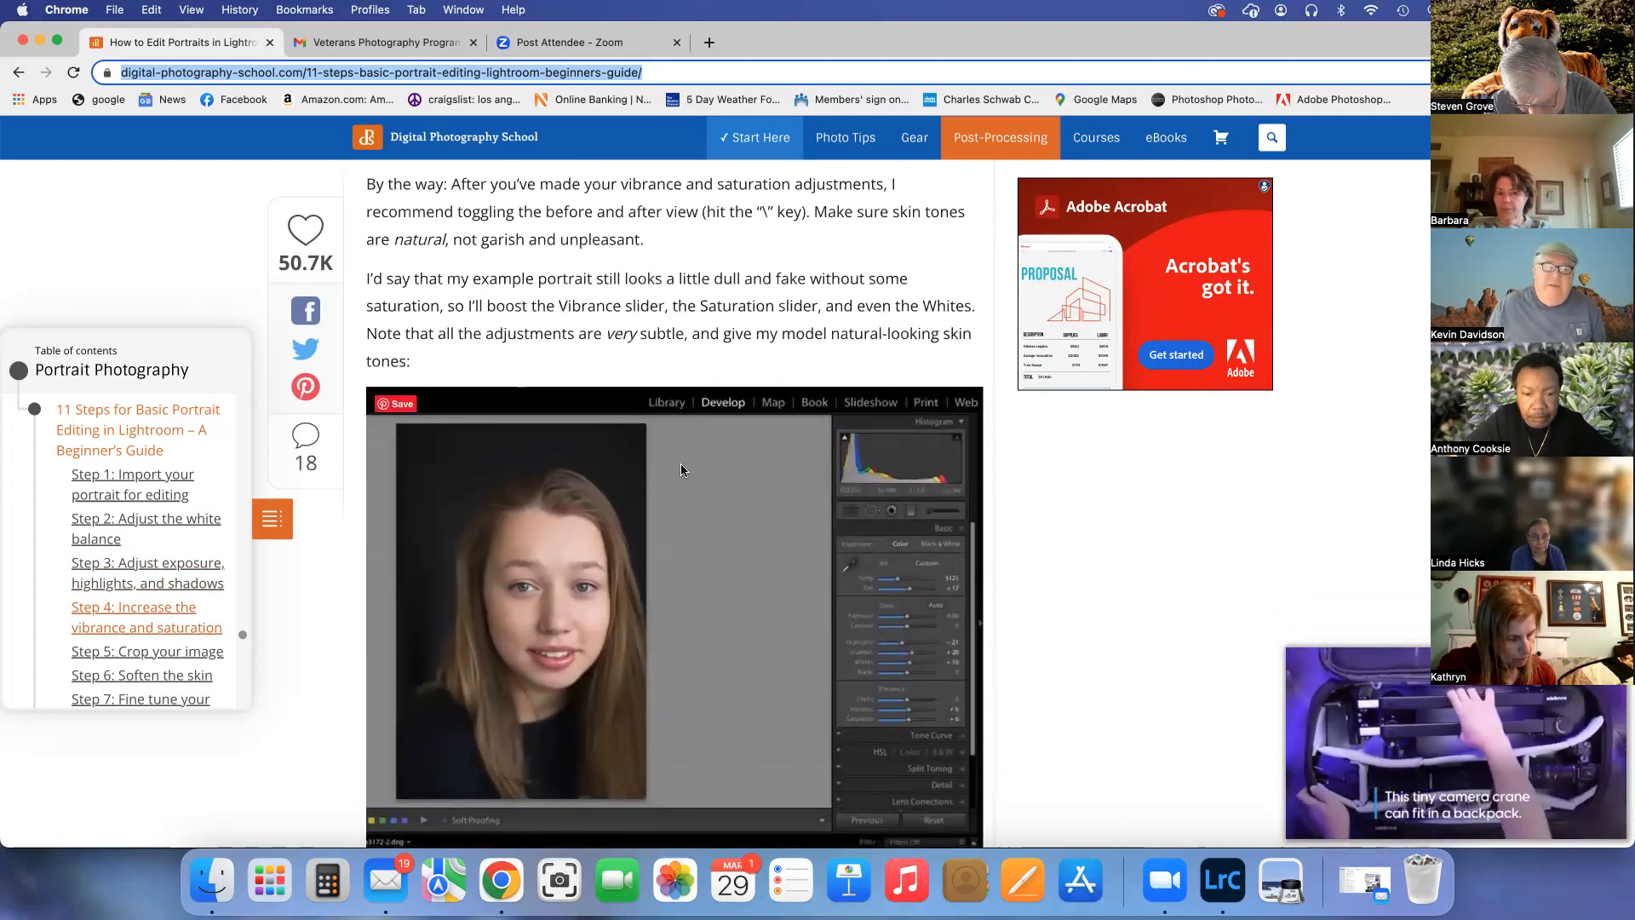
{"action": "scroll", "coordinate": [694, 478], "scroll_direction": "down", "scroll_amount": 3}
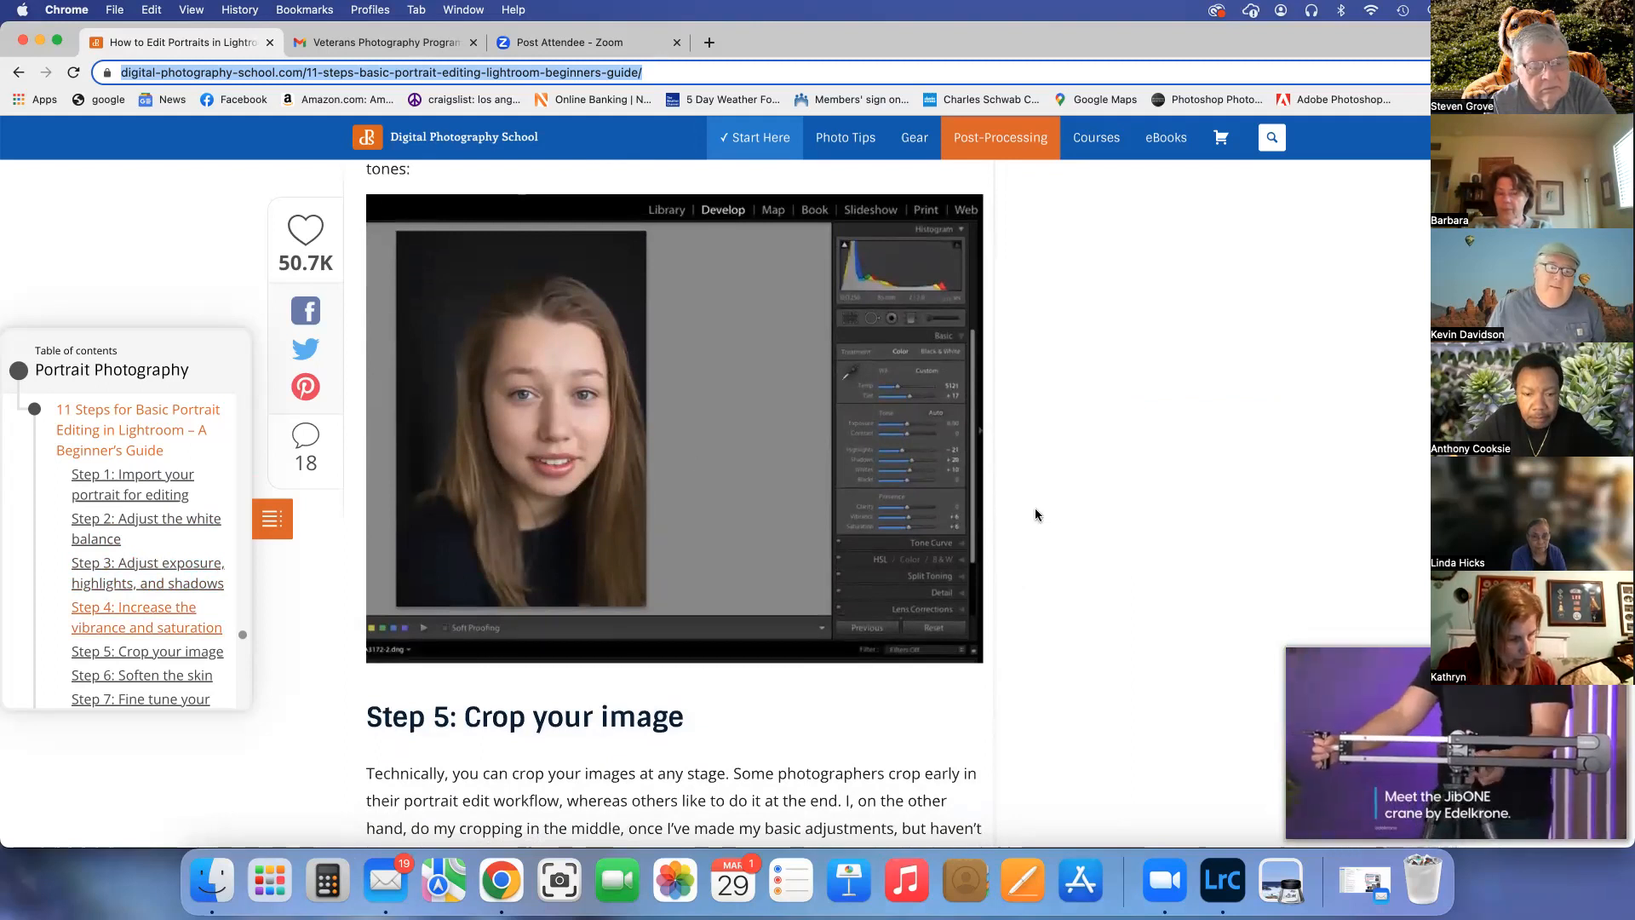
{"action": "scroll", "coordinate": [1034, 515], "scroll_direction": "down", "scroll_amount": 1}
{"action": "scroll", "coordinate": [1035, 514], "scroll_direction": "down", "scroll_amount": 5}
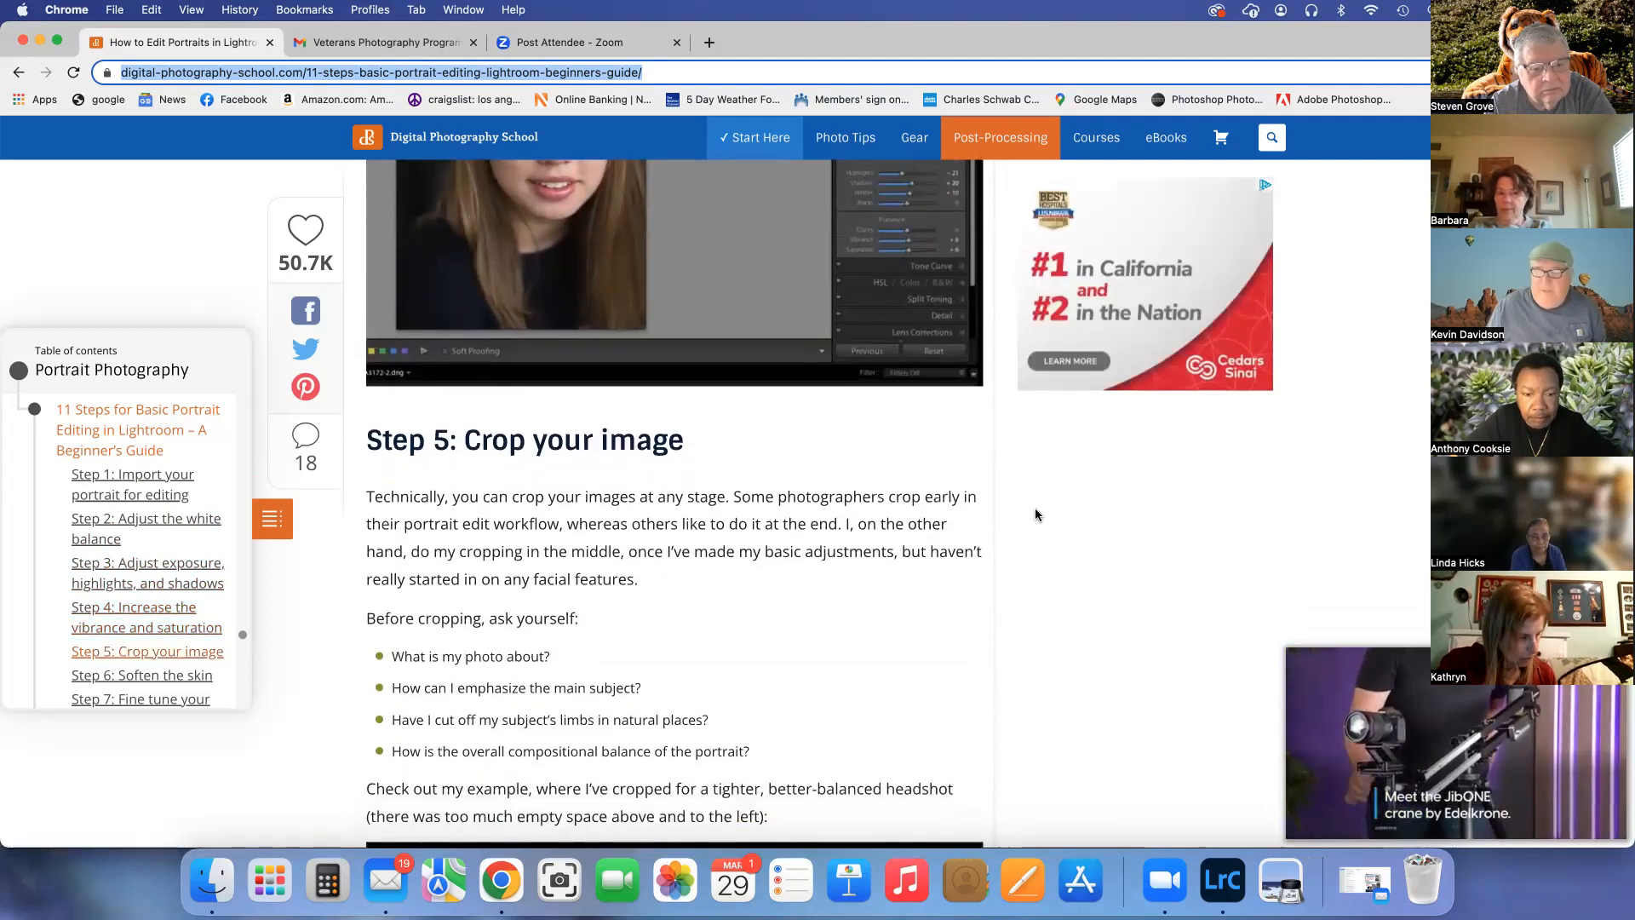
{"action": "scroll", "coordinate": [821, 484], "scroll_direction": "down", "scroll_amount": 5}
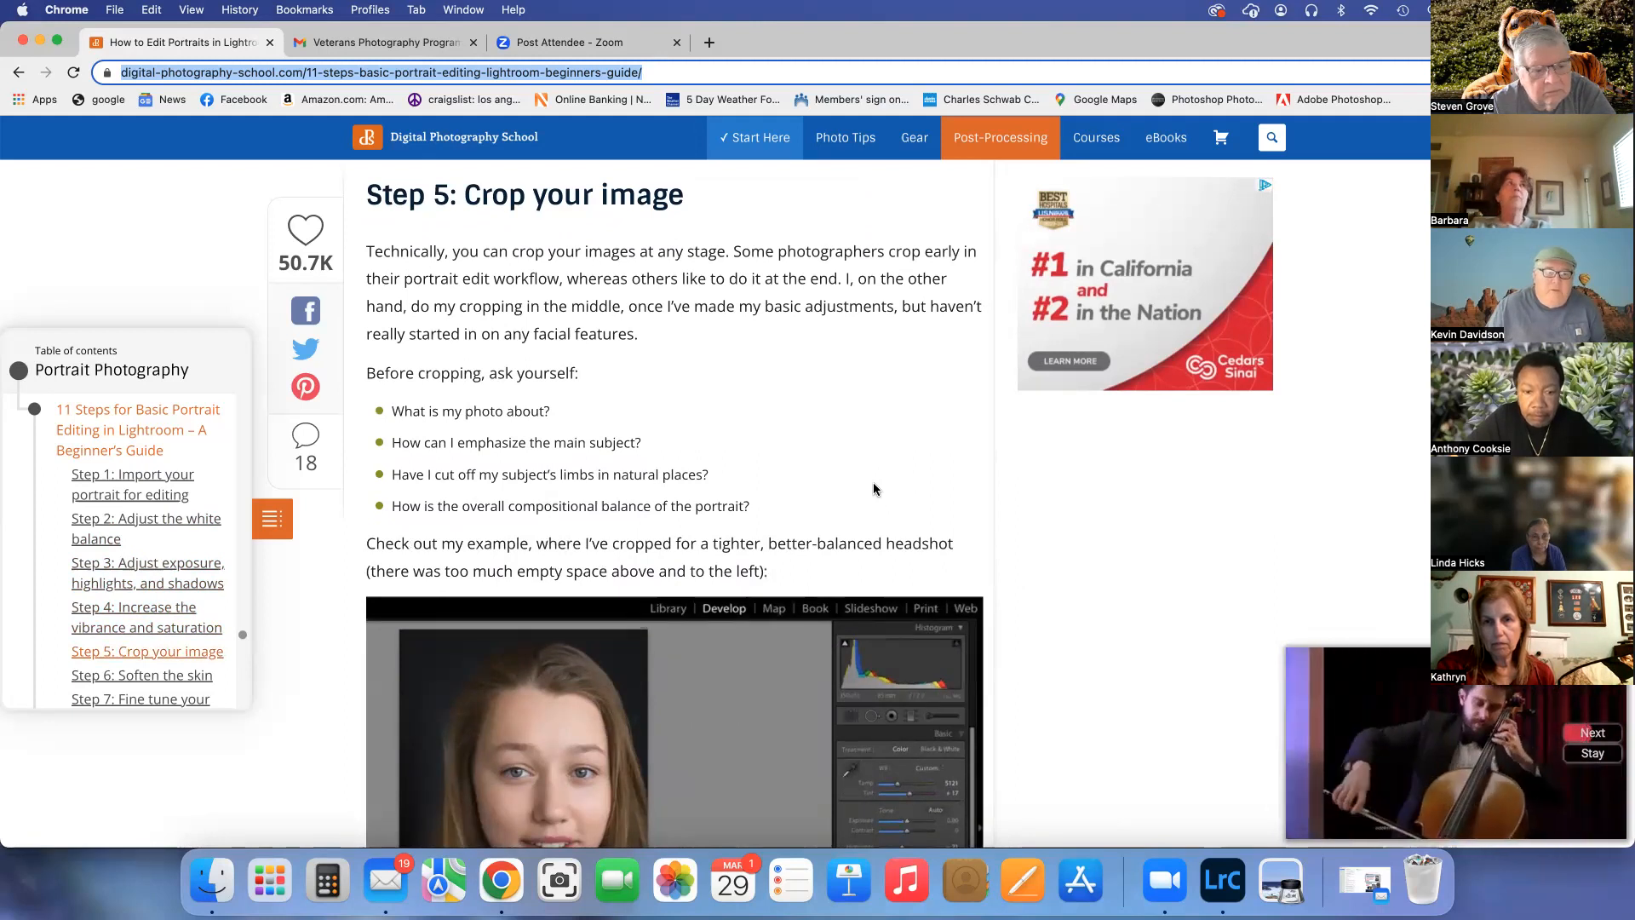
{"action": "scroll", "coordinate": [874, 488], "scroll_direction": "down", "scroll_amount": 1}
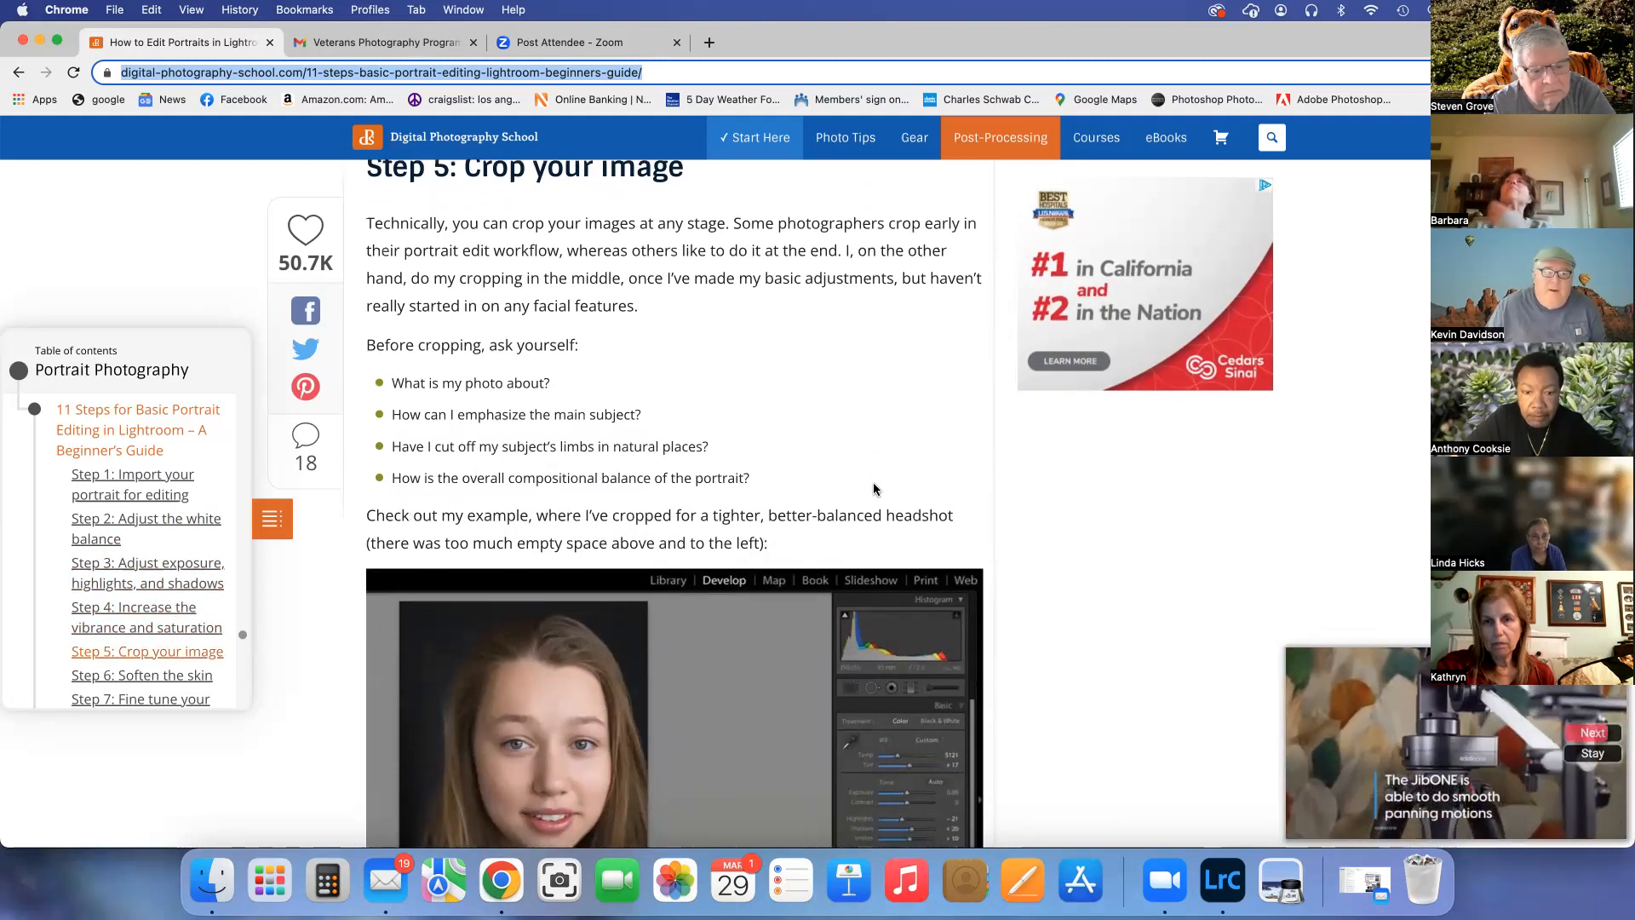
{"action": "scroll", "coordinate": [873, 489], "scroll_direction": "down", "scroll_amount": 3}
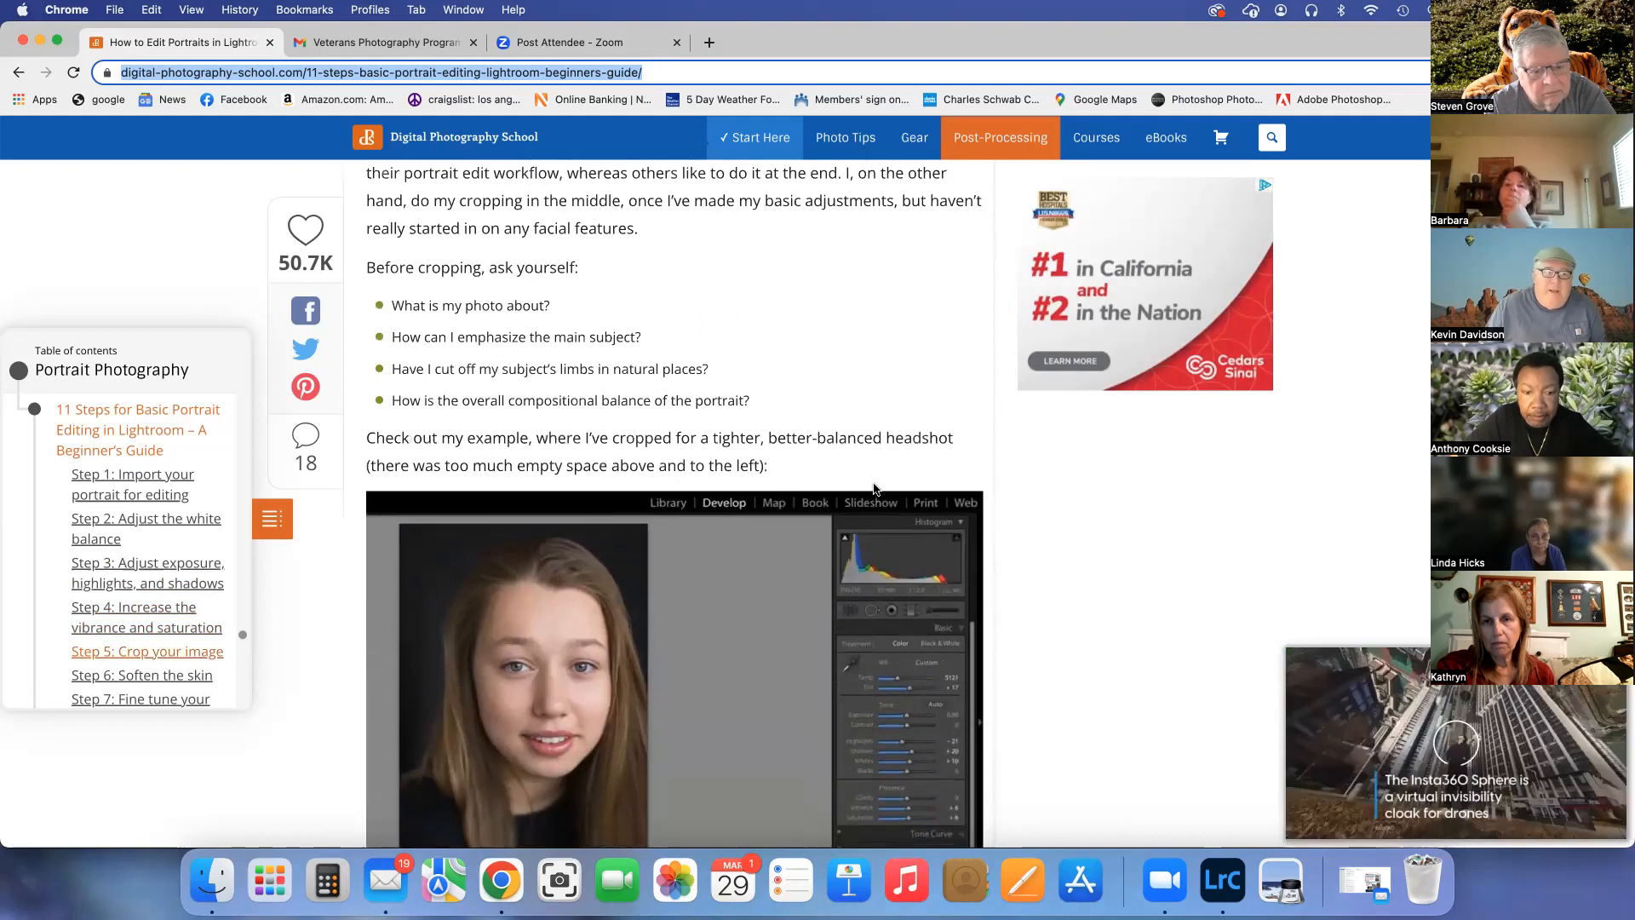
{"action": "scroll", "coordinate": [874, 489], "scroll_direction": "down", "scroll_amount": 10}
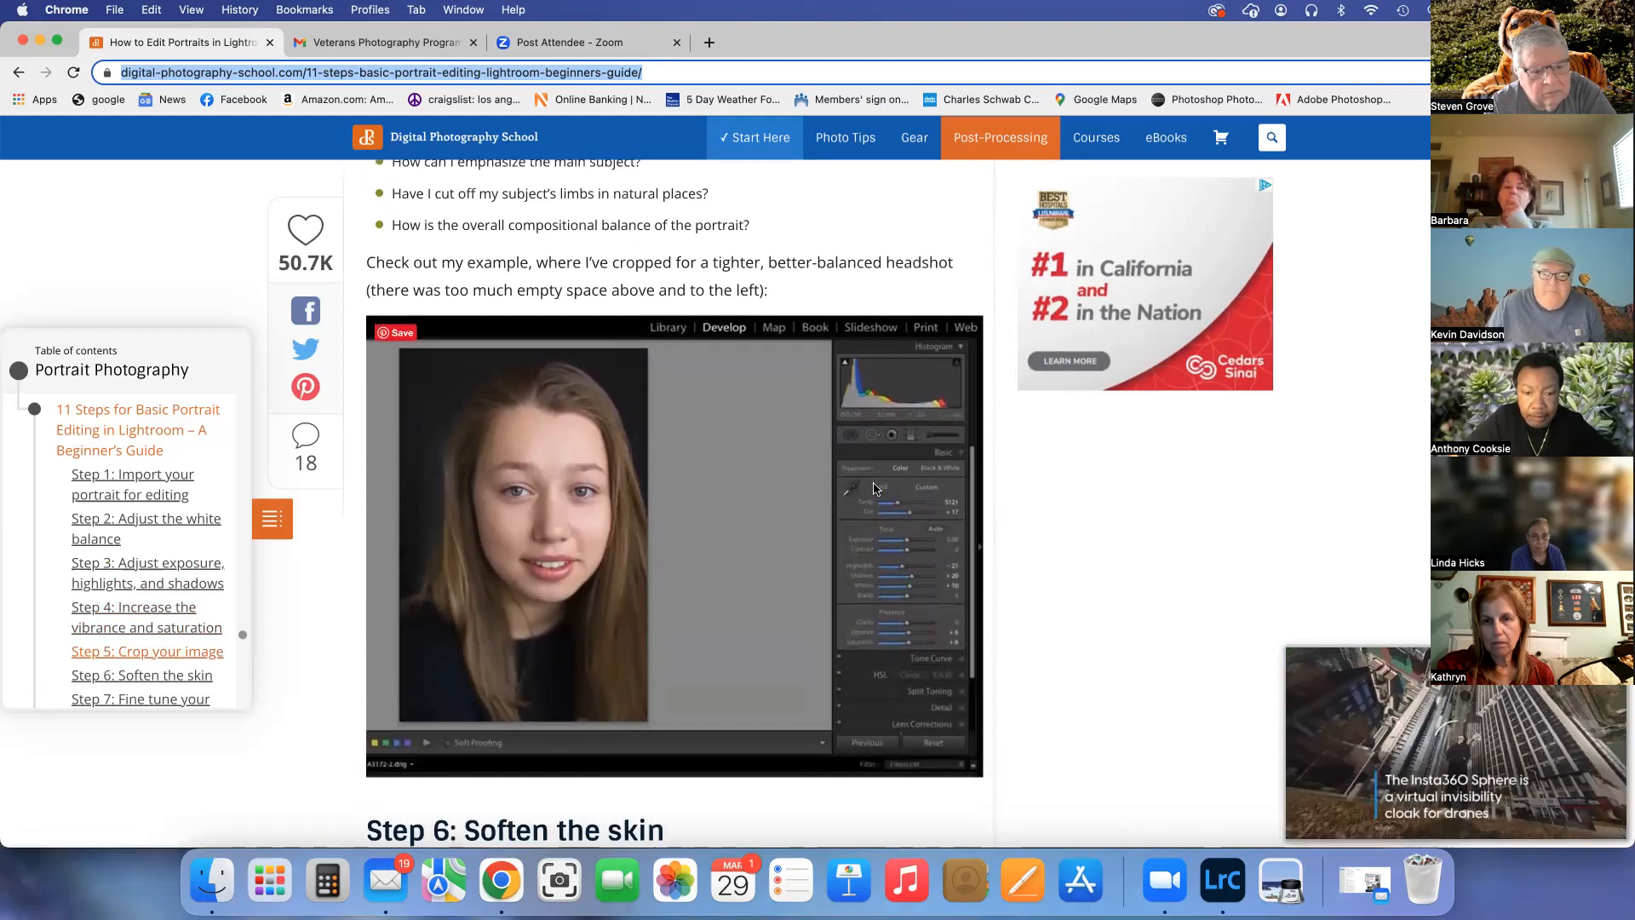
Read Step 6 on softening the skin, including the Brush mask settings, application notes and example images.
{"action": "scroll", "coordinate": [874, 488], "scroll_direction": "down", "scroll_amount": 8}
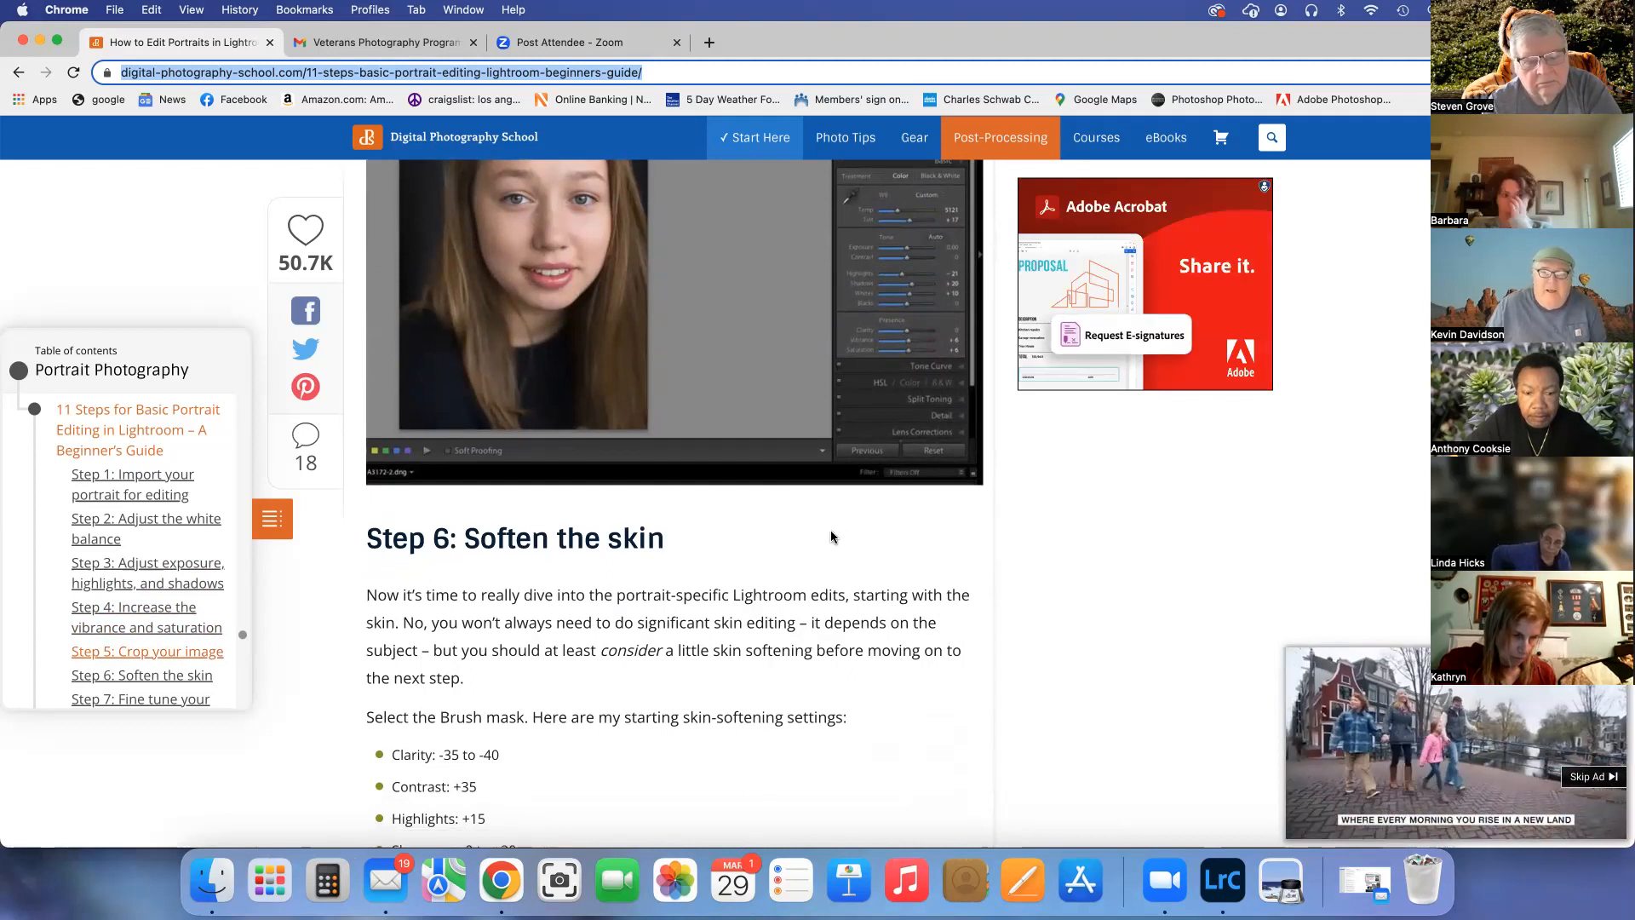
{"action": "scroll", "coordinate": [830, 530], "scroll_direction": "down", "scroll_amount": 2}
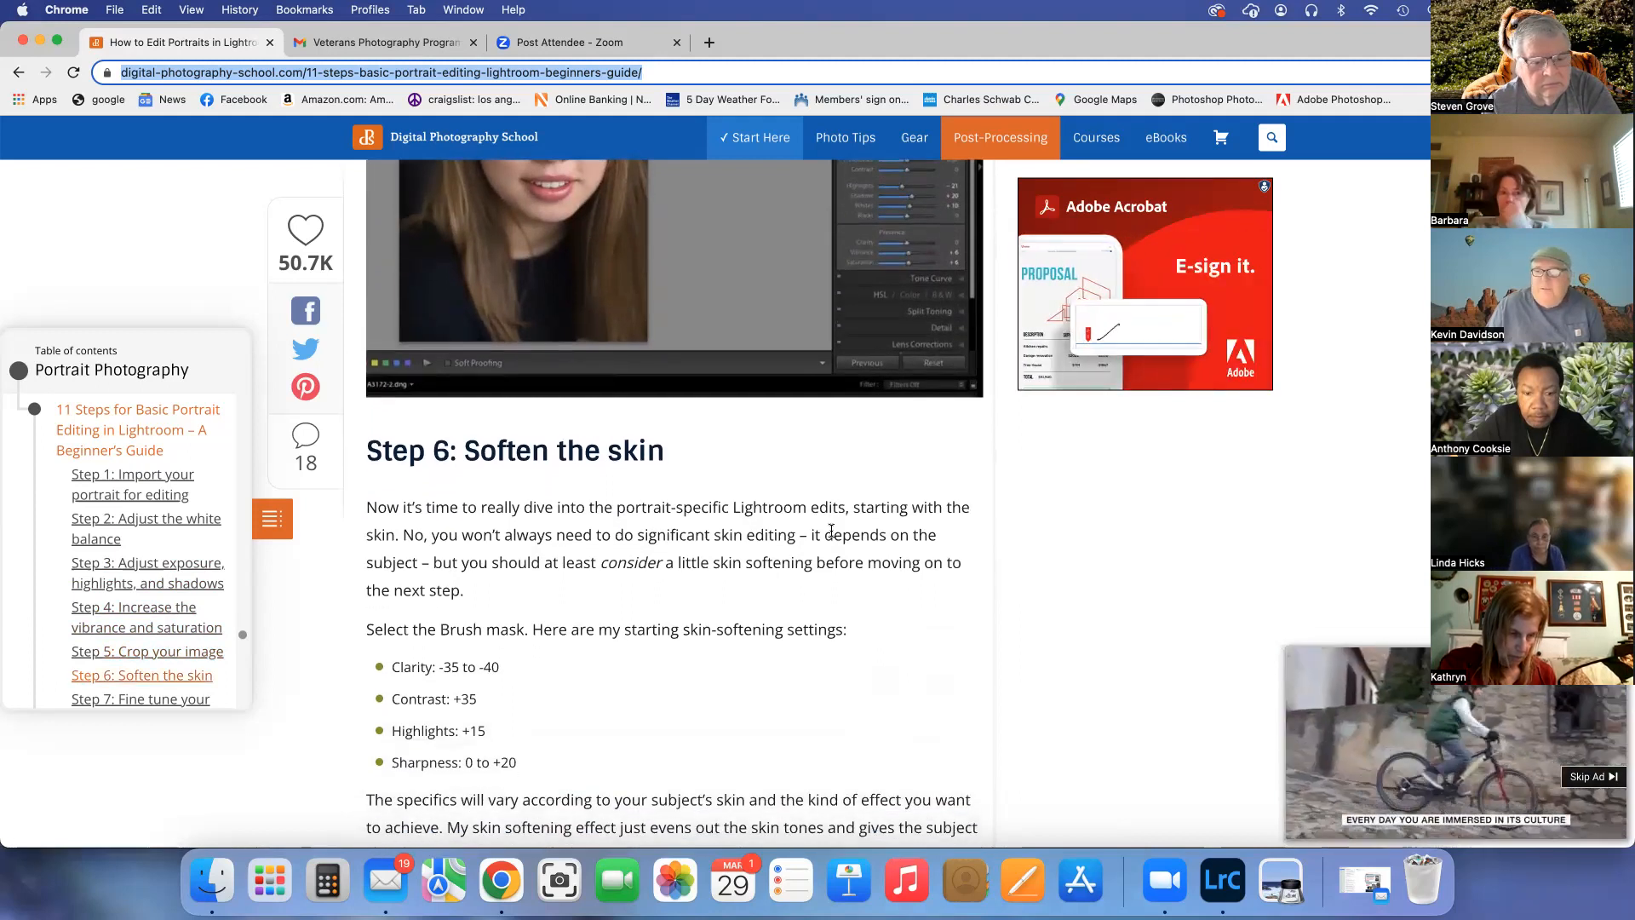
{"action": "scroll", "coordinate": [830, 529], "scroll_direction": "down", "scroll_amount": 4}
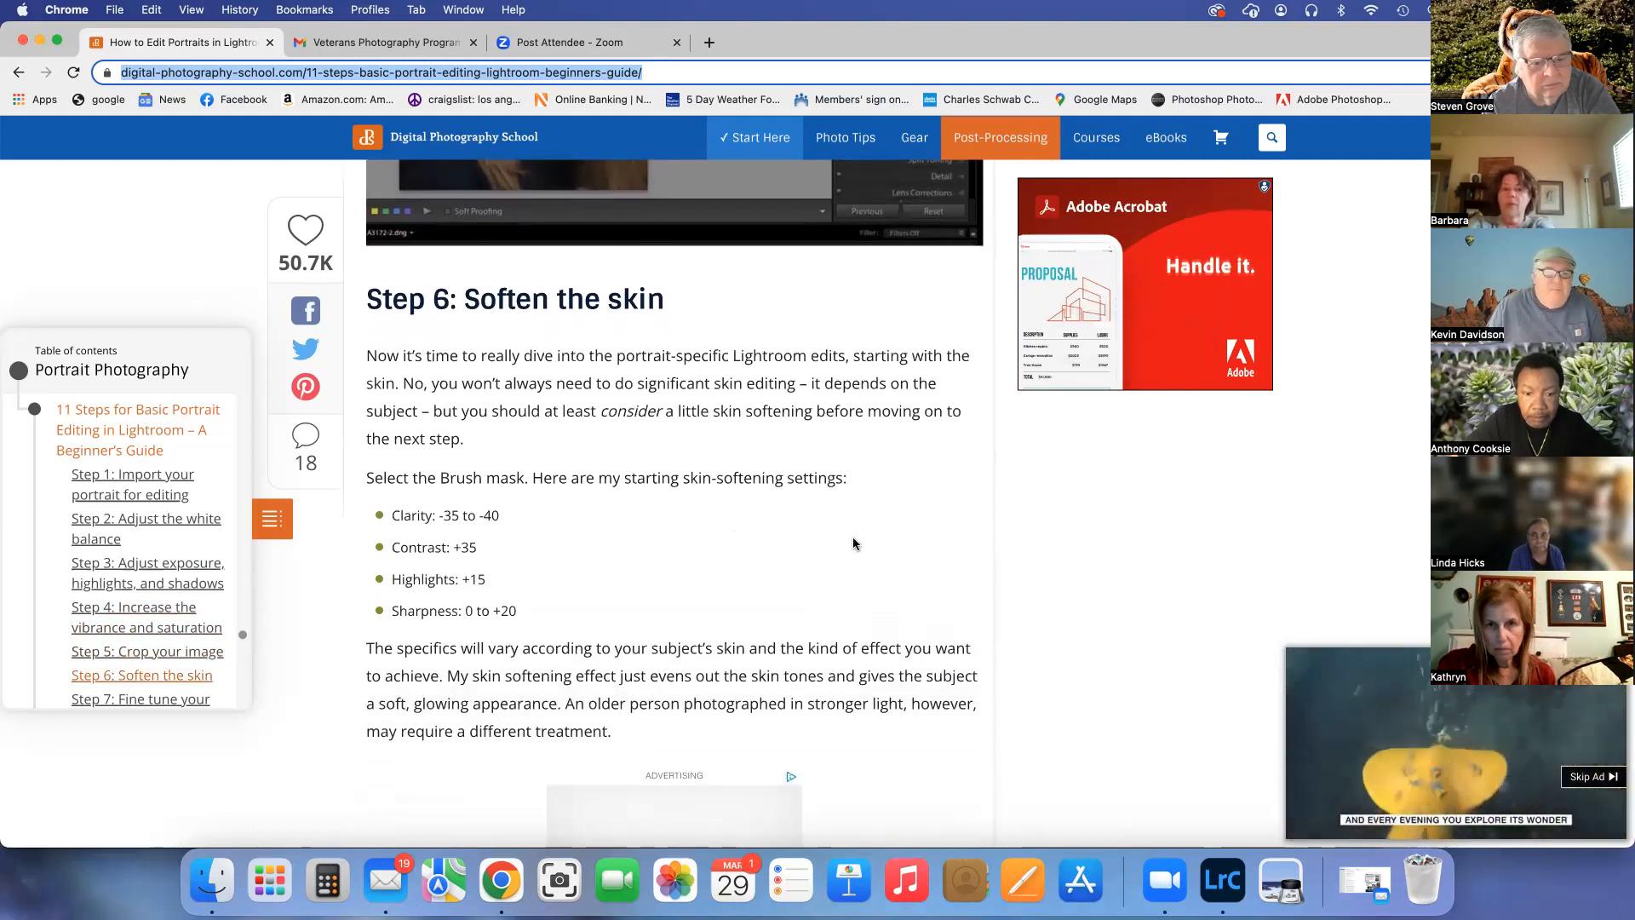
{"action": "scroll", "coordinate": [850, 542], "scroll_direction": "down", "scroll_amount": 1}
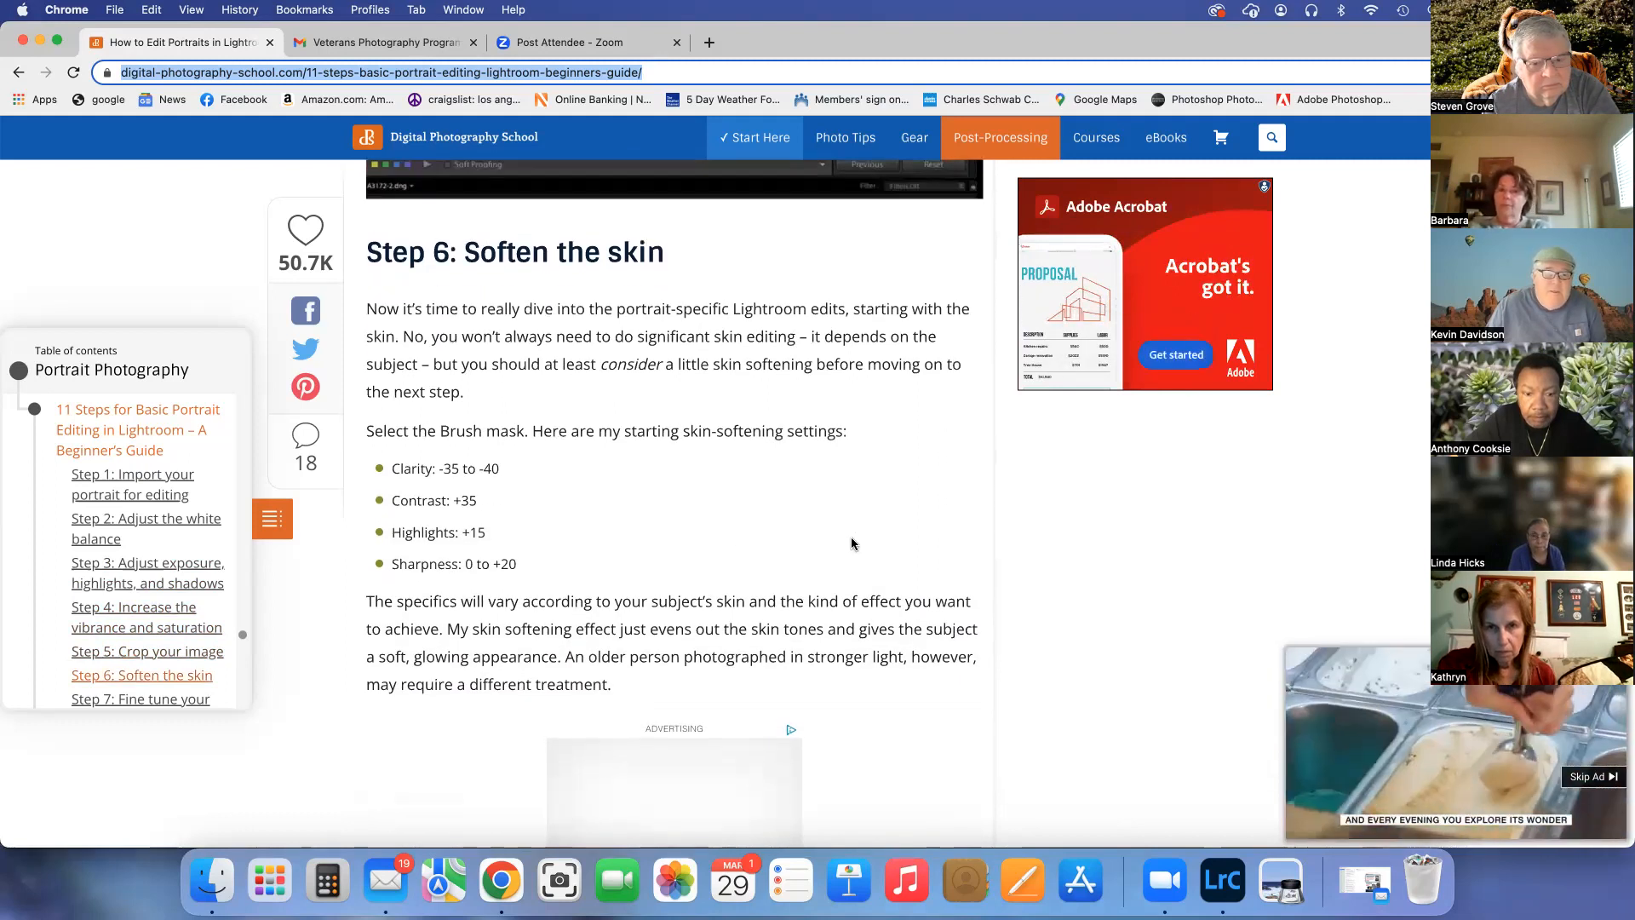
{"action": "scroll", "coordinate": [852, 543], "scroll_direction": "down", "scroll_amount": 8}
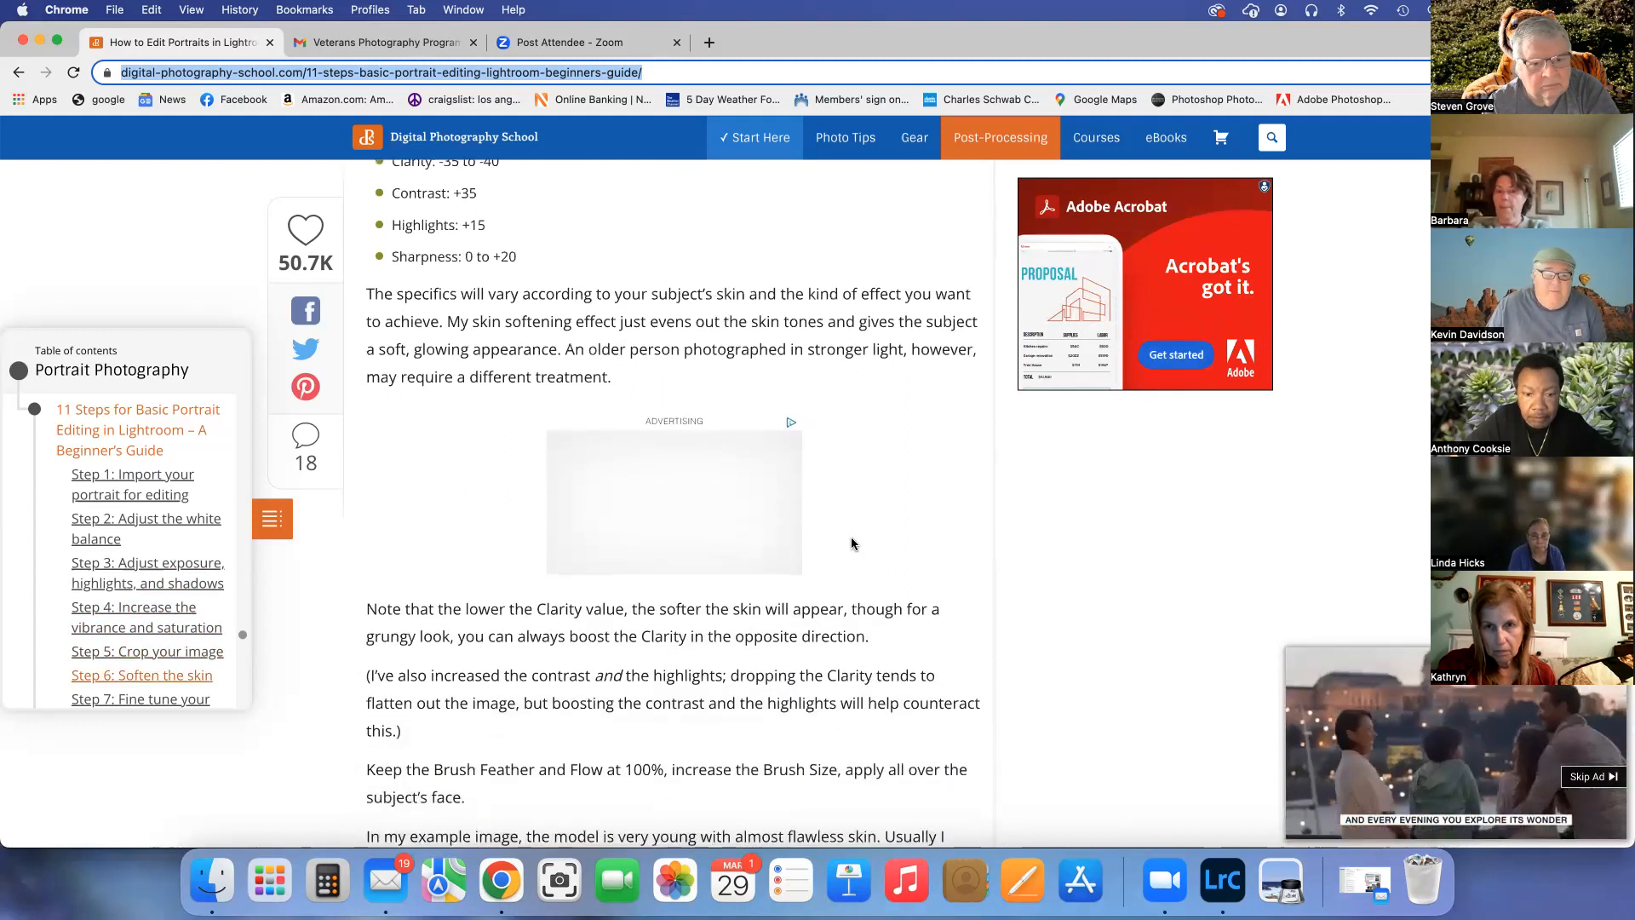
{"action": "scroll", "coordinate": [852, 543], "scroll_direction": "down", "scroll_amount": 3}
{"action": "scroll", "coordinate": [852, 543], "scroll_direction": "down", "scroll_amount": 5}
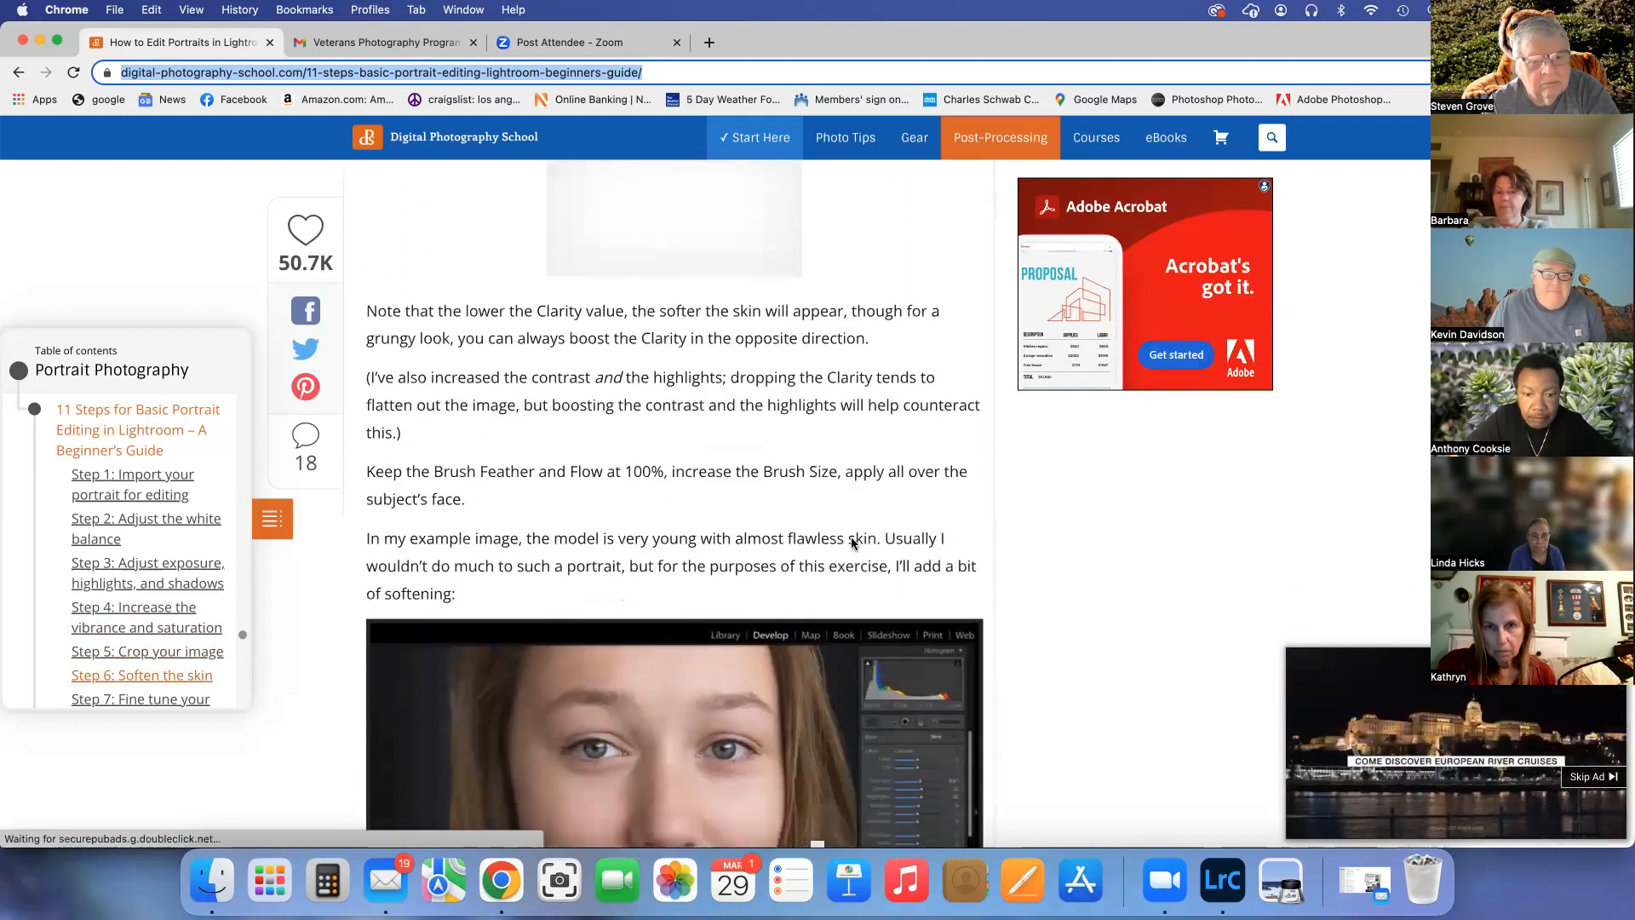
{"action": "scroll", "coordinate": [851, 542], "scroll_direction": "down", "scroll_amount": 10}
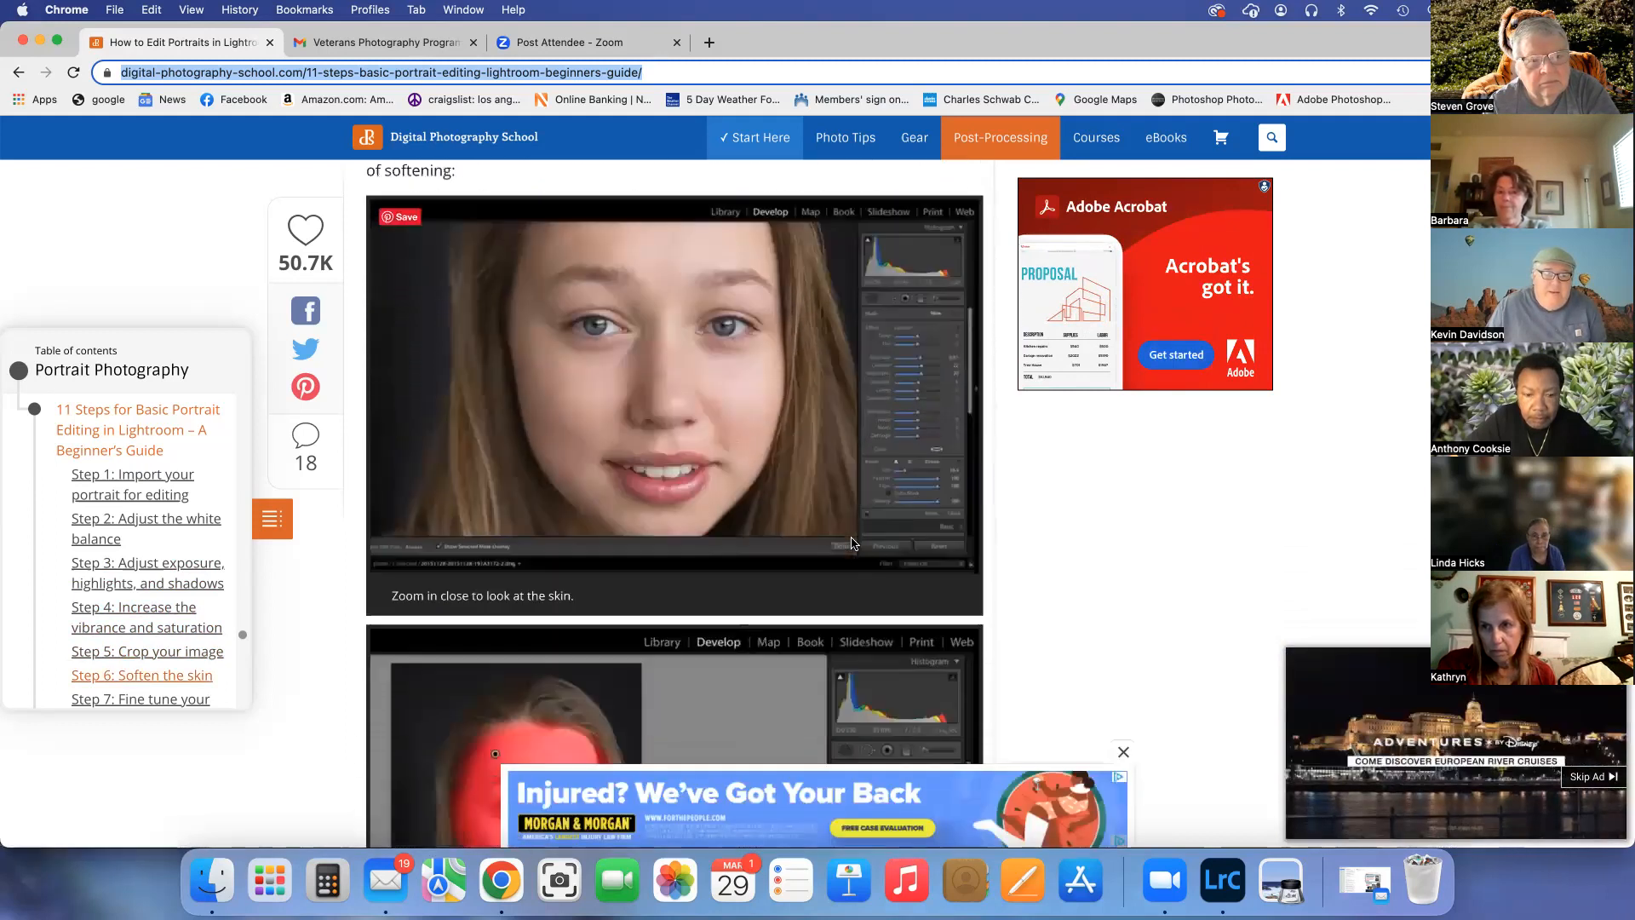
{"action": "scroll", "coordinate": [852, 543], "scroll_direction": "down", "scroll_amount": 5}
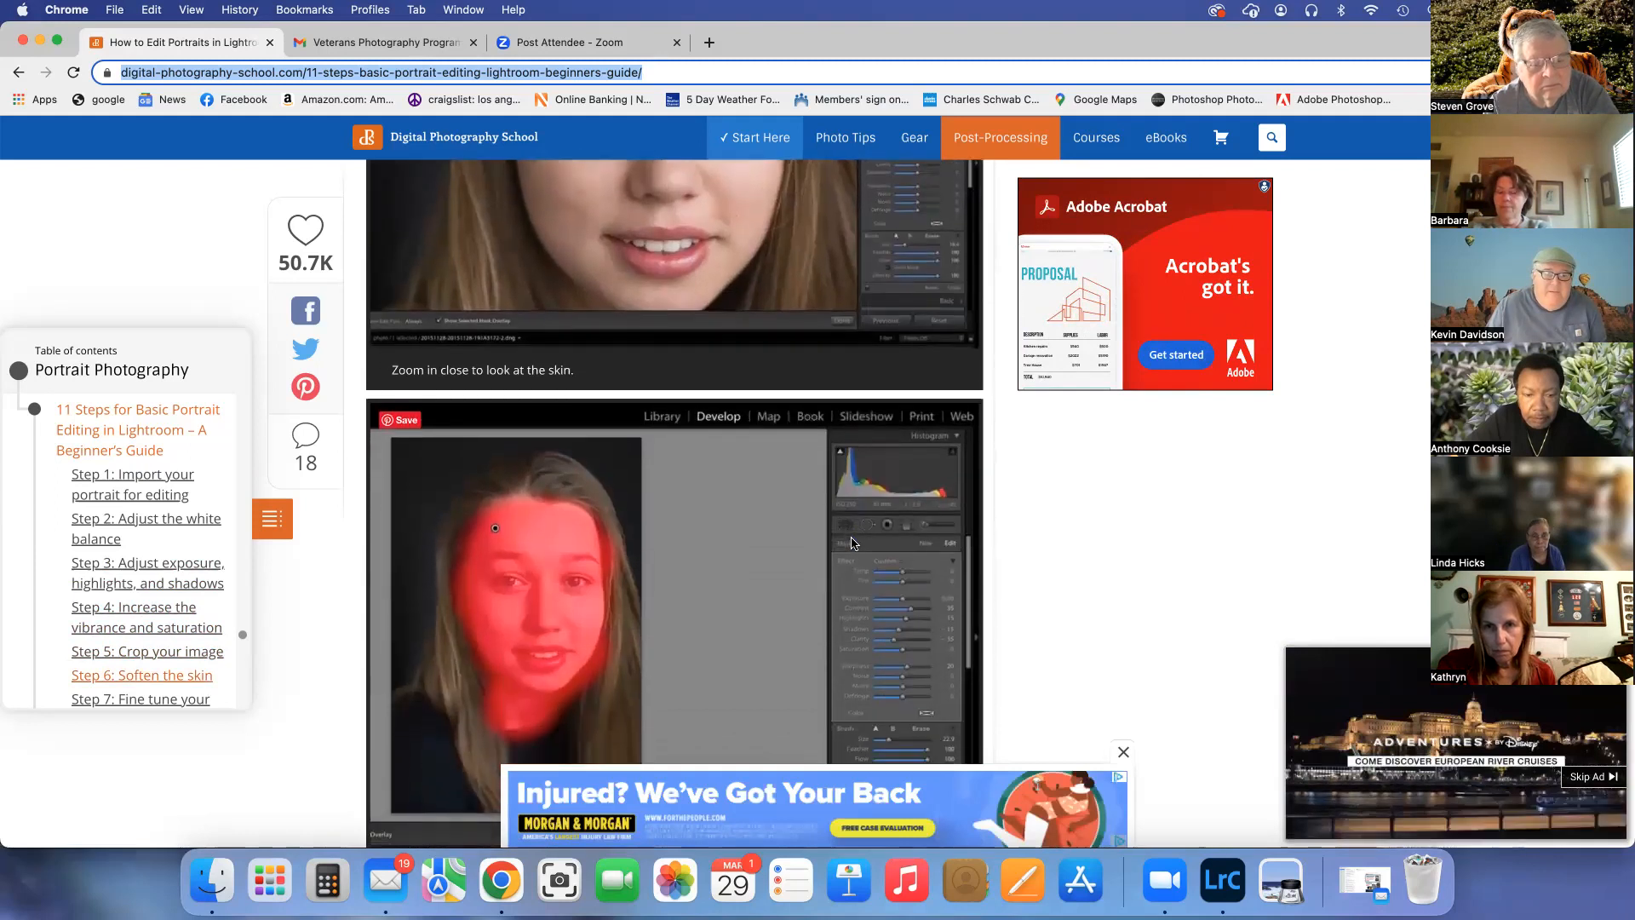
Read Step 7 on fine-tuning the skin adjustments with Show Overlay and Subtract, including the example mask.
{"action": "scroll", "coordinate": [851, 543], "scroll_direction": "down", "scroll_amount": 10}
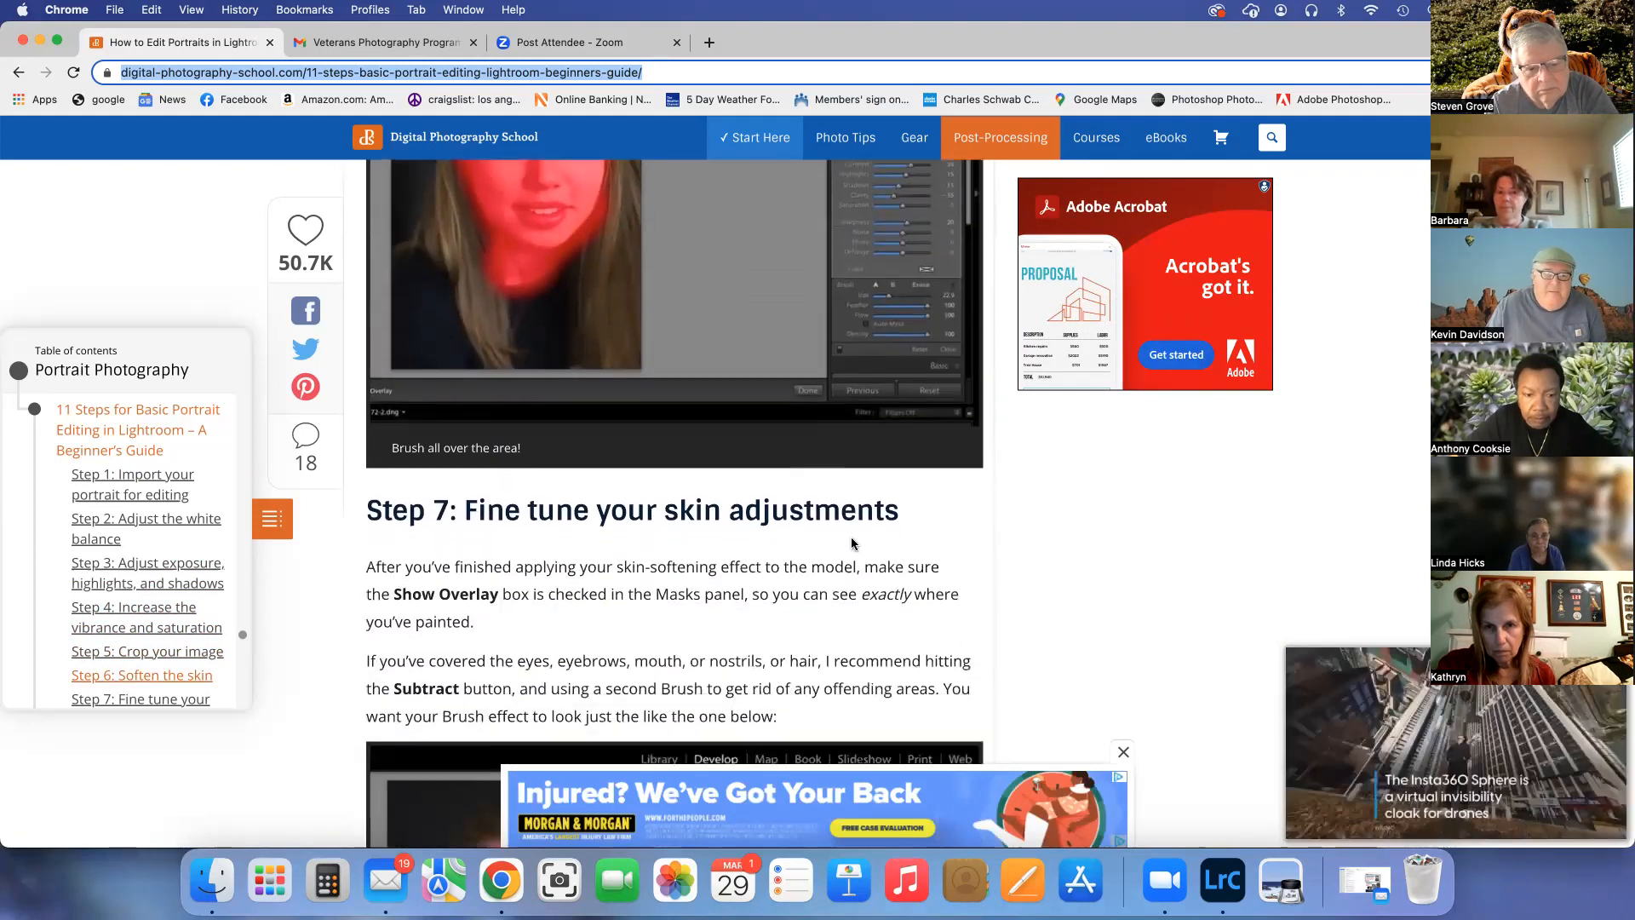
{"action": "scroll", "coordinate": [851, 544], "scroll_direction": "down", "scroll_amount": 1}
{"action": "scroll", "coordinate": [851, 538], "scroll_direction": "down", "scroll_amount": 4}
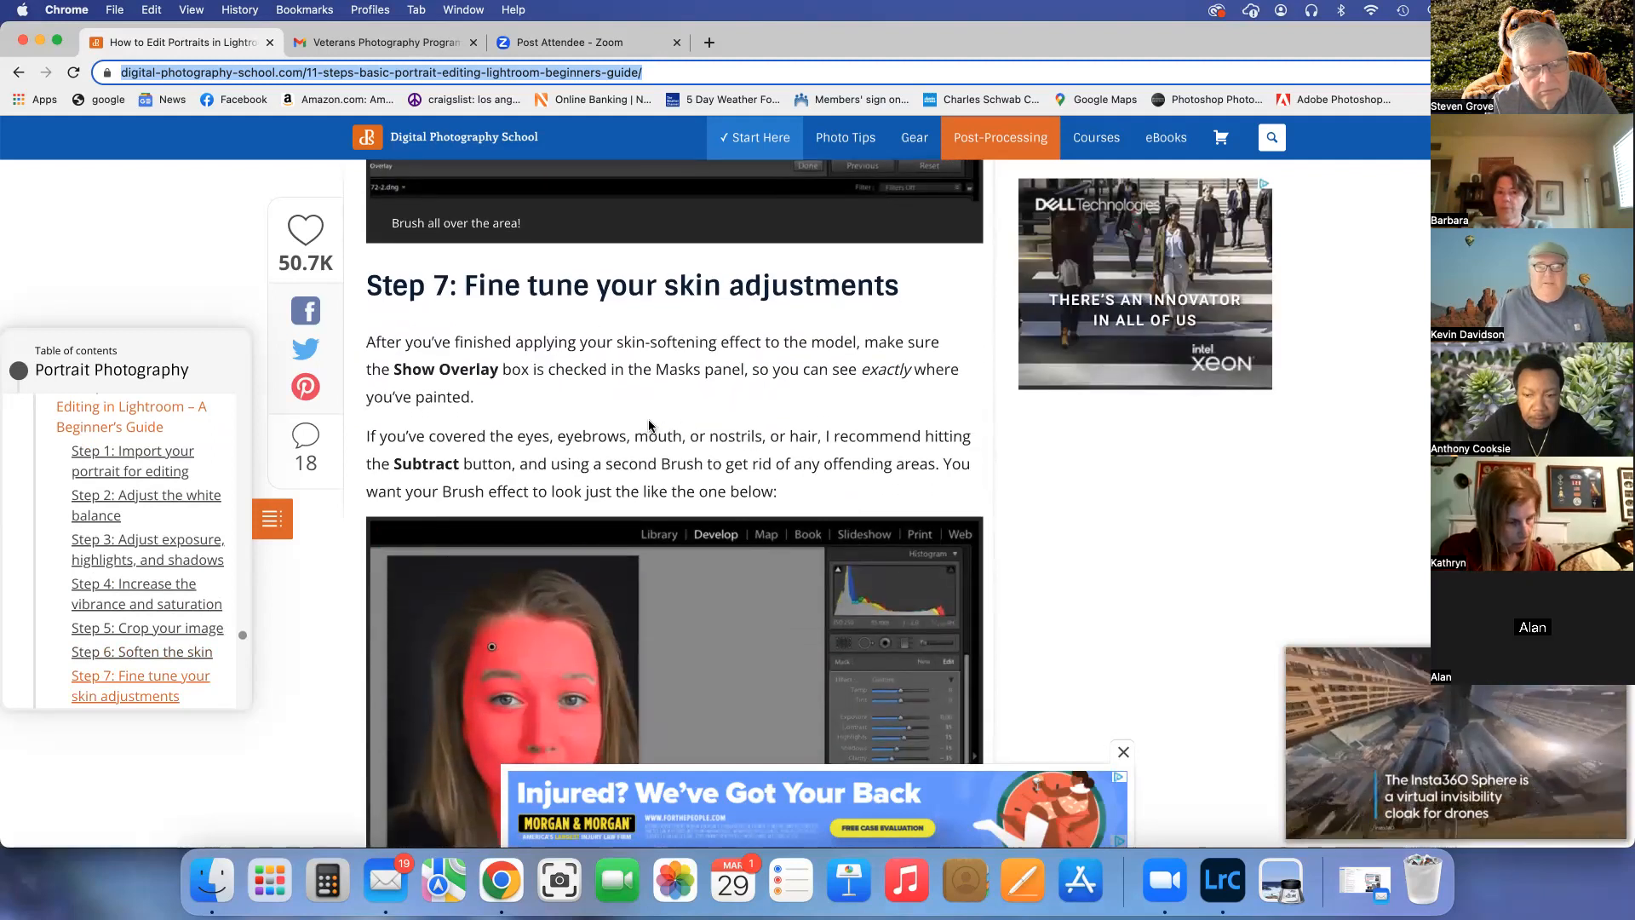
{"action": "scroll", "coordinate": [647, 421], "scroll_direction": "down", "scroll_amount": 3}
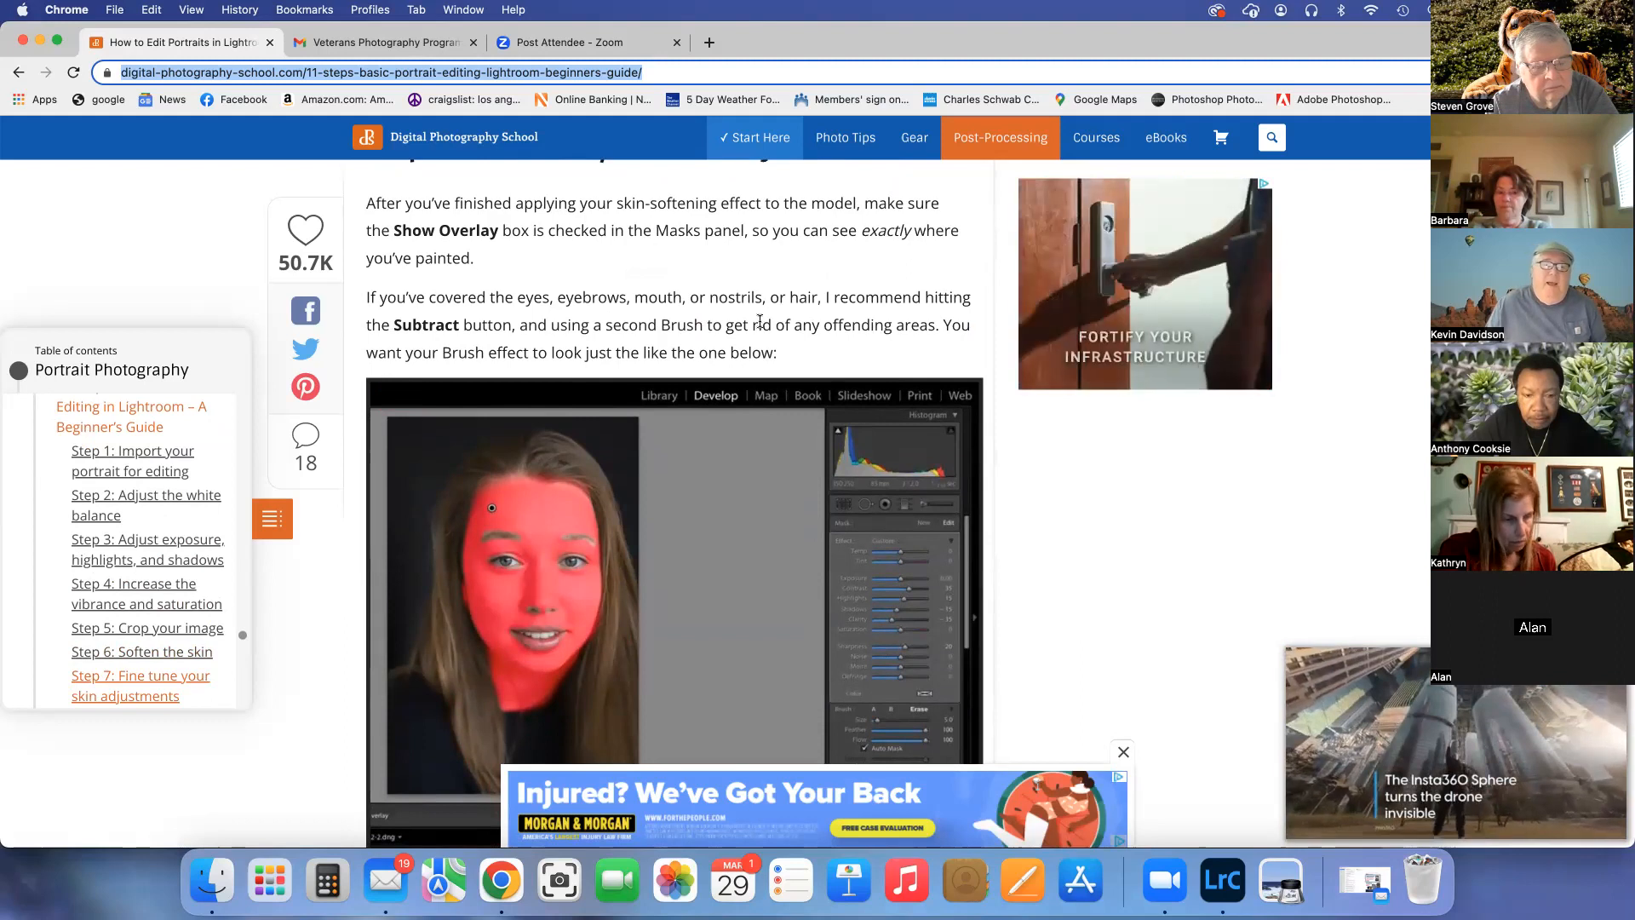
{"action": "scroll", "coordinate": [751, 321], "scroll_direction": "down", "scroll_amount": 3}
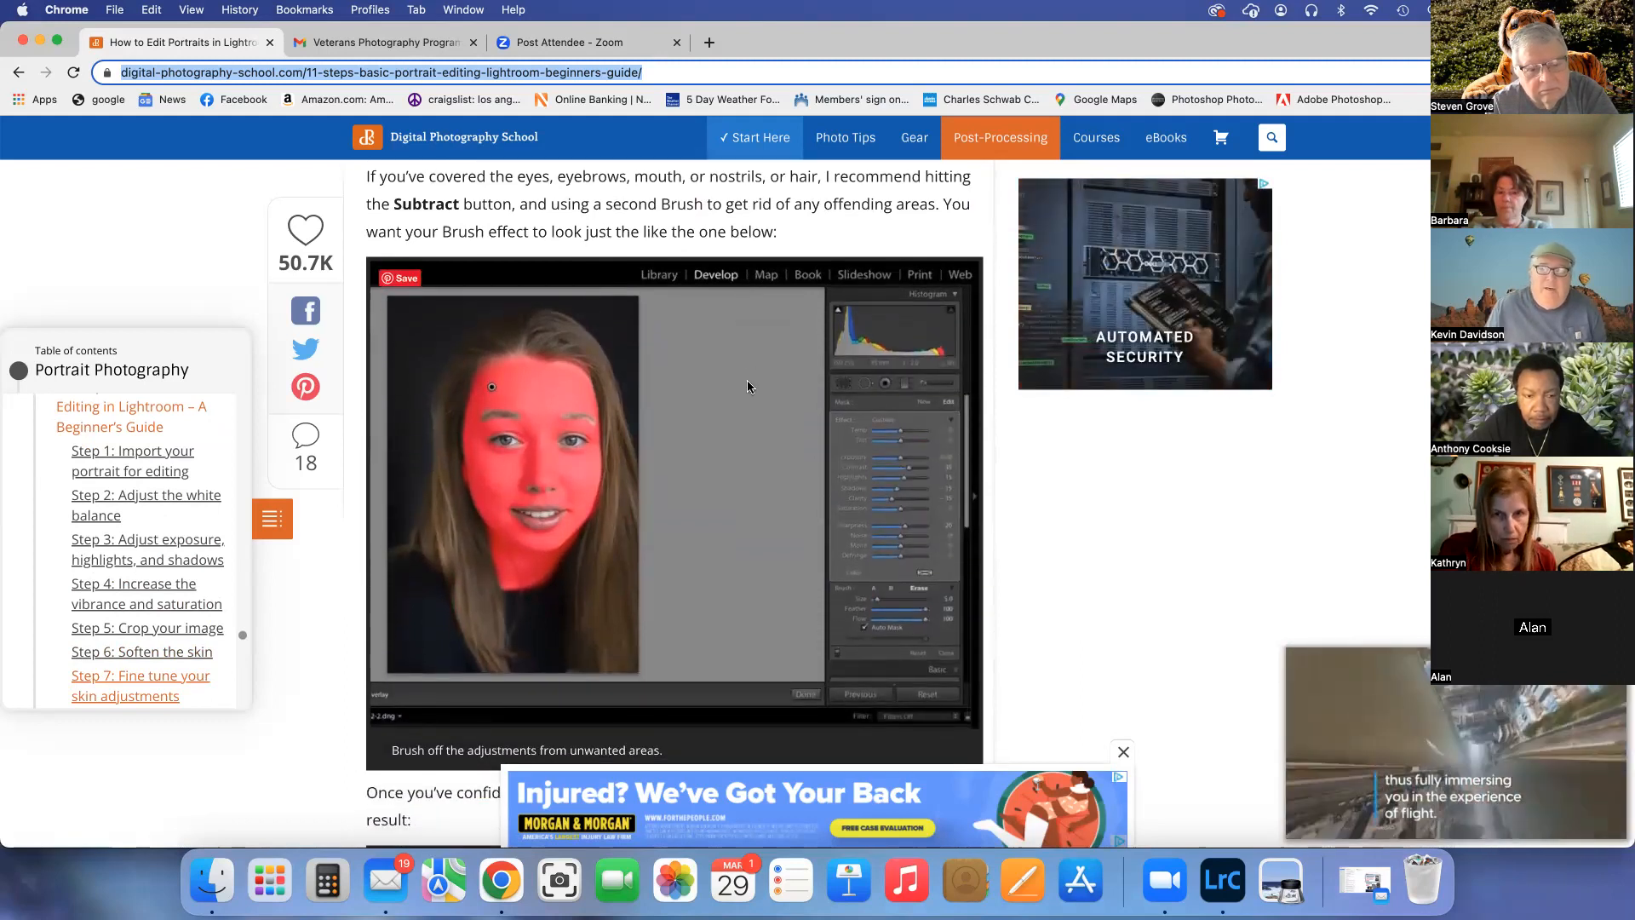
{"action": "scroll", "coordinate": [748, 386], "scroll_direction": "down", "scroll_amount": 3}
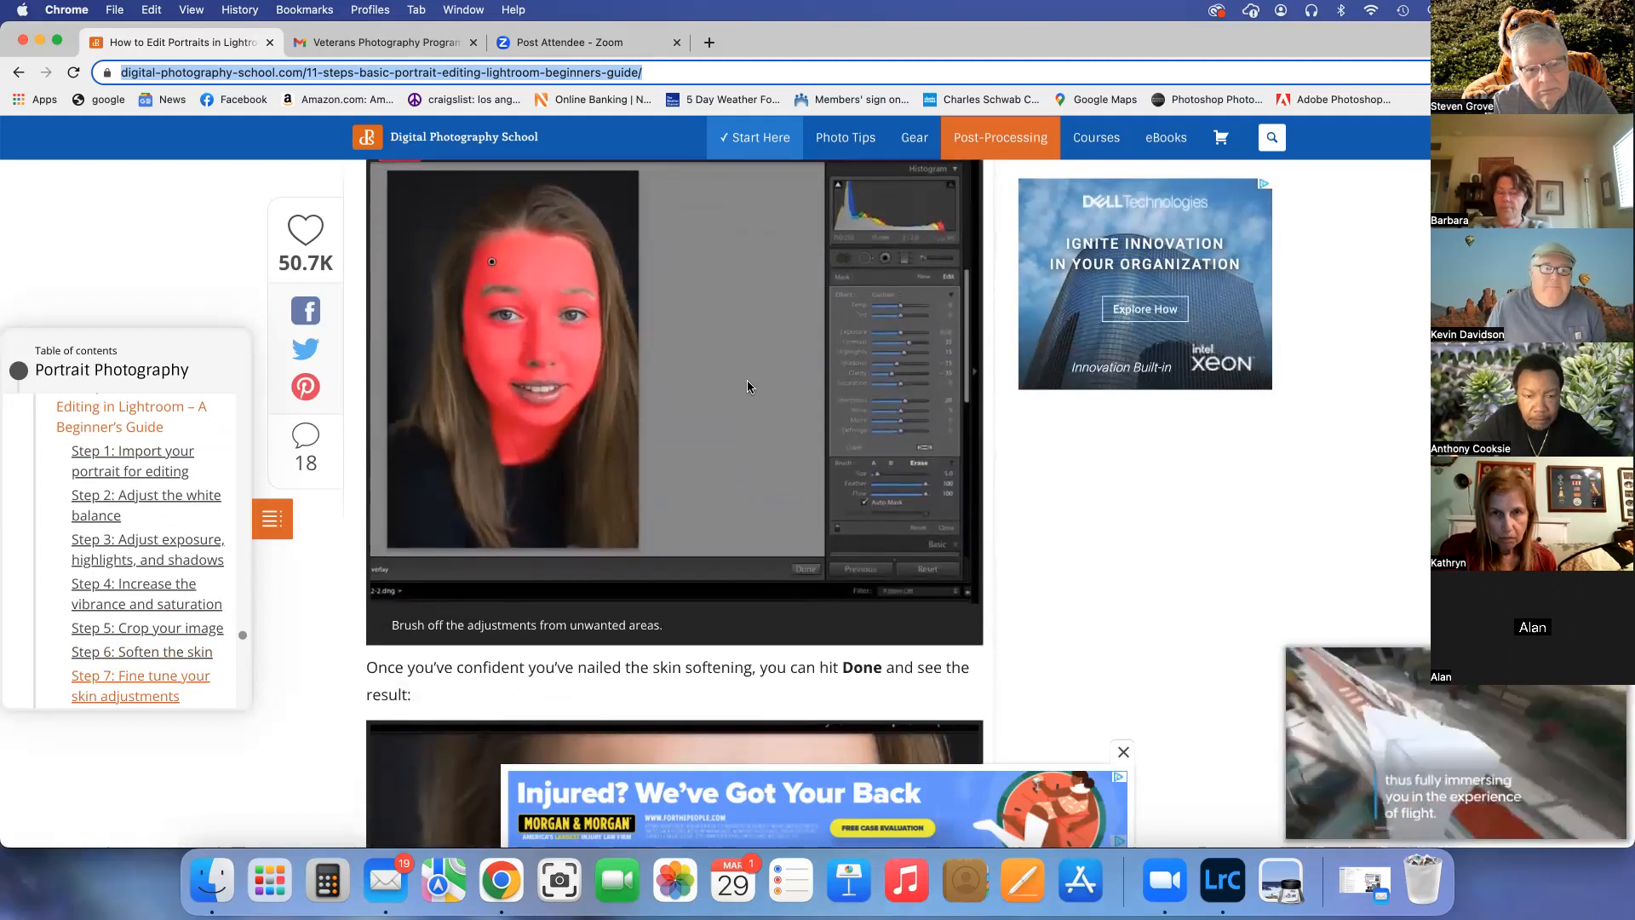
Examine the skin-softening result and Step 8 on brightening the eyes, including the eye and iris mask examples.
{"action": "scroll", "coordinate": [748, 385], "scroll_direction": "down", "scroll_amount": 10}
{"action": "scroll", "coordinate": [747, 385], "scroll_direction": "down", "scroll_amount": 14}
{"action": "scroll", "coordinate": [748, 386], "scroll_direction": "down", "scroll_amount": 1}
{"action": "scroll", "coordinate": [748, 384], "scroll_direction": "down", "scroll_amount": 10}
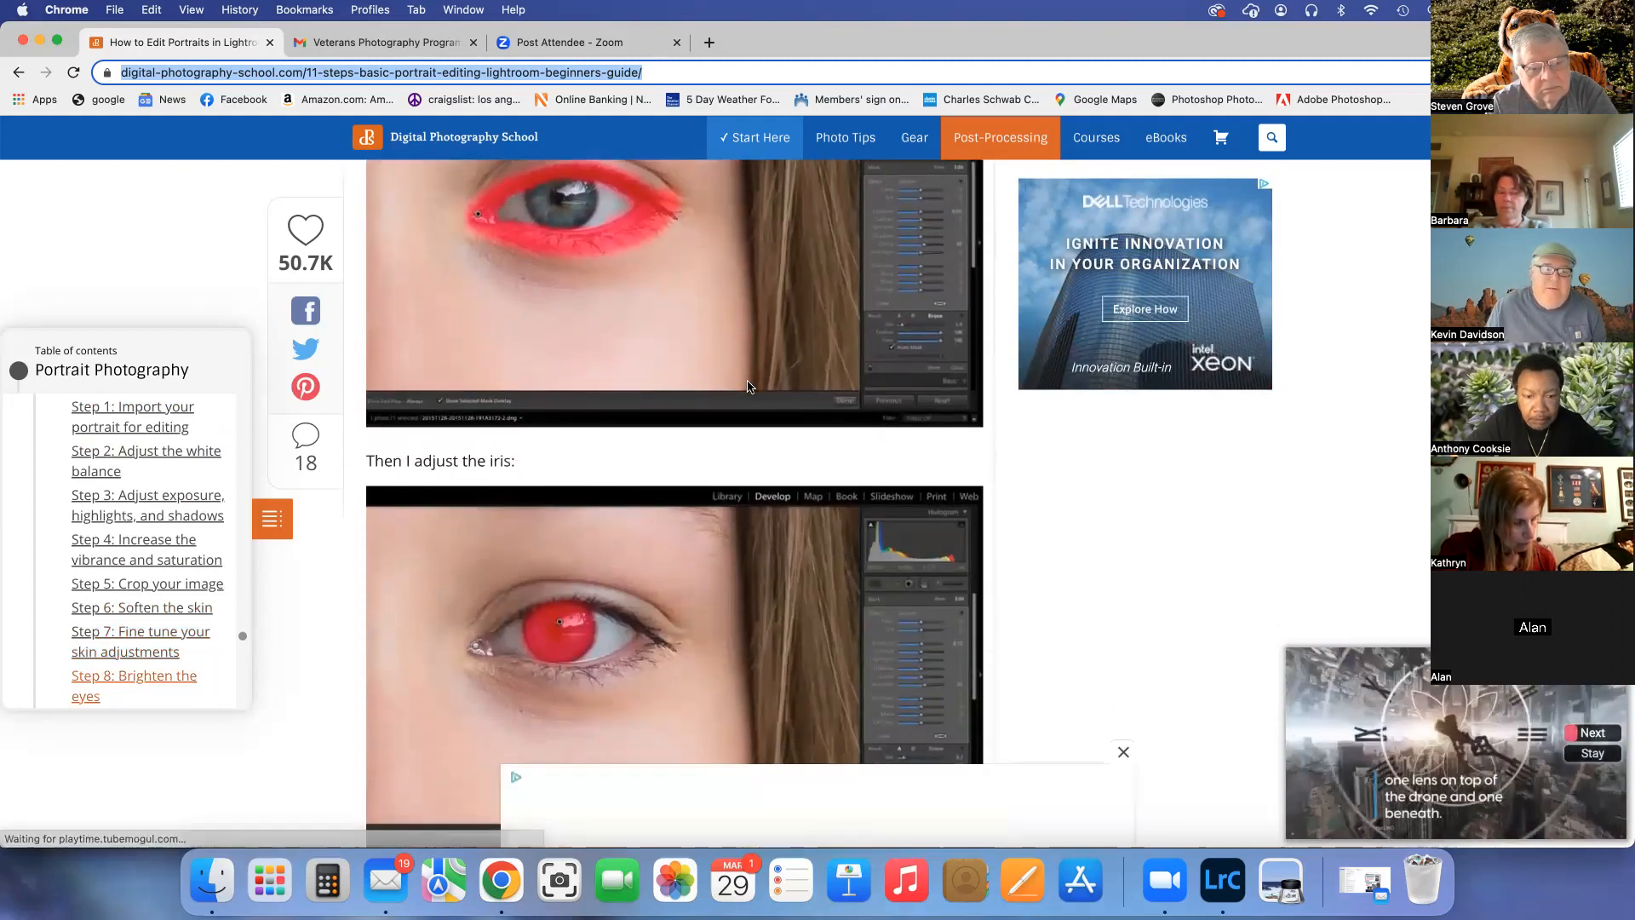
{"action": "scroll", "coordinate": [748, 386], "scroll_direction": "down", "scroll_amount": 5}
{"action": "scroll", "coordinate": [748, 386], "scroll_direction": "down", "scroll_amount": 5}
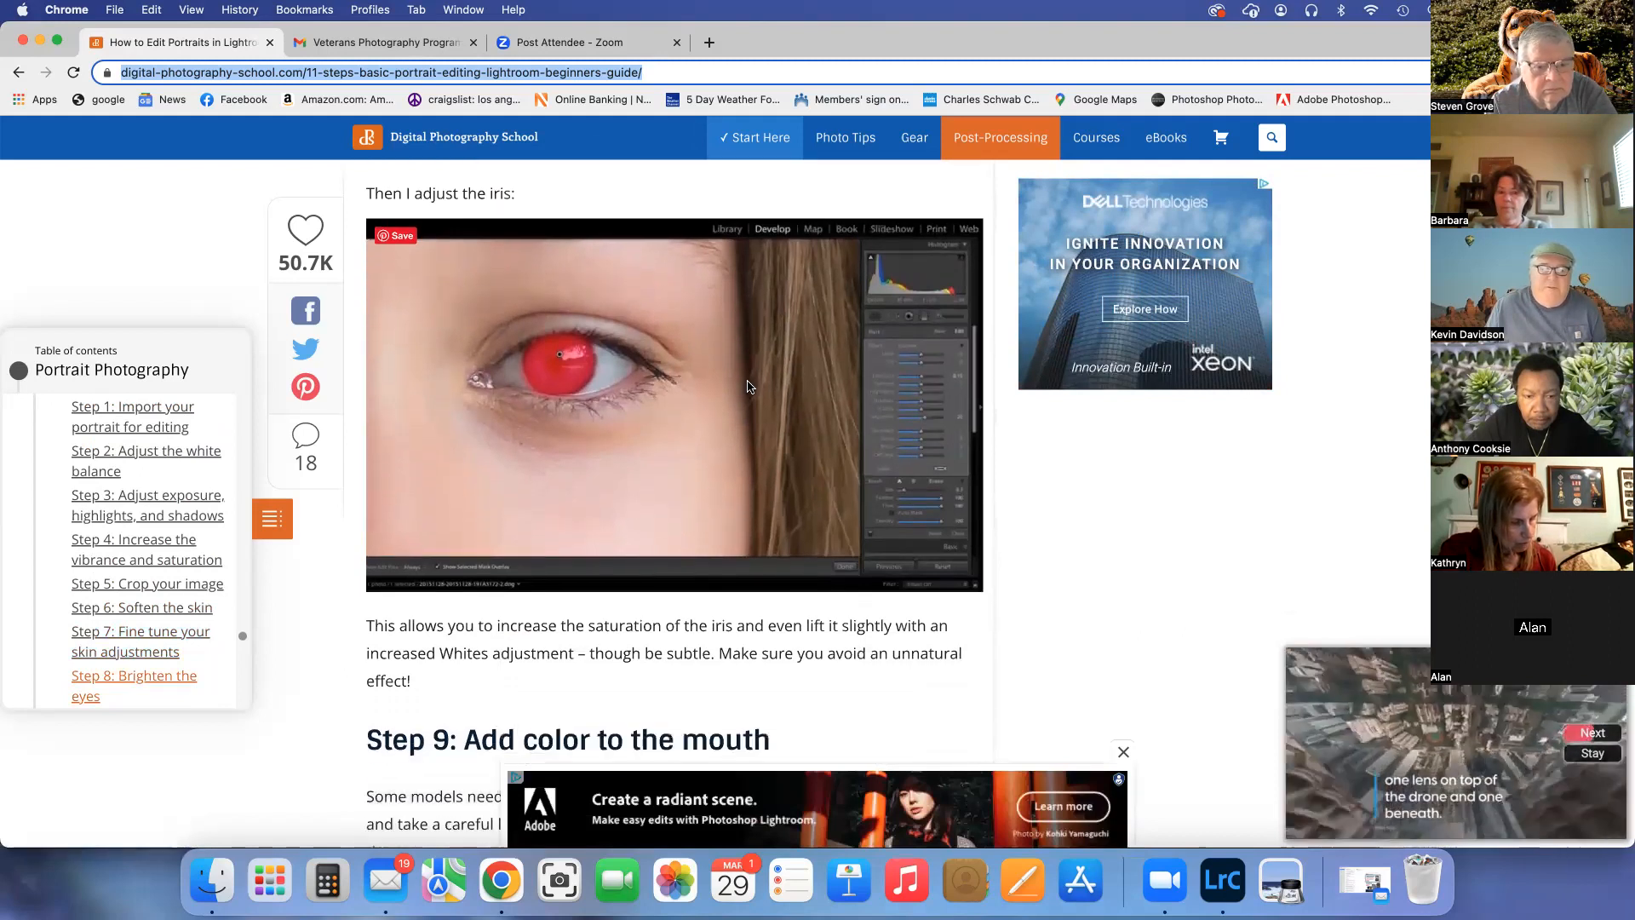
Read Step 9 on adding color to the mouth and Step 10 on whitening the teeth, including their example masks.
{"action": "scroll", "coordinate": [748, 386], "scroll_direction": "down", "scroll_amount": 12}
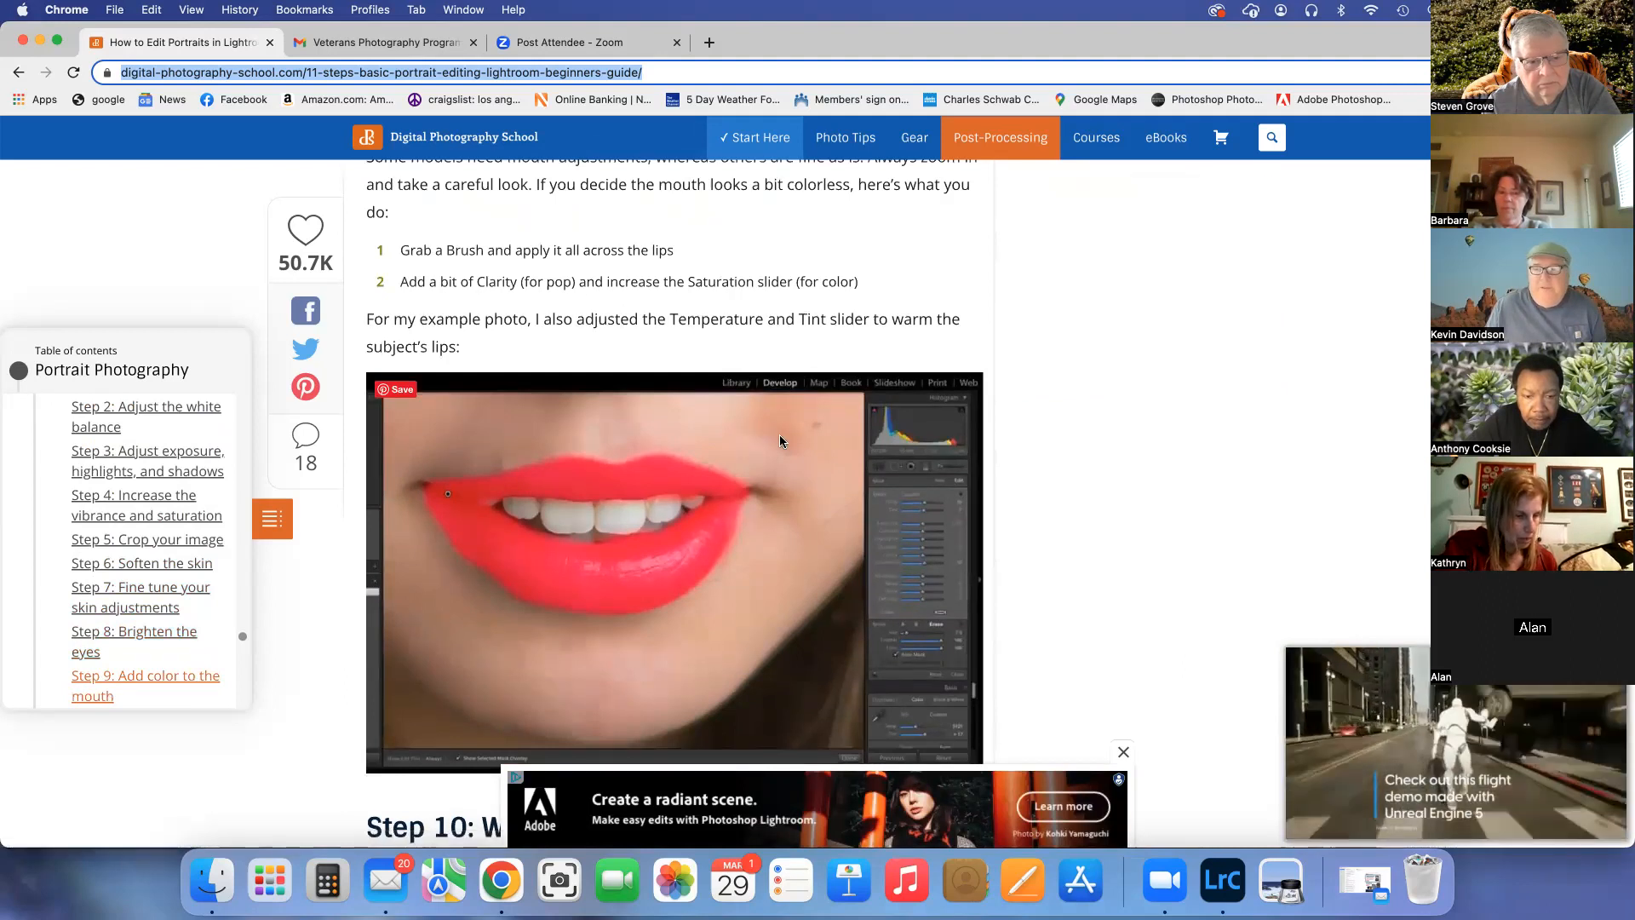
{"action": "scroll", "coordinate": [780, 435], "scroll_direction": "down", "scroll_amount": 1}
{"action": "scroll", "coordinate": [780, 436], "scroll_direction": "down", "scroll_amount": 12}
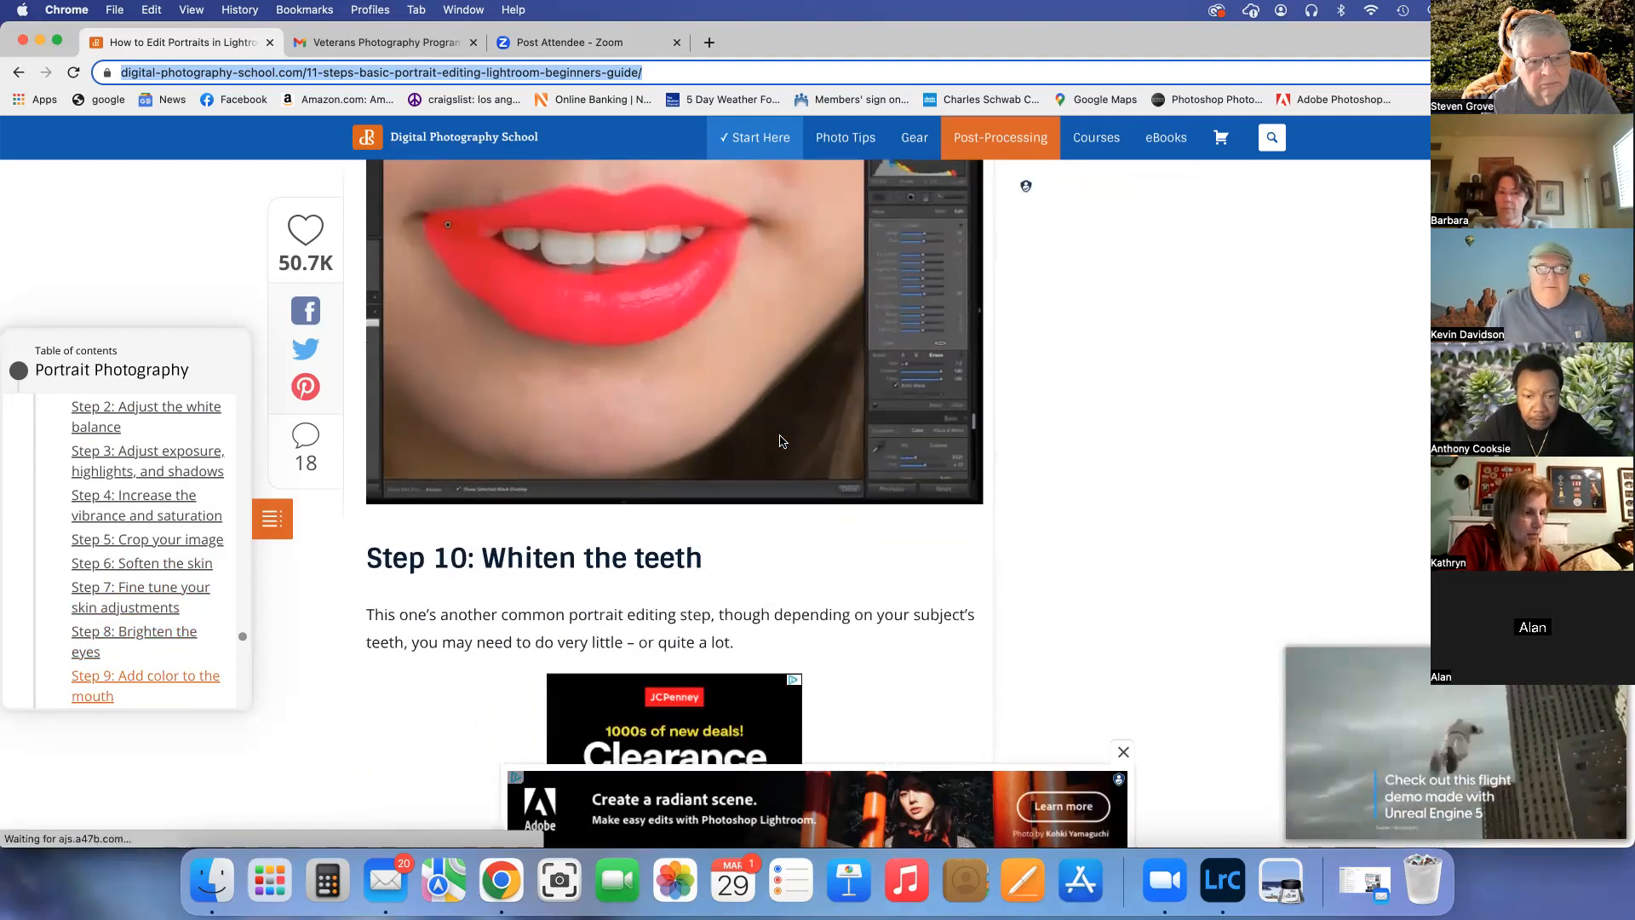
{"action": "scroll", "coordinate": [779, 440], "scroll_direction": "down", "scroll_amount": 20}
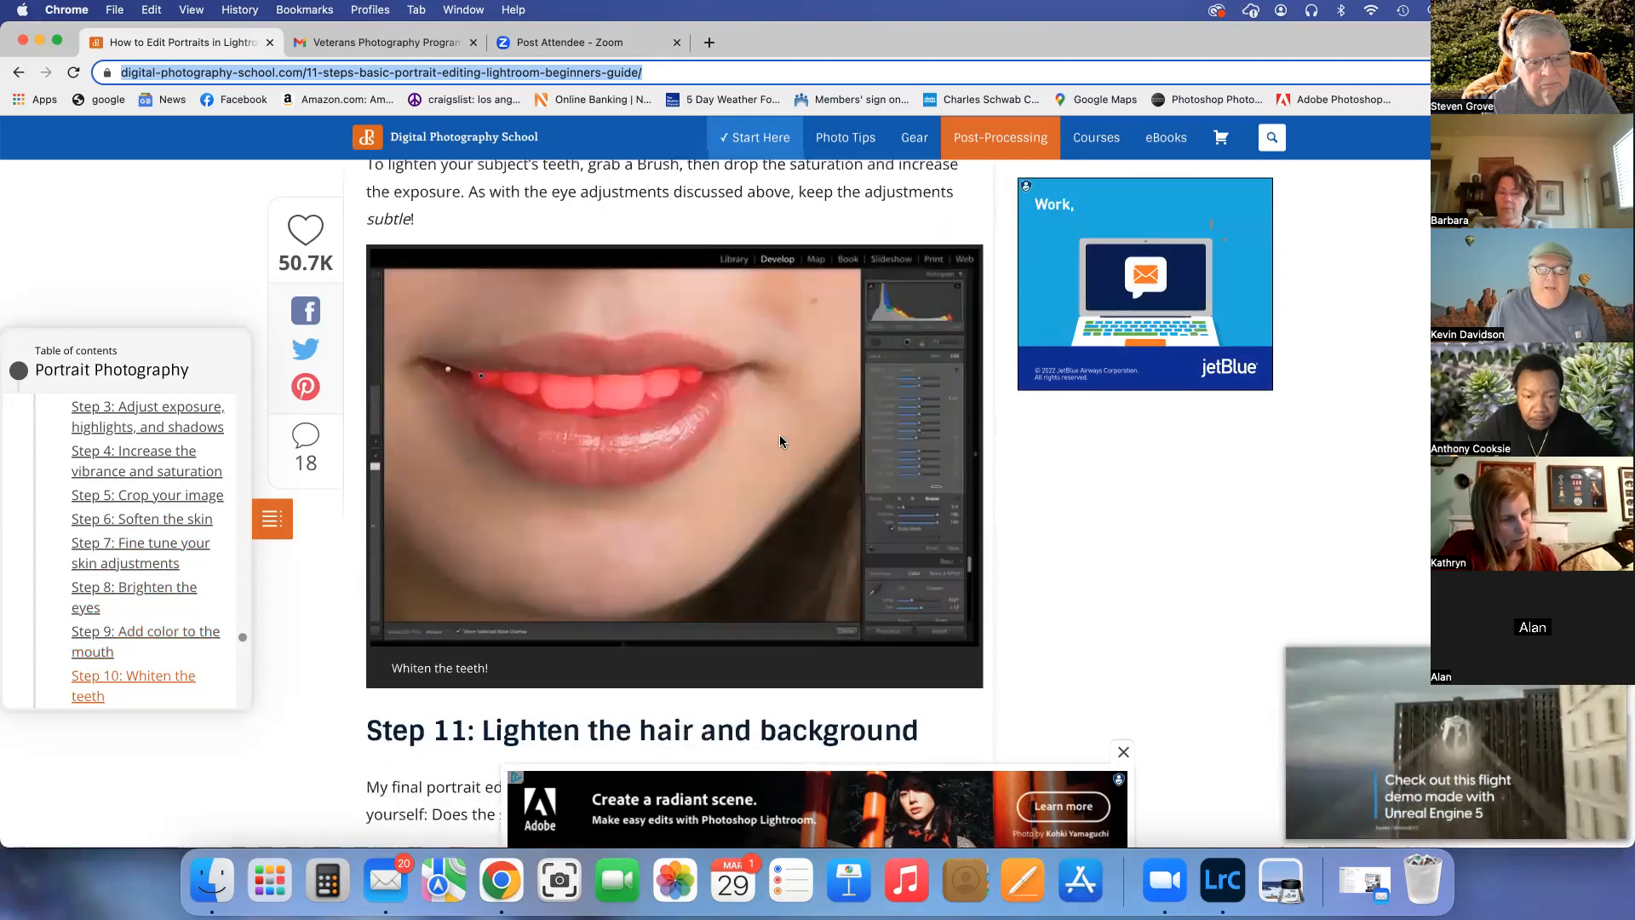
Read Step 11 on lightening the hair and background, the before/after comparison and the article's final words.
{"action": "scroll", "coordinate": [782, 441], "scroll_direction": "down", "scroll_amount": 7}
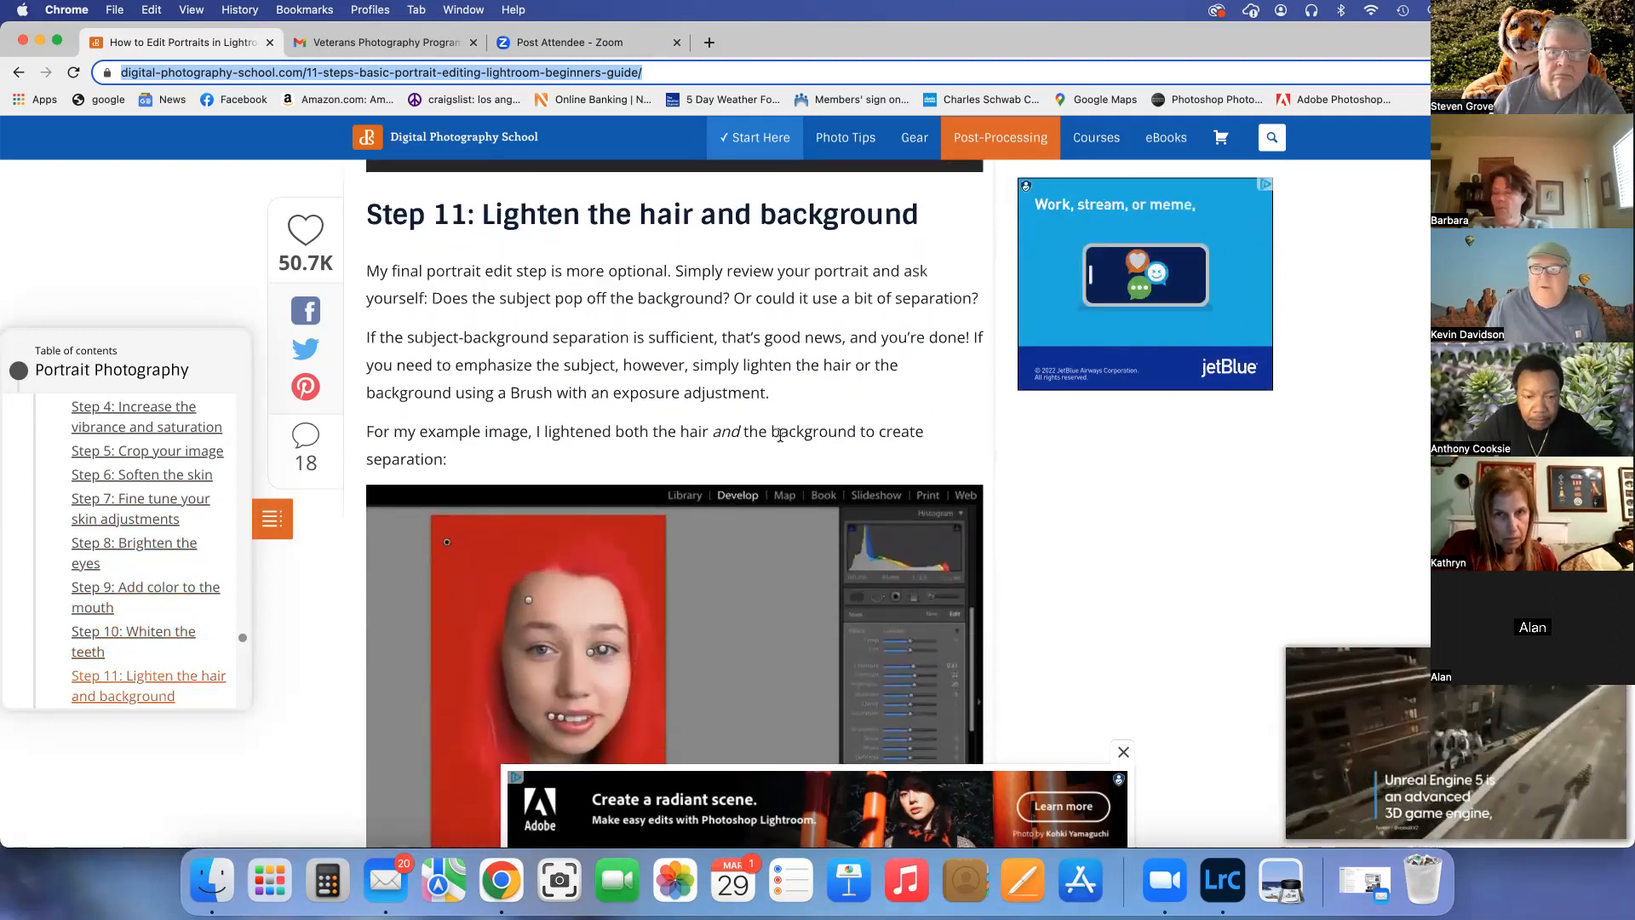
{"action": "scroll", "coordinate": [780, 435], "scroll_direction": "down", "scroll_amount": 6}
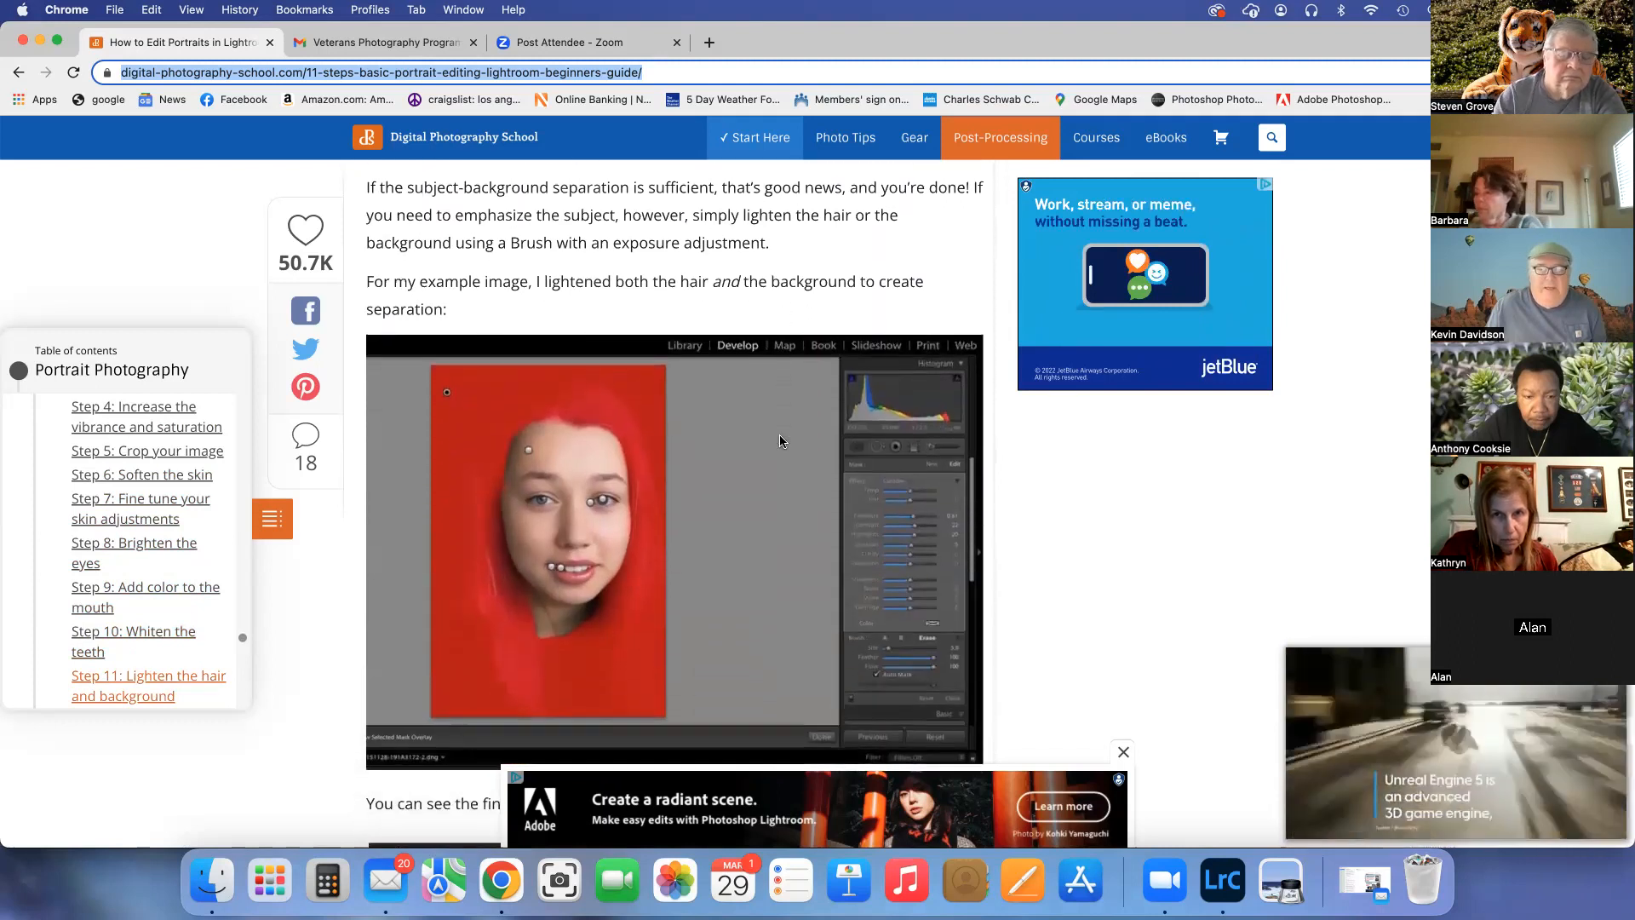
{"action": "scroll", "coordinate": [780, 440], "scroll_direction": "down", "scroll_amount": 6}
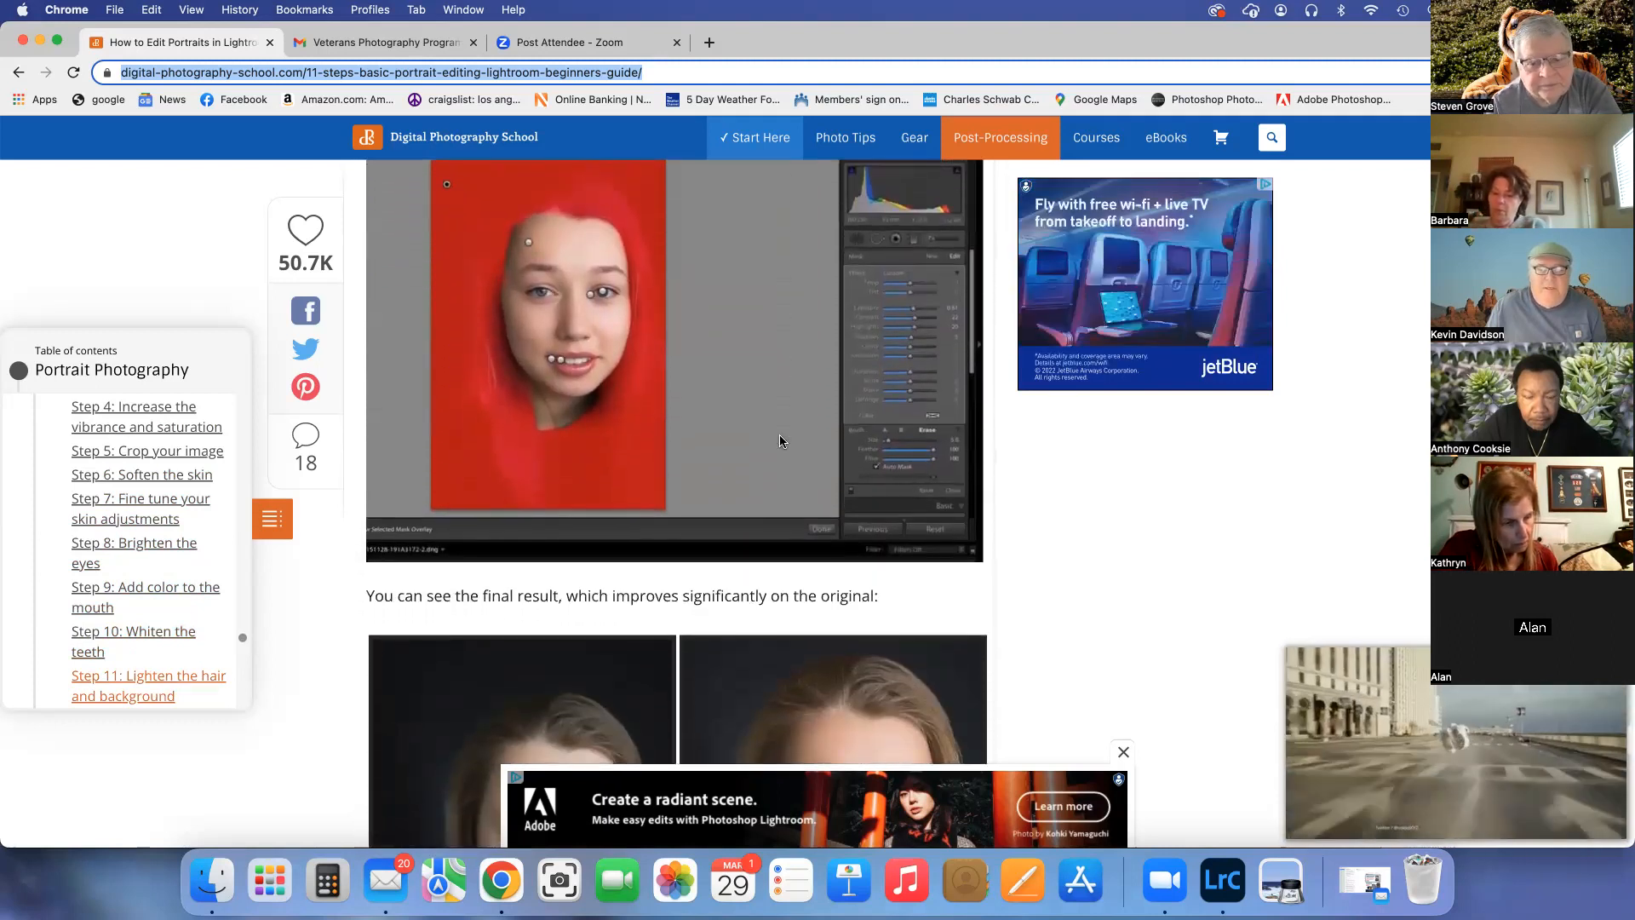
{"action": "scroll", "coordinate": [780, 440], "scroll_direction": "down", "scroll_amount": 12}
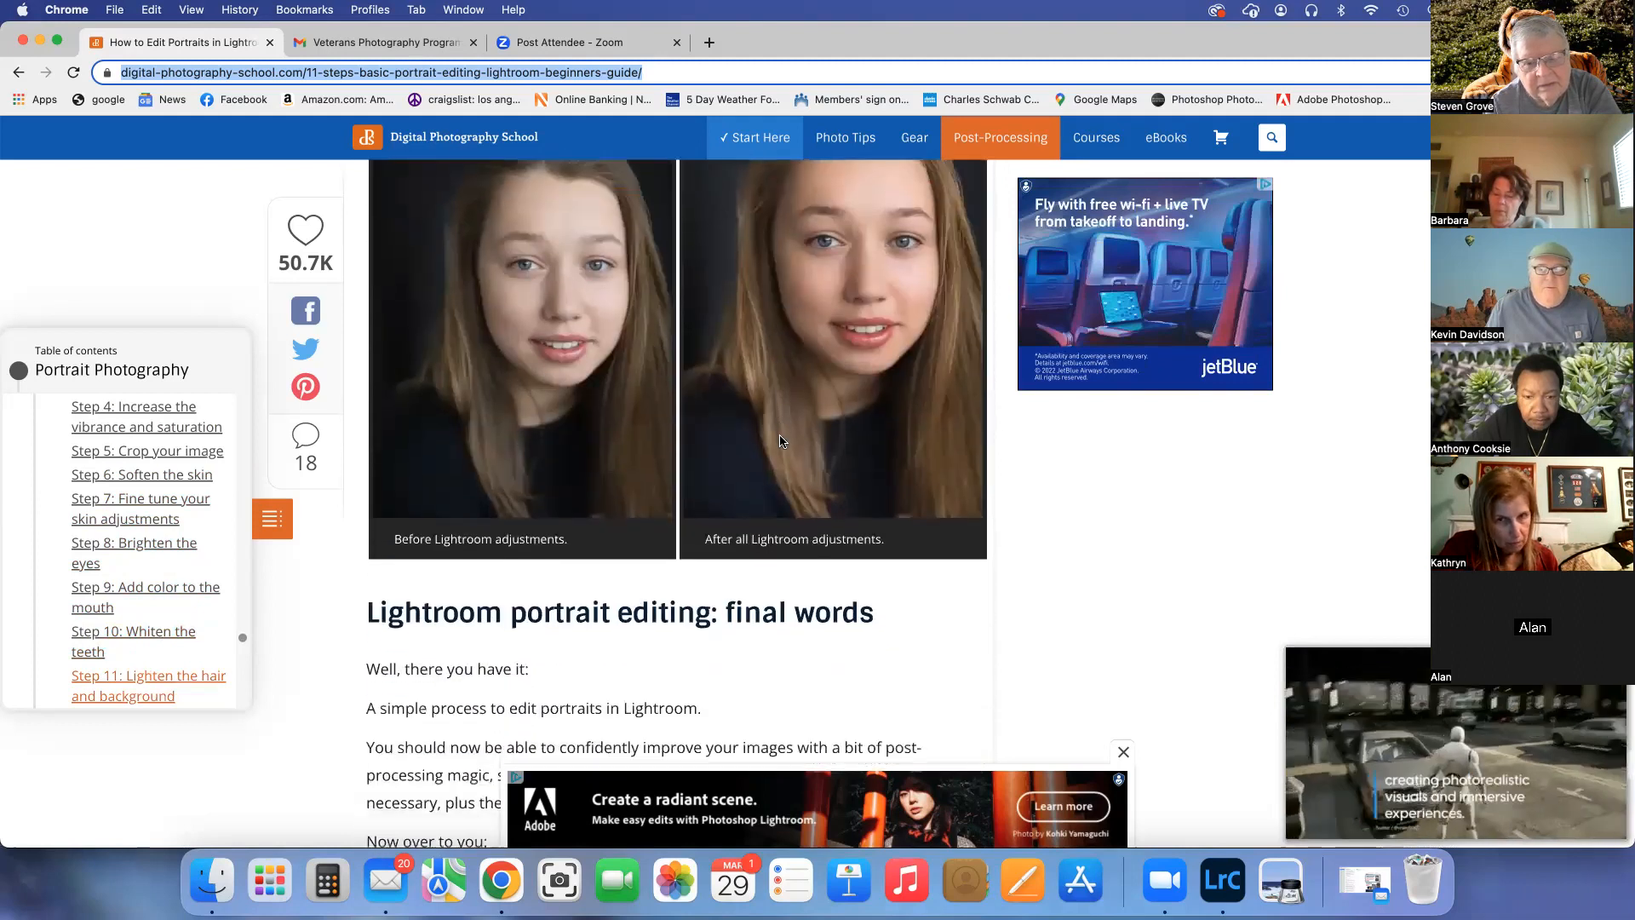
{"action": "scroll", "coordinate": [780, 440], "scroll_direction": "down", "scroll_amount": 5}
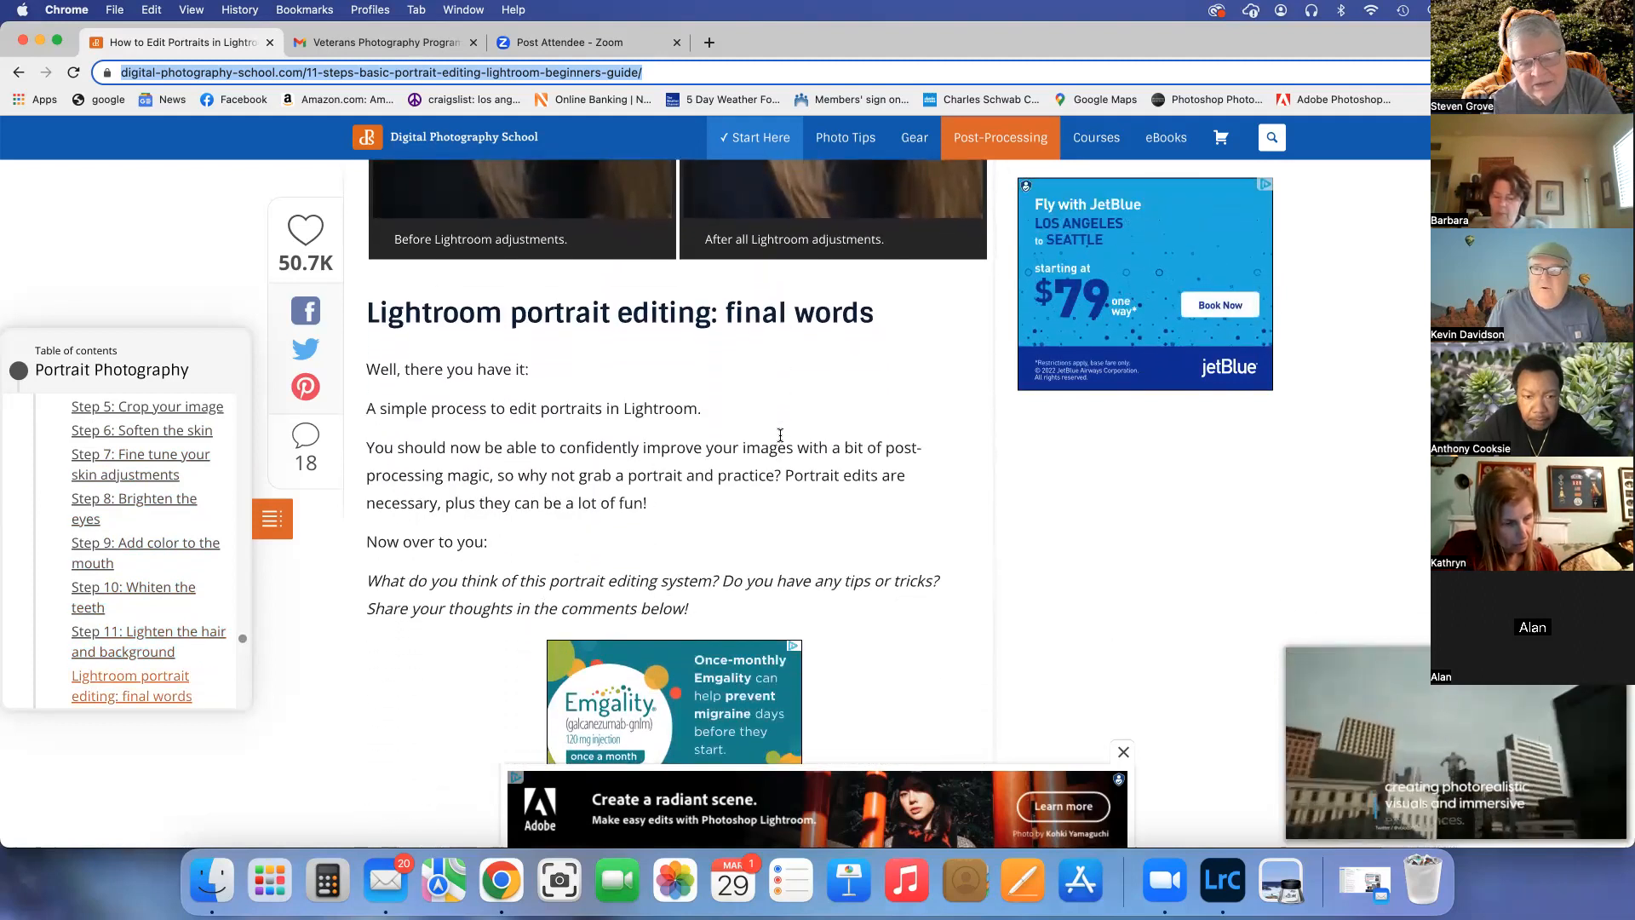
Go back over the Step 10 teeth example and Step 11, returning to the article's final words.
{"action": "scroll", "coordinate": [774, 392], "scroll_direction": "up", "scroll_amount": 18}
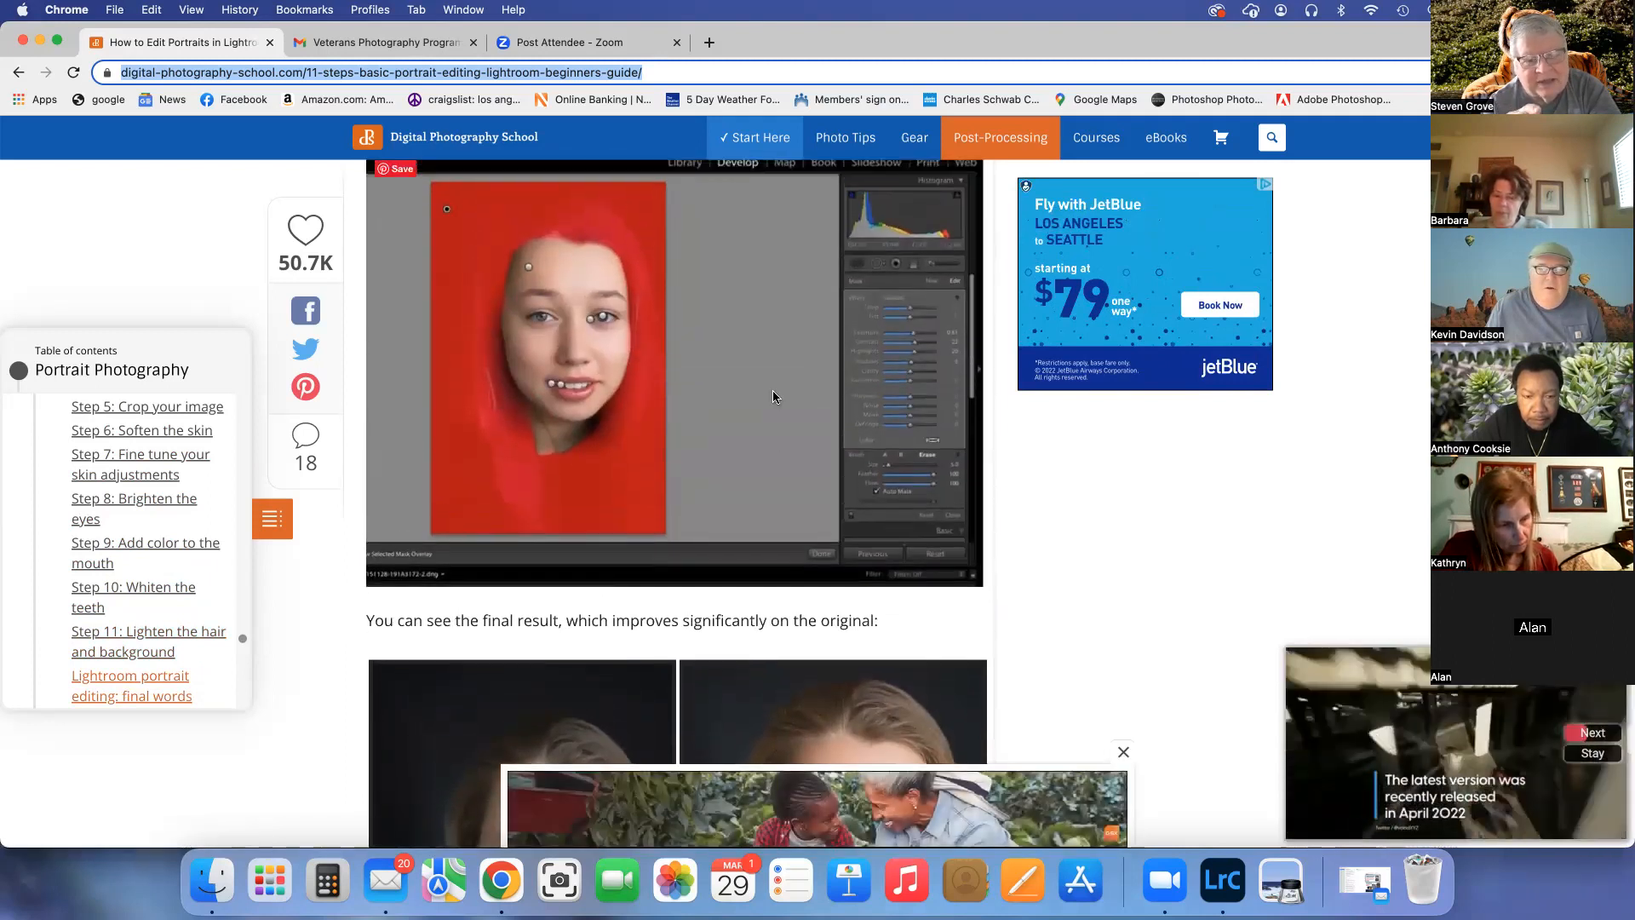
{"action": "scroll", "coordinate": [773, 392], "scroll_direction": "up", "scroll_amount": 10}
{"action": "scroll", "coordinate": [773, 391], "scroll_direction": "up", "scroll_amount": 3}
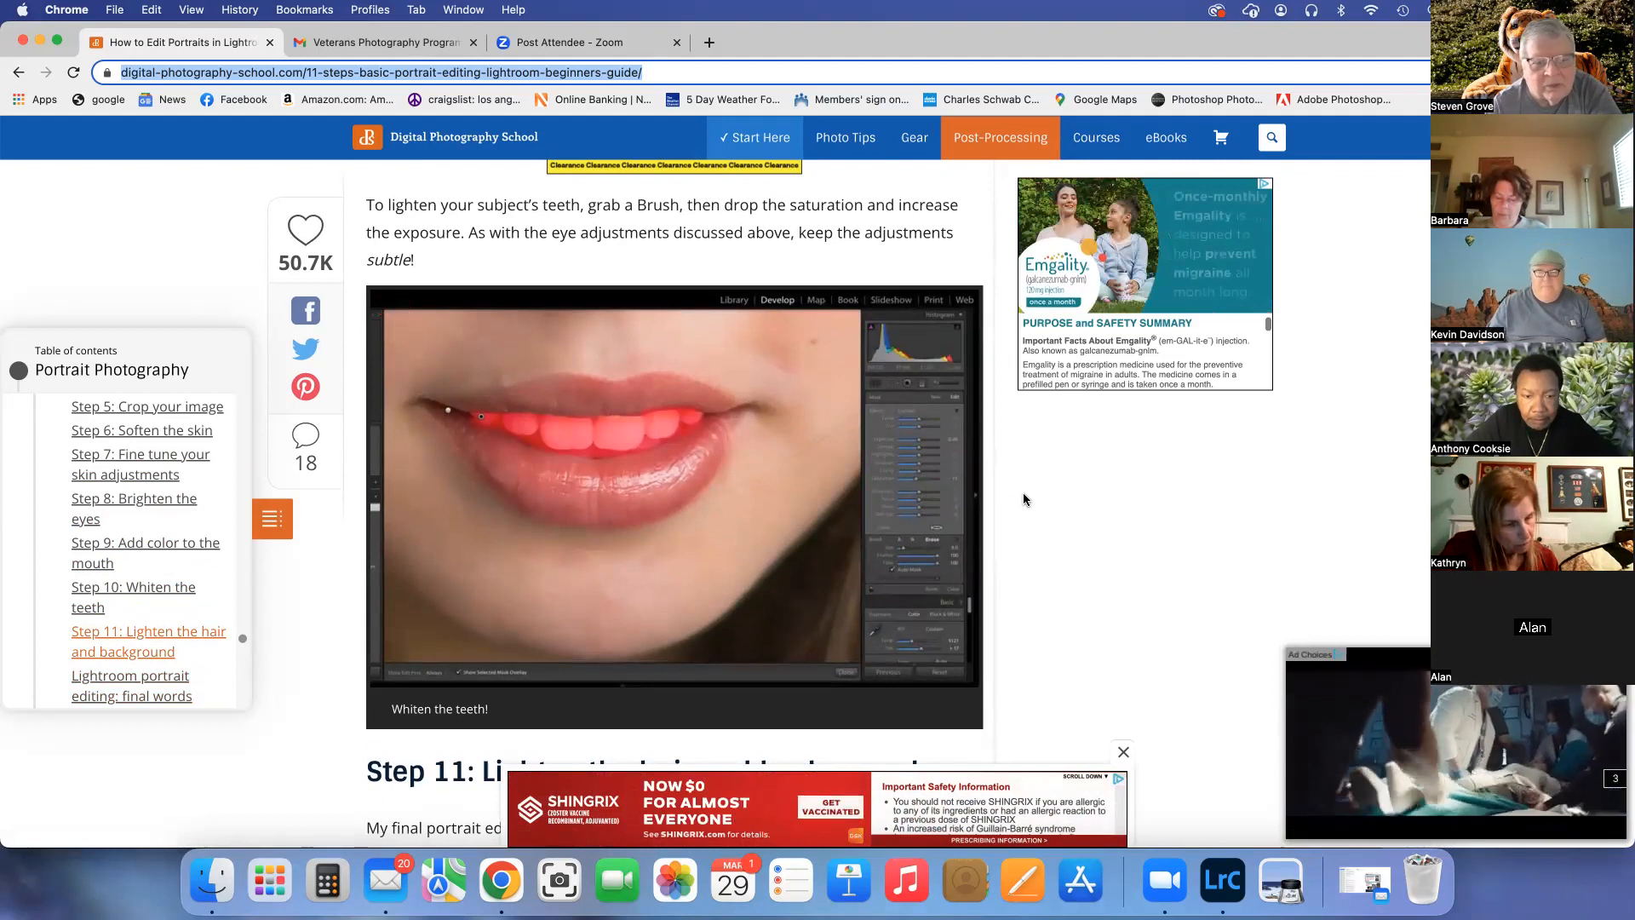
{"action": "scroll", "coordinate": [1025, 500], "scroll_direction": "down", "scroll_amount": 10}
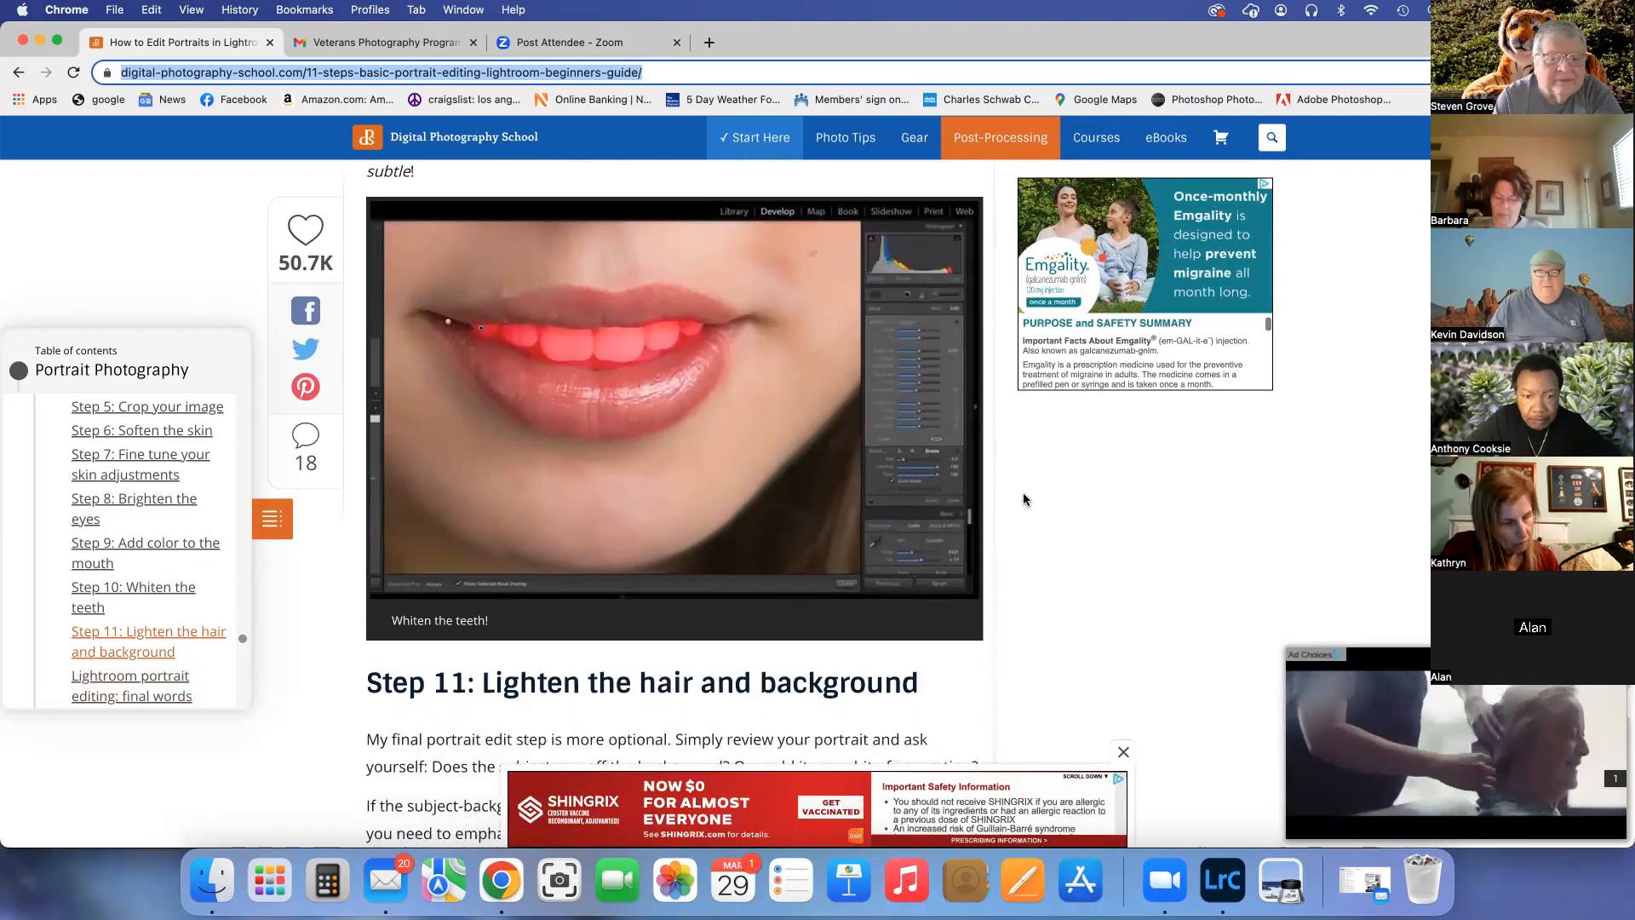
{"action": "scroll", "coordinate": [1025, 500], "scroll_direction": "down", "scroll_amount": 10}
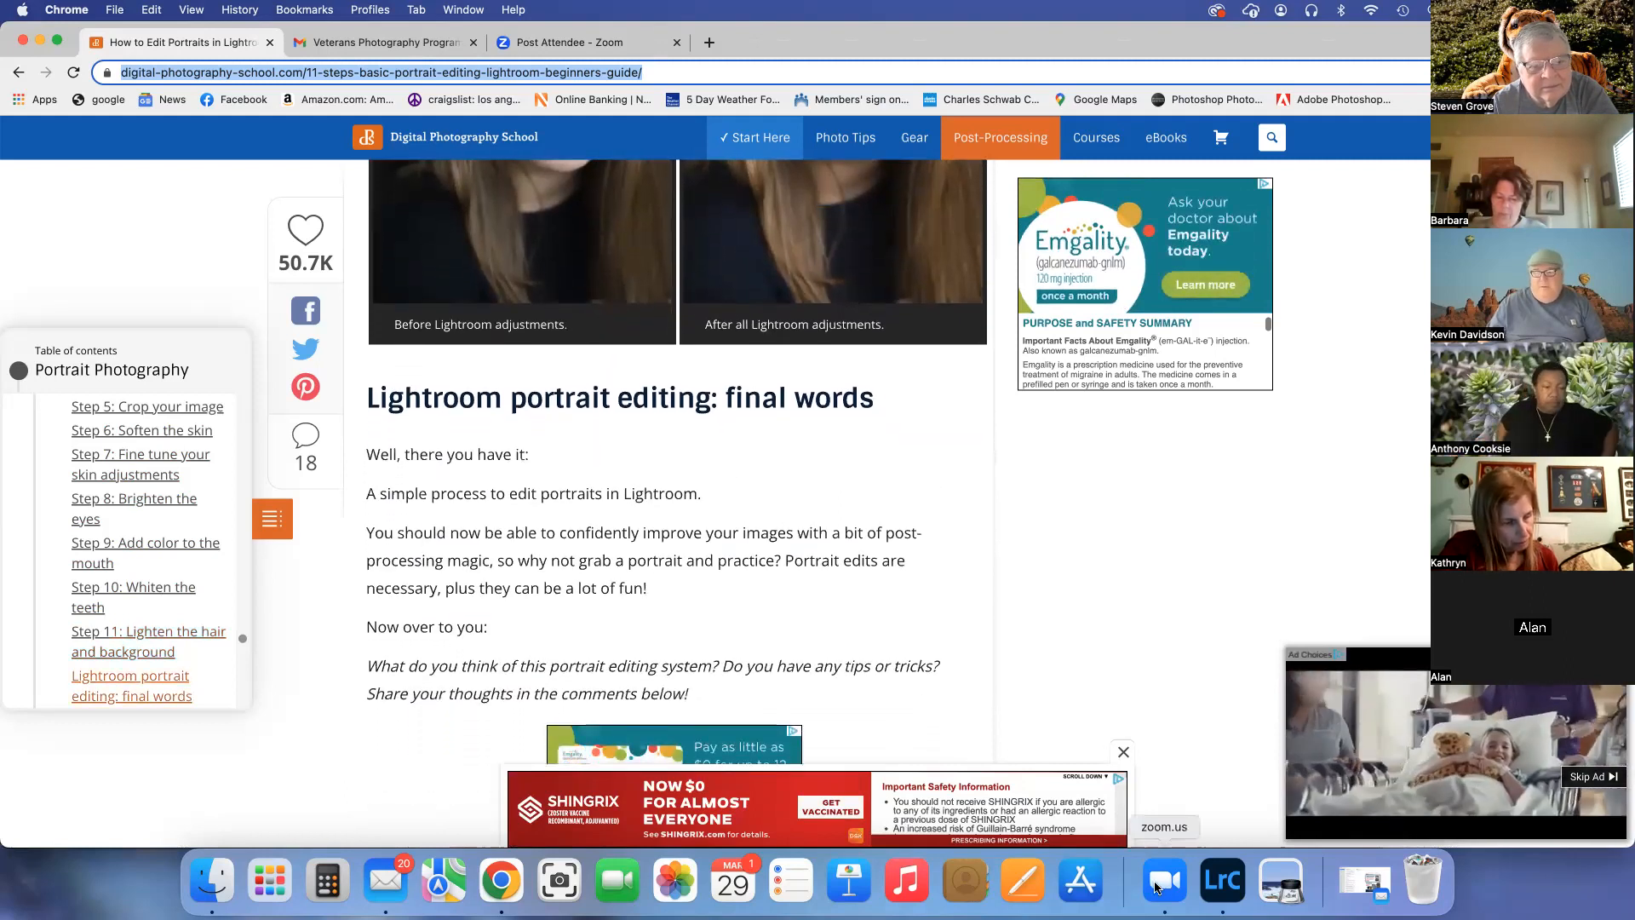
Restore and close the minimized Mail window, and switch to Lightroom Classic.
{"action": "left_click", "coordinate": [1366, 885]}
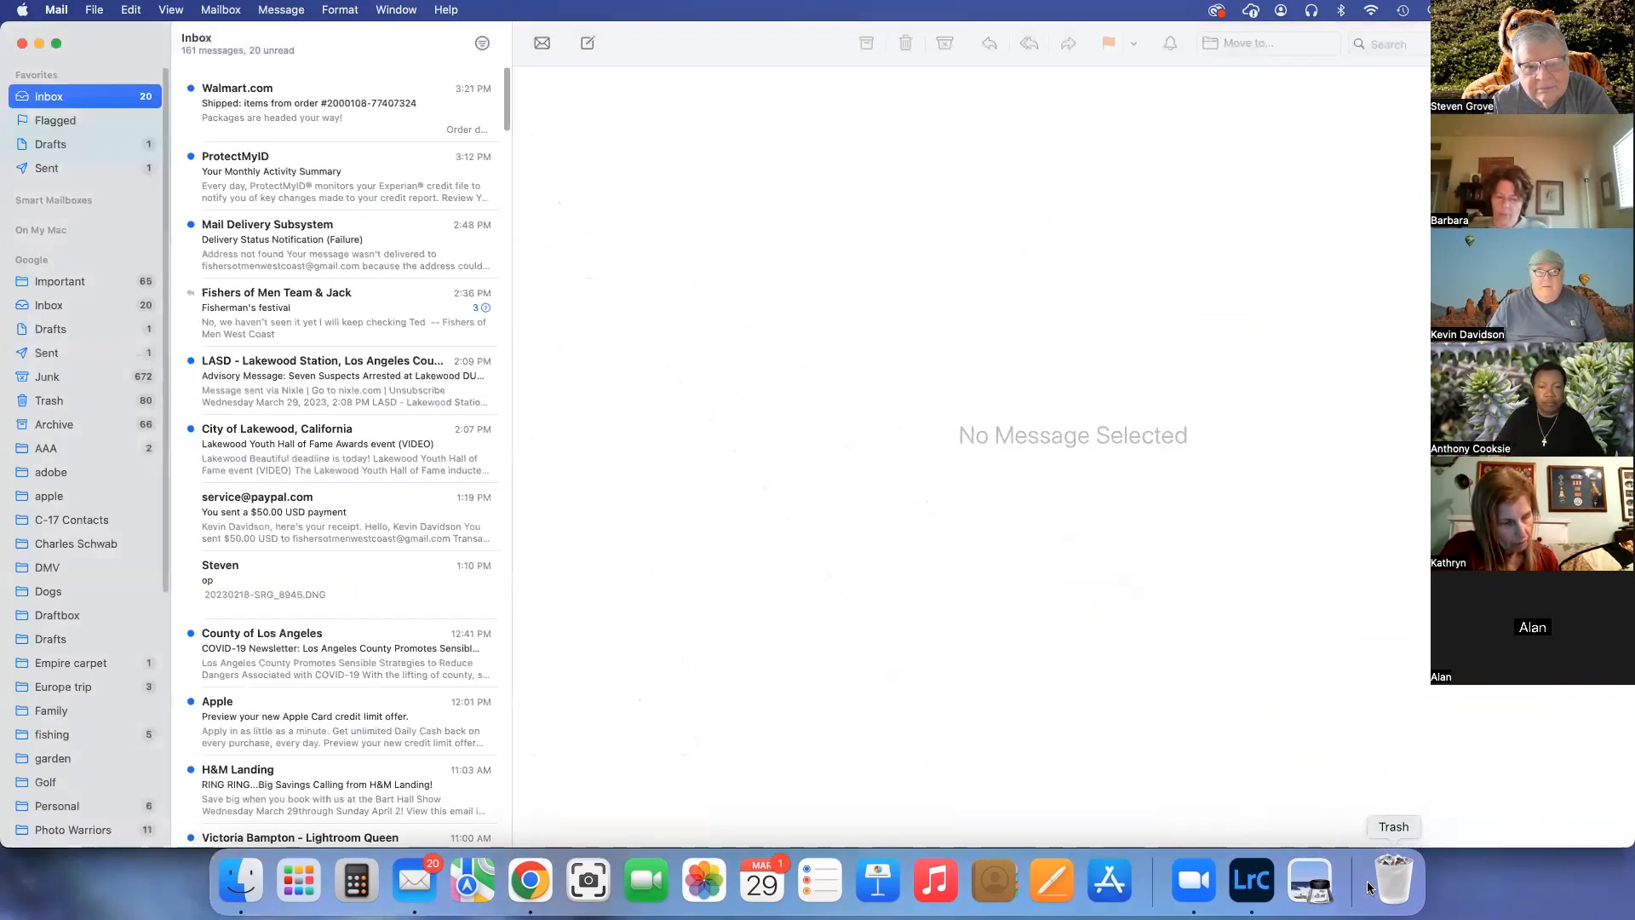
{"action": "left_click", "coordinate": [21, 44]}
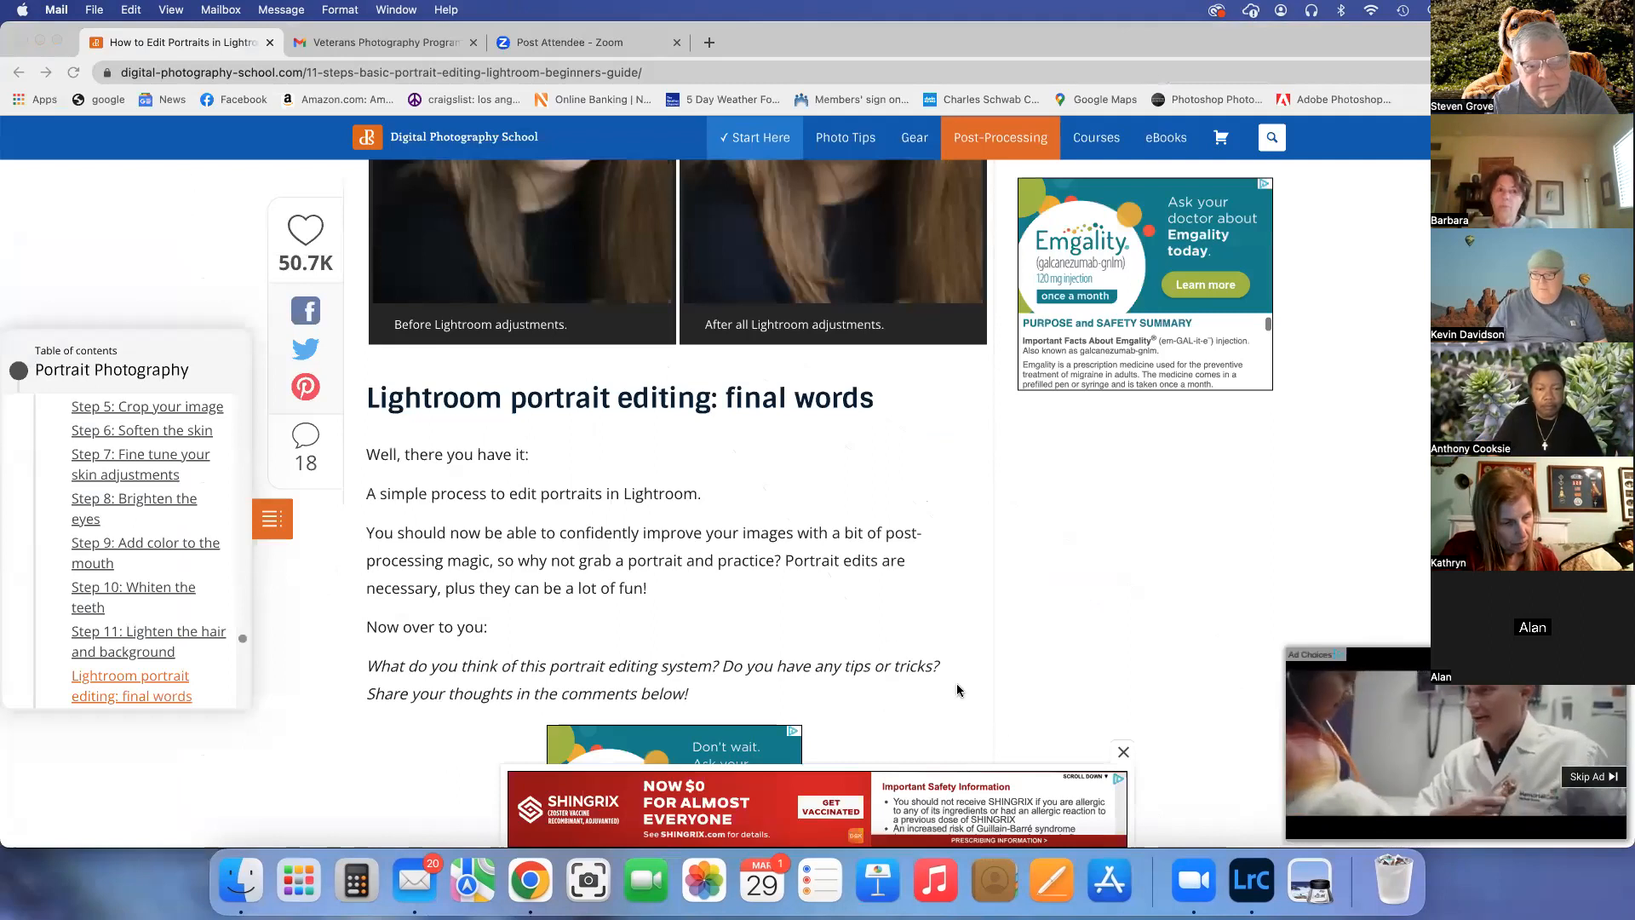
{"action": "left_click", "coordinate": [1249, 884]}
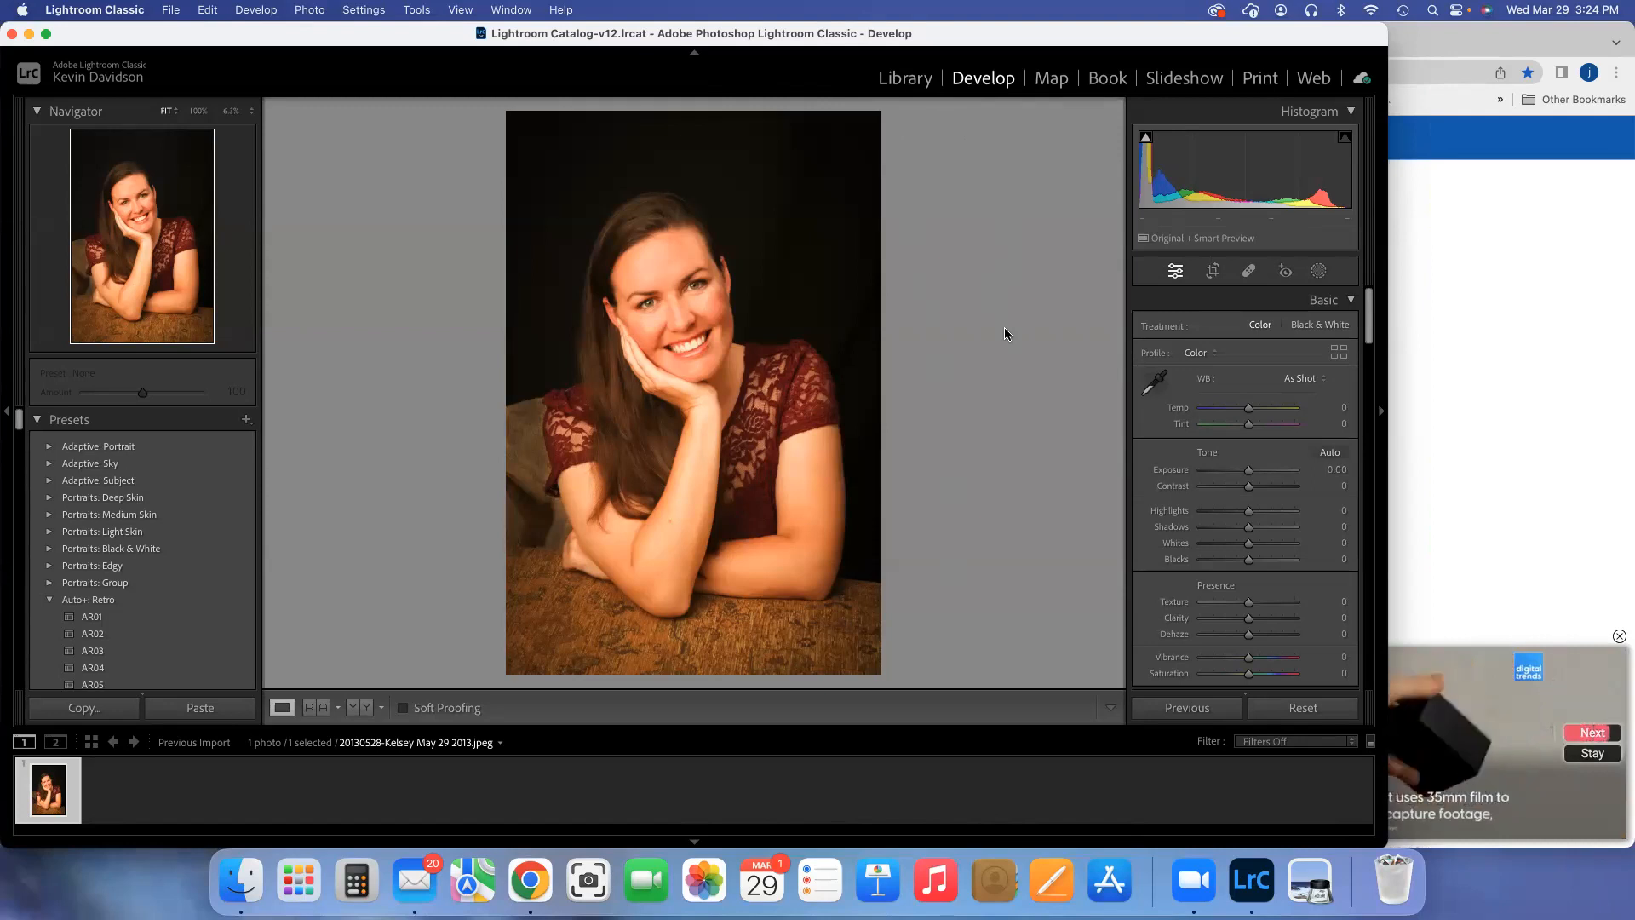
Set the portrait's Sharpening Amount to 20 in the Detail settings of the Develop module.
{"action": "scroll", "coordinate": [1222, 514], "scroll_direction": "down", "scroll_amount": 15}
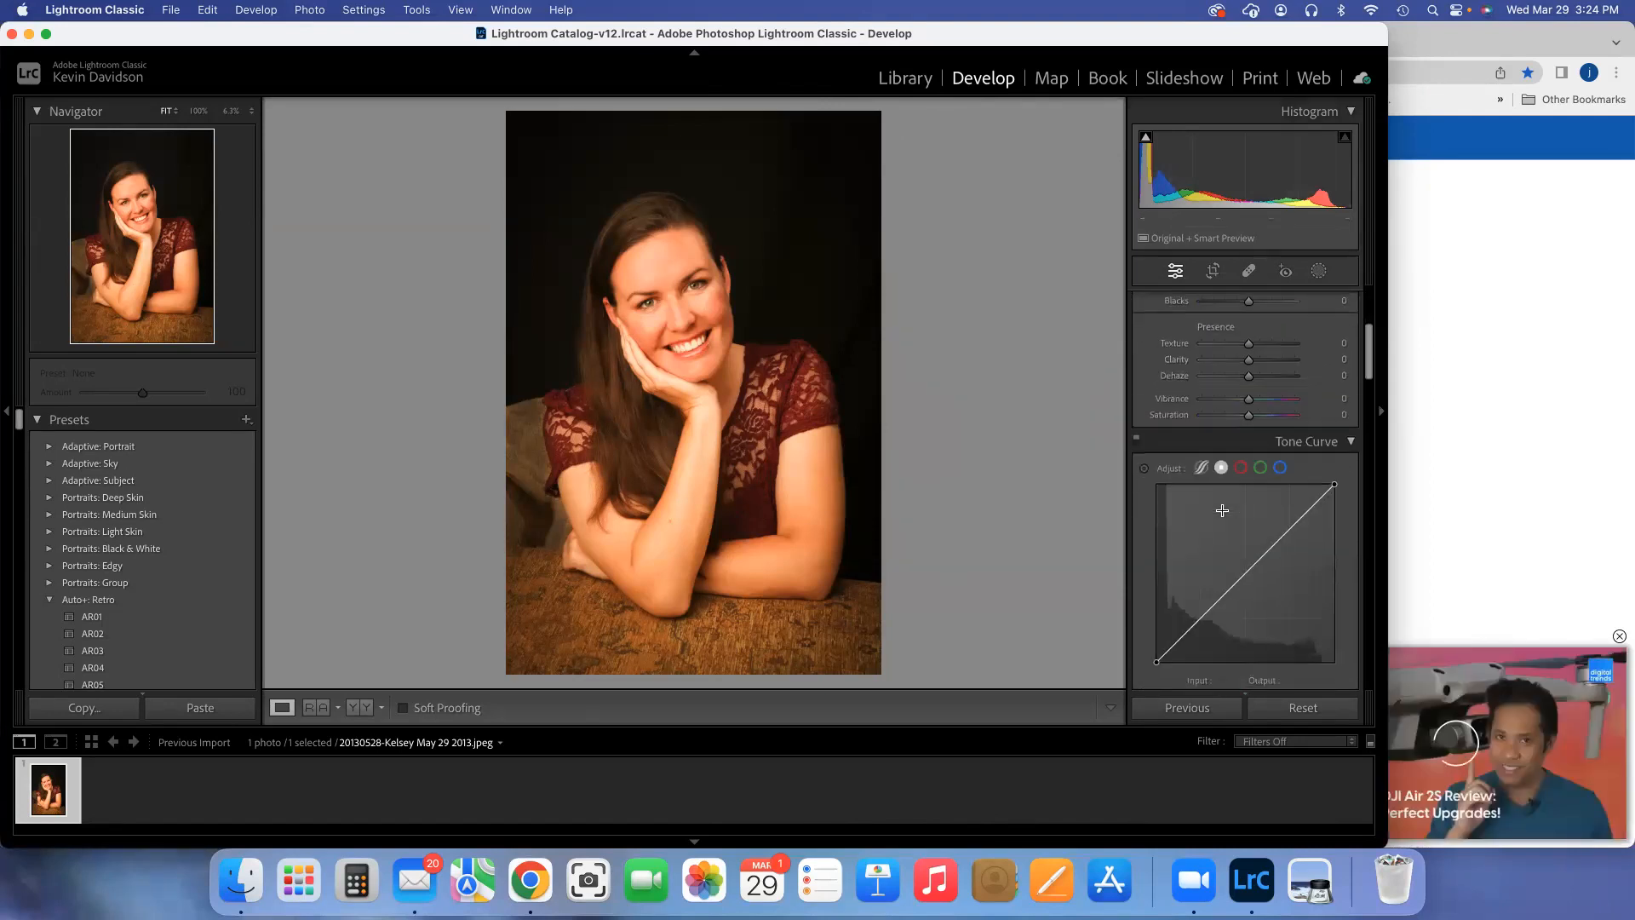
{"action": "scroll", "coordinate": [1221, 513], "scroll_direction": "down", "scroll_amount": 12}
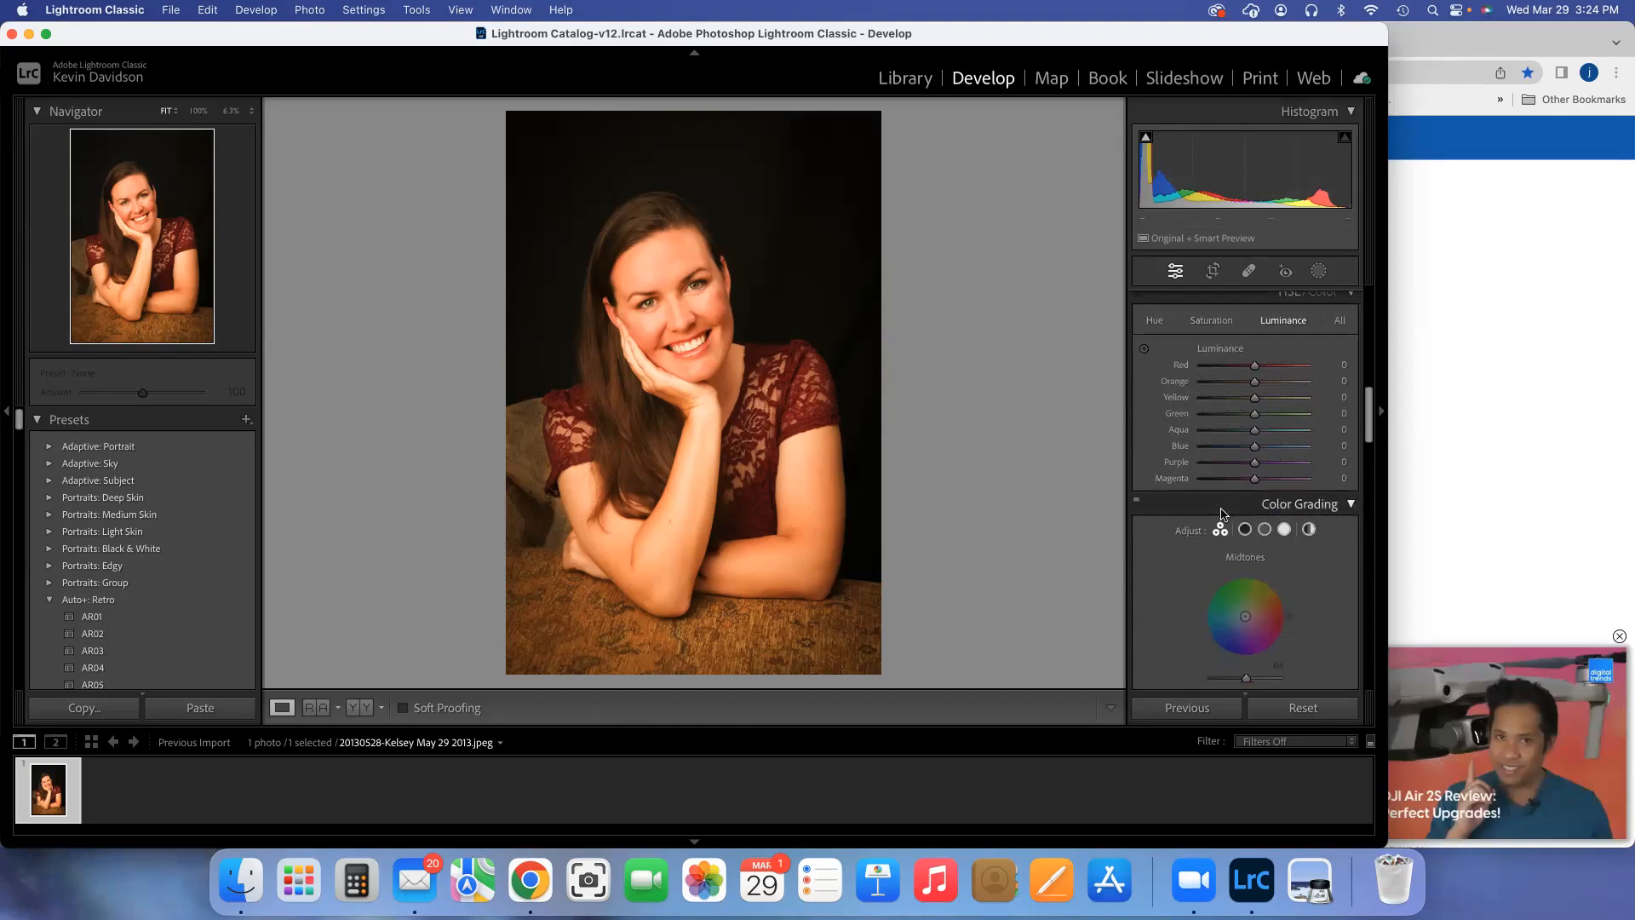
{"action": "scroll", "coordinate": [1221, 514], "scroll_direction": "down", "scroll_amount": 5}
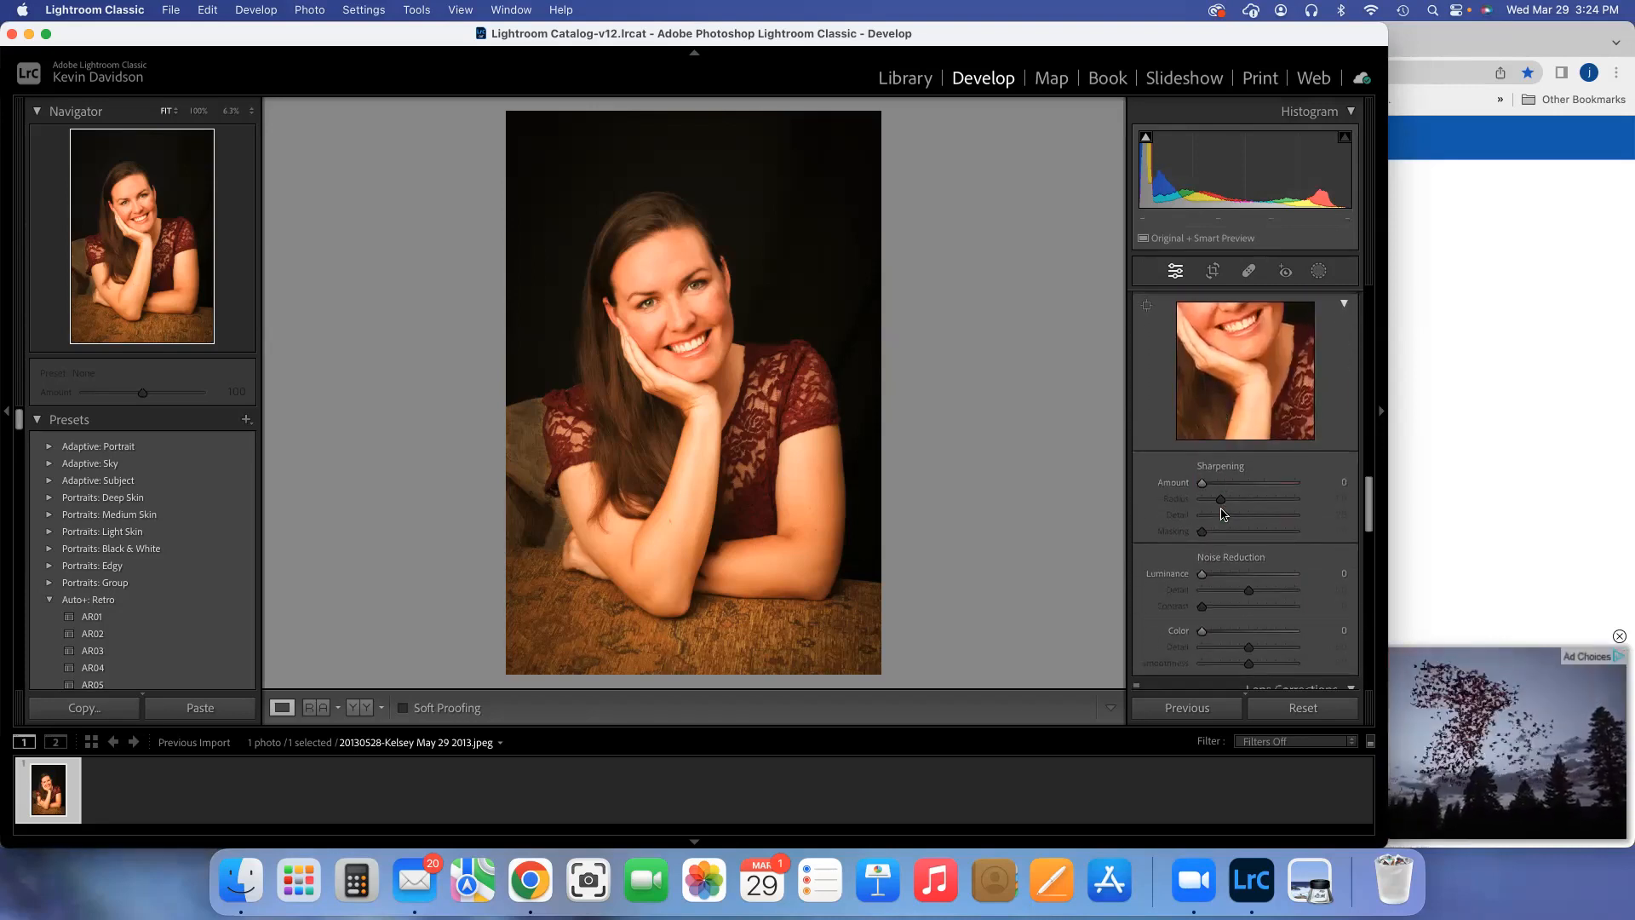
{"action": "scroll", "coordinate": [1221, 513], "scroll_direction": "up", "scroll_amount": 4}
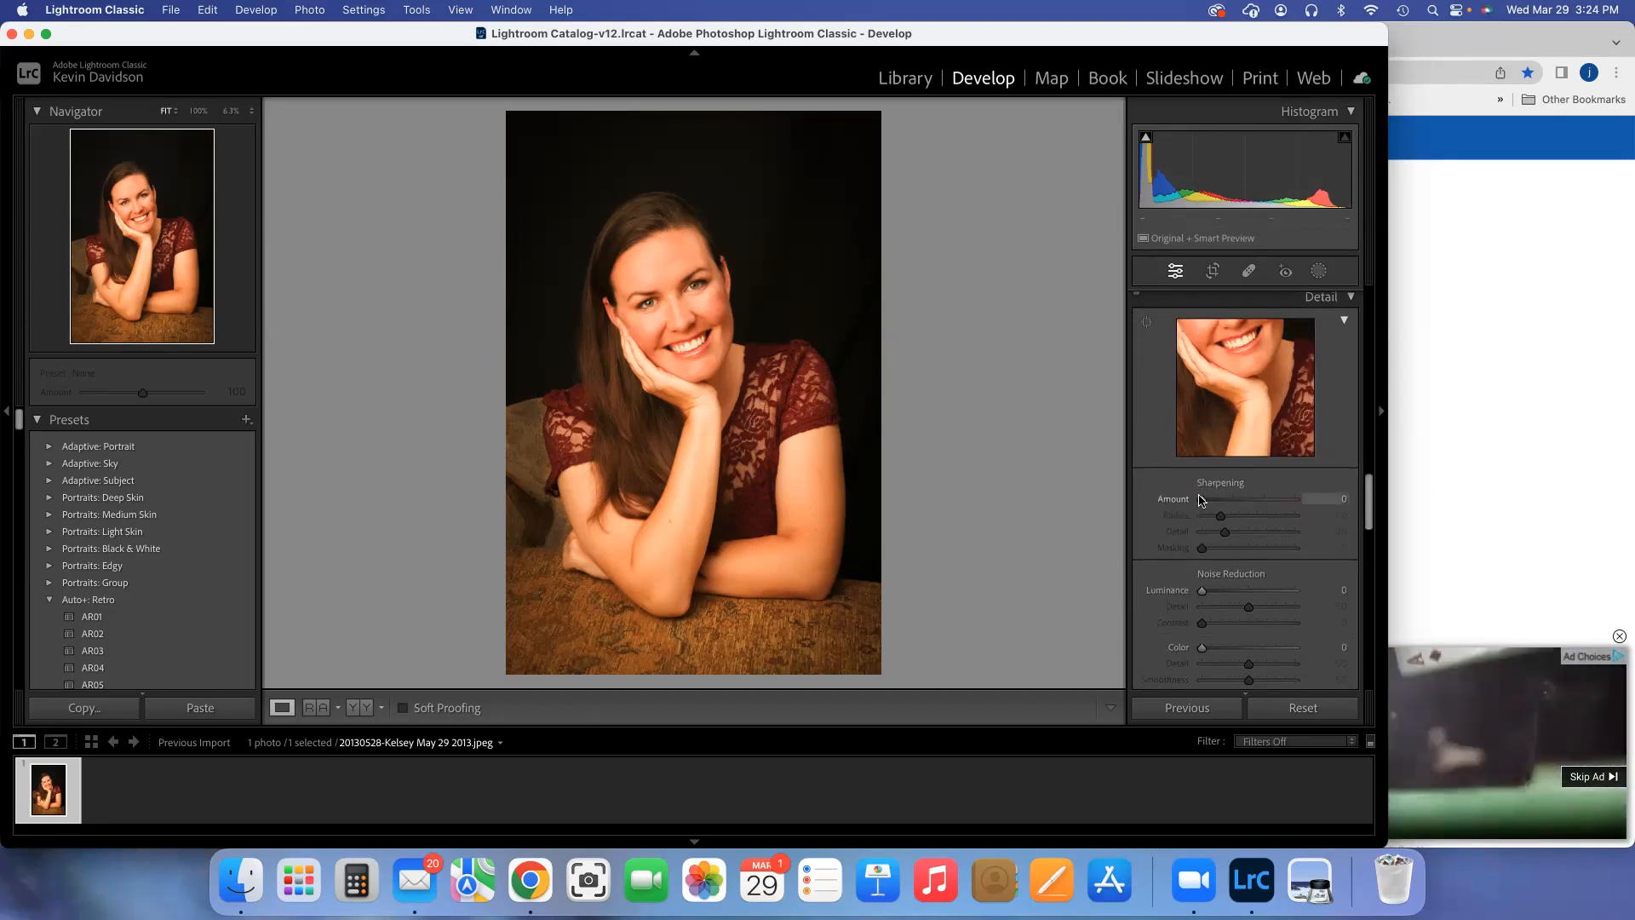
{"action": "left_click_drag", "start_coordinate": [1200, 499], "coordinate": [1213, 502]}
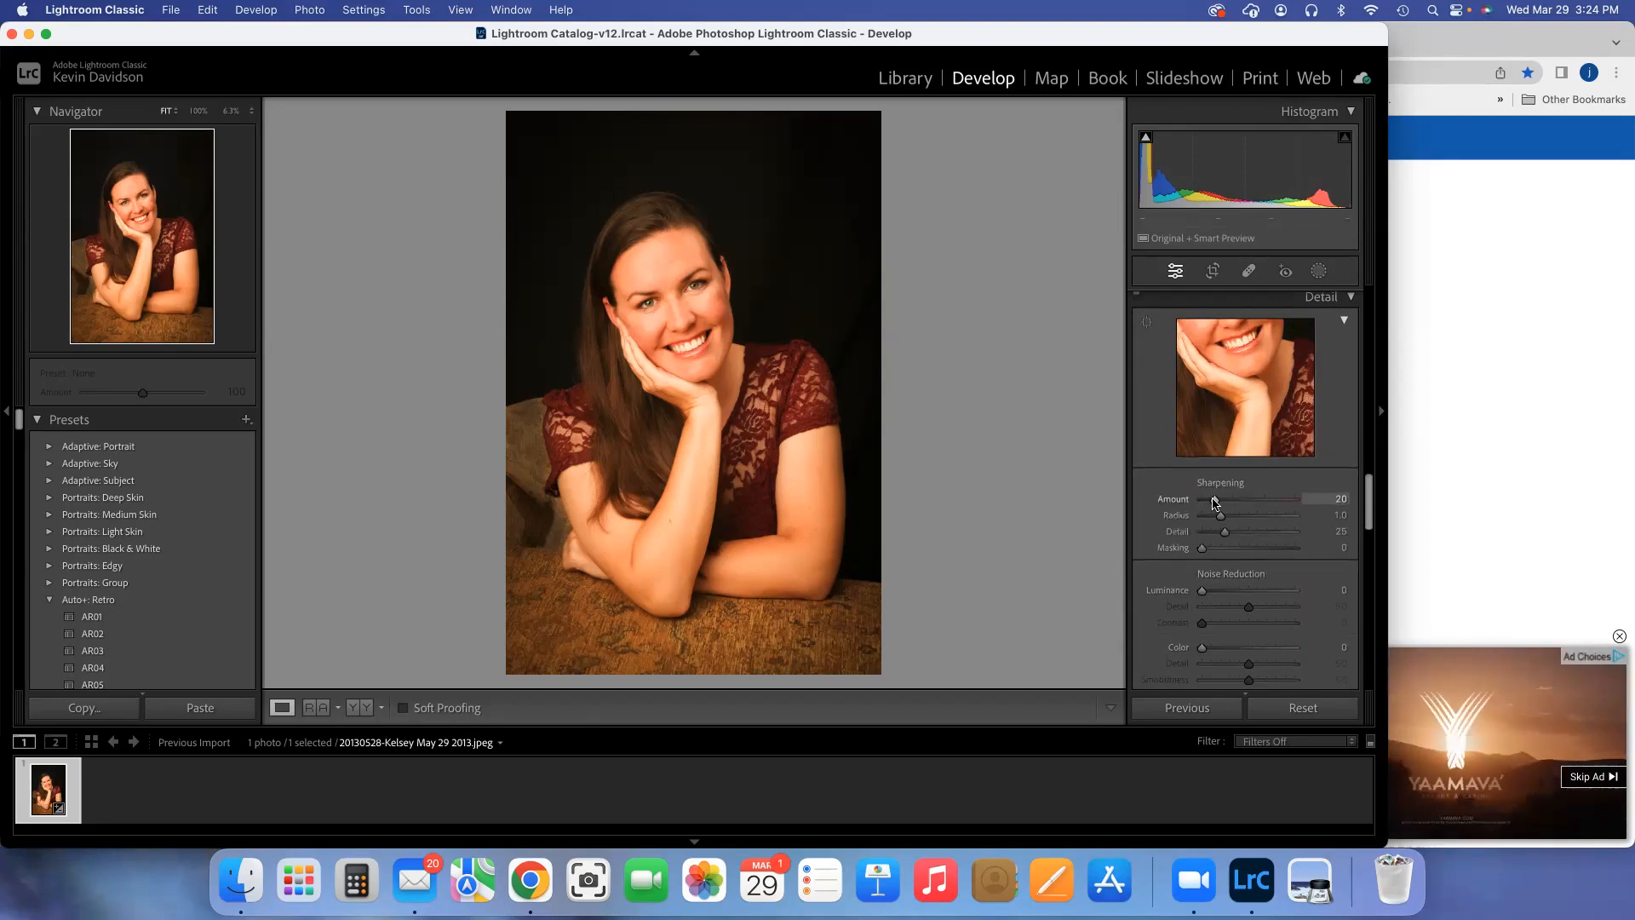
Set Sharpening to Amount 115, Radius 1.4, Detail 53, Masking 45, and Noise Reduction to Luminance 24, Contrast 81, Color 21.
{"action": "left_click_drag", "start_coordinate": [1202, 554], "coordinate": [1241, 554]}
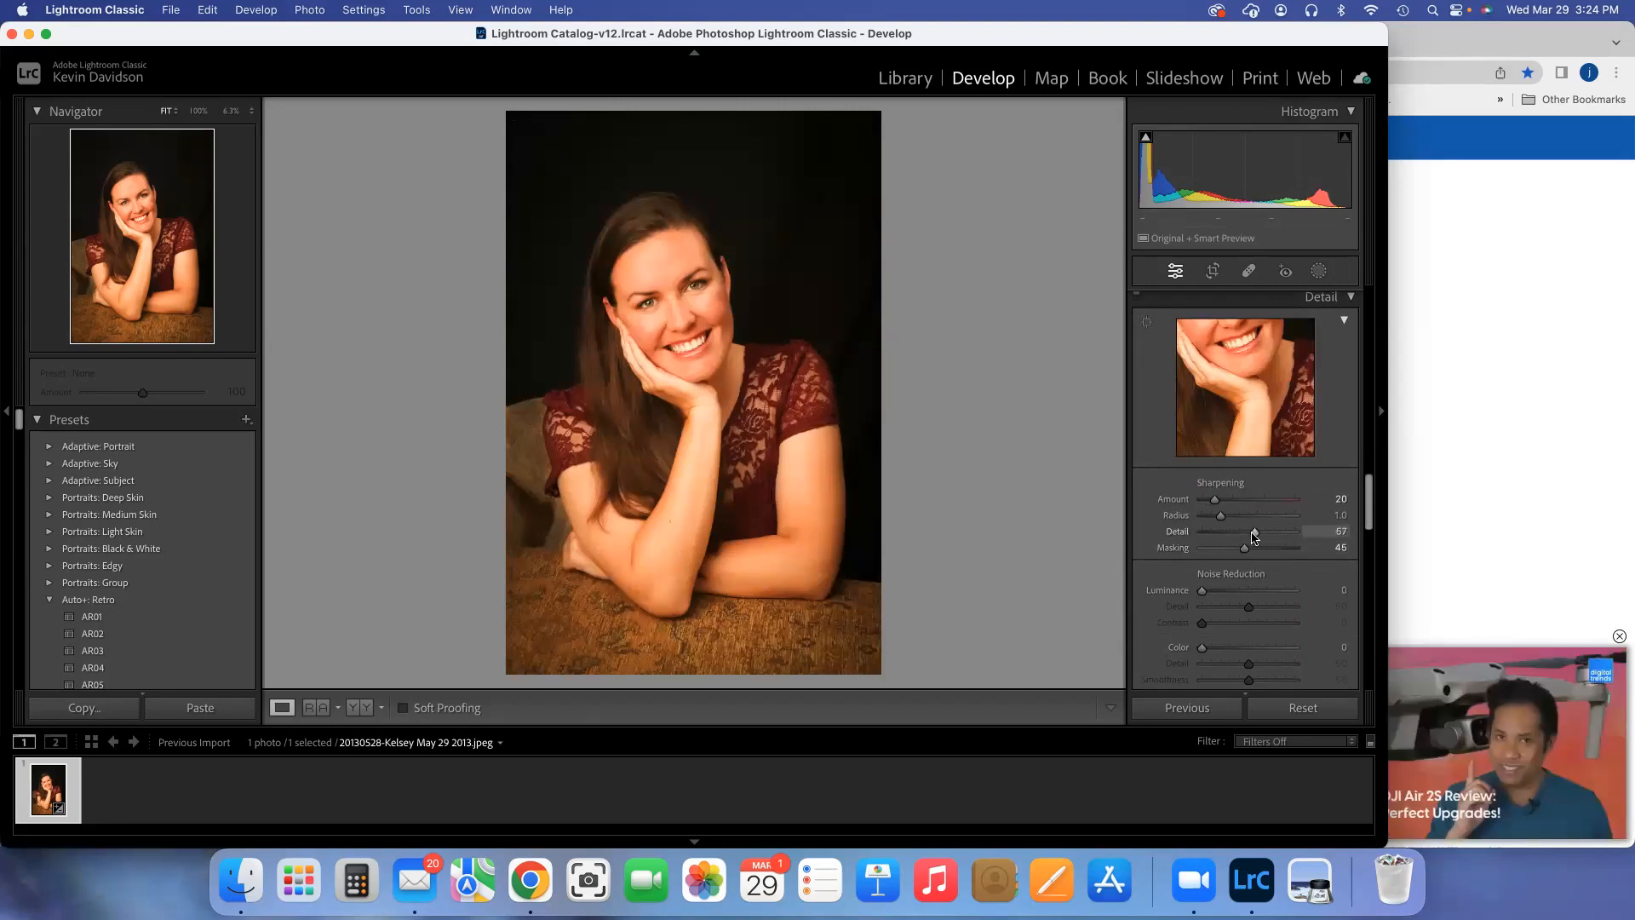
{"action": "left_click_drag", "start_coordinate": [1221, 516], "coordinate": [1235, 517]}
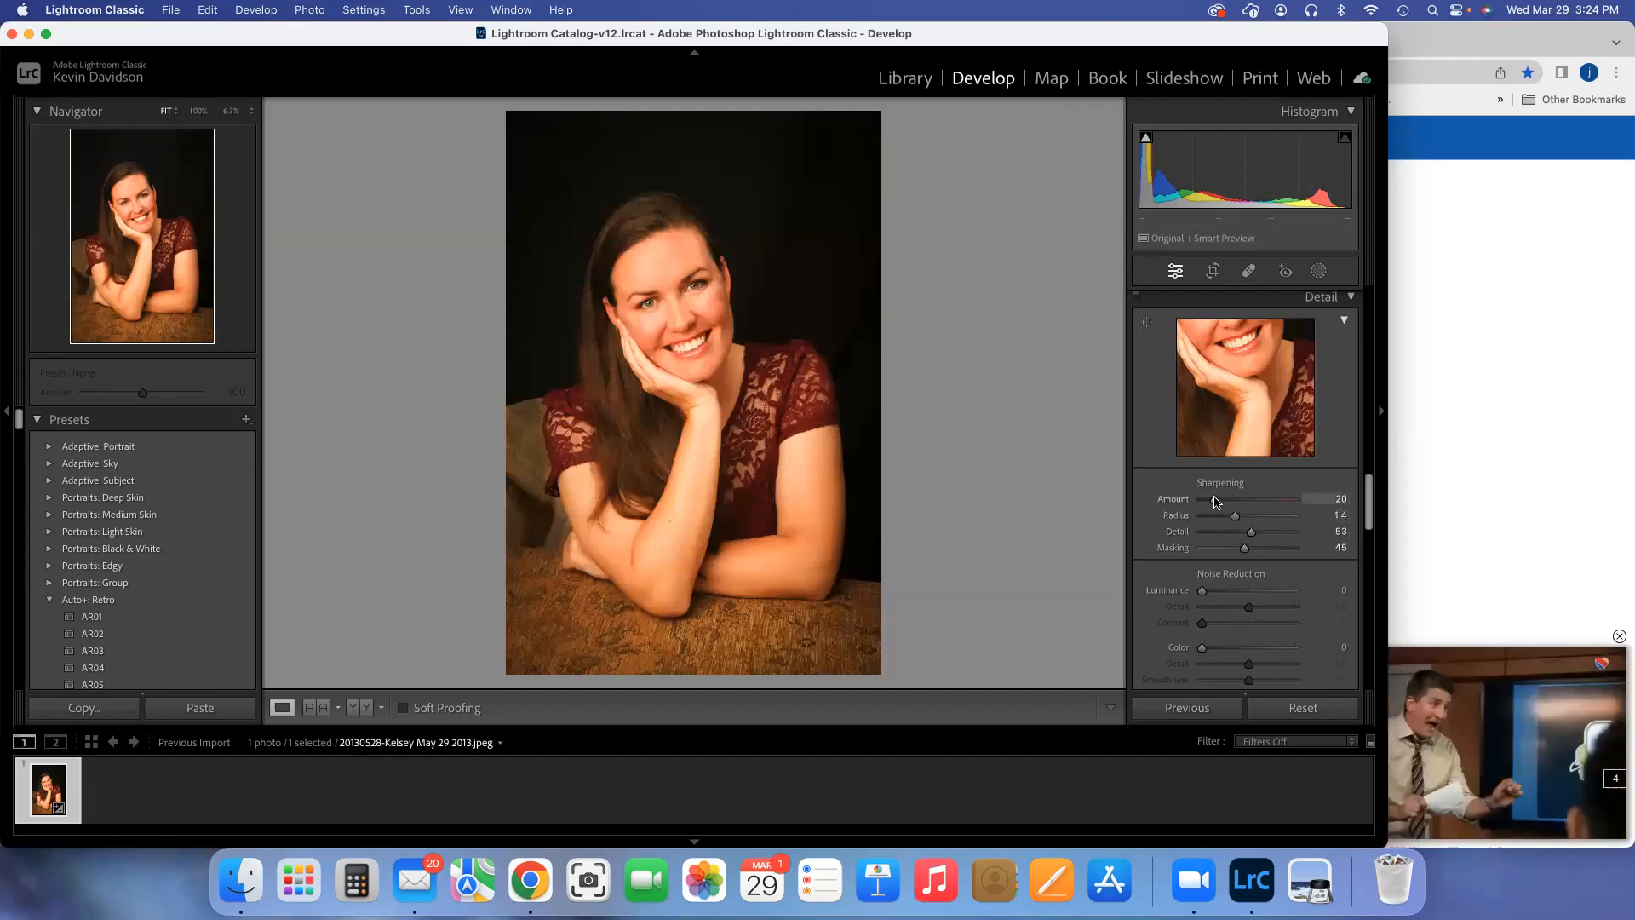
{"action": "left_click_drag", "start_coordinate": [1230, 500], "coordinate": [1273, 500]}
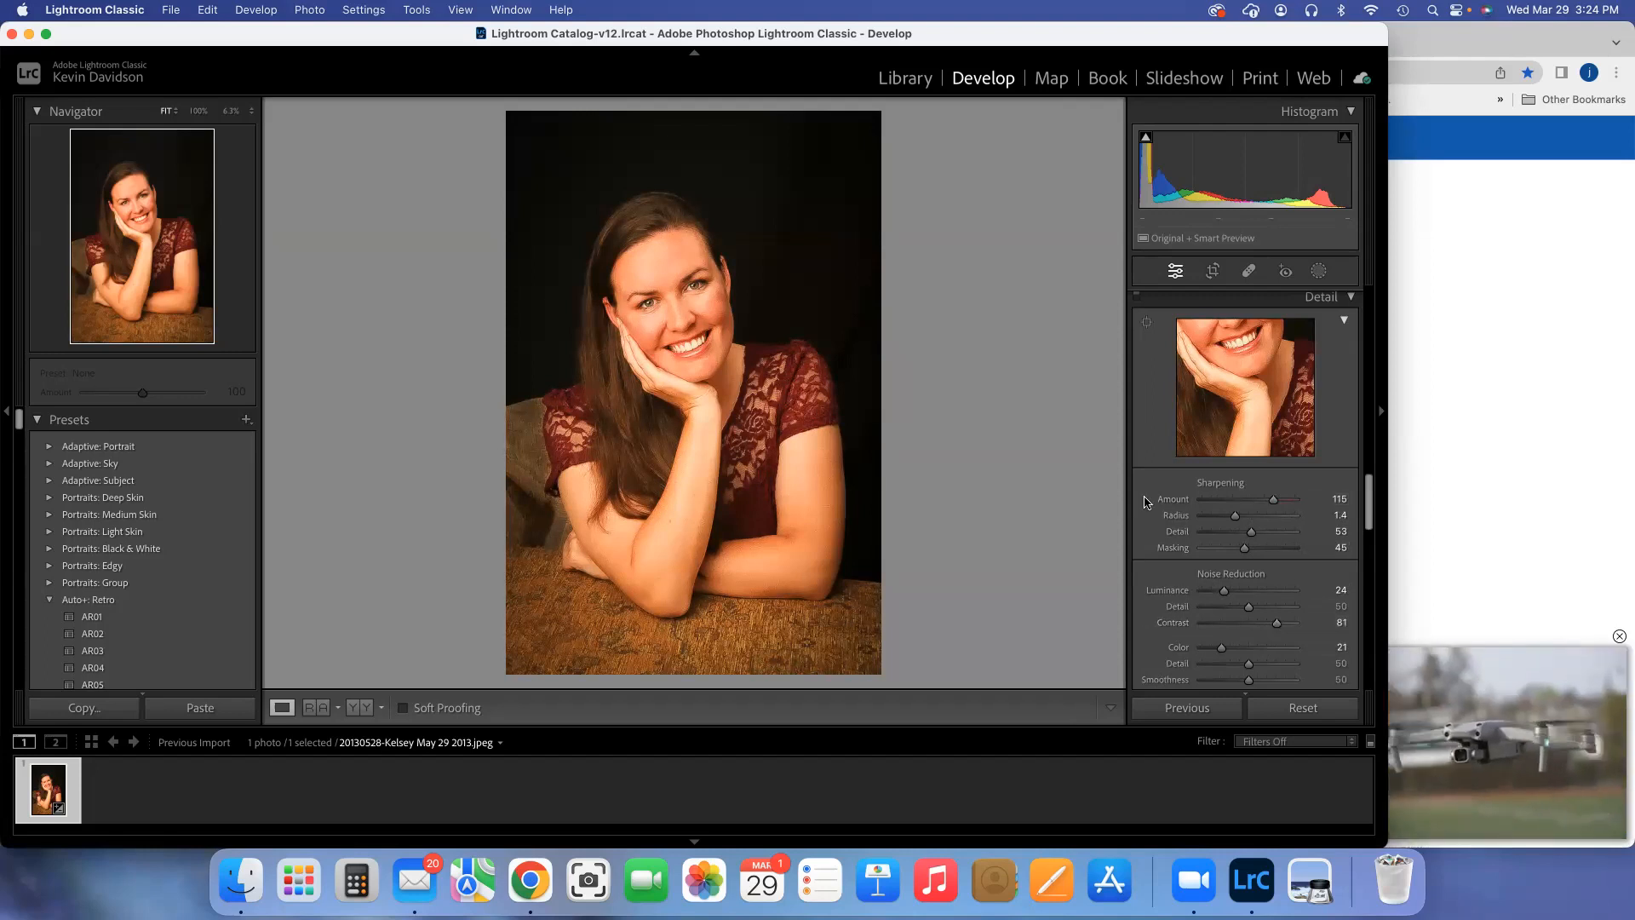
Preview the sharpening mask in black and white while raising the Sharpening Masking to 66.
{"action": "scroll", "coordinate": [1187, 523], "scroll_direction": "up", "scroll_amount": 20}
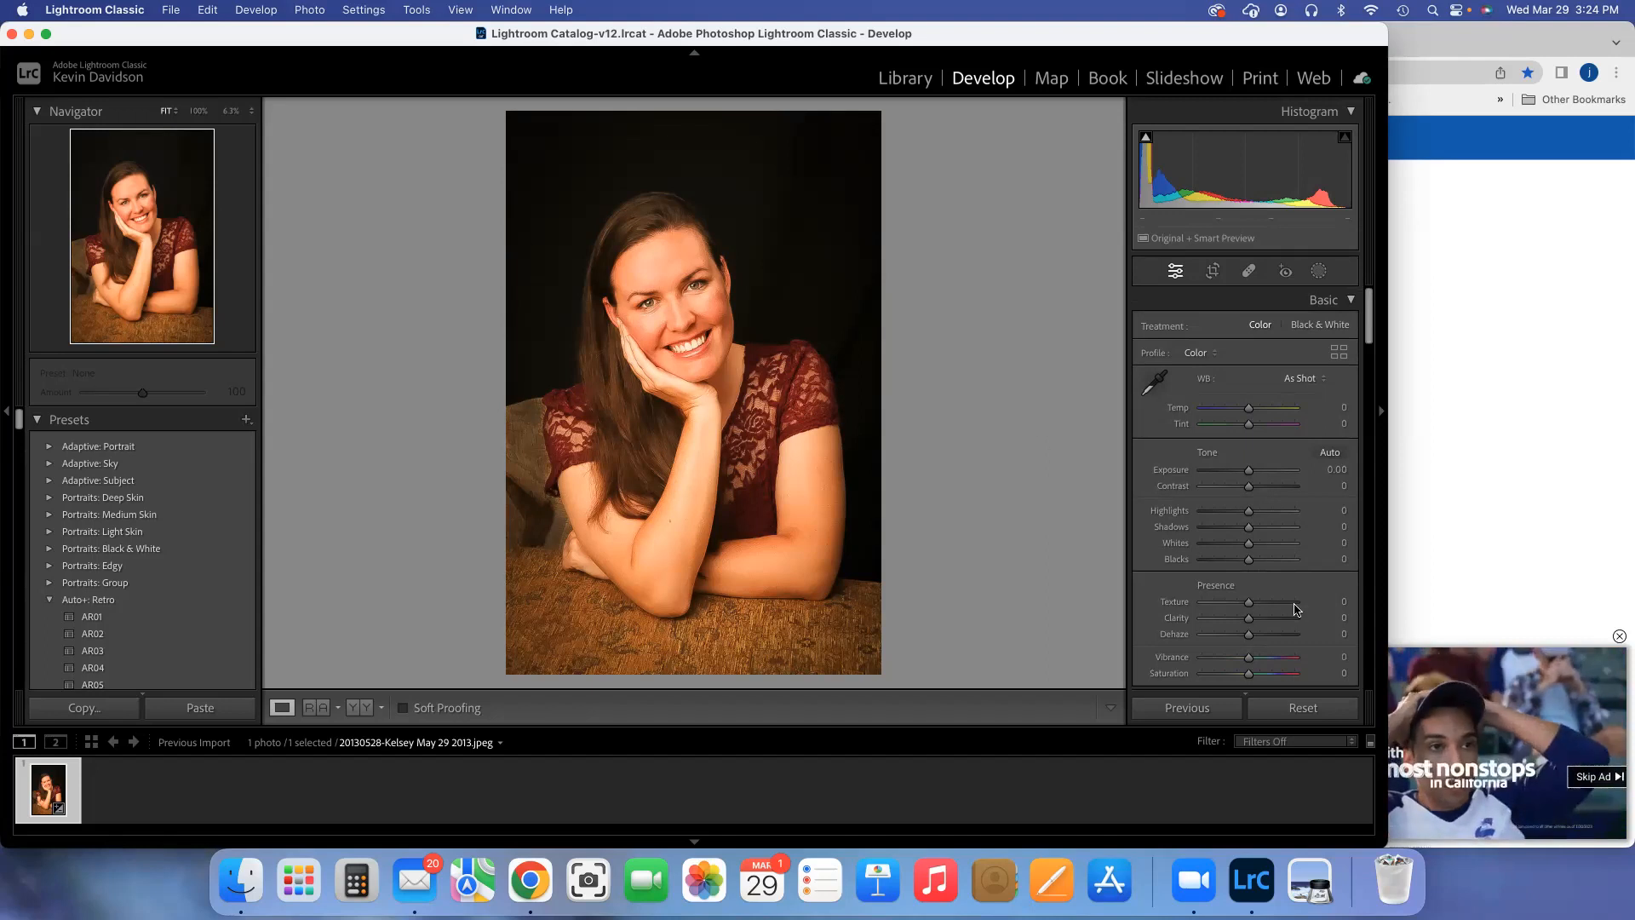
{"action": "scroll", "coordinate": [1292, 603], "scroll_direction": "down", "scroll_amount": 10}
{"action": "scroll", "coordinate": [1293, 607], "scroll_direction": "down", "scroll_amount": 10}
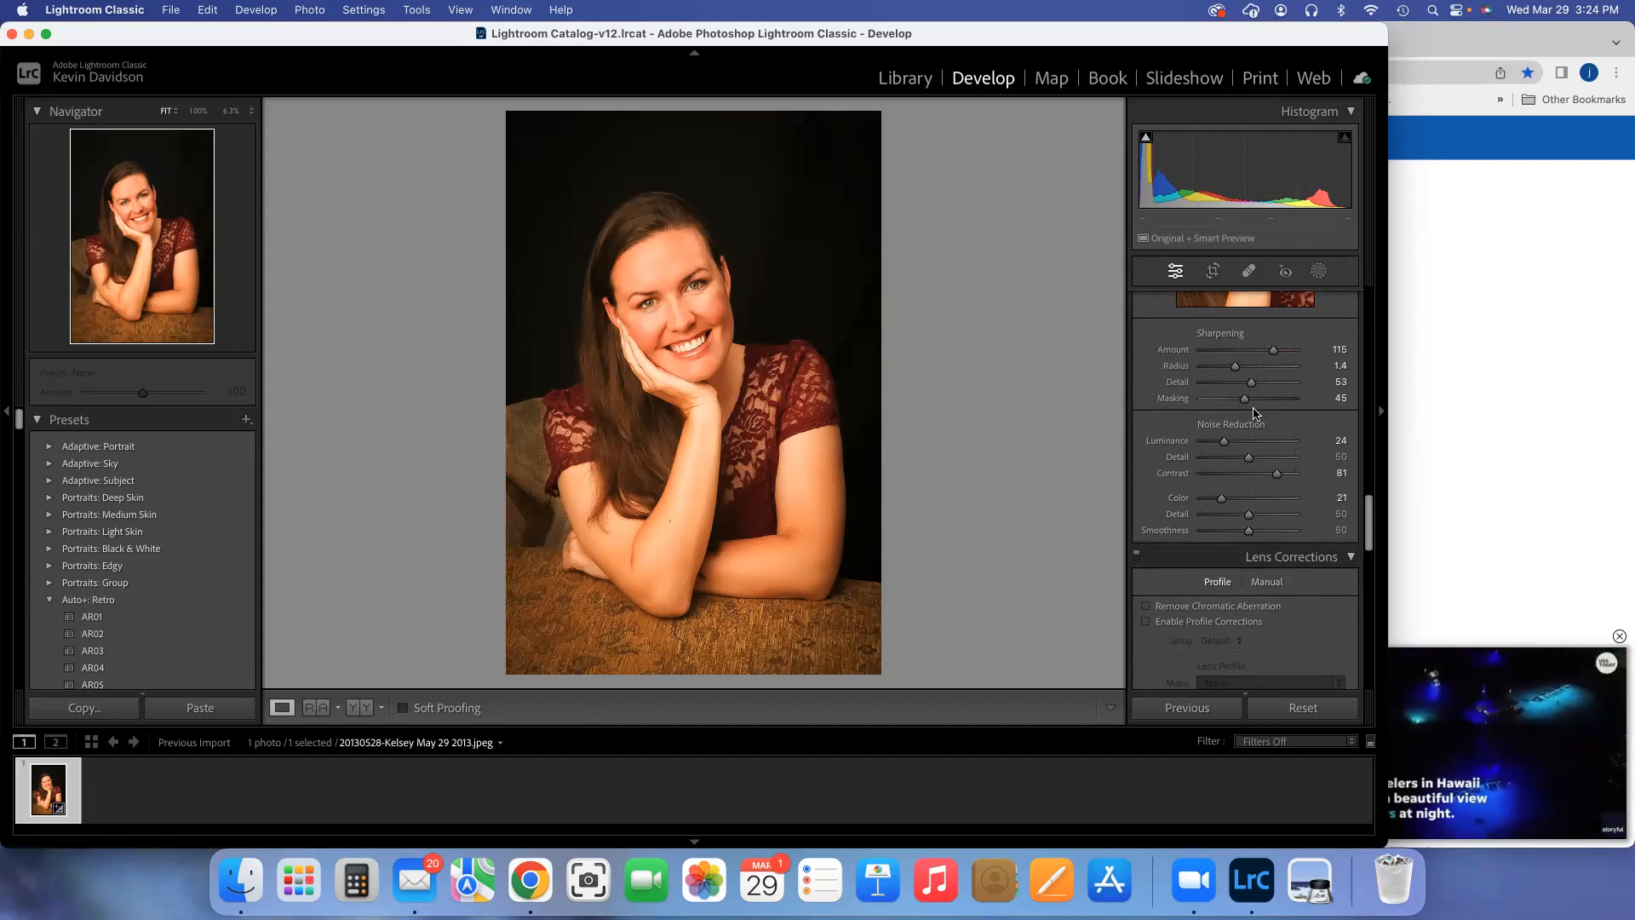
{"action": "key", "text": "alt"}
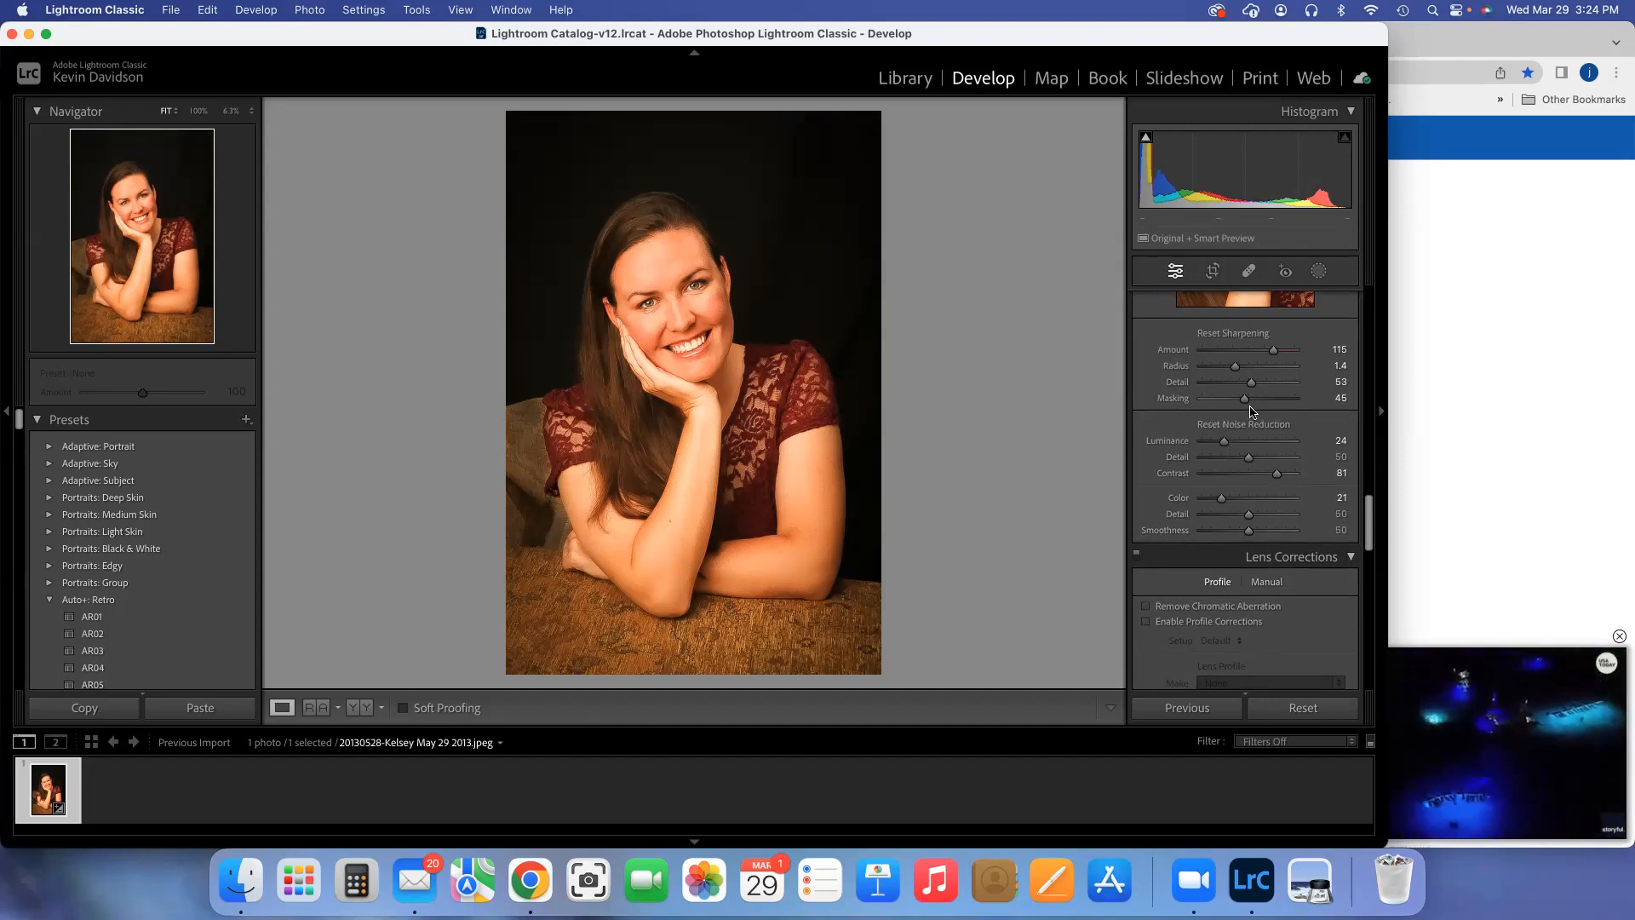
{"action": "left_click", "coordinate": [1245, 402], "text": "alt"}
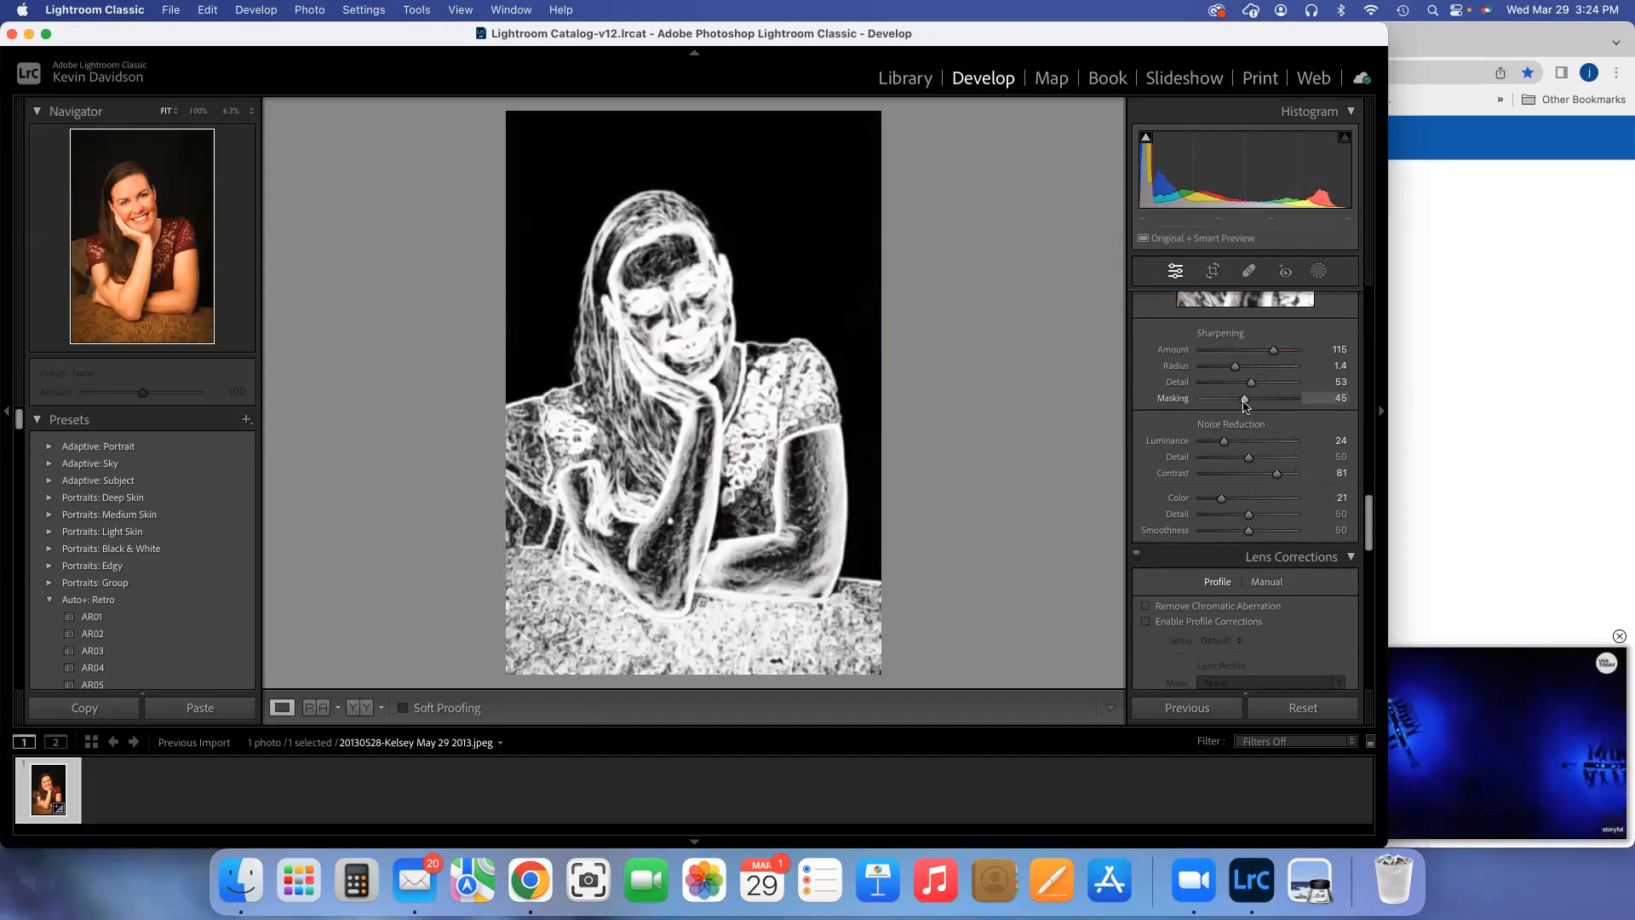
{"action": "mouse_move", "coordinate": [1245, 404]}
{"action": "left_mouse_down"}
{"action": "mouse_move", "coordinate": [1307, 412]}
{"action": "mouse_move", "coordinate": [1216, 413]}
{"action": "mouse_move", "coordinate": [1263, 415]}
{"action": "left_mouse_up"}
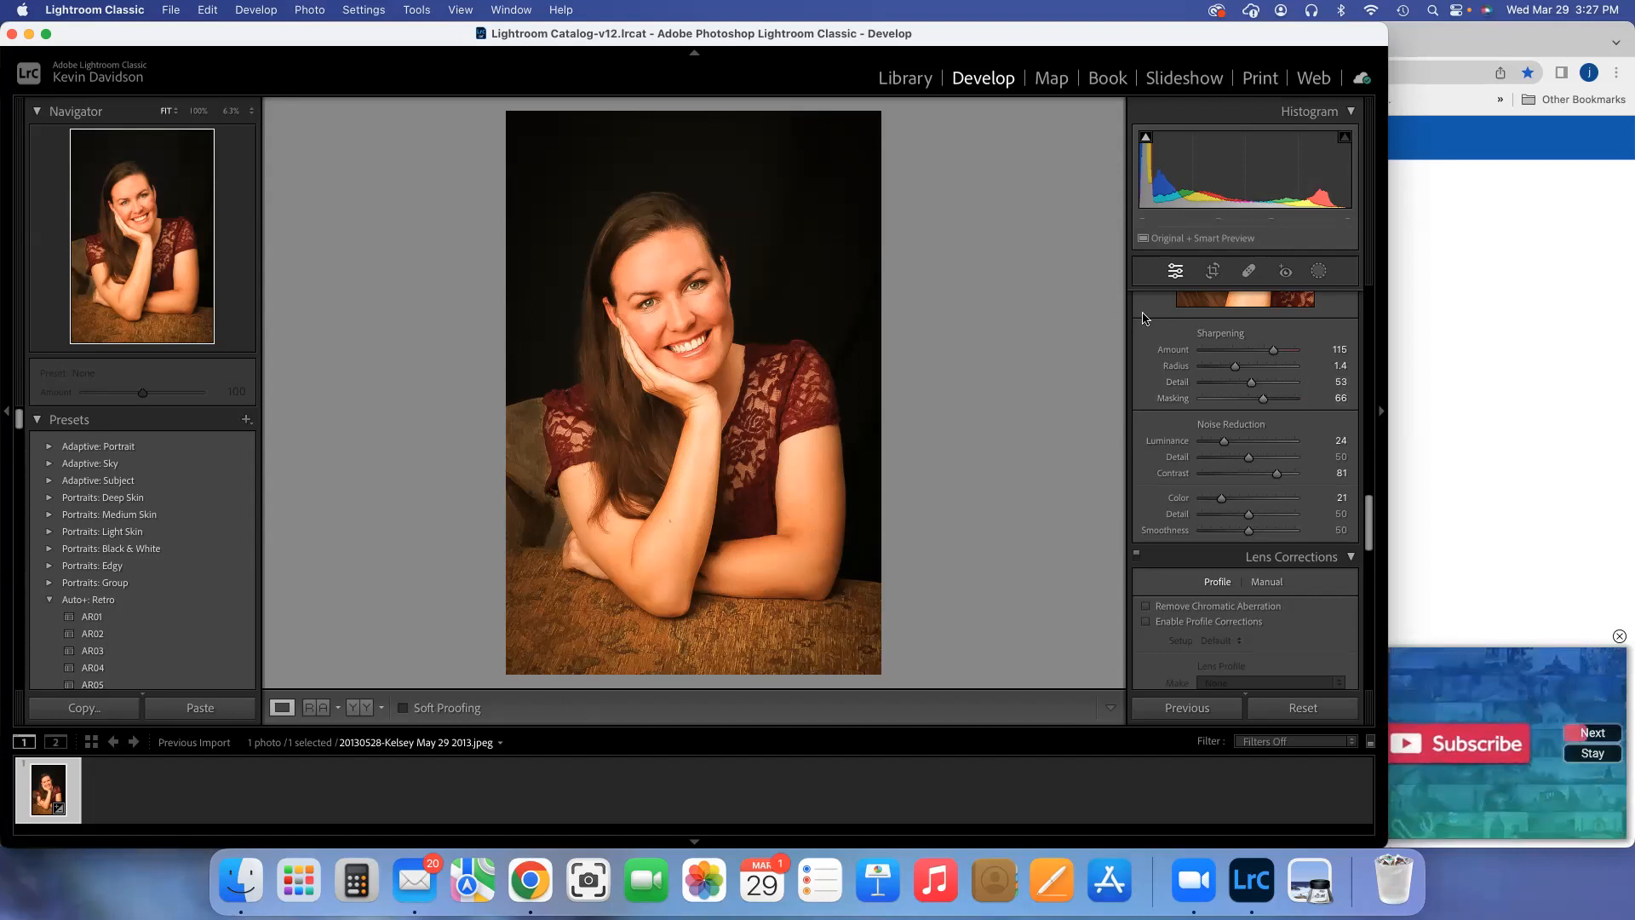
Try the Auto white balance on the portrait in the Basic settings.
{"action": "scroll", "coordinate": [1168, 321], "scroll_direction": "up", "scroll_amount": 10}
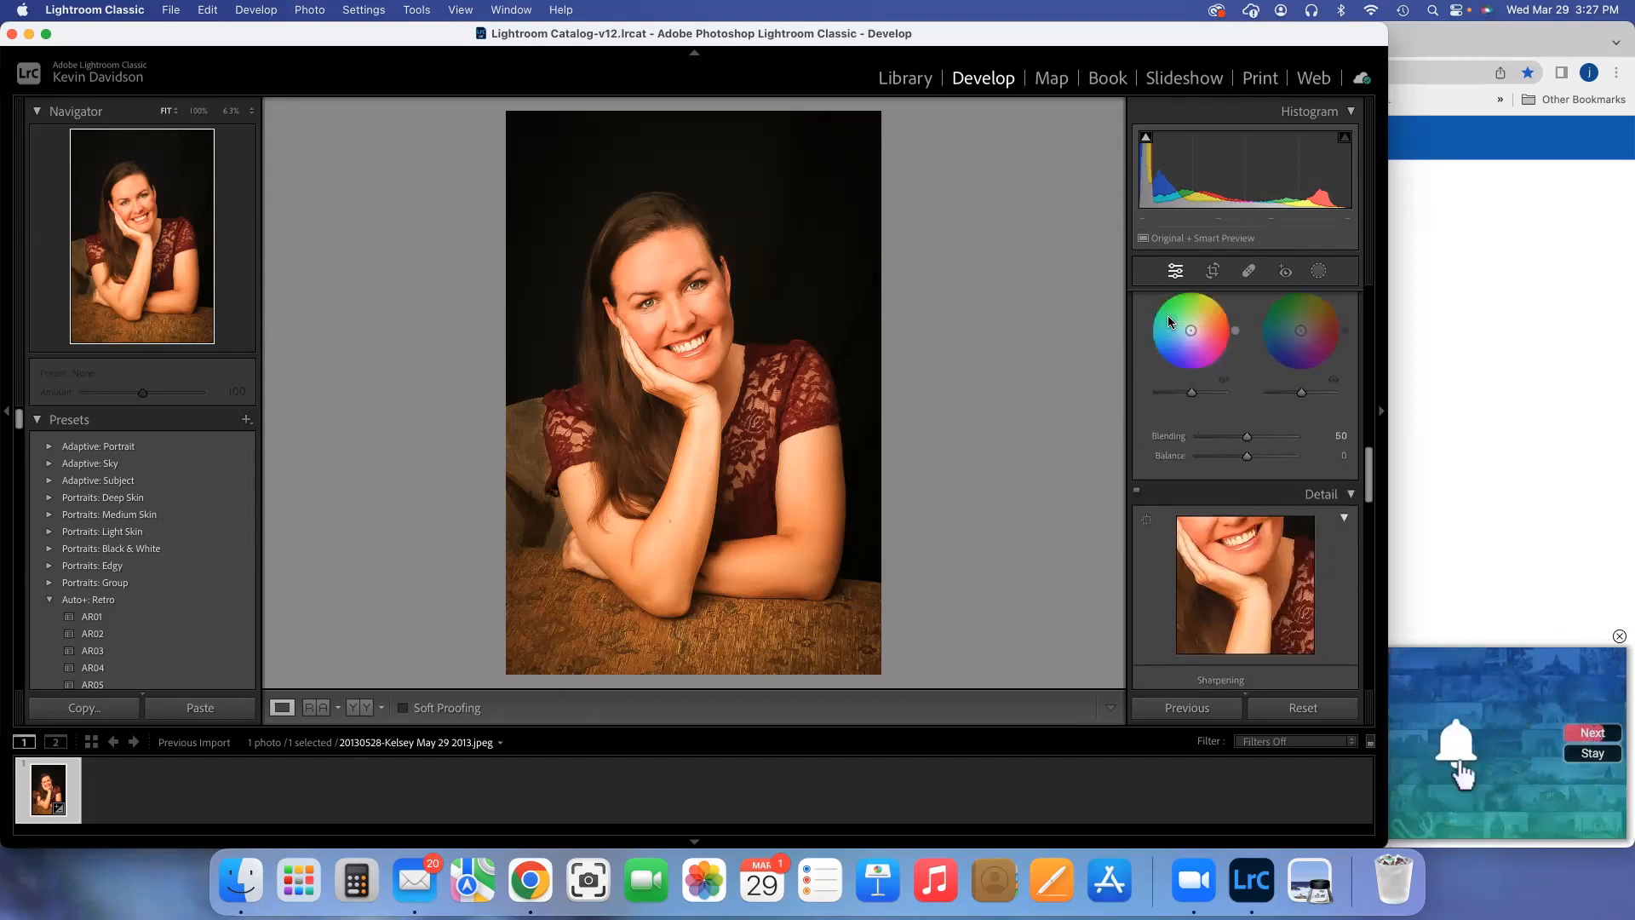
{"action": "scroll", "coordinate": [1168, 321], "scroll_direction": "up", "scroll_amount": 6}
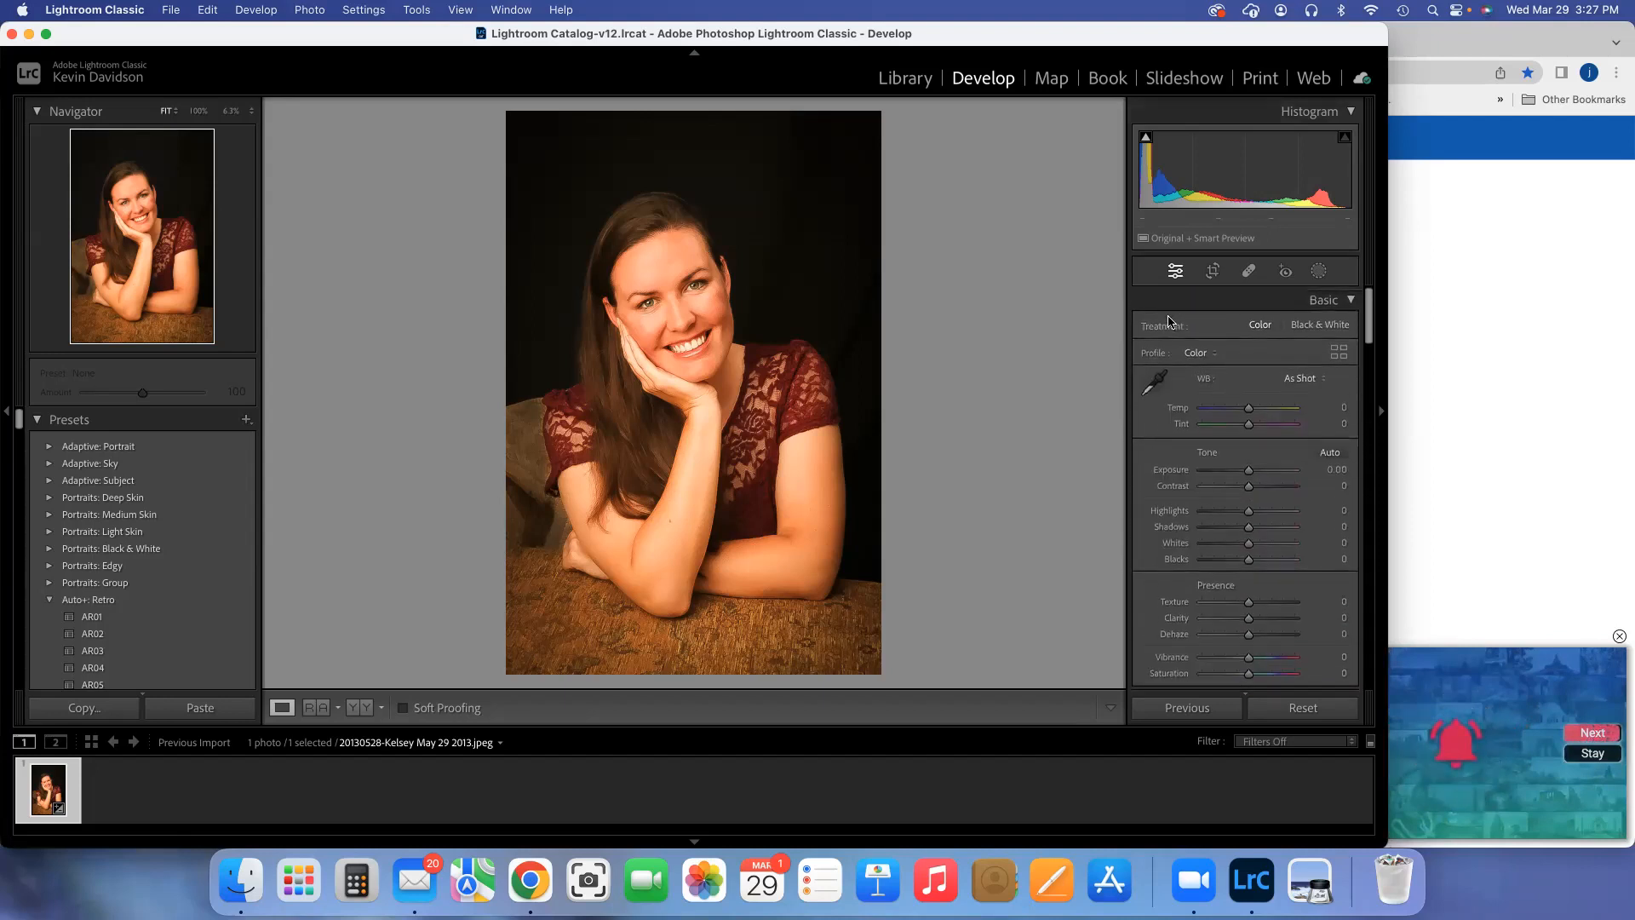
{"action": "scroll", "coordinate": [1167, 321], "scroll_direction": "down", "scroll_amount": 3}
{"action": "scroll", "coordinate": [1168, 321], "scroll_direction": "up", "scroll_amount": 3}
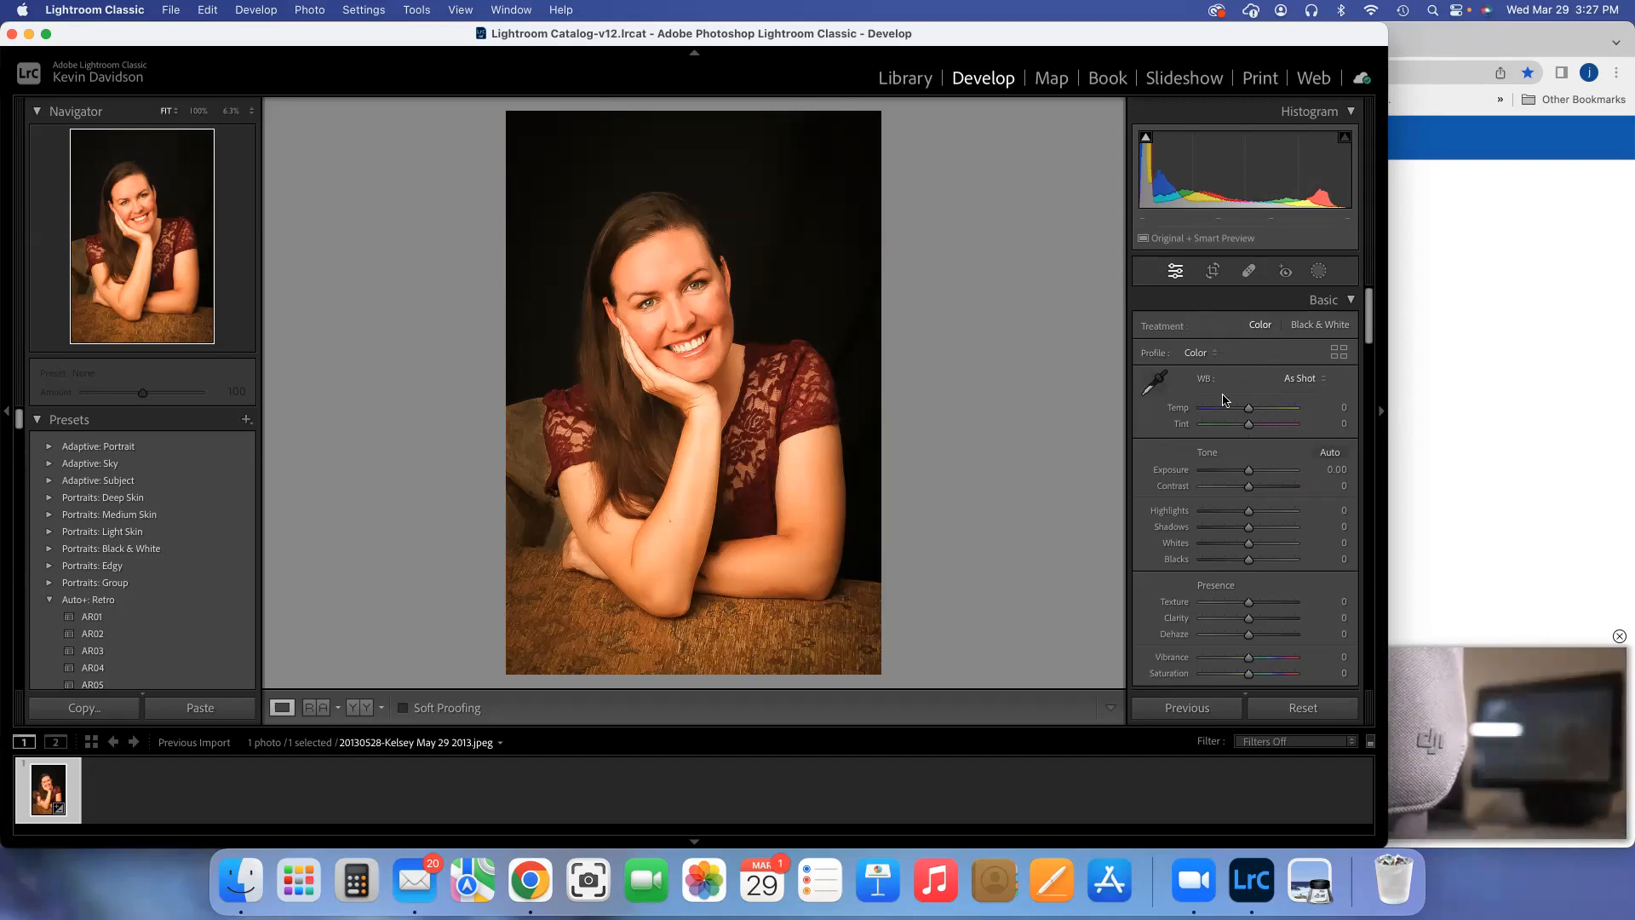
{"action": "left_click", "coordinate": [1307, 380]}
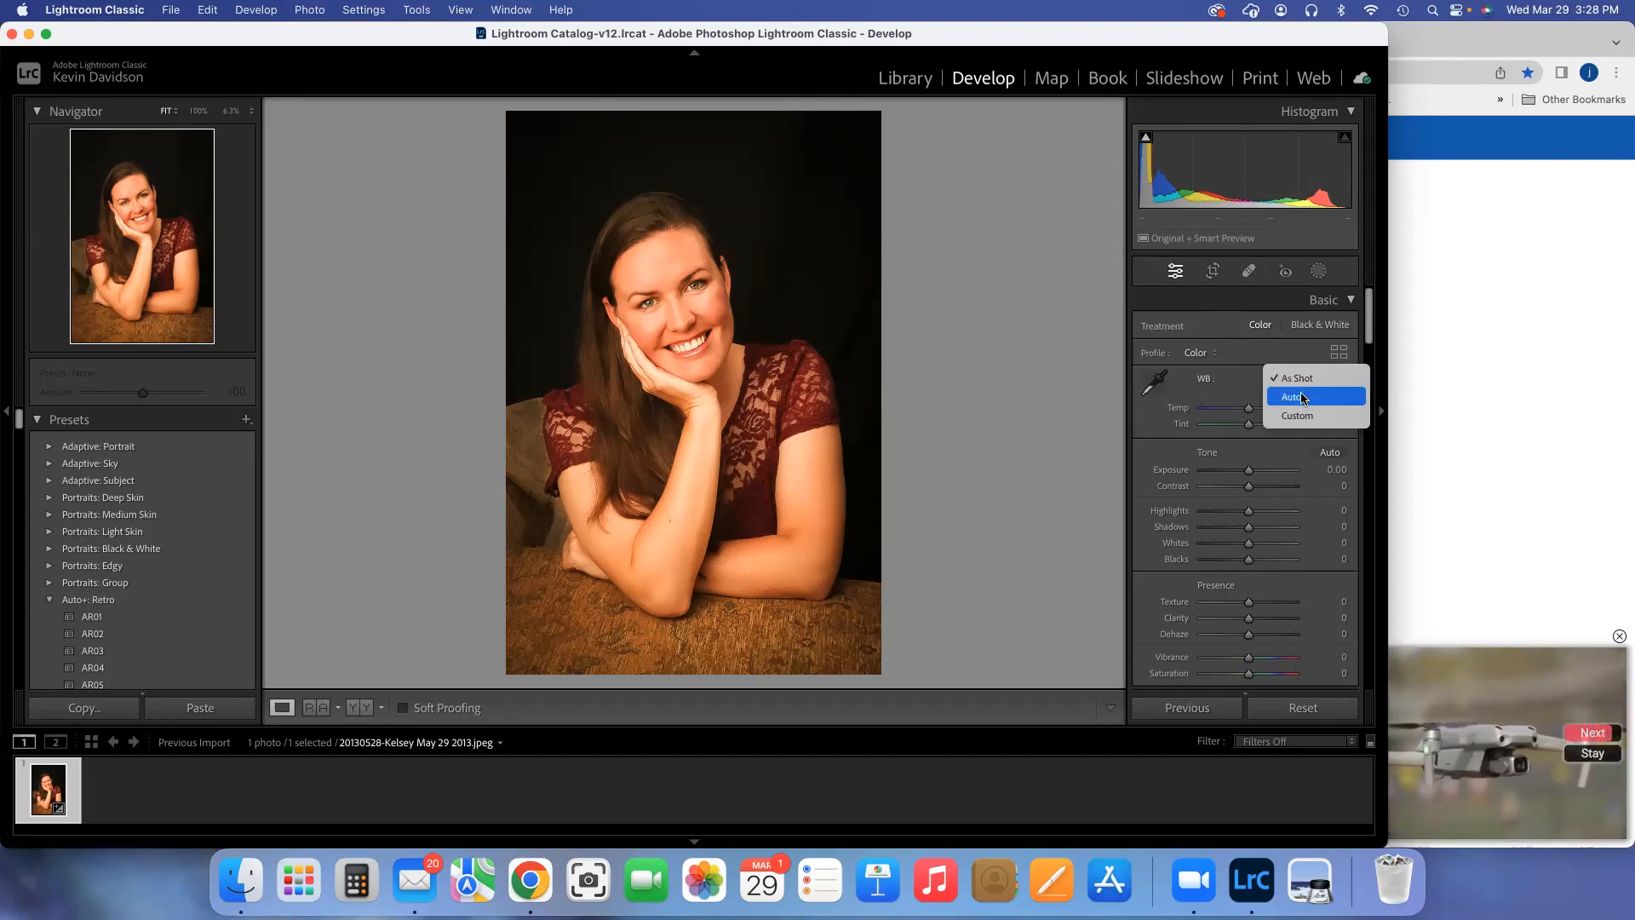
{"action": "left_click", "coordinate": [1301, 399]}
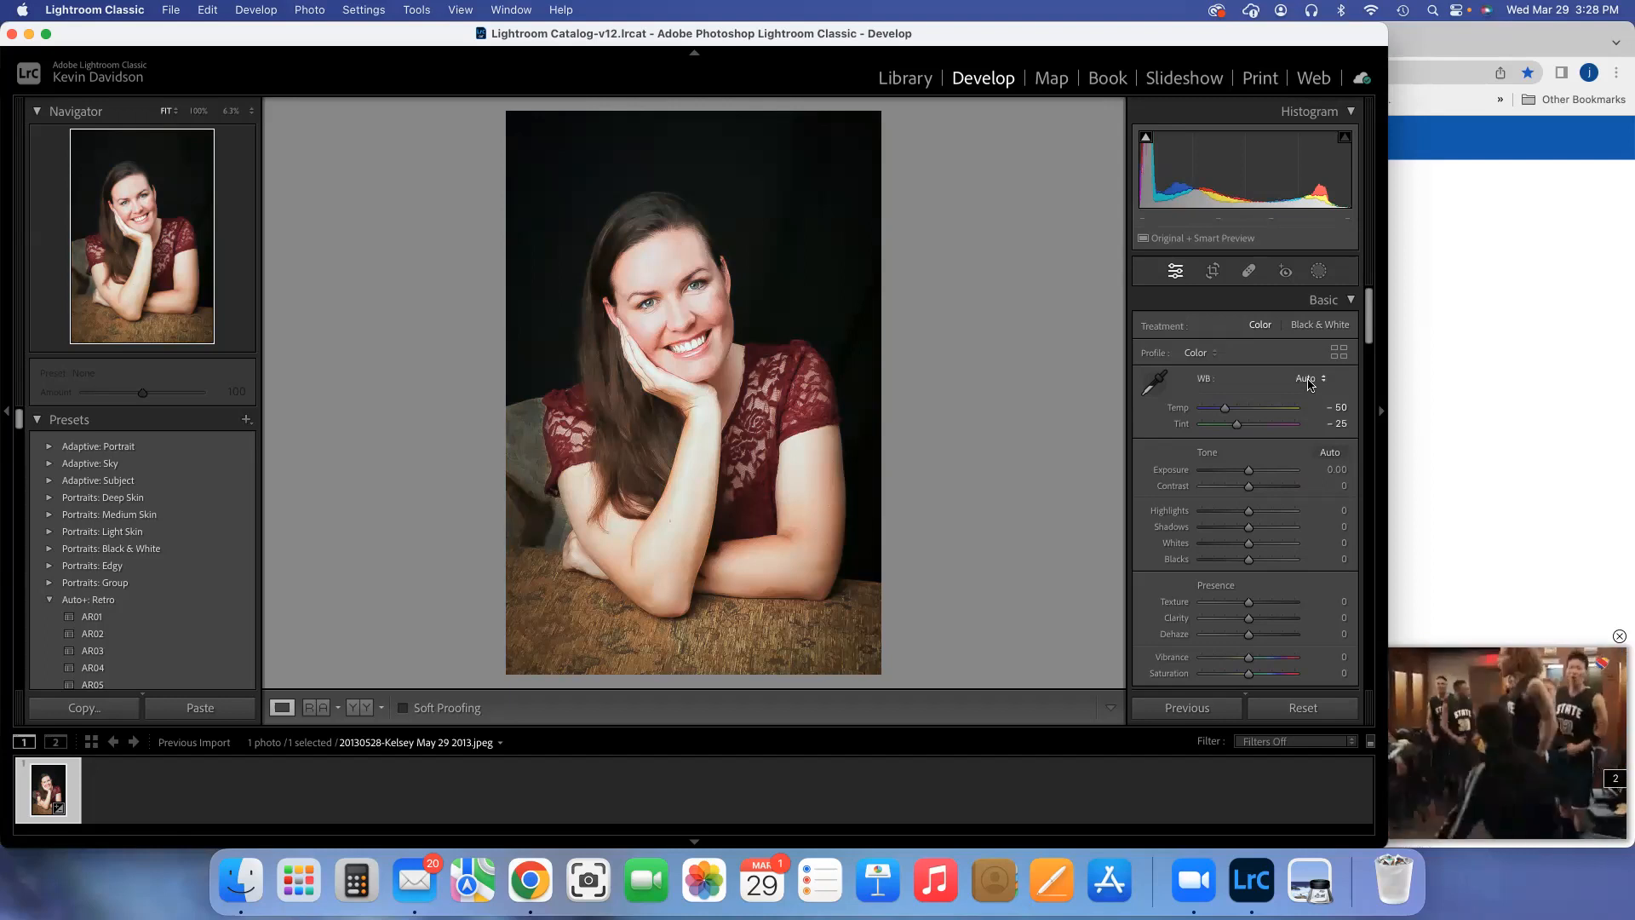
Try a Custom white balance with Temp -17 and Tint -29, and return the white balance to As Shot.
{"action": "left_click", "coordinate": [1305, 379]}
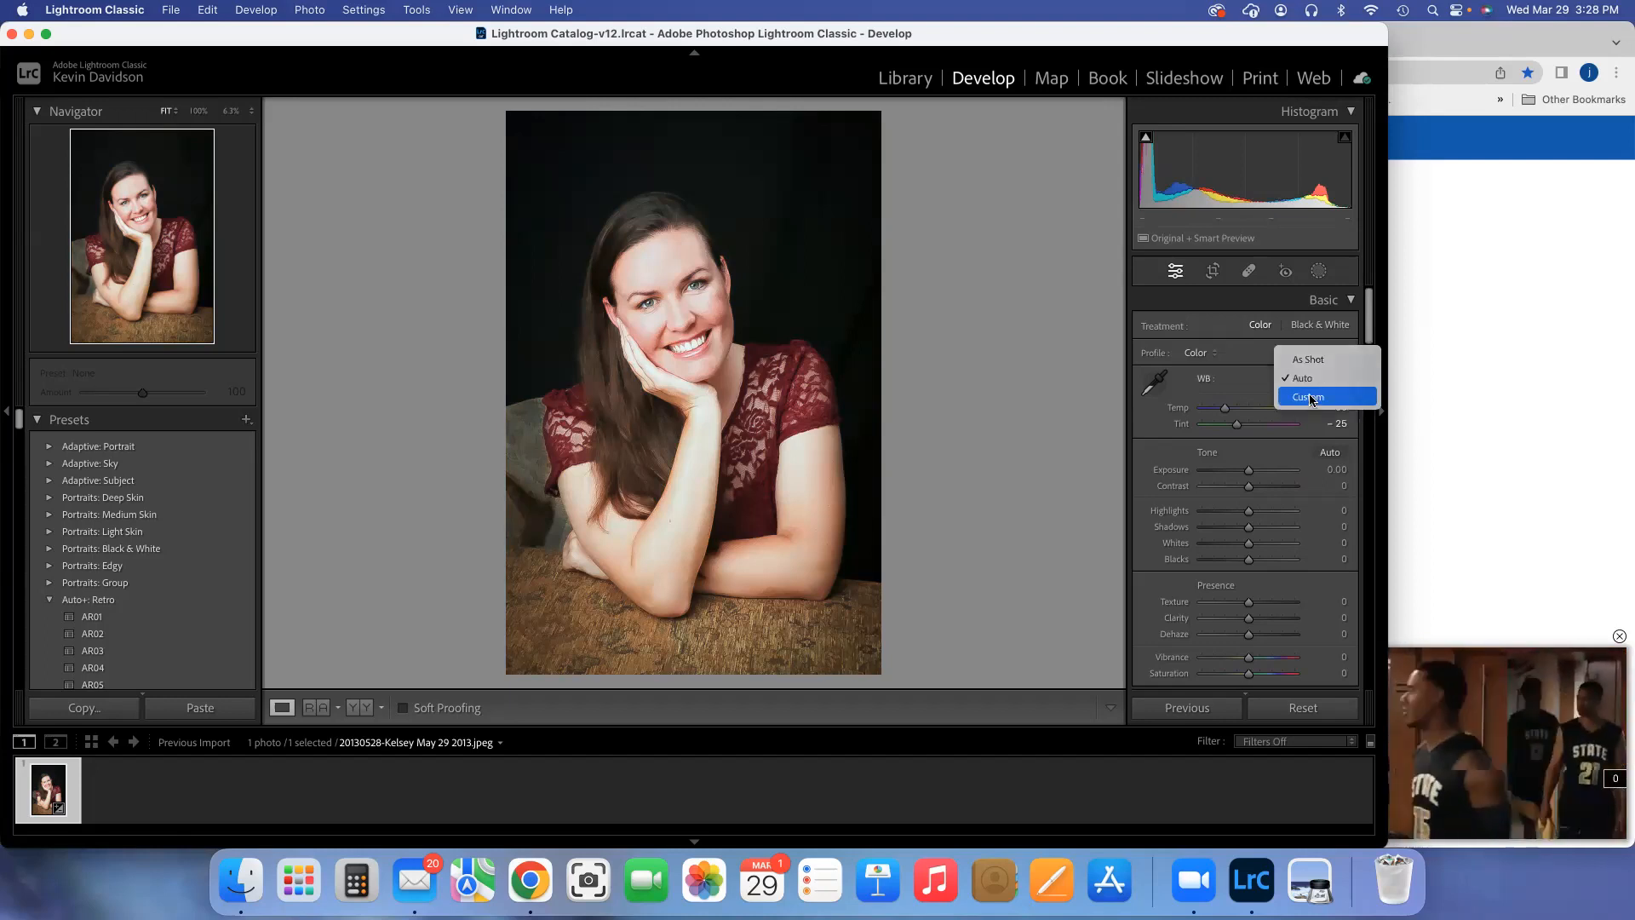
{"action": "left_click", "coordinate": [1308, 398]}
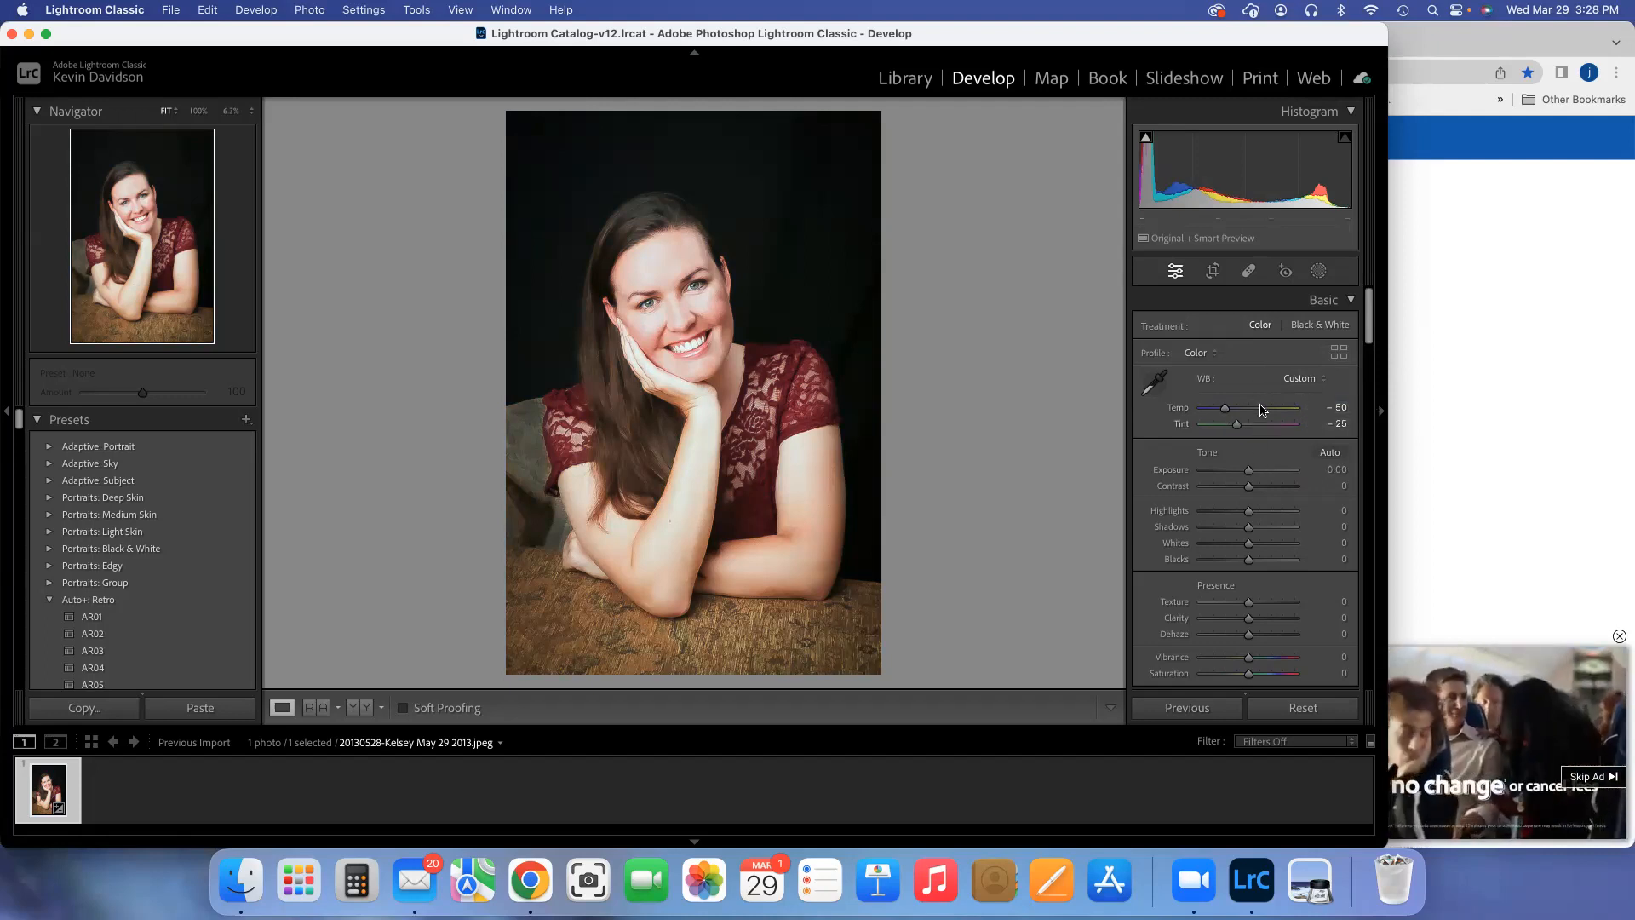
{"action": "mouse_move", "coordinate": [1226, 411]}
{"action": "left_mouse_down"}
{"action": "mouse_move", "coordinate": [1288, 417]}
{"action": "mouse_move", "coordinate": [1200, 428]}
{"action": "mouse_move", "coordinate": [1237, 430]}
{"action": "left_mouse_up"}
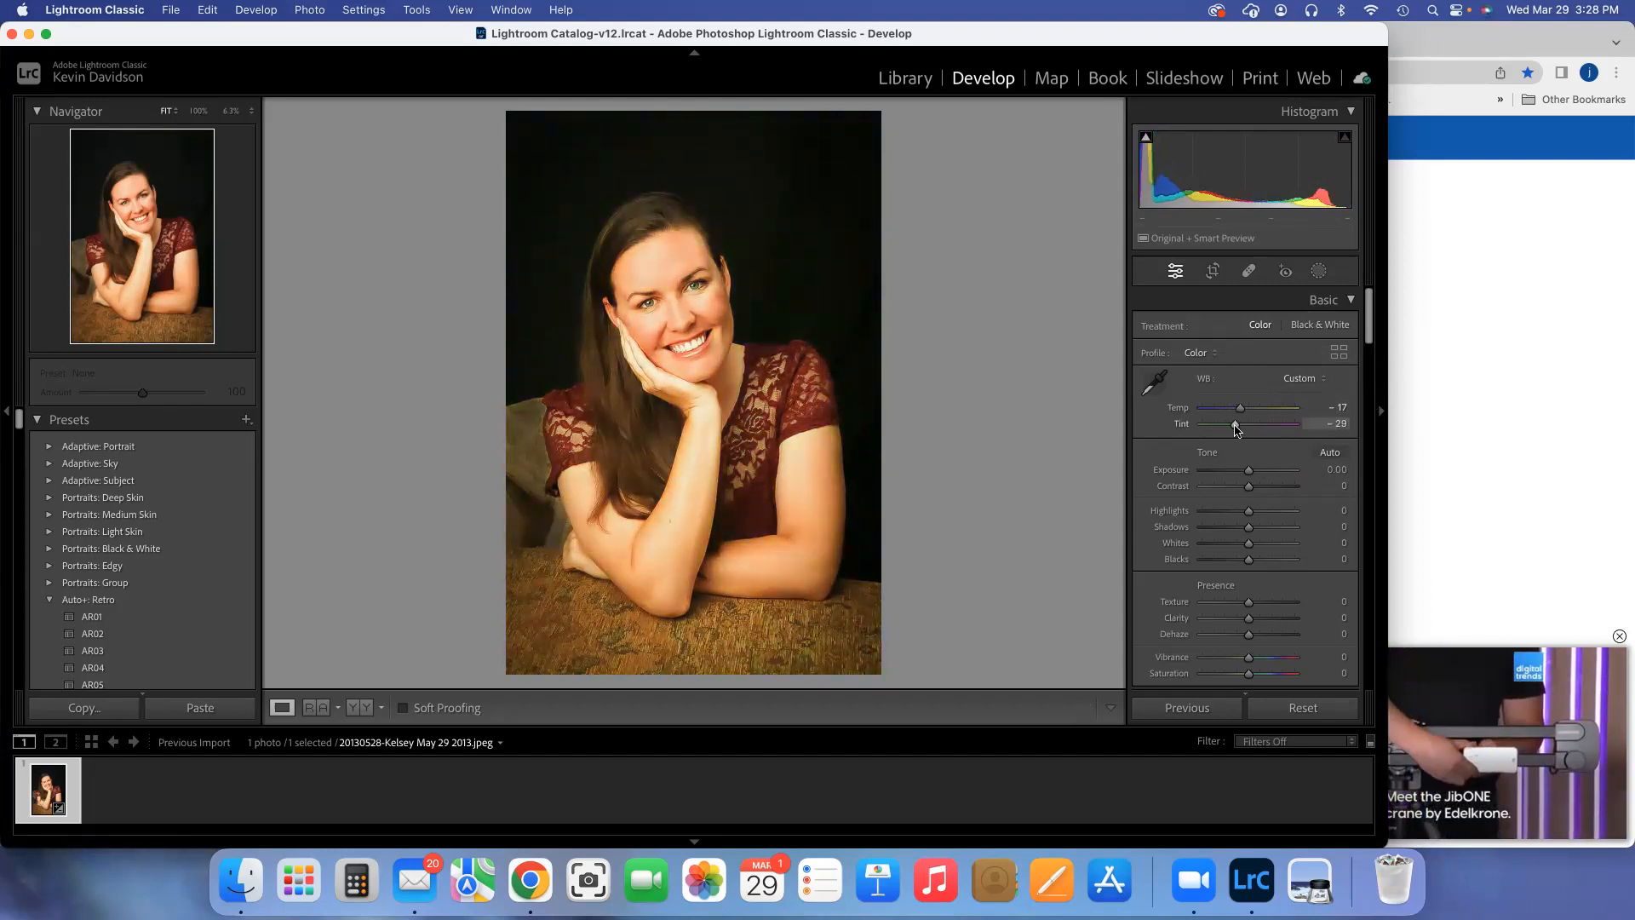
{"action": "left_click", "coordinate": [1323, 384]}
{"action": "left_click", "coordinate": [1303, 340]}
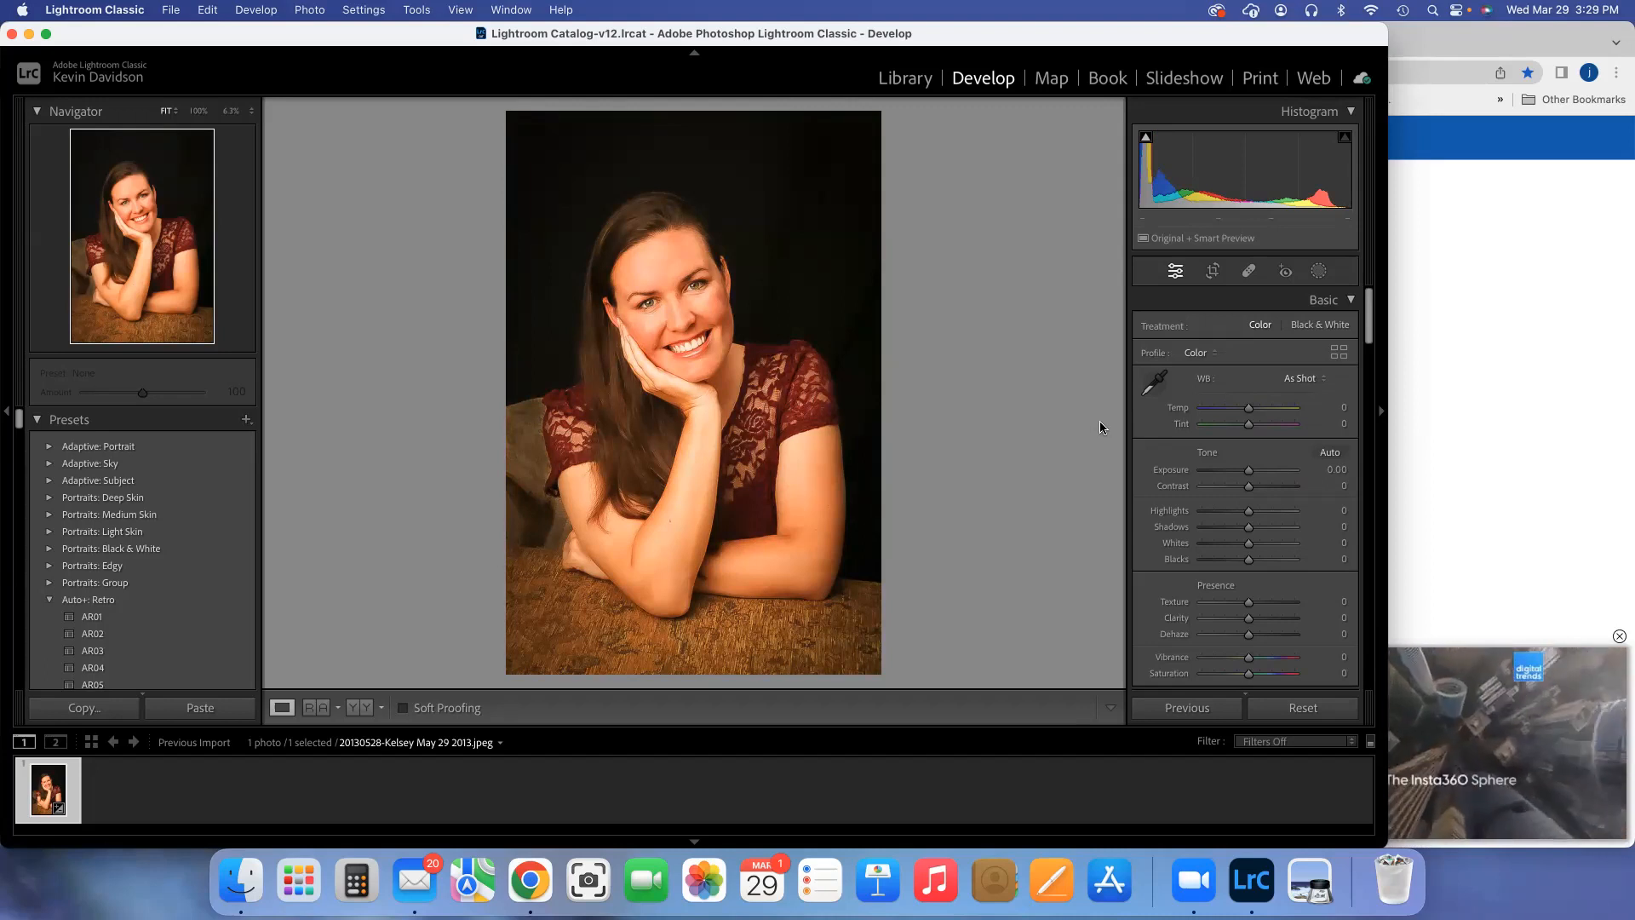
Try the Auto white balance again with Temp adjusted to -34, and return it to As Shot.
{"action": "left_click", "coordinate": [1303, 378]}
{"action": "left_click", "coordinate": [1292, 400]}
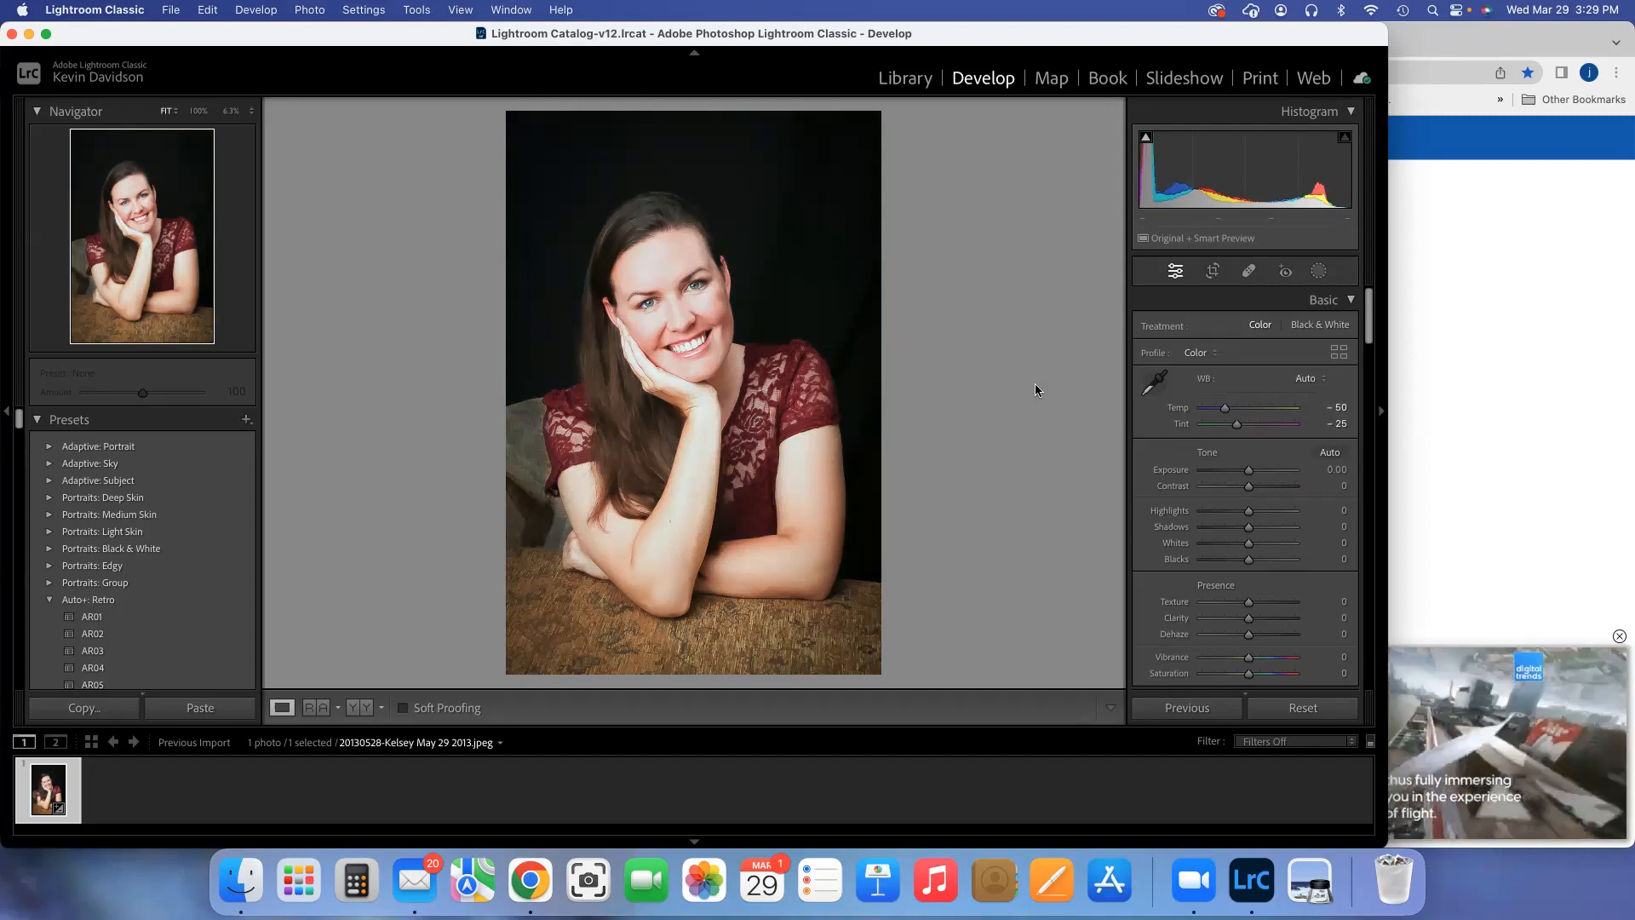
{"action": "mouse_move", "coordinate": [1224, 407]}
{"action": "left_mouse_down"}
{"action": "mouse_move", "coordinate": [1277, 411]}
{"action": "mouse_move", "coordinate": [1231, 410]}
{"action": "left_mouse_up"}
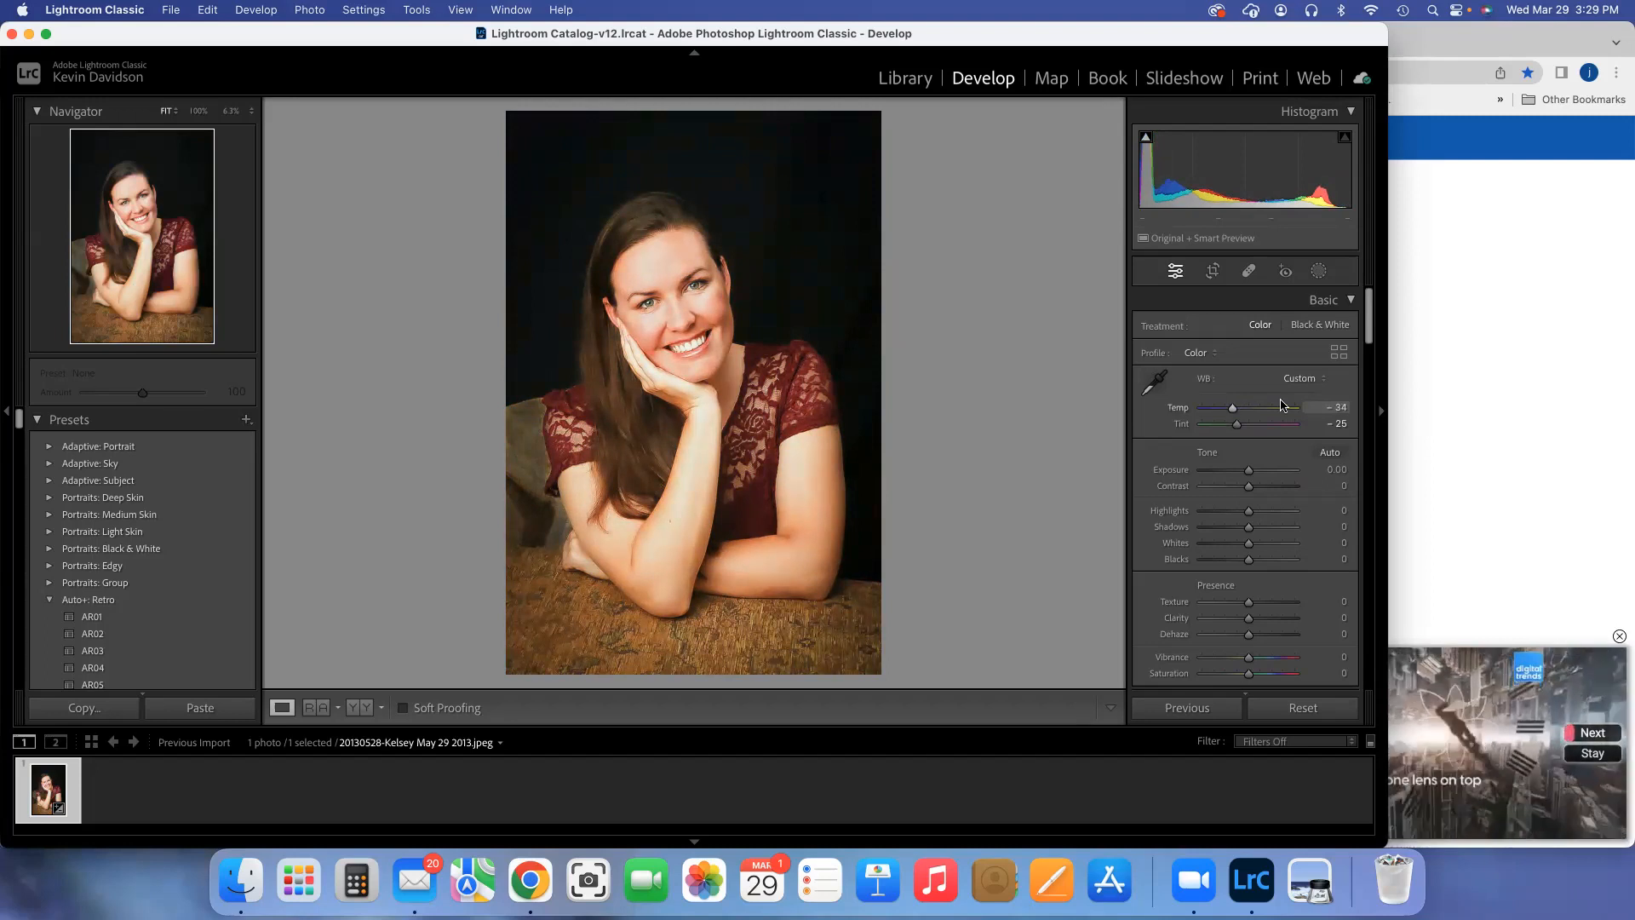
{"action": "left_click", "coordinate": [1305, 385]}
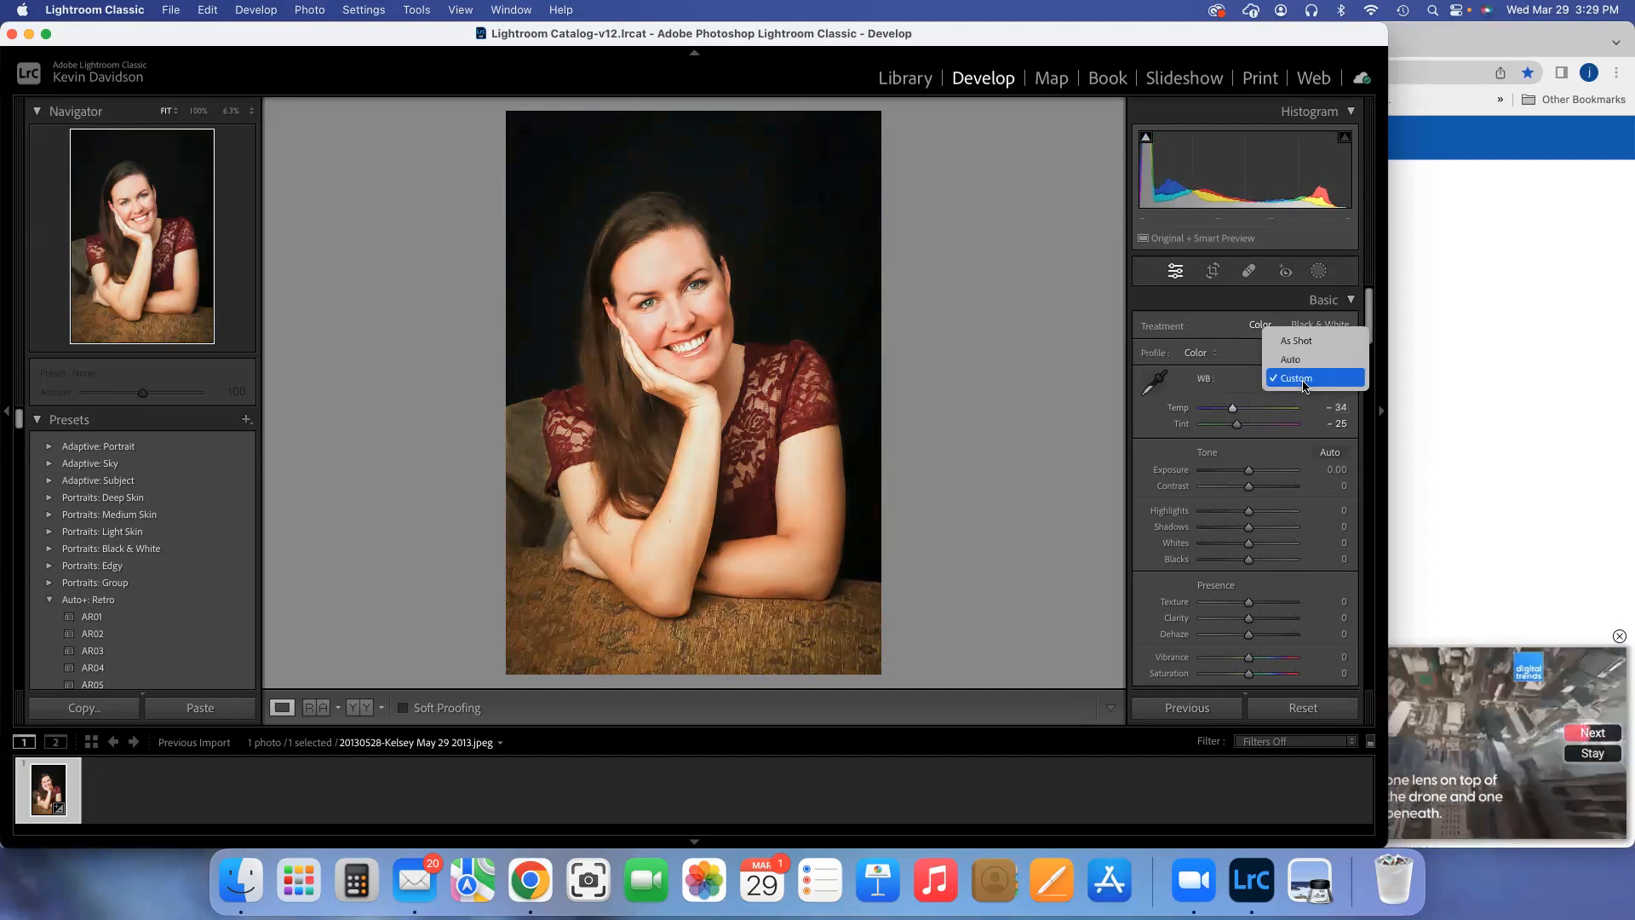
{"action": "left_click", "coordinate": [1300, 342]}
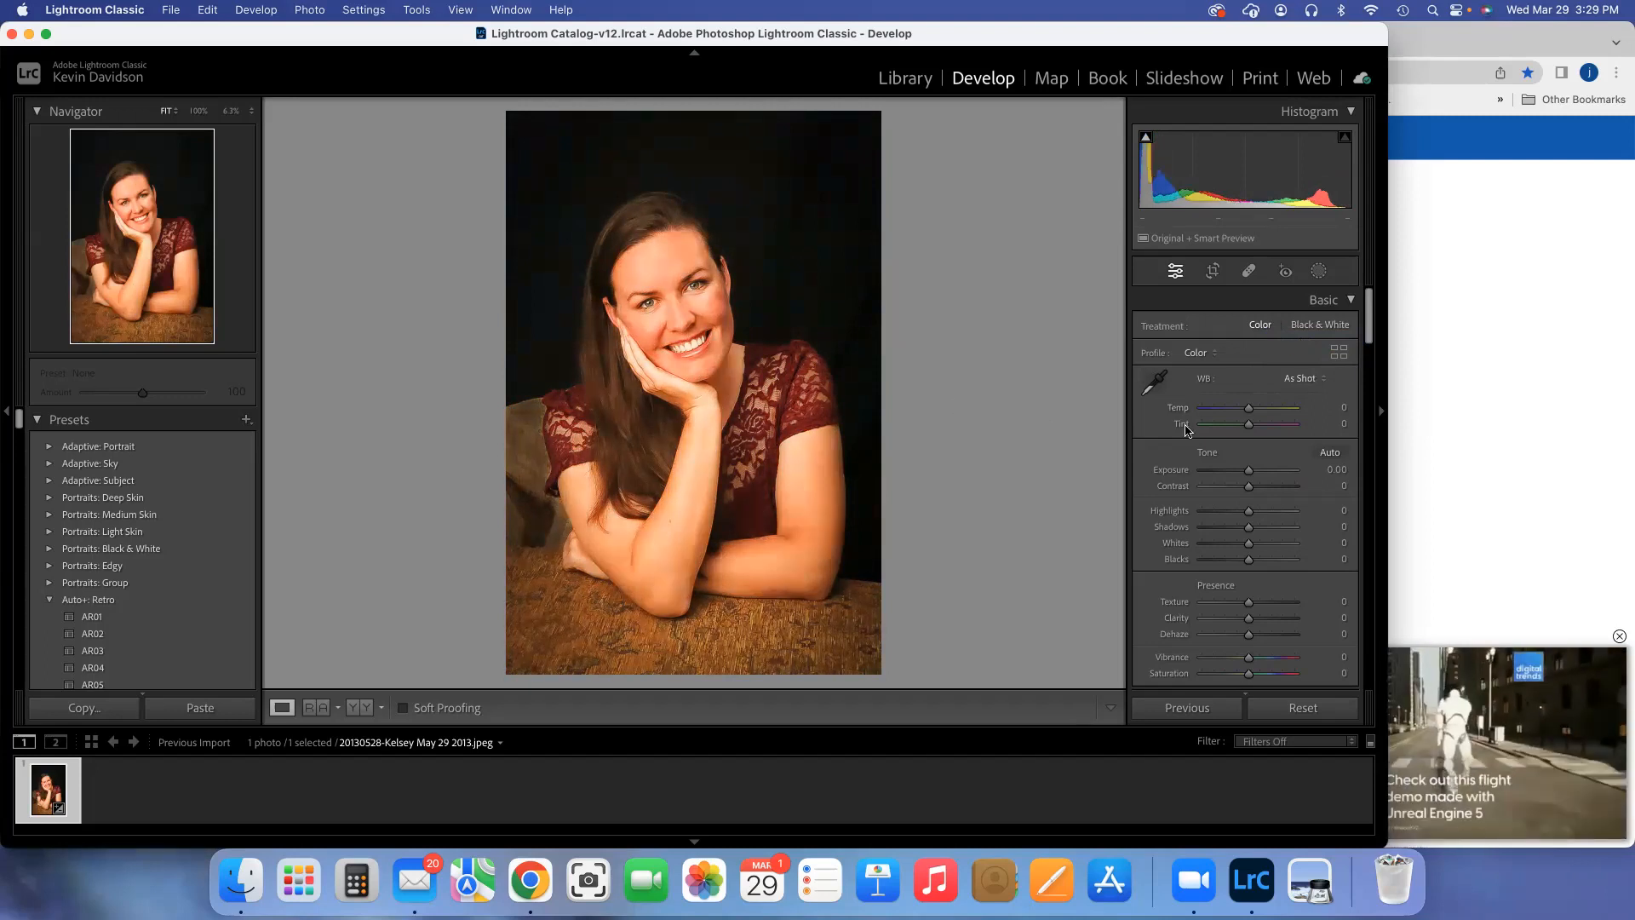
Try a Temp of -53, reset the Temp slider to its default, and return the white balance to As Shot.
{"action": "left_click_drag", "start_coordinate": [1248, 413], "coordinate": [1223, 412]}
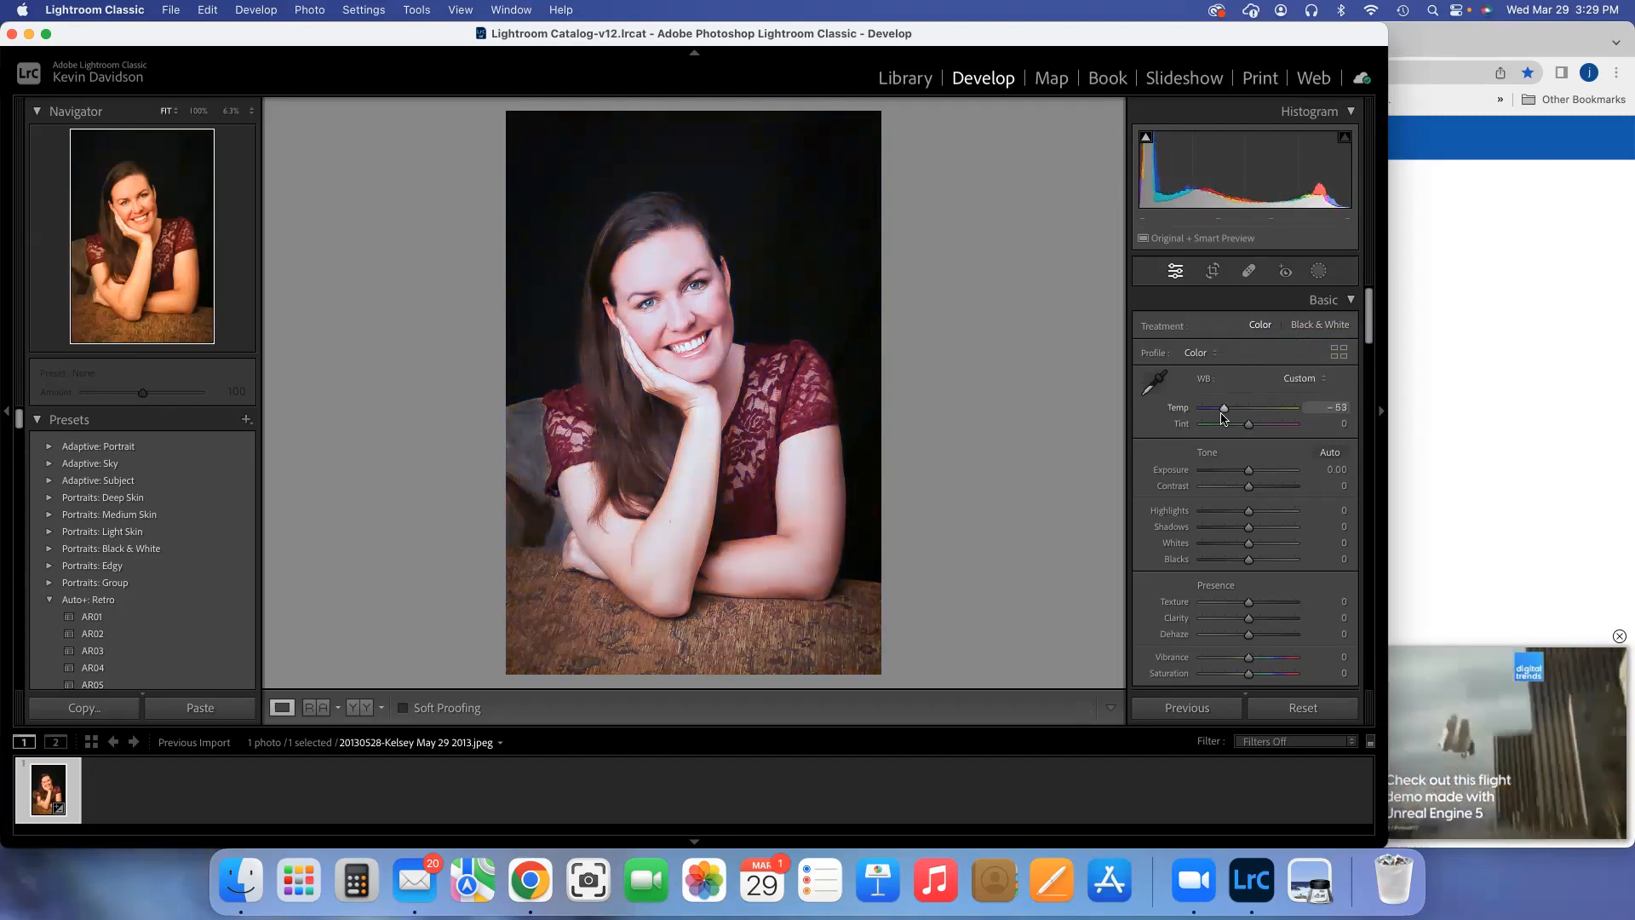
{"action": "double_click", "coordinate": [1179, 413]}
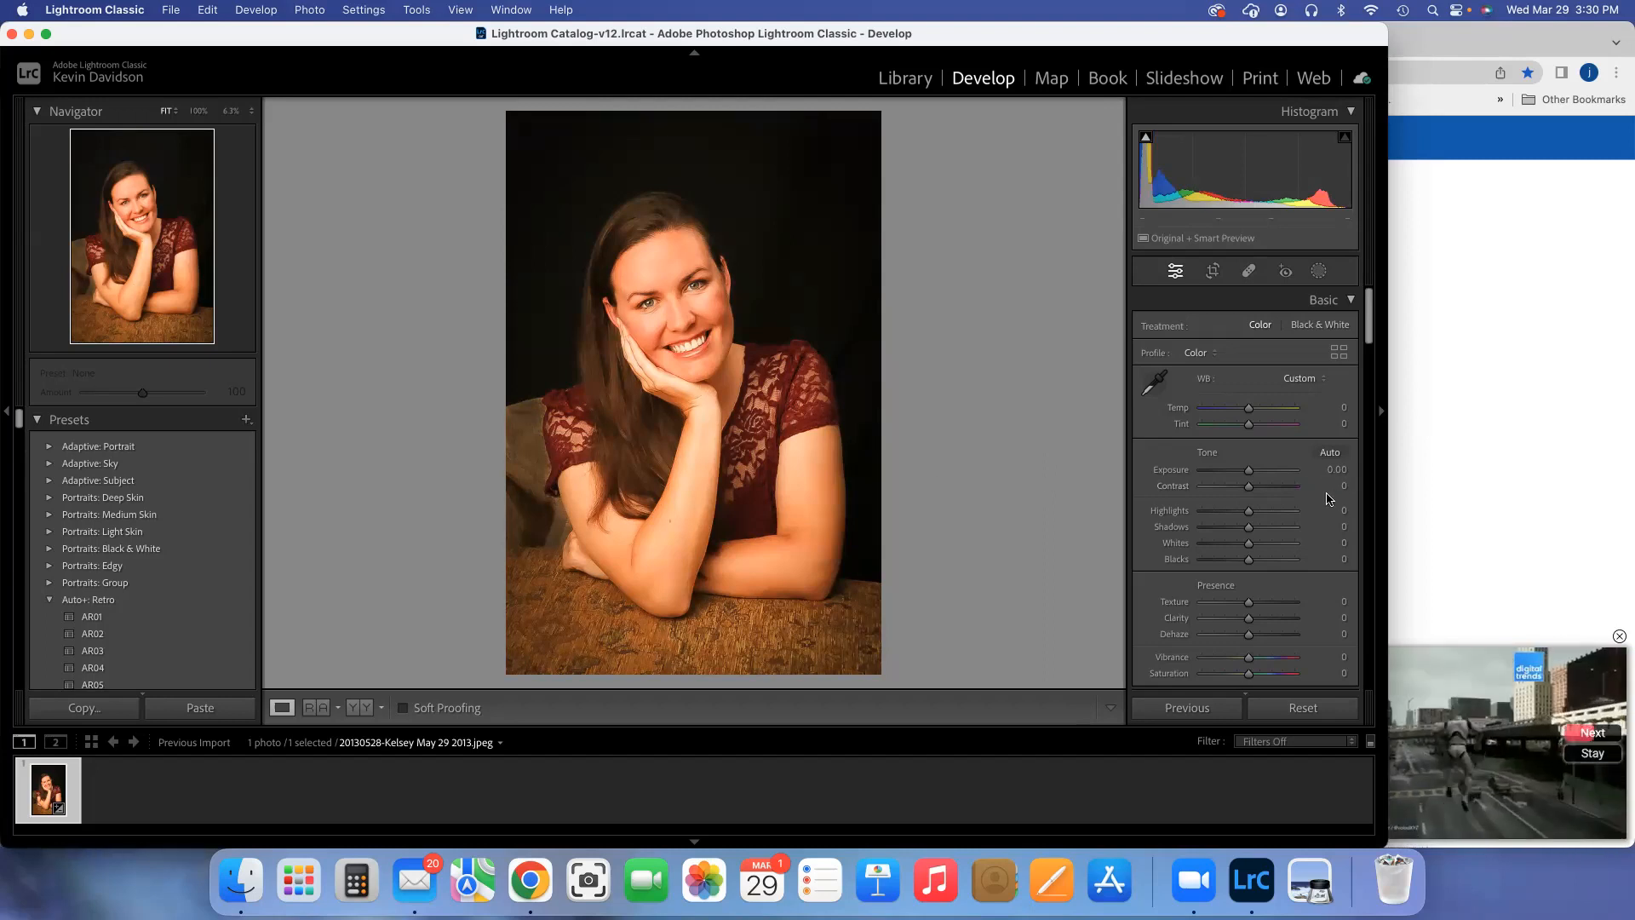
{"action": "scroll", "coordinate": [1329, 498], "scroll_direction": "down", "scroll_amount": 2}
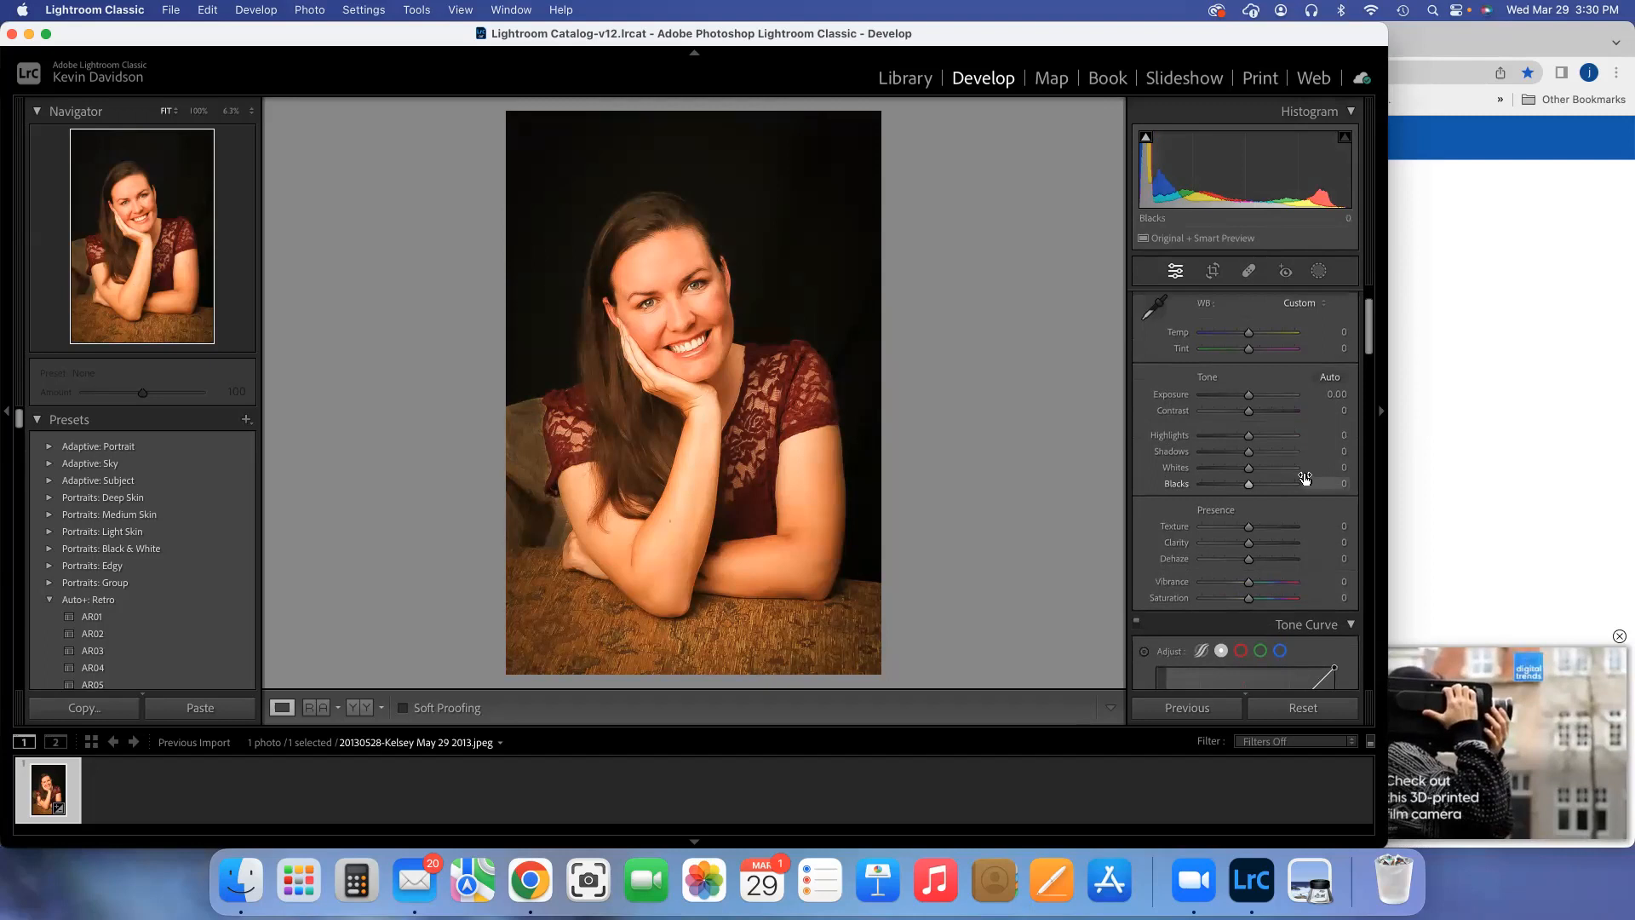
{"action": "left_click", "coordinate": [1321, 305]}
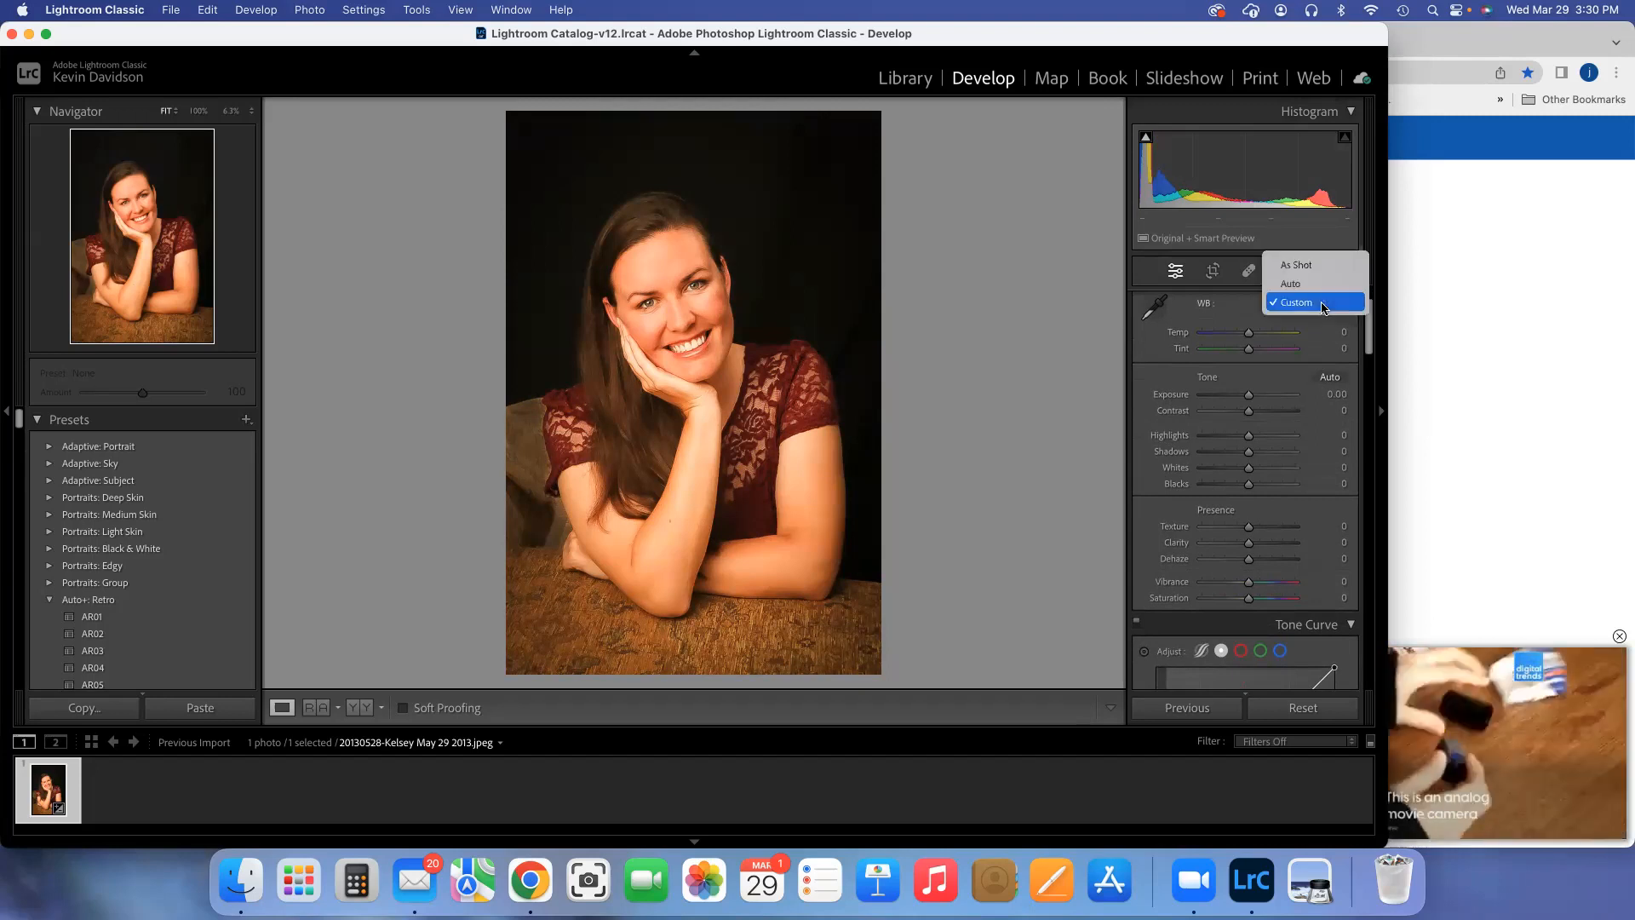
{"action": "left_click", "coordinate": [1310, 265]}
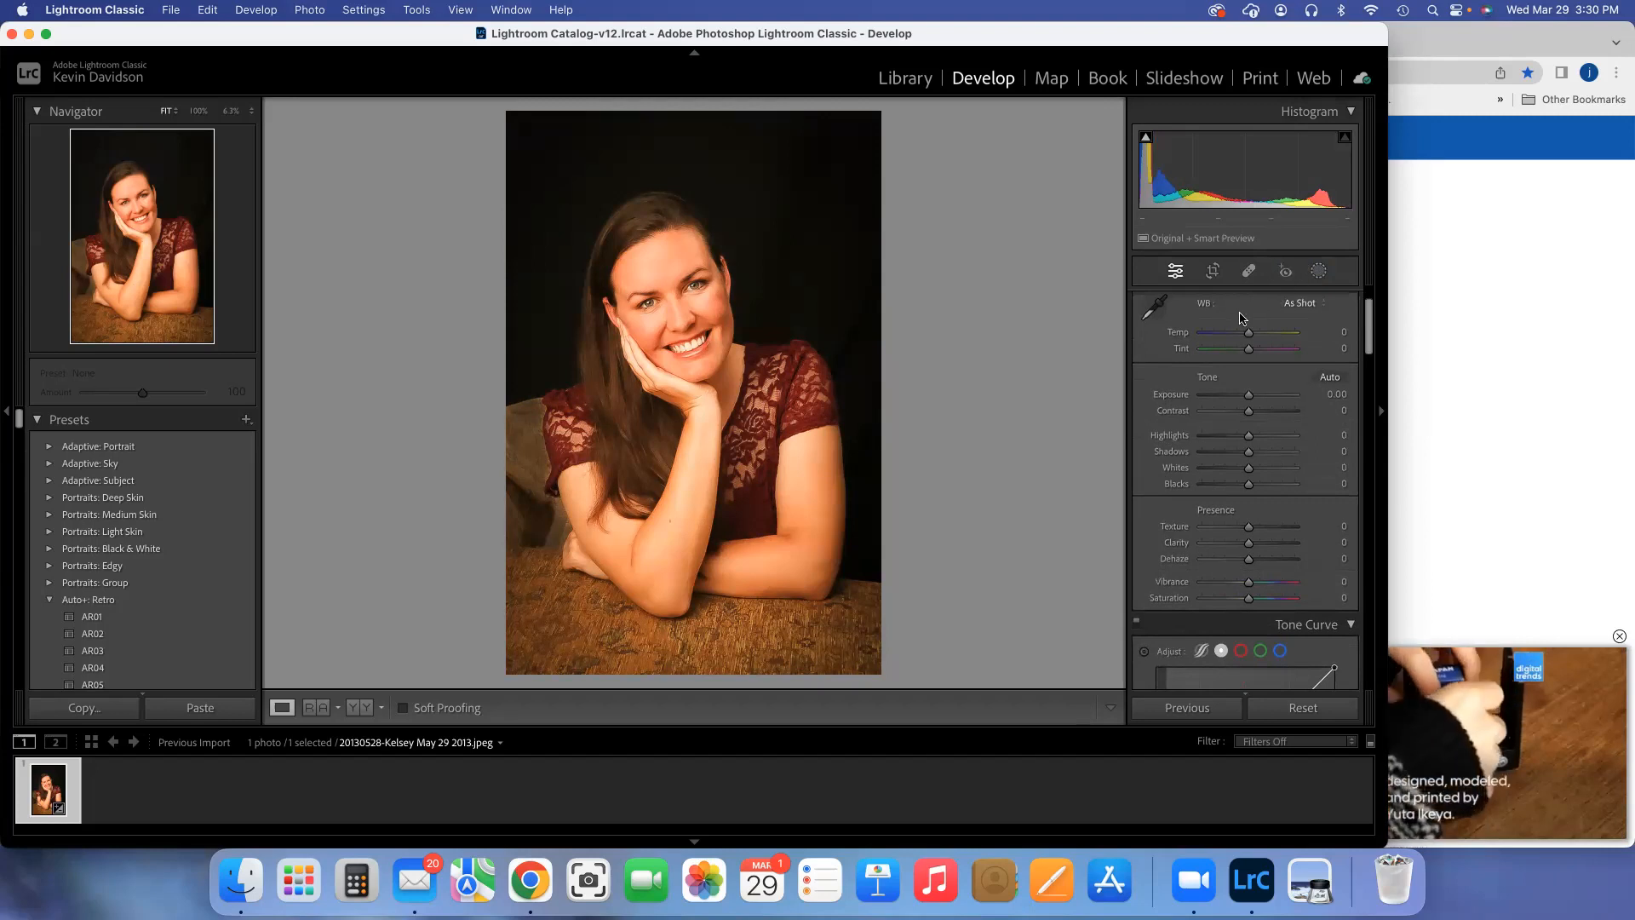
{"action": "left_click", "coordinate": [1301, 305]}
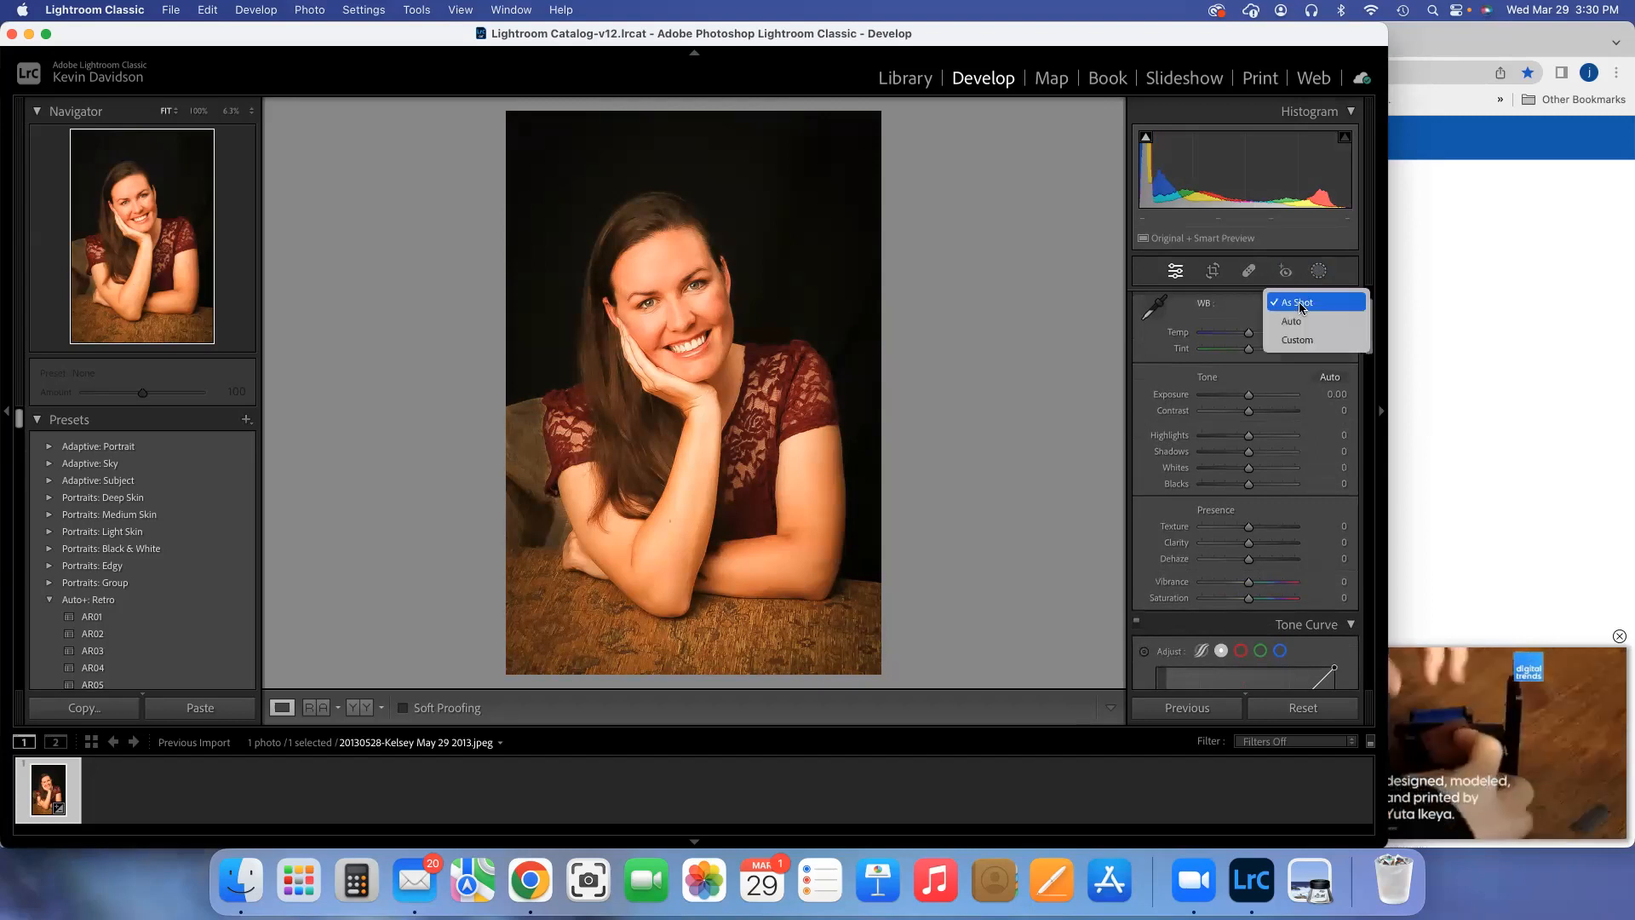
{"action": "left_click", "coordinate": [1301, 305]}
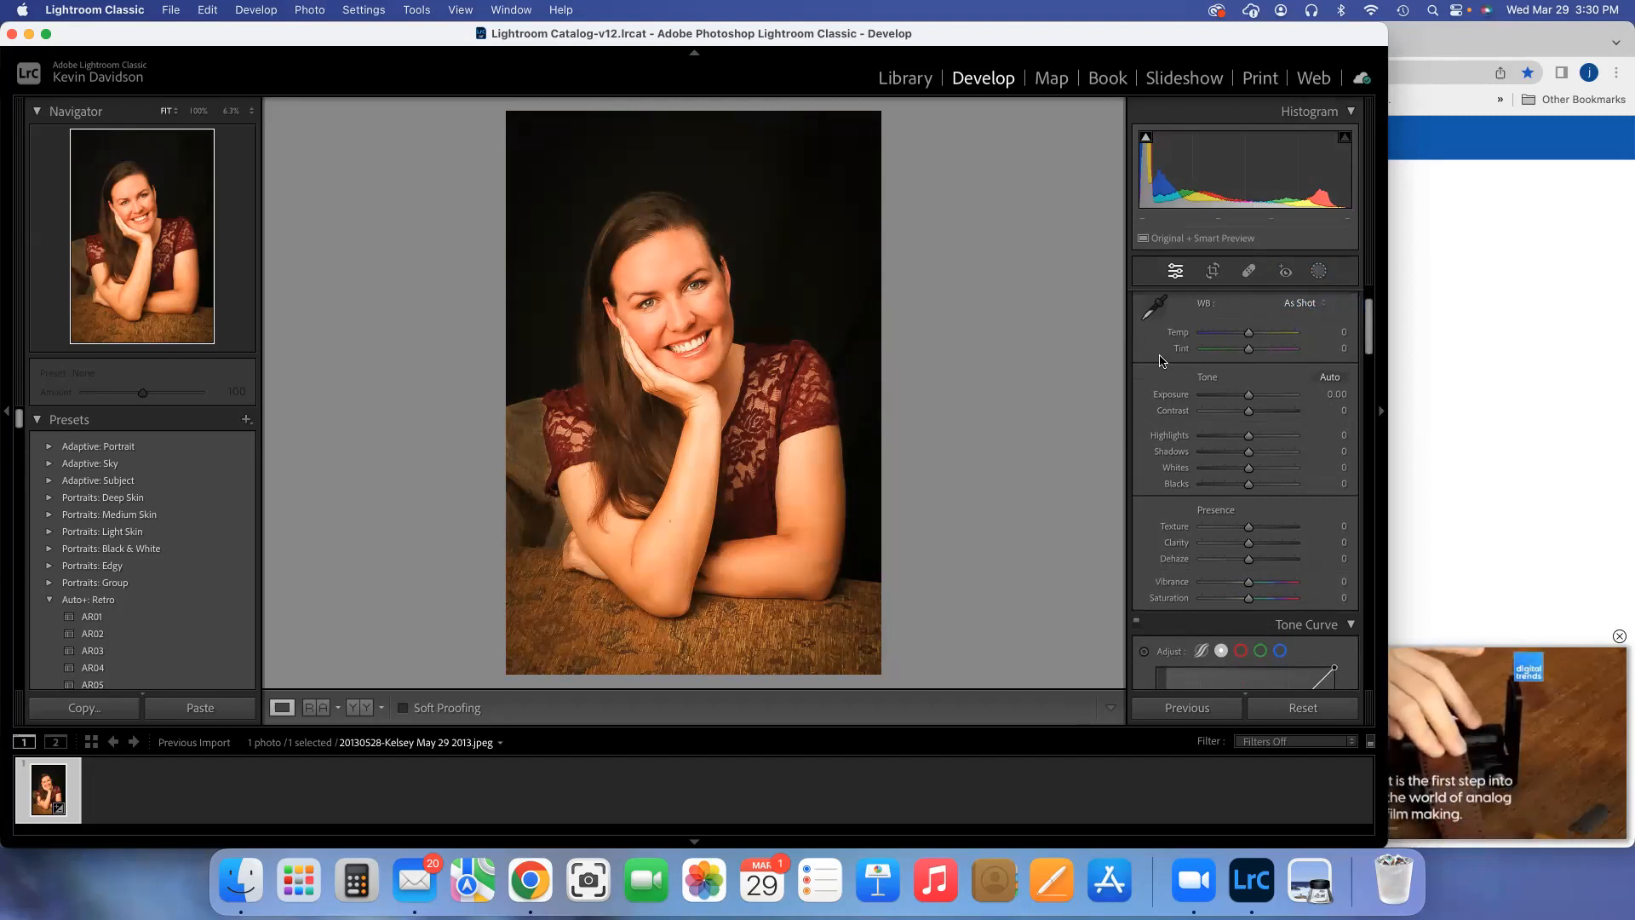
Cool the portrait's white balance by setting Temp to -32.
{"action": "scroll", "coordinate": [1159, 360], "scroll_direction": "up", "scroll_amount": 2}
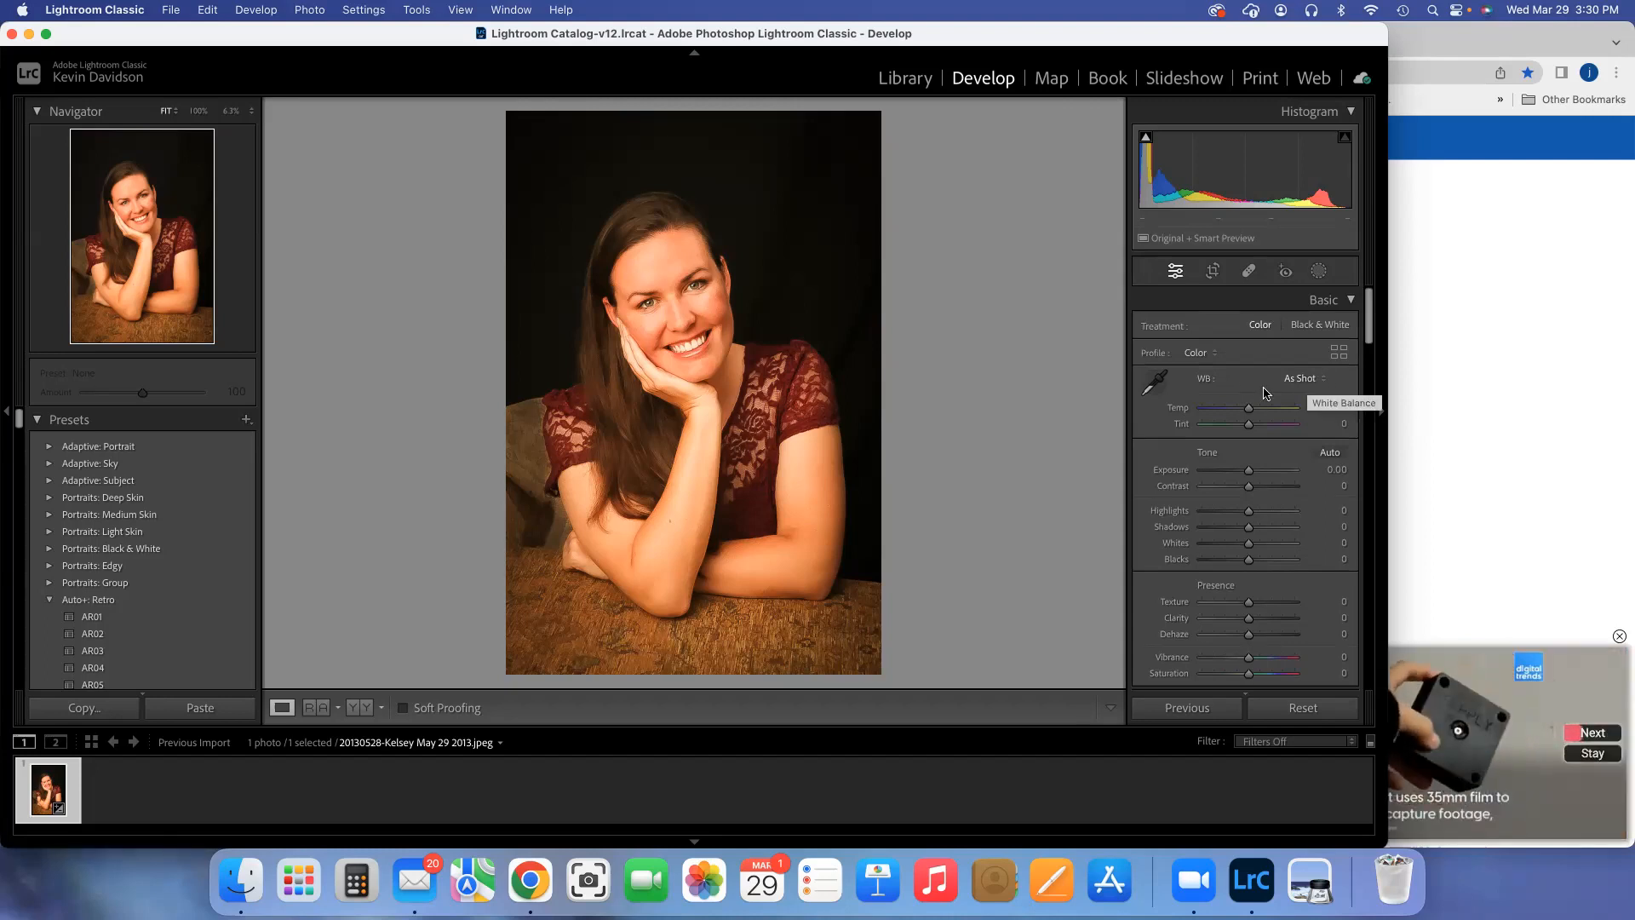
{"action": "left_click", "coordinate": [1248, 409]}
{"action": "left_click_drag", "start_coordinate": [1248, 409], "coordinate": [1237, 414]}
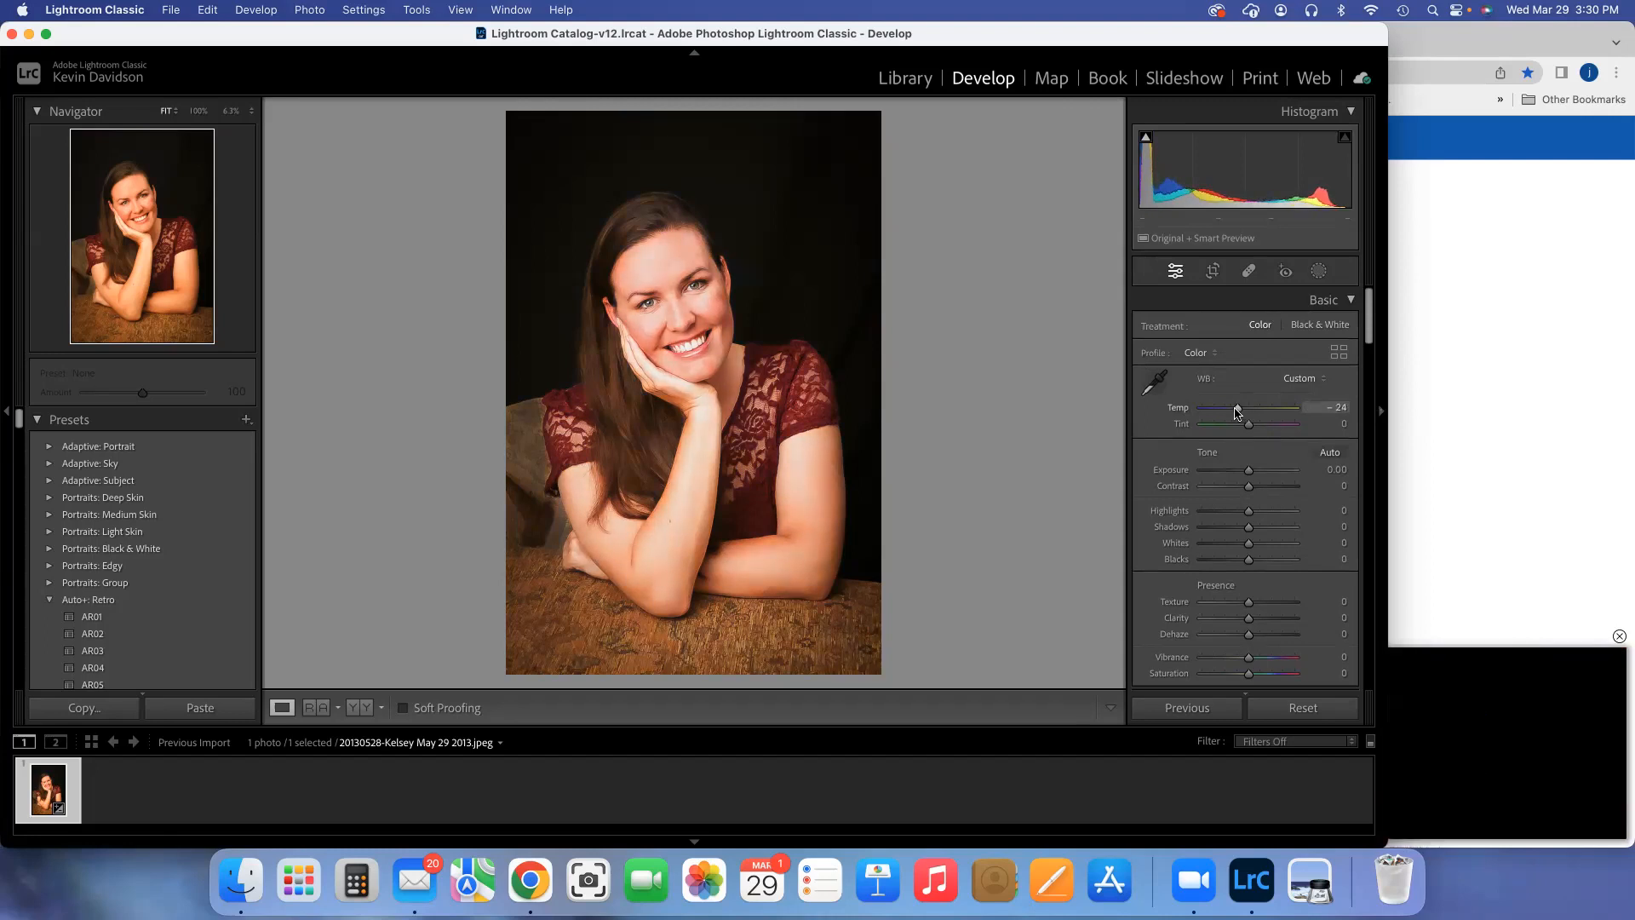
{"action": "left_click_drag", "start_coordinate": [1237, 412], "coordinate": [1239, 412]}
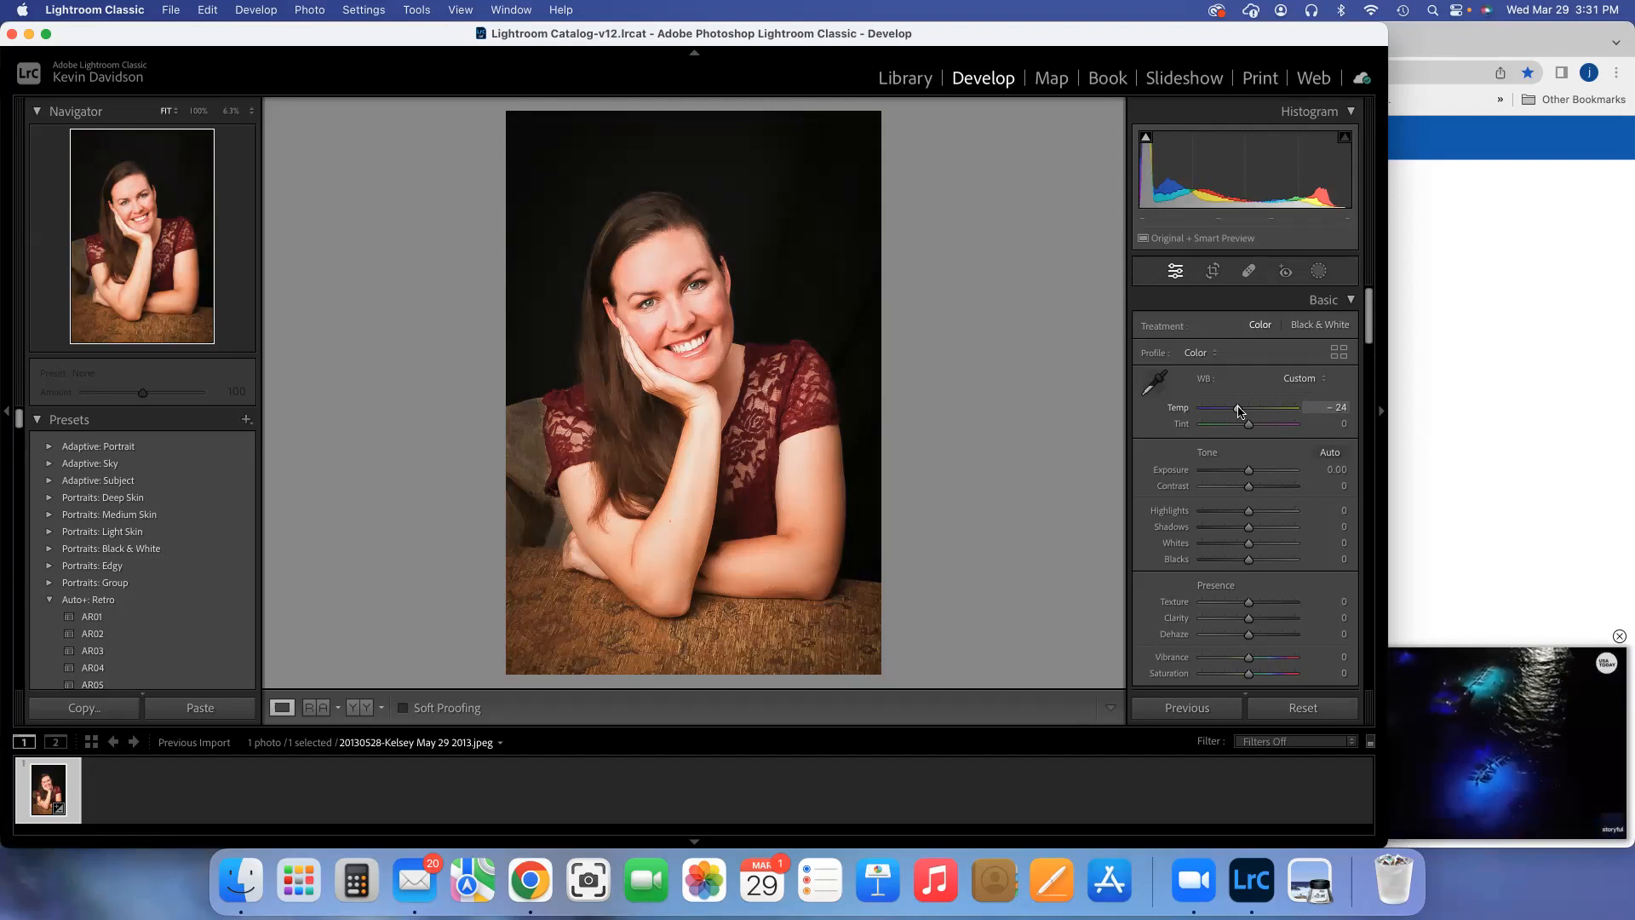
{"action": "mouse_move", "coordinate": [1239, 411]}
{"action": "left_mouse_down"}
{"action": "mouse_move", "coordinate": [1212, 413]}
{"action": "mouse_move", "coordinate": [1290, 413]}
{"action": "mouse_move", "coordinate": [1235, 415]}
{"action": "left_mouse_up"}
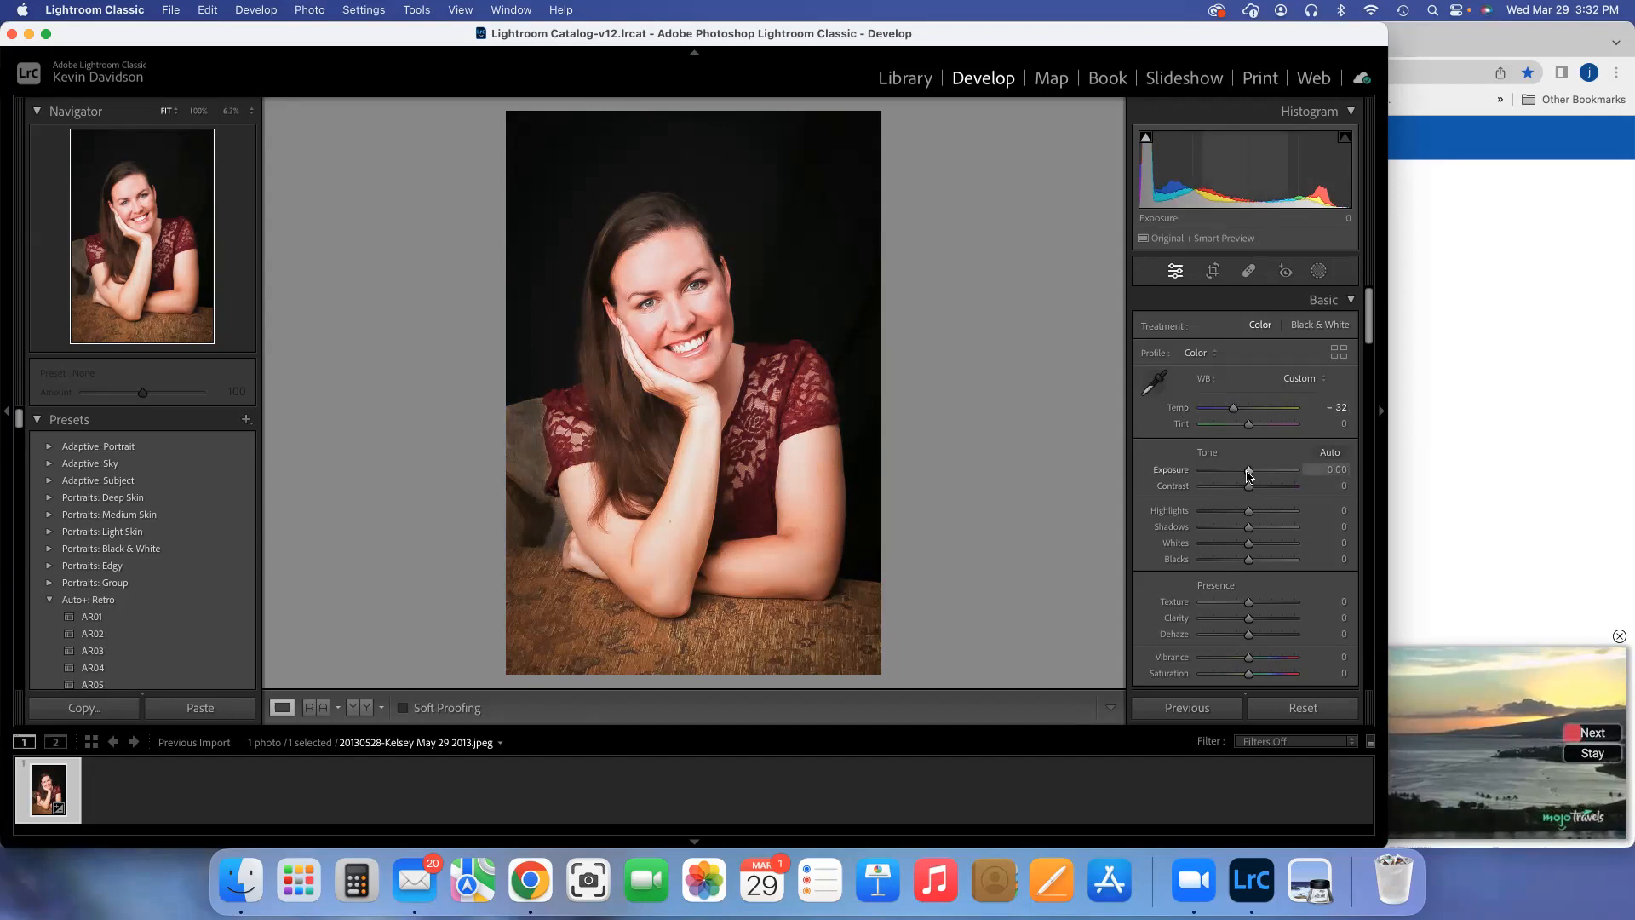
Try brightening and darkening the portrait between Exposure +1.85 and -2.10, settling on +0.65.
{"action": "mouse_move", "coordinate": [1249, 471]}
{"action": "left_mouse_down"}
{"action": "mouse_move", "coordinate": [1289, 477]}
{"action": "mouse_move", "coordinate": [1260, 479]}
{"action": "left_mouse_up"}
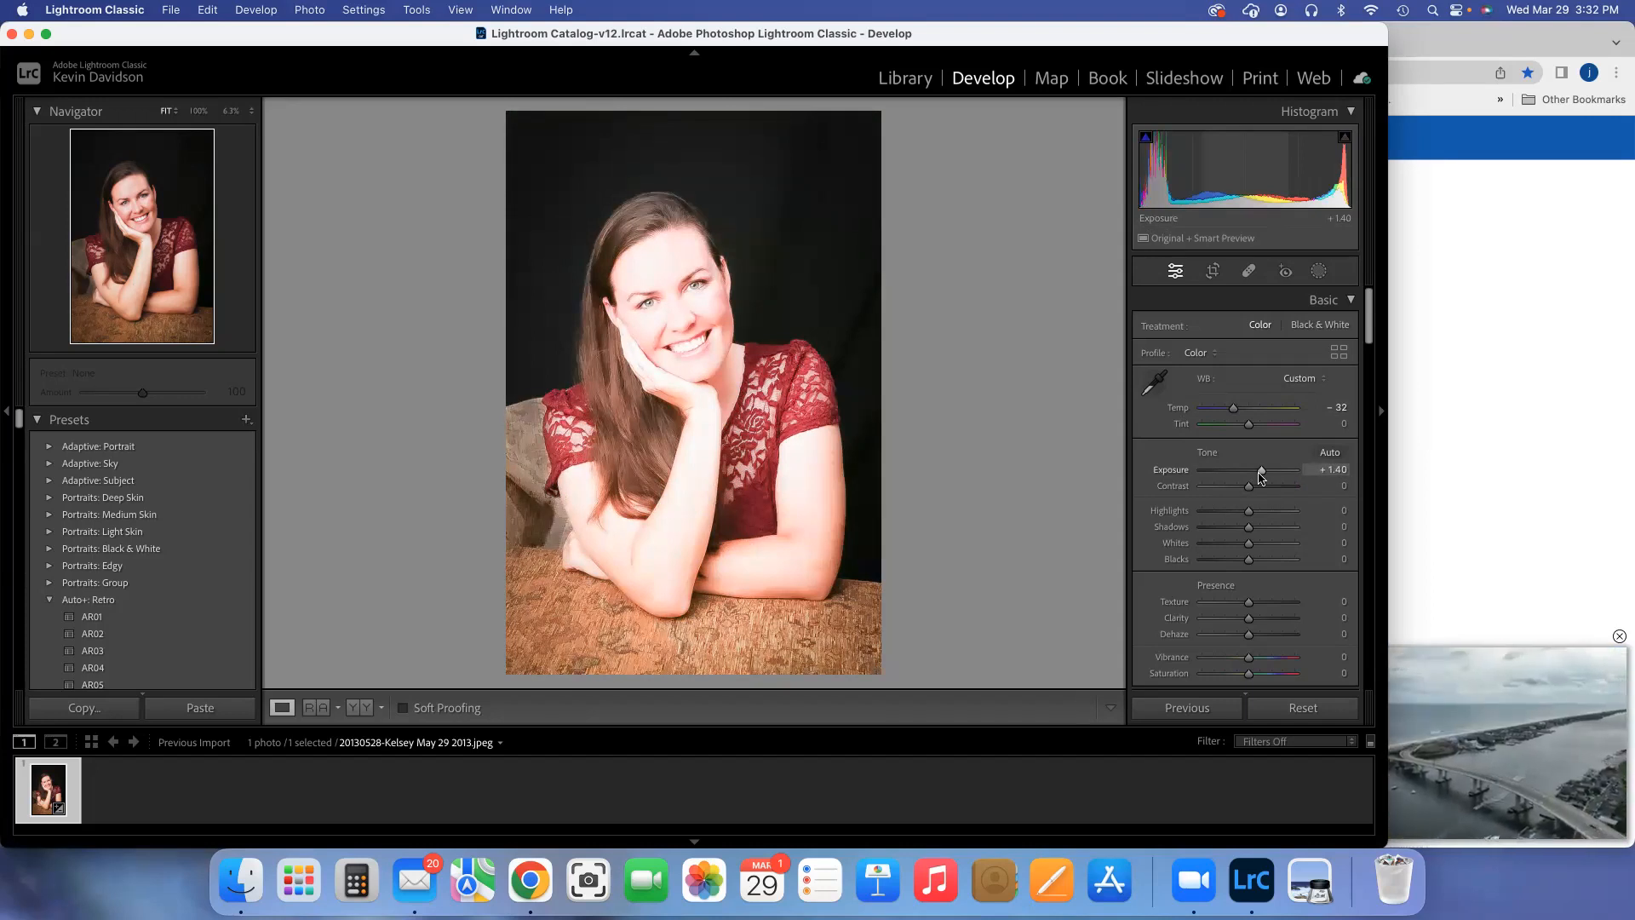
{"action": "left_click_drag", "start_coordinate": [1261, 479], "coordinate": [1265, 479]}
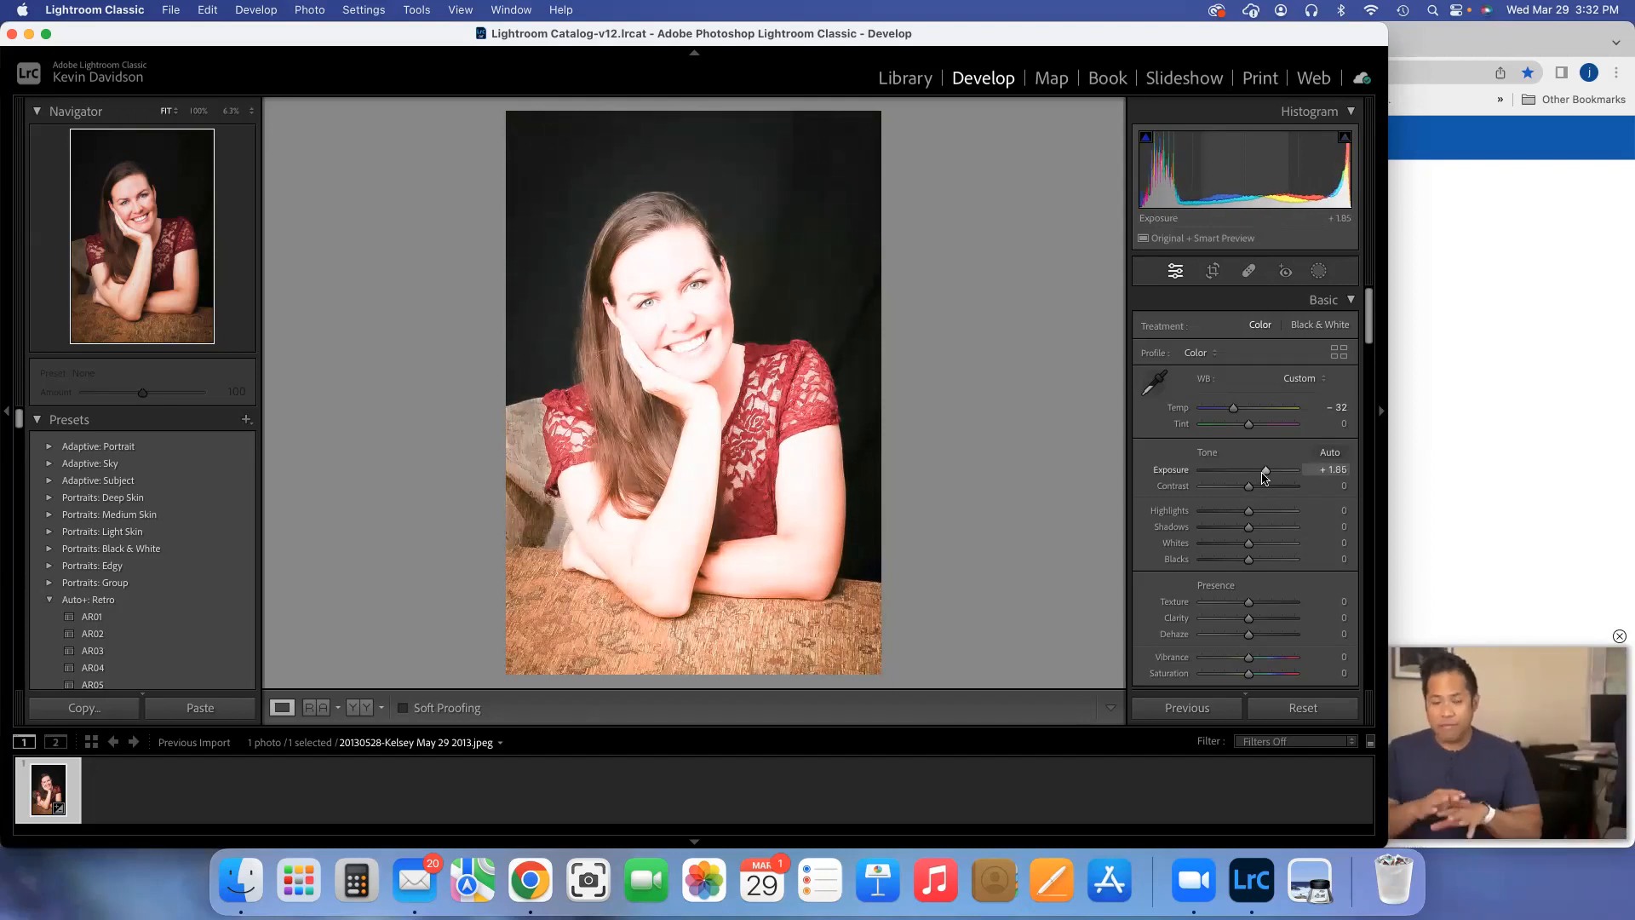
{"action": "left_click_drag", "start_coordinate": [1265, 476], "coordinate": [1229, 475]}
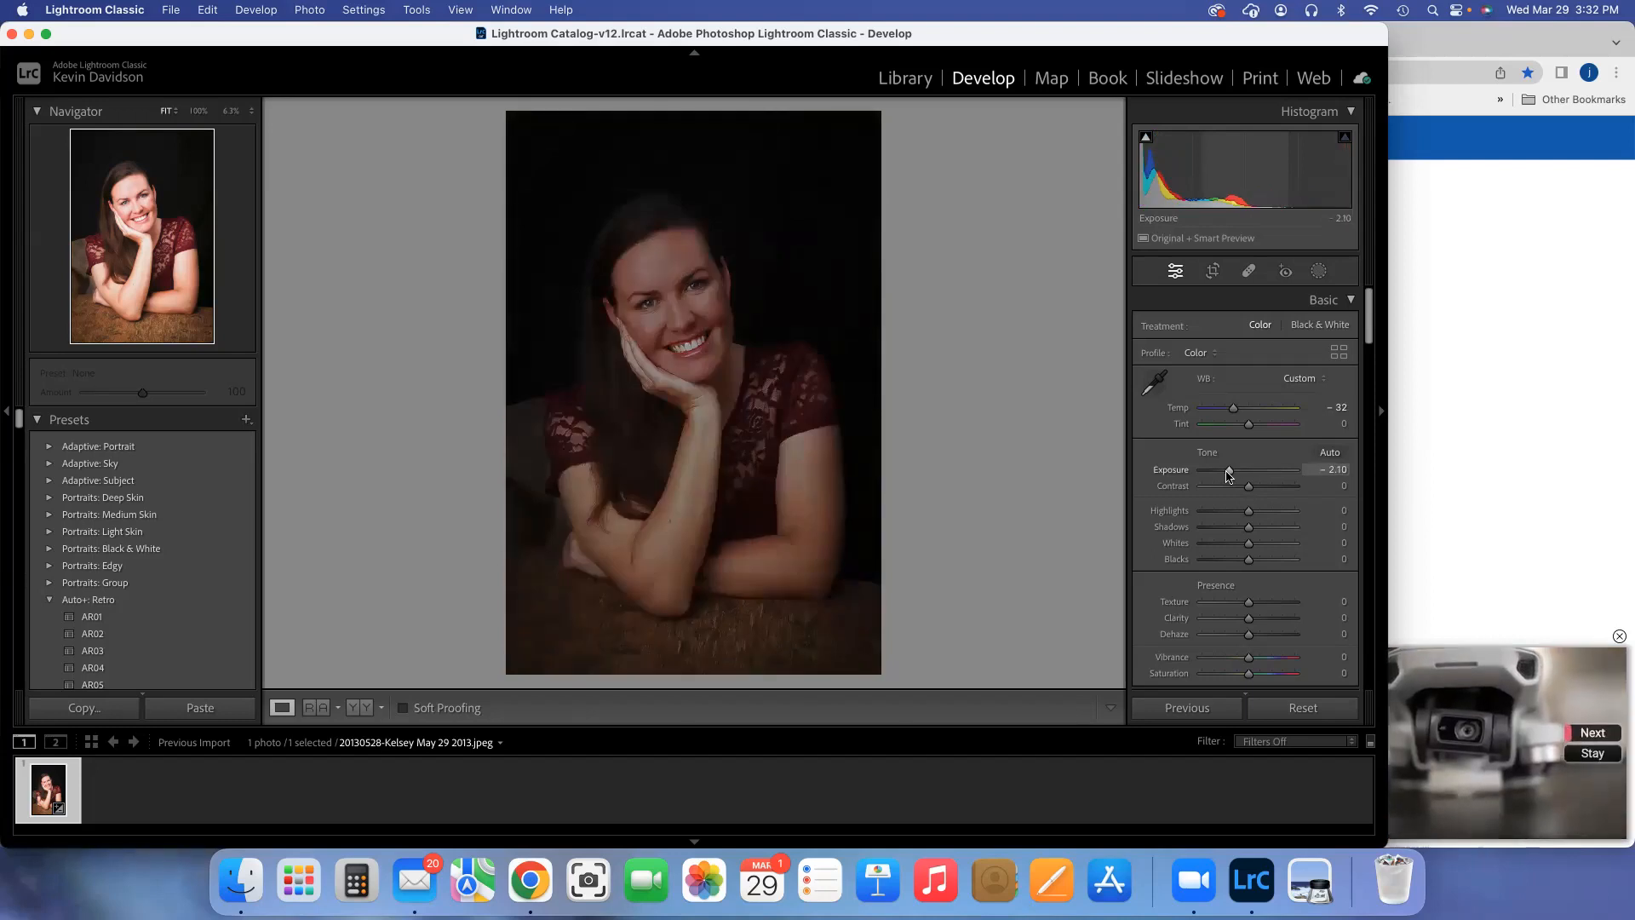
{"action": "left_click_drag", "start_coordinate": [1229, 475], "coordinate": [1253, 473]}
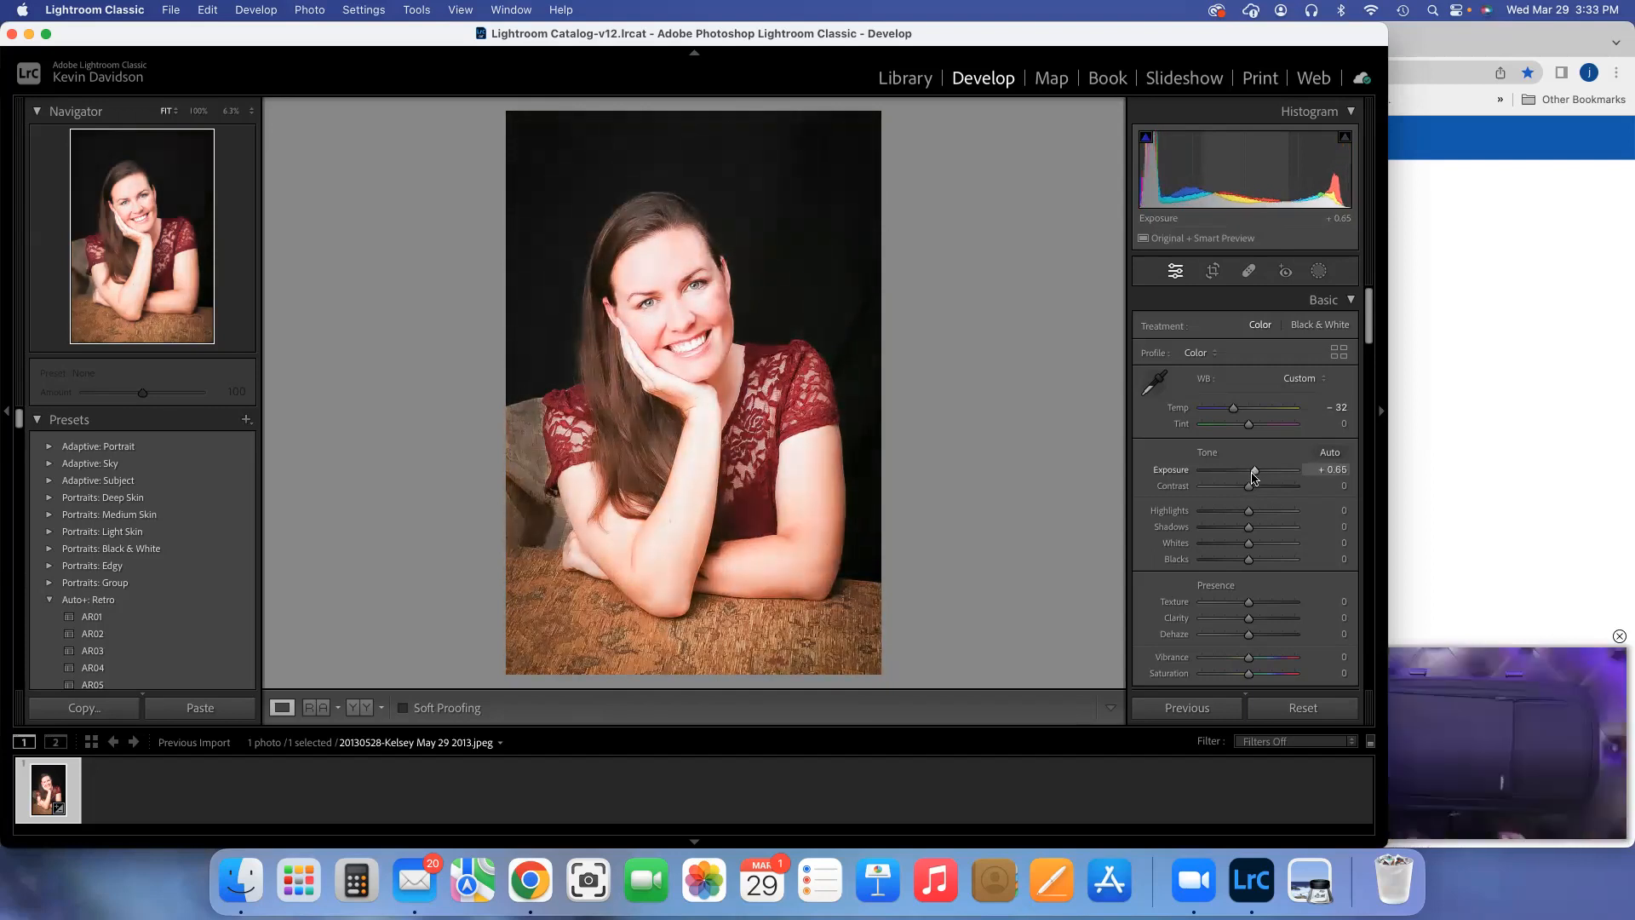
Try tone adjustments on the portrait with Contrast -2, Highlights -79 and Shadows +67.
{"action": "left_click_drag", "start_coordinate": [1250, 489], "coordinate": [1204, 514]}
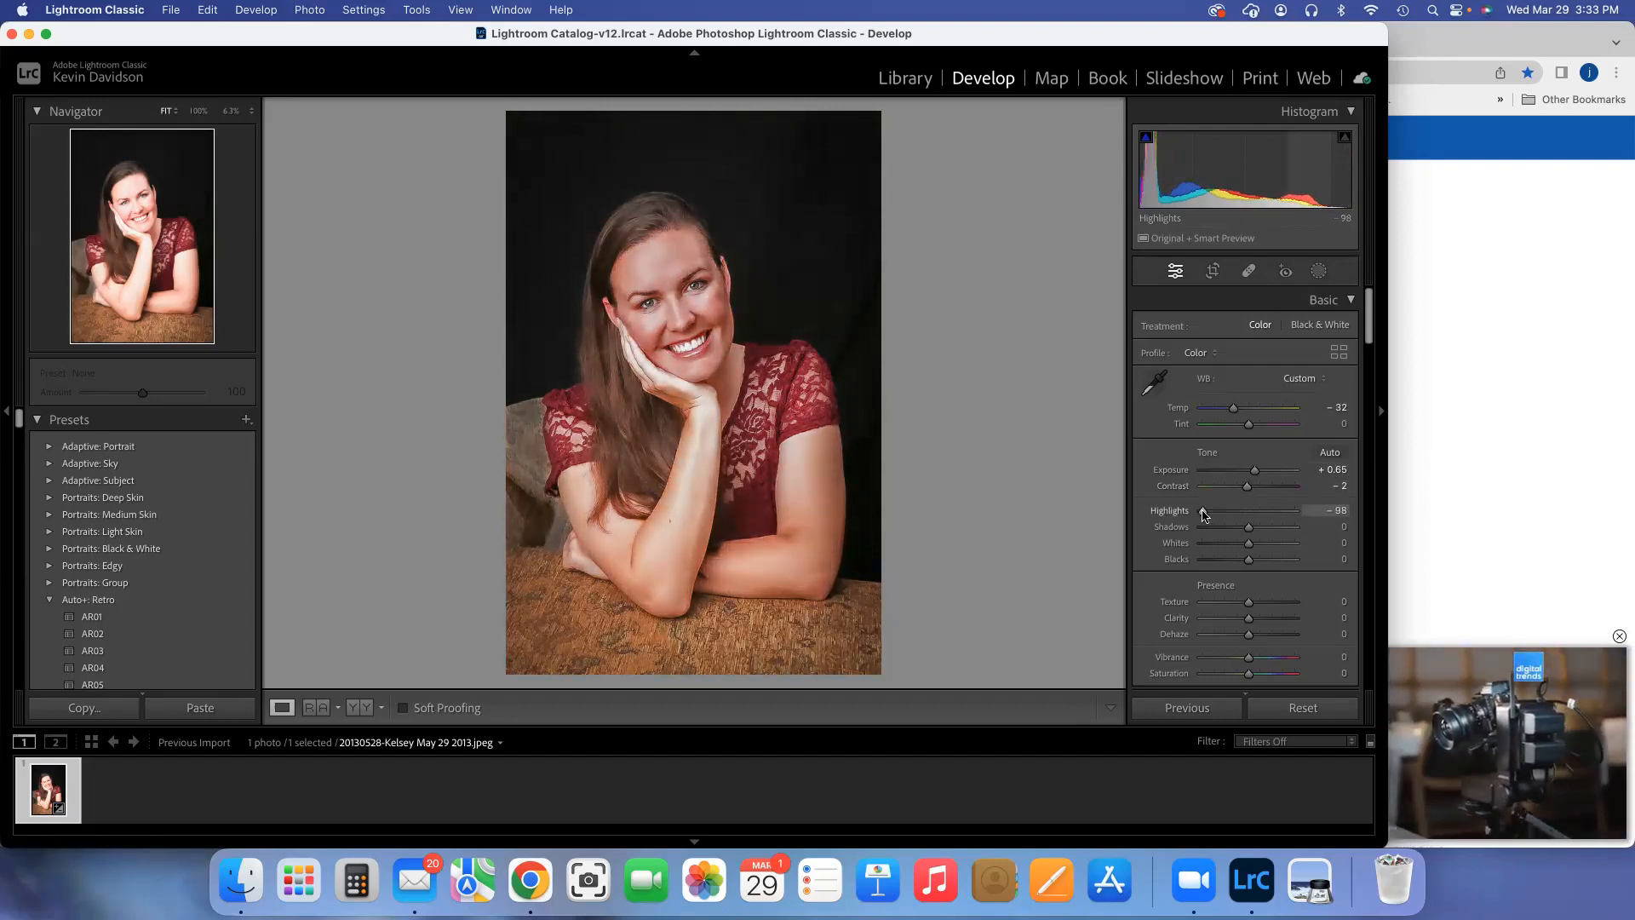
{"action": "left_click_drag", "start_coordinate": [1203, 514], "coordinate": [1205, 514]}
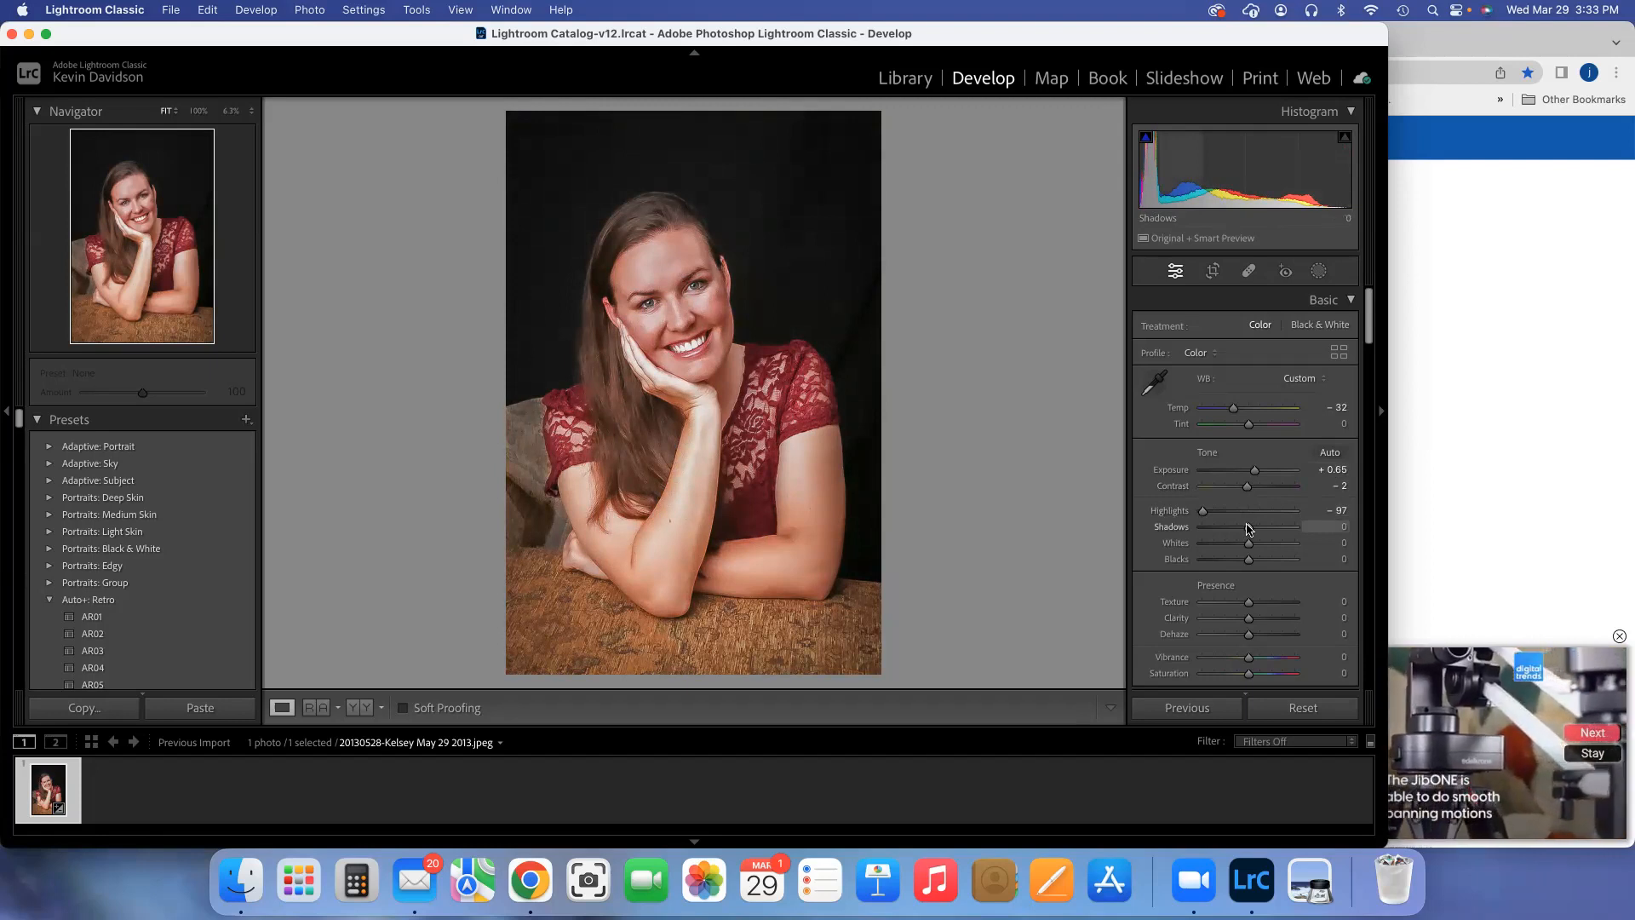
{"action": "left_click_drag", "start_coordinate": [1246, 528], "coordinate": [1198, 529]}
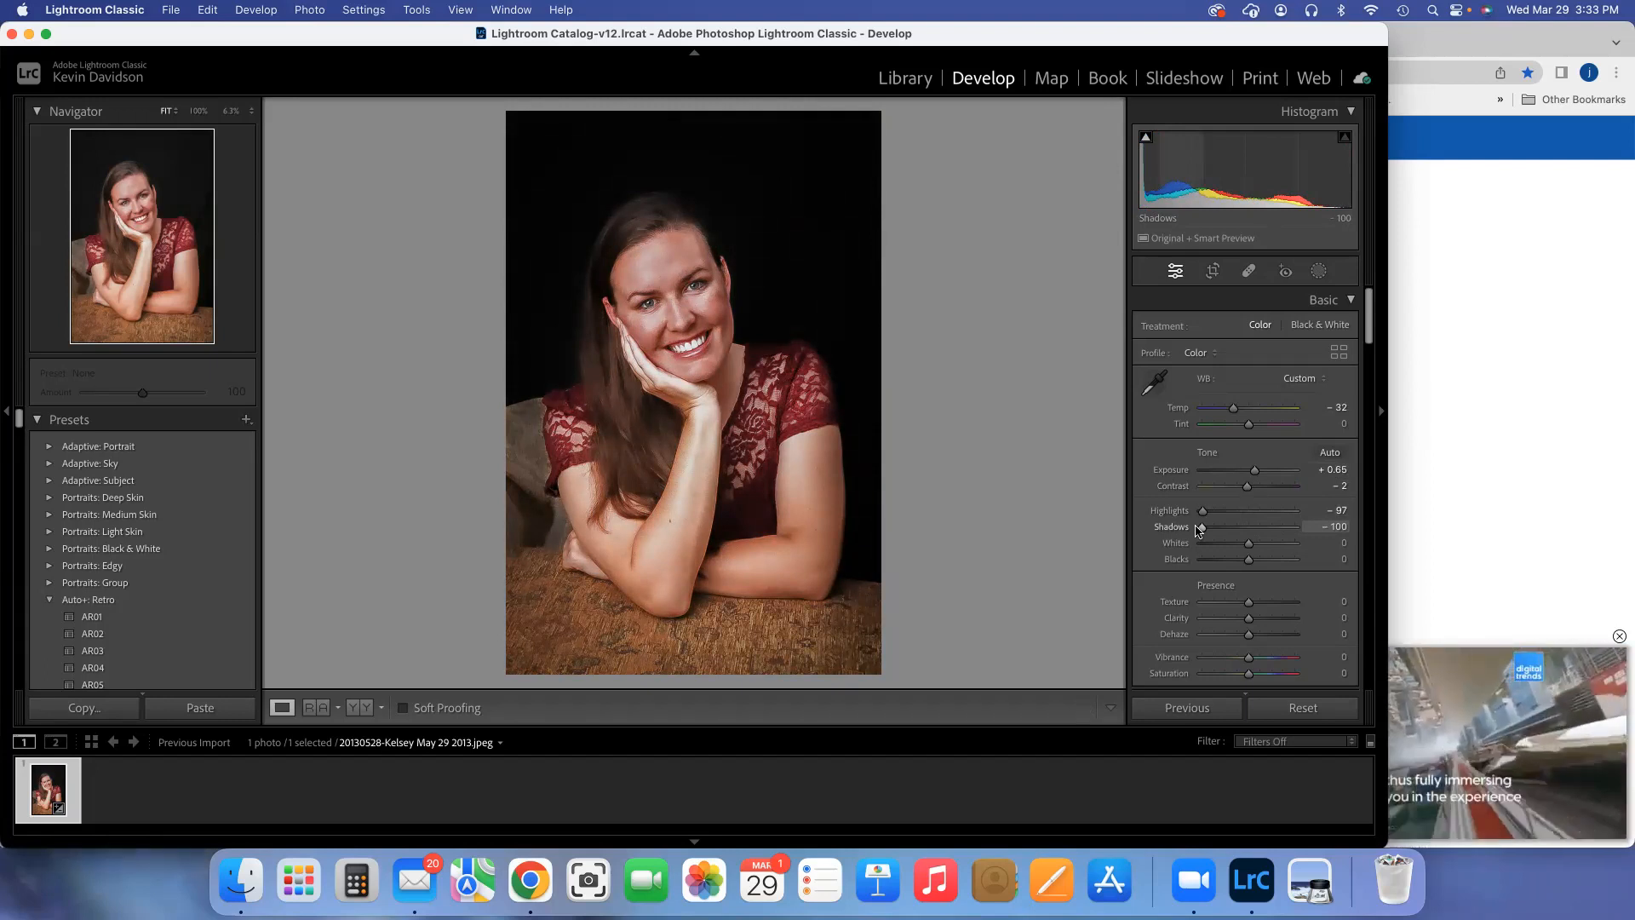
{"action": "left_click_drag", "start_coordinate": [1201, 530], "coordinate": [1301, 533]}
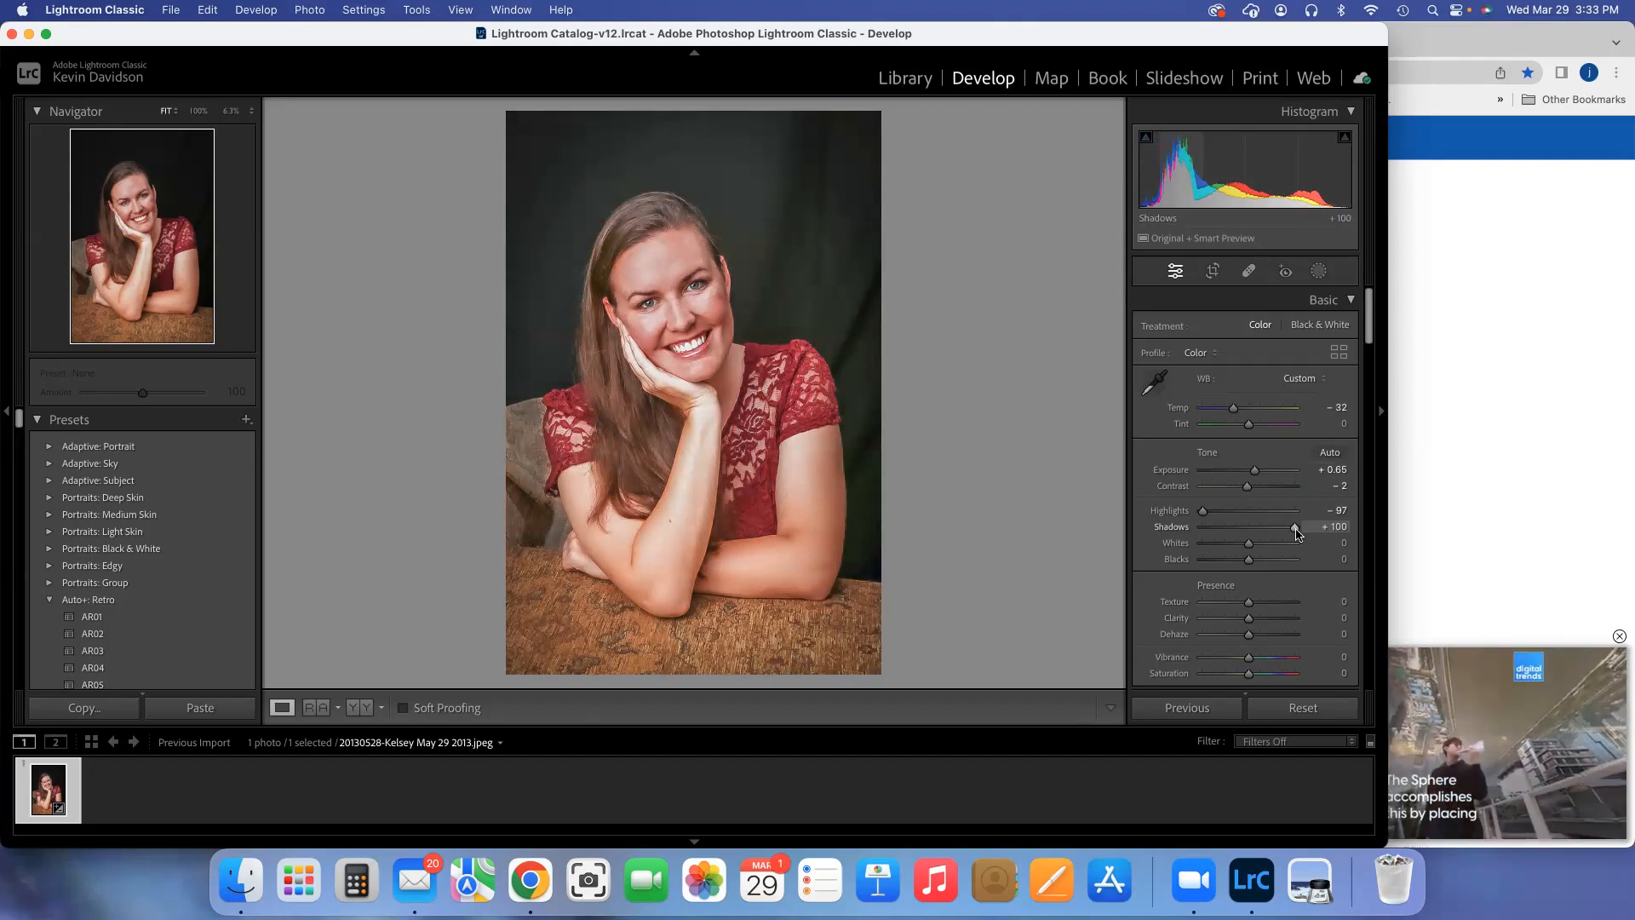
{"action": "left_click_drag", "start_coordinate": [1295, 527], "coordinate": [1277, 528]}
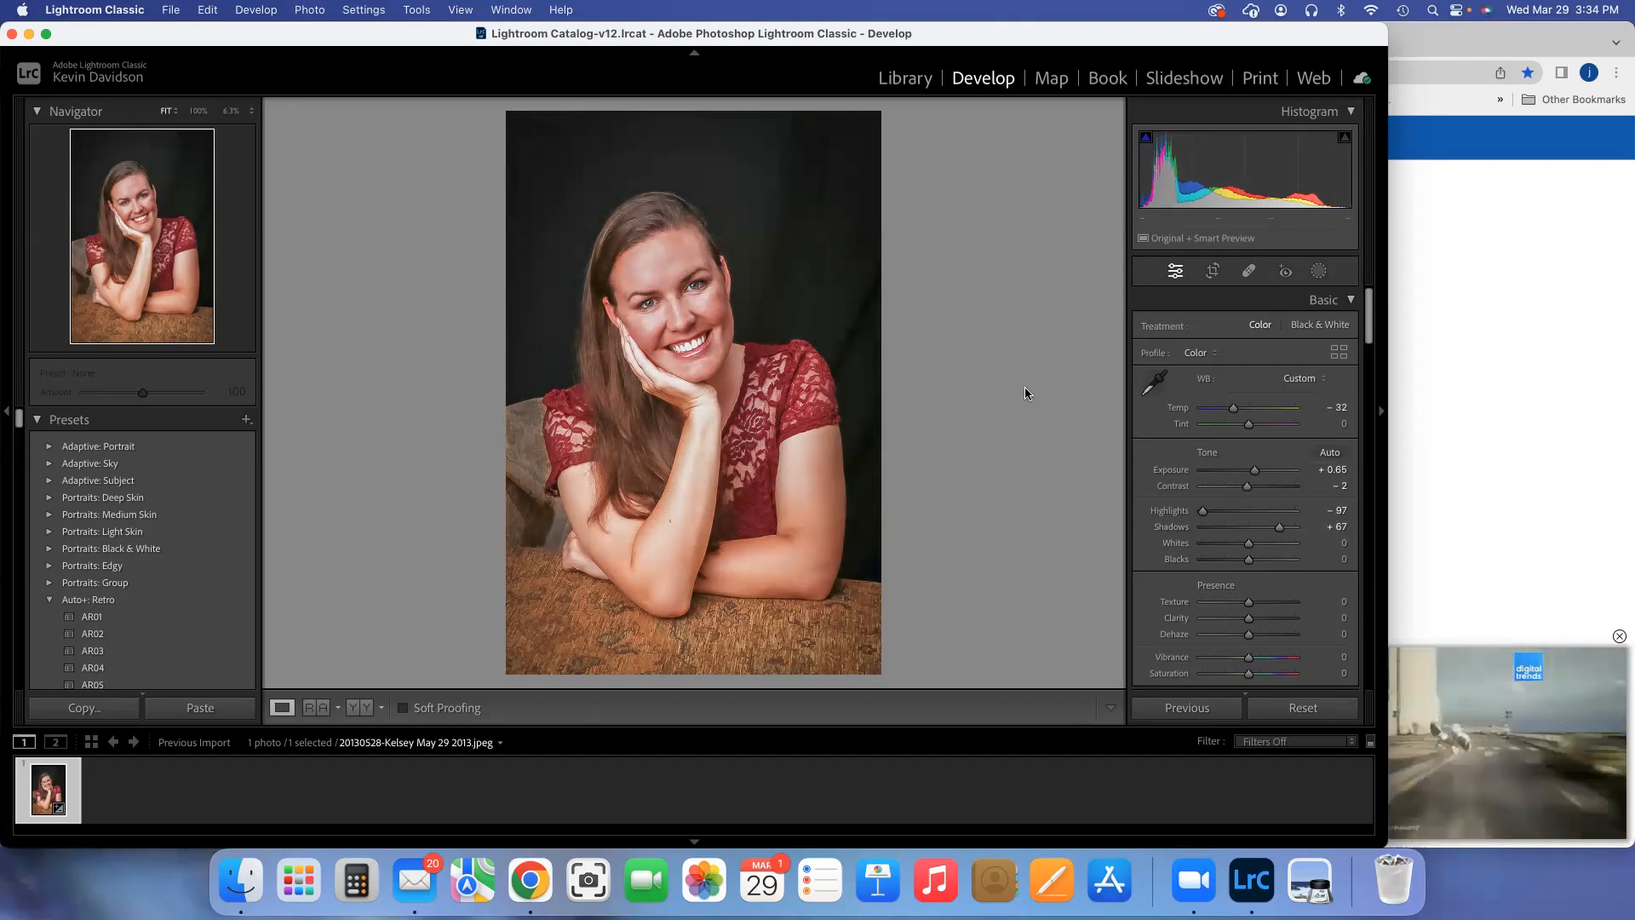
{"action": "left_click_drag", "start_coordinate": [1202, 511], "coordinate": [1210, 516]}
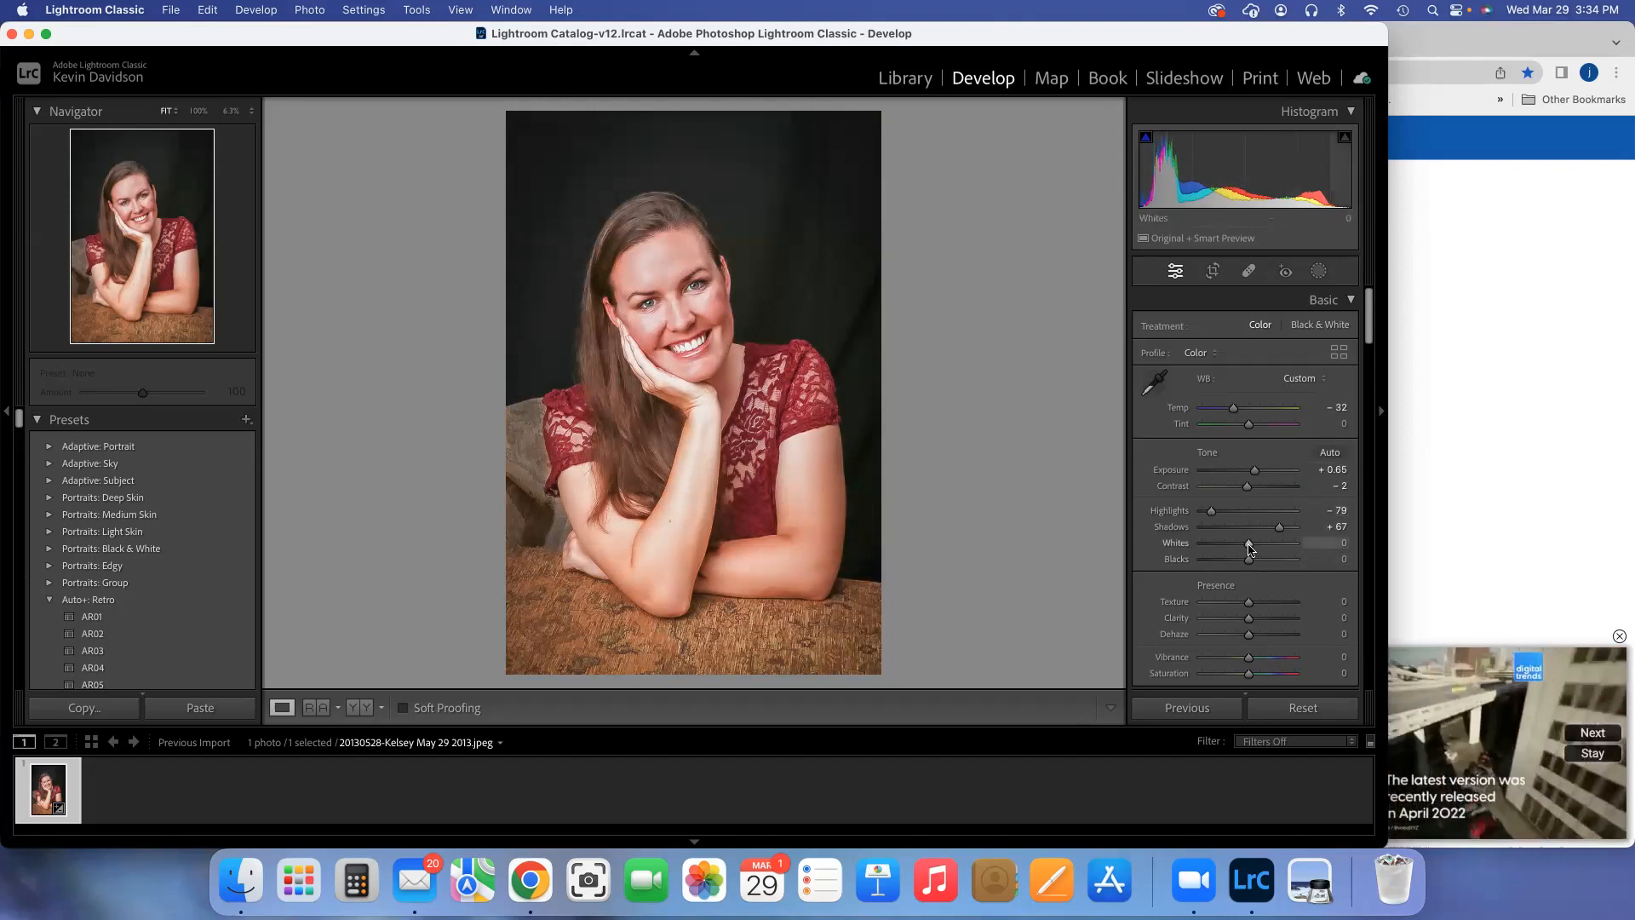
Try Whites at -17 and both extremes of Blacks, settling on Blacks +14.
{"action": "left_click_drag", "start_coordinate": [1249, 549], "coordinate": [1295, 564]}
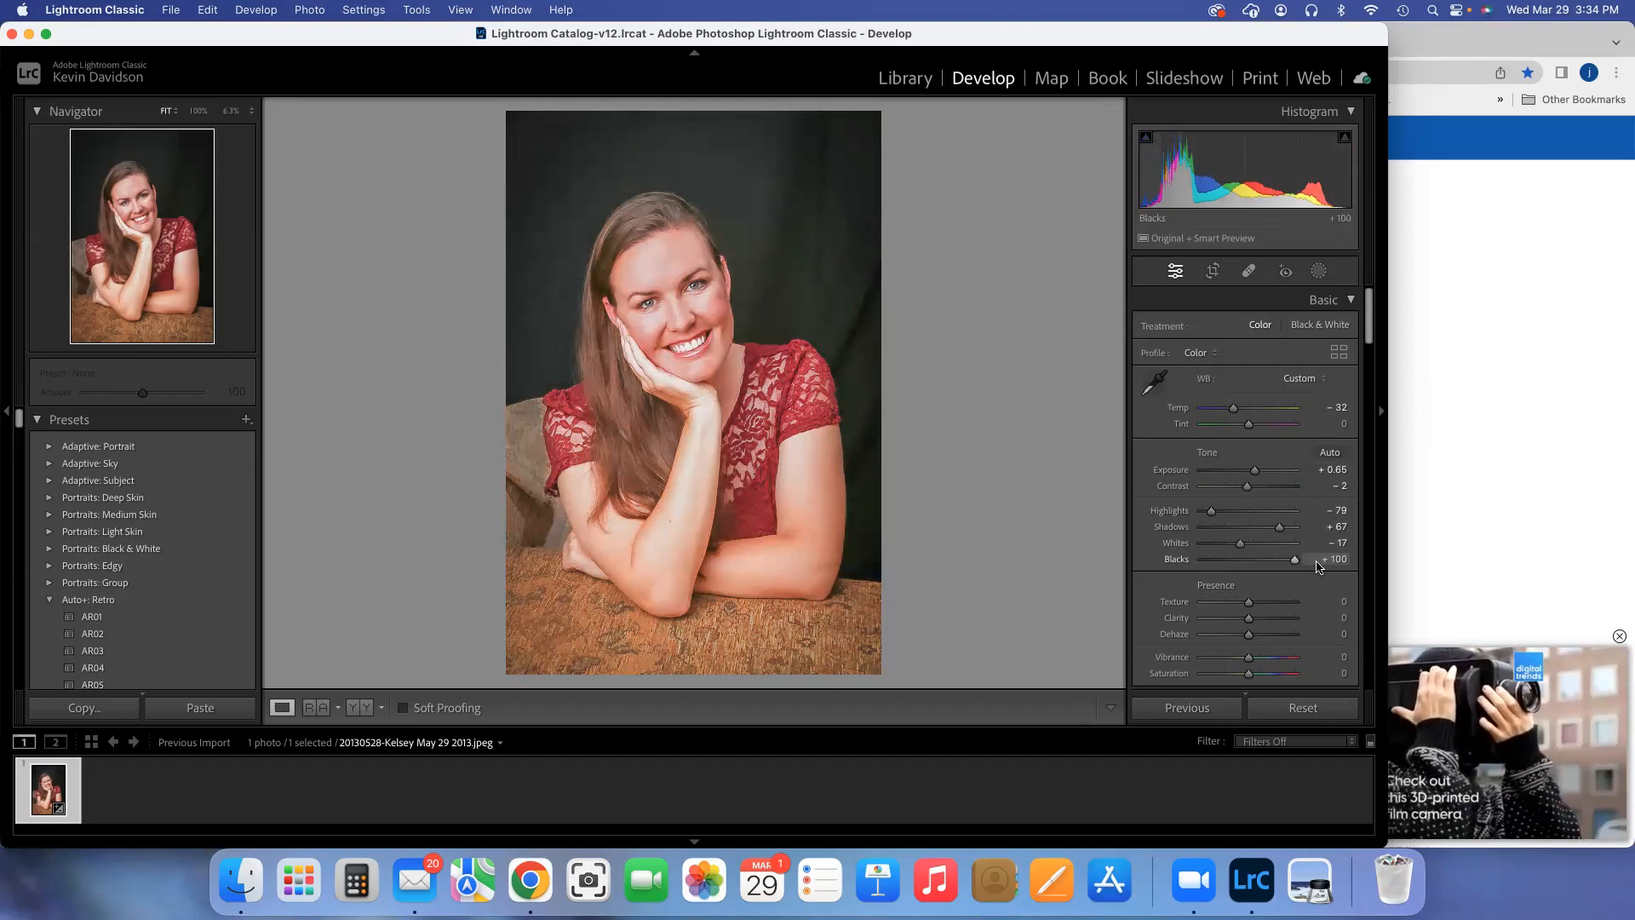
{"action": "left_click_drag", "start_coordinate": [1293, 562], "coordinate": [1183, 566]}
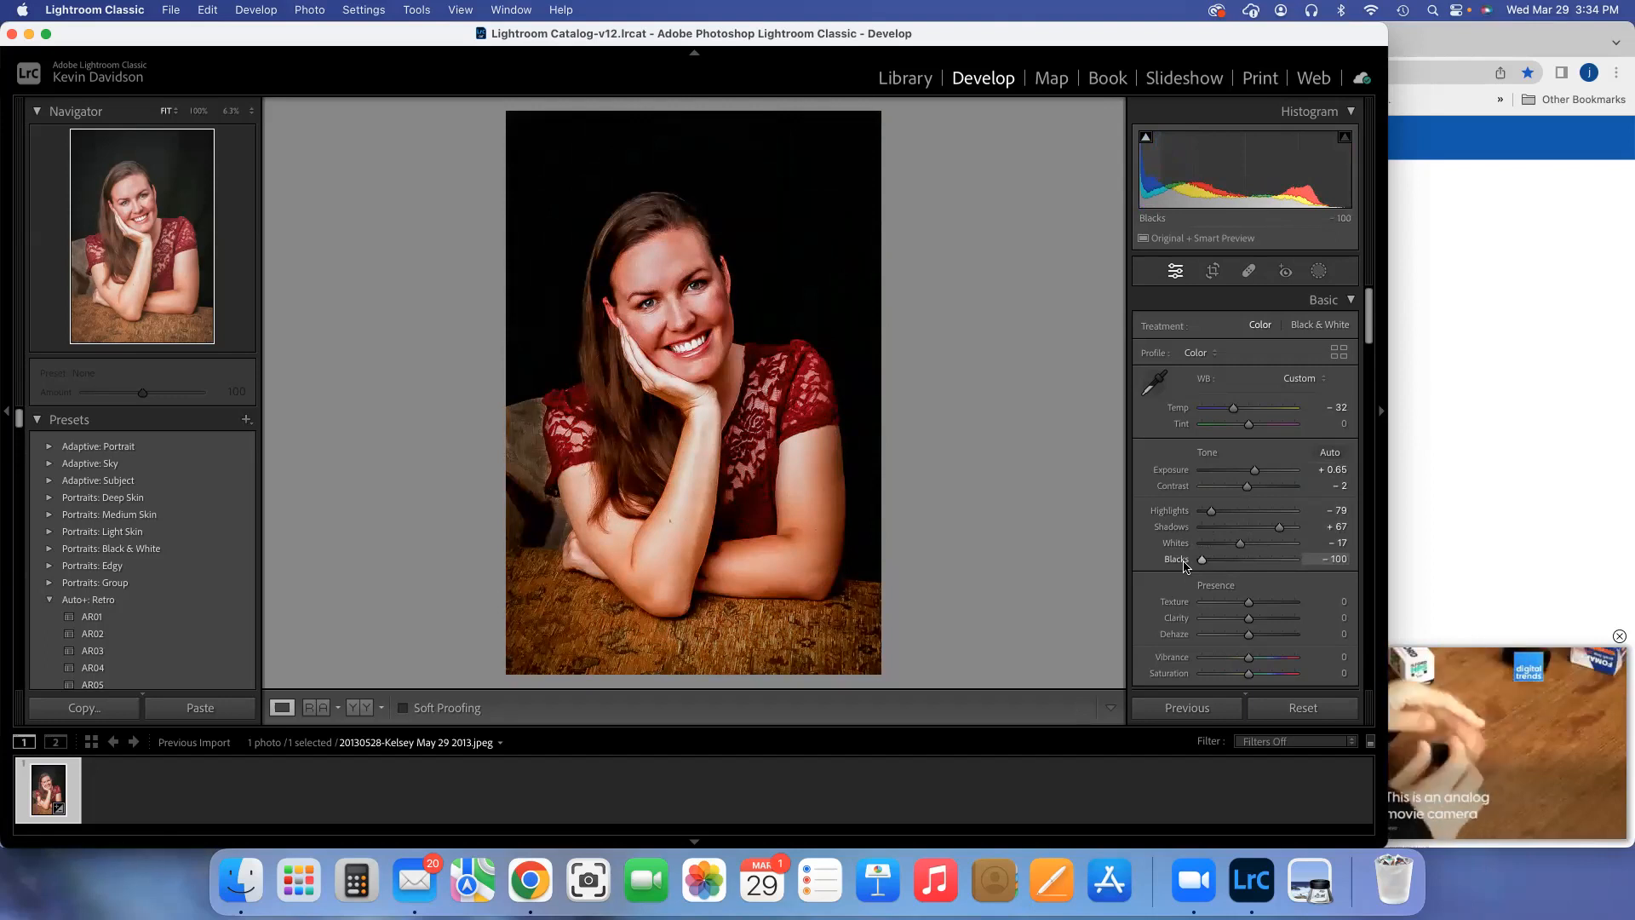
{"action": "left_click_drag", "start_coordinate": [1202, 565], "coordinate": [1253, 569]}
Reset Exposure, Contrast, Highlights, Shadows, Whites and Blacks to their default values.
{"action": "scroll", "coordinate": [1171, 583], "scroll_direction": "down", "scroll_amount": 2}
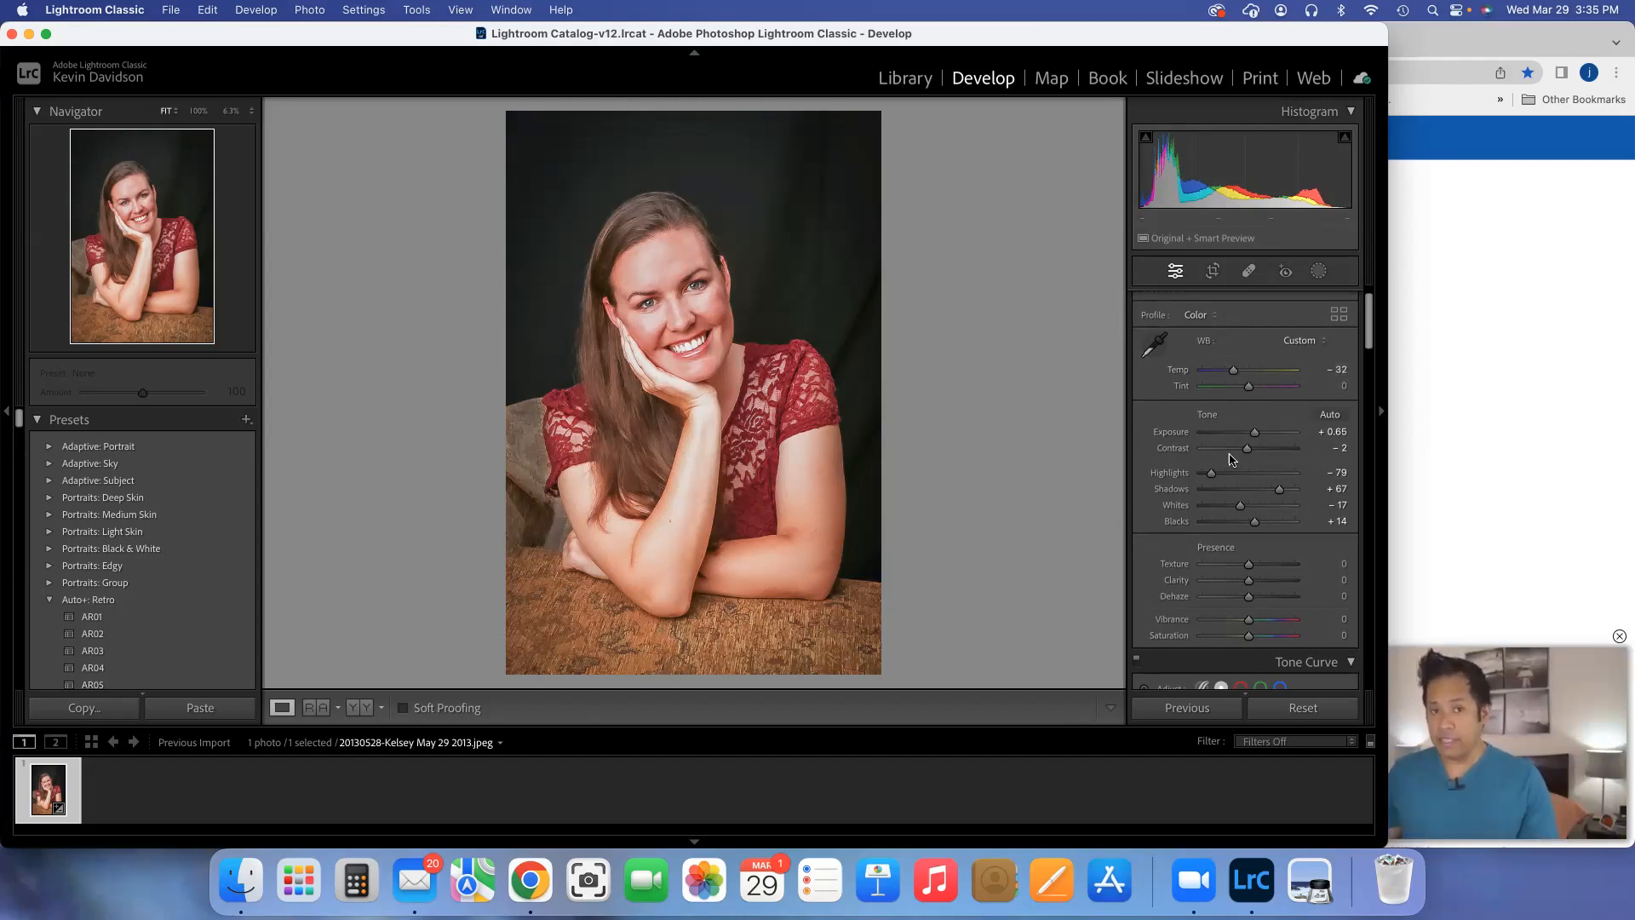
{"action": "double_click", "coordinate": [1172, 434]}
{"action": "double_click", "coordinate": [1174, 450]}
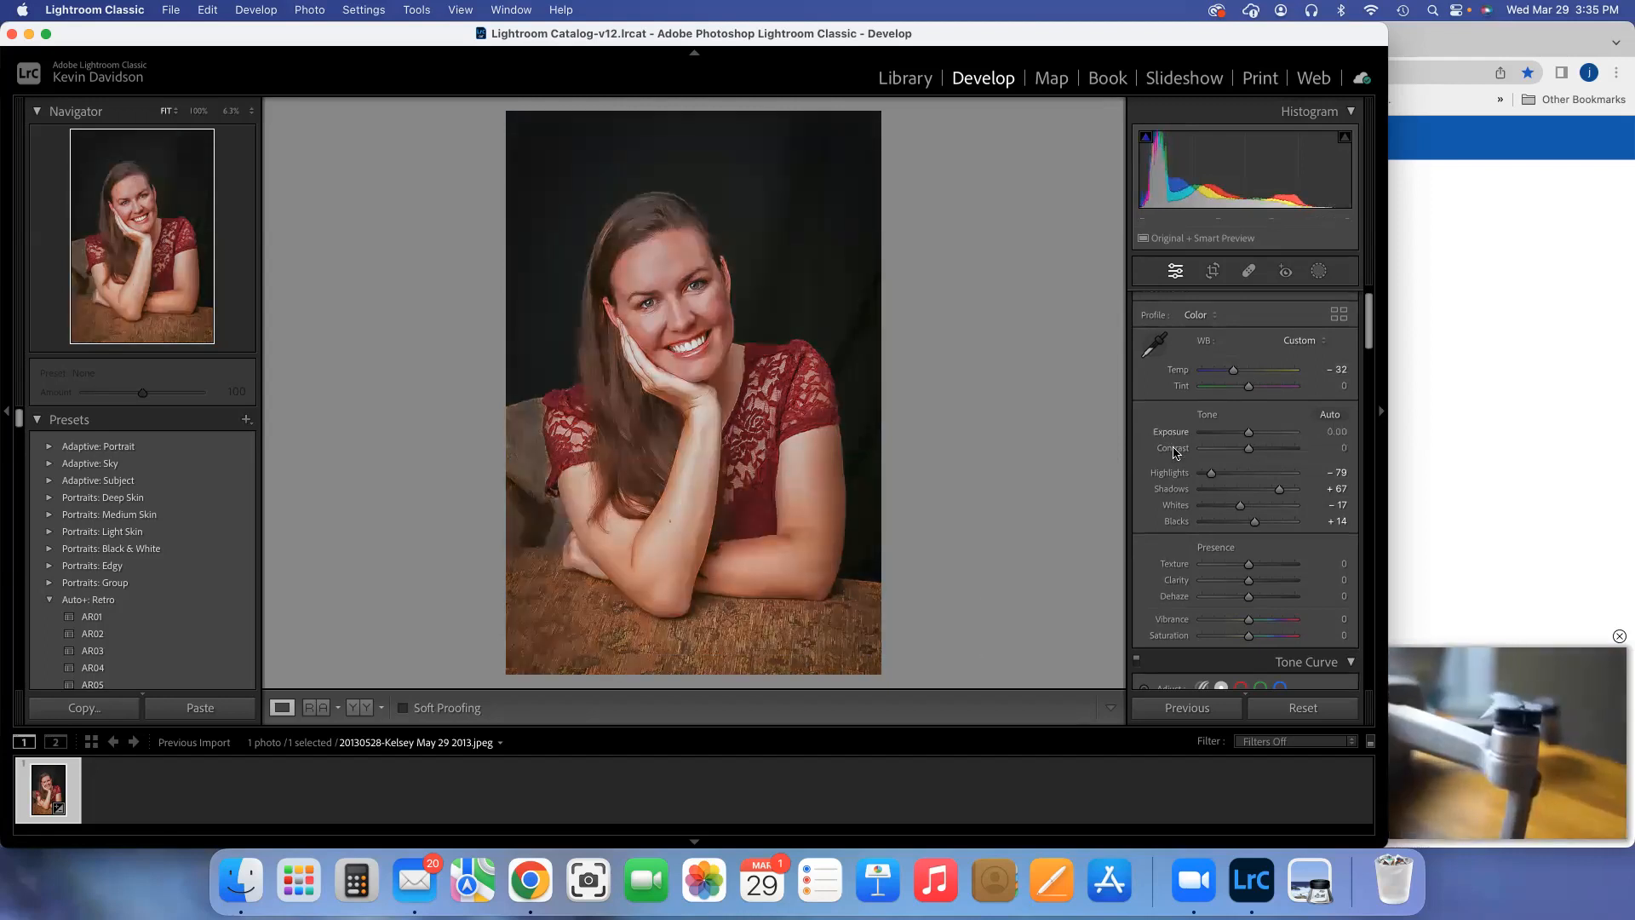
{"action": "double_click", "coordinate": [1169, 475]}
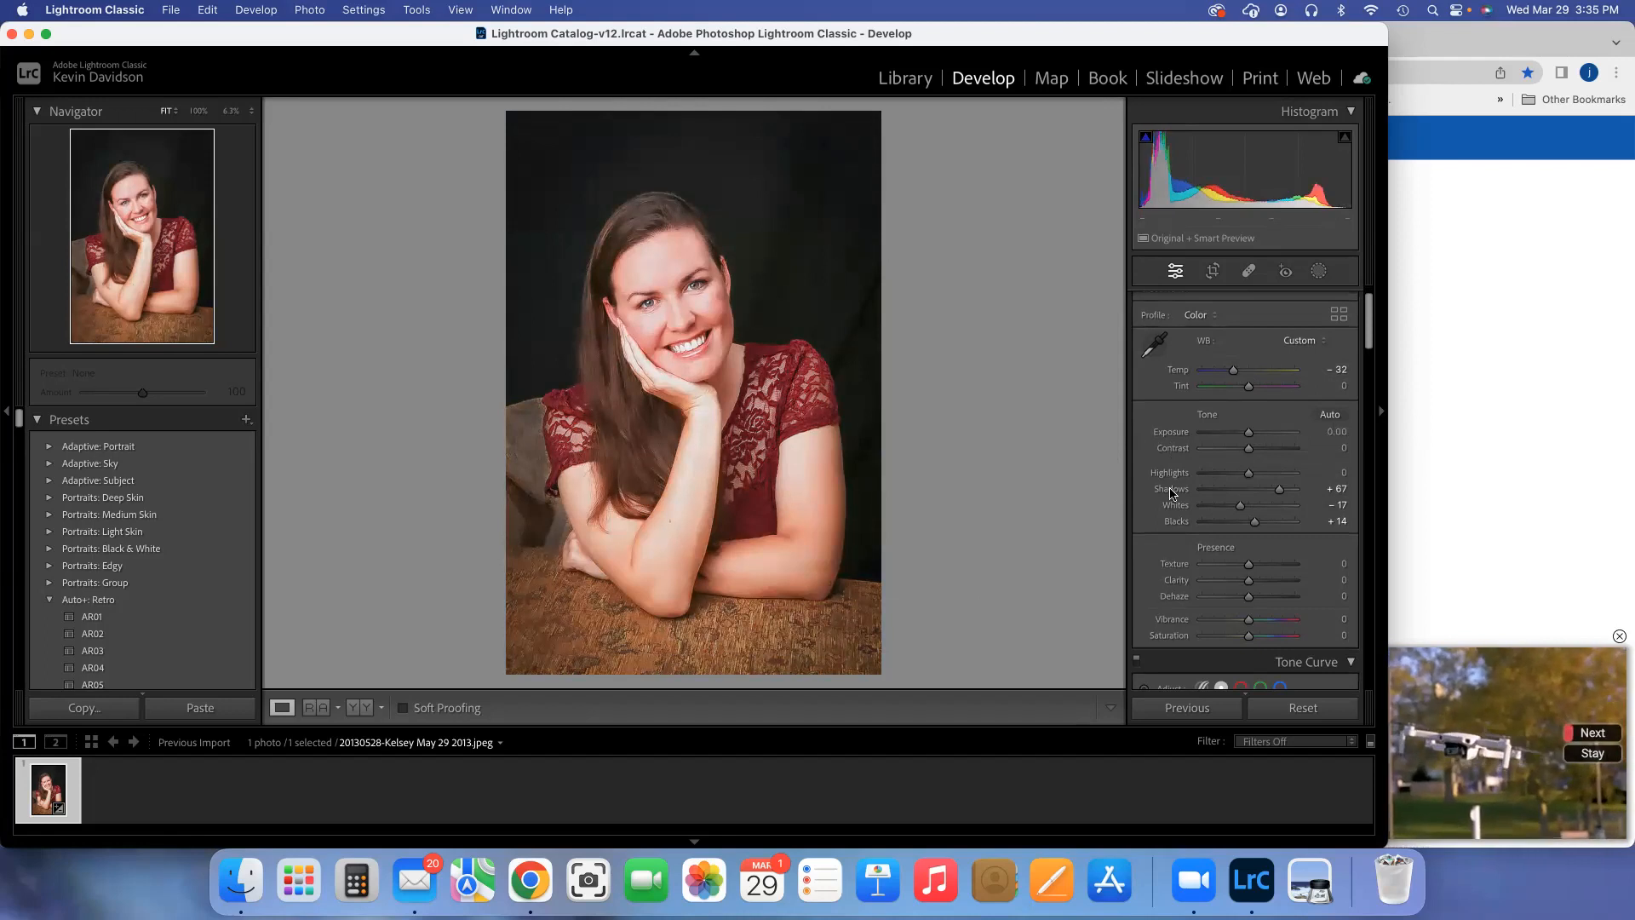
{"action": "left_click", "coordinate": [1171, 490]}
{"action": "double_click", "coordinate": [1172, 490]}
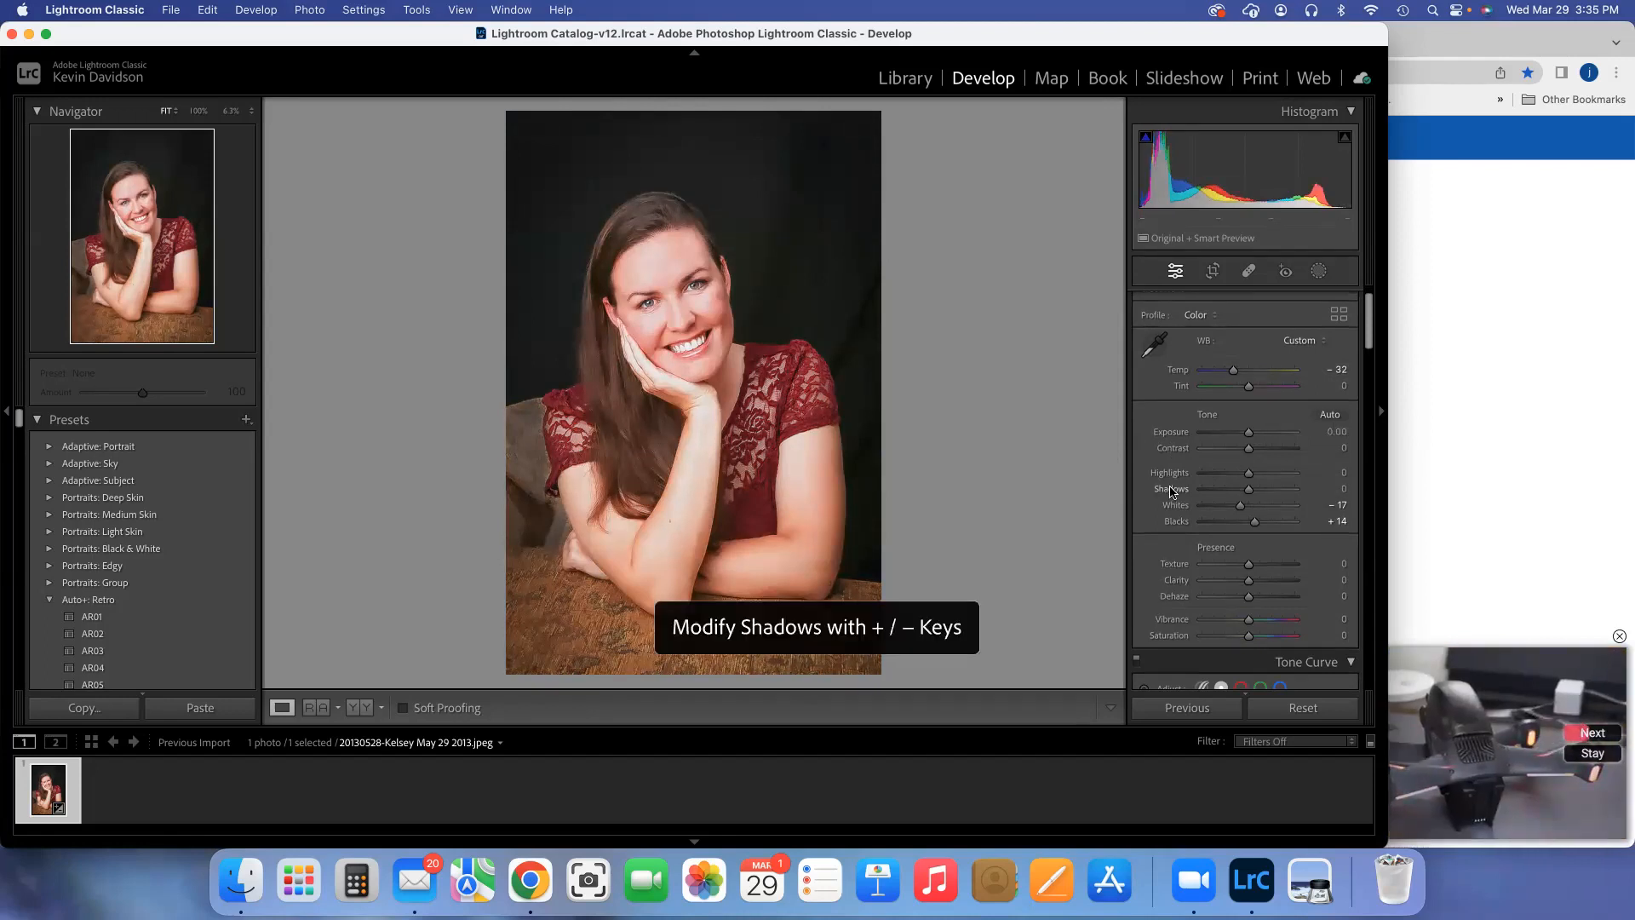
{"action": "double_click", "coordinate": [1175, 506]}
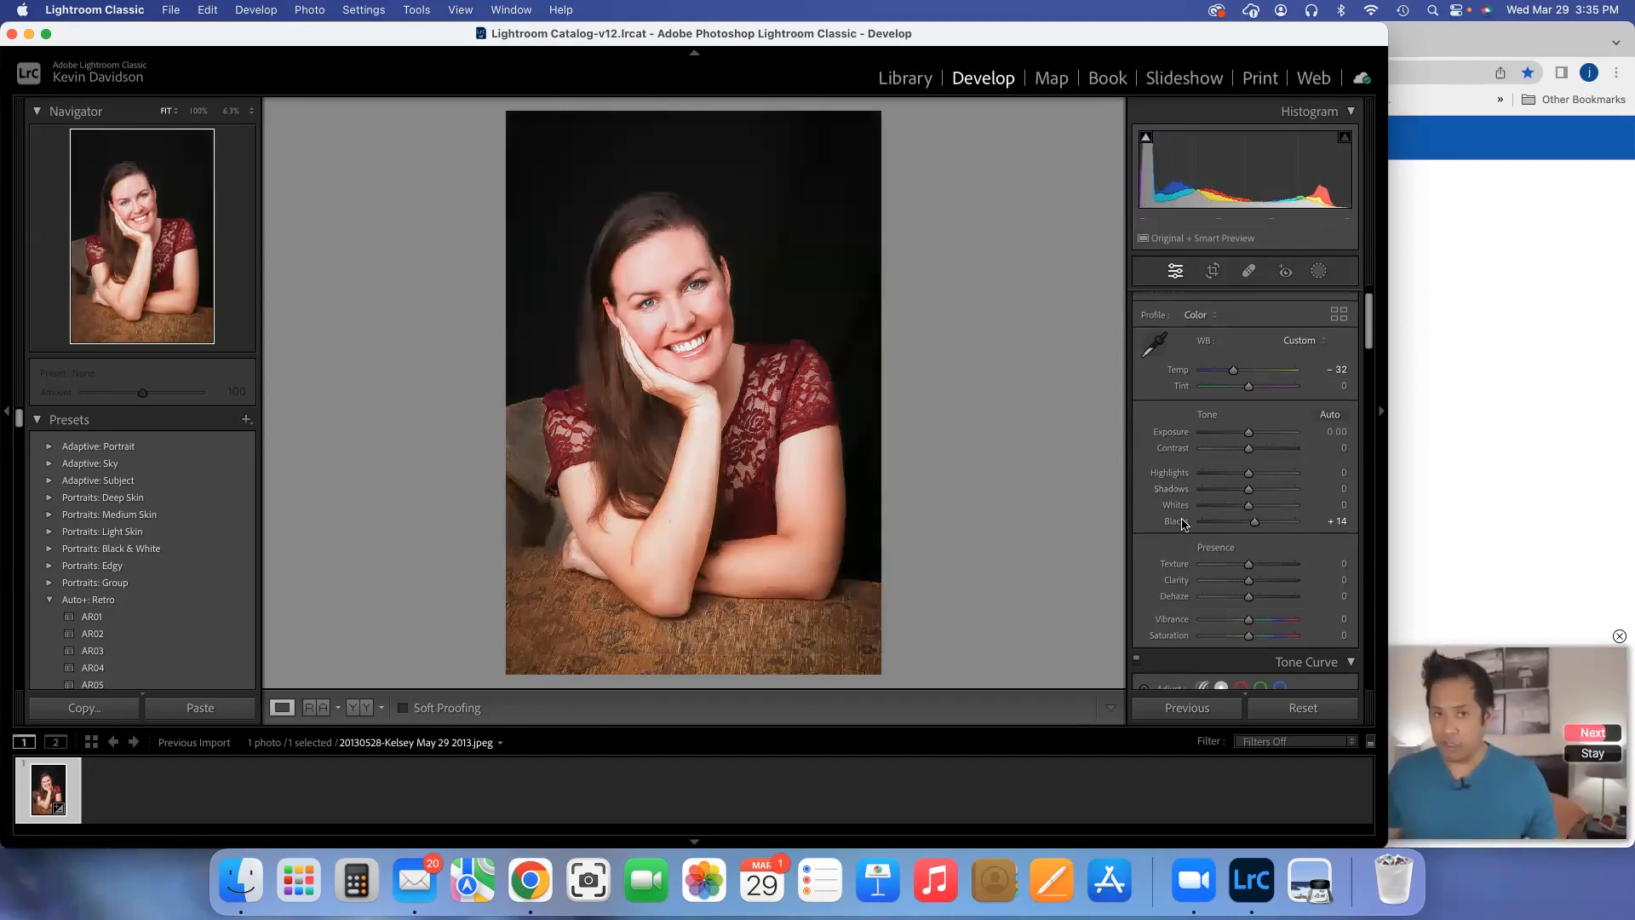
{"action": "double_click", "coordinate": [1176, 523]}
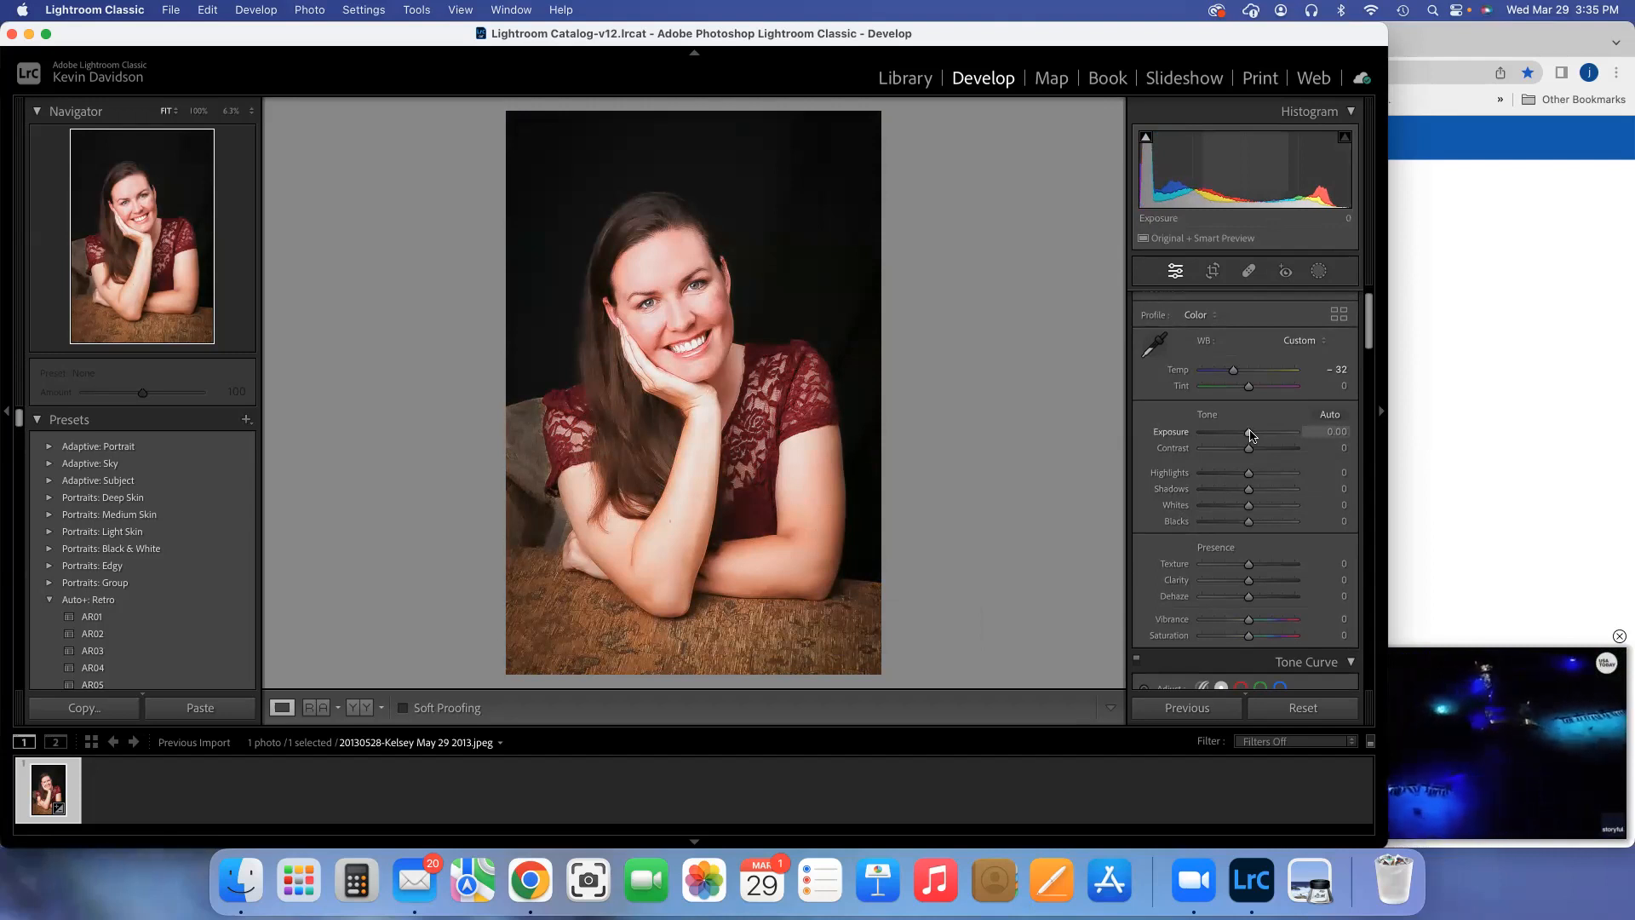
Darken the portrait by setting Exposure to -0.70 and reduce Contrast to -35.
{"action": "left_click_drag", "start_coordinate": [1249, 434], "coordinate": [1242, 436]}
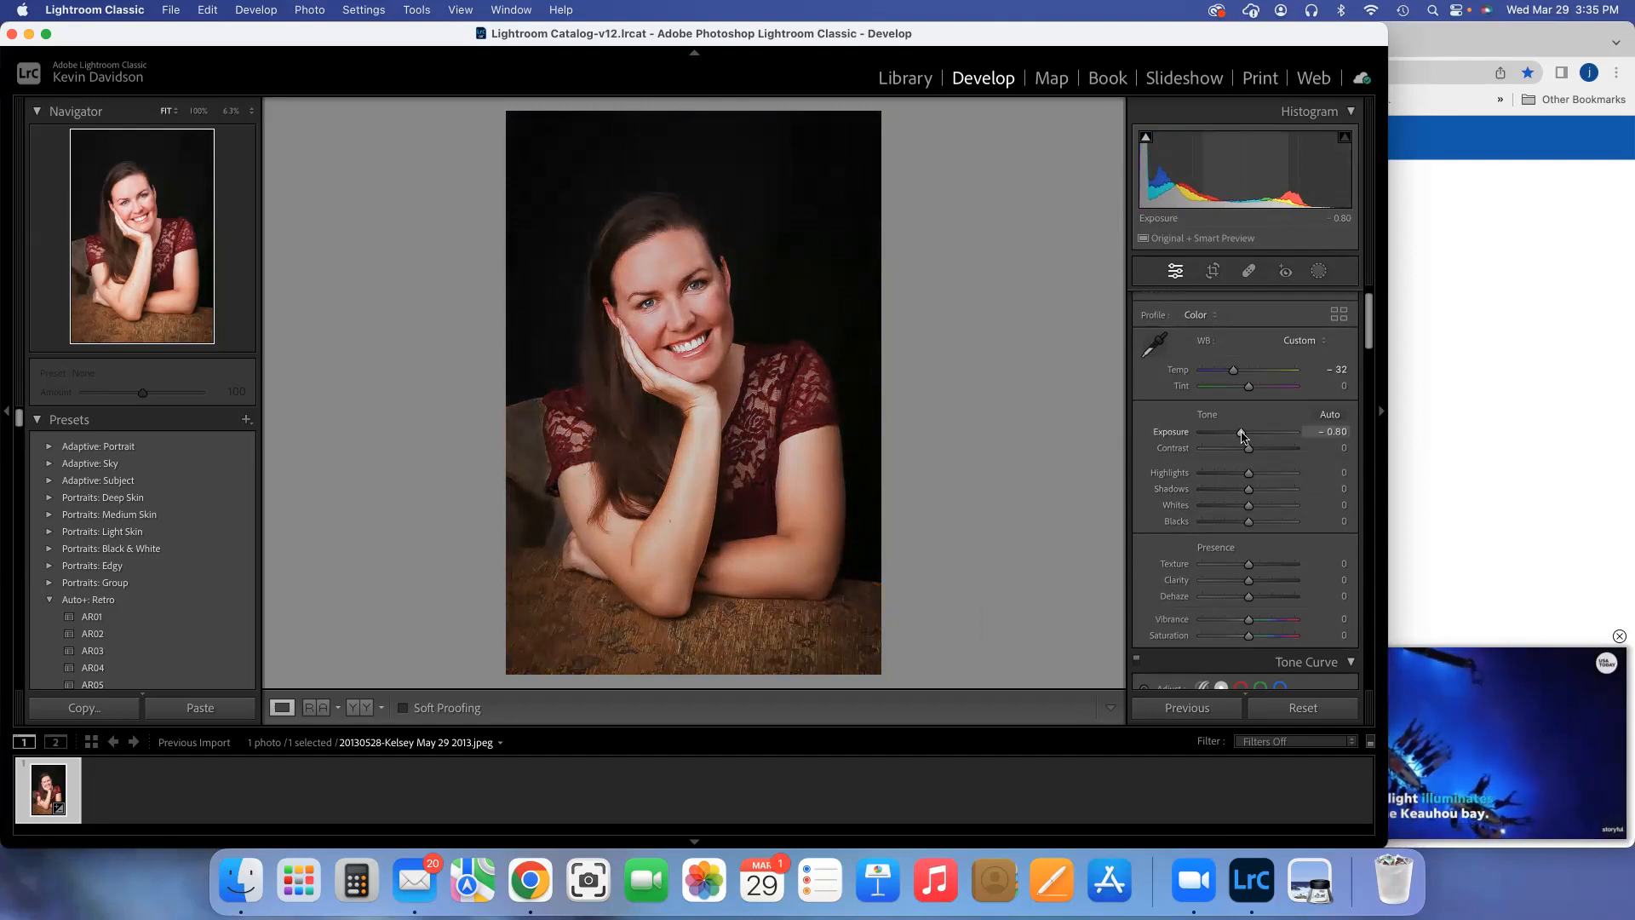
{"action": "left_click_drag", "start_coordinate": [1242, 436], "coordinate": [1244, 436]}
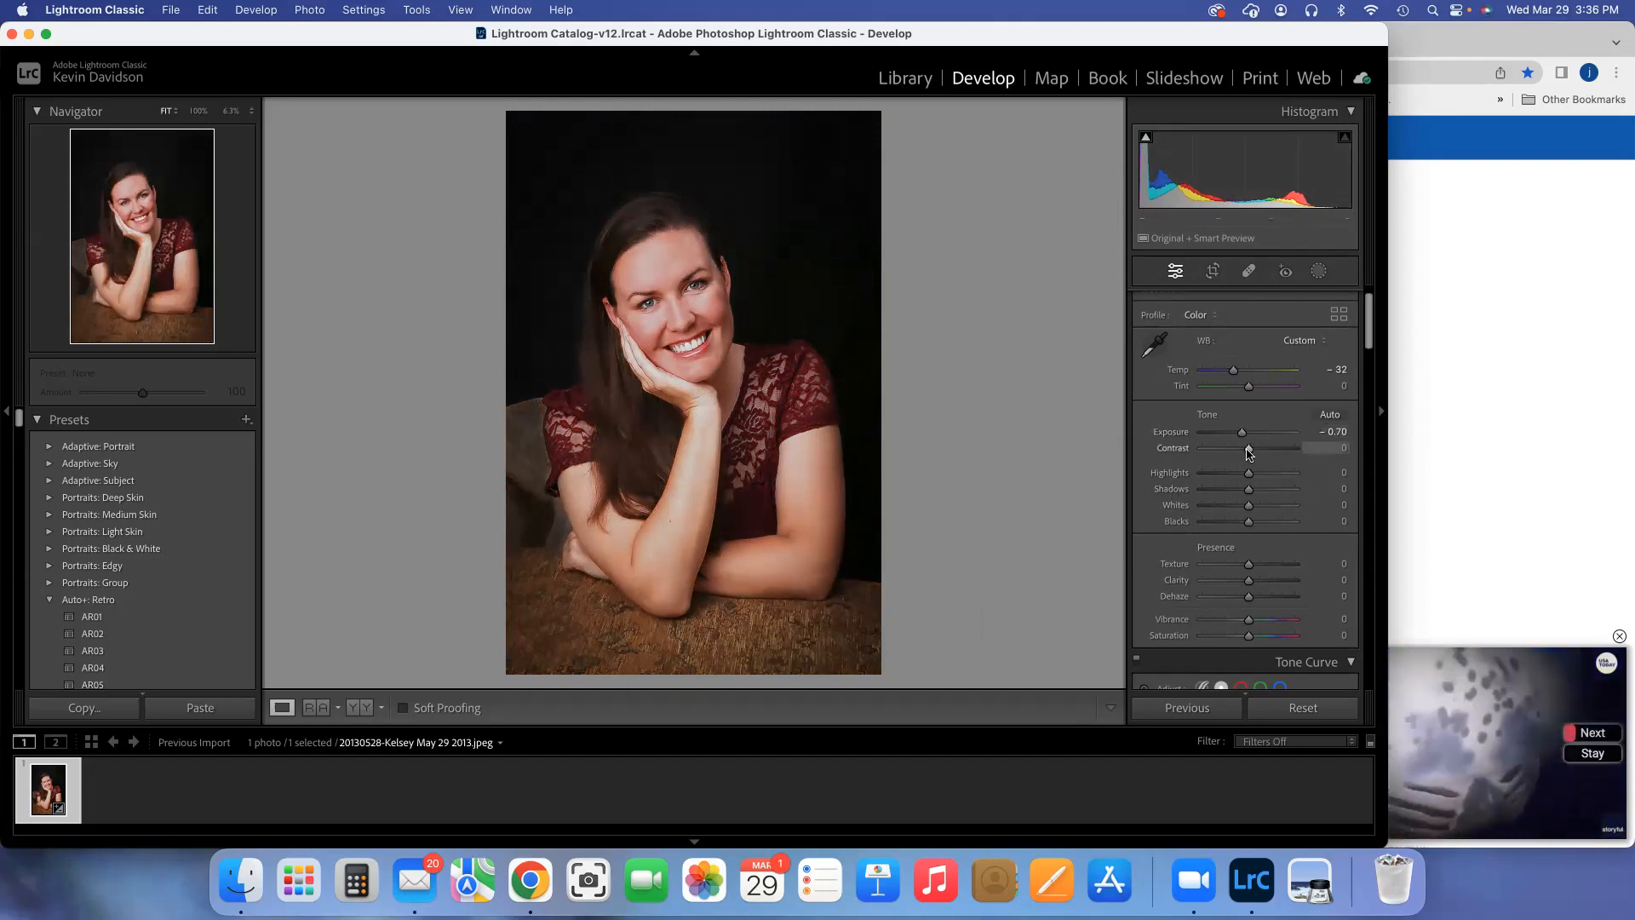
{"action": "mouse_move", "coordinate": [1248, 454]}
{"action": "left_mouse_down"}
{"action": "mouse_move", "coordinate": [1202, 454]}
{"action": "mouse_move", "coordinate": [1299, 457]}
{"action": "mouse_move", "coordinate": [1241, 457]}
{"action": "left_mouse_up"}
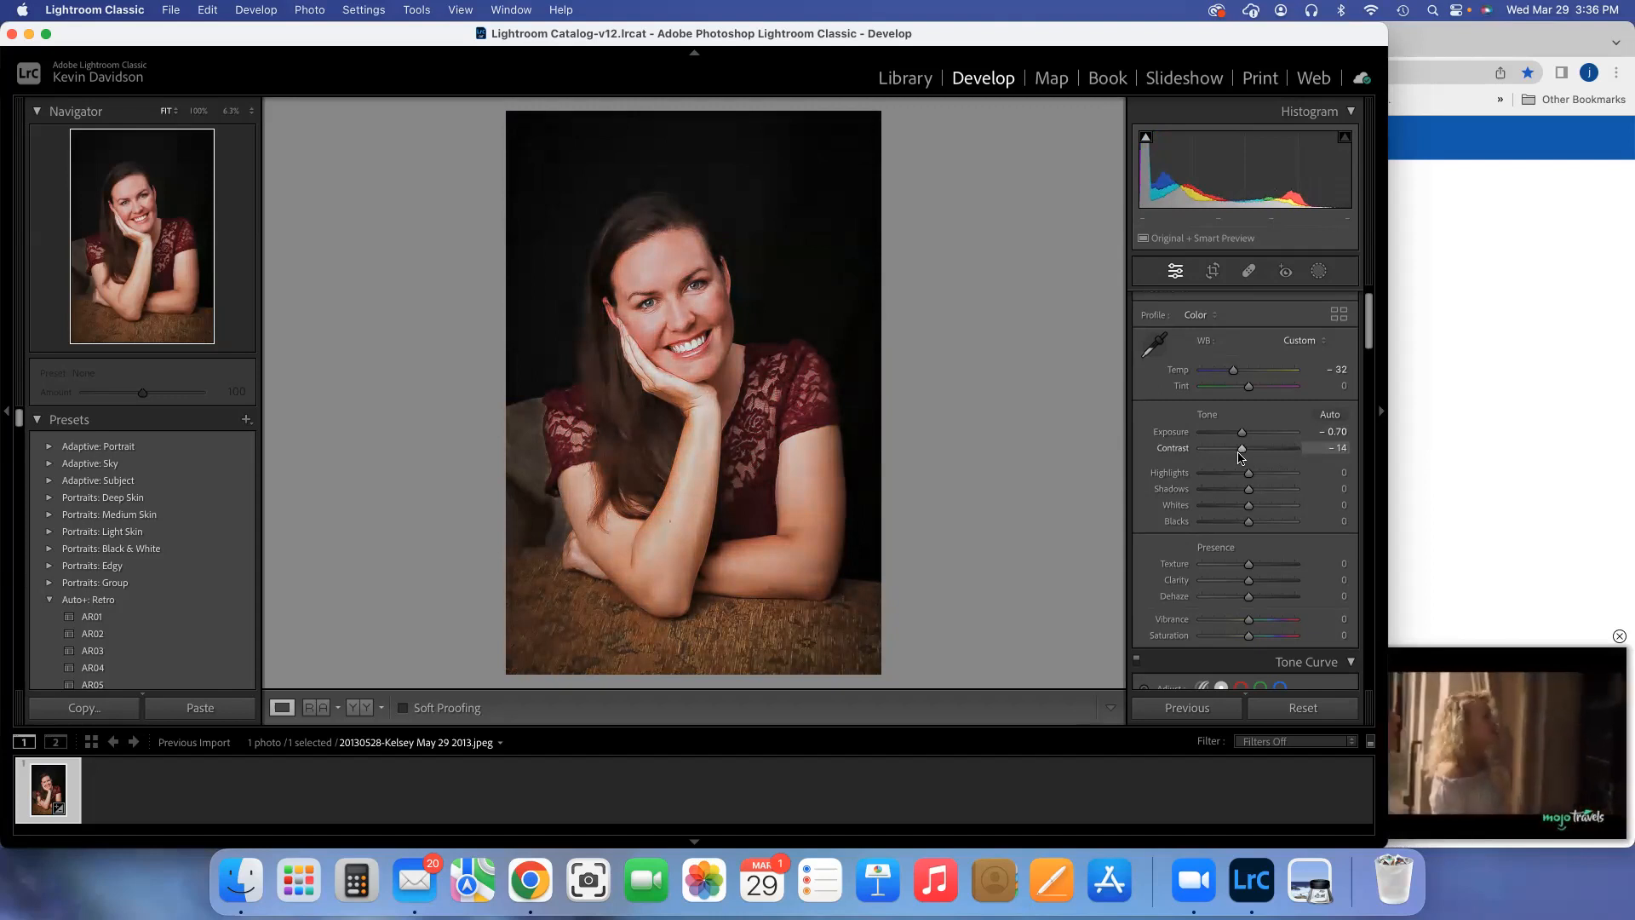
{"action": "left_click_drag", "start_coordinate": [1241, 458], "coordinate": [1233, 460]}
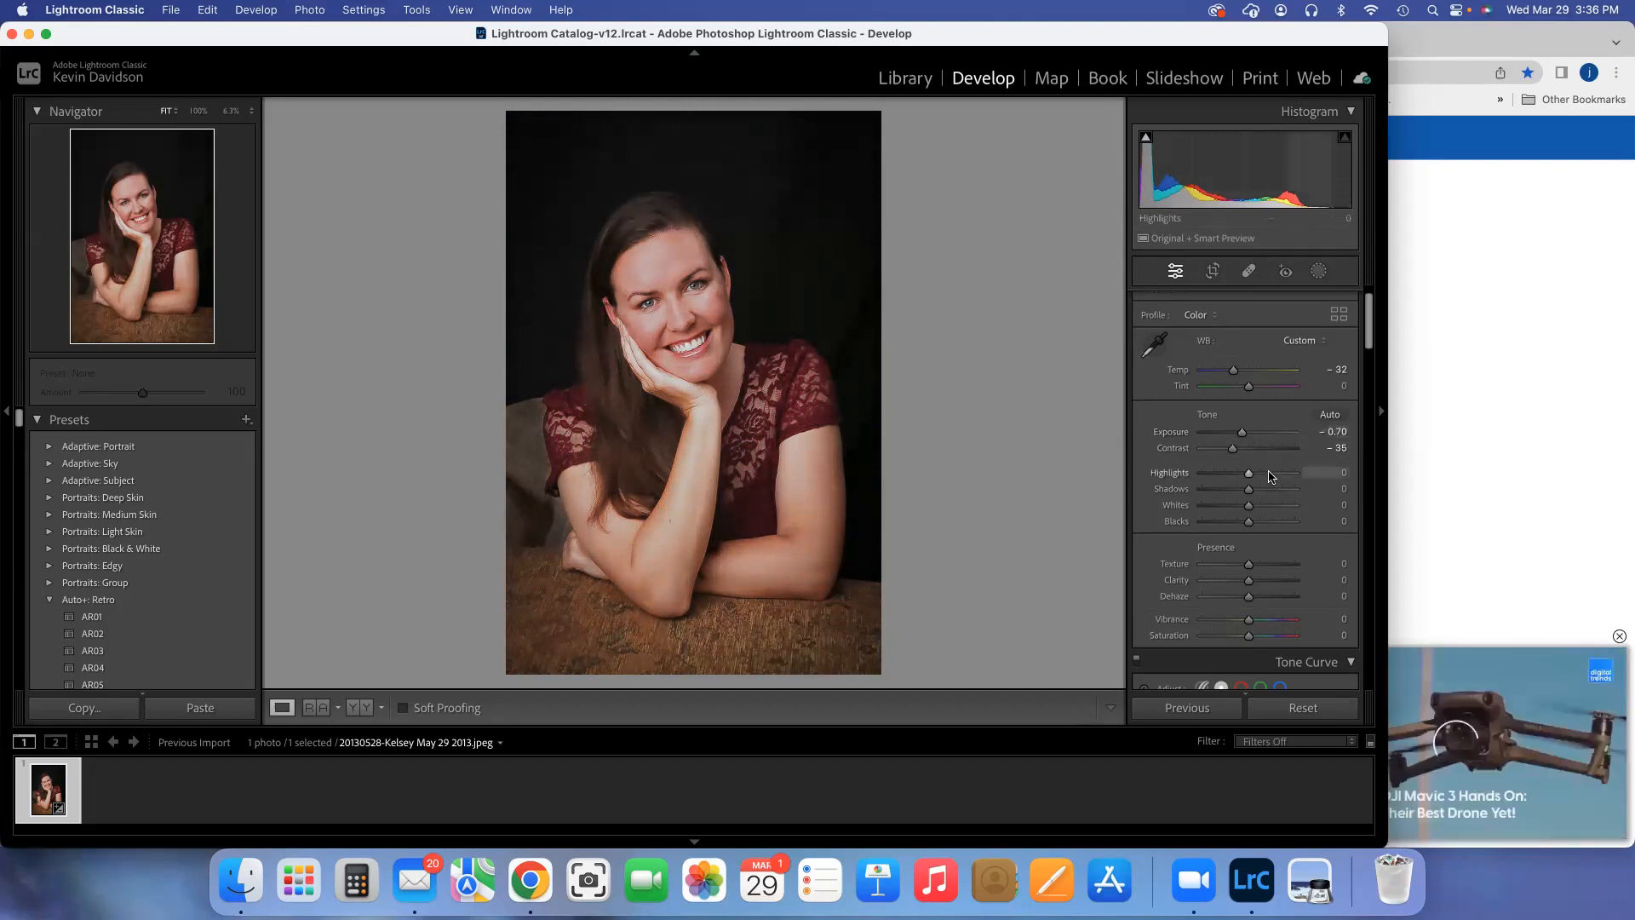
Test the extremes of Highlights and Shadows, and set Highlights to -30 and Shadows to +44.
{"action": "left_click_drag", "start_coordinate": [1249, 477], "coordinate": [1197, 475]}
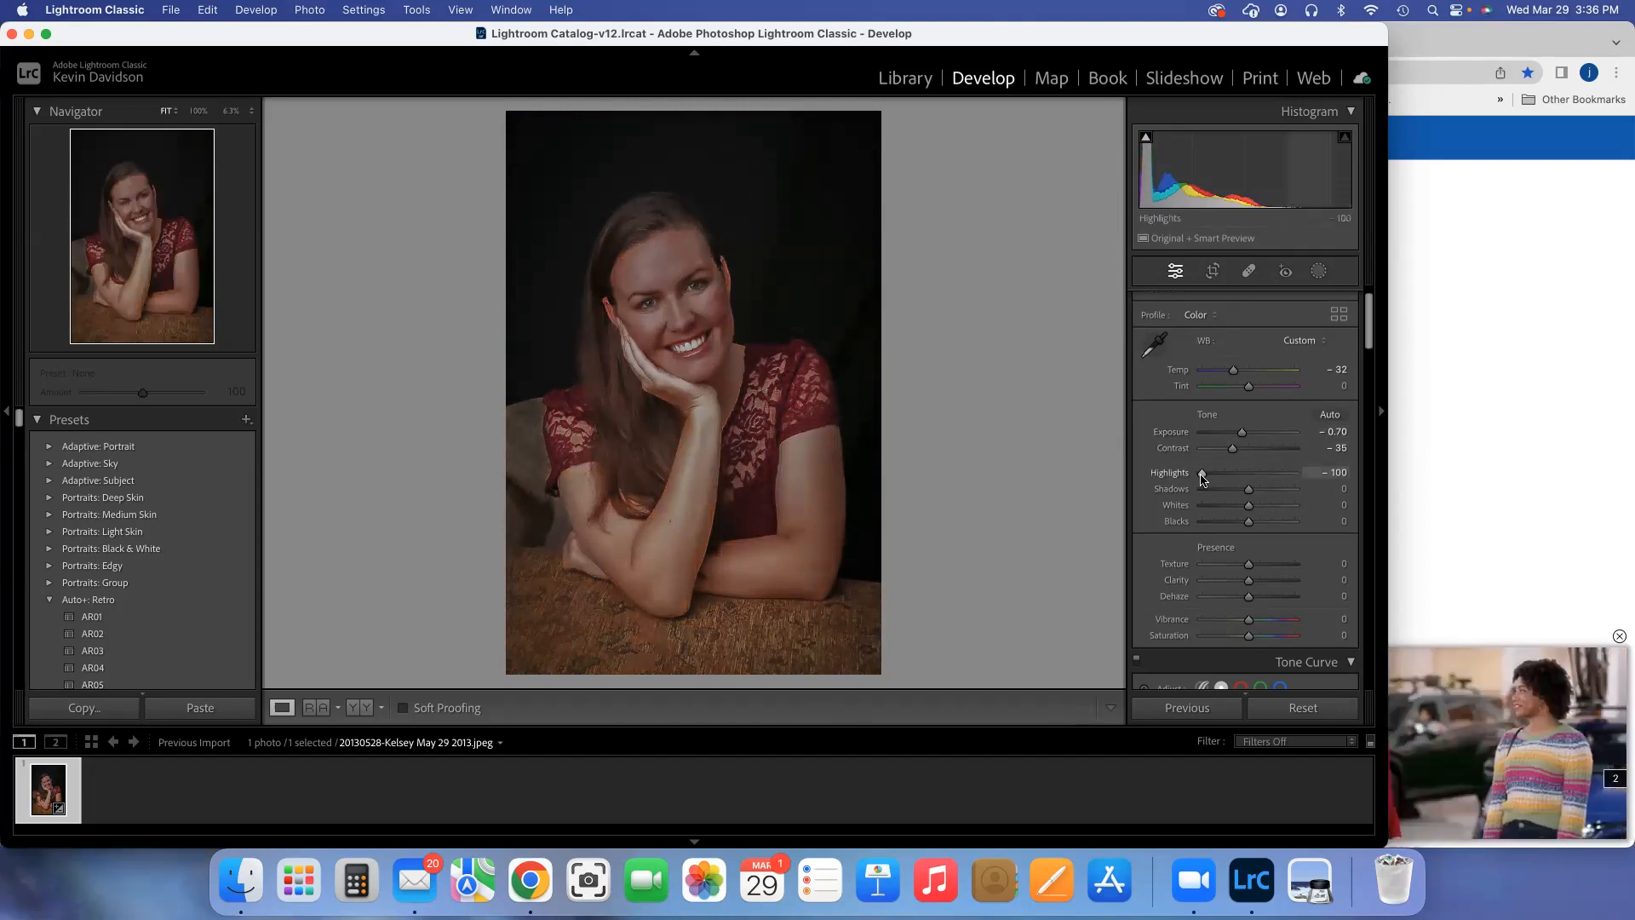
{"action": "left_click_drag", "start_coordinate": [1202, 478], "coordinate": [1213, 480]}
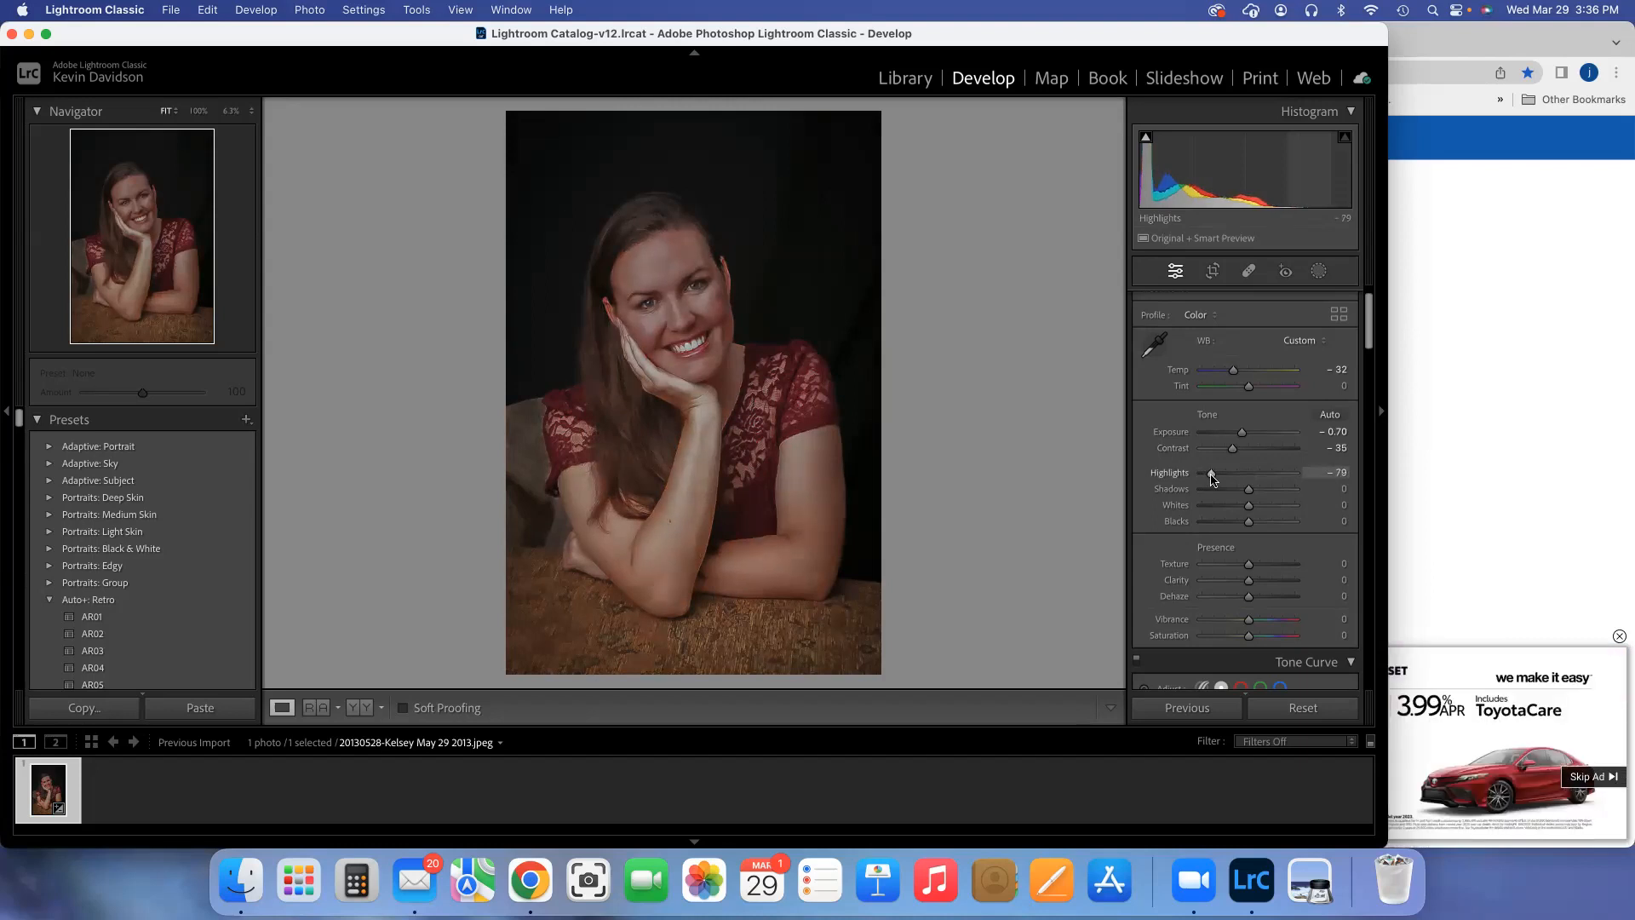
{"action": "left_click_drag", "start_coordinate": [1213, 479], "coordinate": [1295, 491]}
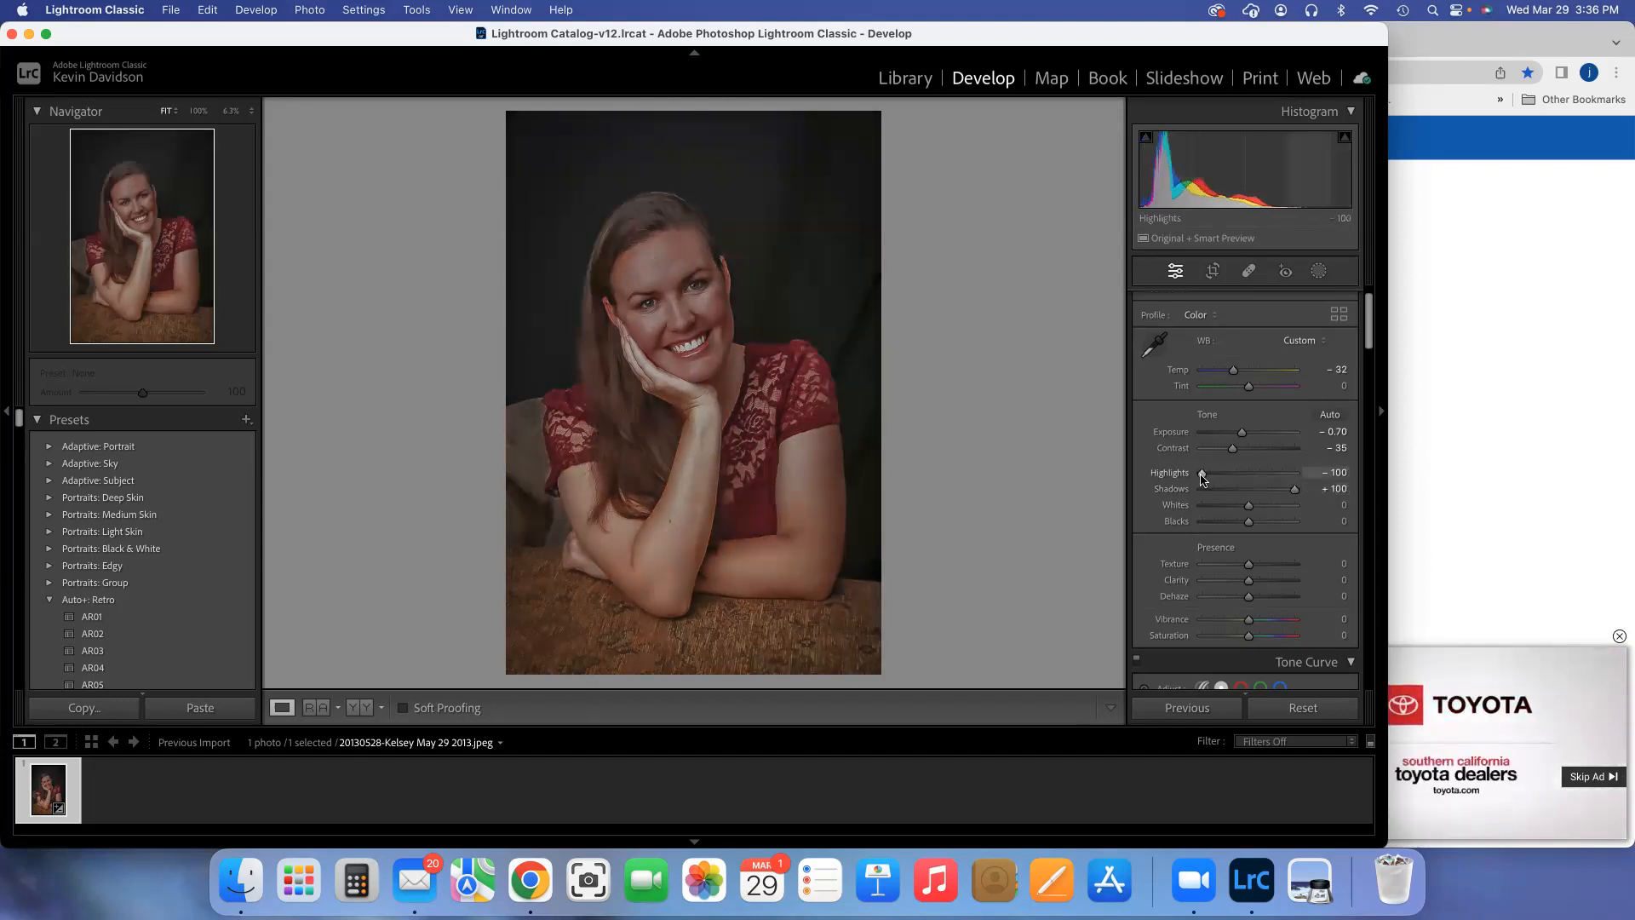
{"action": "left_click_drag", "start_coordinate": [1202, 479], "coordinate": [1269, 499]}
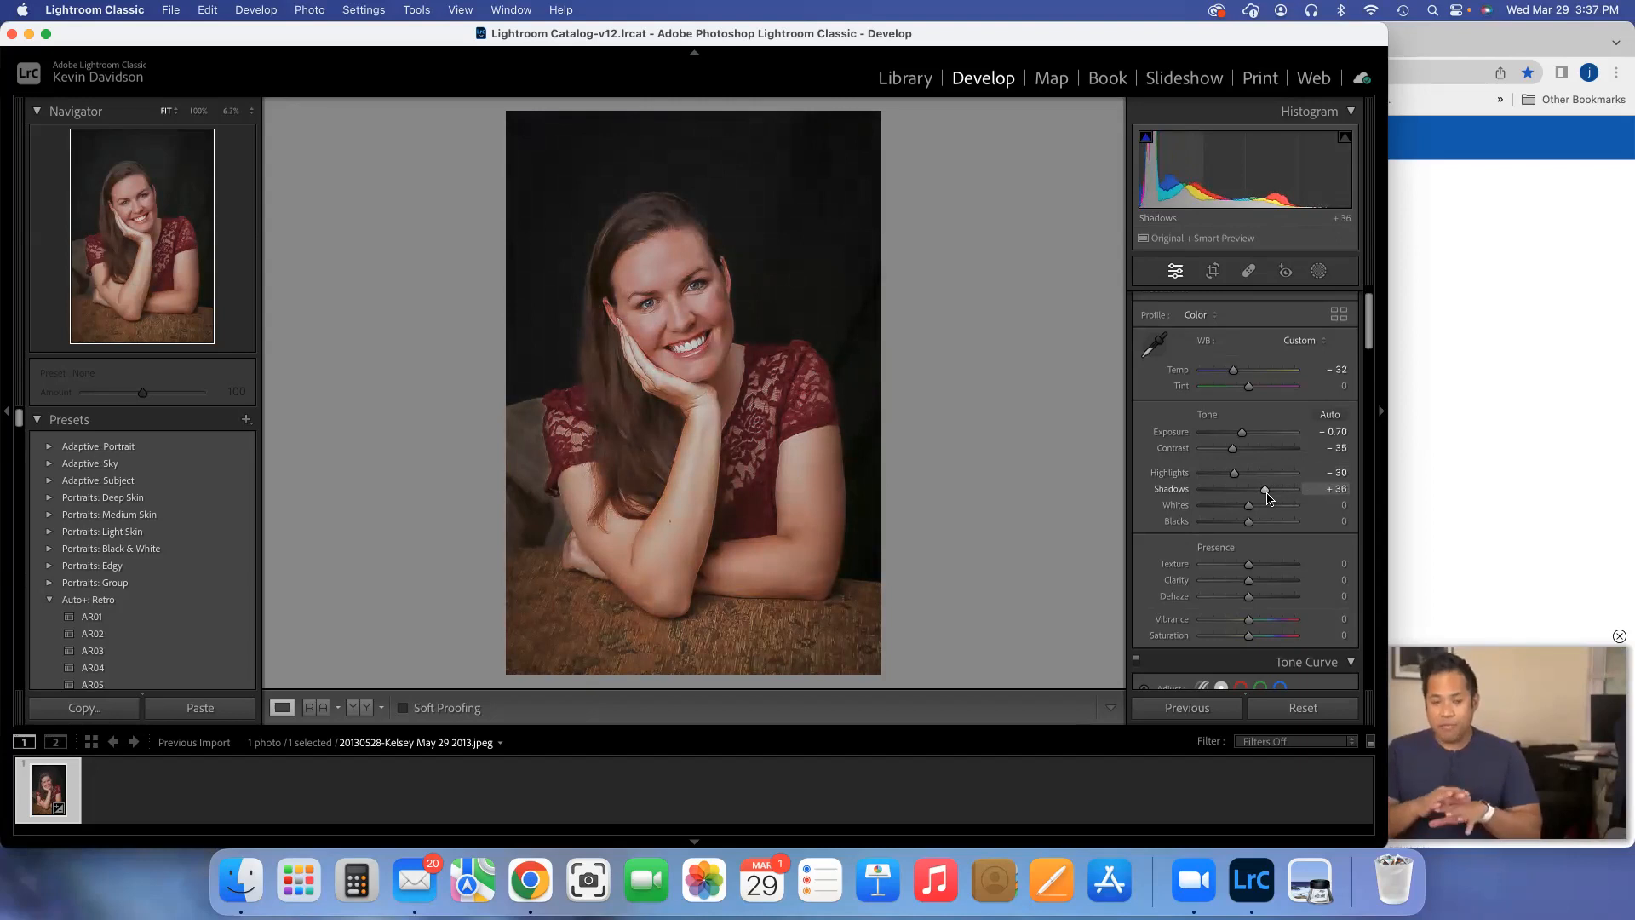
{"action": "left_click_drag", "start_coordinate": [1268, 499], "coordinate": [1280, 498]}
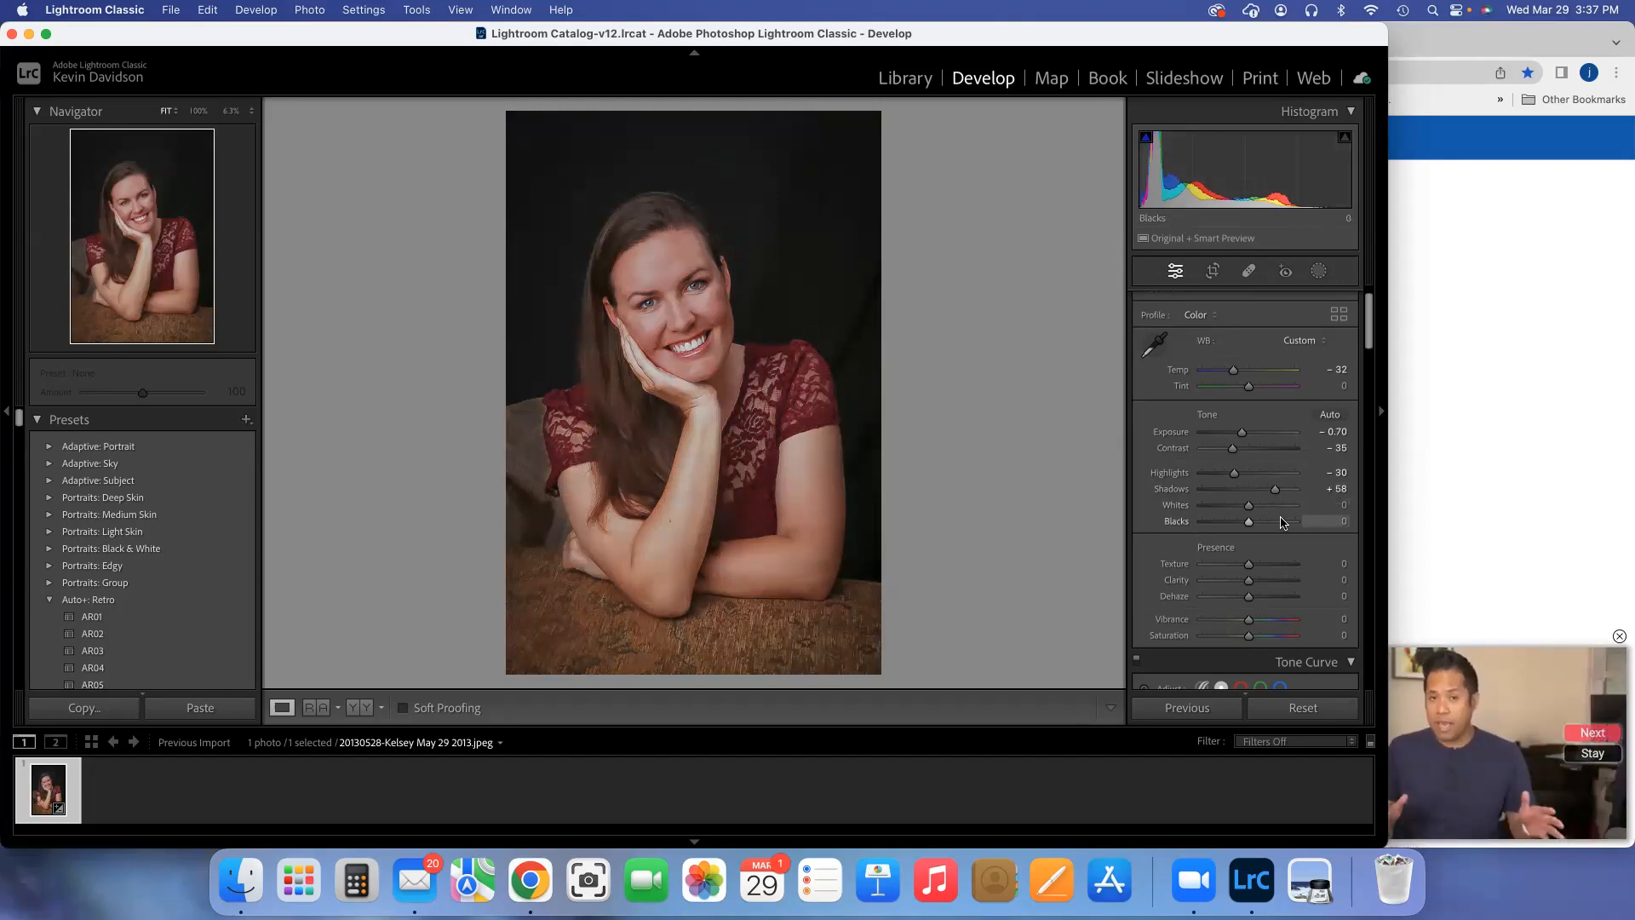
{"action": "left_click_drag", "start_coordinate": [1275, 495], "coordinate": [1268, 498]}
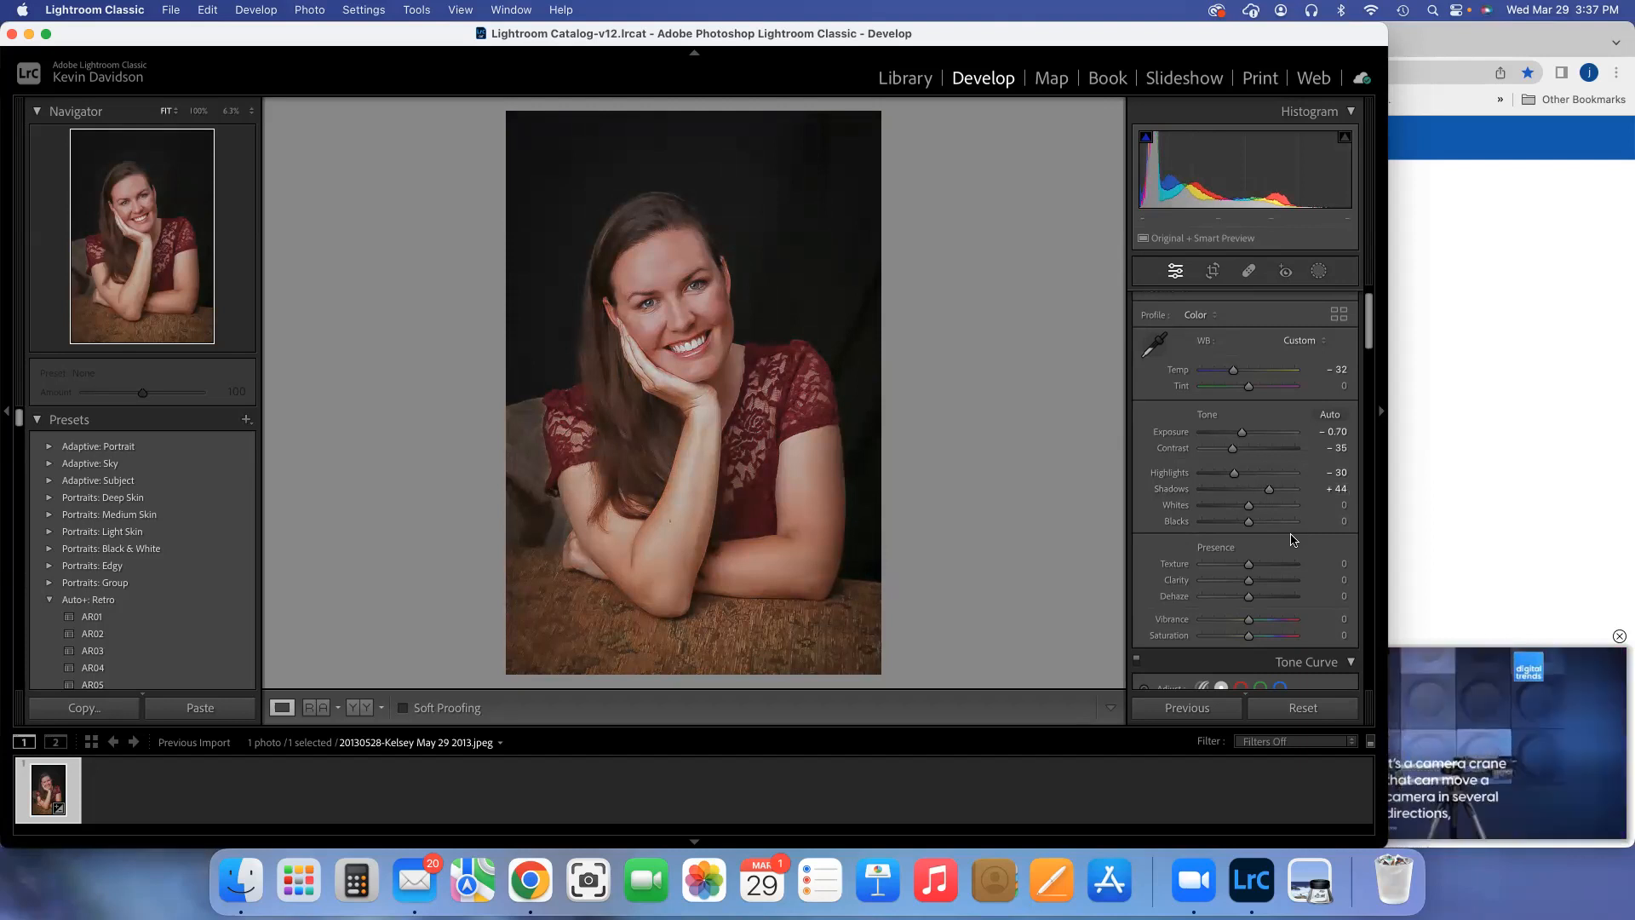
Set the portrait's Blacks to -2 and, after comparing high and low Whites, set Whites to +37.
{"action": "scroll", "coordinate": [1291, 539], "scroll_direction": "down", "scroll_amount": 2}
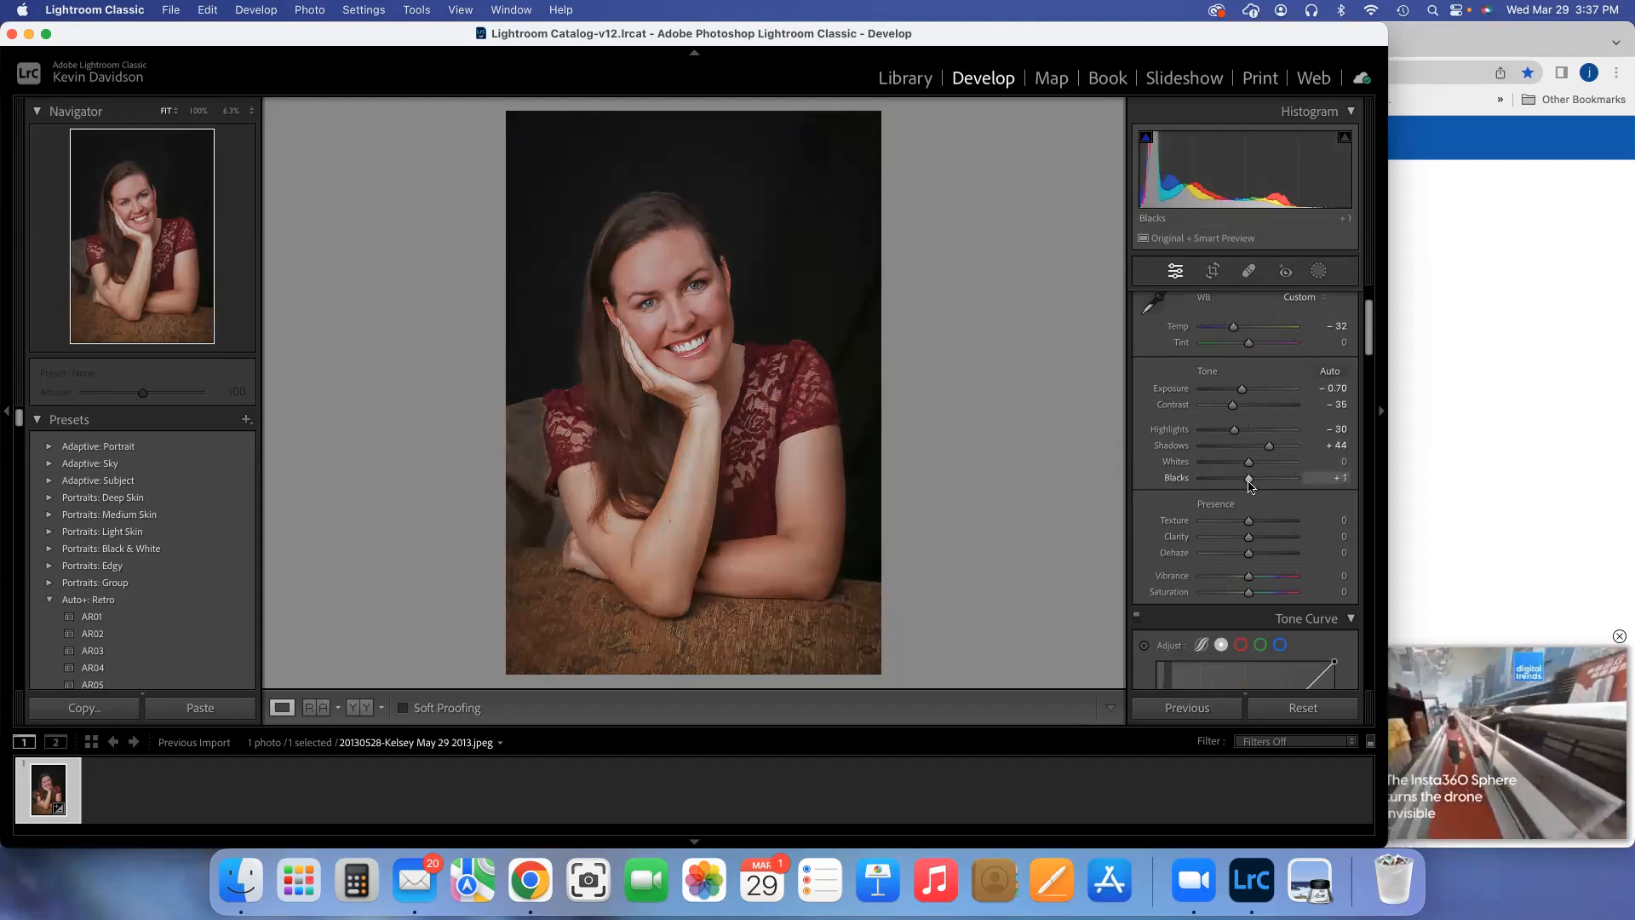
{"action": "mouse_move", "coordinate": [1250, 483]}
{"action": "left_mouse_down"}
{"action": "mouse_move", "coordinate": [1340, 486]}
{"action": "mouse_move", "coordinate": [1221, 486]}
{"action": "mouse_move", "coordinate": [1248, 488]}
{"action": "left_mouse_up"}
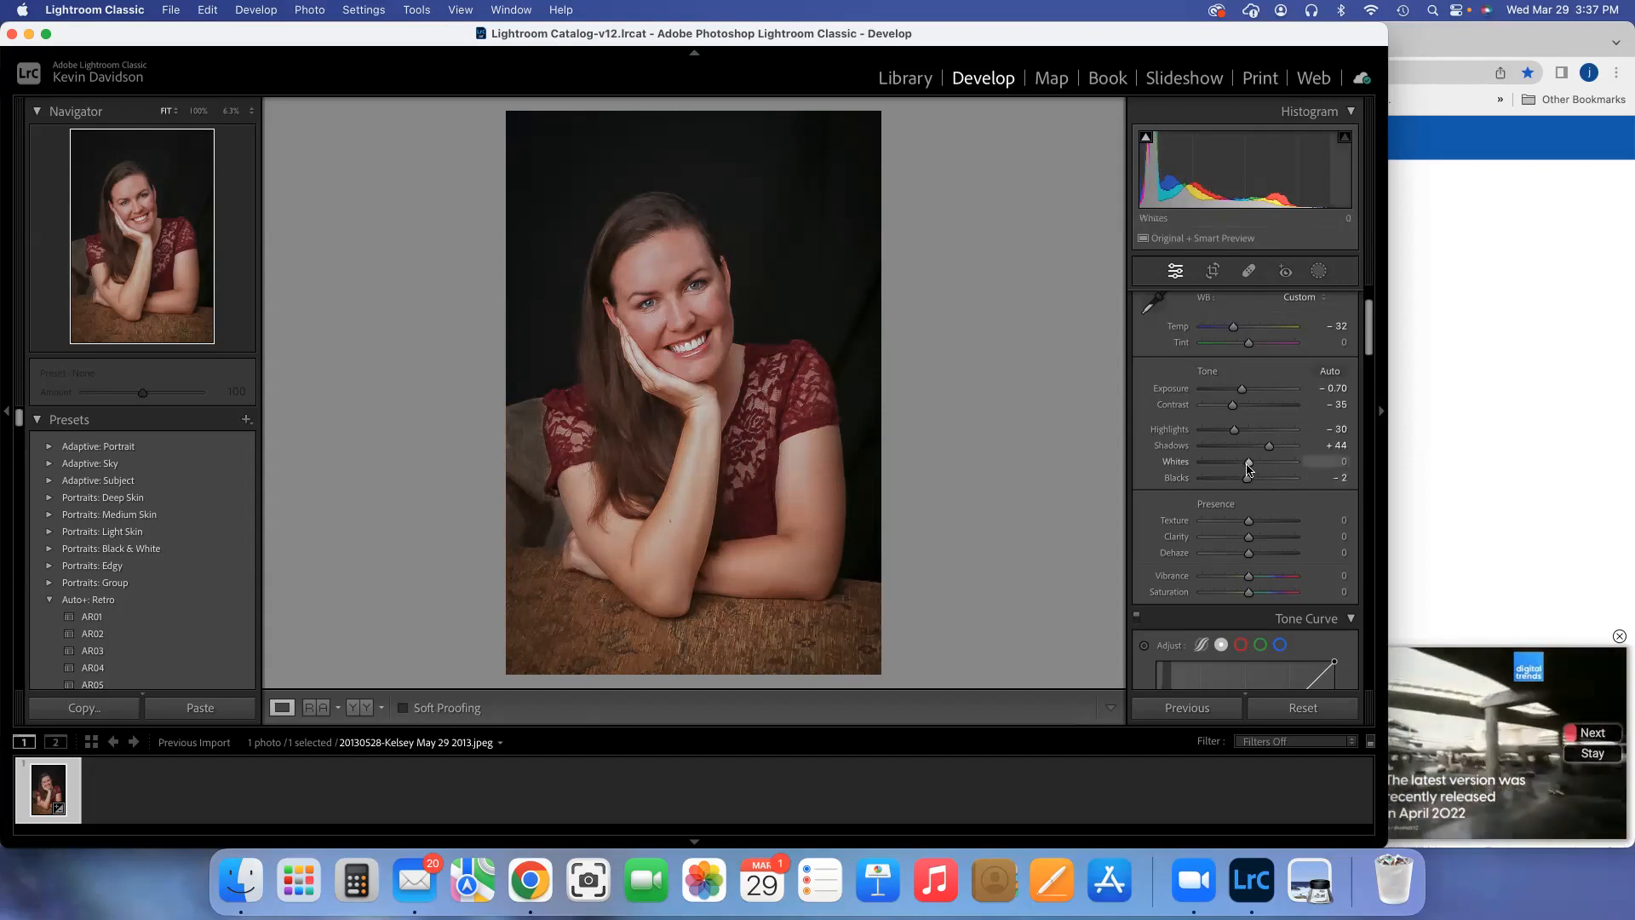
{"action": "left_click_drag", "start_coordinate": [1248, 468], "coordinate": [1267, 469]}
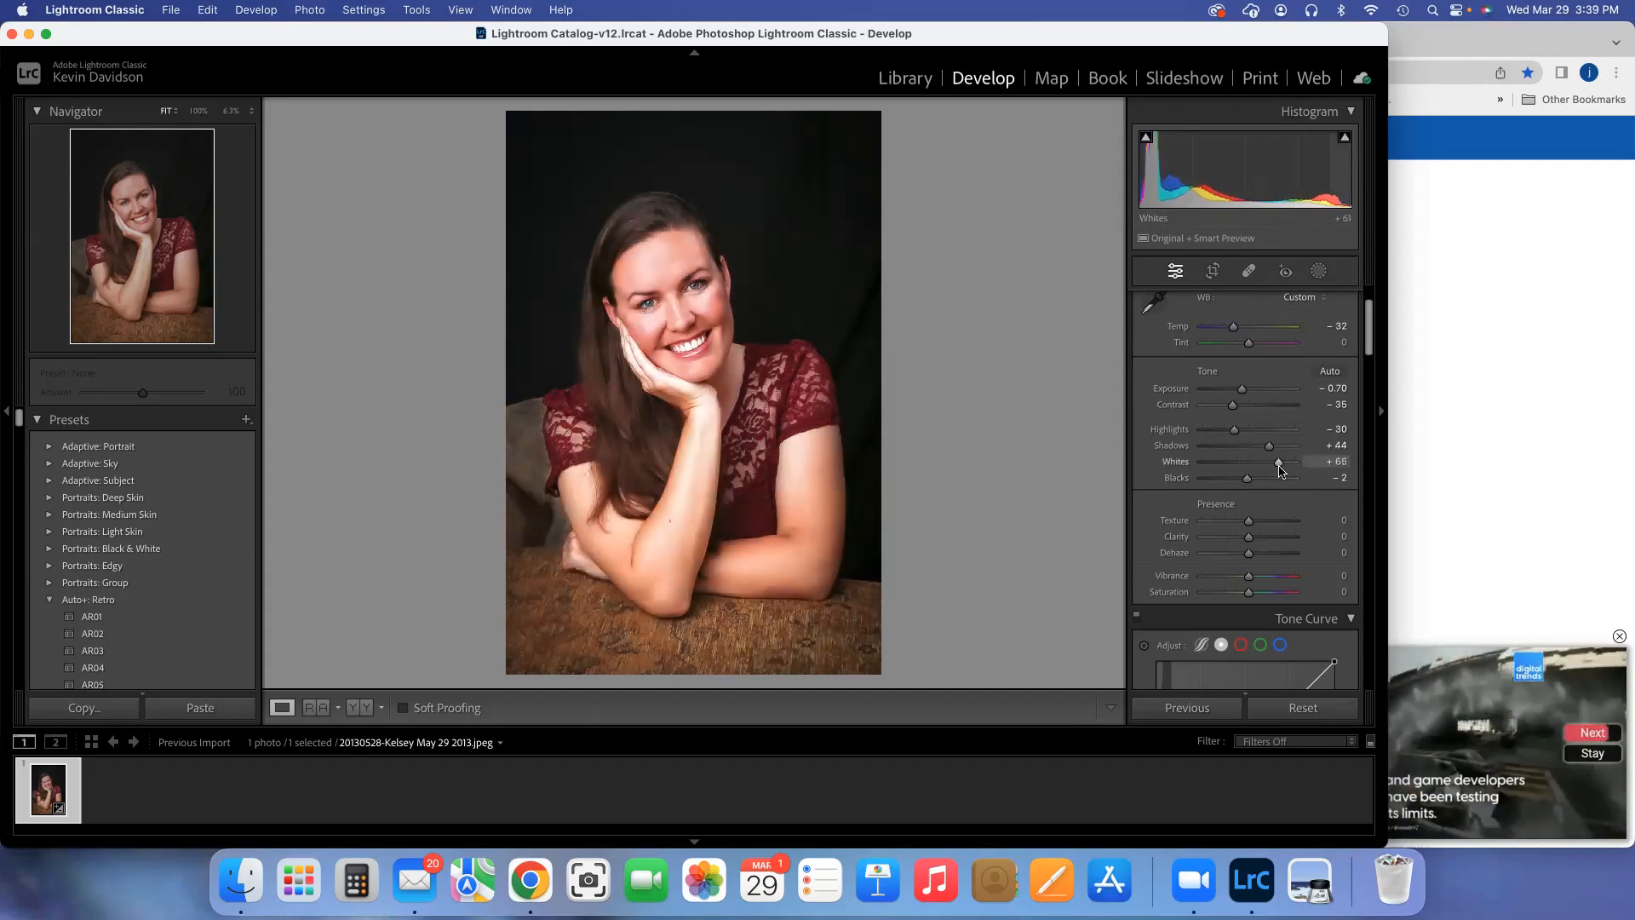
{"action": "left_click_drag", "start_coordinate": [1275, 470], "coordinate": [1276, 471]}
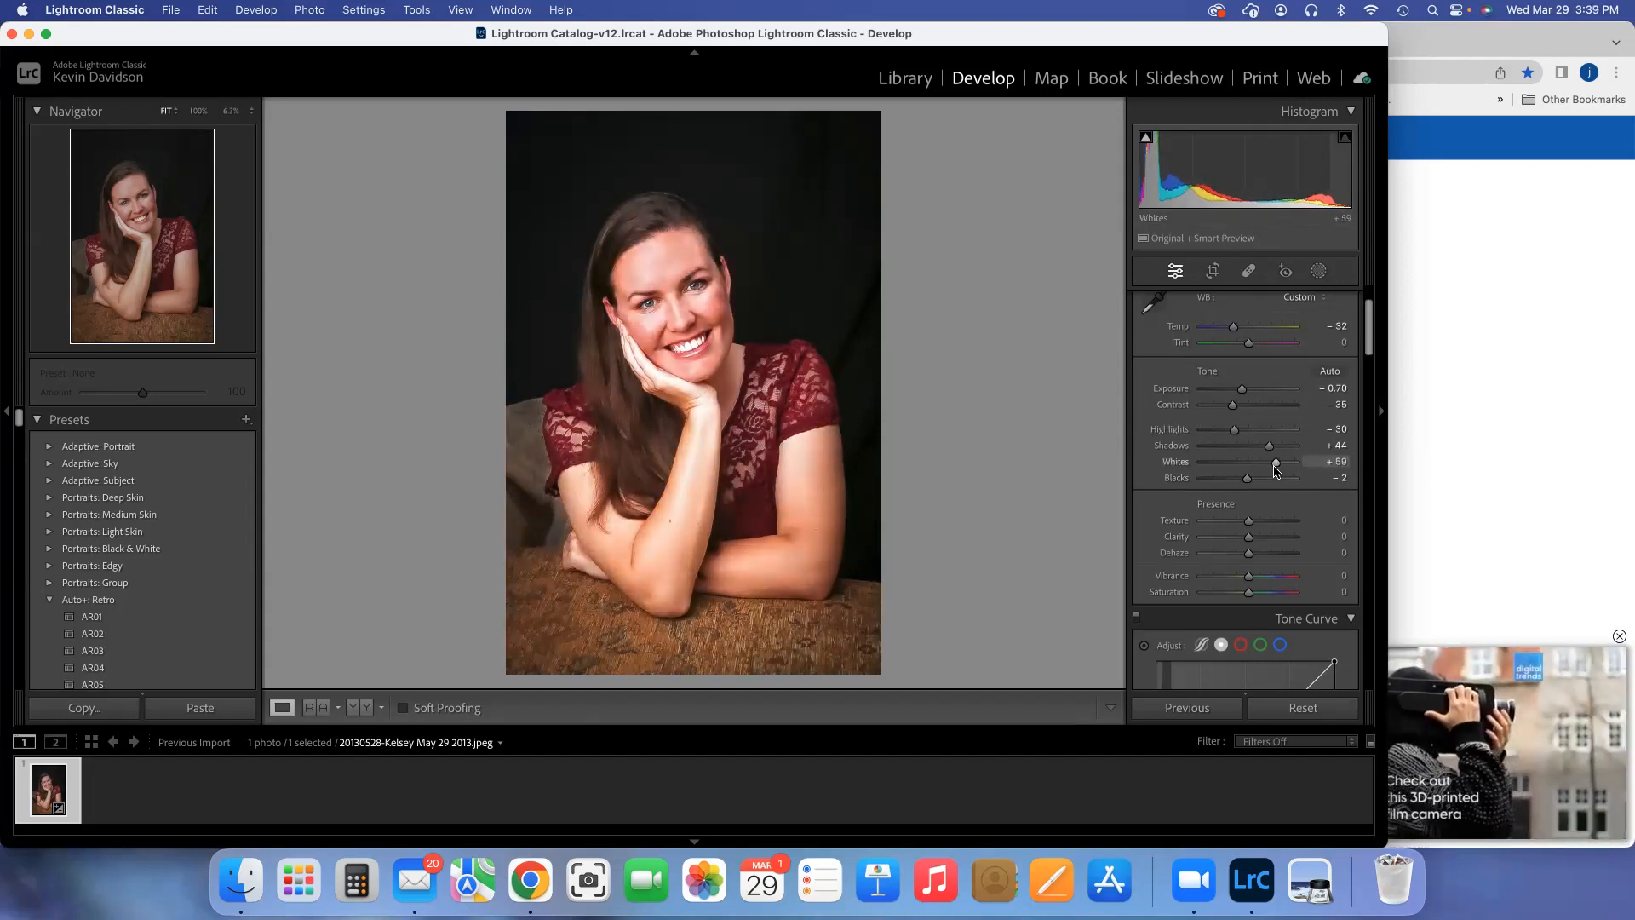
{"action": "left_click_drag", "start_coordinate": [1275, 470], "coordinate": [1203, 468]}
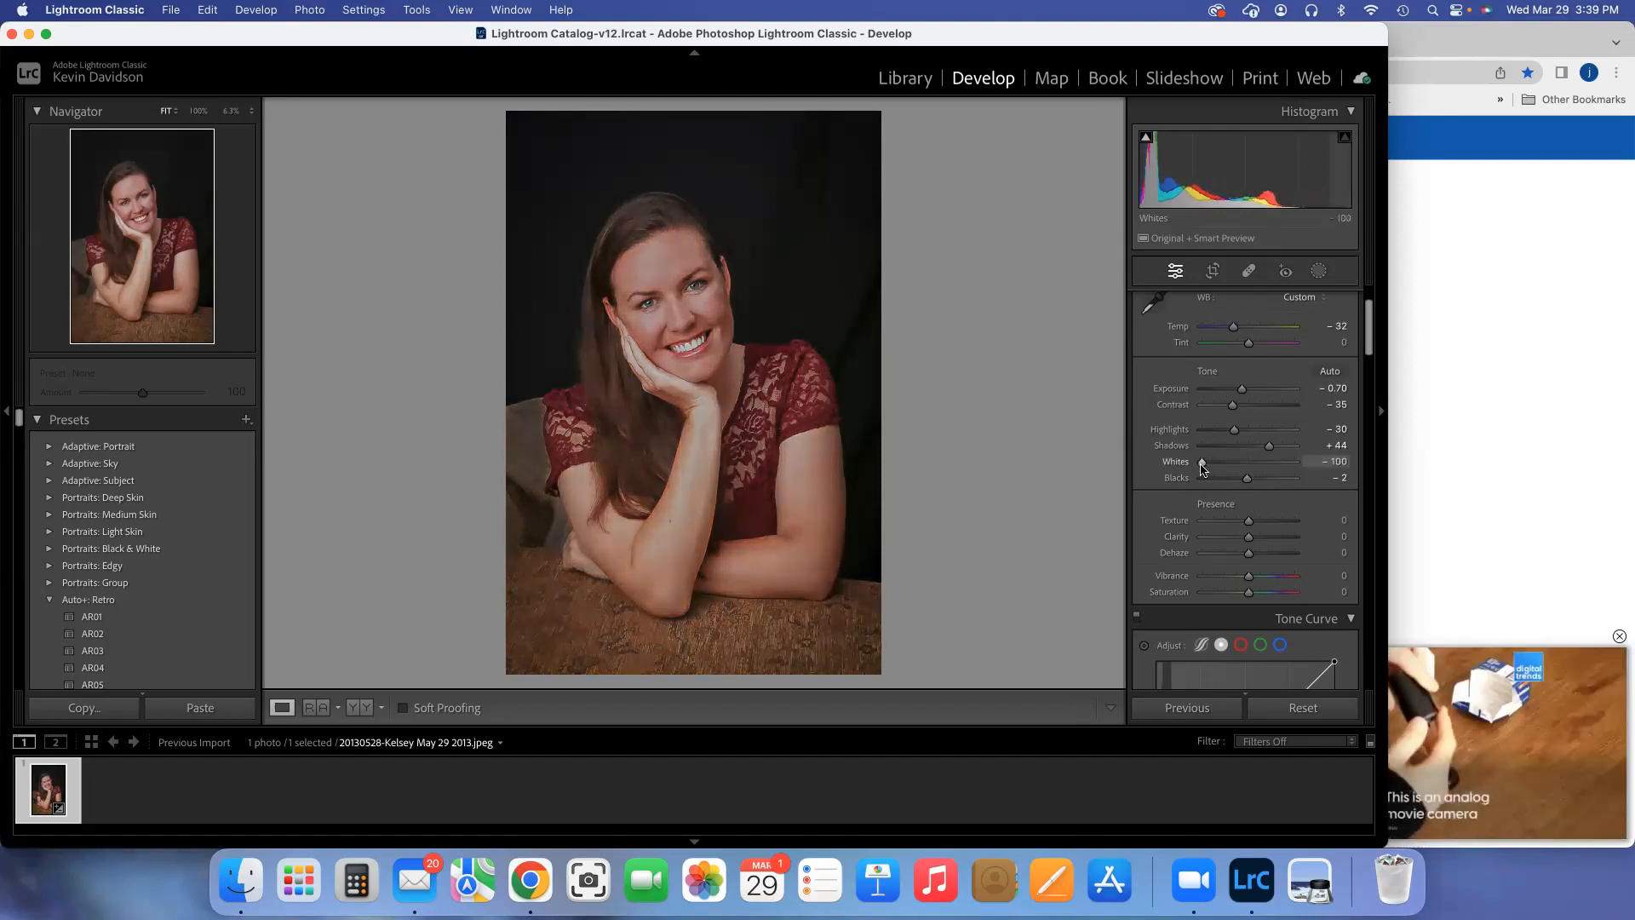
{"action": "left_click_drag", "start_coordinate": [1203, 467], "coordinate": [1253, 469]}
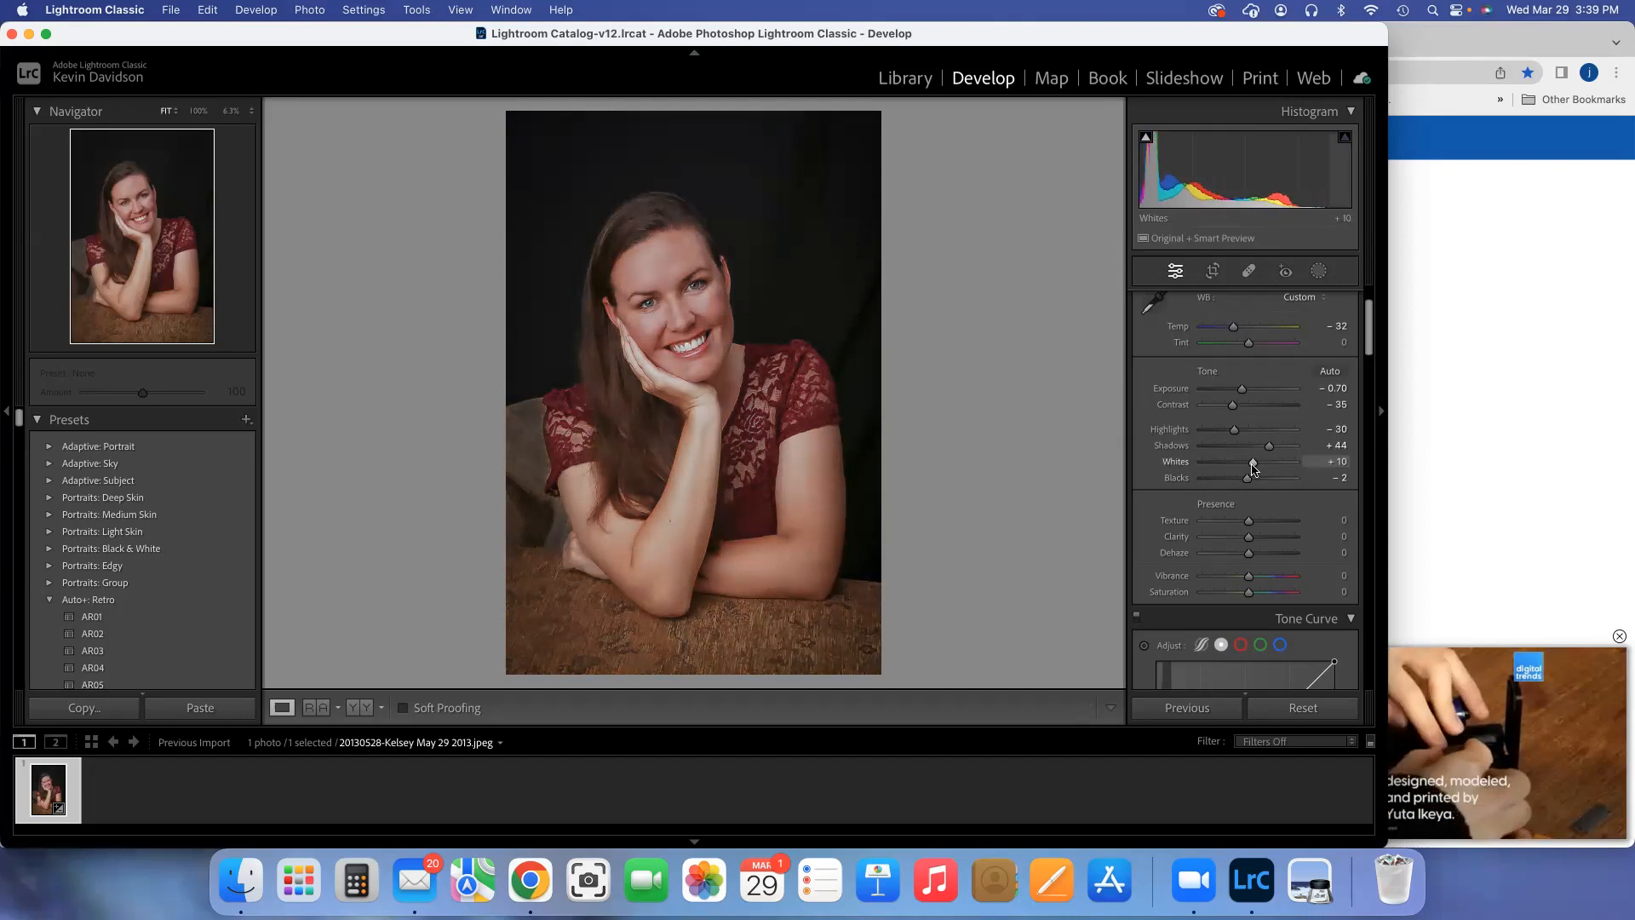
{"action": "left_click_drag", "start_coordinate": [1253, 468], "coordinate": [1265, 471]}
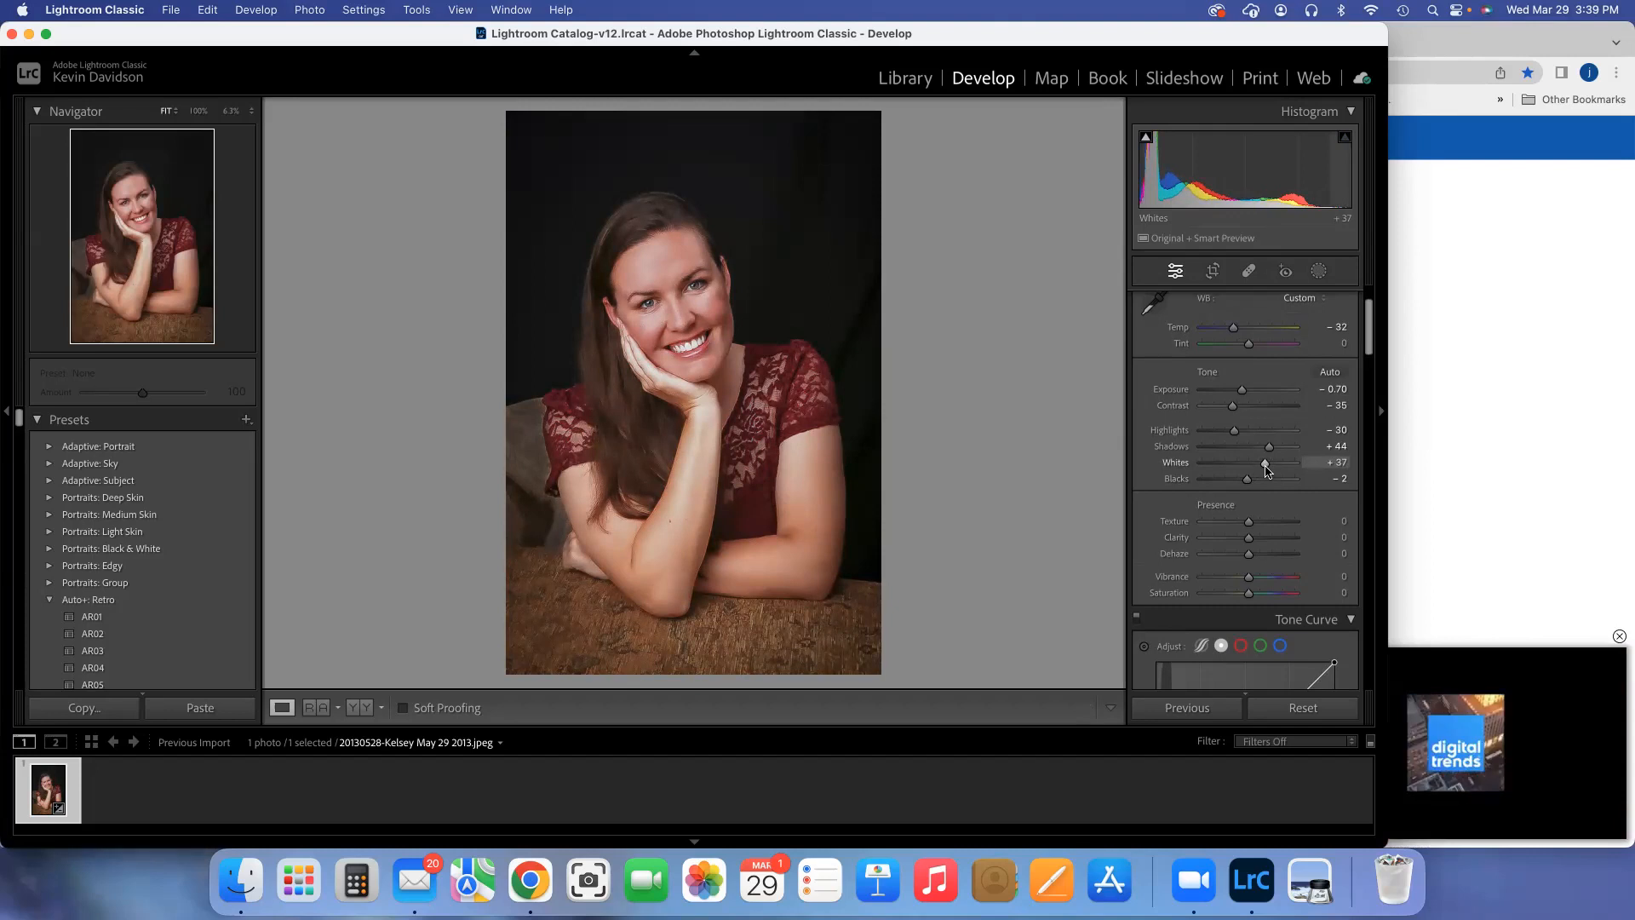
Set the portrait's Whites to +42, Texture to -33 and Clarity to +47, and reset Dehaze to its default after a trial.
{"action": "mouse_move", "coordinate": [1266, 471]}
{"action": "left_mouse_down"}
{"action": "mouse_move", "coordinate": [1248, 471]}
{"action": "mouse_move", "coordinate": [1299, 471]}
{"action": "mouse_move", "coordinate": [1278, 472]}
{"action": "left_mouse_up"}
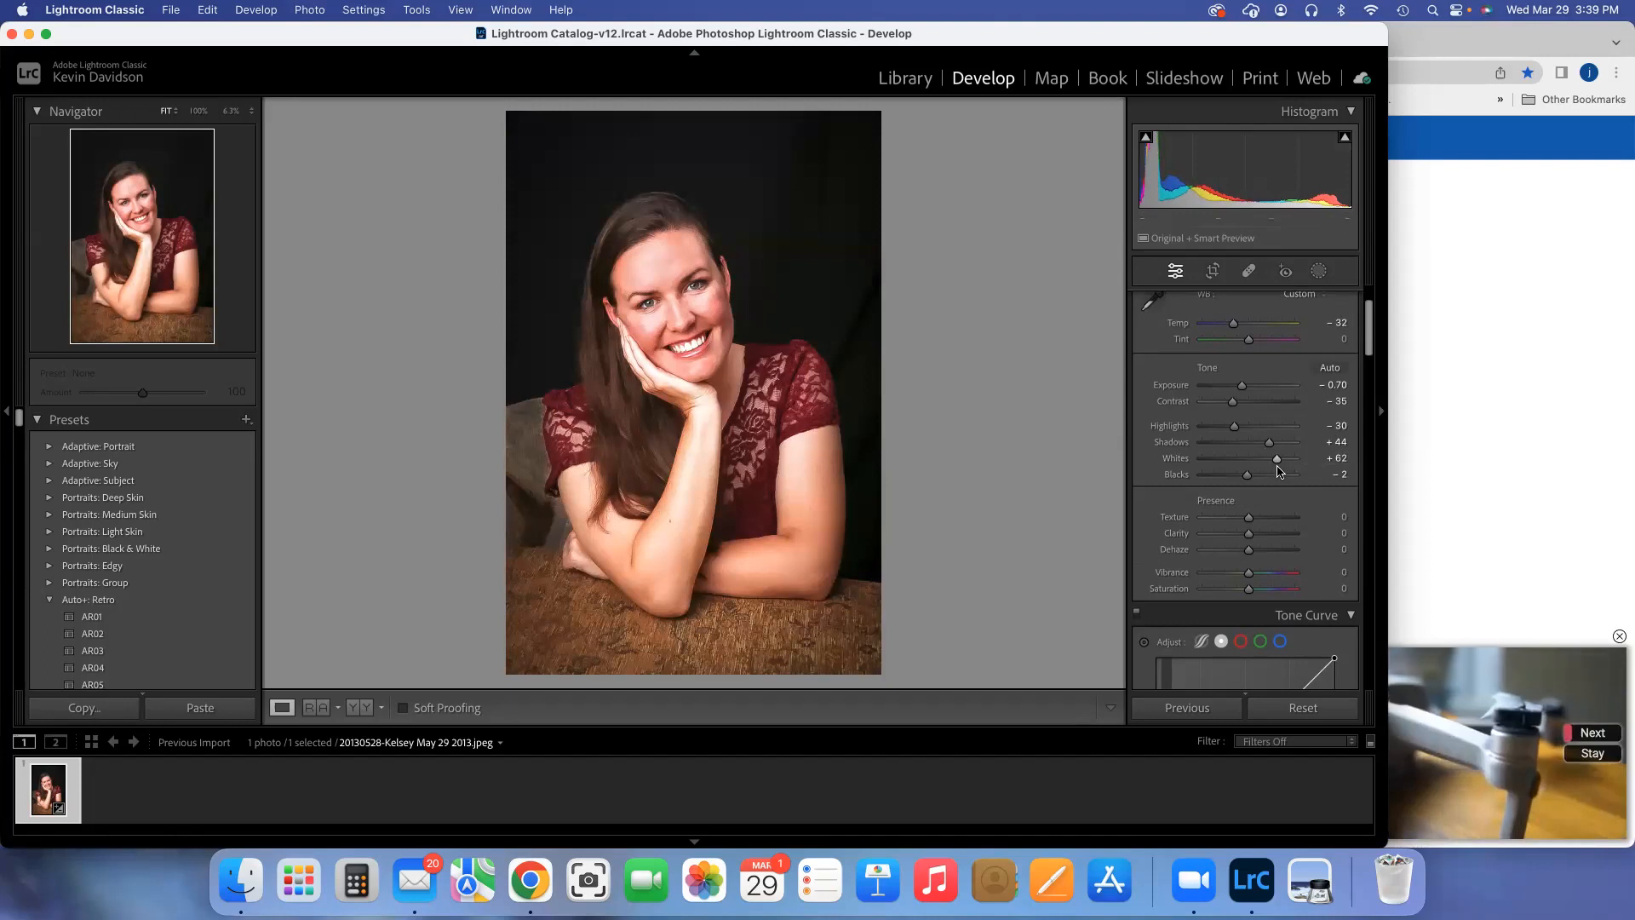
{"action": "left_click_drag", "start_coordinate": [1278, 464], "coordinate": [1270, 465]}
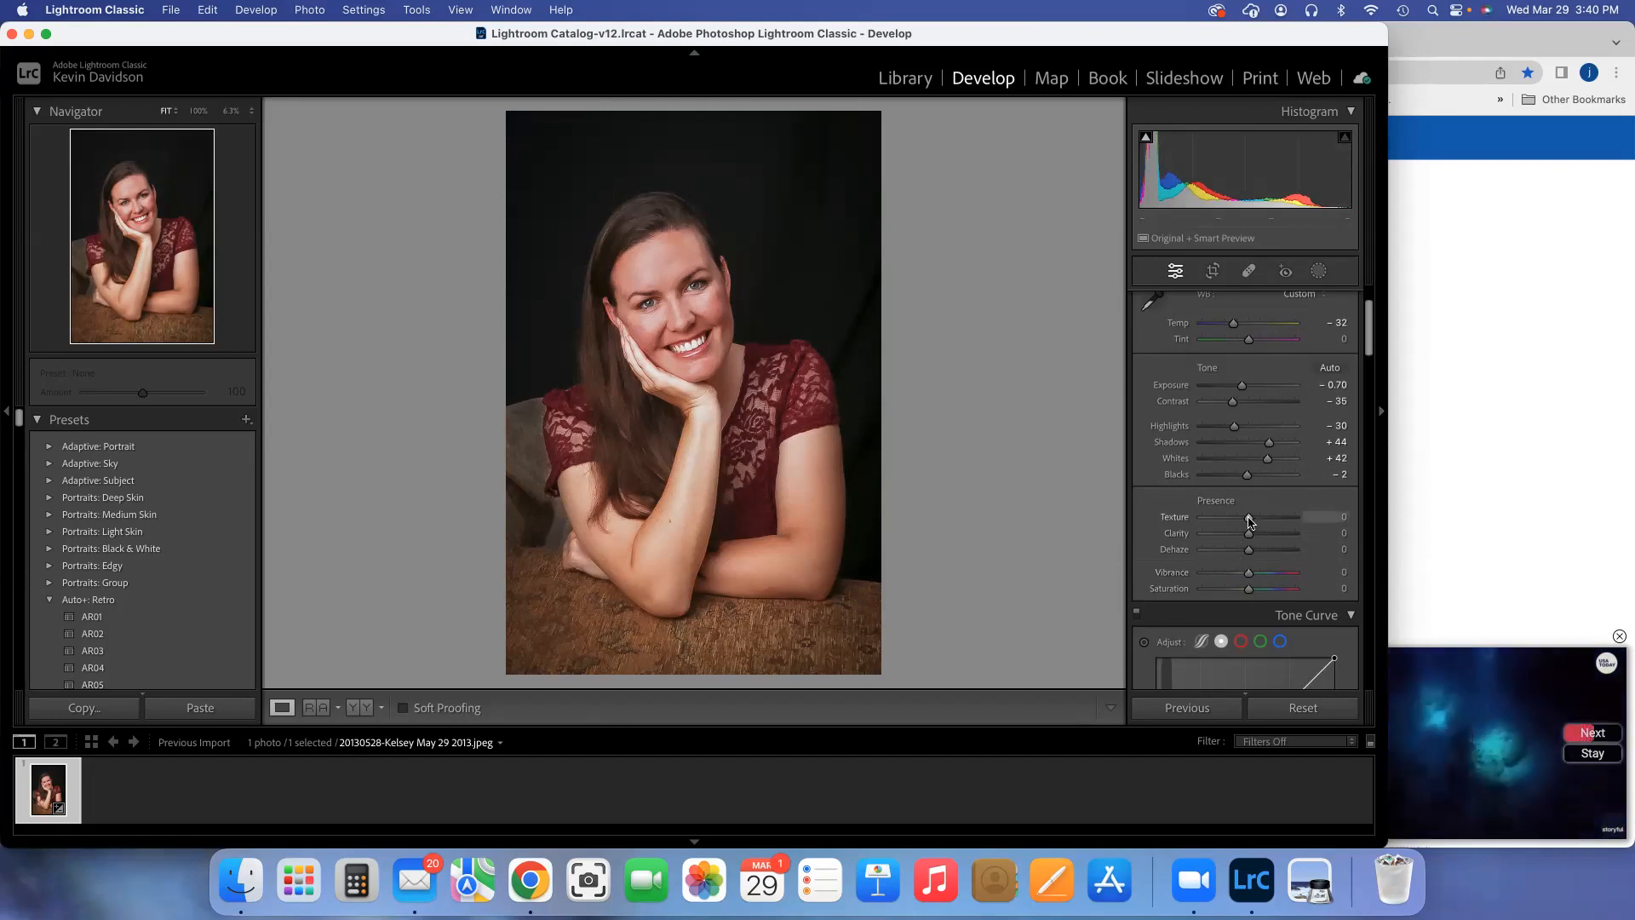
{"action": "mouse_move", "coordinate": [1248, 522]}
{"action": "left_mouse_down"}
{"action": "mouse_move", "coordinate": [1292, 524]}
{"action": "mouse_move", "coordinate": [1175, 525]}
{"action": "mouse_move", "coordinate": [1304, 528]}
{"action": "mouse_move", "coordinate": [1234, 529]}
{"action": "left_mouse_up"}
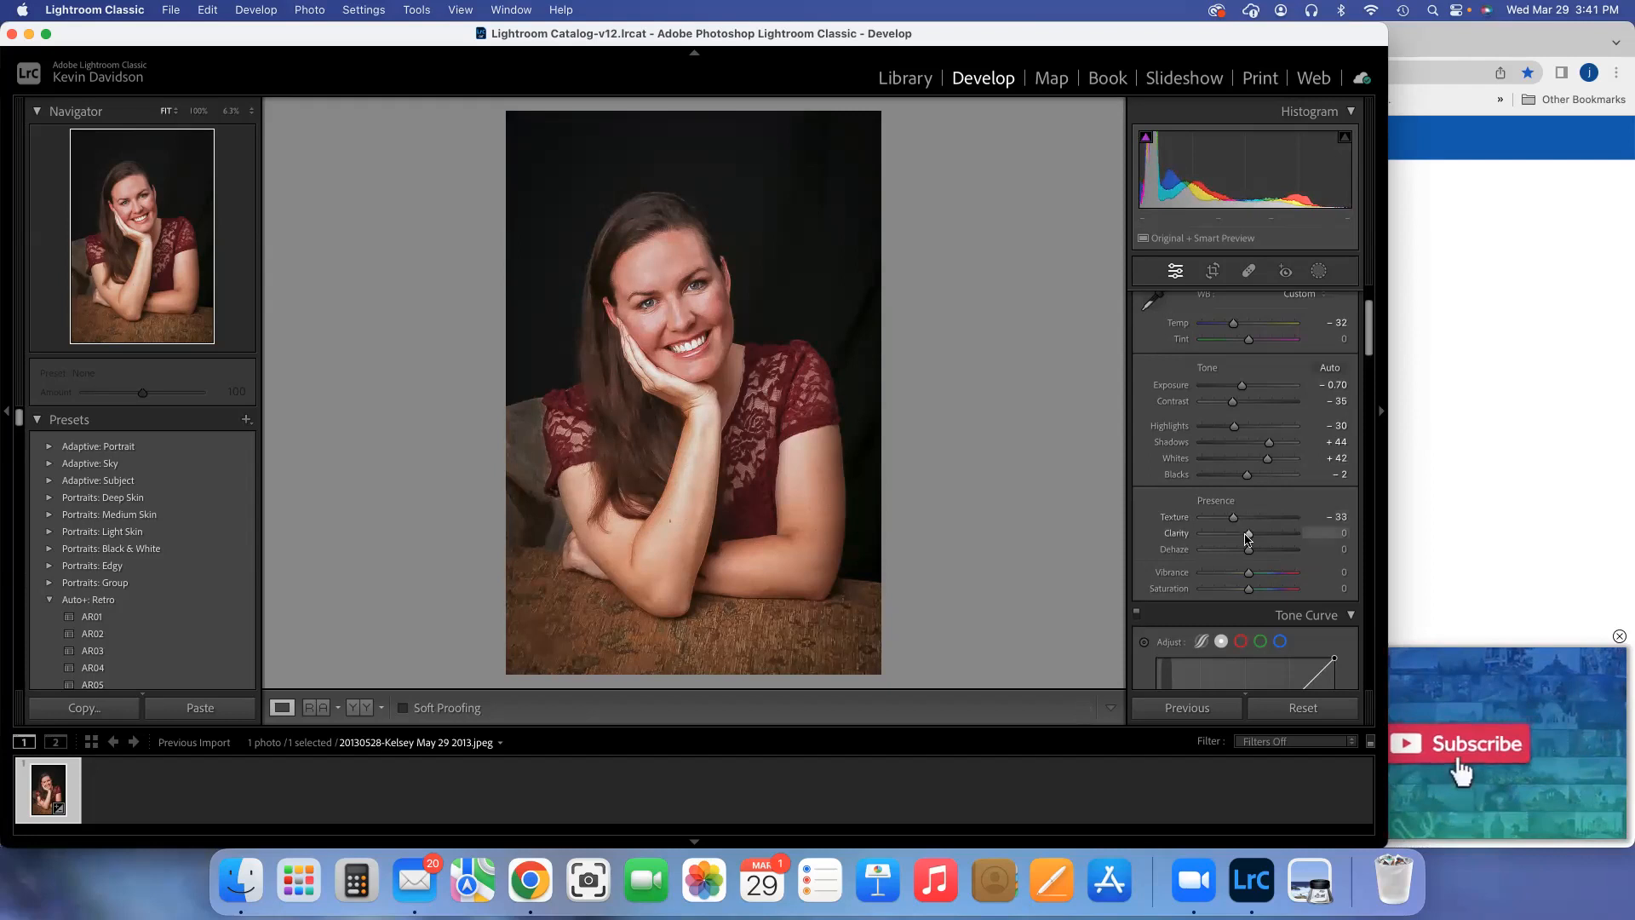
{"action": "mouse_move", "coordinate": [1248, 535]}
{"action": "left_mouse_down"}
{"action": "mouse_move", "coordinate": [1282, 535]}
{"action": "mouse_move", "coordinate": [1249, 552]}
{"action": "mouse_move", "coordinate": [1281, 555]}
{"action": "mouse_move", "coordinate": [1234, 553]}
{"action": "mouse_move", "coordinate": [1253, 553]}
{"action": "left_mouse_up"}
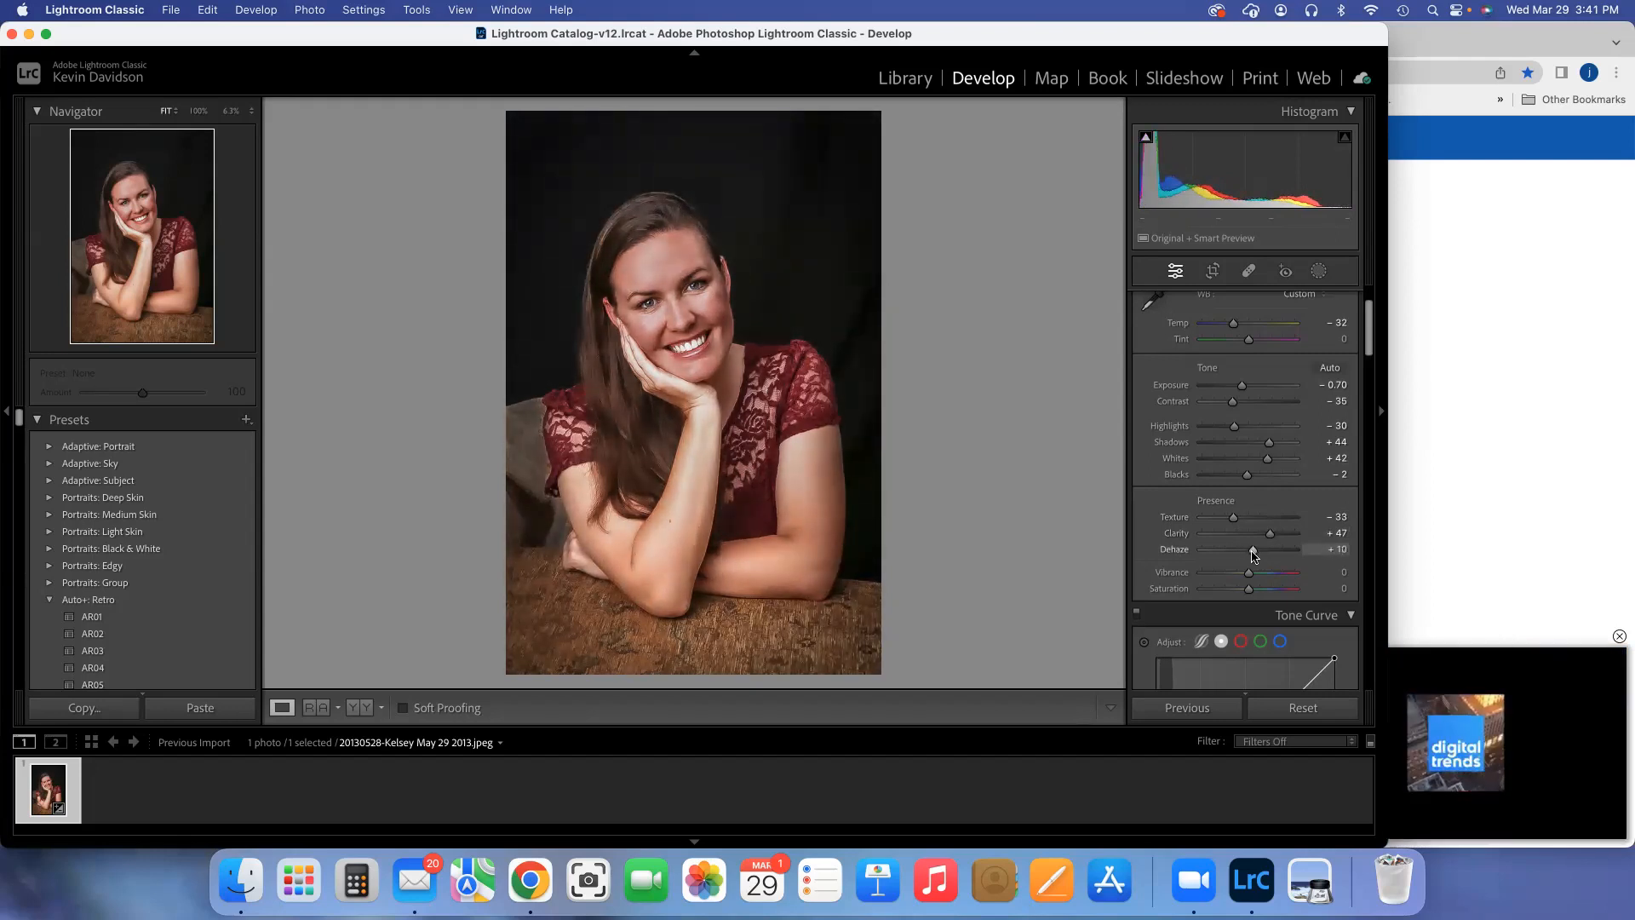
{"action": "double_click", "coordinate": [1180, 552]}
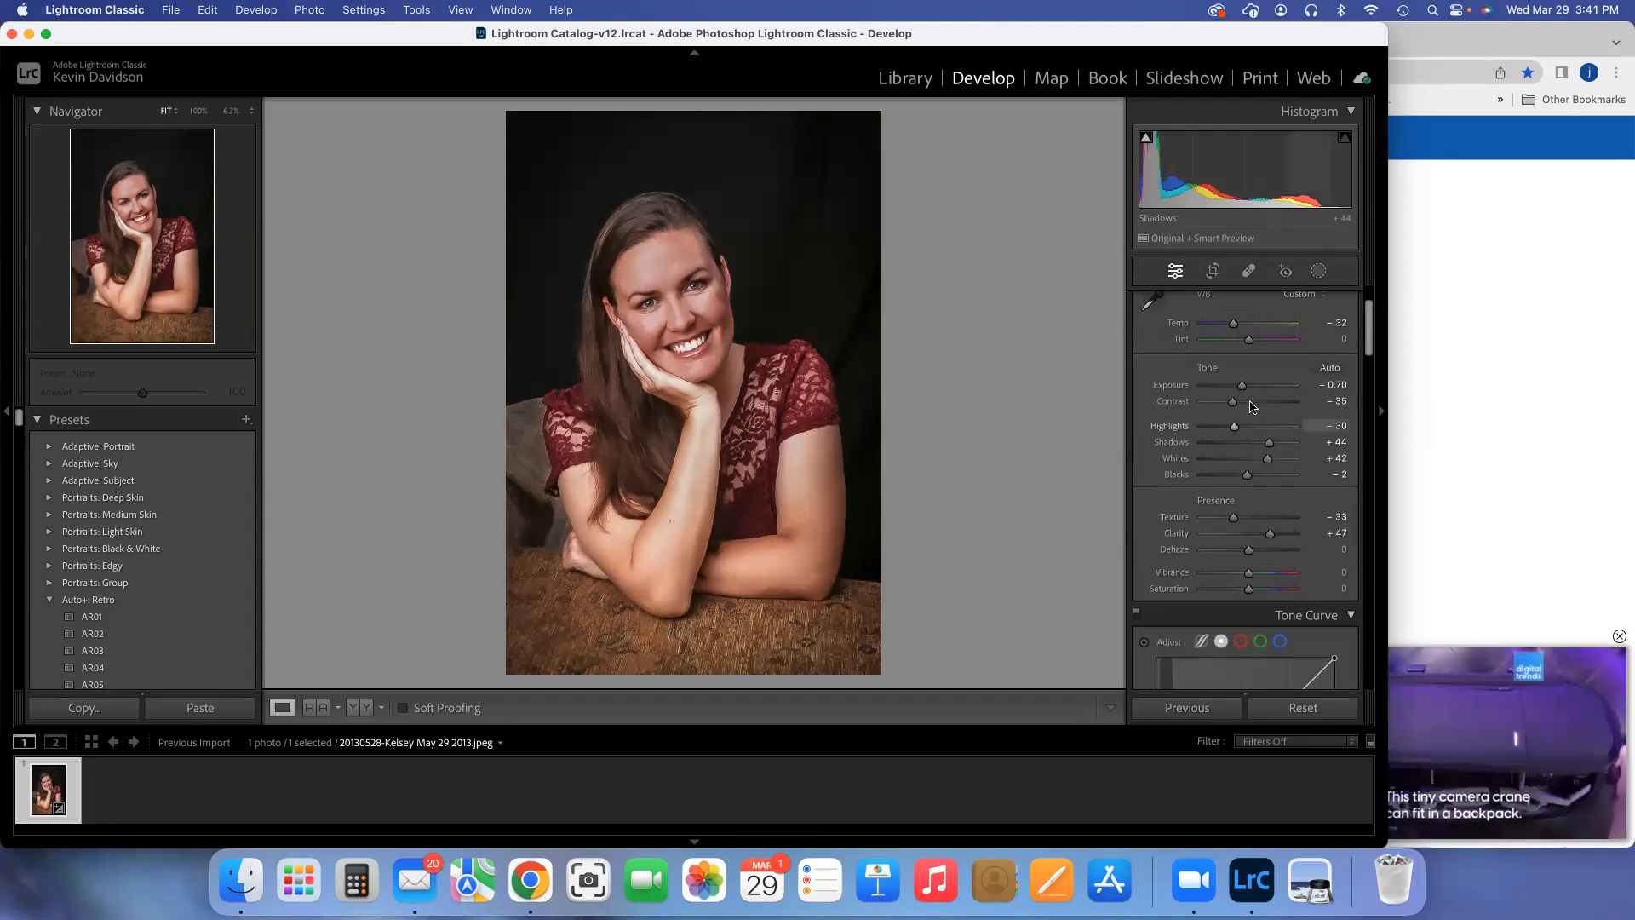
Try cropping away the portrait's lower part below the shoulders, undo that crop and reopen the Crop tool.
{"action": "left_click", "coordinate": [1213, 272]}
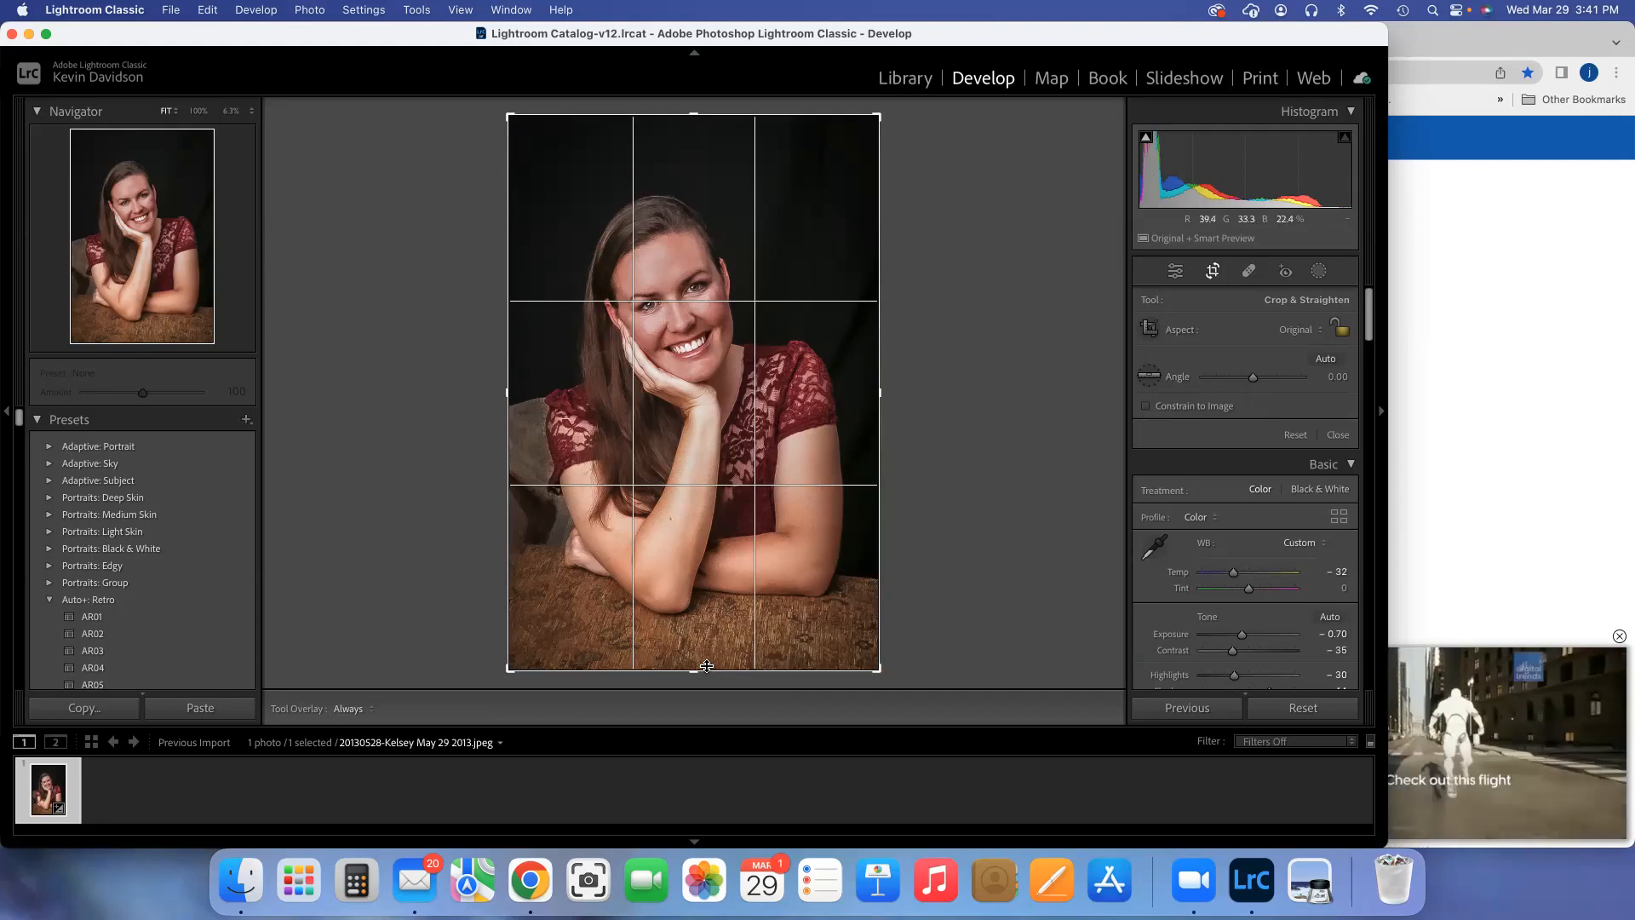
{"action": "left_click_drag", "start_coordinate": [696, 670], "coordinate": [707, 562]}
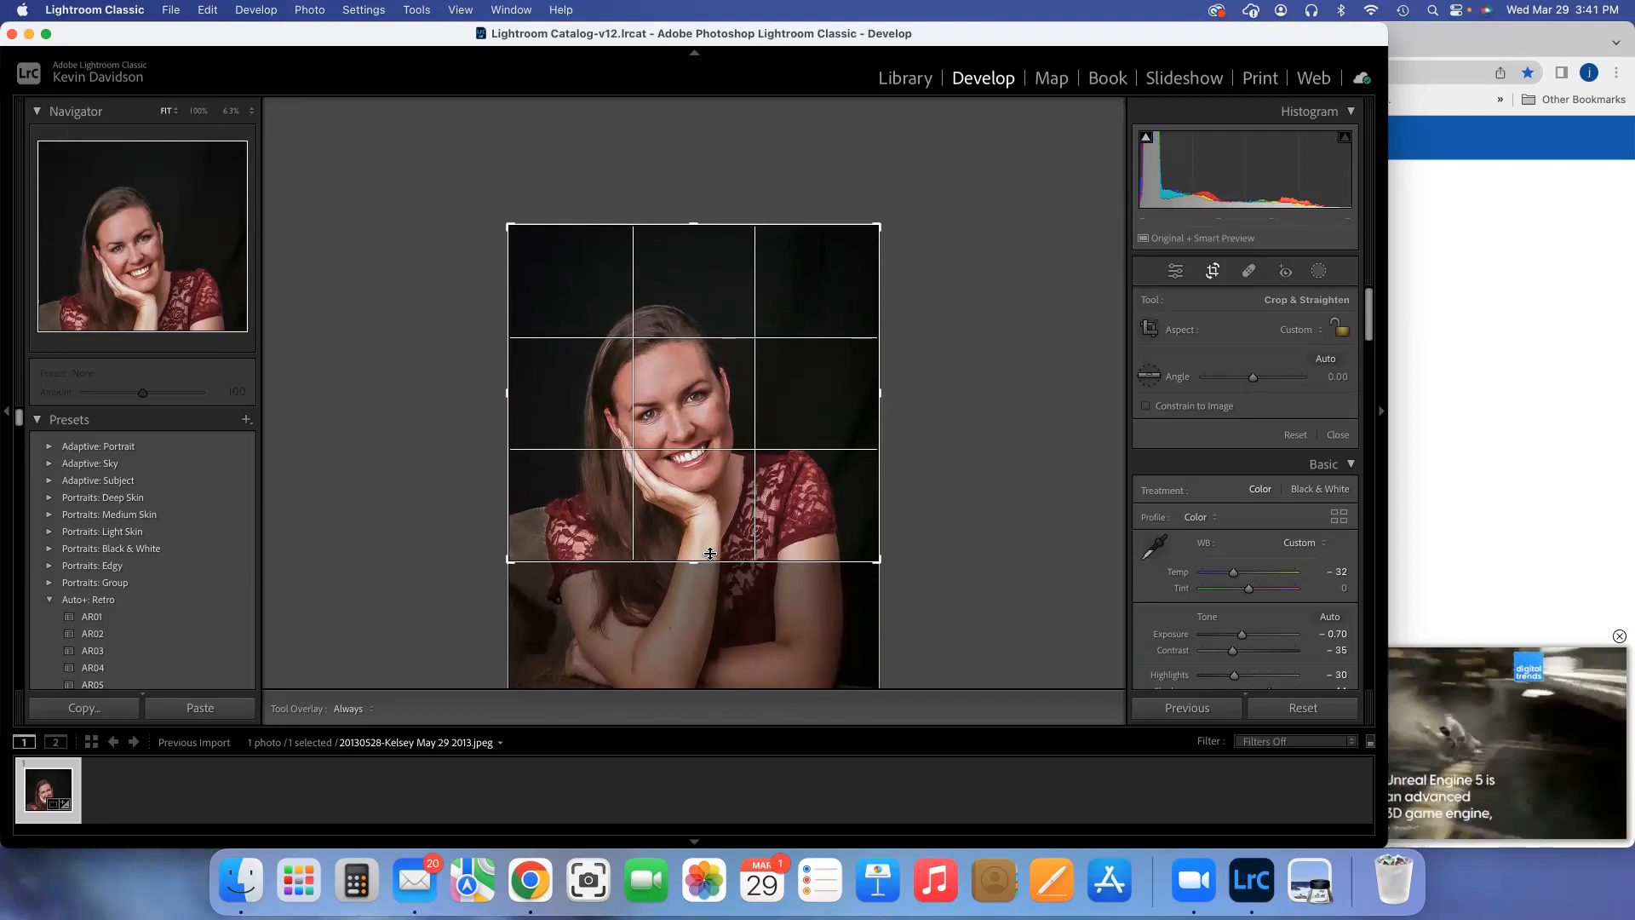
{"action": "left_click", "coordinate": [1212, 272]}
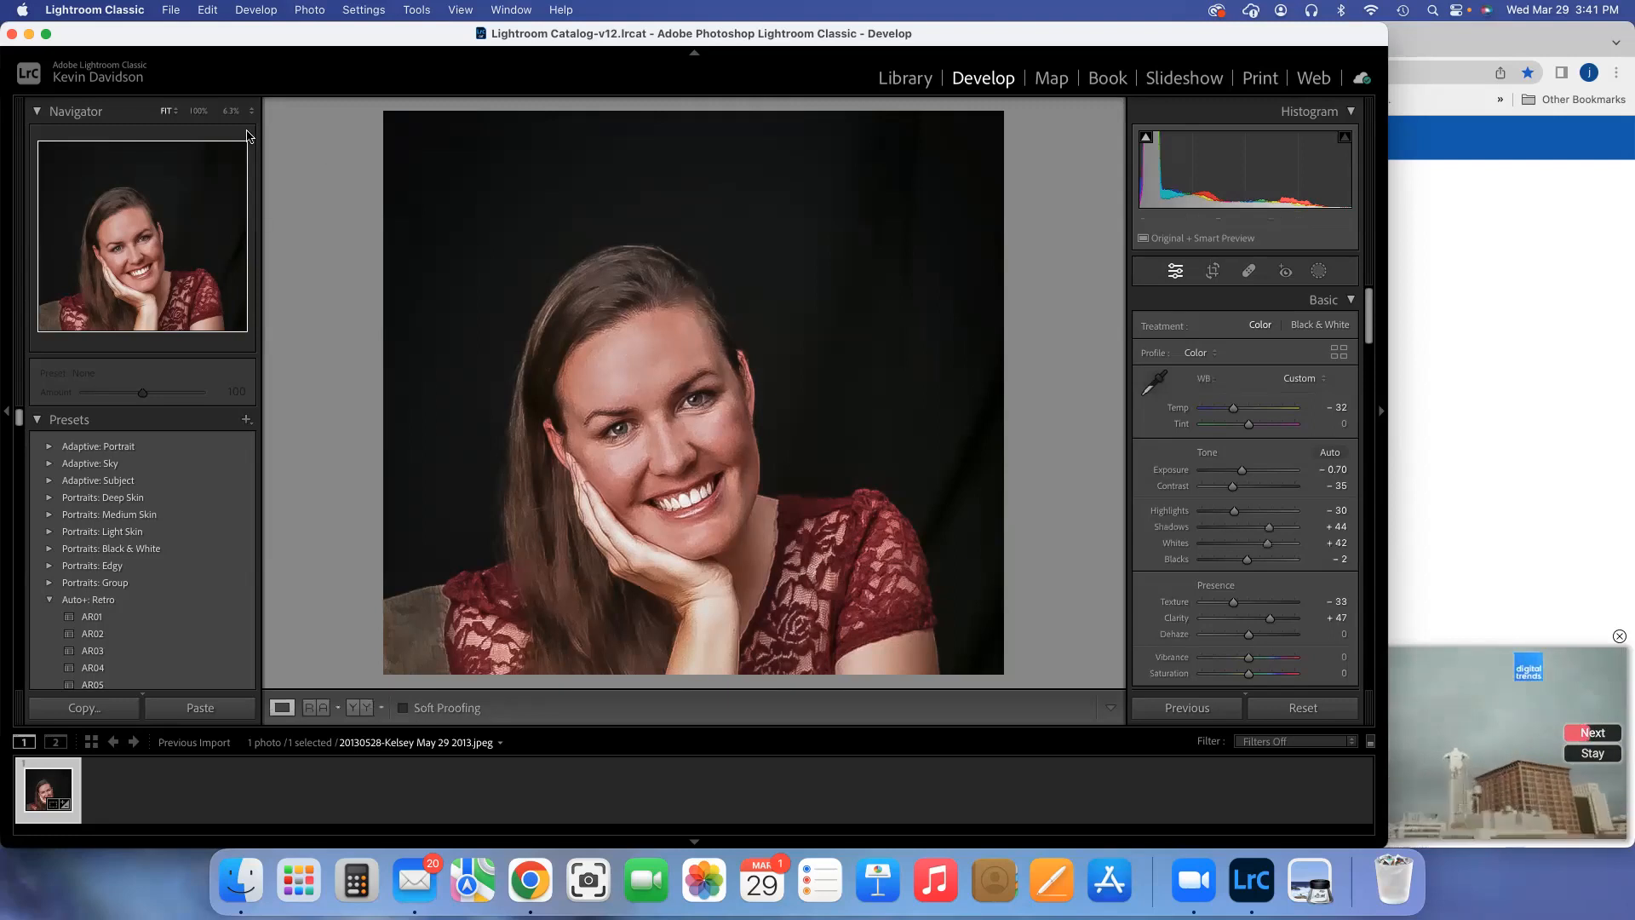
{"action": "left_click", "coordinate": [205, 12]}
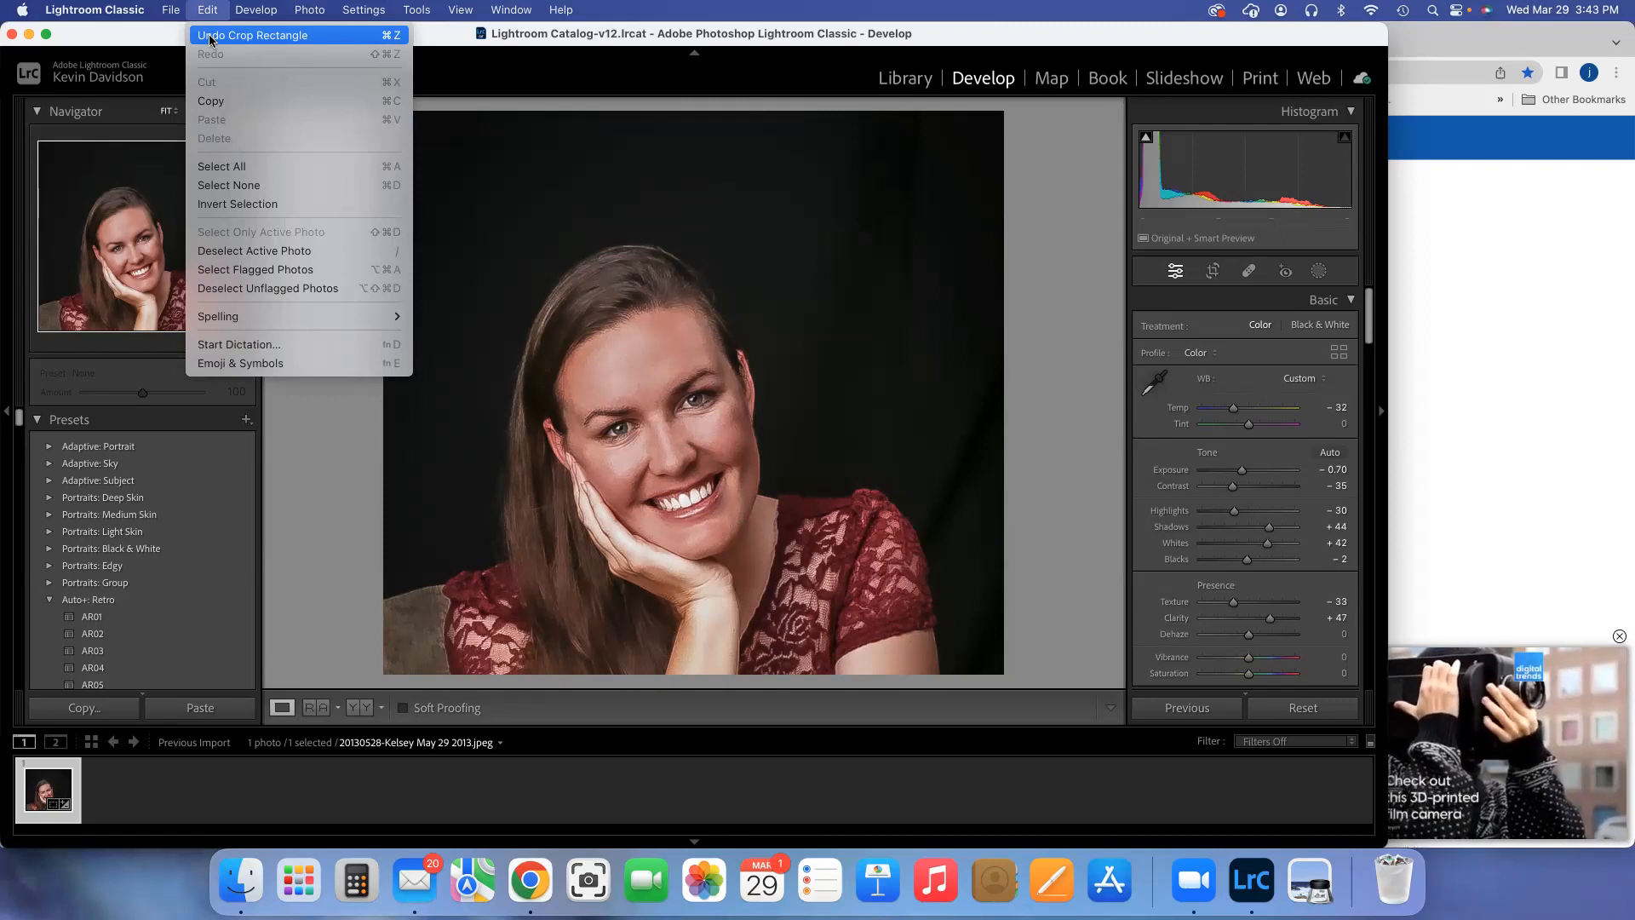
{"action": "left_click", "coordinate": [210, 36]}
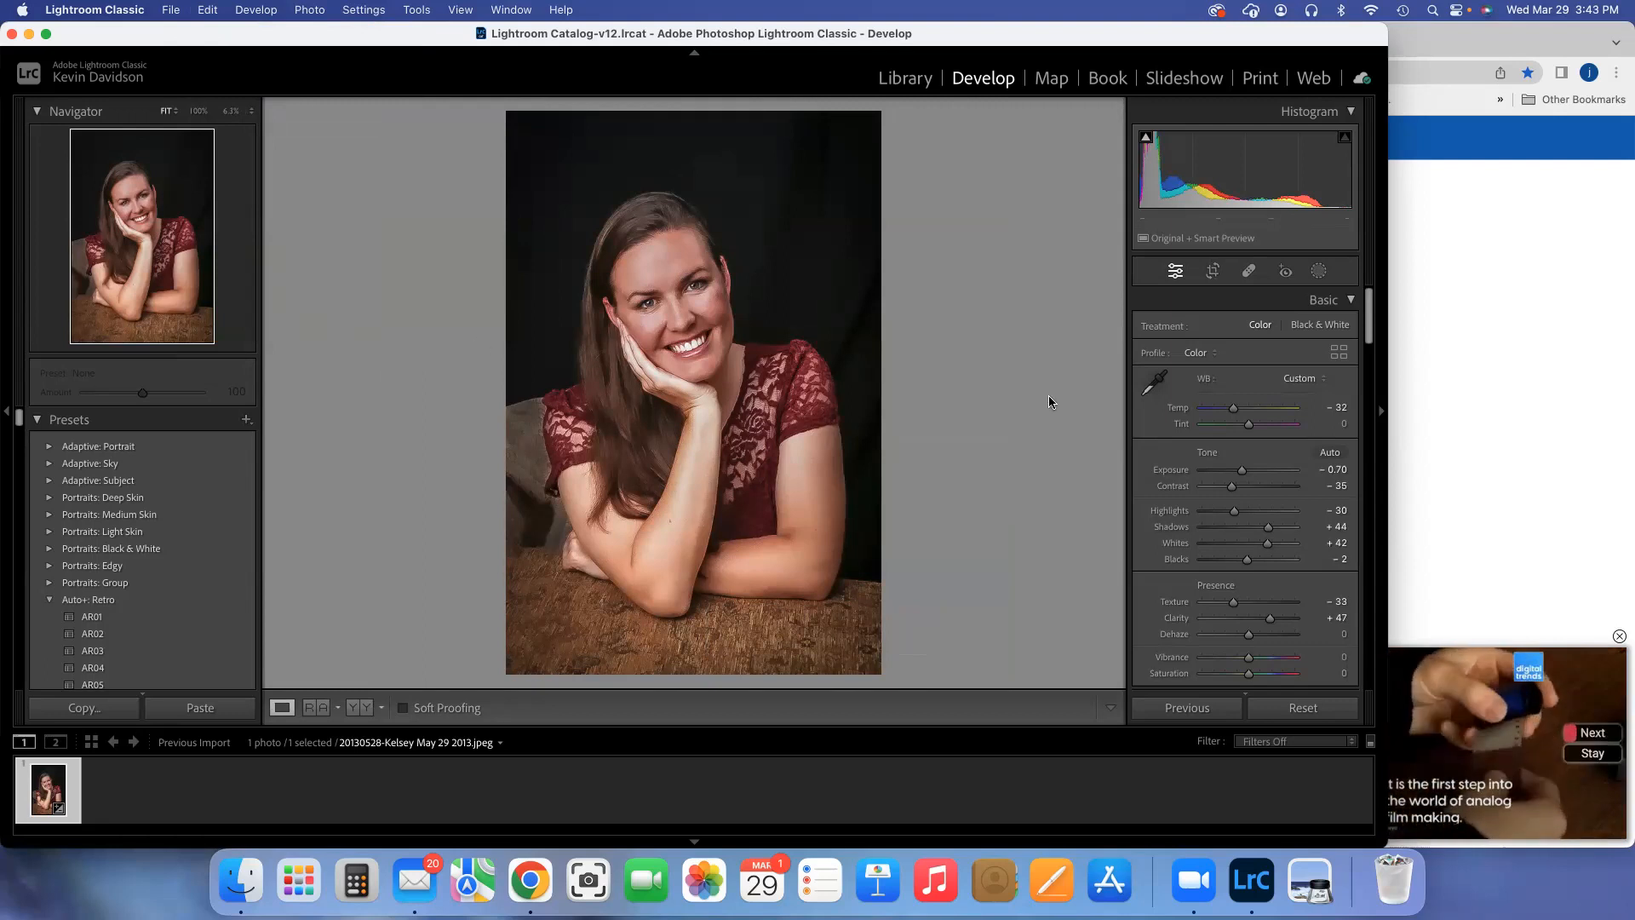
{"action": "left_click", "coordinate": [1212, 271]}
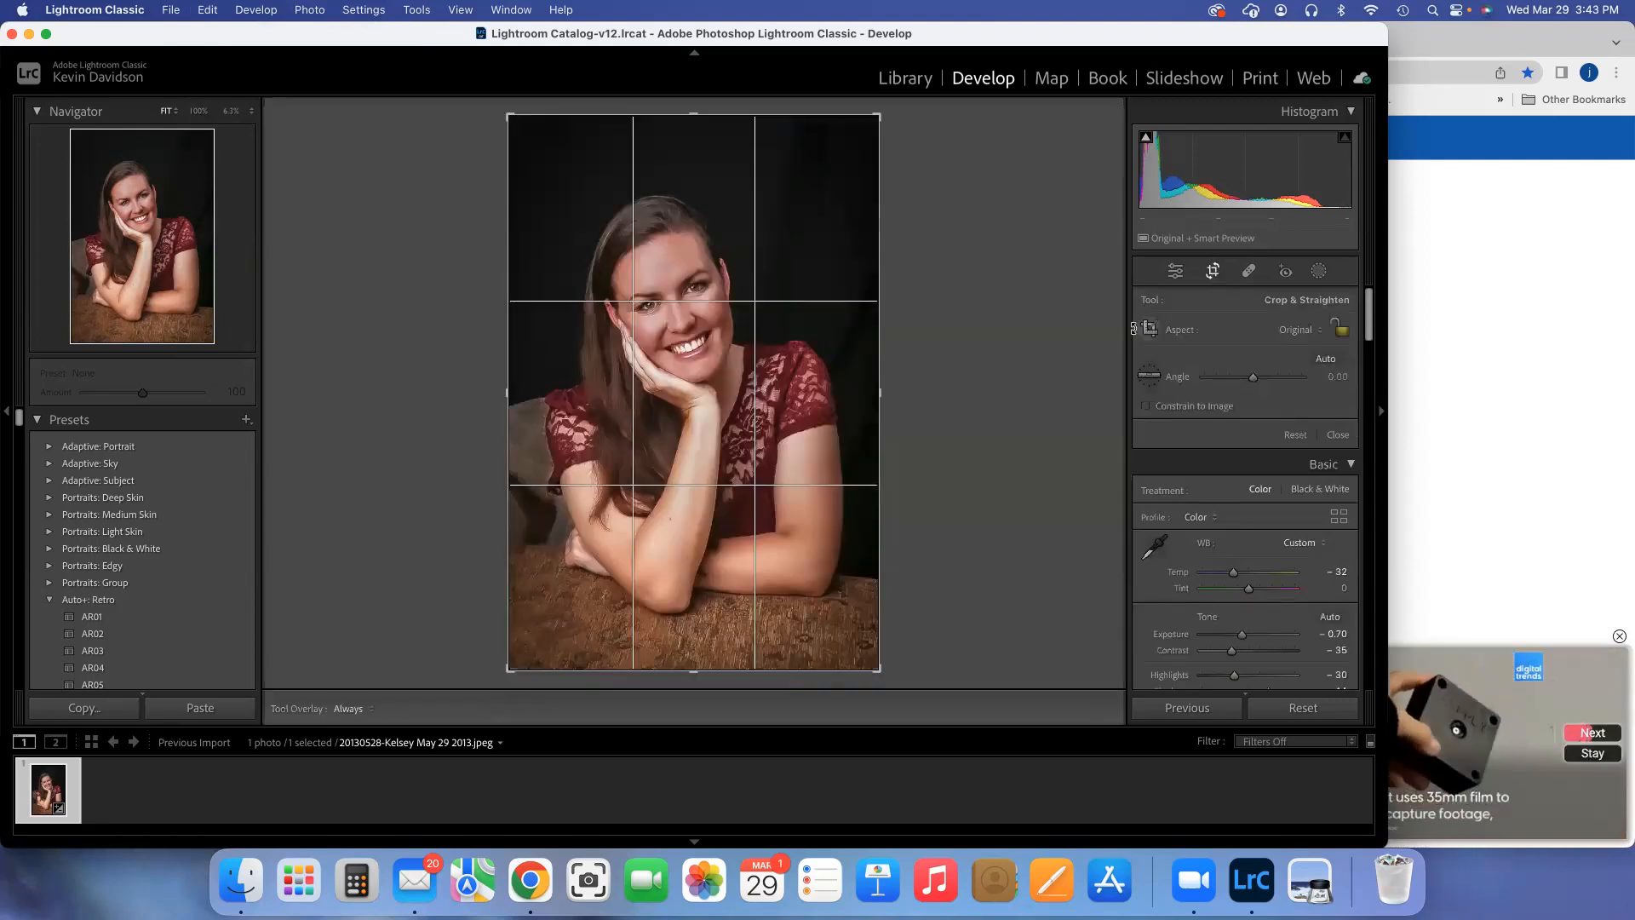
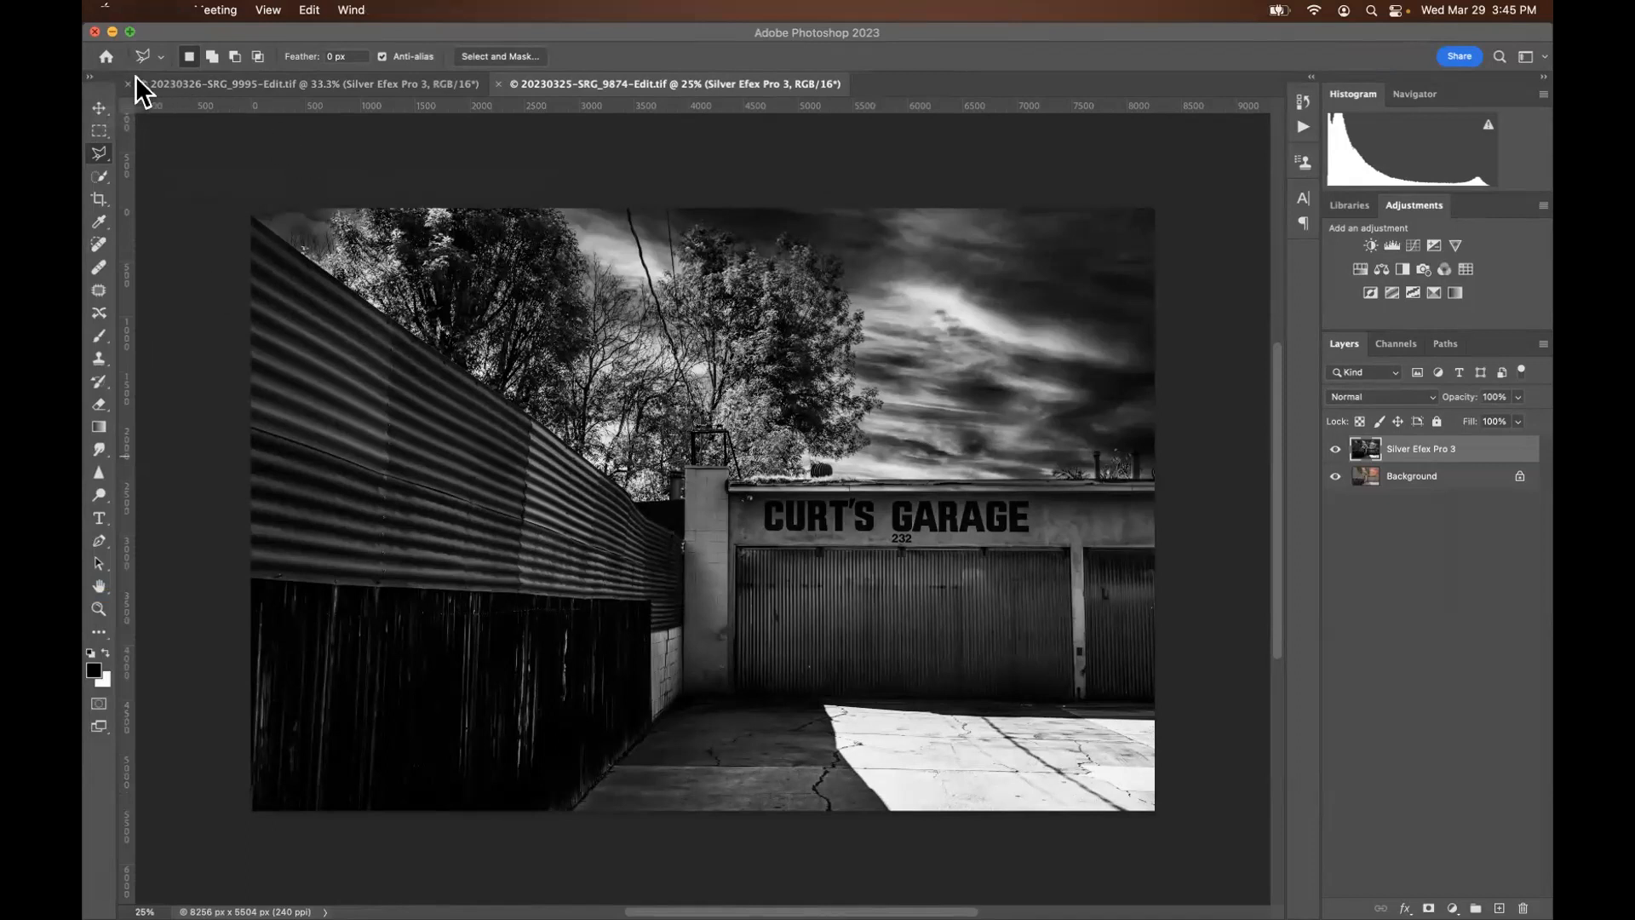
Switch from Photoshop to Lightroom Classic and show the Library photos as a grid.
{"action": "mouse_move", "coordinate": [90, 198]}
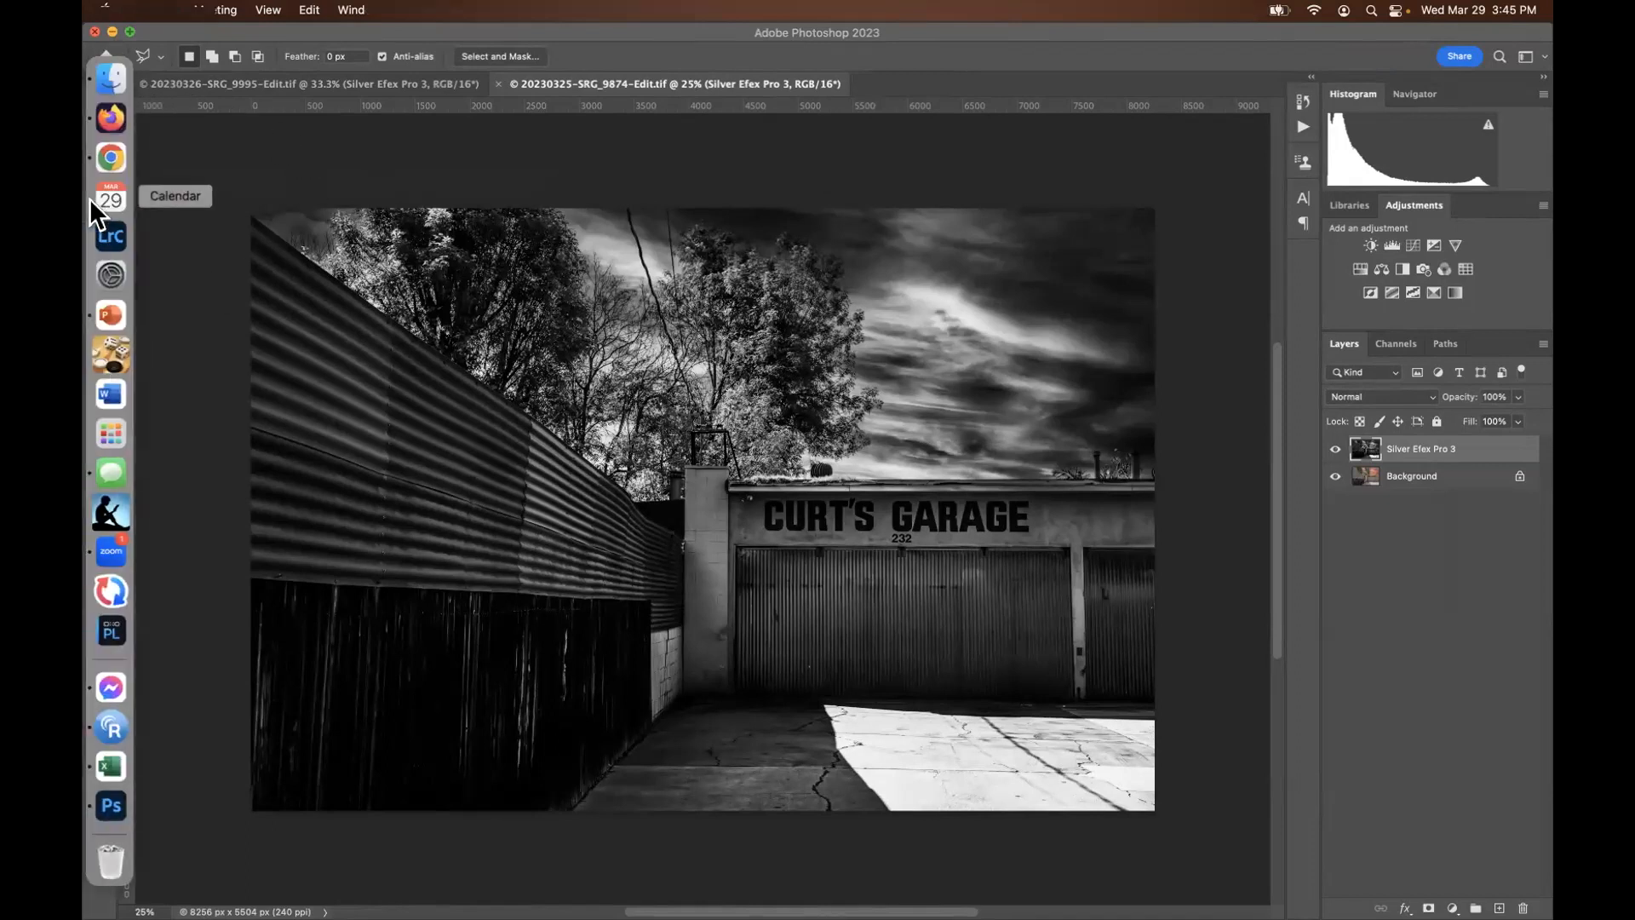
{"action": "left_click", "coordinate": [110, 242]}
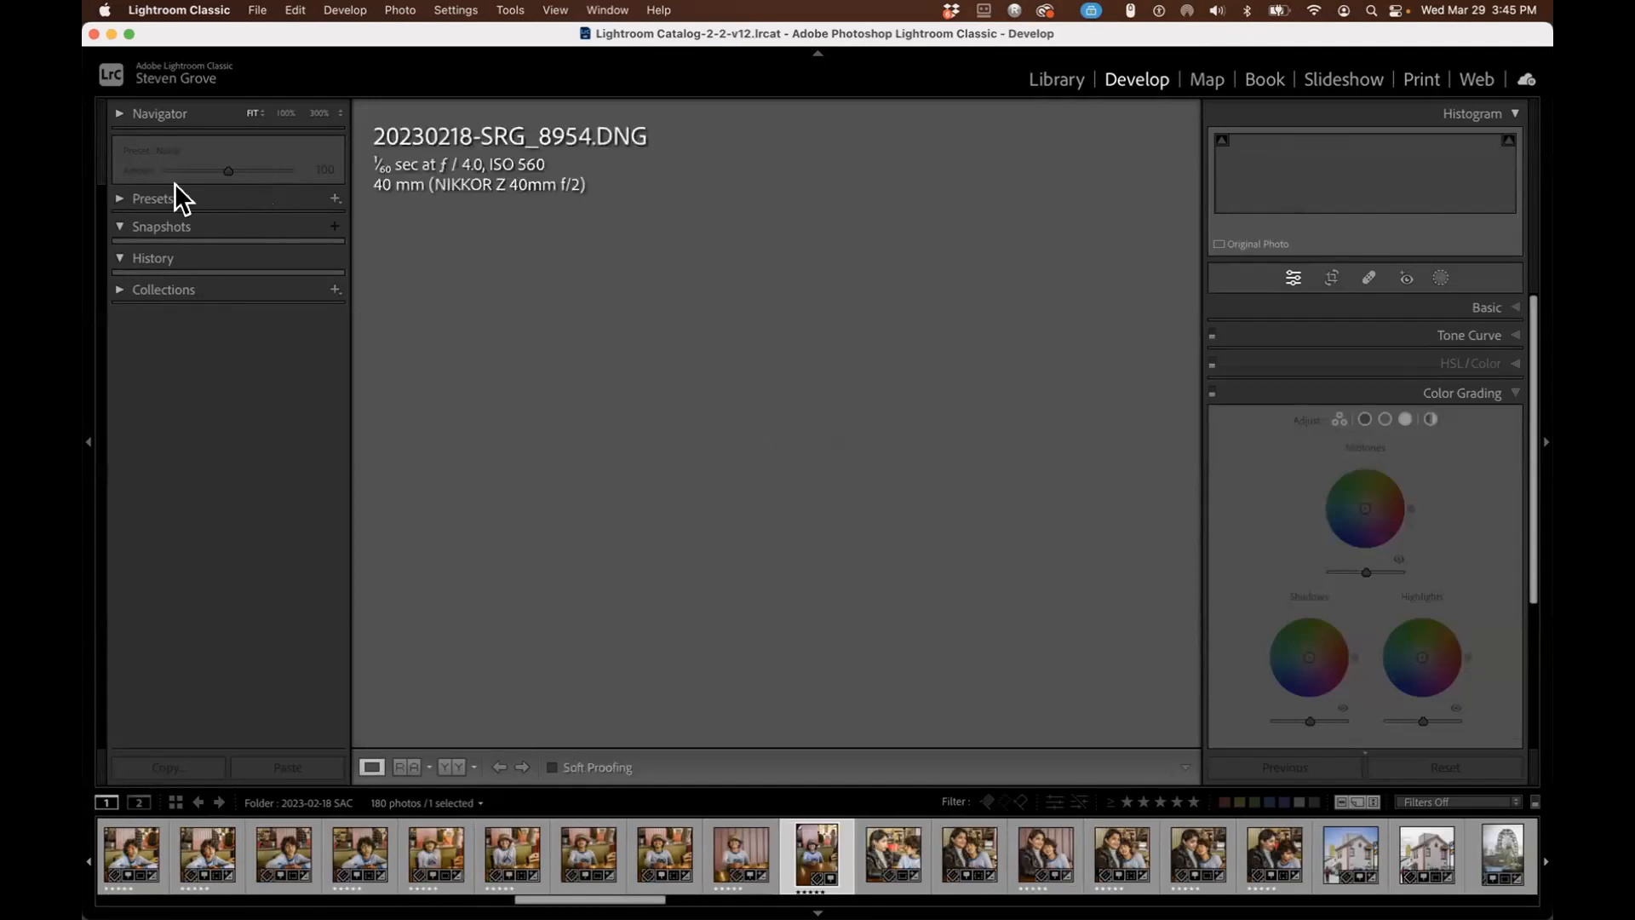
{"action": "left_click", "coordinate": [1054, 80]}
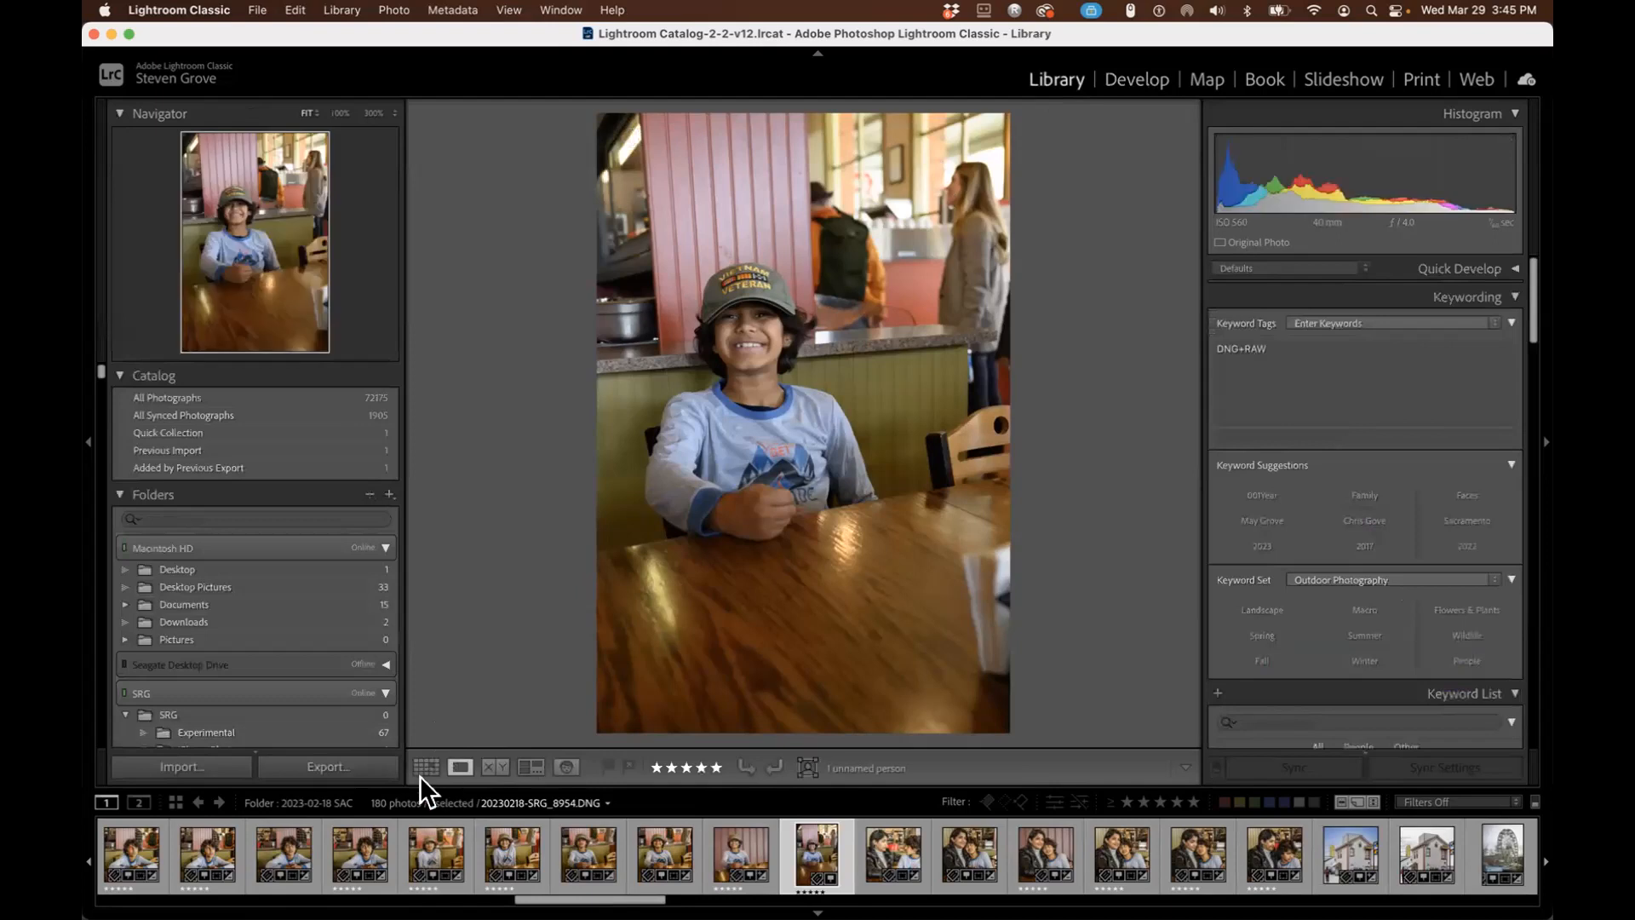
{"action": "left_click", "coordinate": [426, 768]}
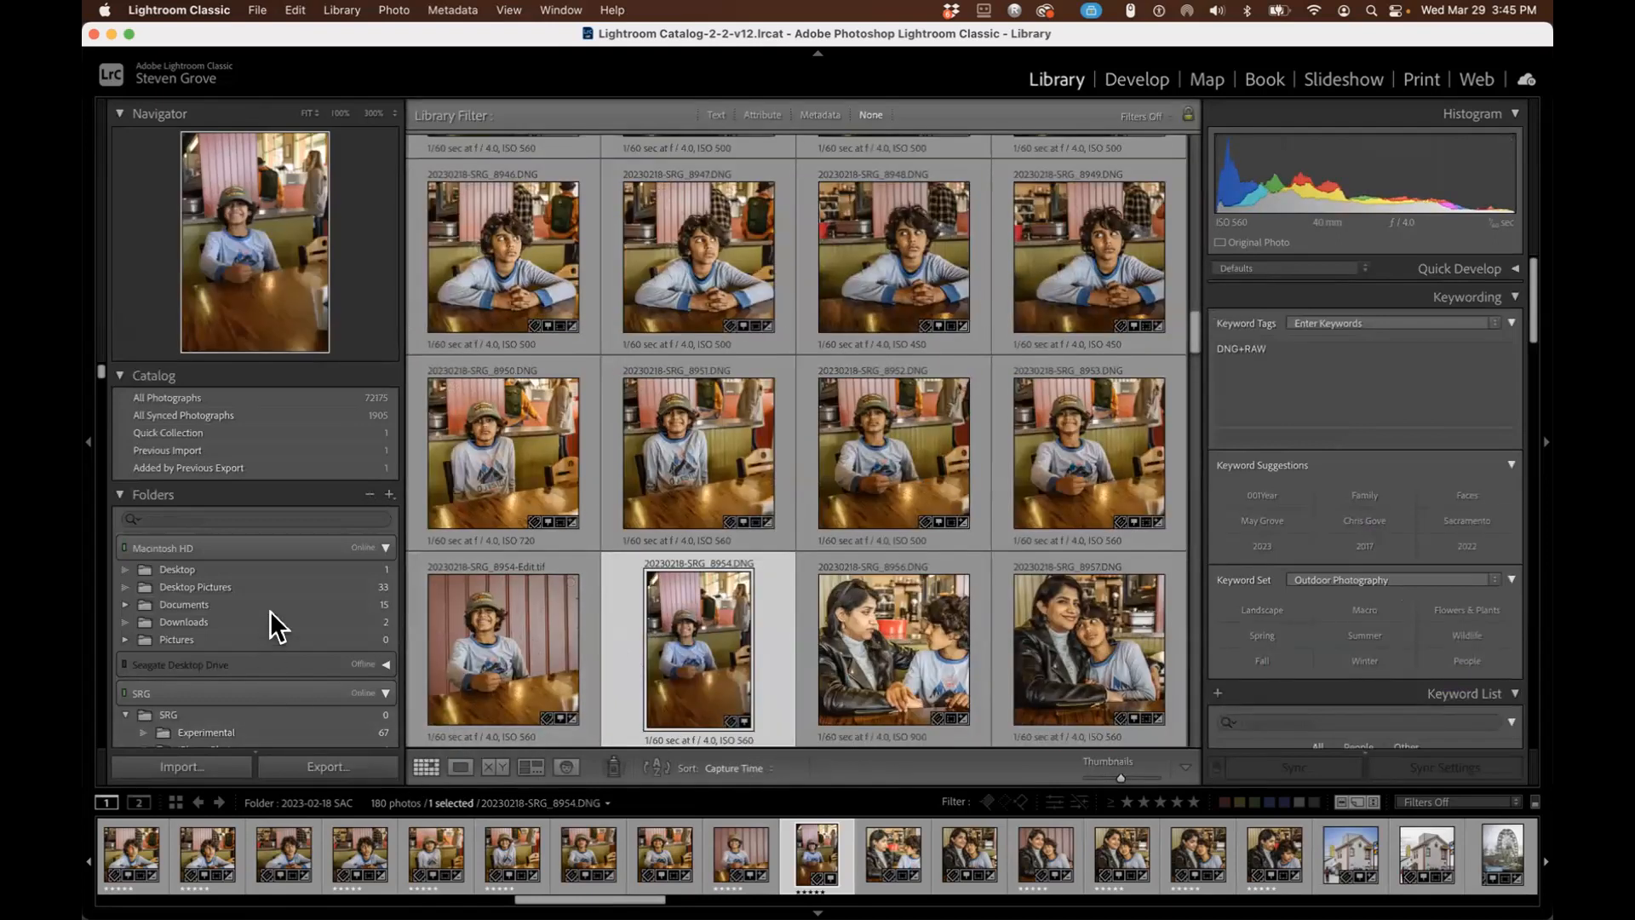
Open the portrait unnamed.jpg from the IPhone Photograpy folder in a single-photo view.
{"action": "scroll", "coordinate": [272, 613], "scroll_direction": "down", "scroll_amount": 4}
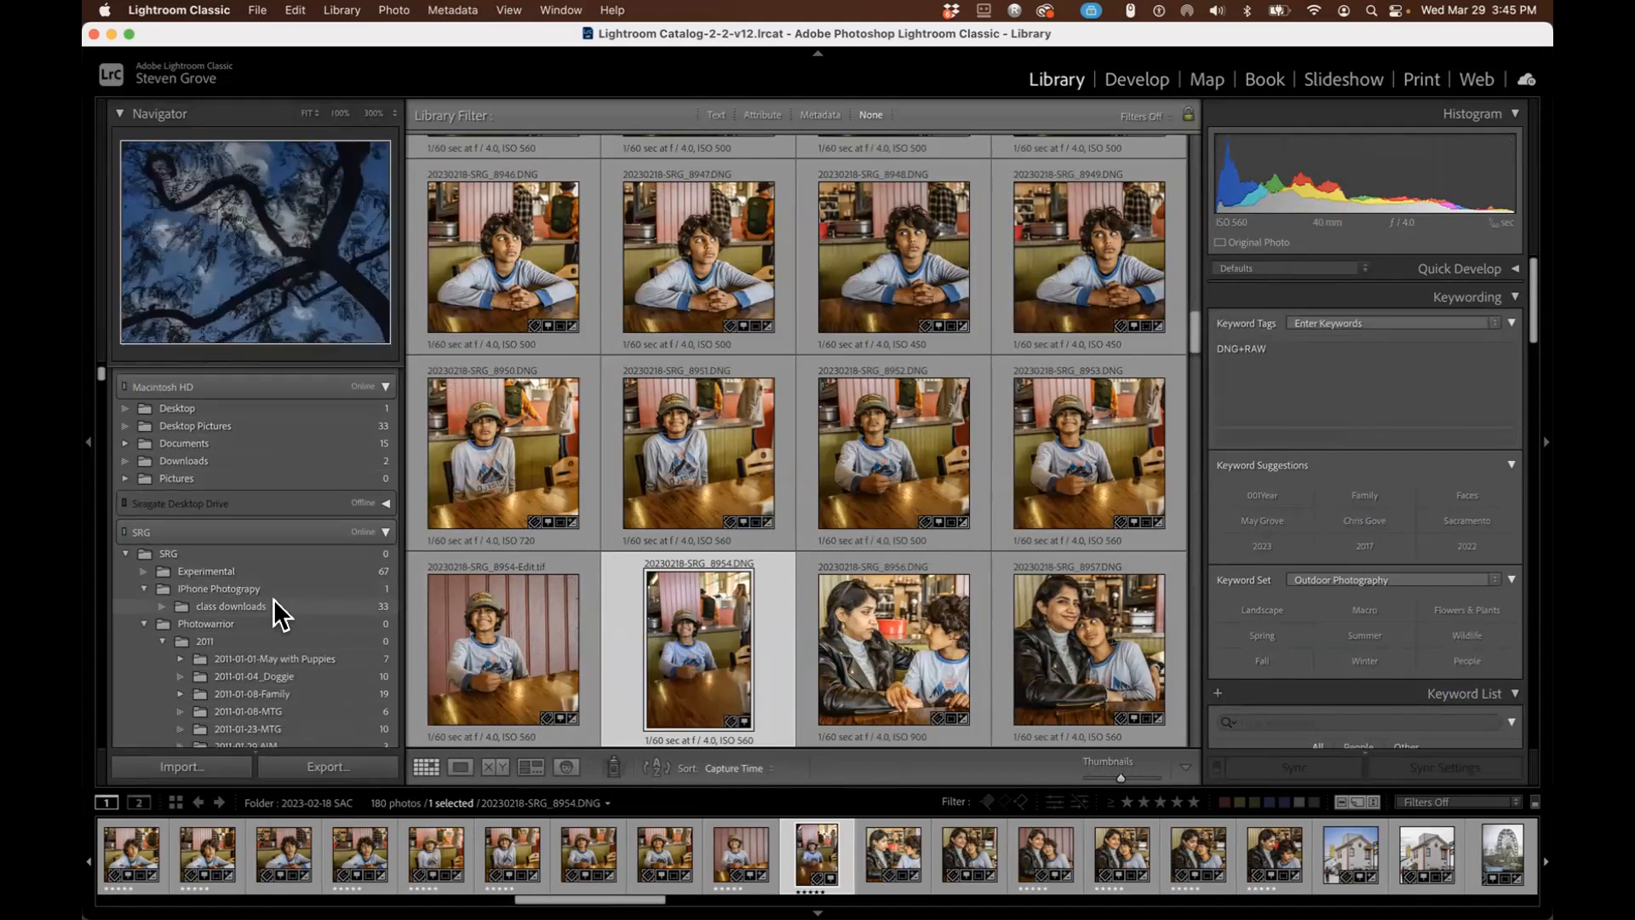
{"action": "left_click", "coordinate": [254, 588]}
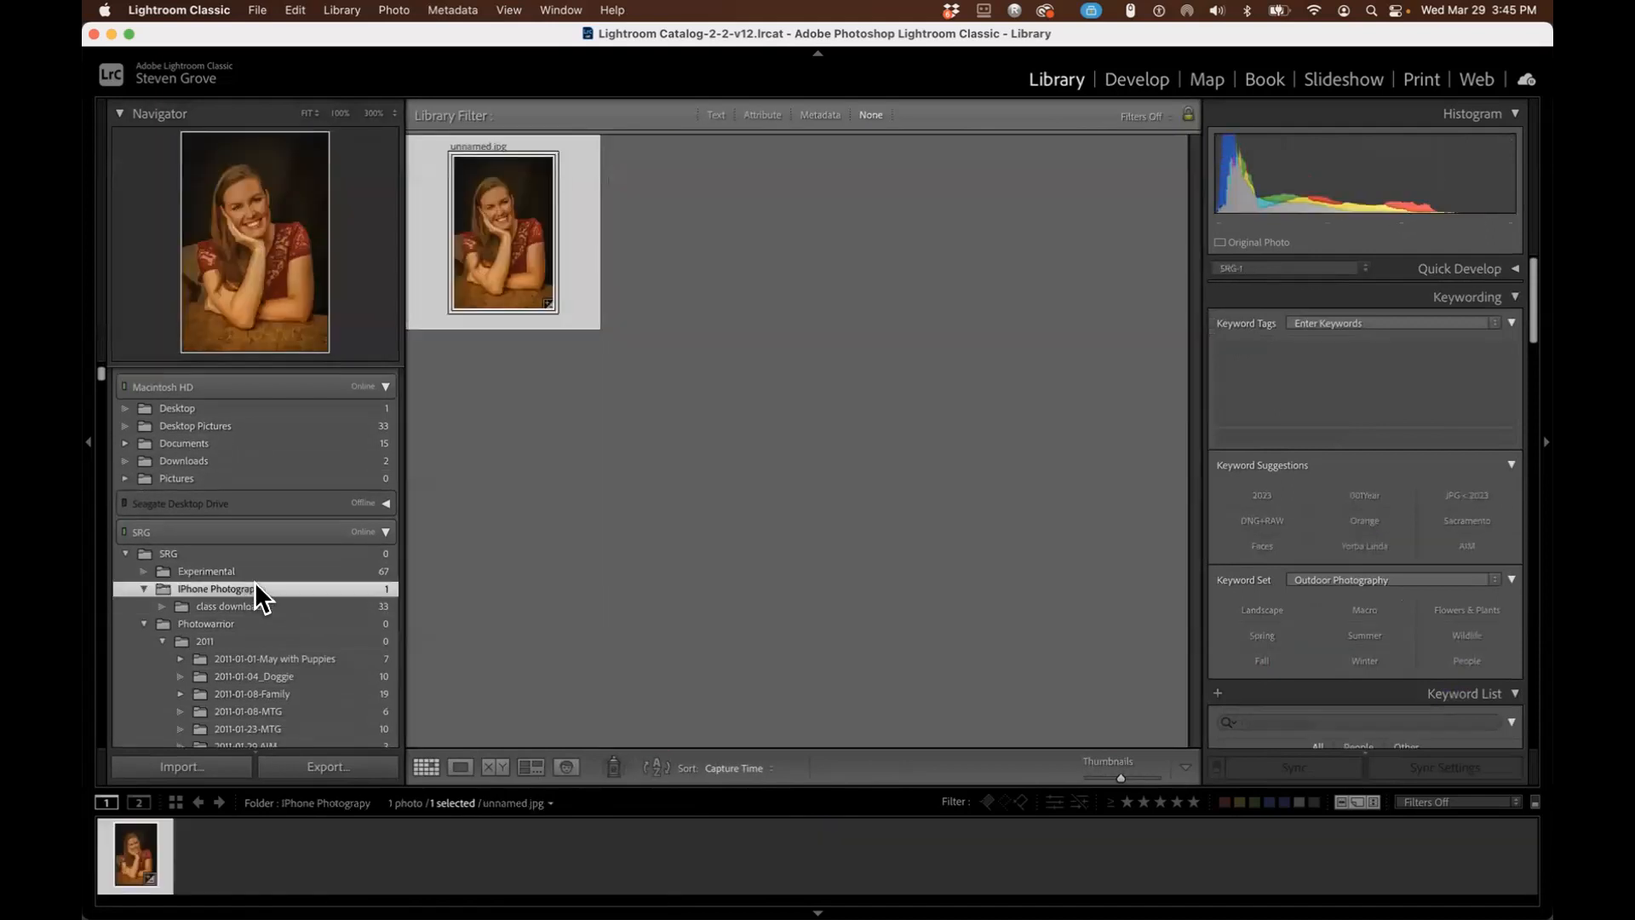
{"action": "double_click", "coordinate": [511, 242]}
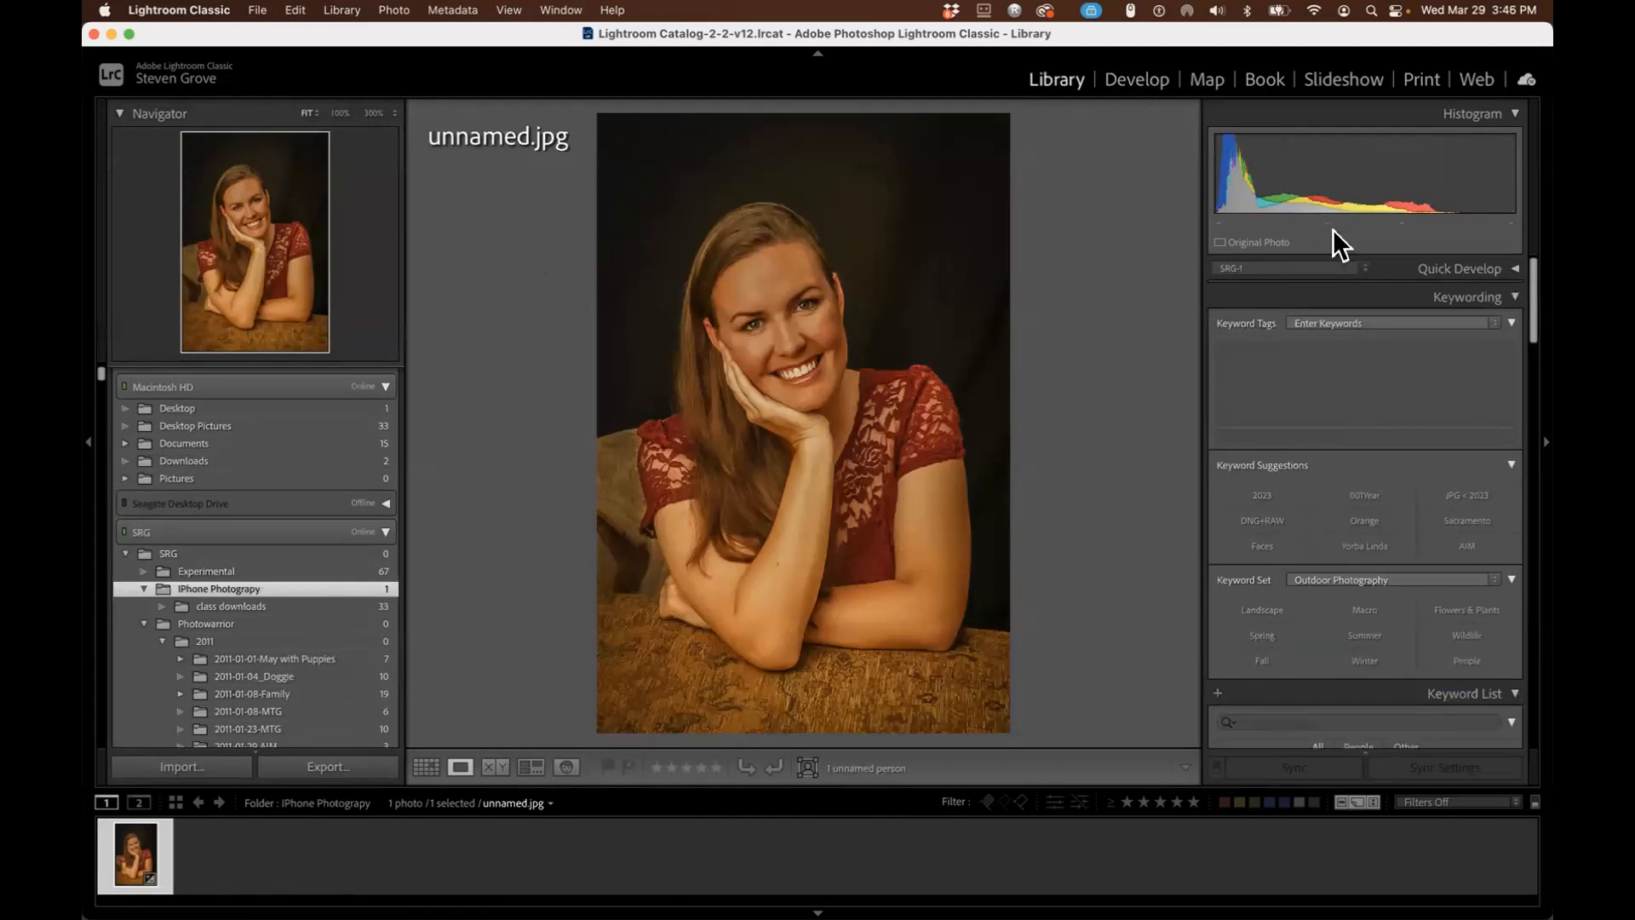
{"action": "left_click", "coordinate": [1337, 354]}
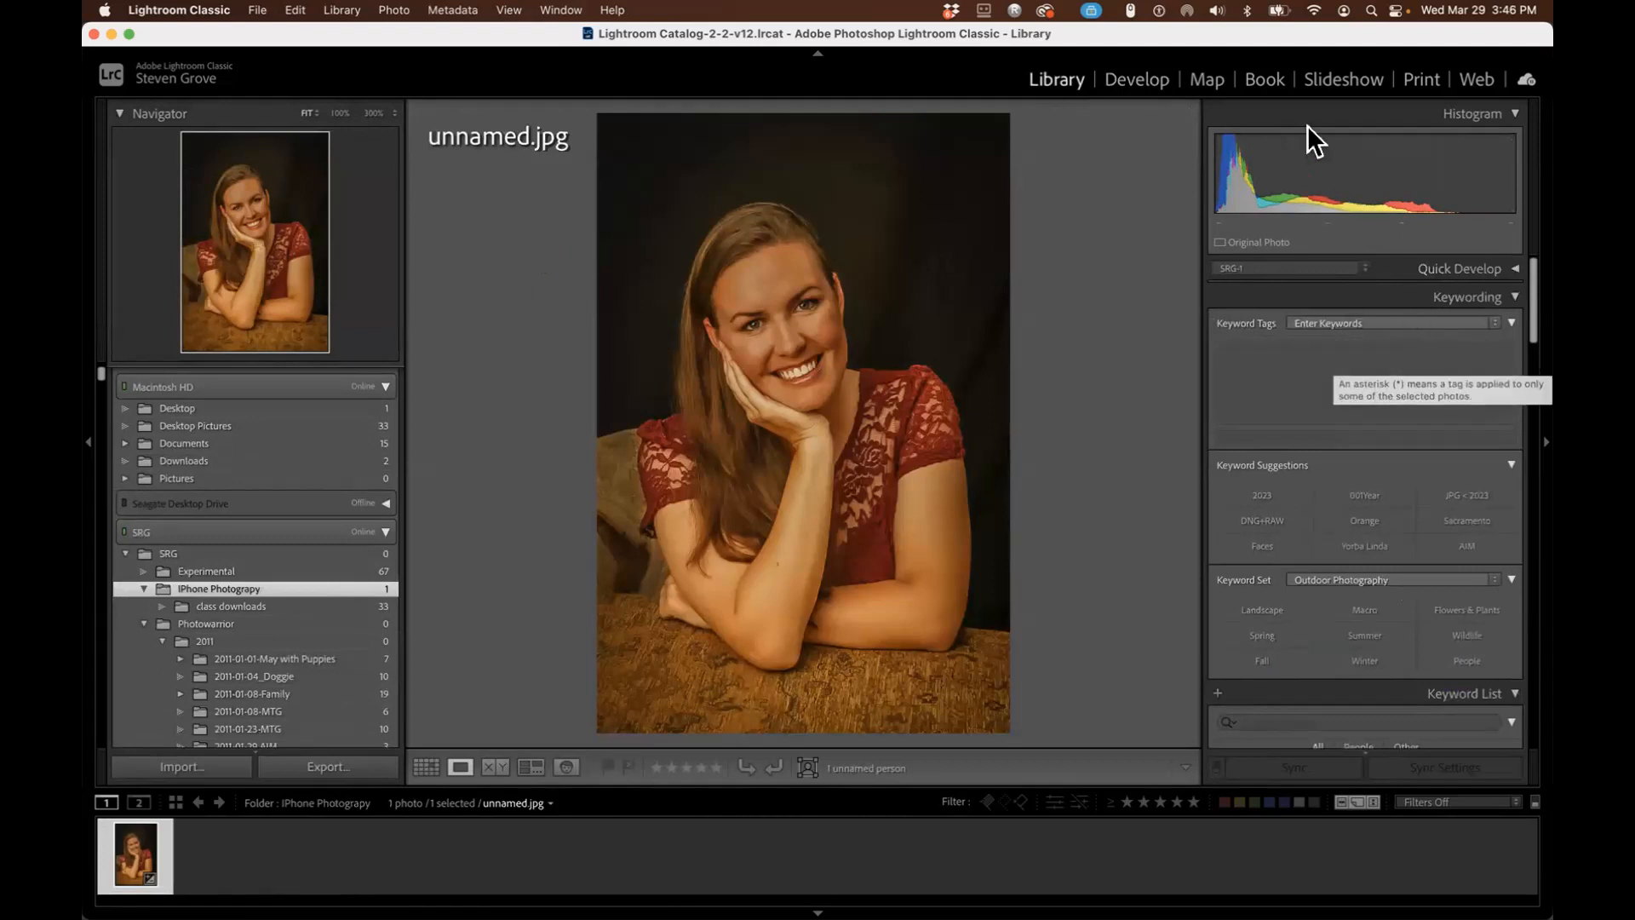
Bring the portrait into the Develop module, show the Basic adjustments and select the Color profile.
{"action": "left_click", "coordinate": [1134, 78]}
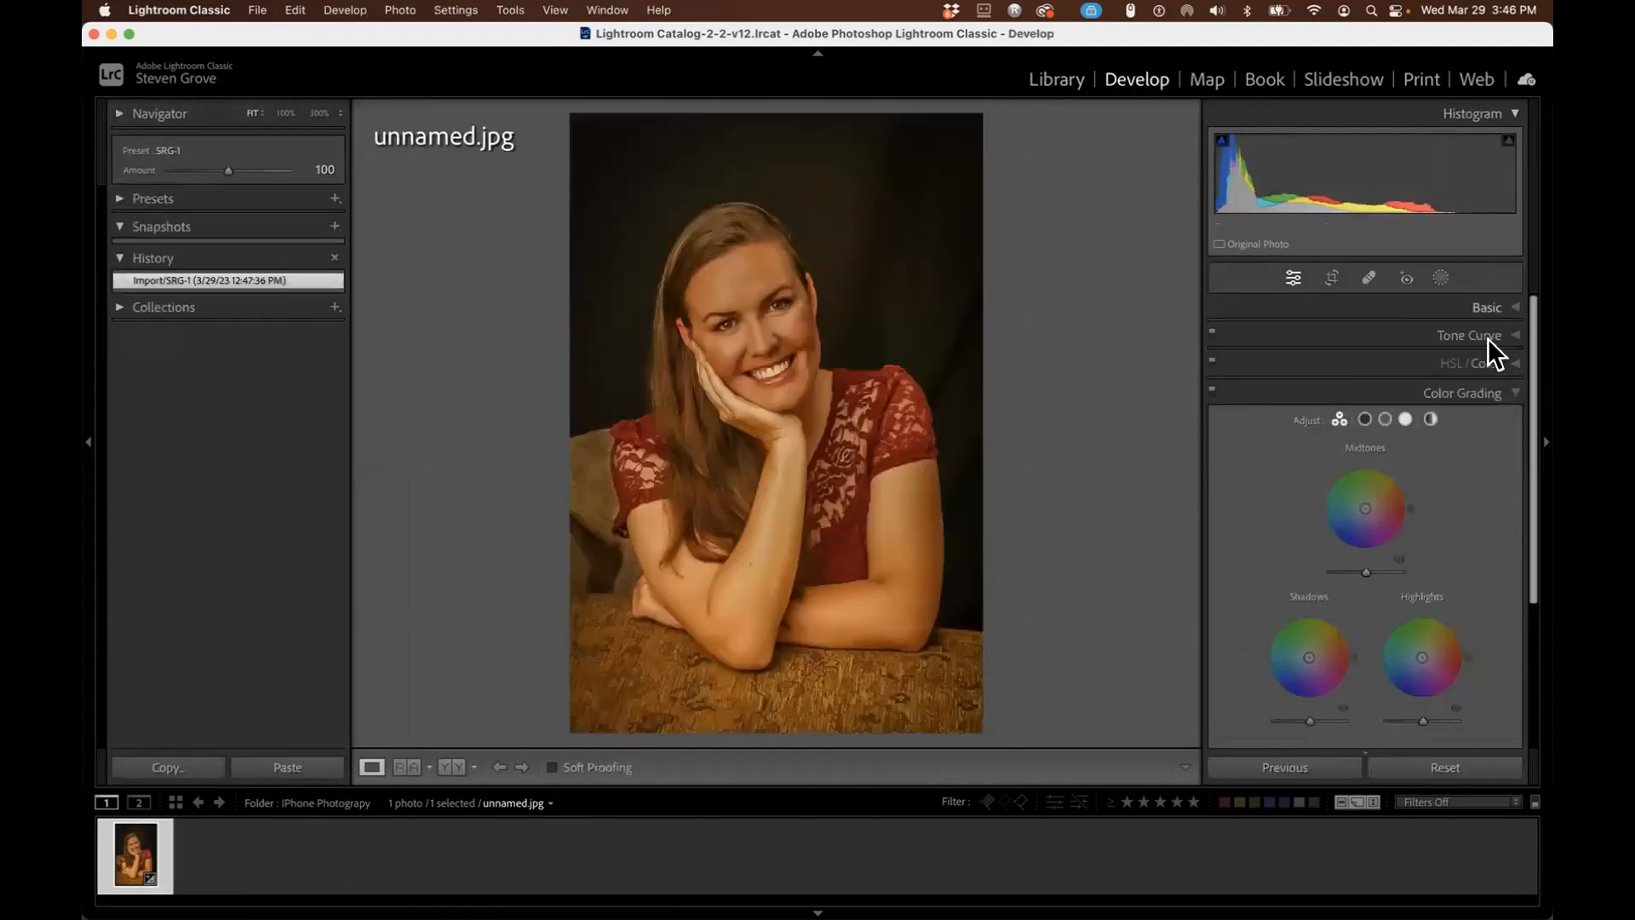
{"action": "left_click", "coordinate": [1433, 300]}
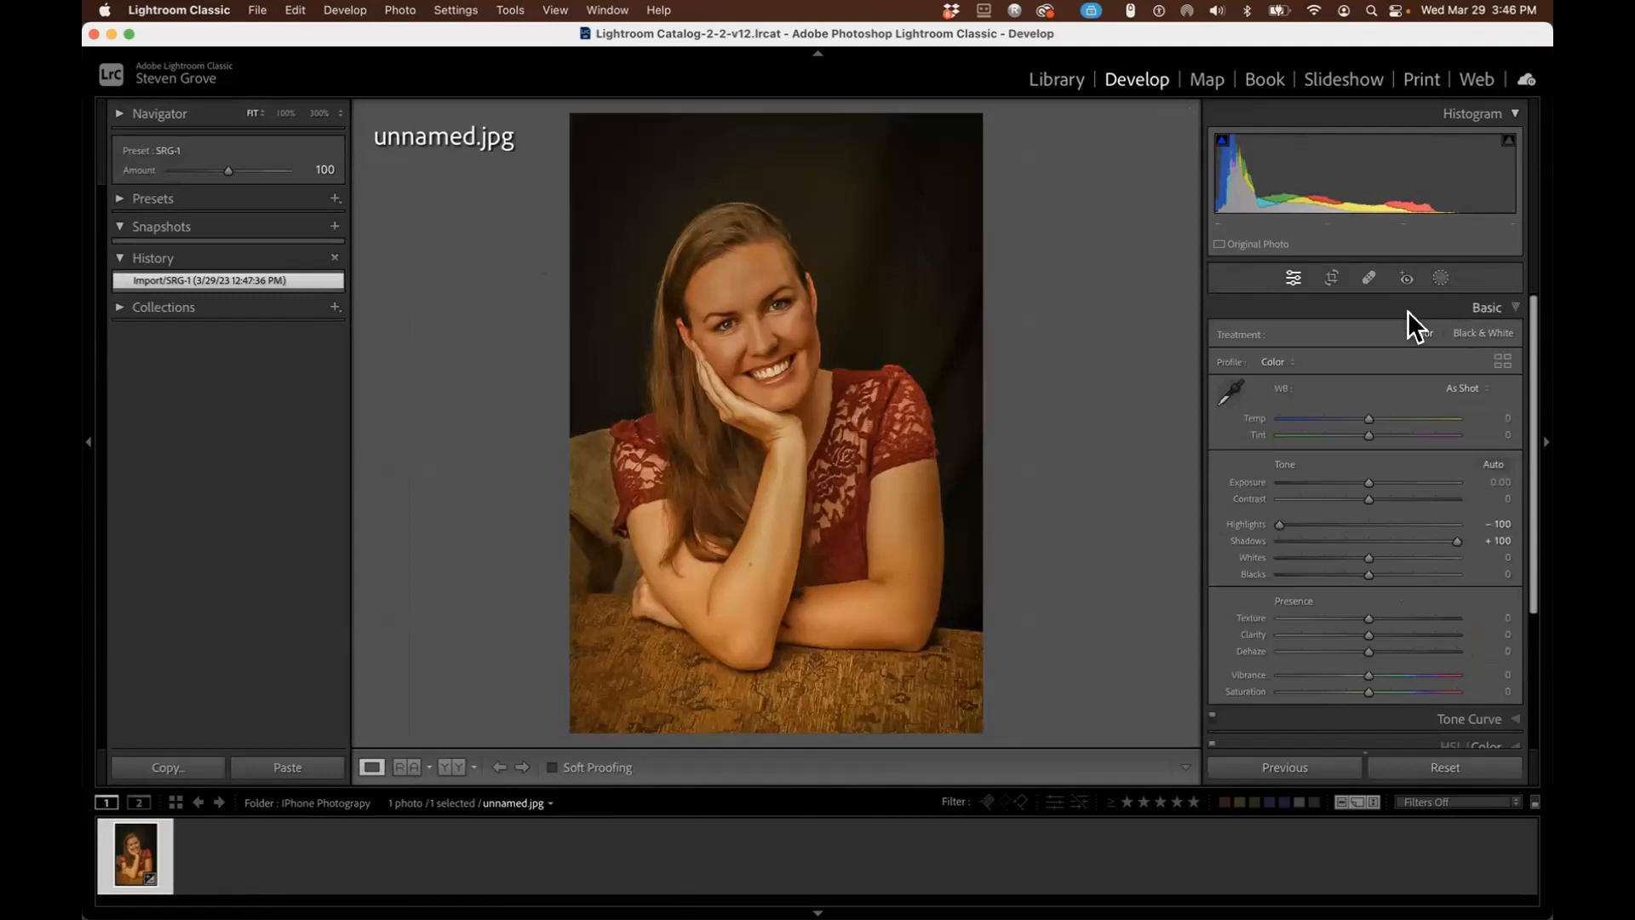
{"action": "left_click", "coordinate": [1290, 361]}
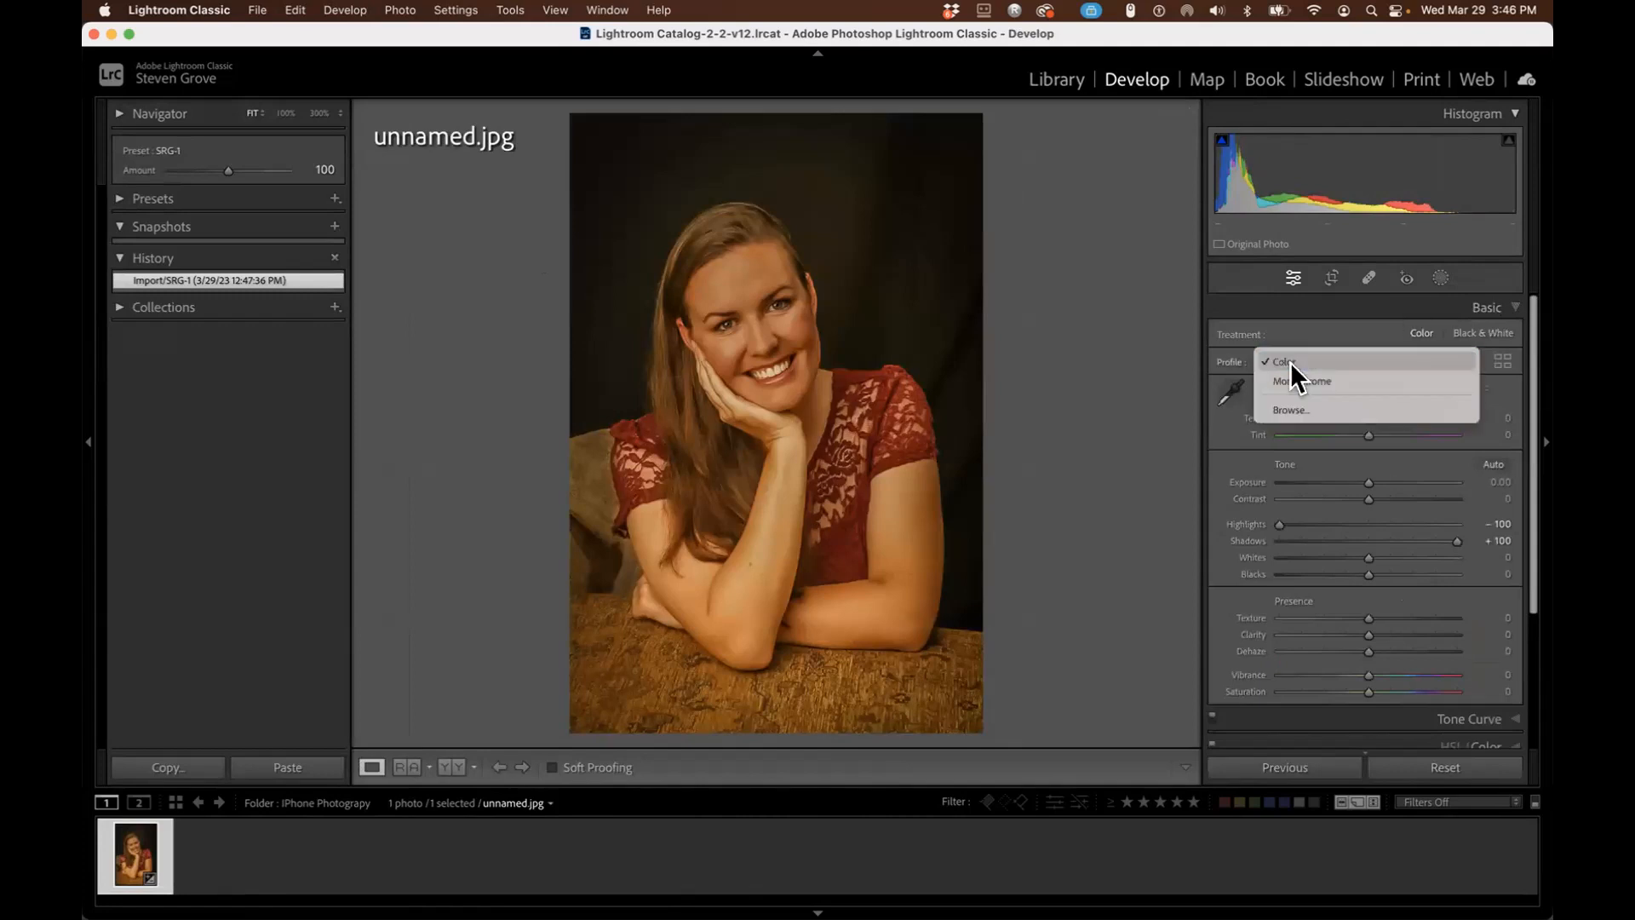
{"action": "left_click", "coordinate": [1284, 361]}
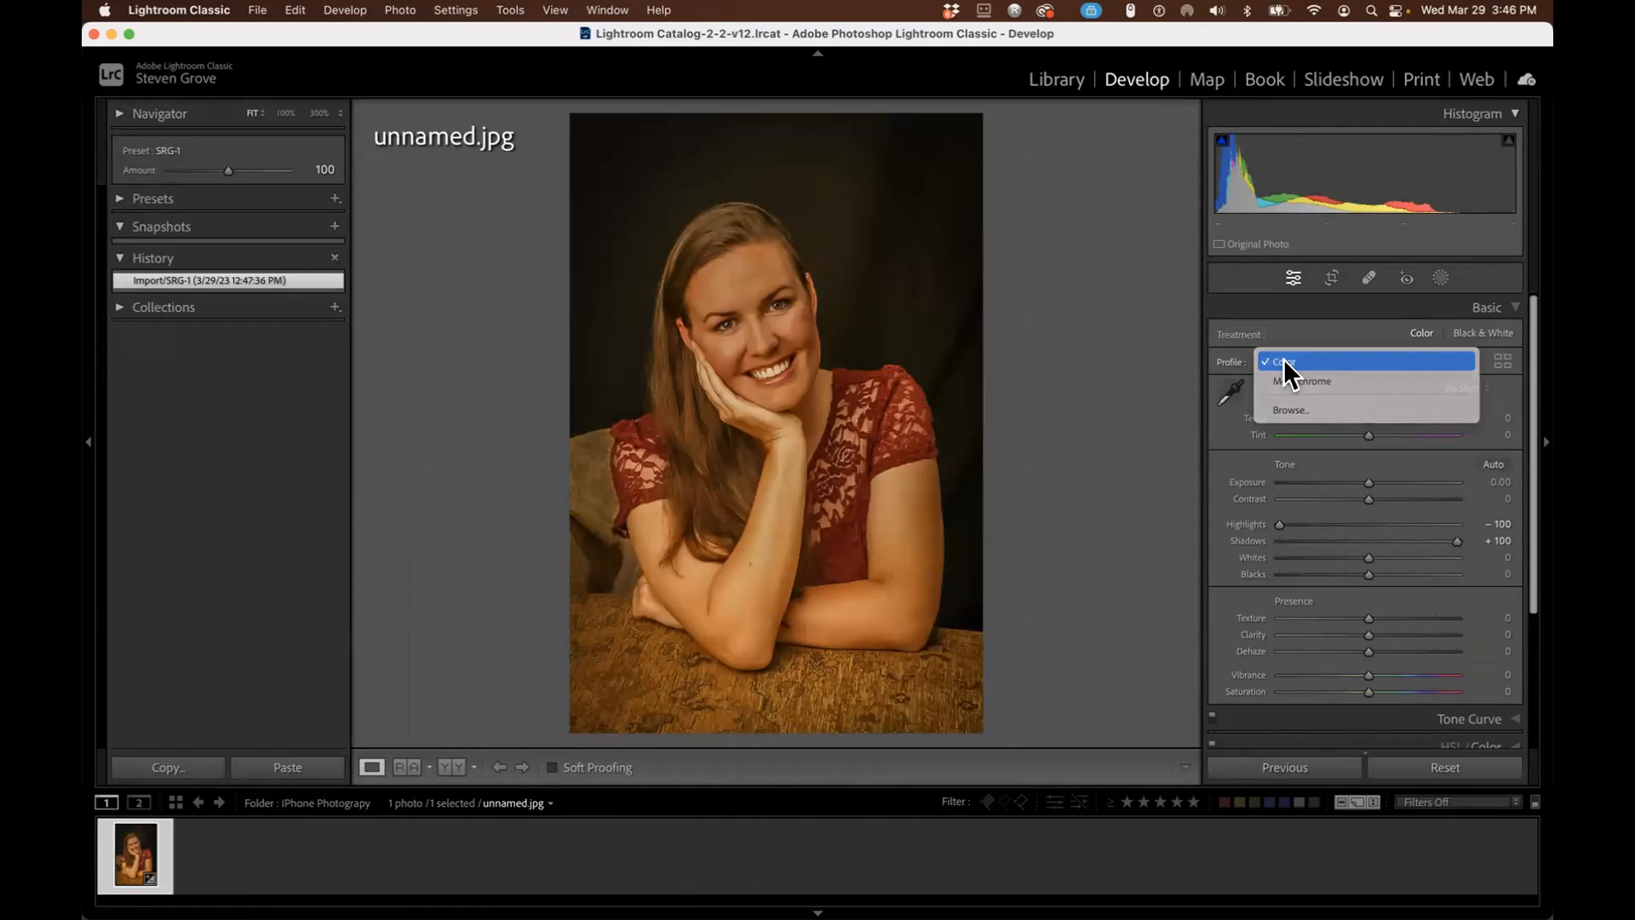
Try cooling the portrait's Temp to -38, and set its white balance to Auto.
{"action": "left_click", "coordinate": [1365, 416]}
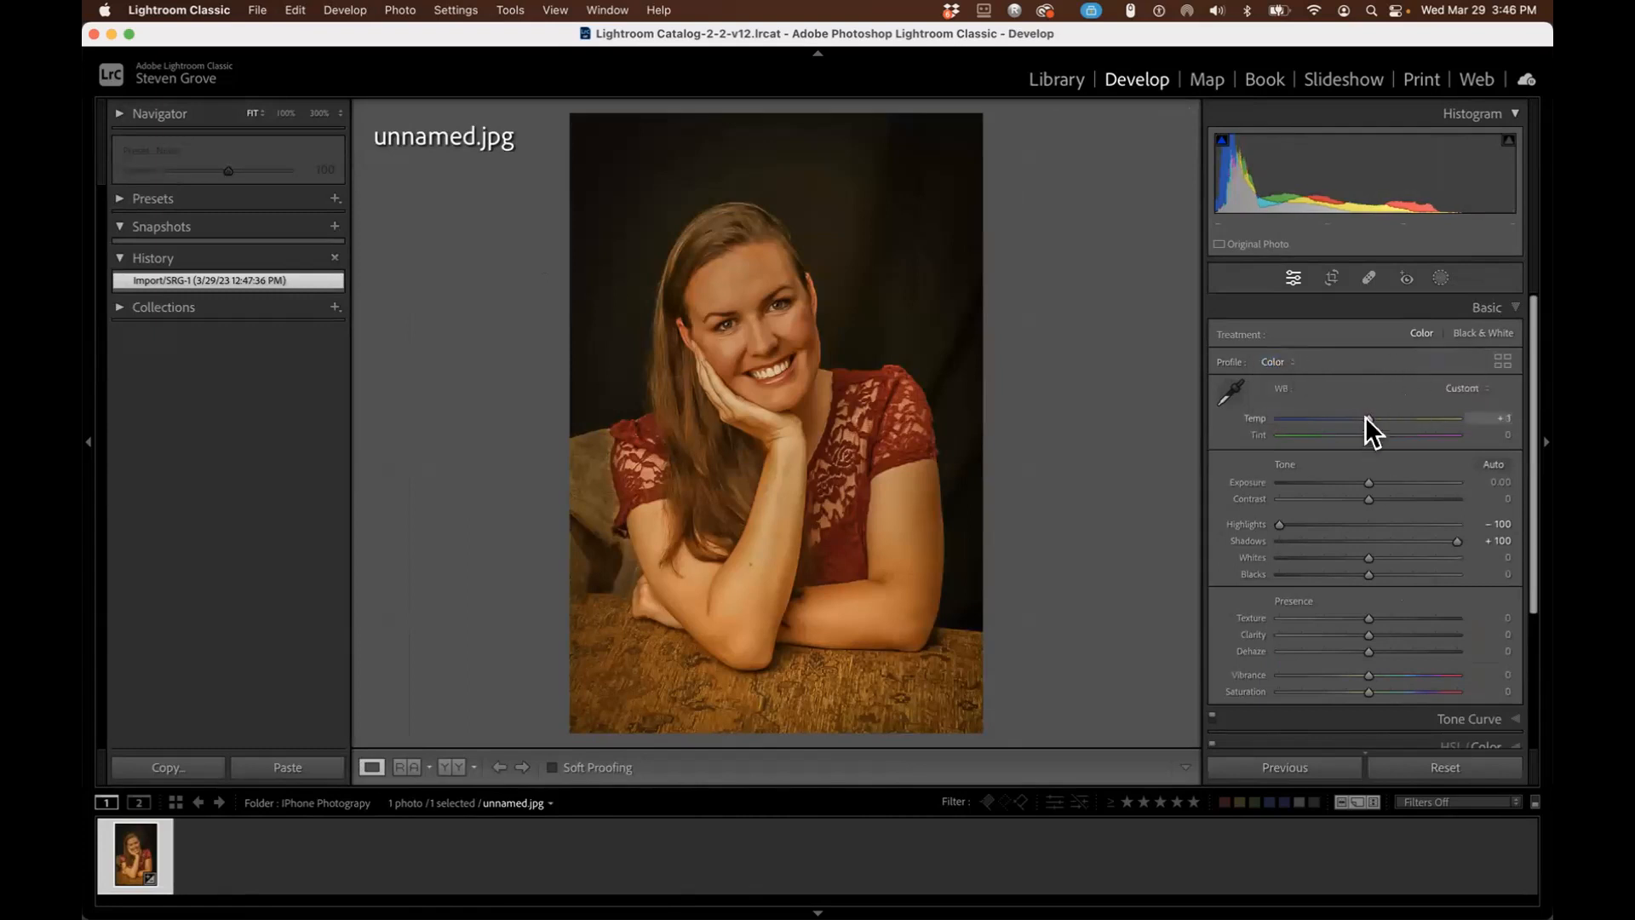
{"action": "left_click_drag", "start_coordinate": [1365, 417], "coordinate": [1331, 416]}
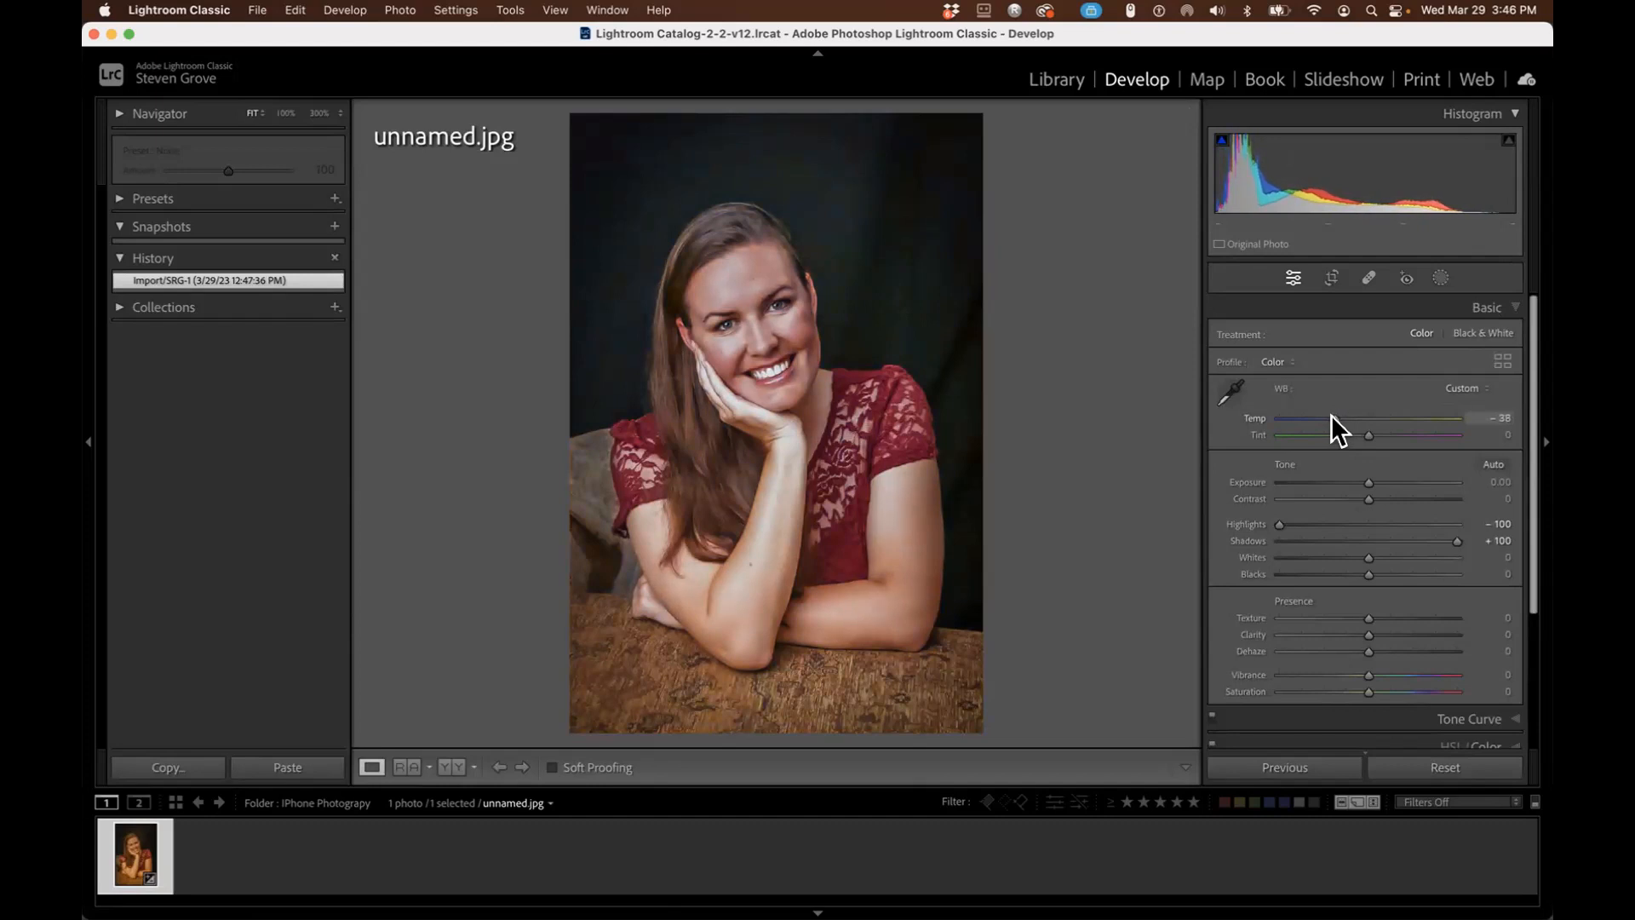
{"action": "left_click", "coordinate": [1482, 388]}
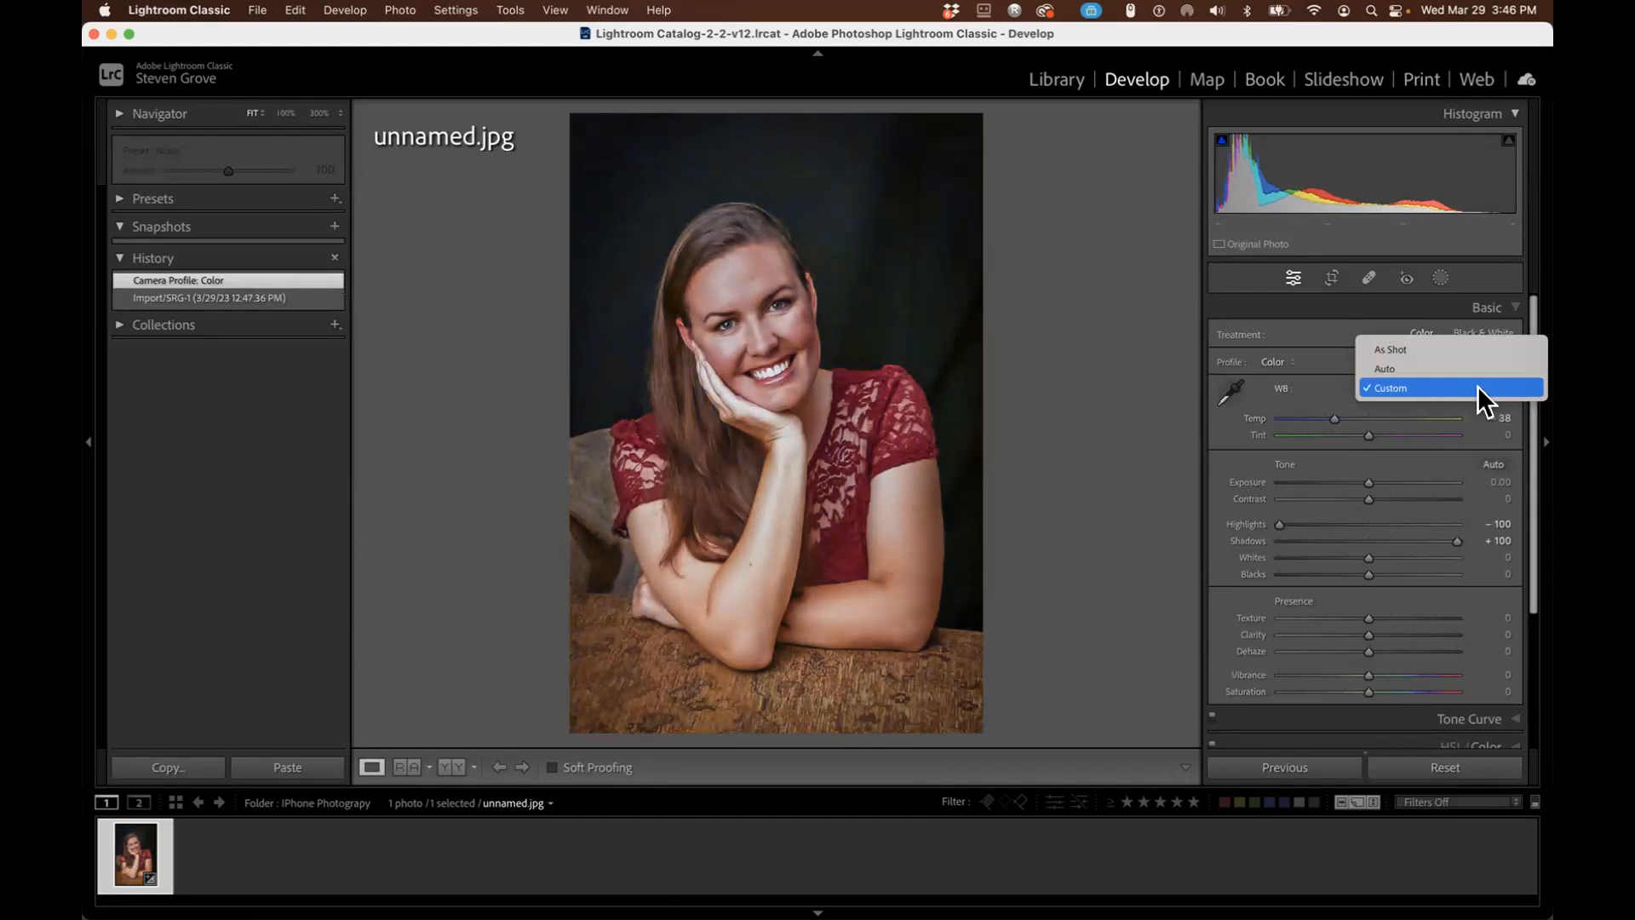
{"action": "left_click", "coordinate": [1423, 368]}
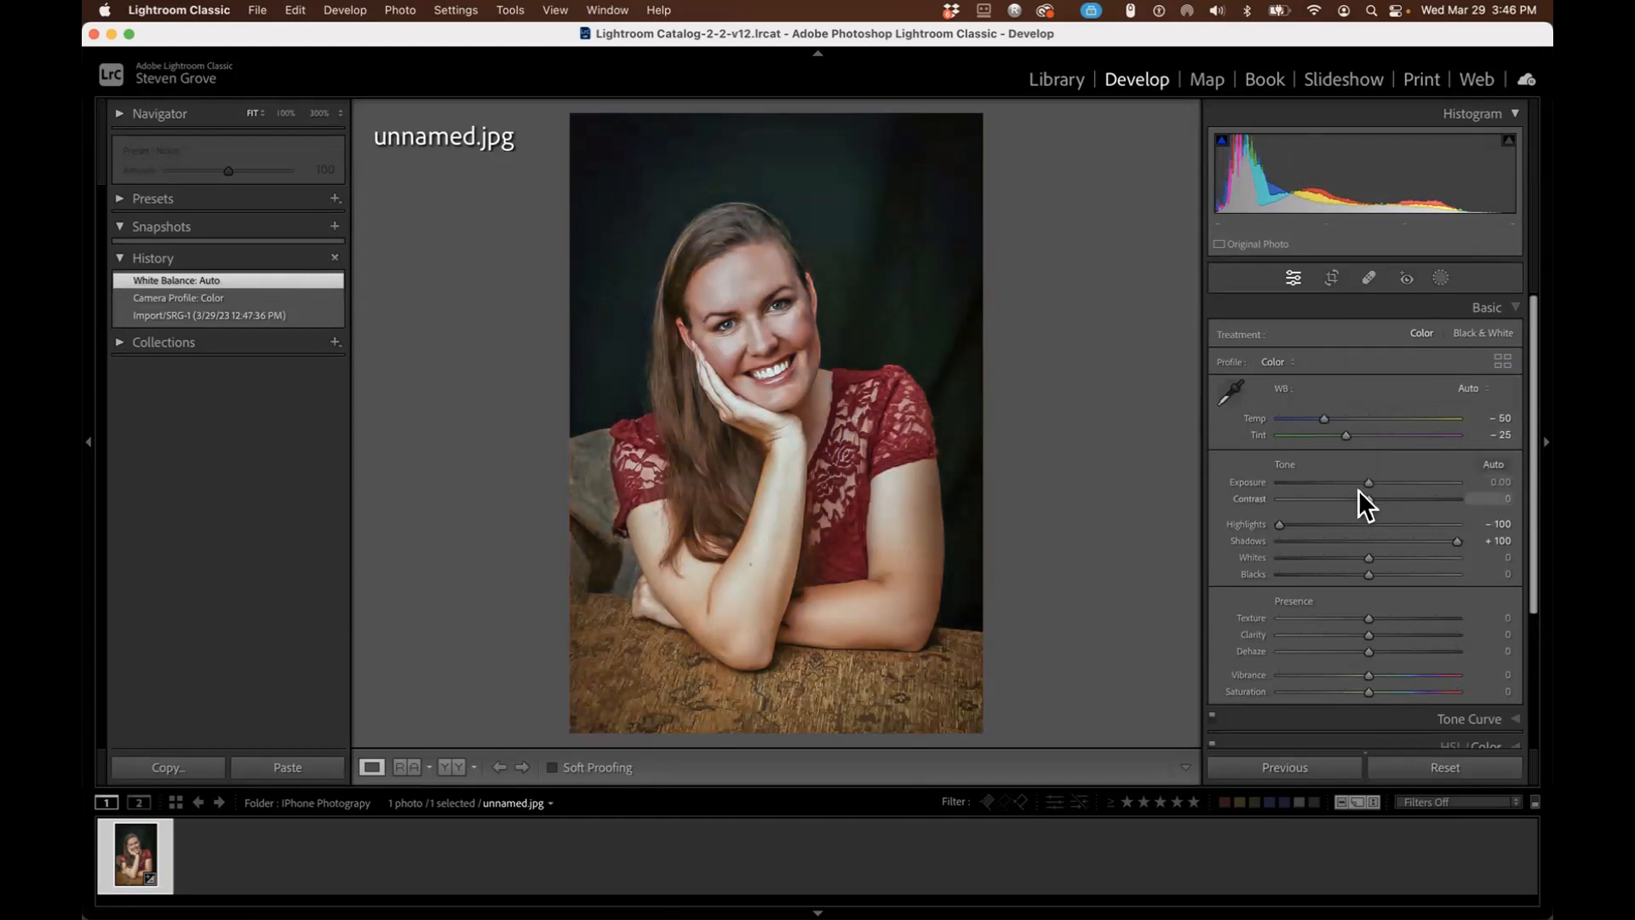
Set the portrait's Exposure to -0.45, Shadows to +74, Highlights to -68, Whites to +17 and Blacks to -17.
{"action": "left_click_drag", "start_coordinate": [1362, 482], "coordinate": [1352, 484]}
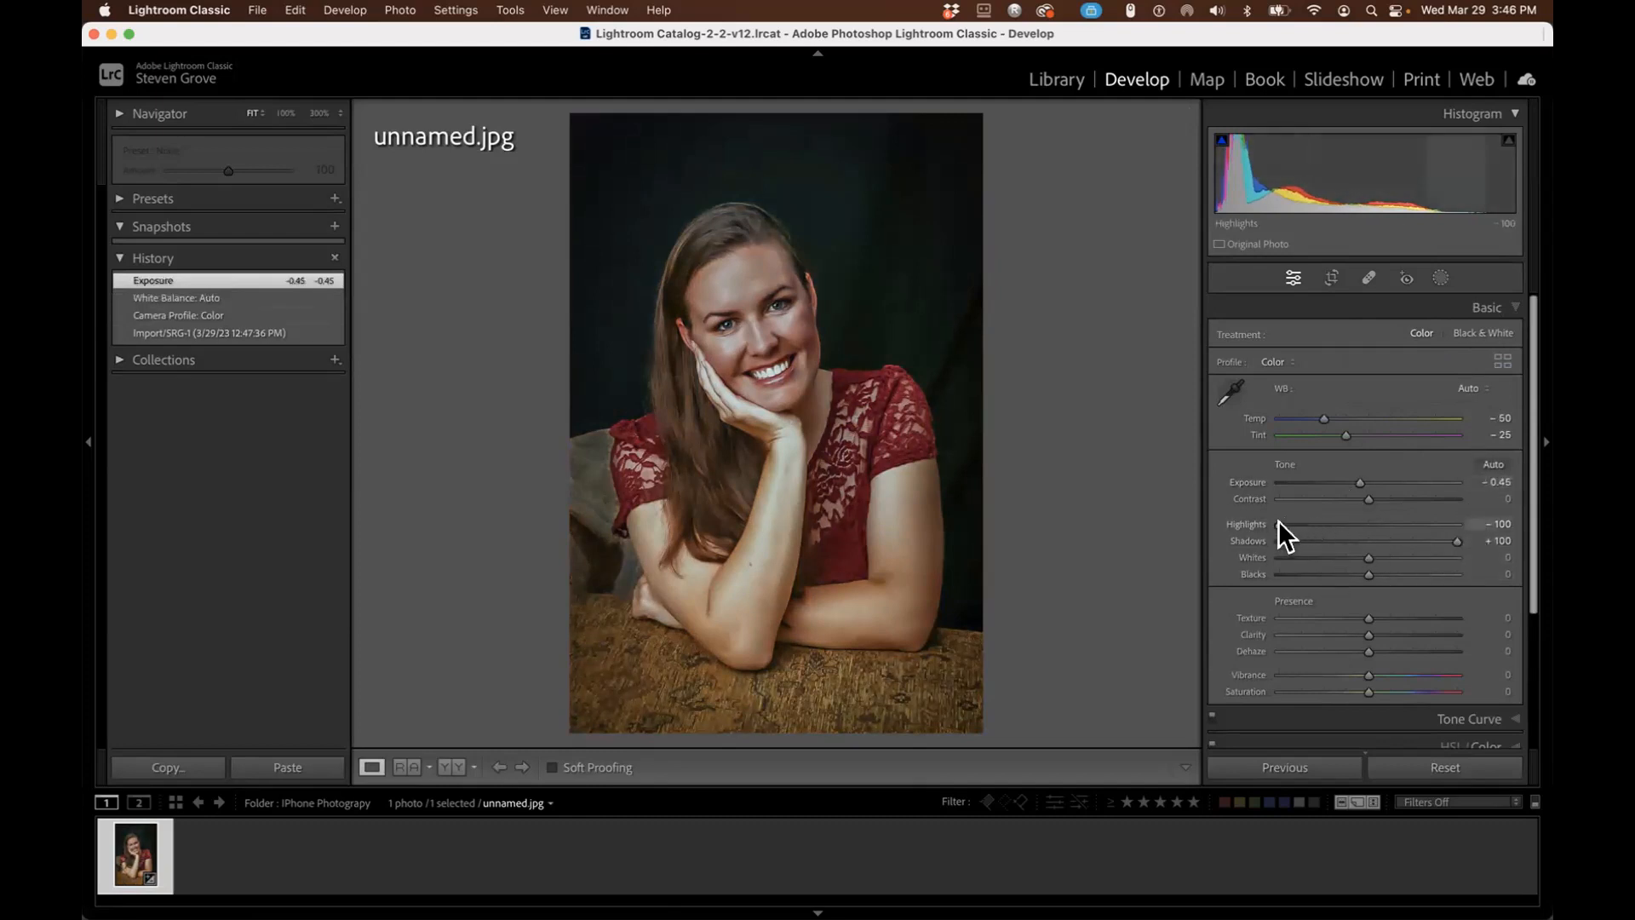
{"action": "left_click_drag", "start_coordinate": [1453, 539], "coordinate": [1428, 538]}
{"action": "left_click_drag", "start_coordinate": [1294, 521], "coordinate": [1351, 571]}
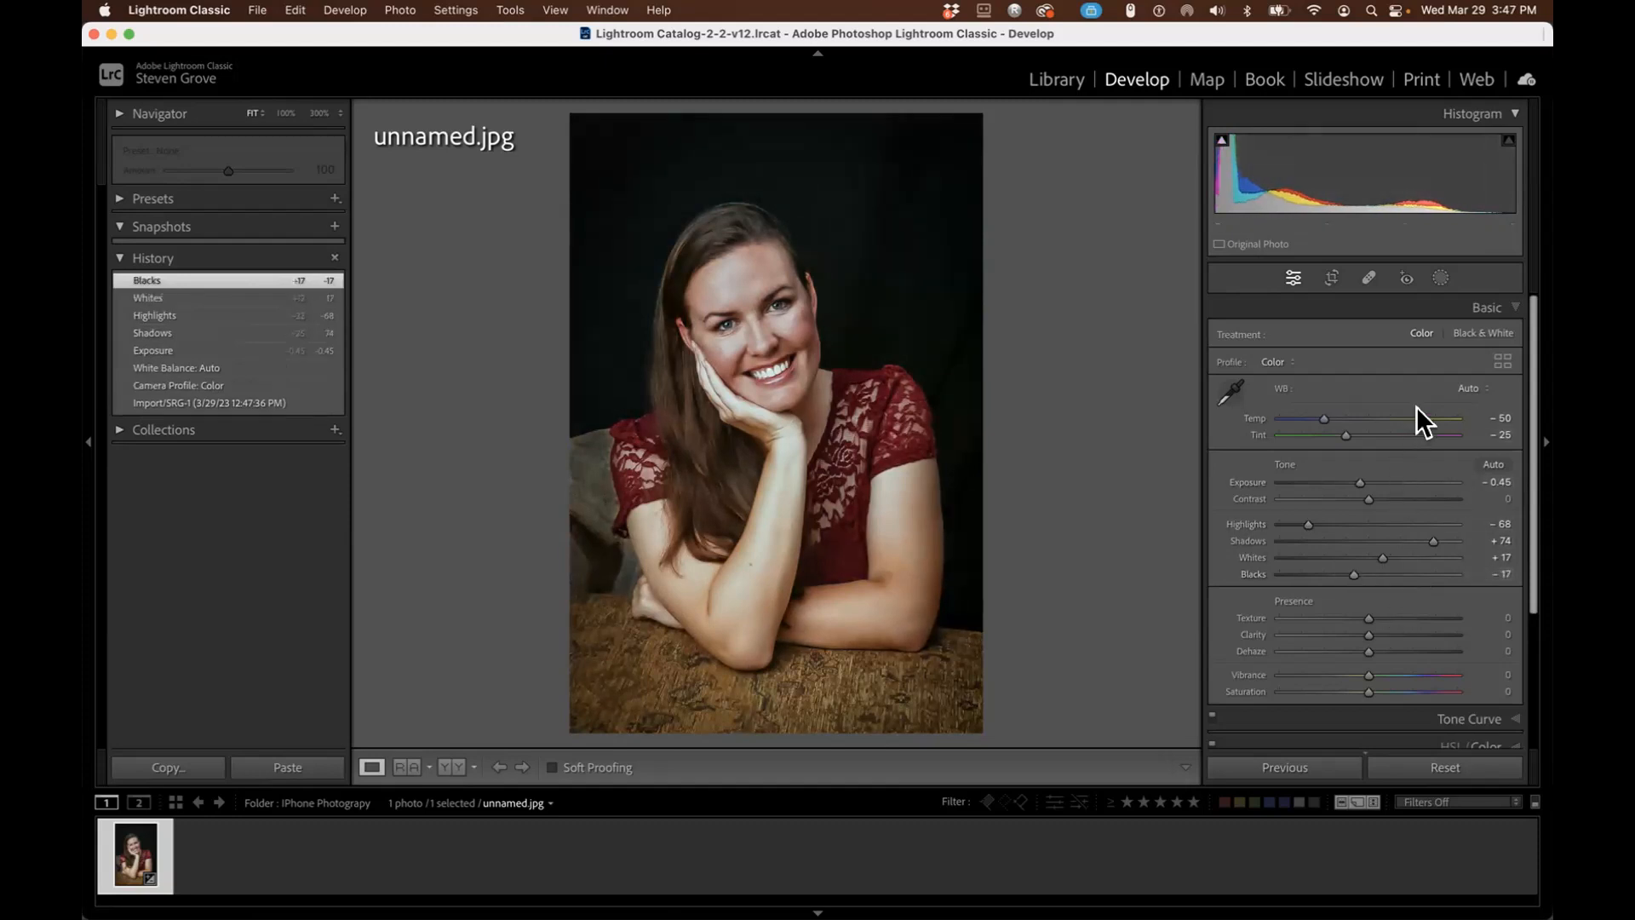
Crop the portrait slightly inward from its bottom, top and side edges with a custom aspect, and apply the crop.
{"action": "scroll", "coordinate": [1417, 406], "scroll_direction": "down", "scroll_amount": 2}
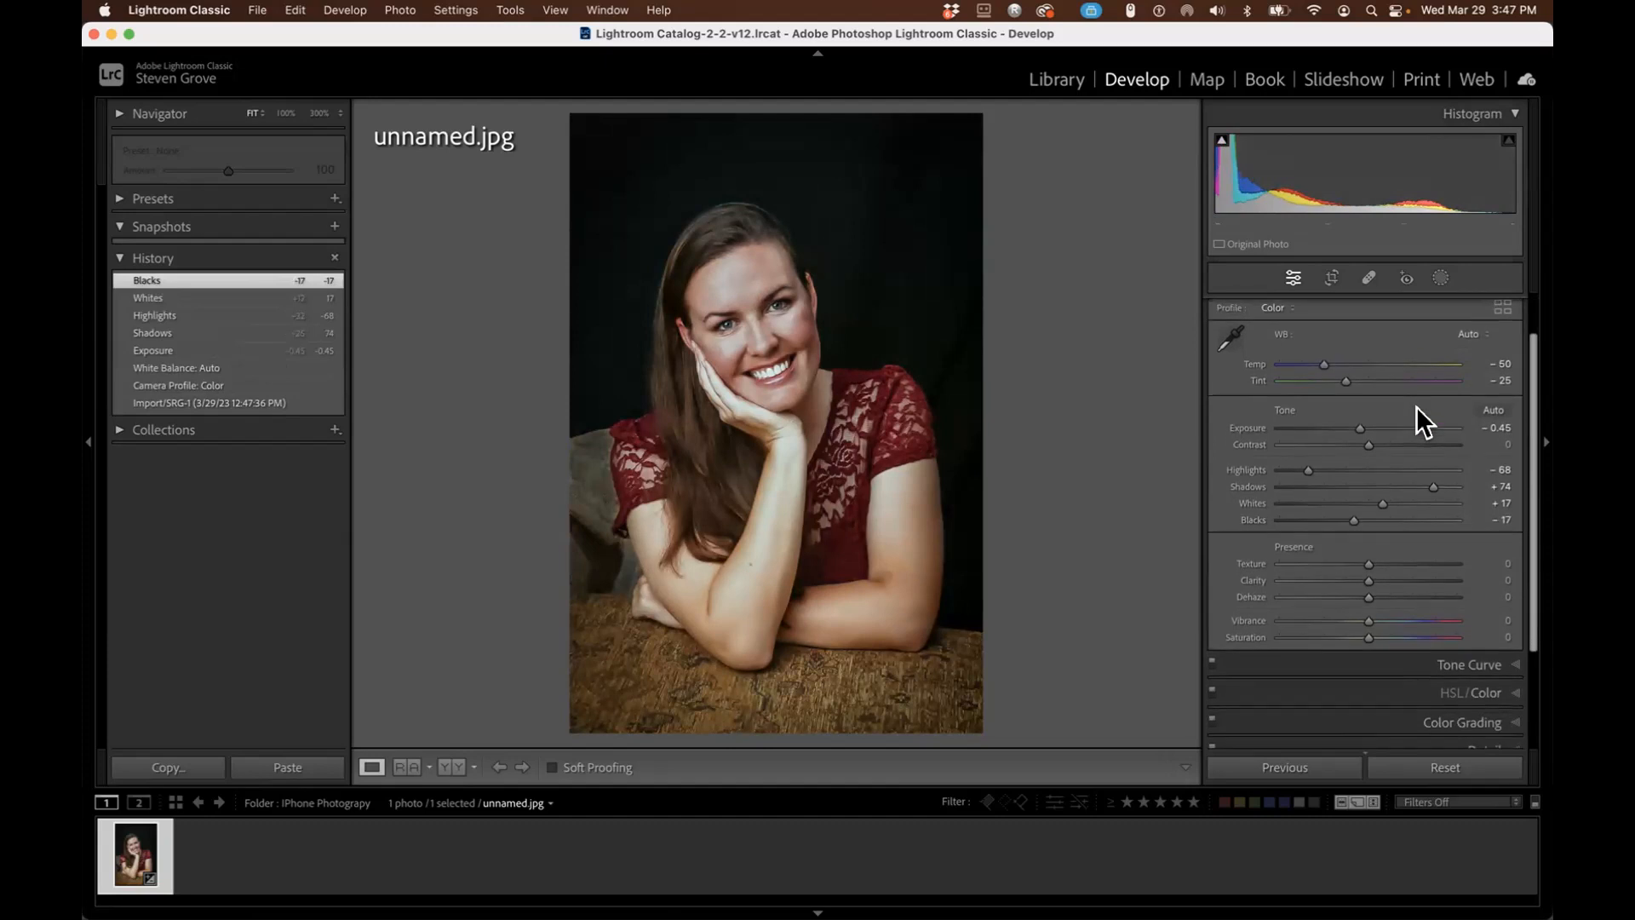
{"action": "scroll", "coordinate": [1422, 408], "scroll_direction": "up", "scroll_amount": 1}
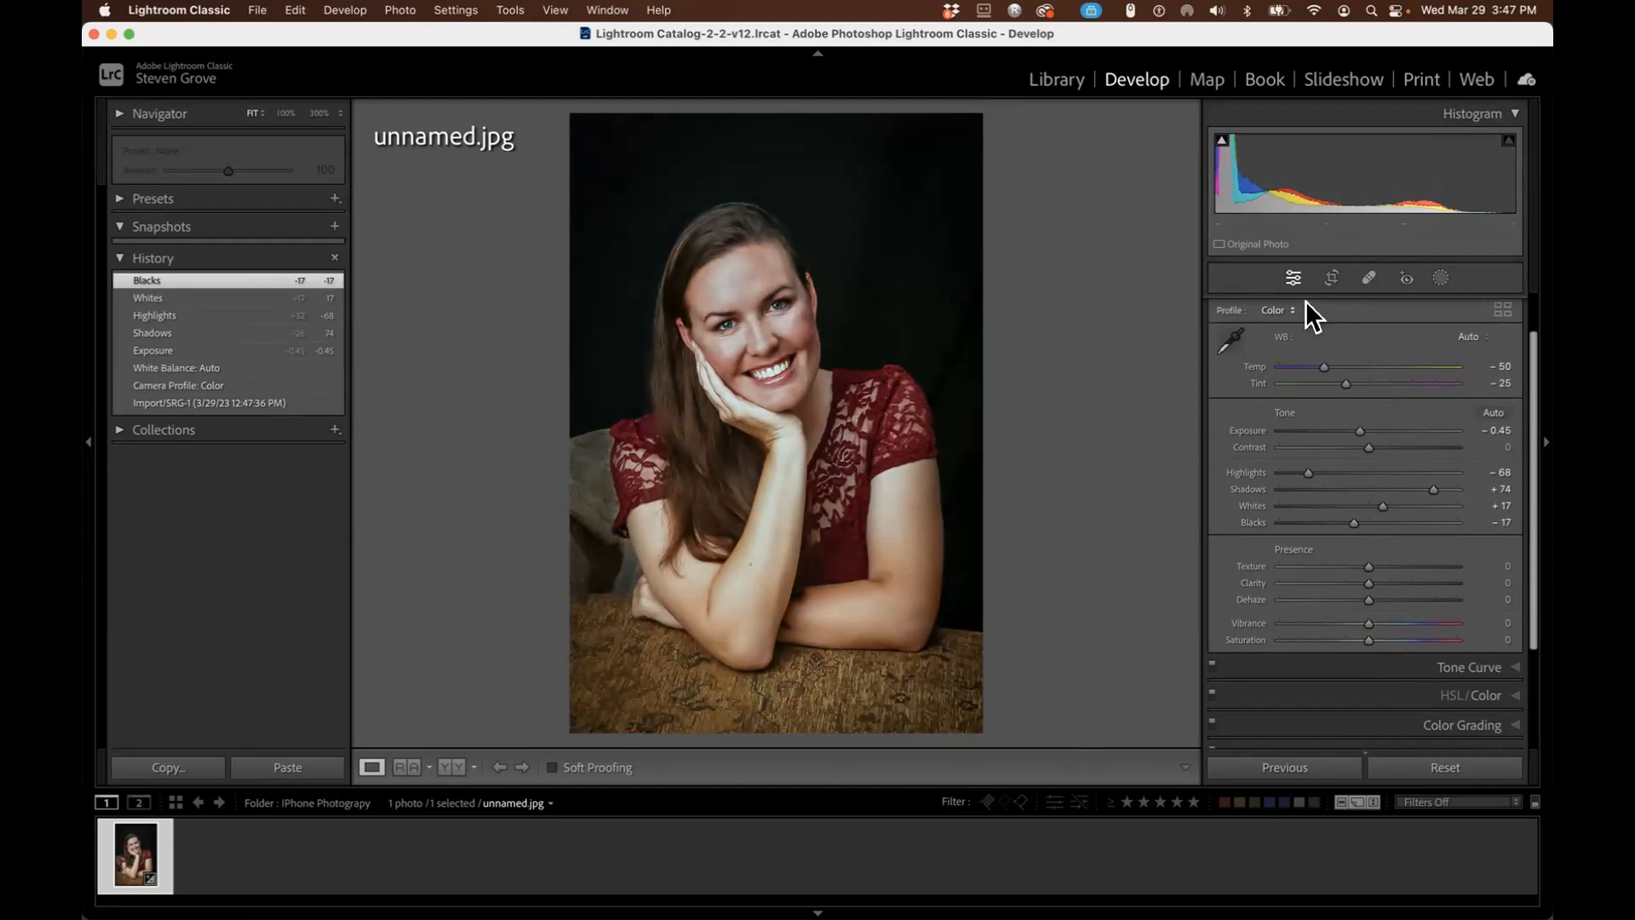
{"action": "left_click", "coordinate": [1331, 277]}
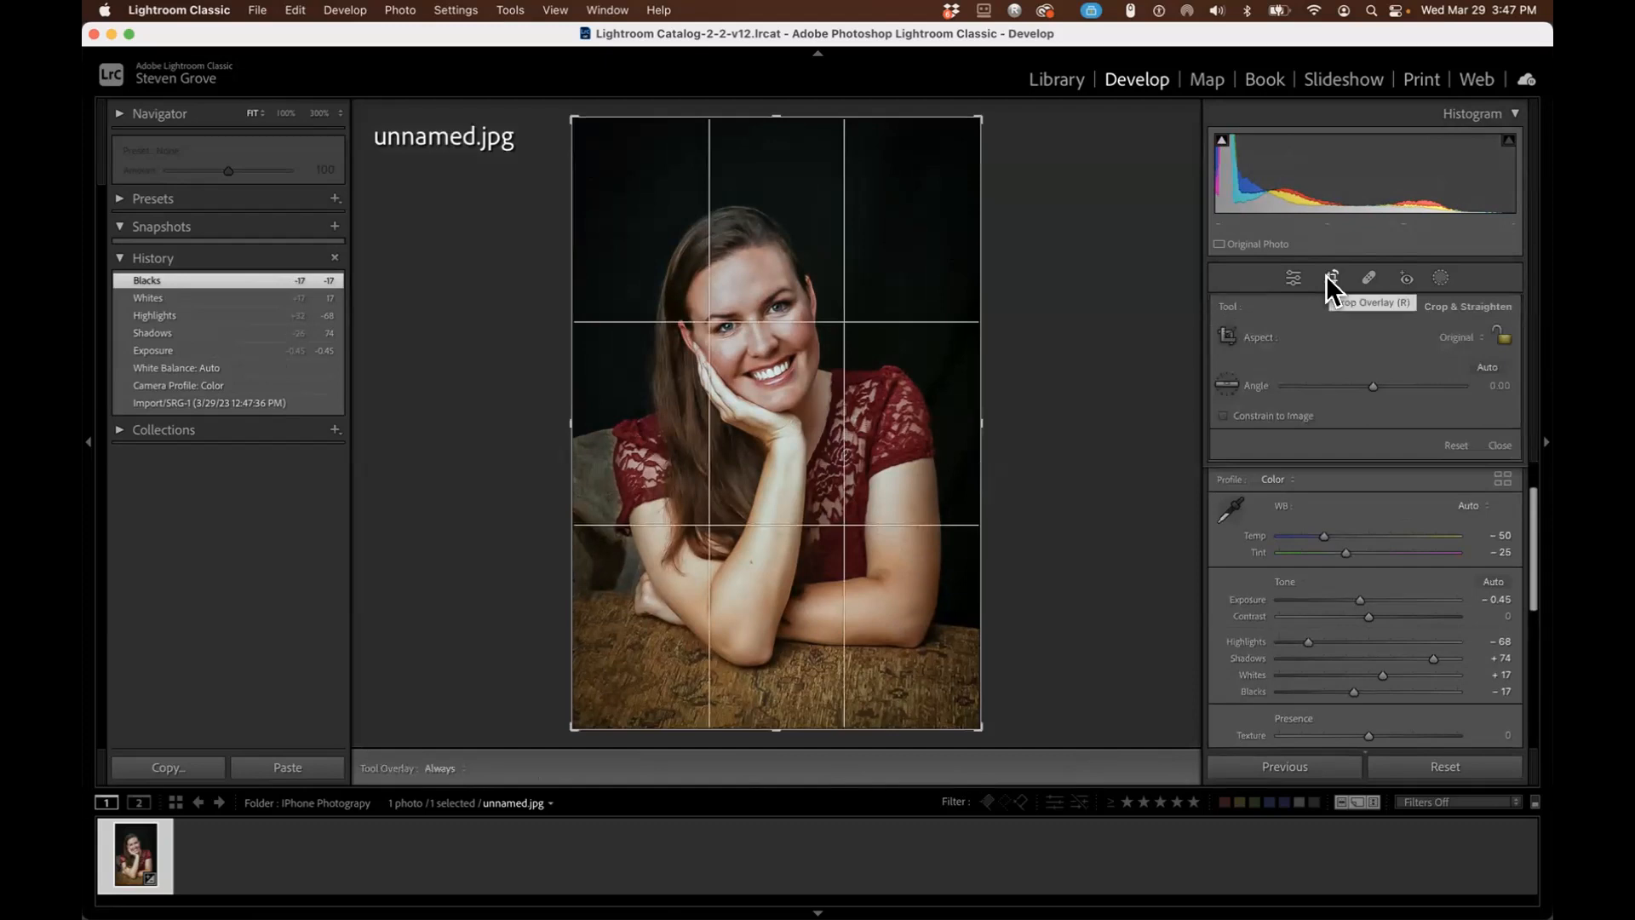
{"action": "left_click_drag", "start_coordinate": [768, 726], "coordinate": [767, 706]}
{"action": "left_click_drag", "start_coordinate": [773, 141], "coordinate": [774, 153]}
{"action": "mouse_move", "coordinate": [569, 431]}
{"action": "left_mouse_down"}
{"action": "mouse_move", "coordinate": [602, 427]}
{"action": "mouse_move", "coordinate": [529, 427]}
{"action": "mouse_move", "coordinate": [580, 432]}
{"action": "left_mouse_up"}
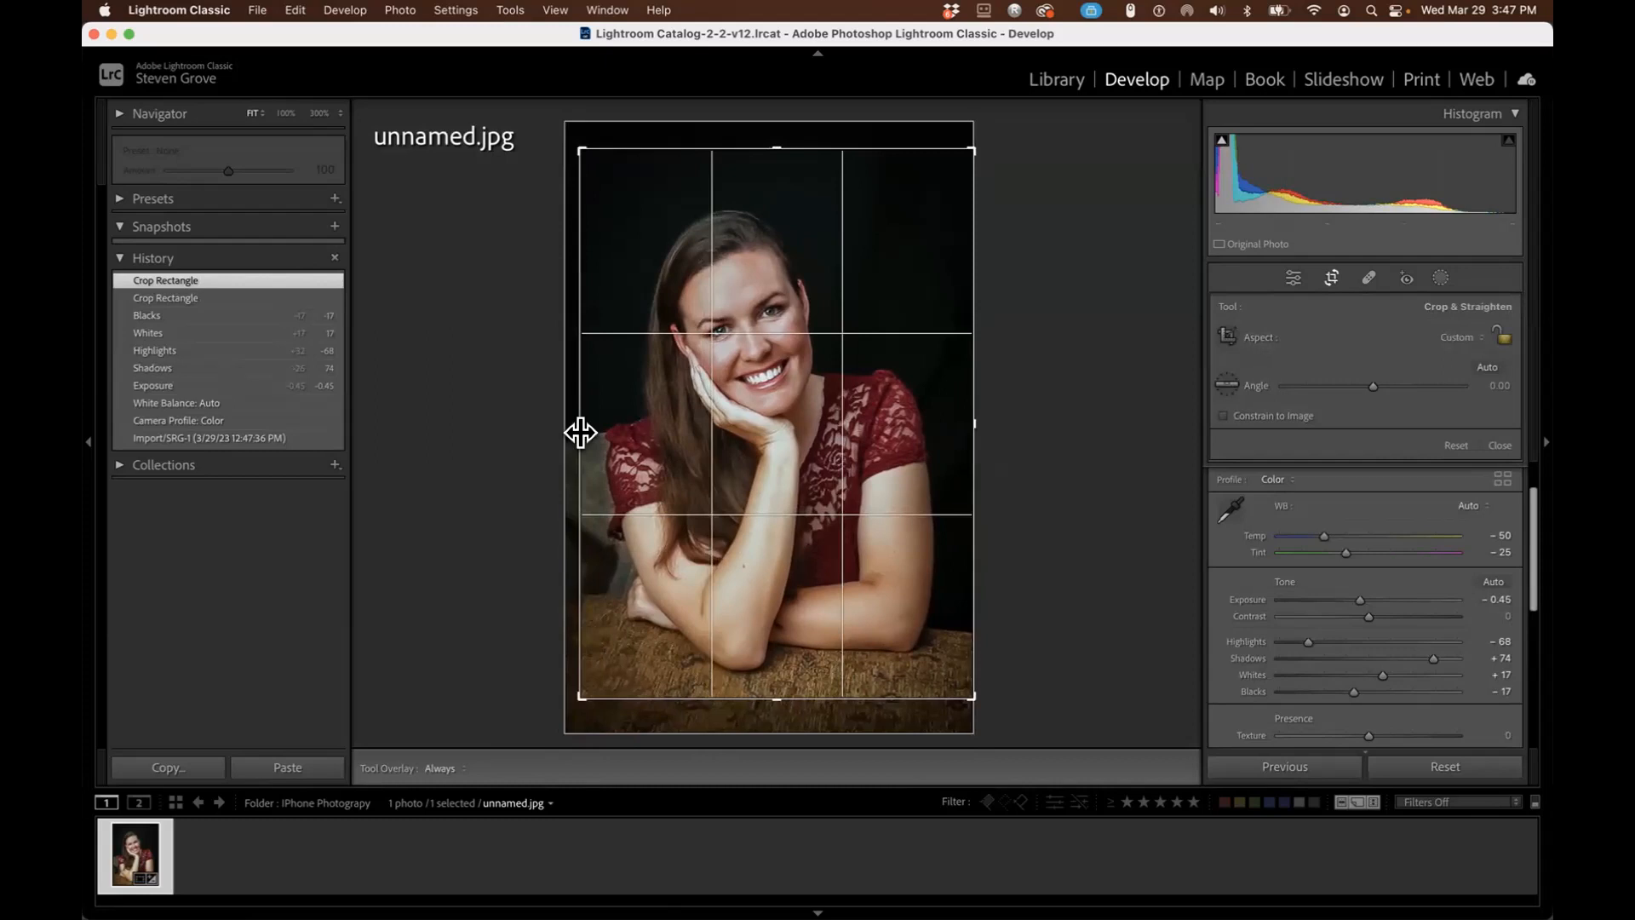
{"action": "left_click_drag", "start_coordinate": [581, 432], "coordinate": [584, 432]}
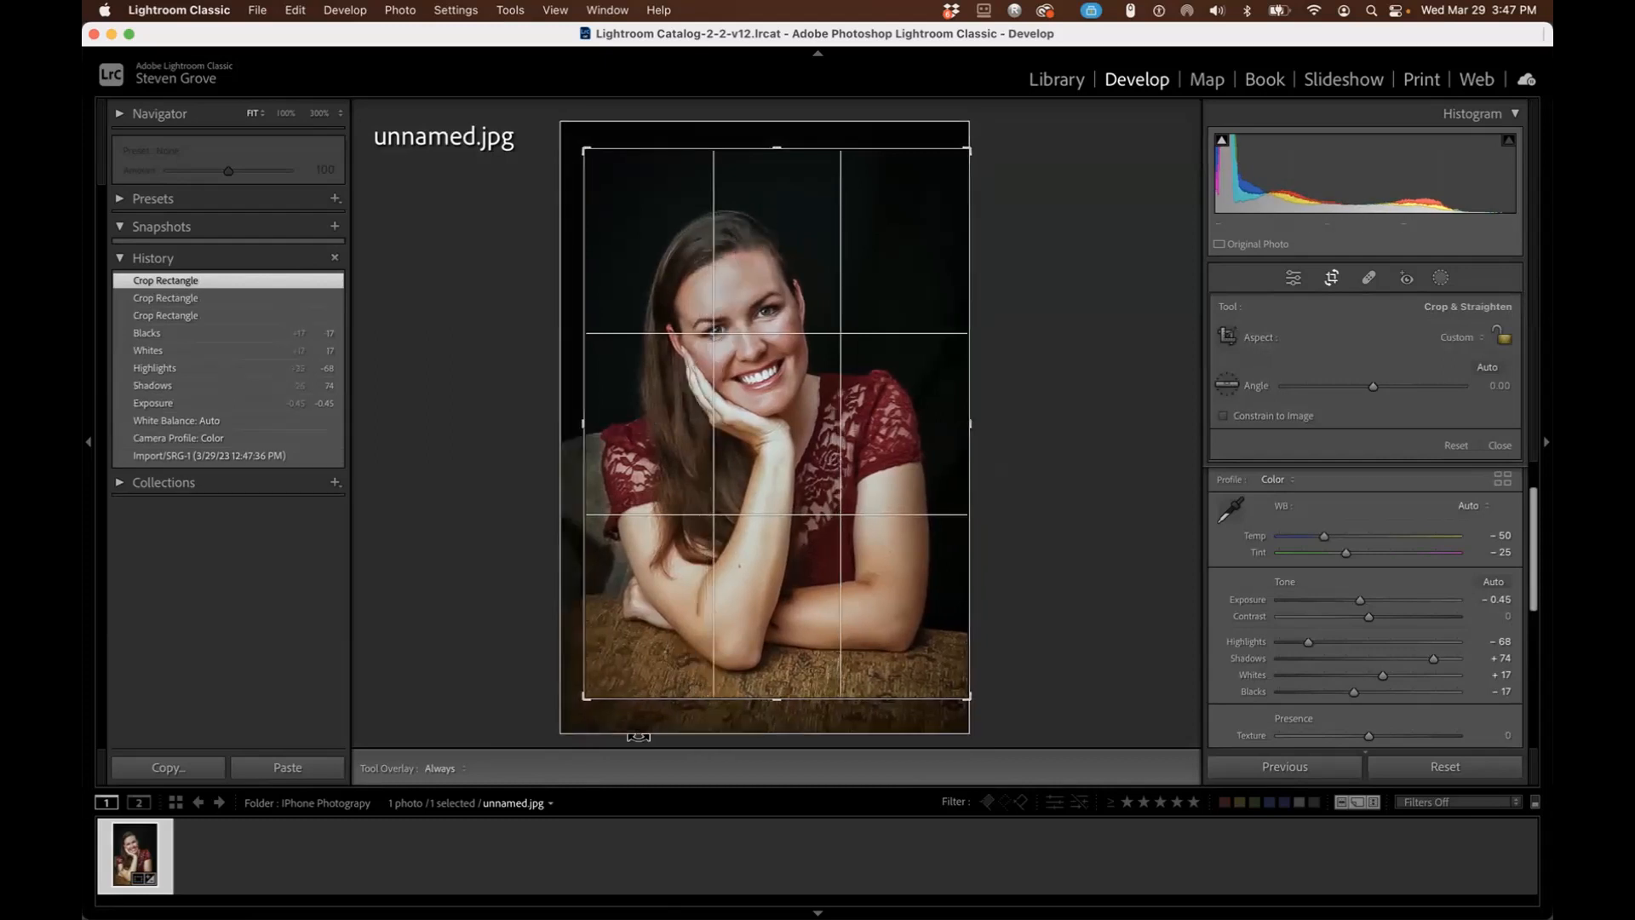
{"action": "left_click", "coordinate": [1330, 278]}
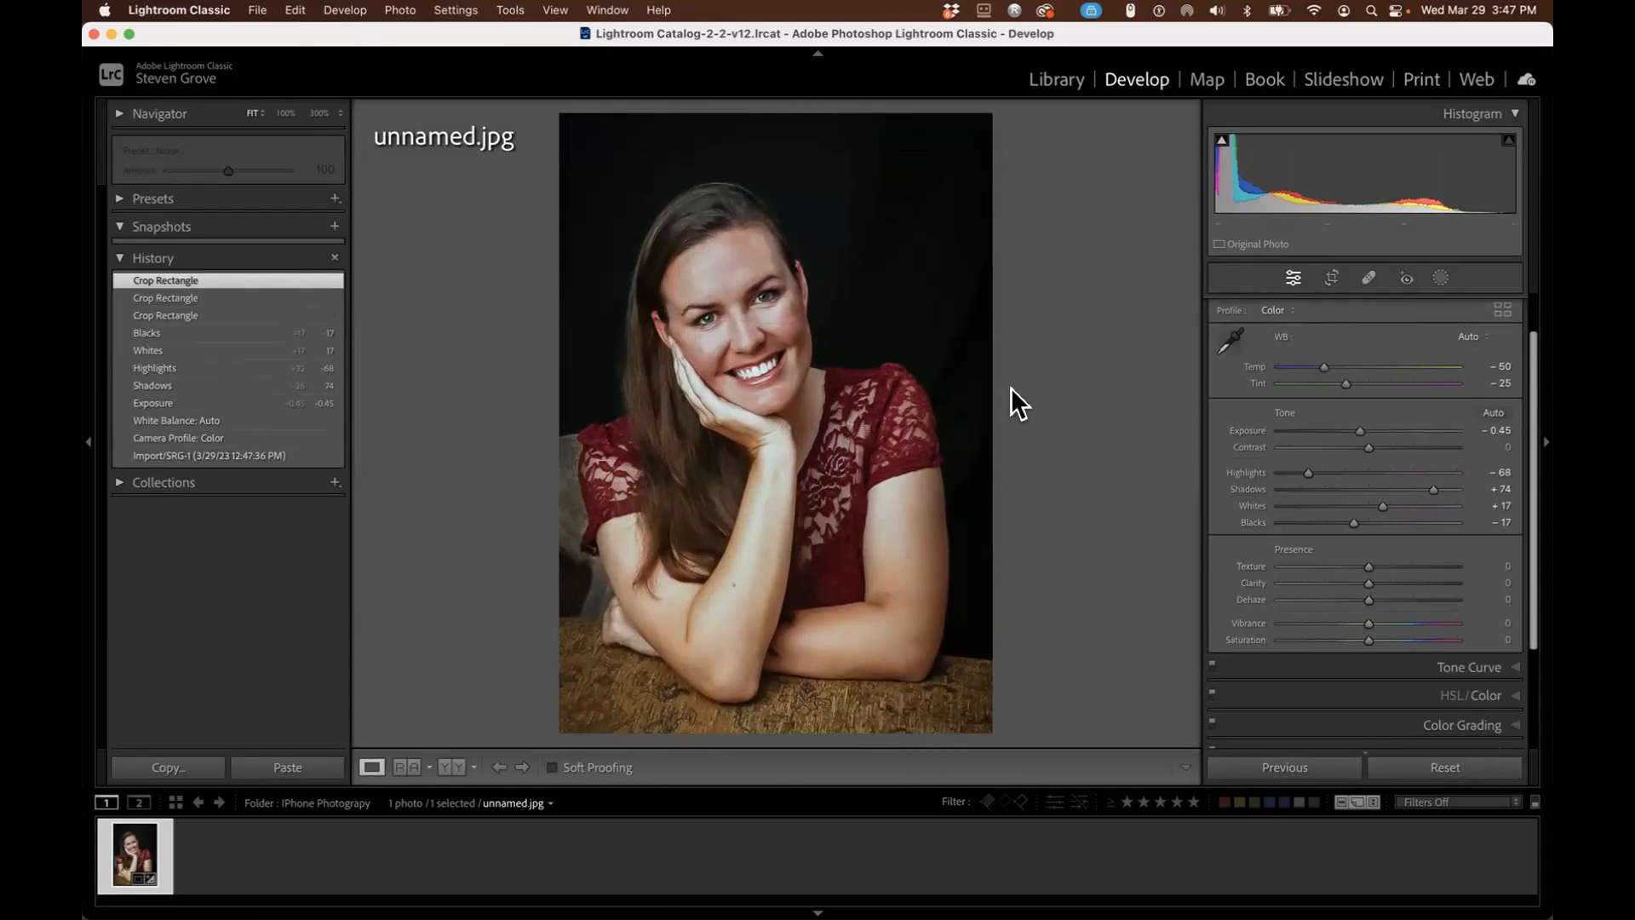
Try Texture at -20 and Clarity at -31 with Dehaze at -5, and reset Texture and Clarity to 0.
{"action": "left_click_drag", "start_coordinate": [1529, 371], "coordinate": [1531, 456]}
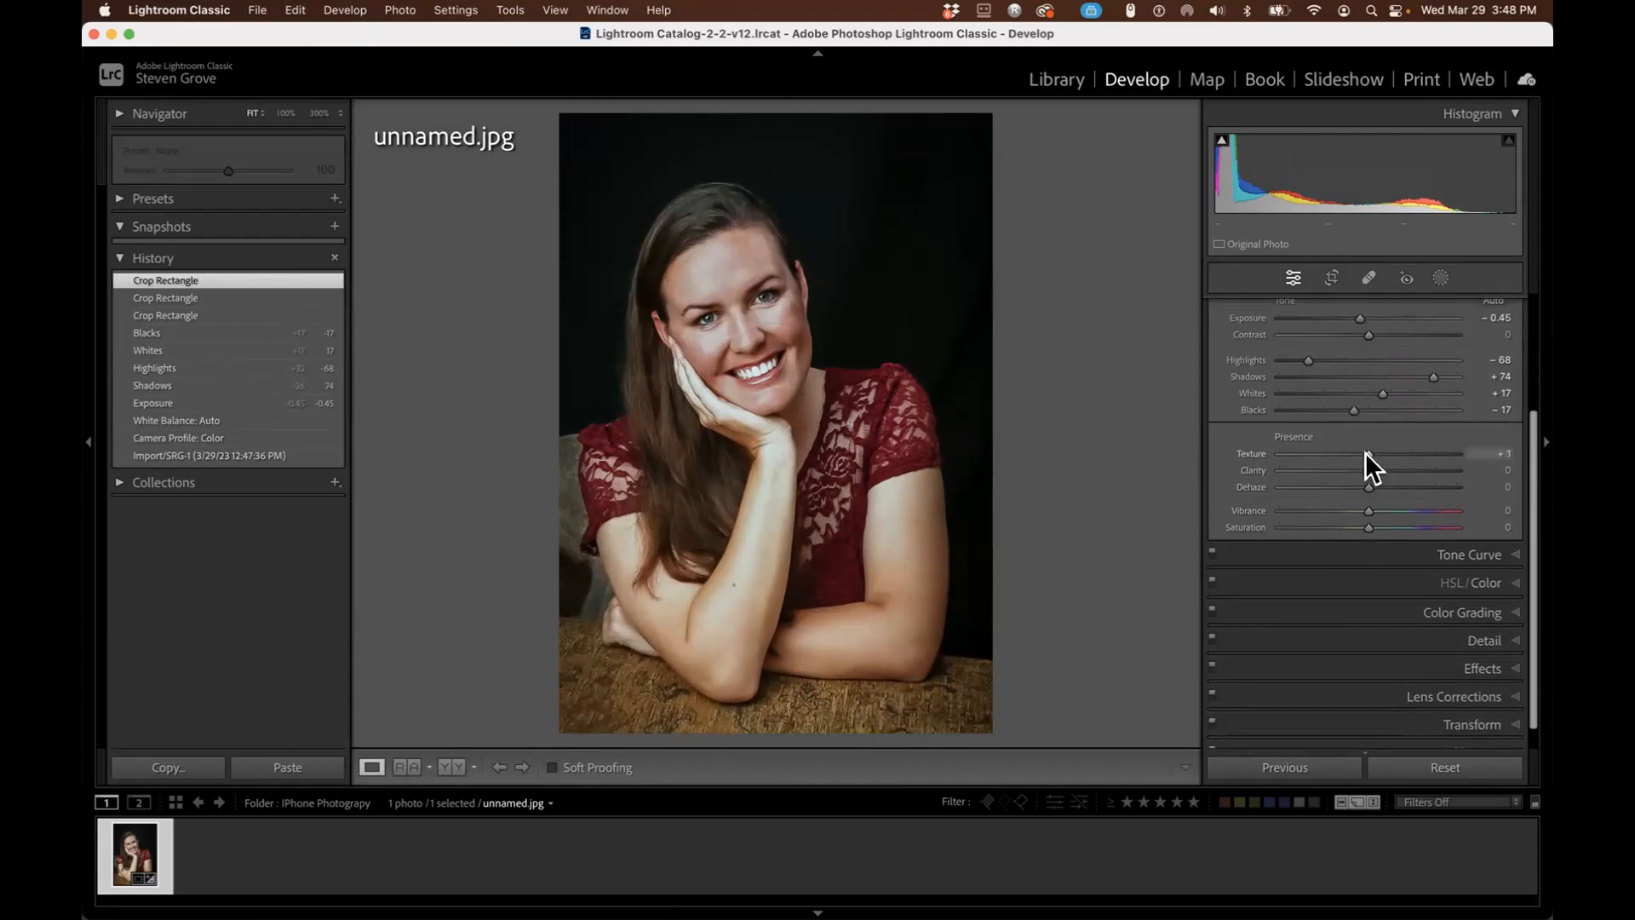
{"action": "mouse_move", "coordinate": [1352, 452]}
{"action": "left_mouse_down"}
{"action": "mouse_move", "coordinate": [1306, 451]}
{"action": "mouse_move", "coordinate": [1352, 452]}
{"action": "mouse_move", "coordinate": [1335, 471]}
{"action": "mouse_move", "coordinate": [1393, 483]}
{"action": "mouse_move", "coordinate": [1364, 483]}
{"action": "left_mouse_up"}
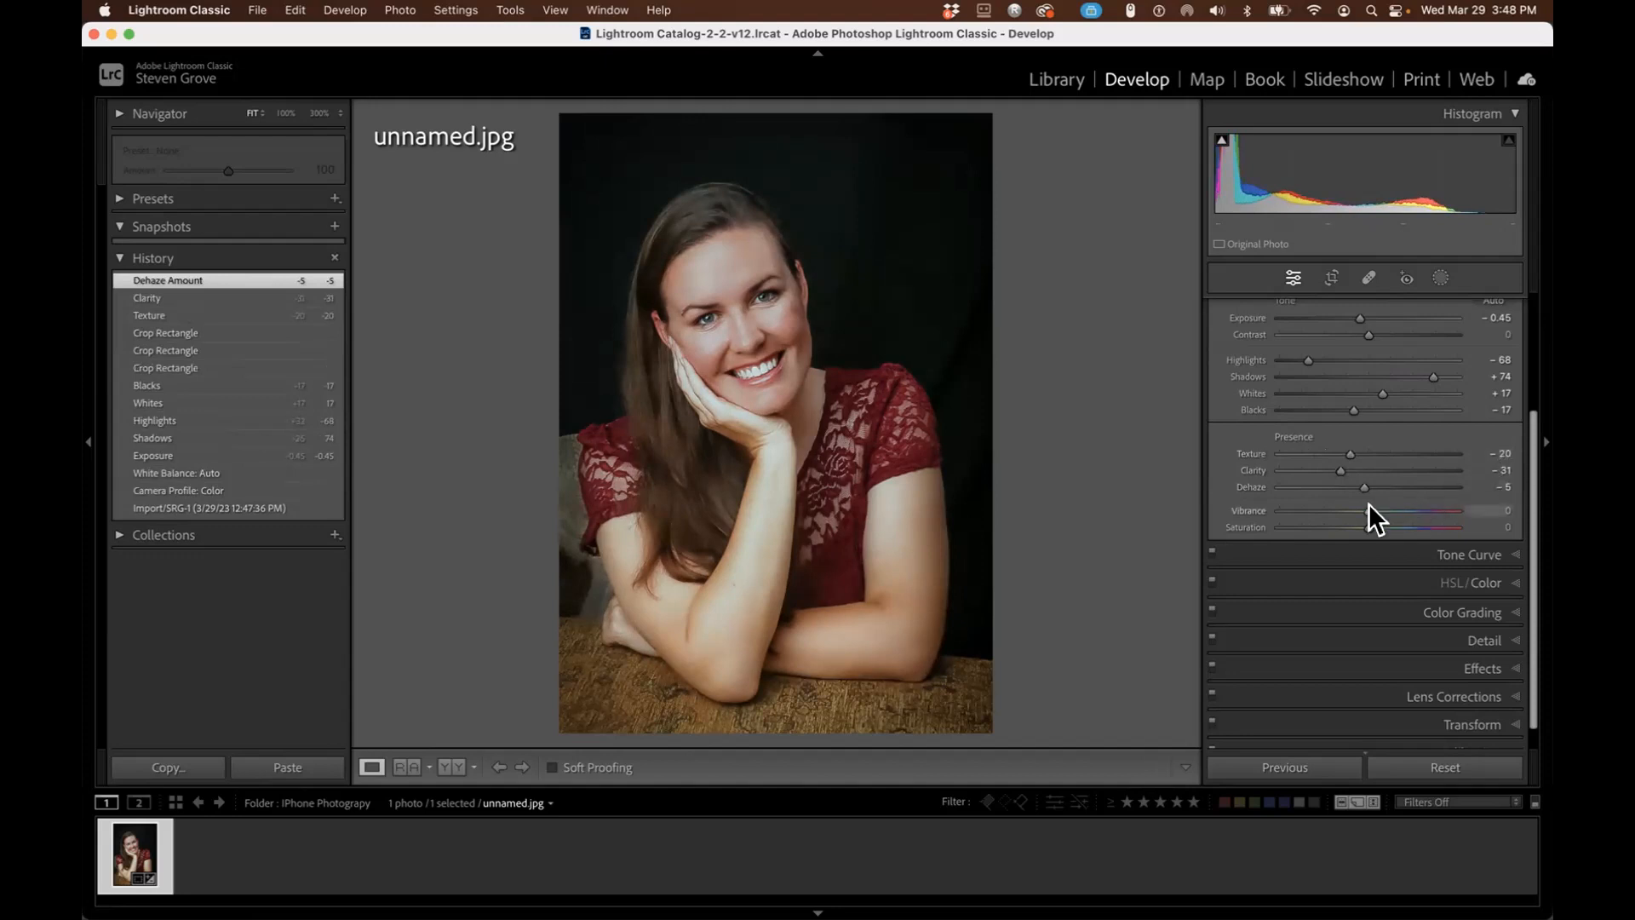
{"action": "double_click", "coordinate": [1347, 457]}
{"action": "double_click", "coordinate": [1341, 468]}
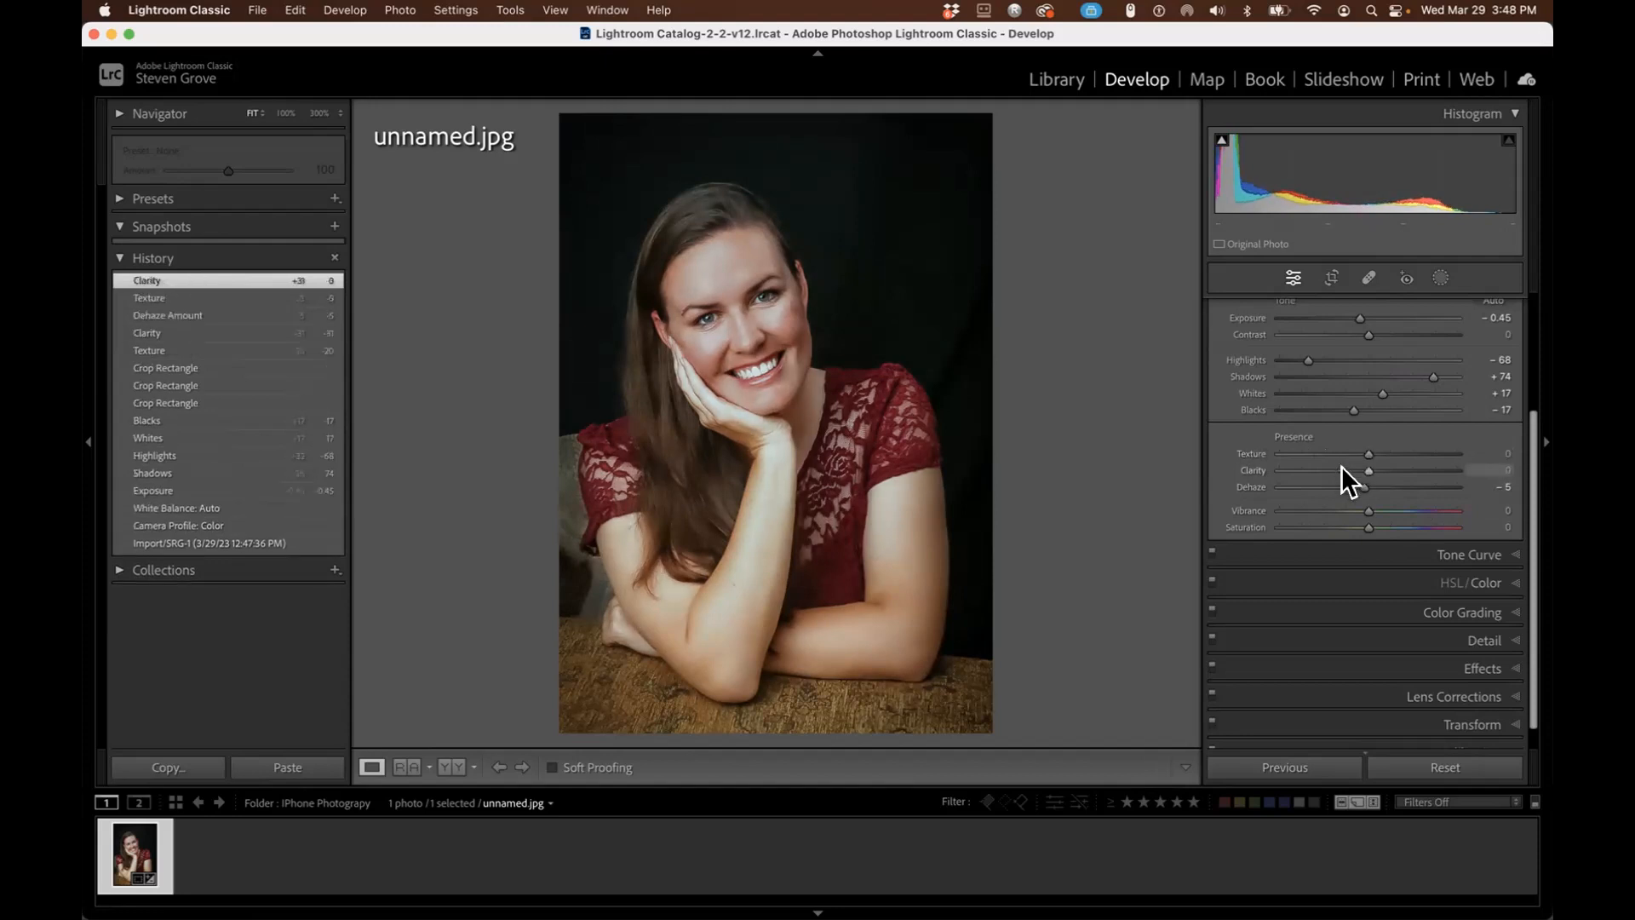
Compare the Linear, Medium Contrast and Strong Contrast point curves on the portrait, and settle on Linear.
{"action": "left_click", "coordinate": [1337, 554]}
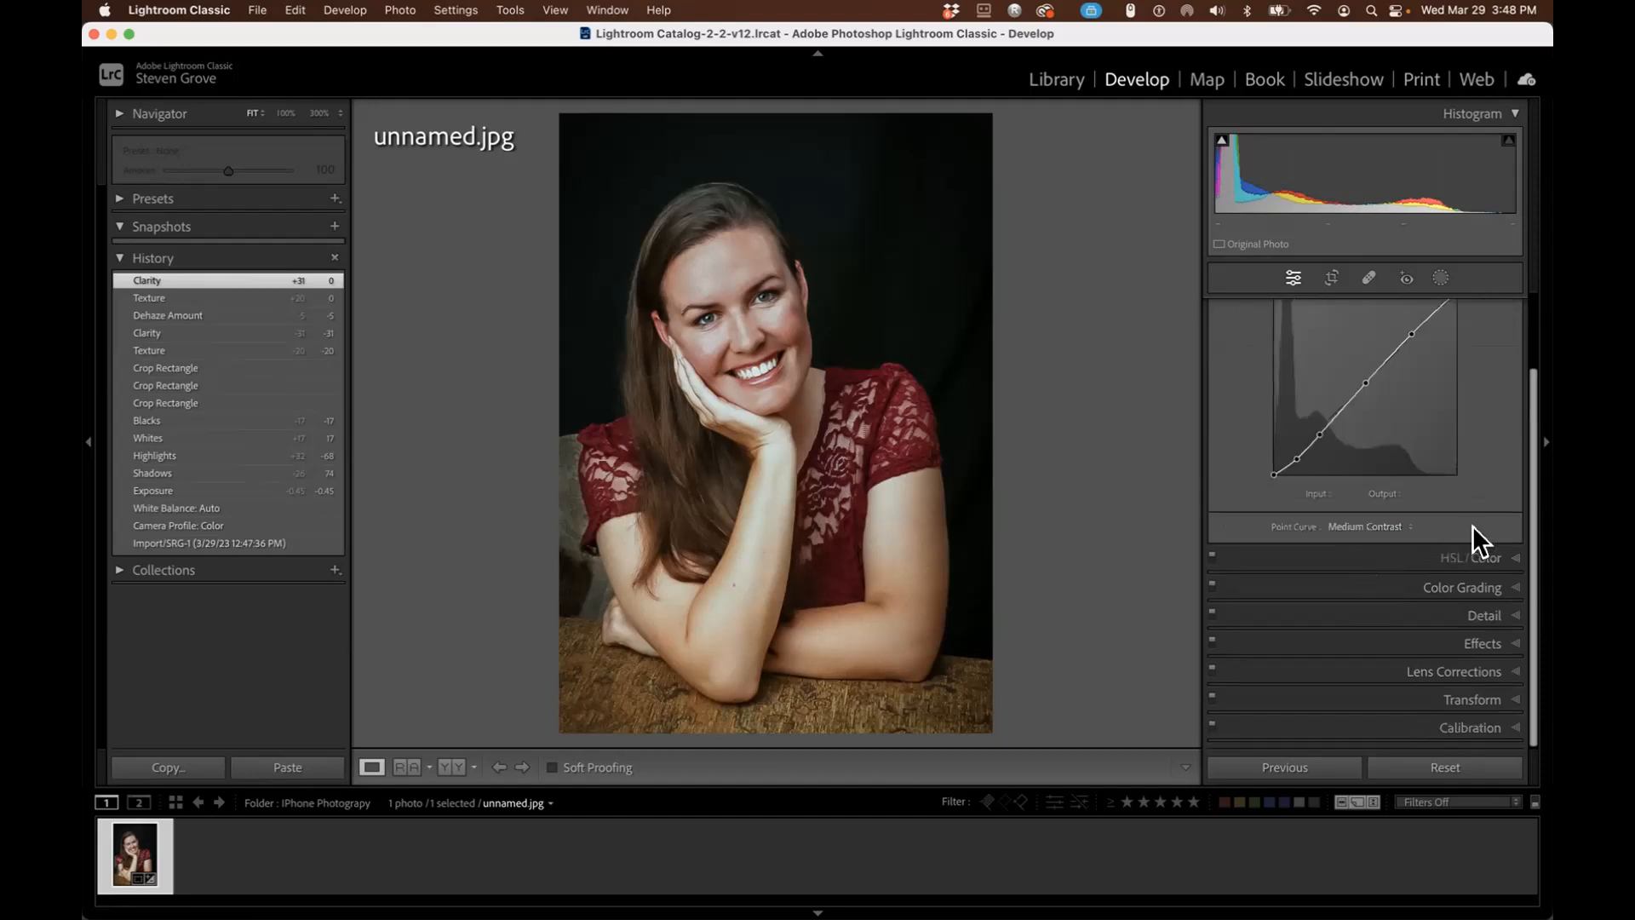
{"action": "left_click", "coordinate": [1408, 523]}
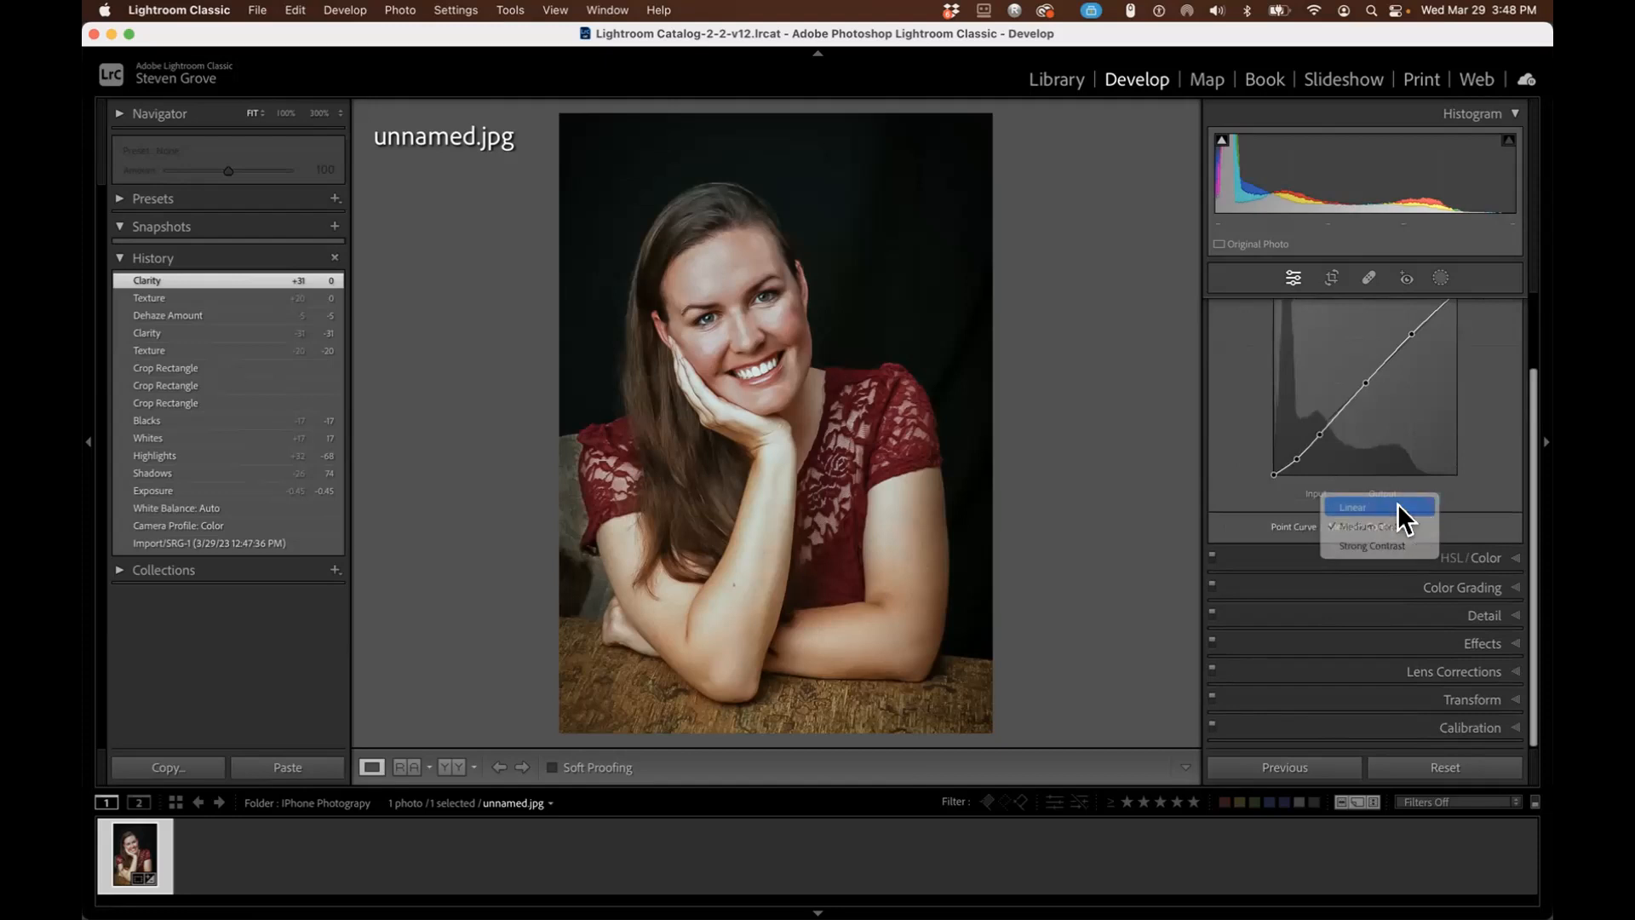
{"action": "left_click", "coordinate": [1397, 507]}
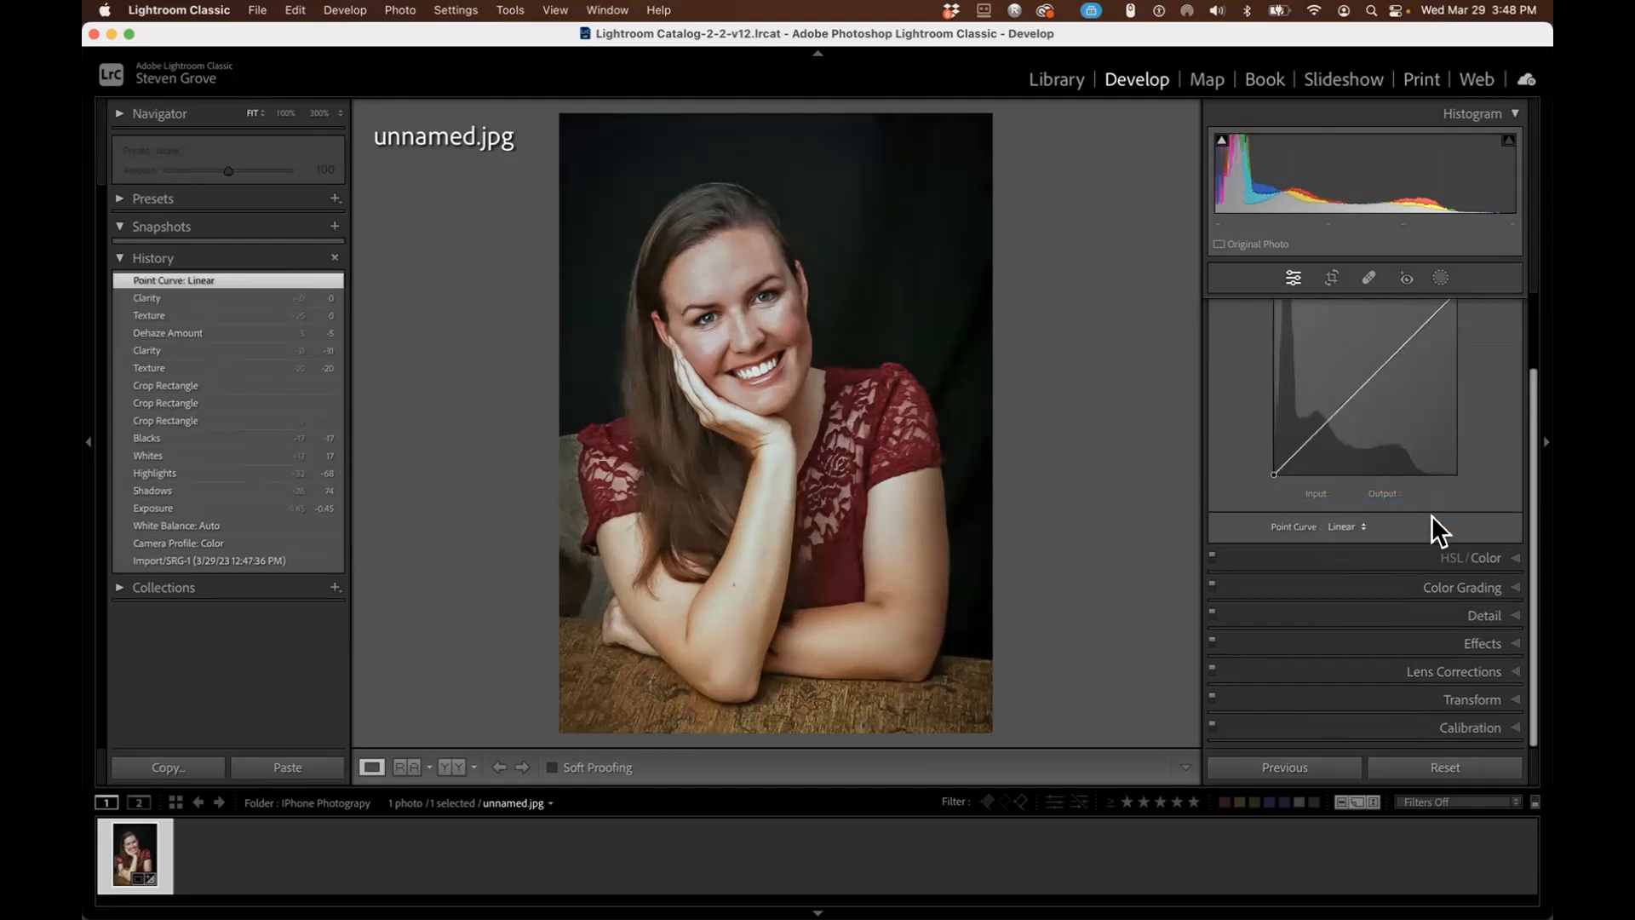
{"action": "left_click", "coordinate": [1362, 528]}
{"action": "left_click", "coordinate": [1363, 545]}
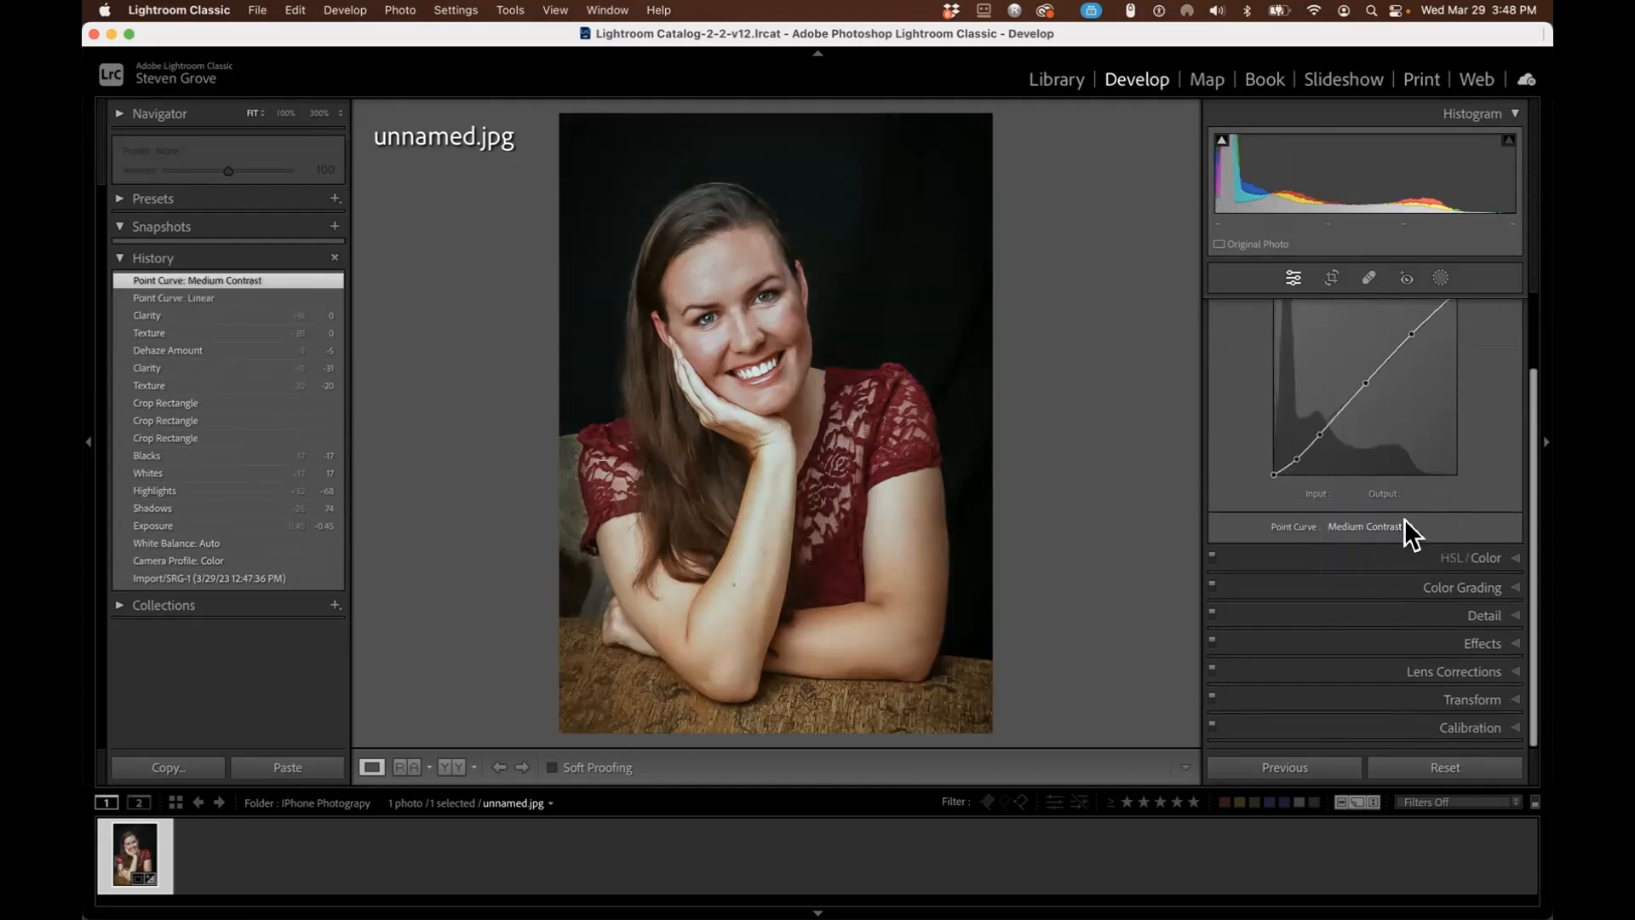
{"action": "left_click", "coordinate": [1403, 523]}
{"action": "left_click", "coordinate": [1388, 545]}
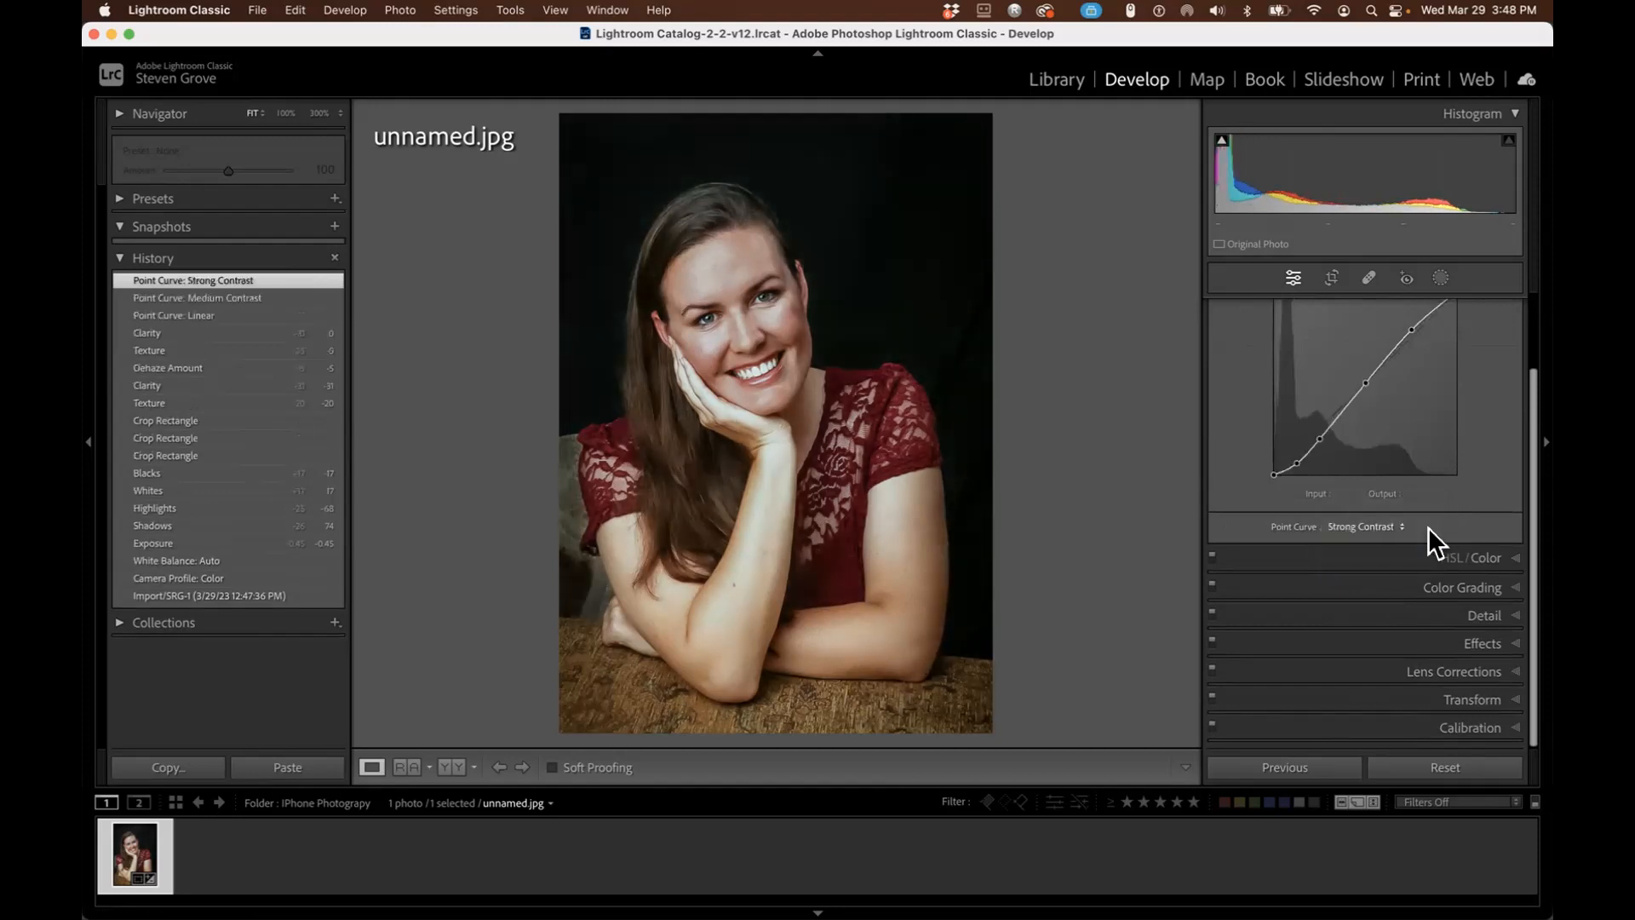
{"action": "left_click", "coordinate": [1400, 526]}
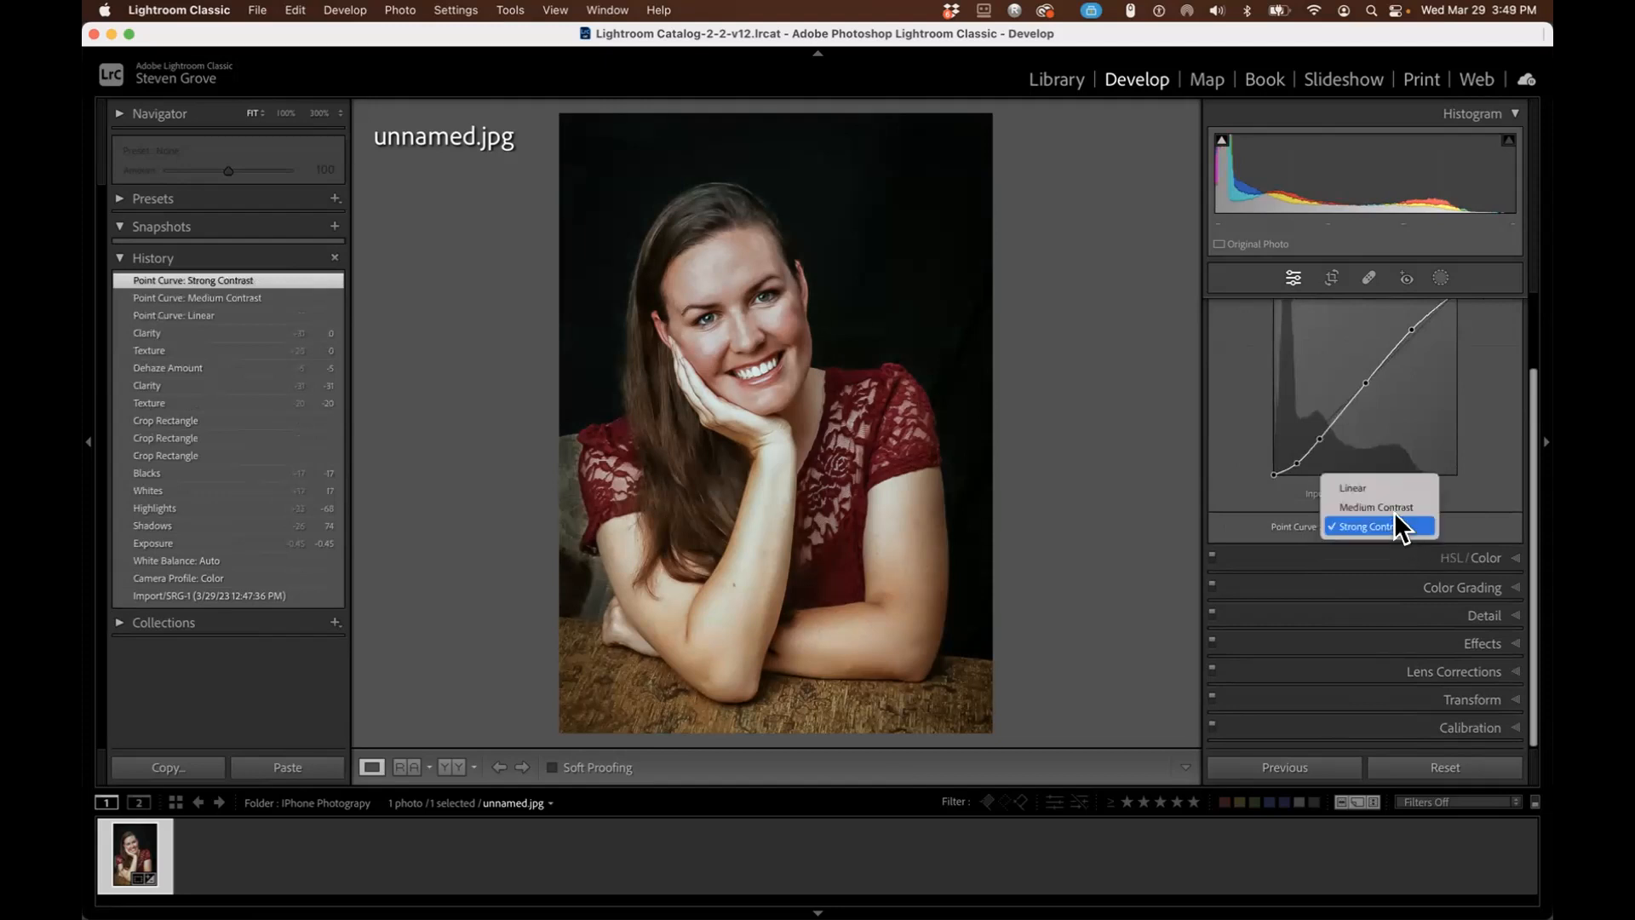
{"action": "left_click", "coordinate": [1352, 484]}
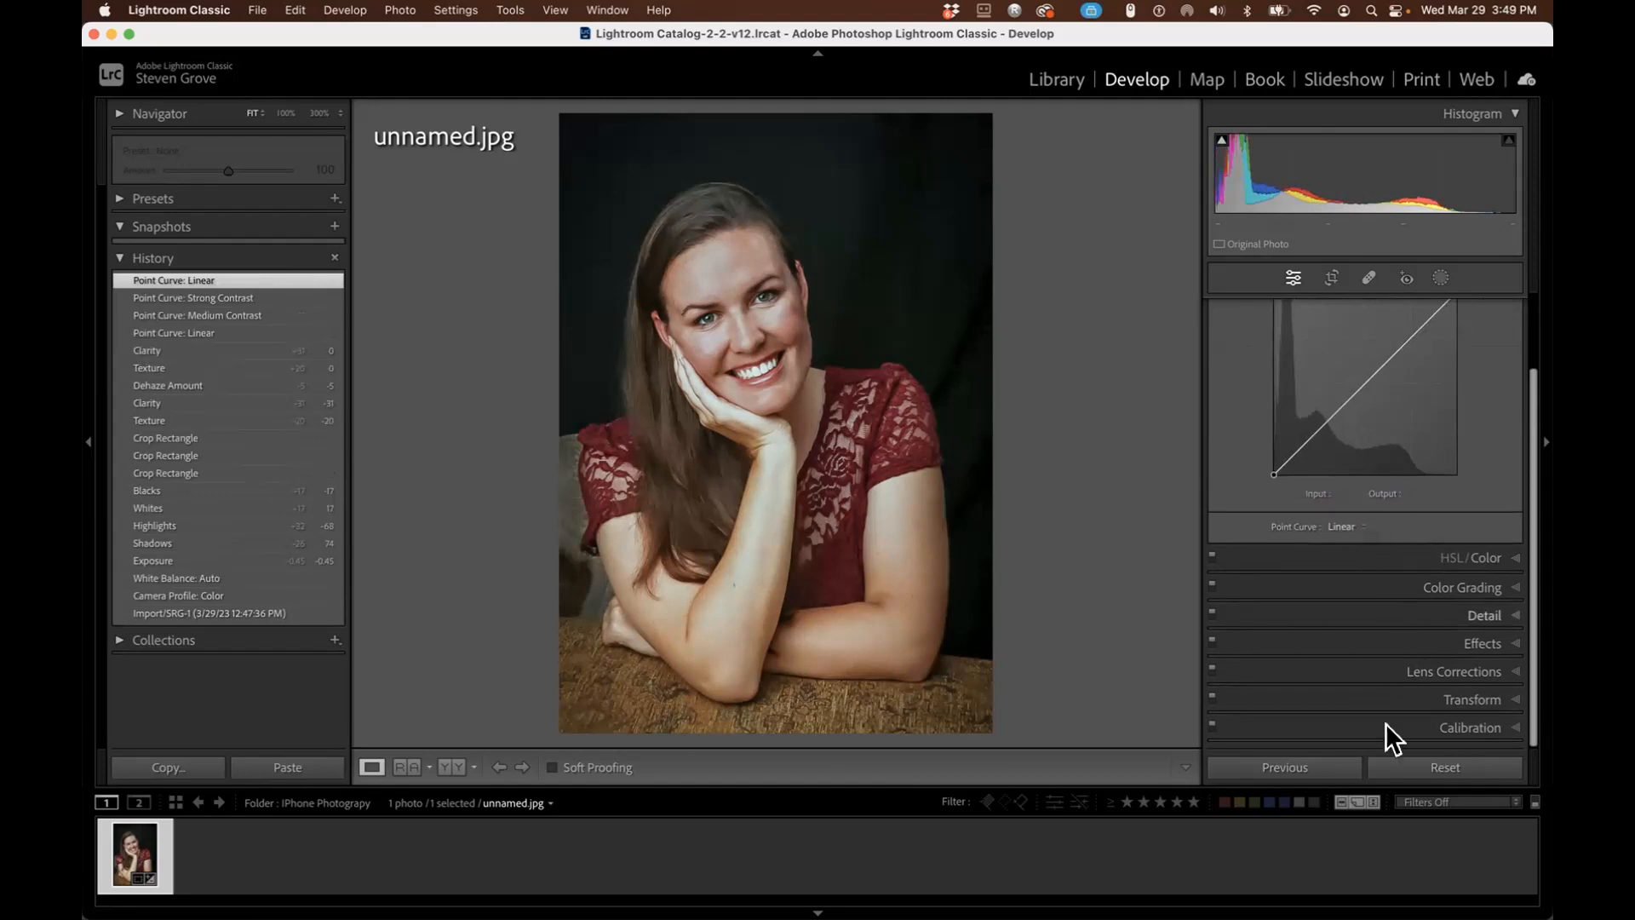
Look over the Color Grading and Detail adjustments and the photo's Smart Preview information without building a preview.
{"action": "left_click", "coordinate": [1381, 591]}
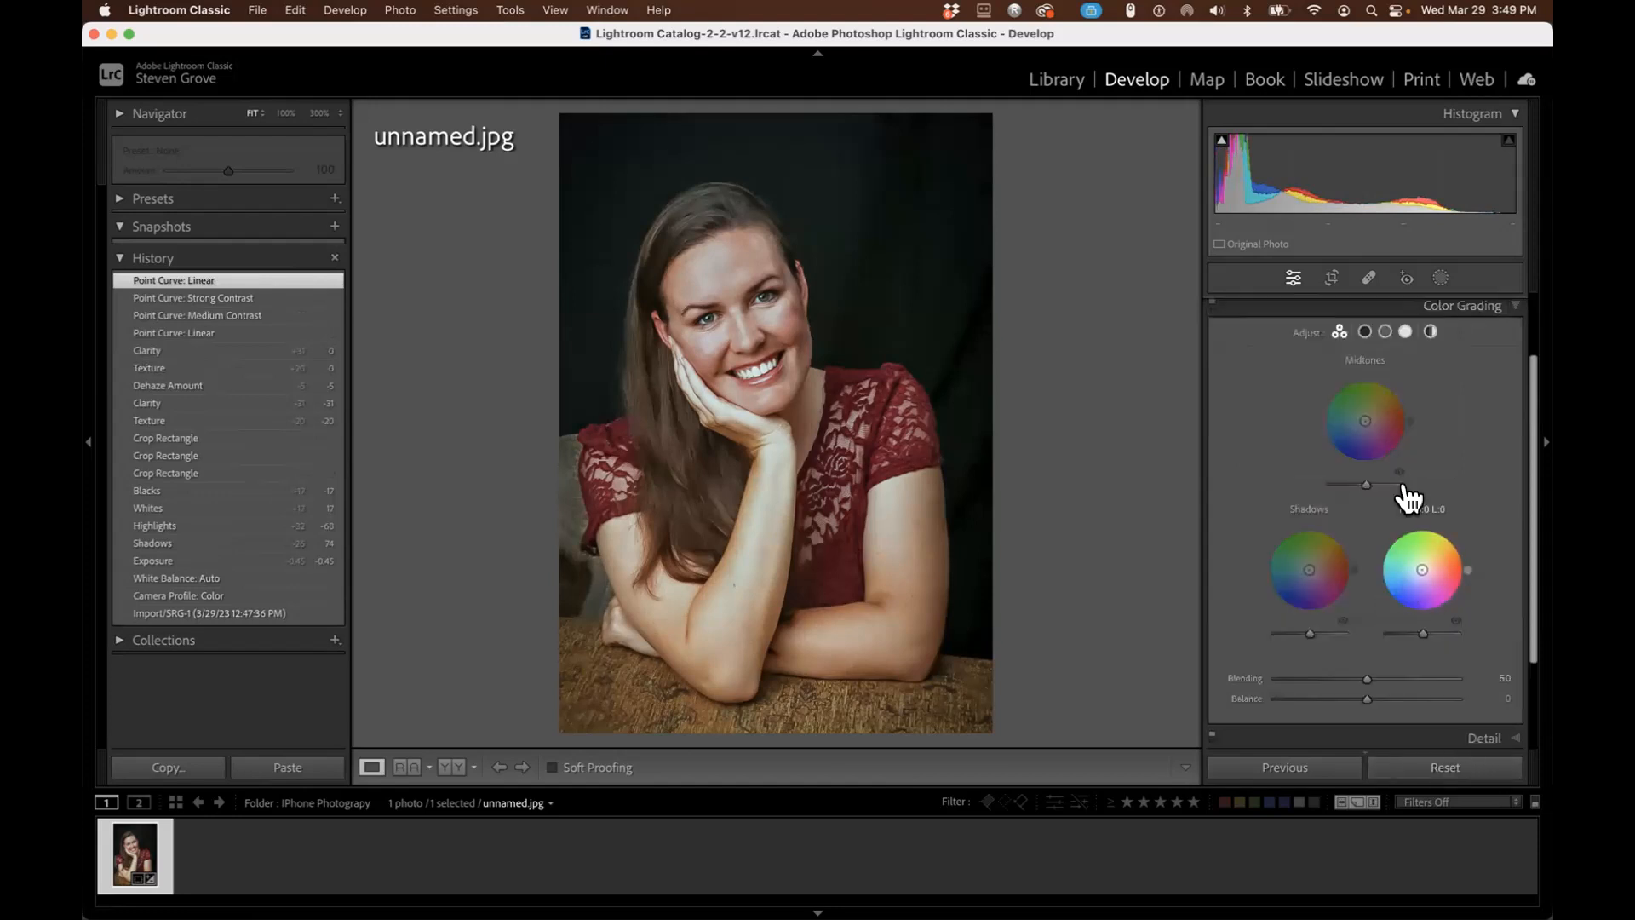
{"action": "left_click", "coordinate": [1388, 737]}
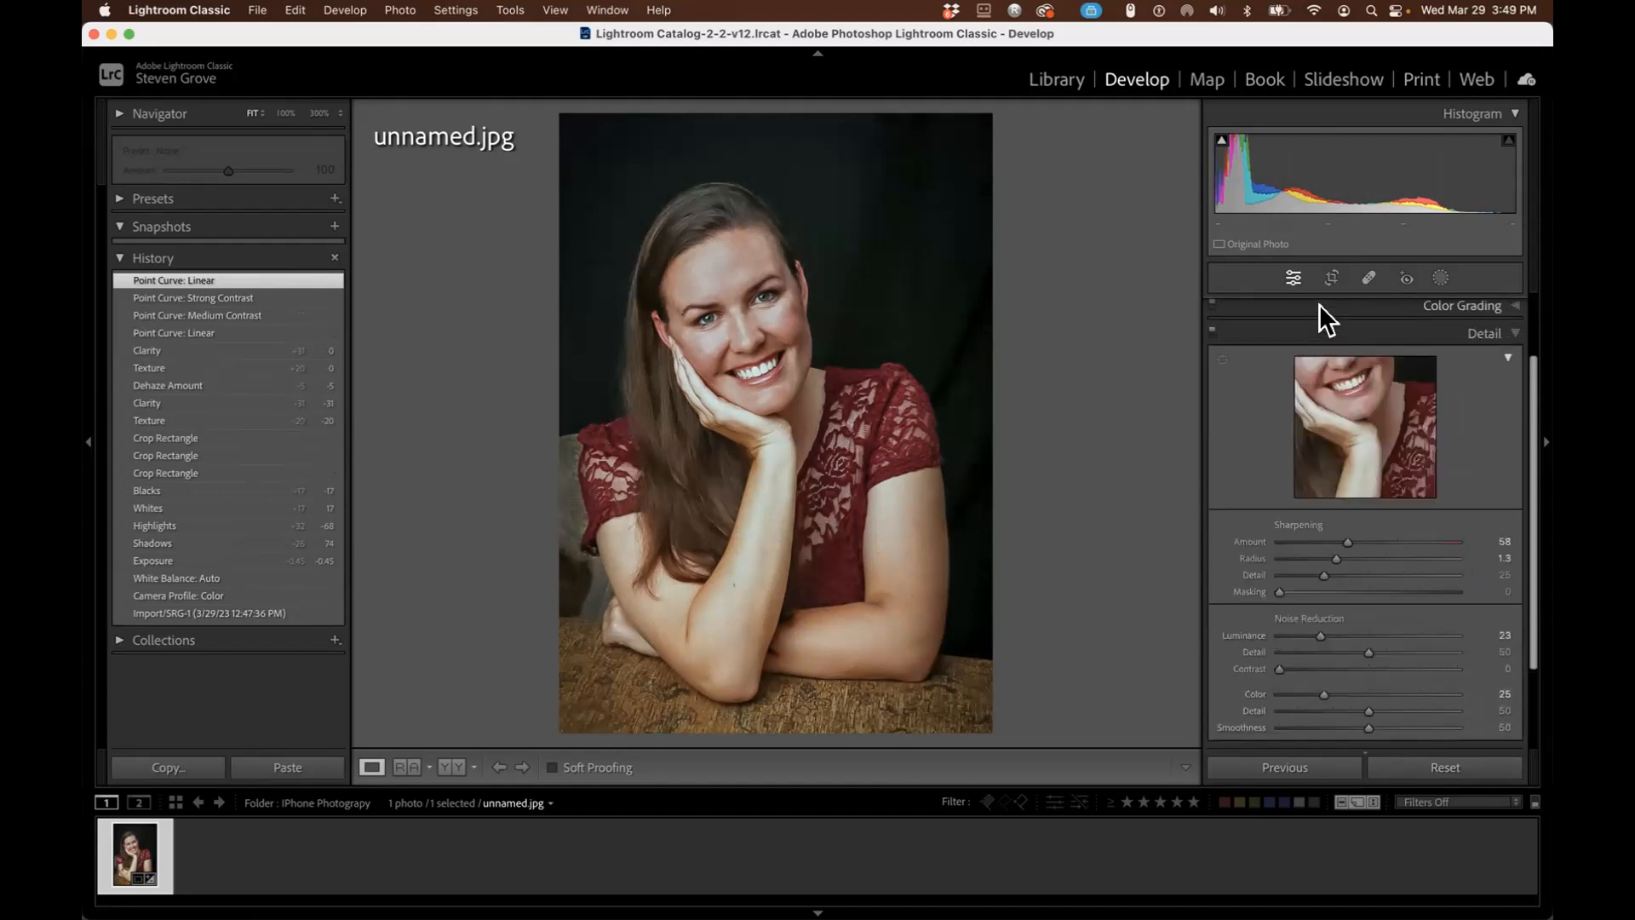
{"action": "left_click", "coordinate": [1361, 335]}
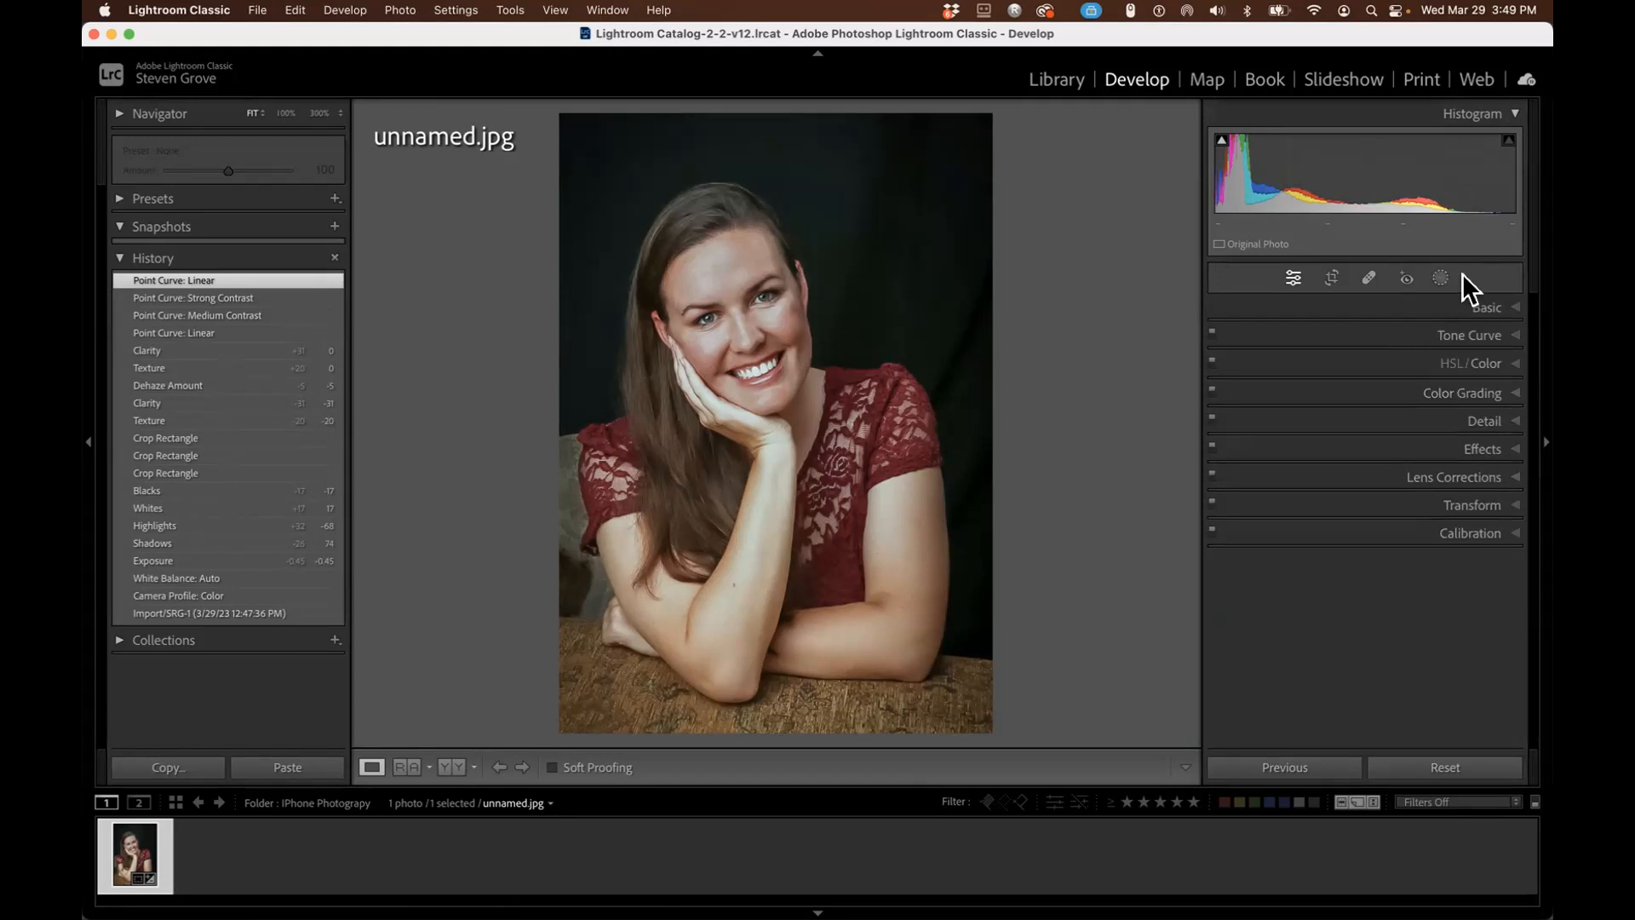
{"action": "left_click", "coordinate": [1218, 243]}
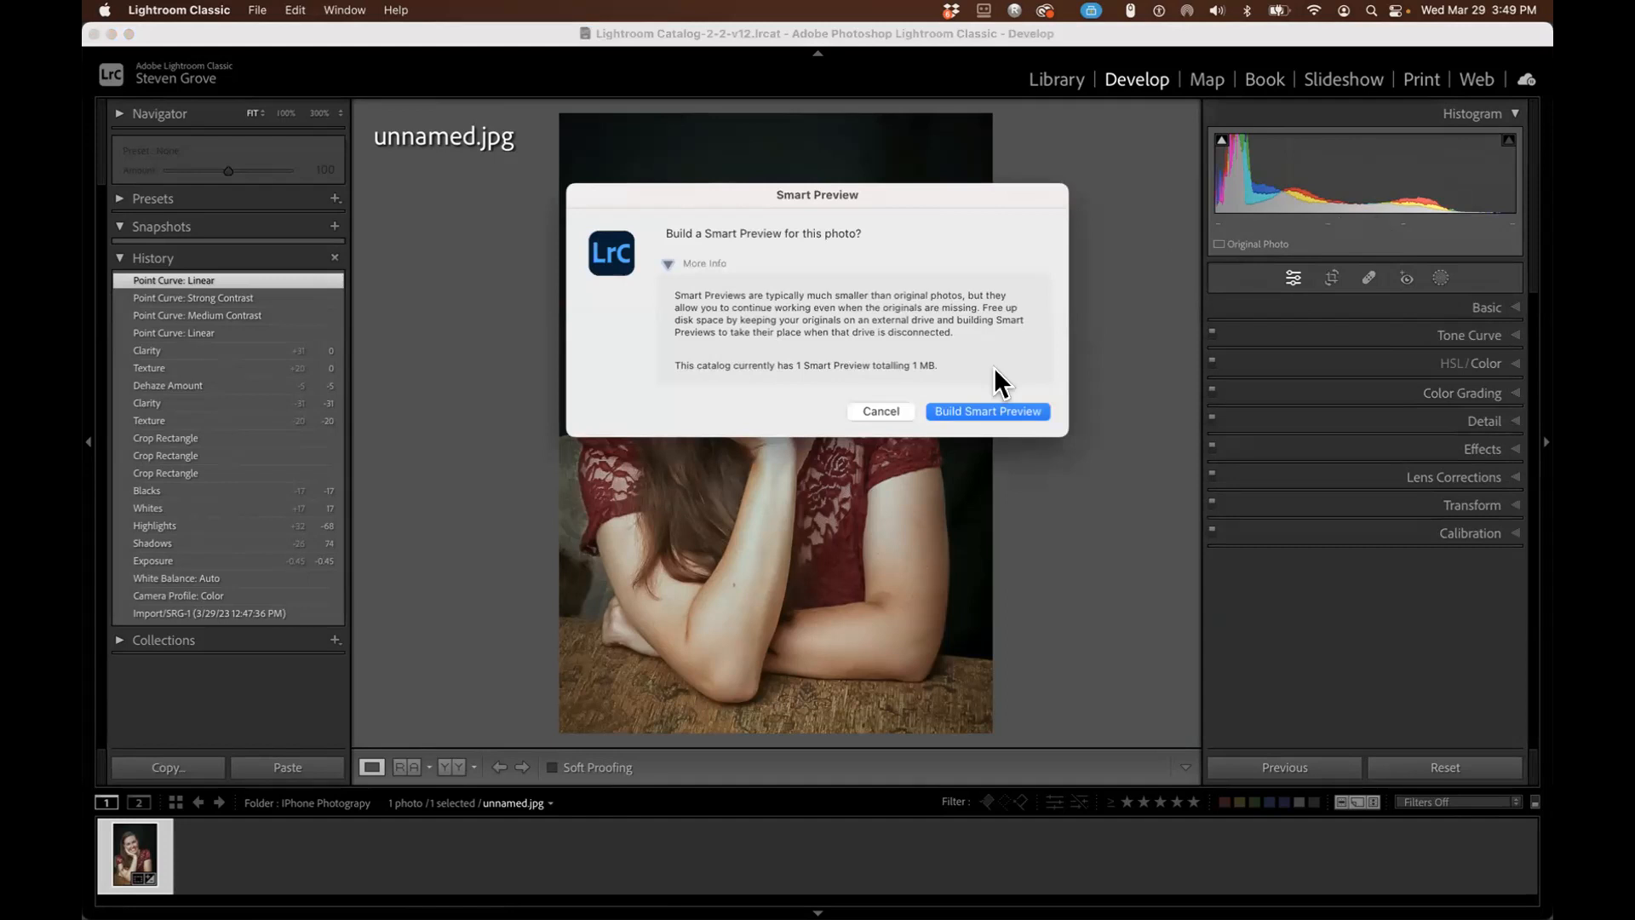
{"action": "left_click", "coordinate": [865, 408]}
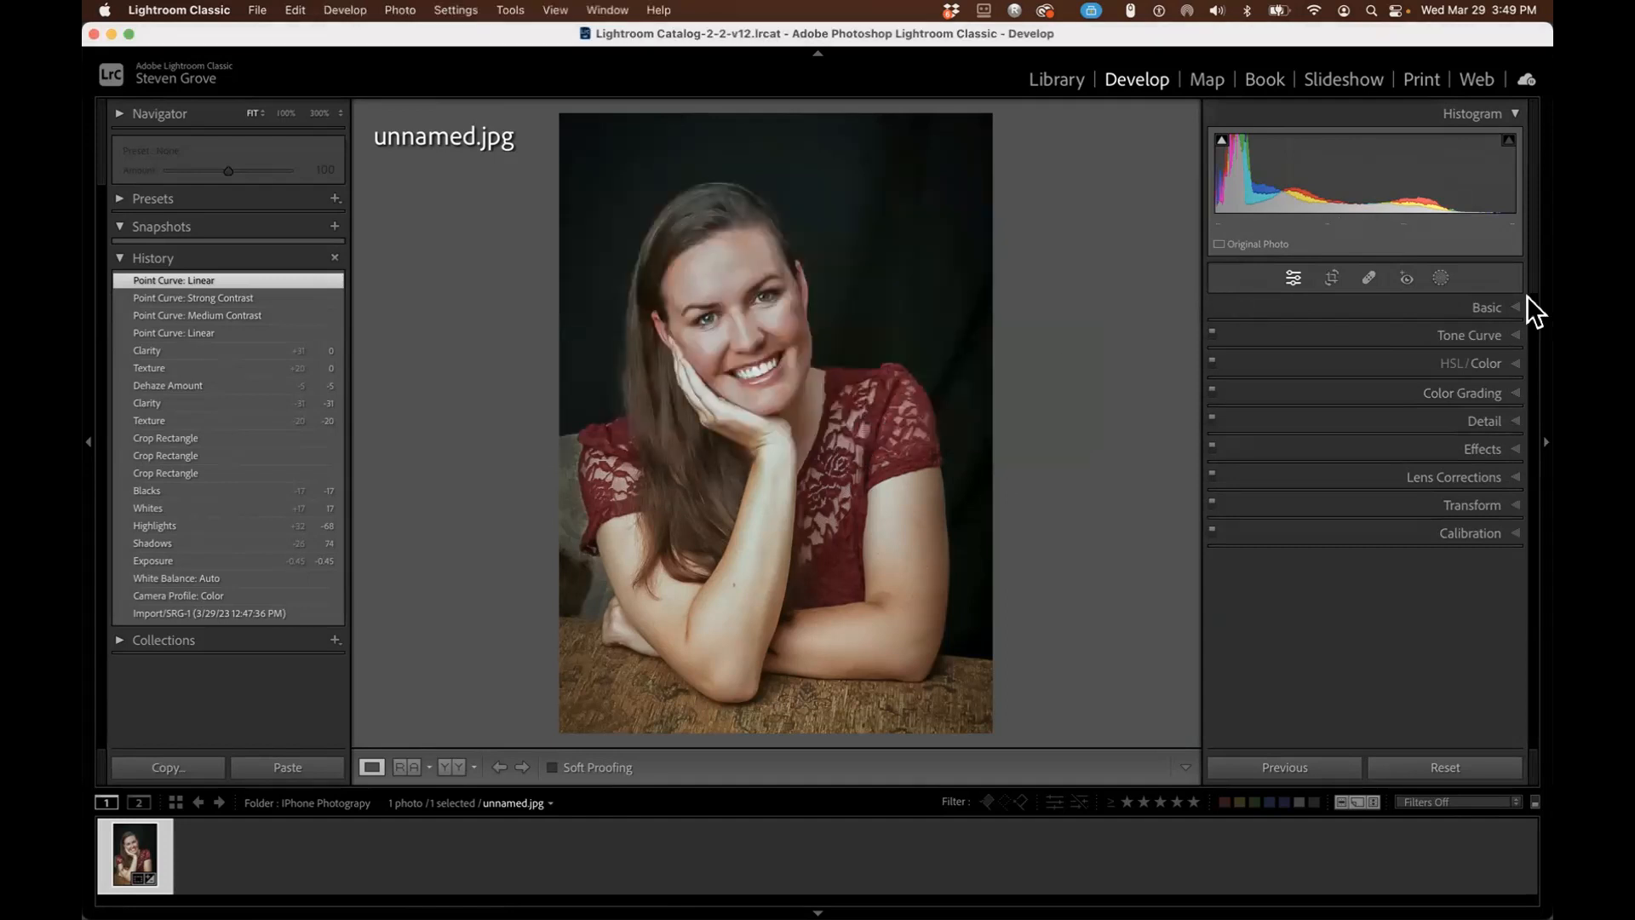
Add a Subject mask to the portrait, and create a second people mask covering only Person 1's Face Skin.
{"action": "left_click", "coordinate": [1439, 275]}
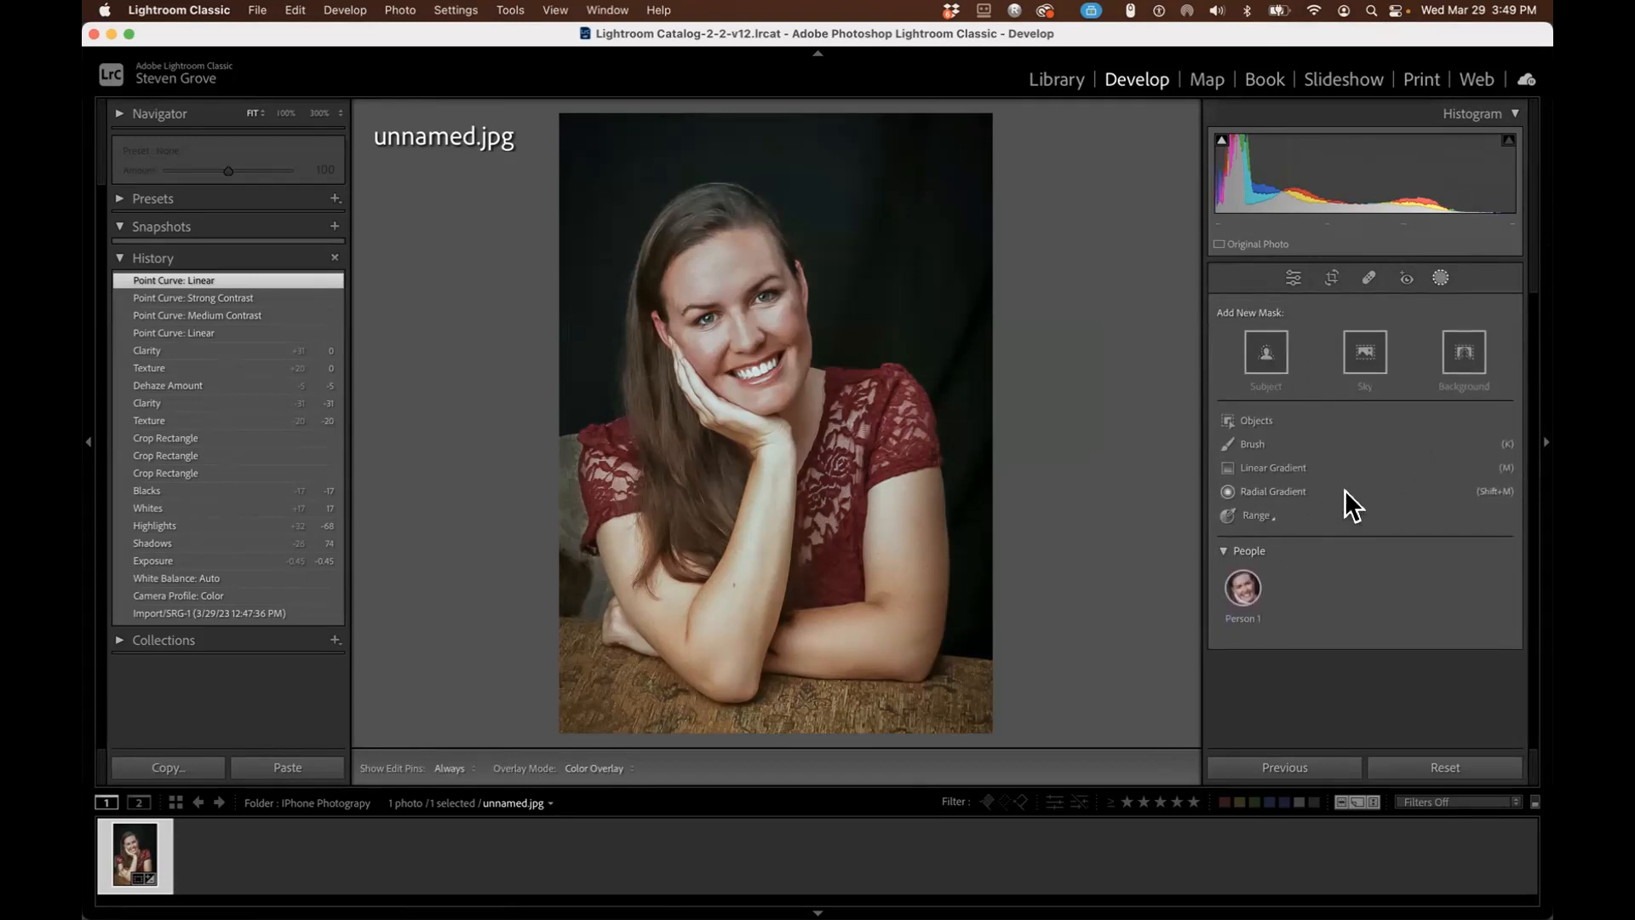
{"action": "left_click", "coordinate": [1267, 353]}
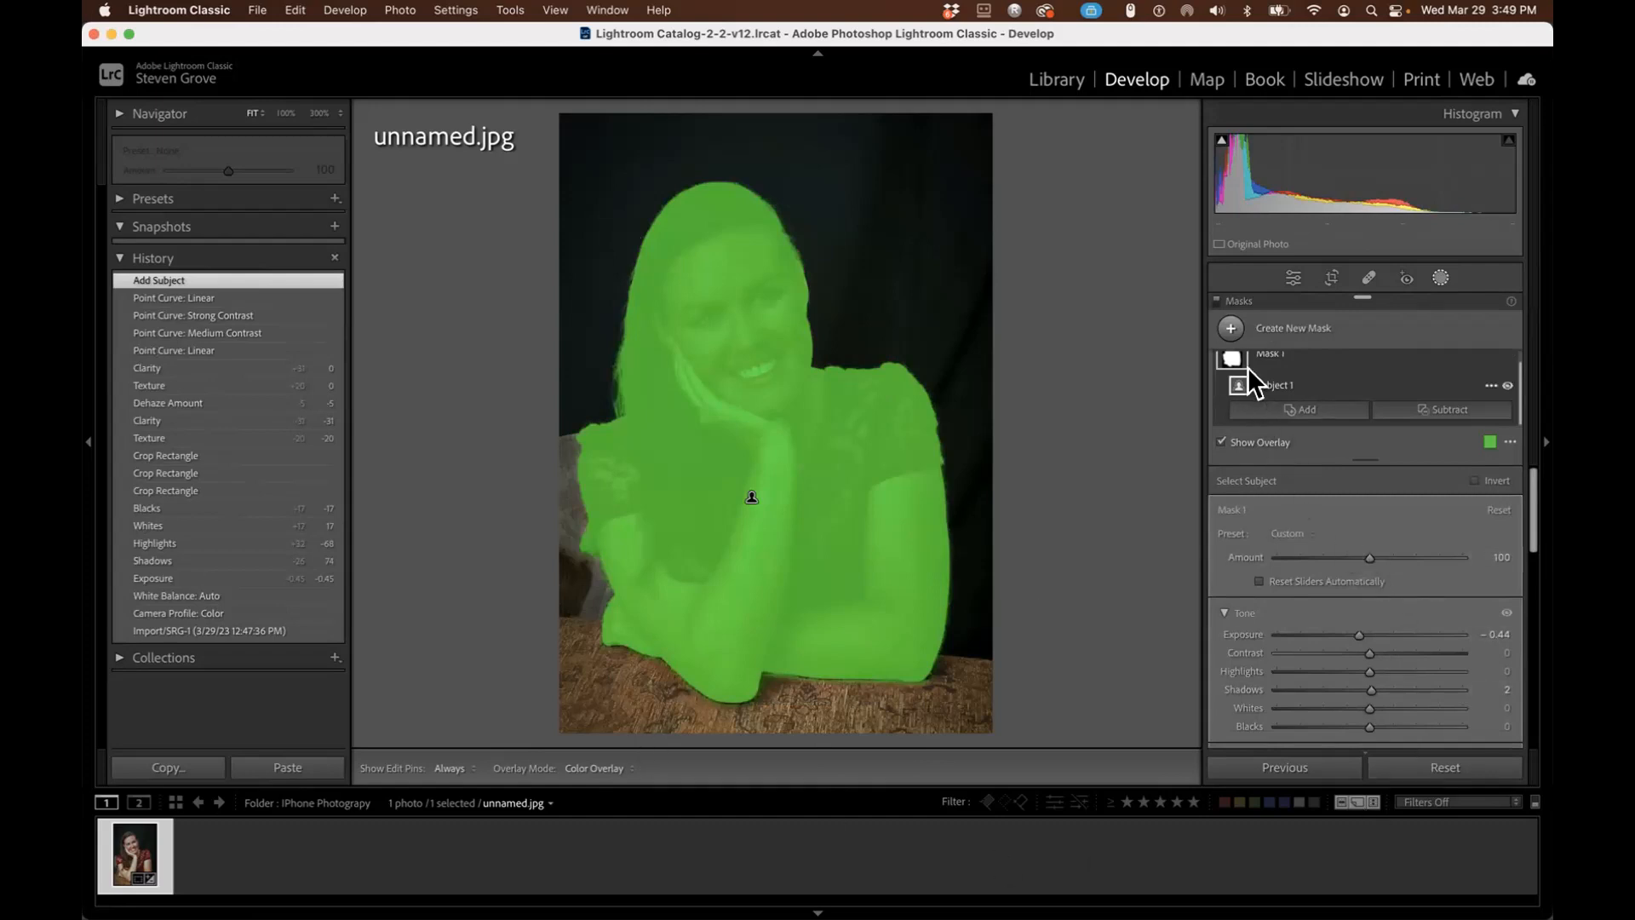
{"action": "left_click", "coordinate": [1231, 330]}
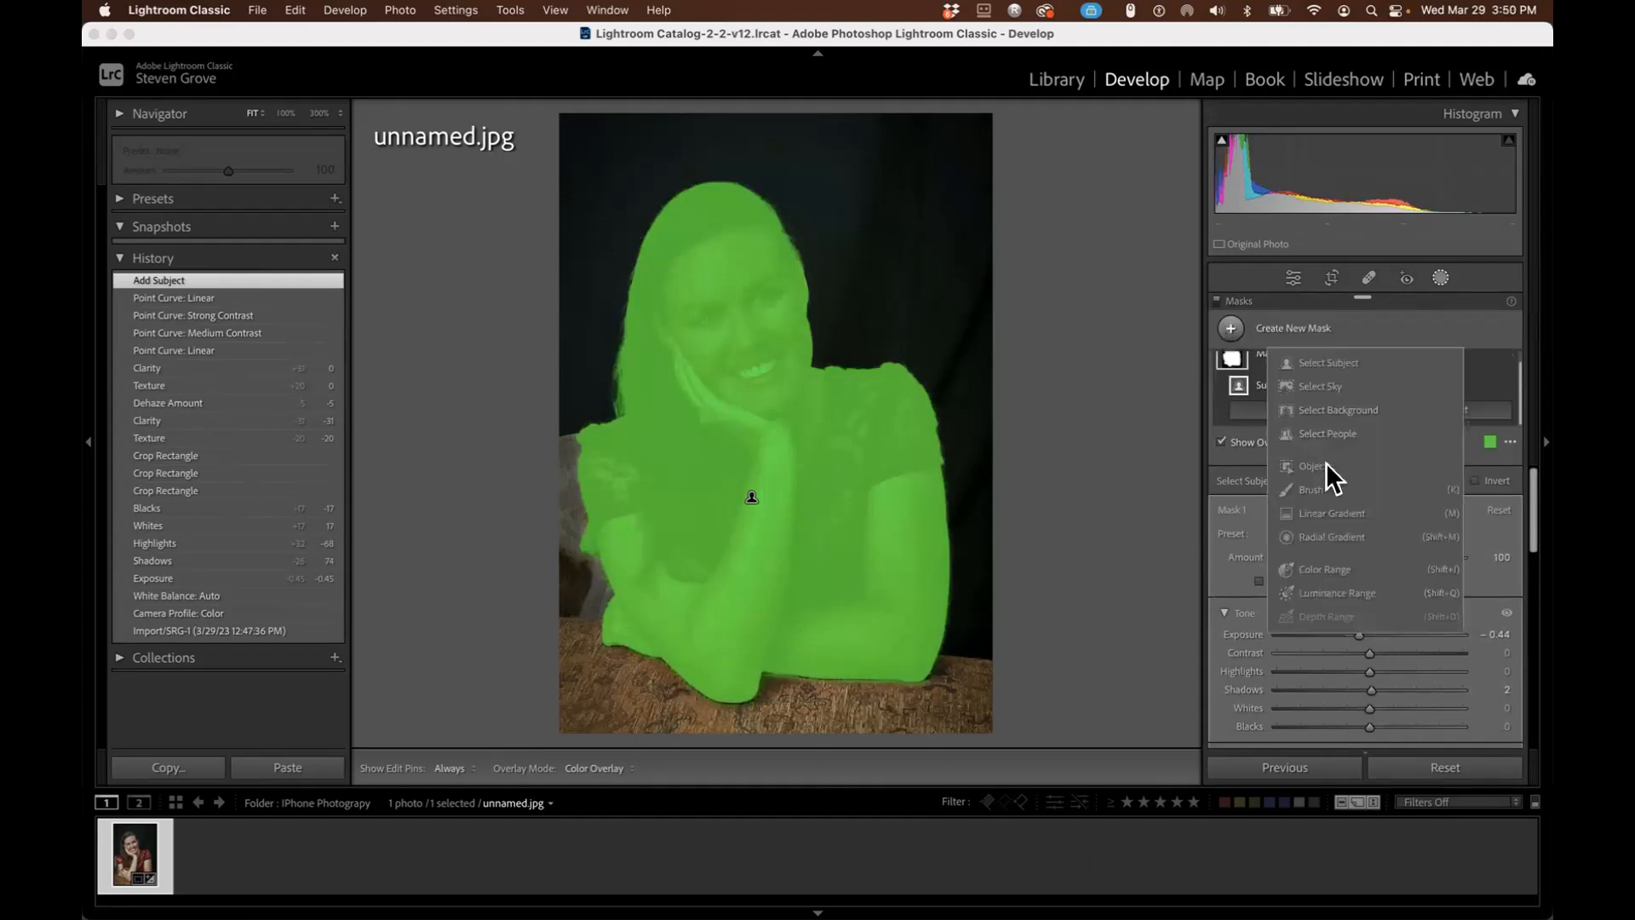
{"action": "left_click", "coordinate": [1284, 429]}
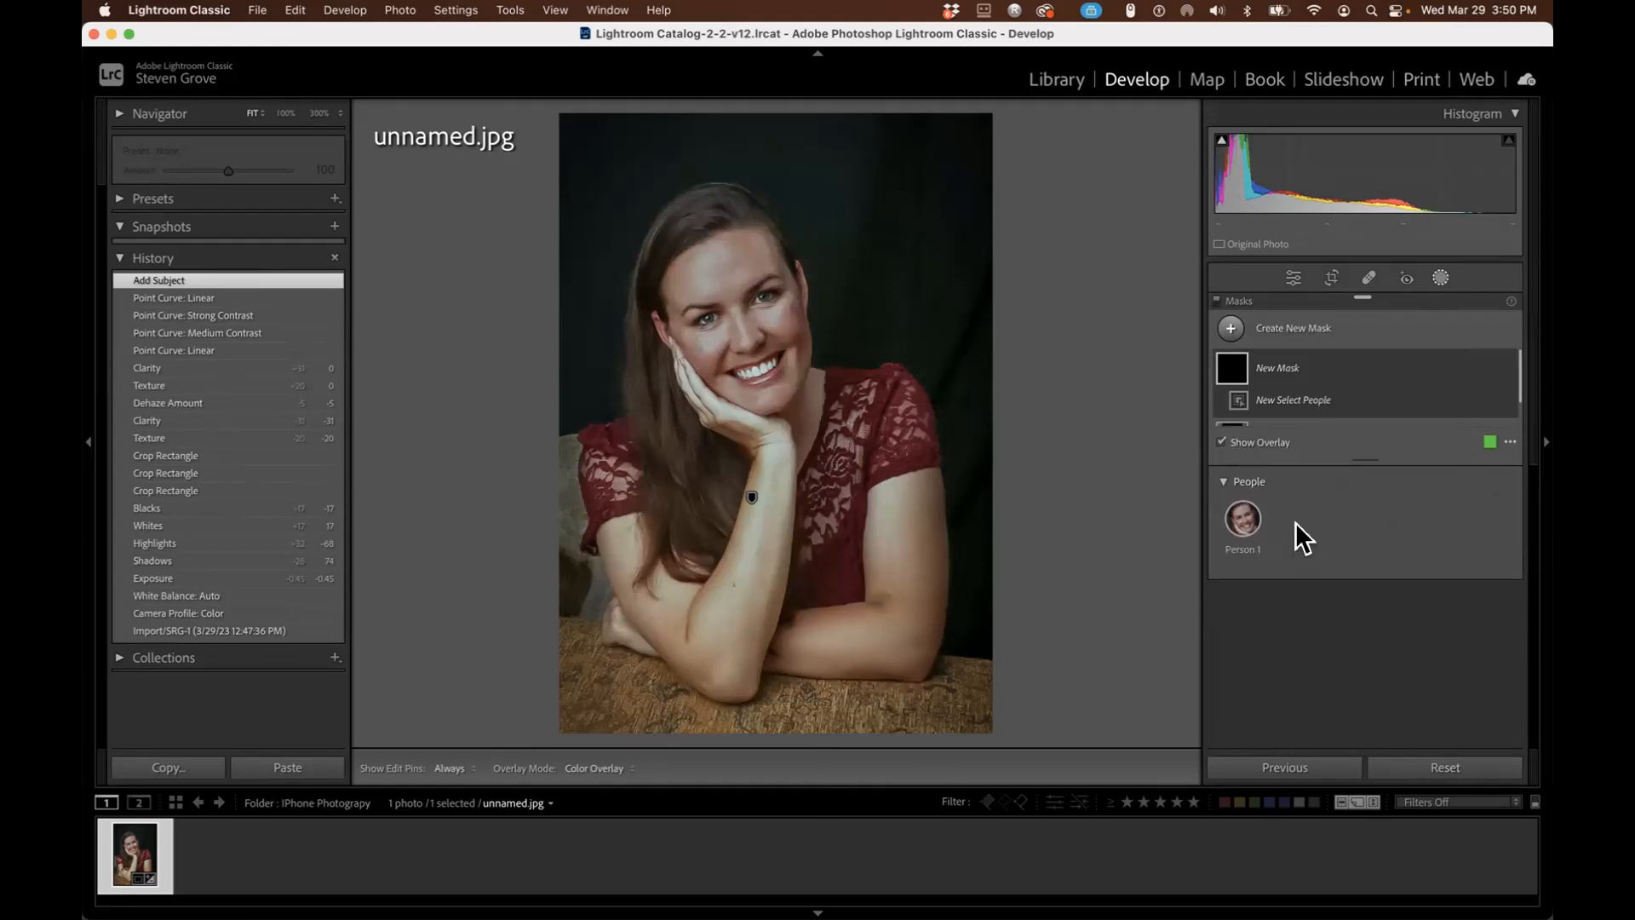
{"action": "left_click", "coordinate": [1224, 521]}
{"action": "left_click", "coordinate": [1244, 520]}
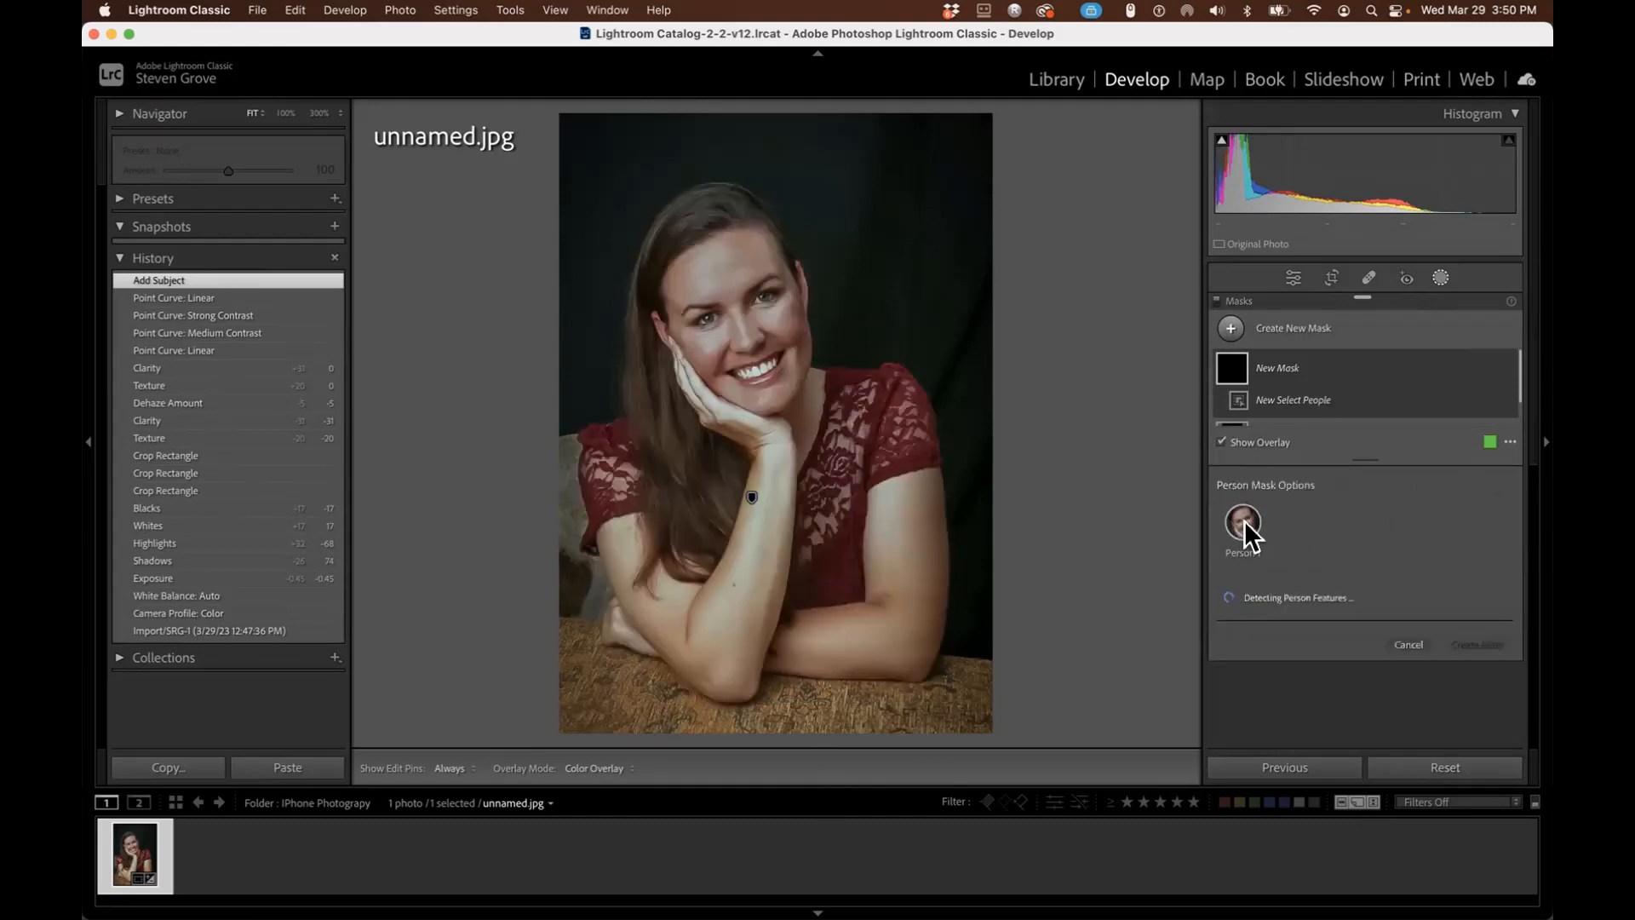
{"action": "scroll", "coordinate": [1368, 503], "scroll_direction": "down", "scroll_amount": 3}
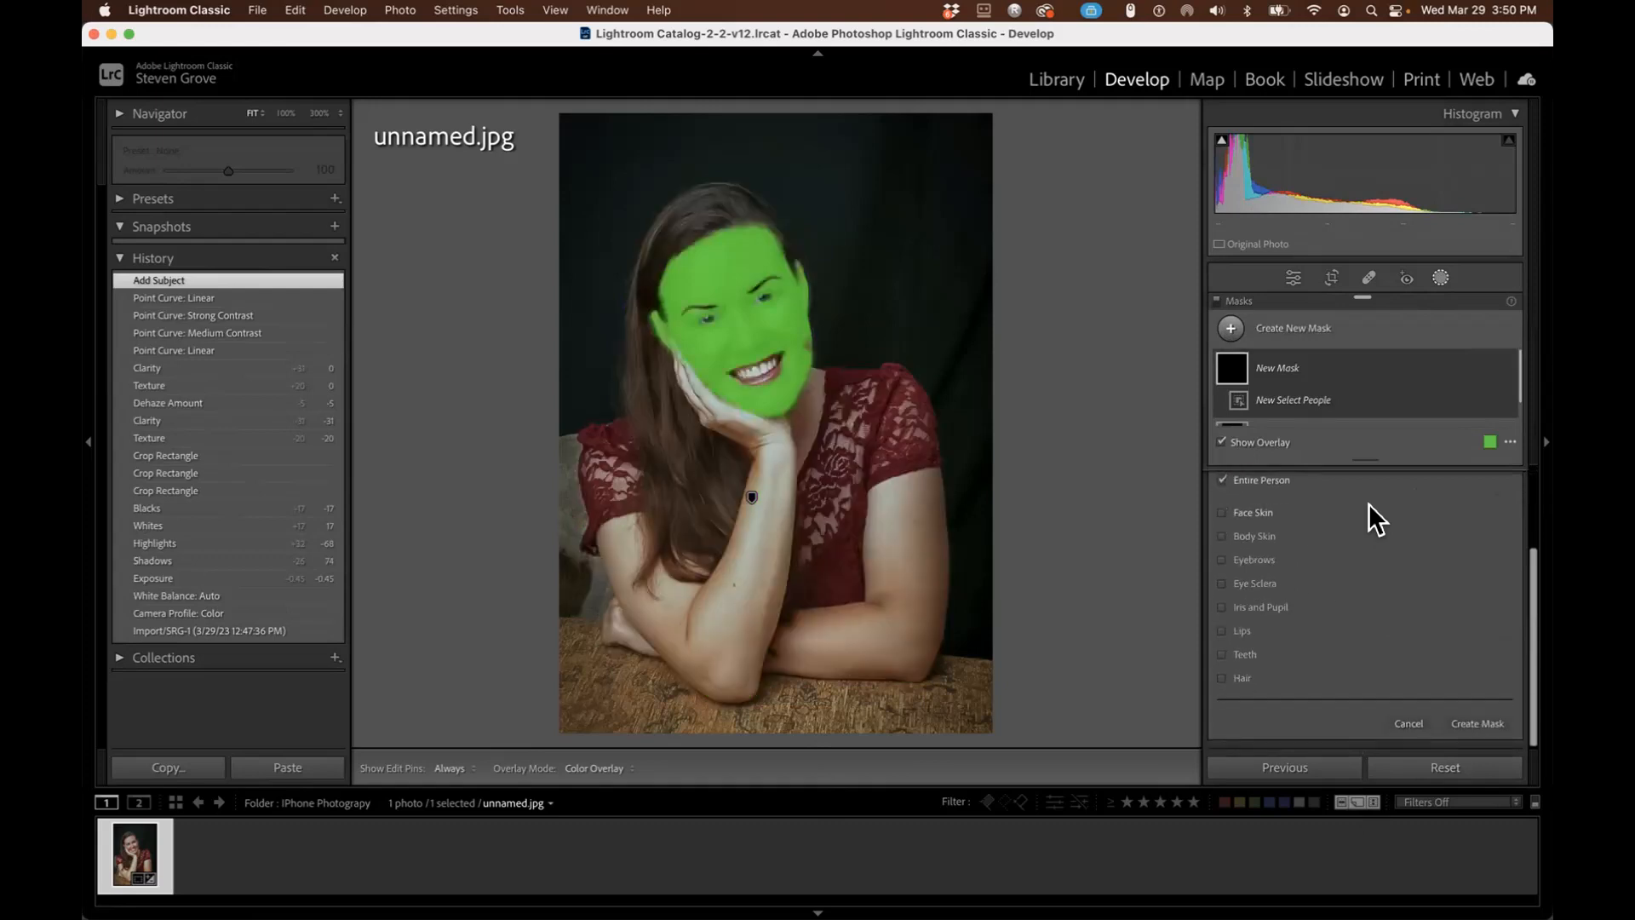
{"action": "left_click", "coordinate": [1223, 511]}
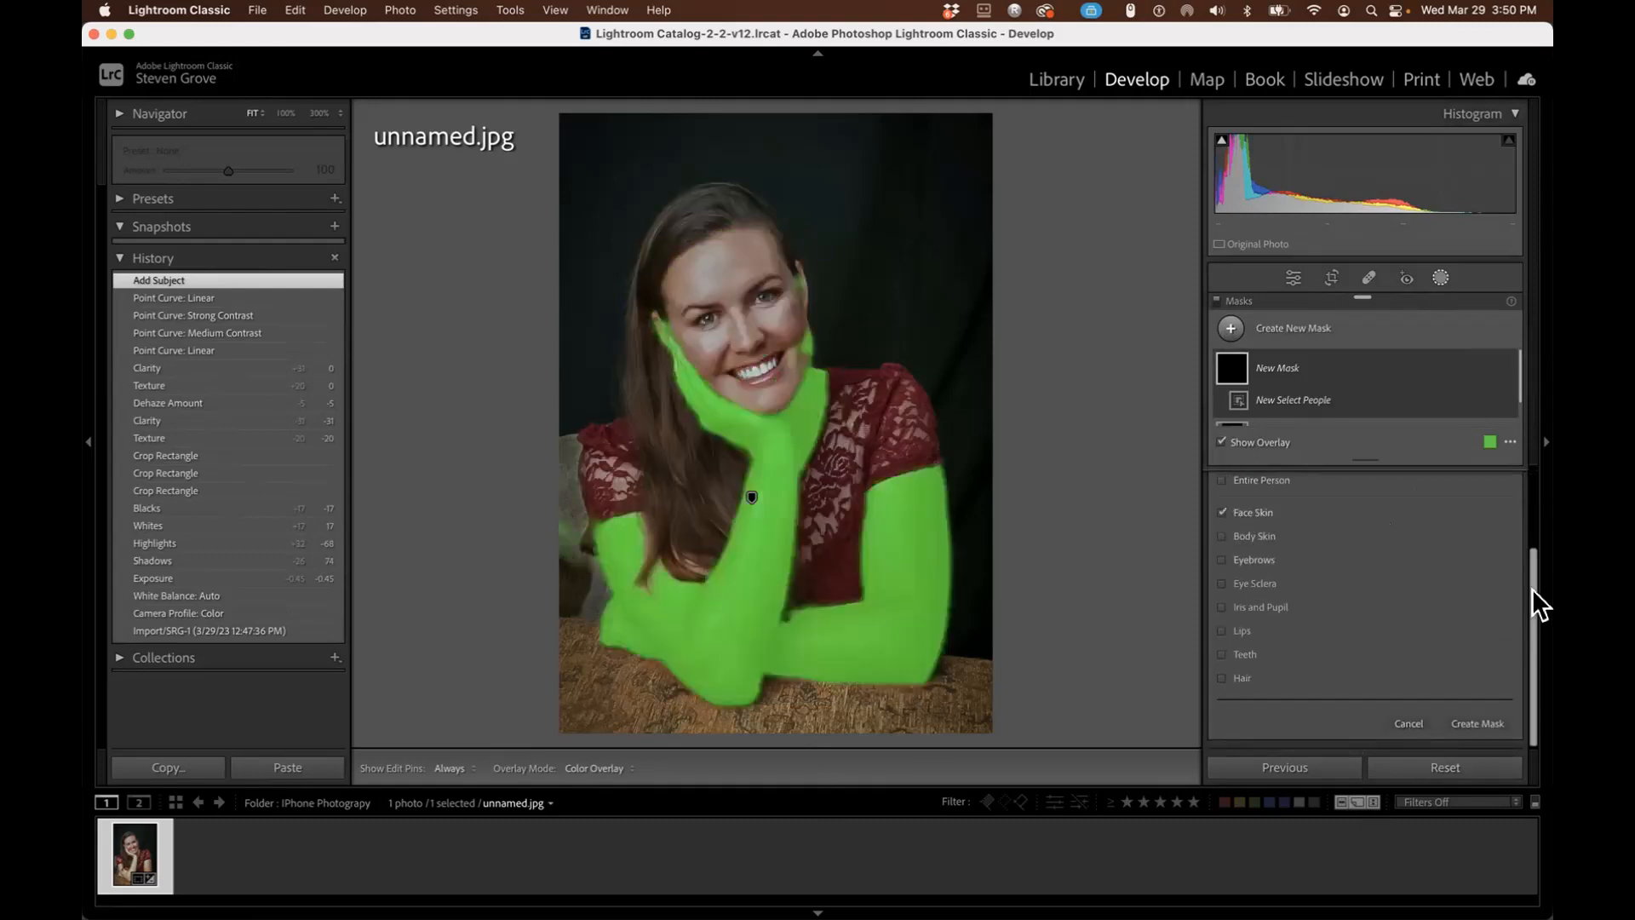
{"action": "left_click", "coordinate": [1484, 723]}
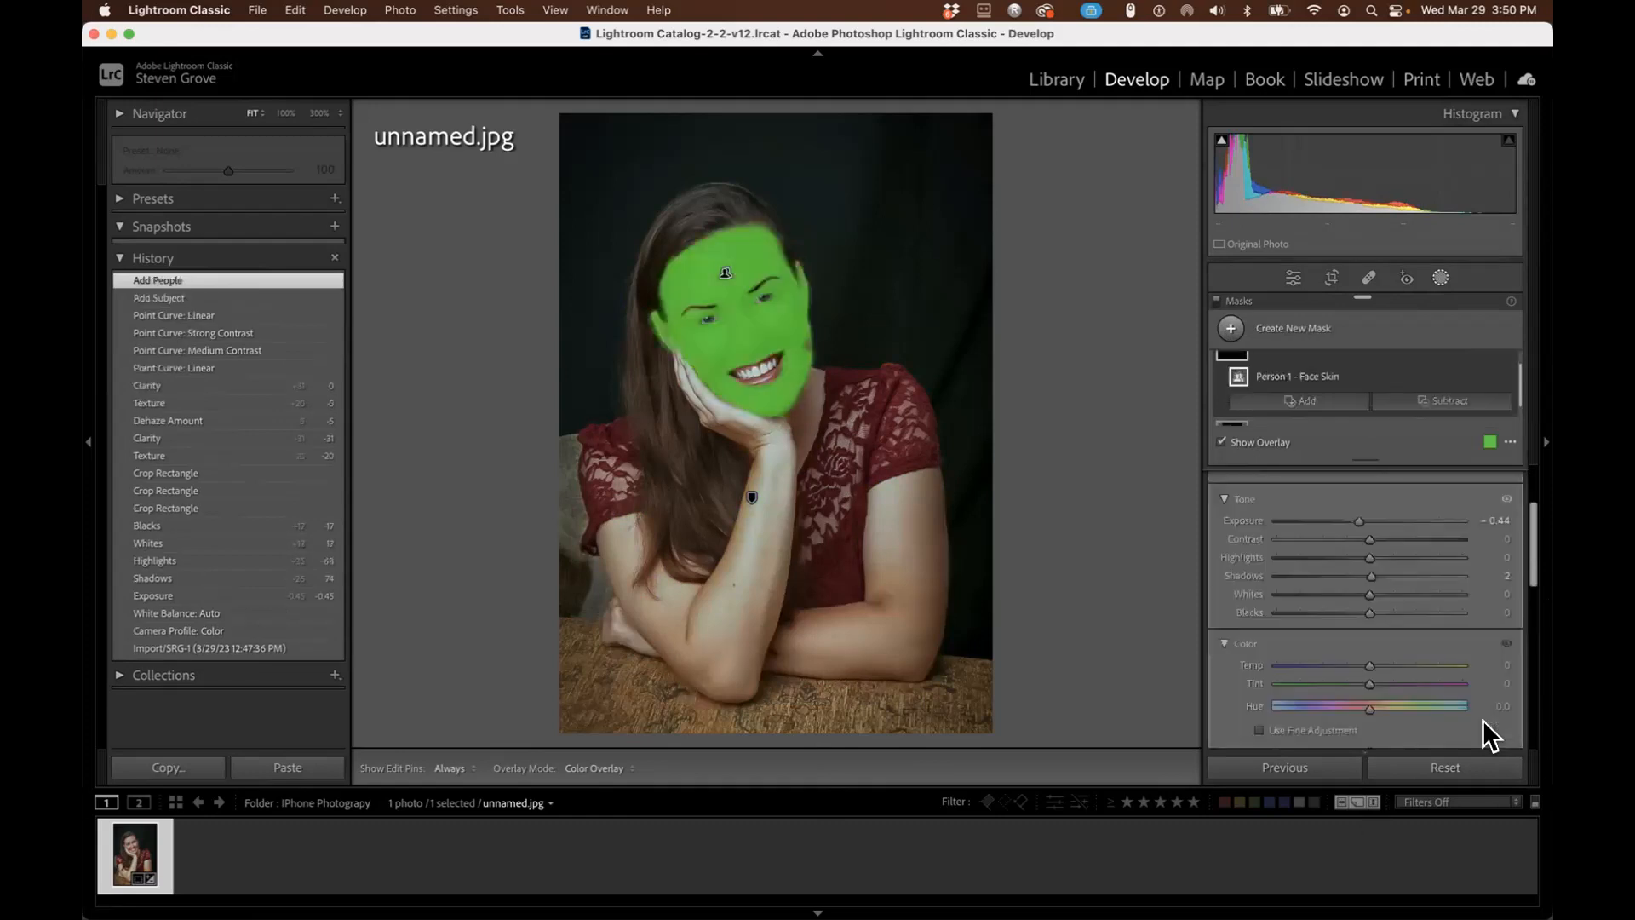
Check the mask overlay options, preview the face without the overlay, and reset the Face Skin mask's Exposure to 0.00.
{"action": "left_click", "coordinate": [1510, 441]}
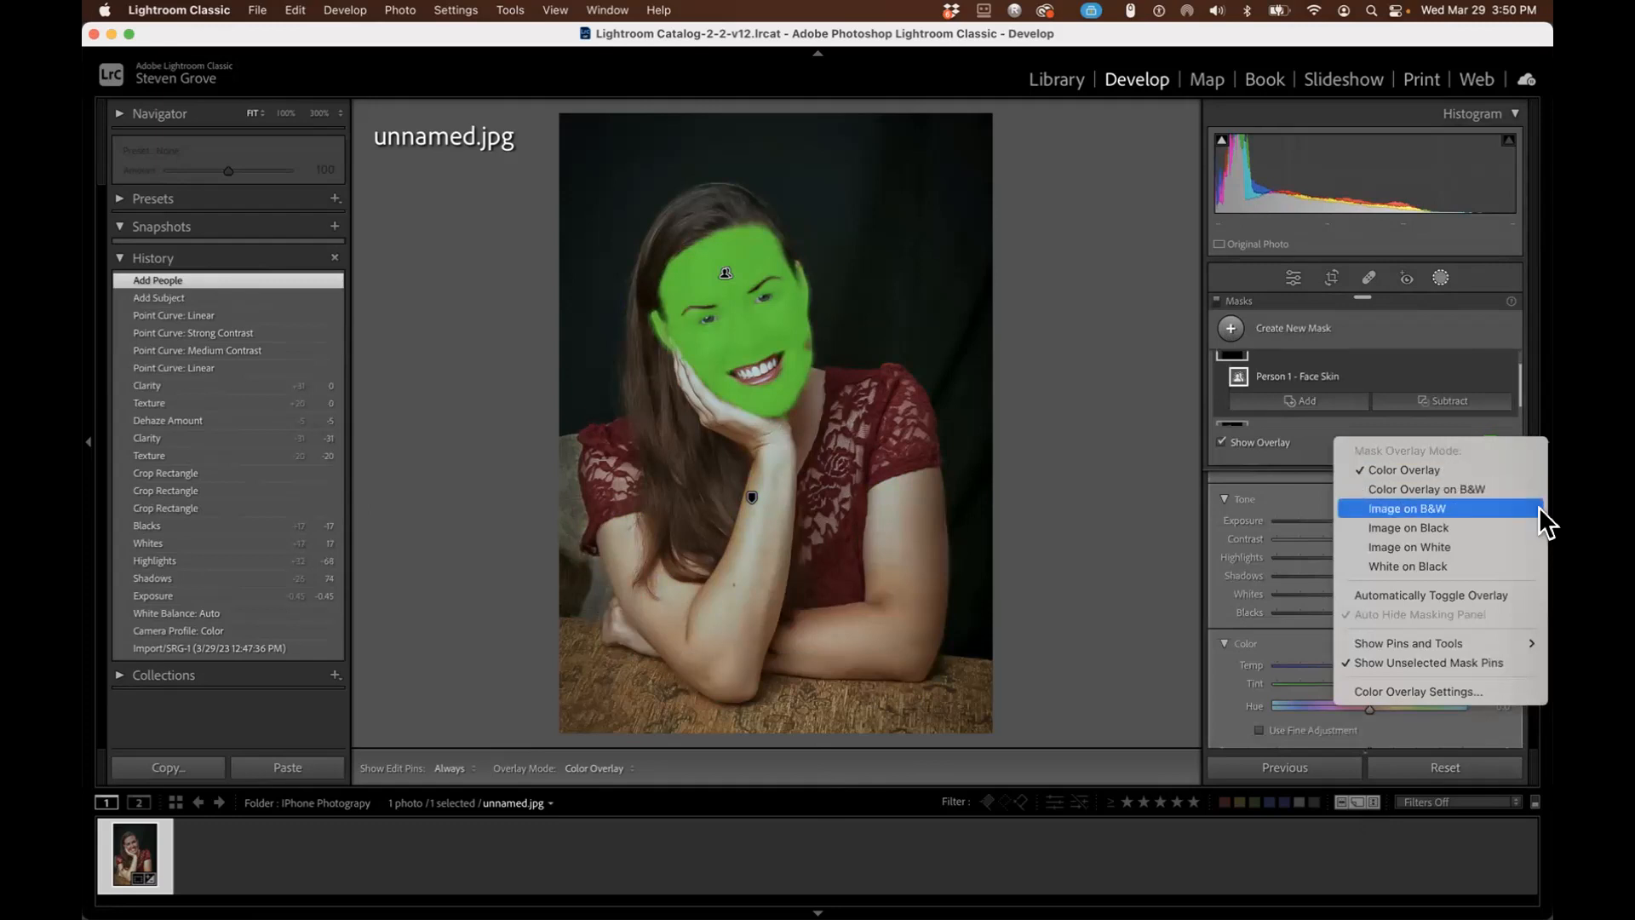
{"action": "left_click", "coordinate": [1299, 437]}
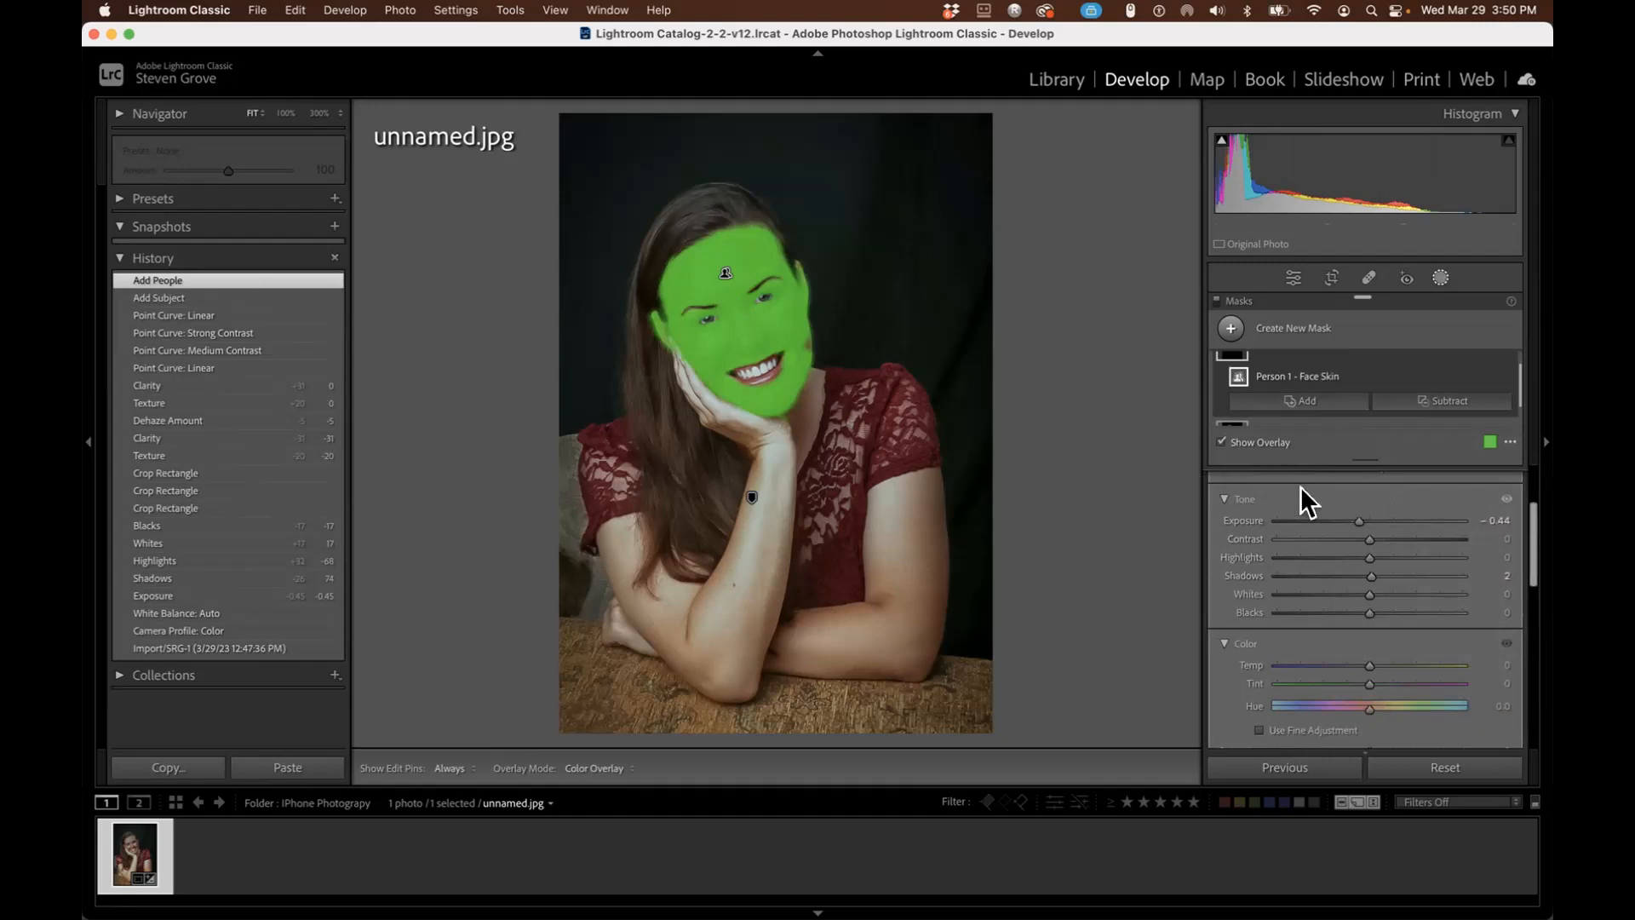
{"action": "key", "text": "o"}
{"action": "mouse_move", "coordinate": [1356, 518]}
{"action": "left_mouse_down"}
{"action": "mouse_move", "coordinate": [1459, 513]}
{"action": "mouse_move", "coordinate": [1286, 514]}
{"action": "mouse_move", "coordinate": [1387, 518]}
{"action": "mouse_move", "coordinate": [1368, 519]}
{"action": "left_mouse_up"}
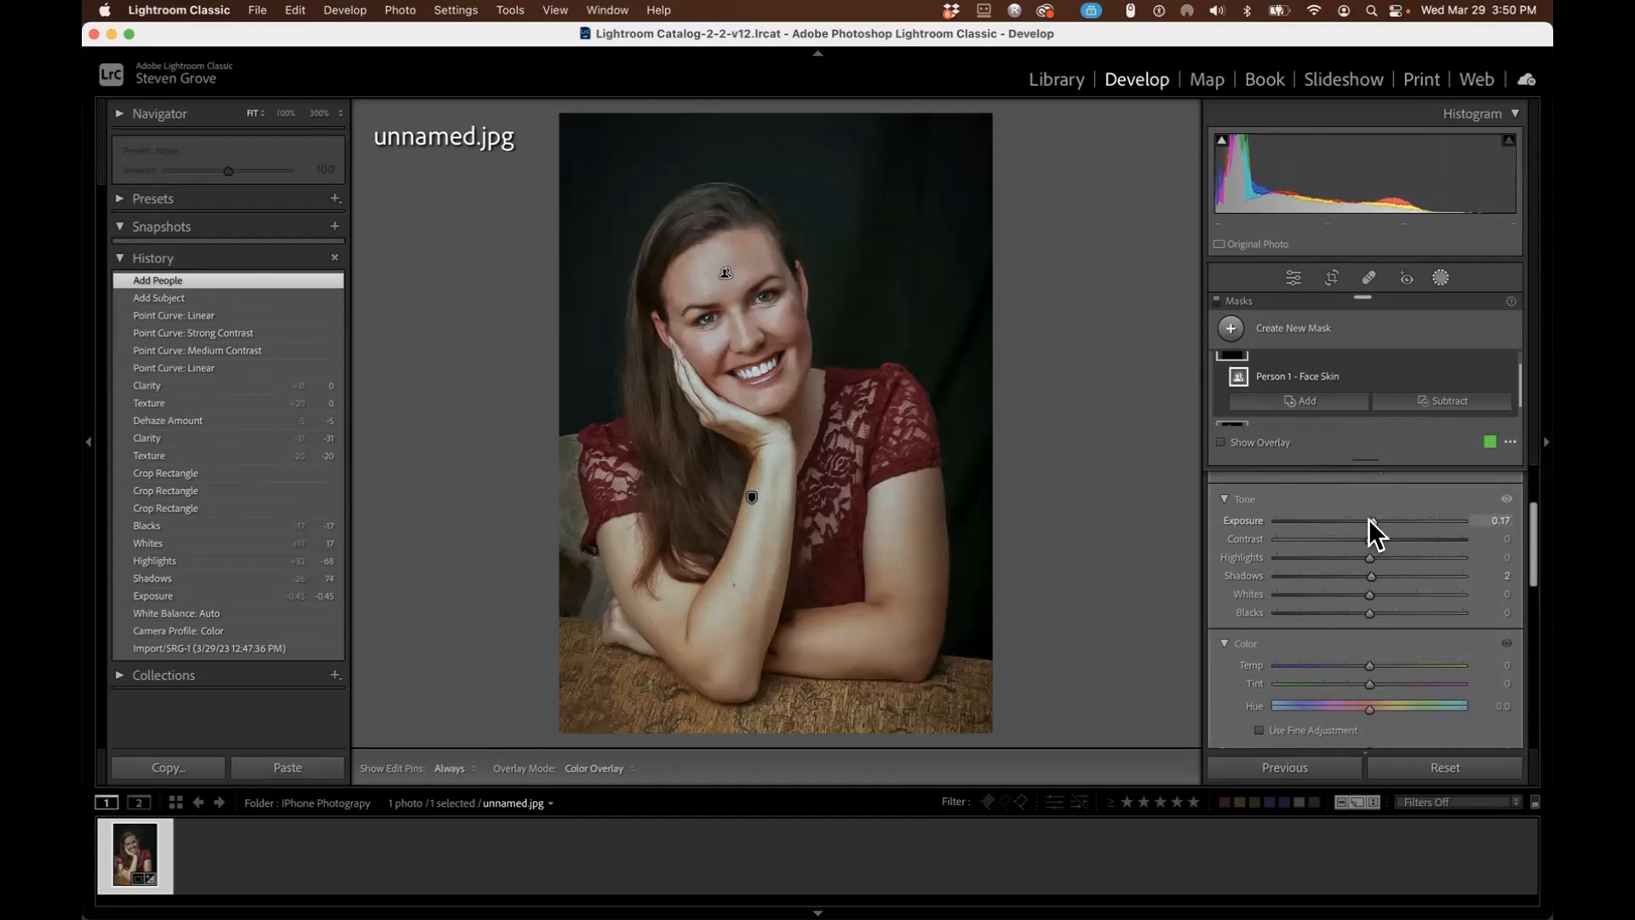
{"action": "double_click", "coordinate": [1368, 519]}
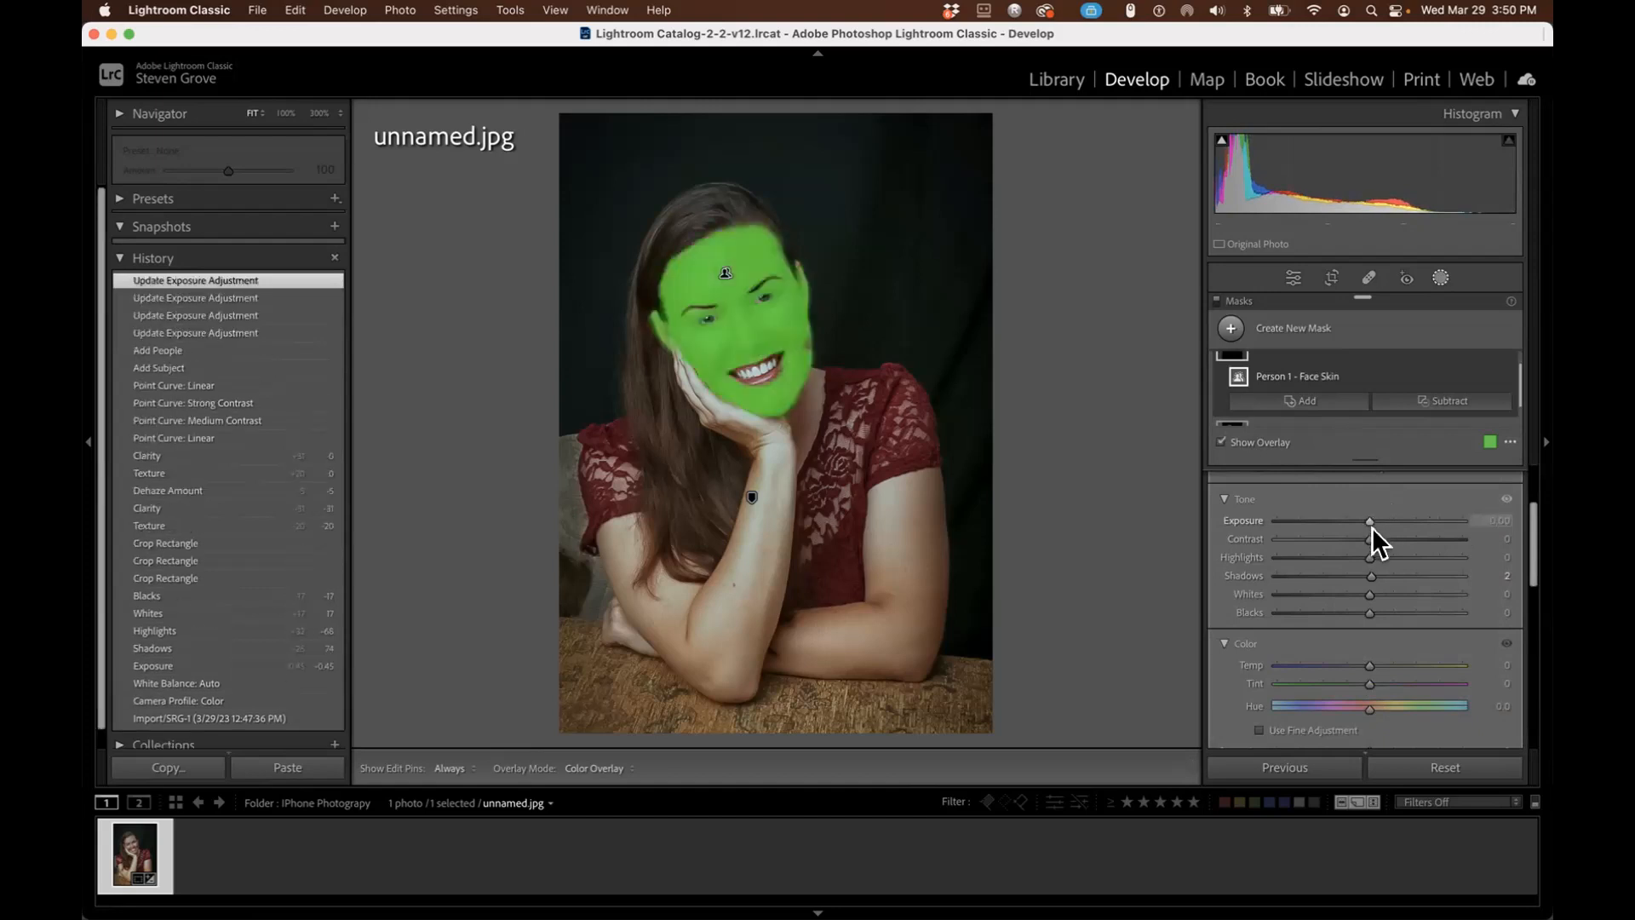
Set the Face Skin mask's Contrast to -5, Highlights to 26, Shadows to 27 and Whites to 32.
{"action": "left_click_drag", "start_coordinate": [1366, 538], "coordinate": [1409, 579]}
{"action": "key", "text": "o"}
{"action": "key", "text": "o"}
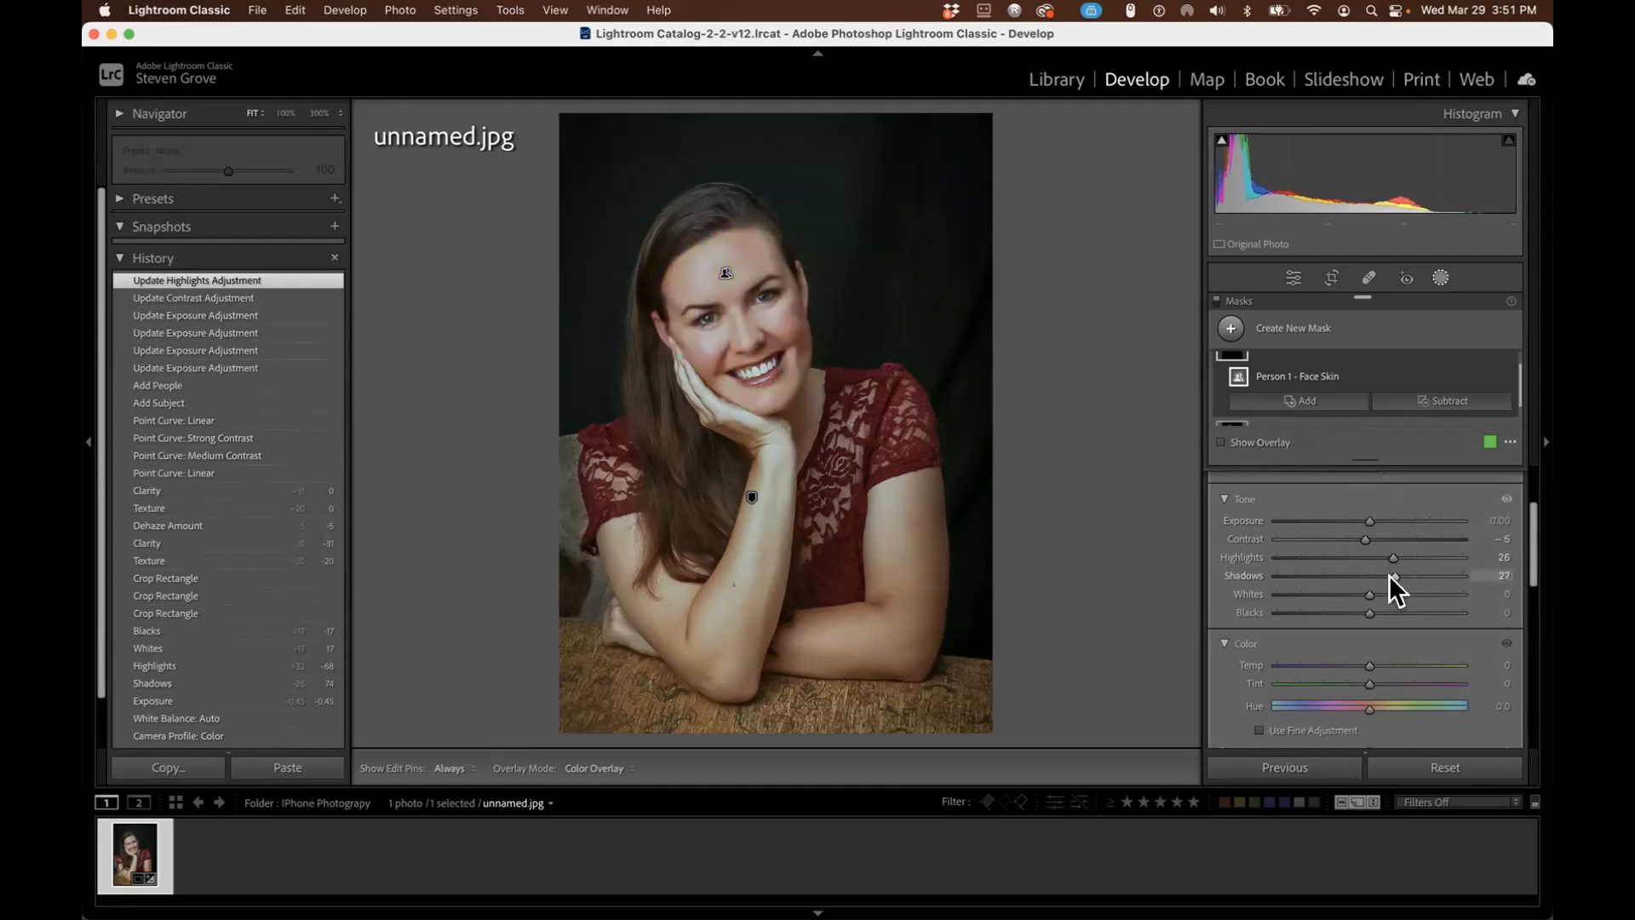
{"action": "left_click_drag", "start_coordinate": [1368, 594], "coordinate": [1395, 590]}
{"action": "key", "text": "o"}
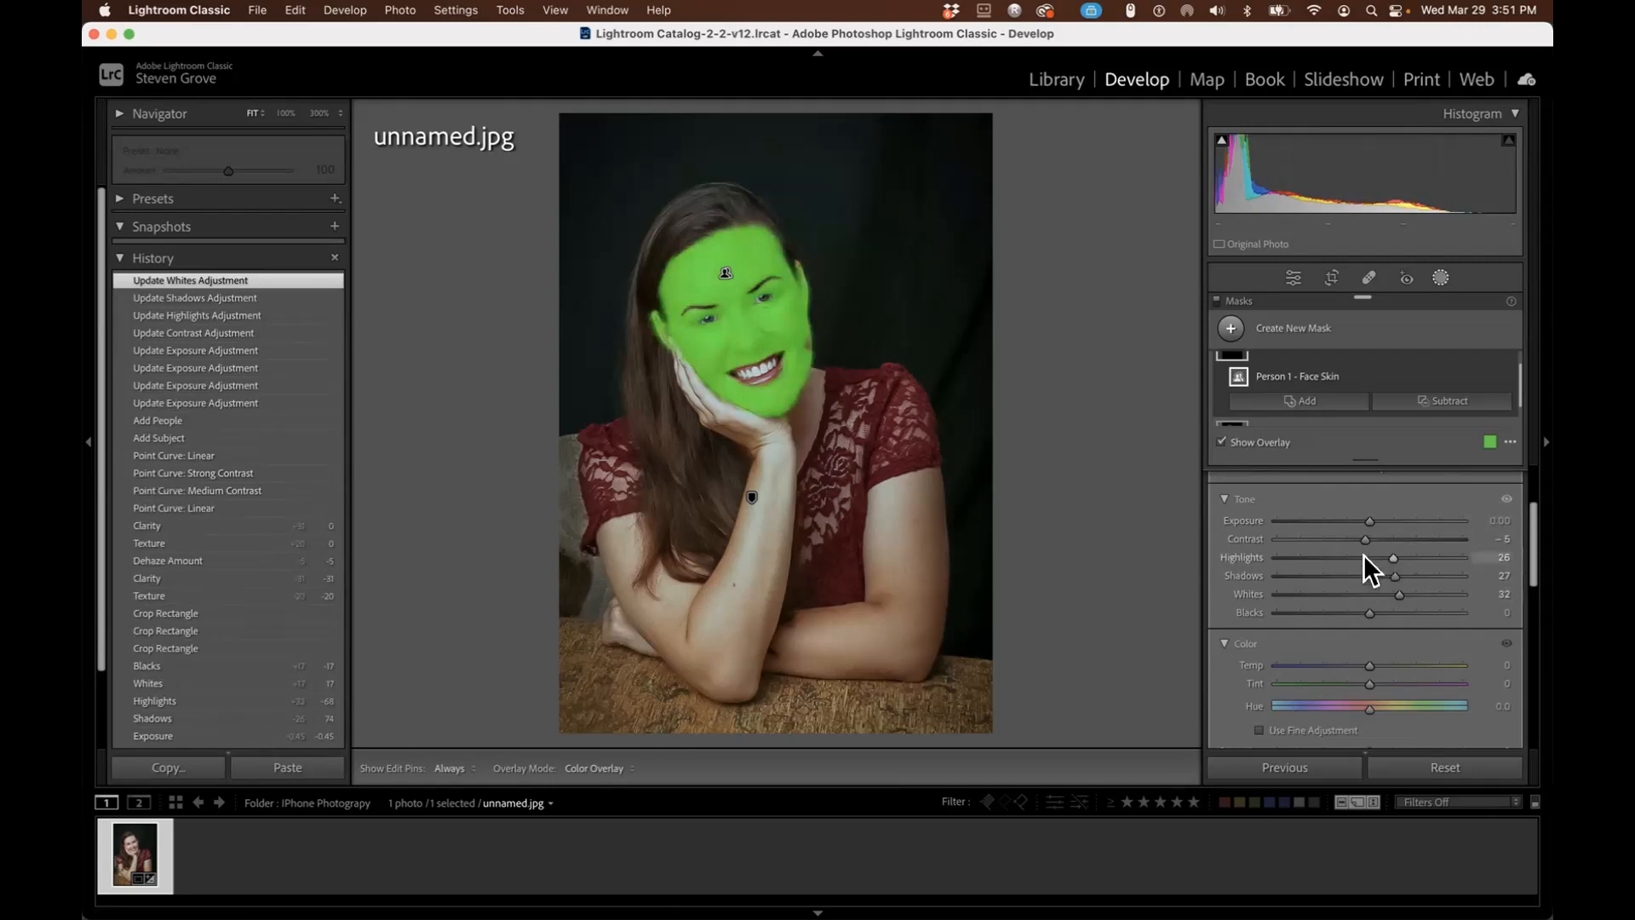
Hide the mask overlay and look over the Face Skin mask's Color, Presence and Detail adjustments.
{"action": "left_click", "coordinate": [1403, 492]}
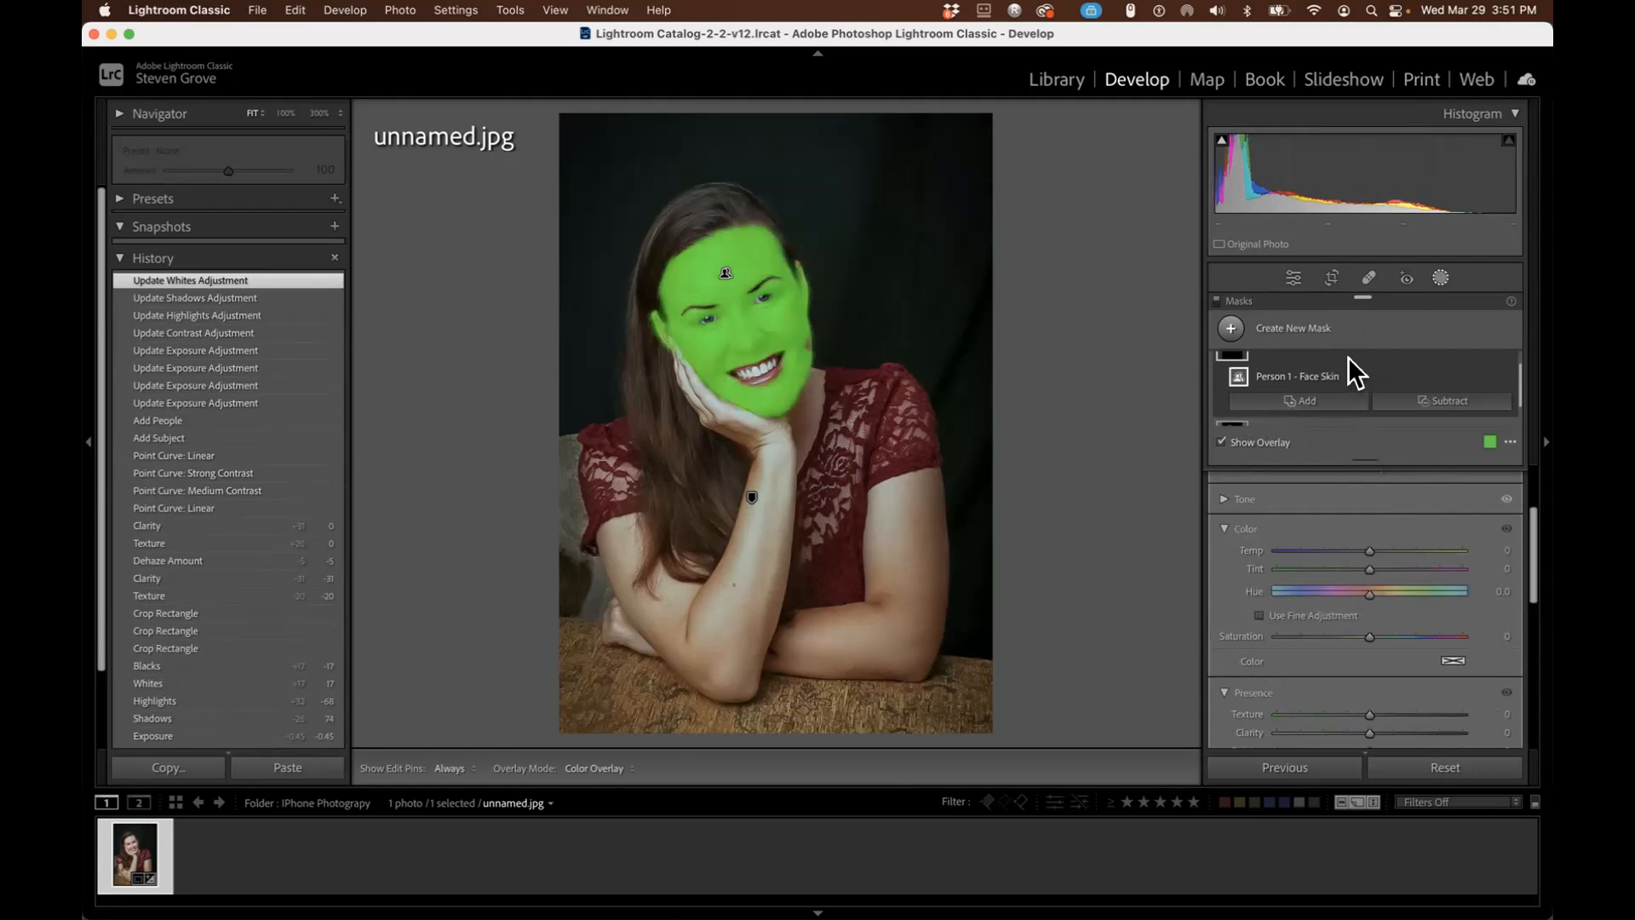
{"action": "left_click", "coordinate": [1222, 439]}
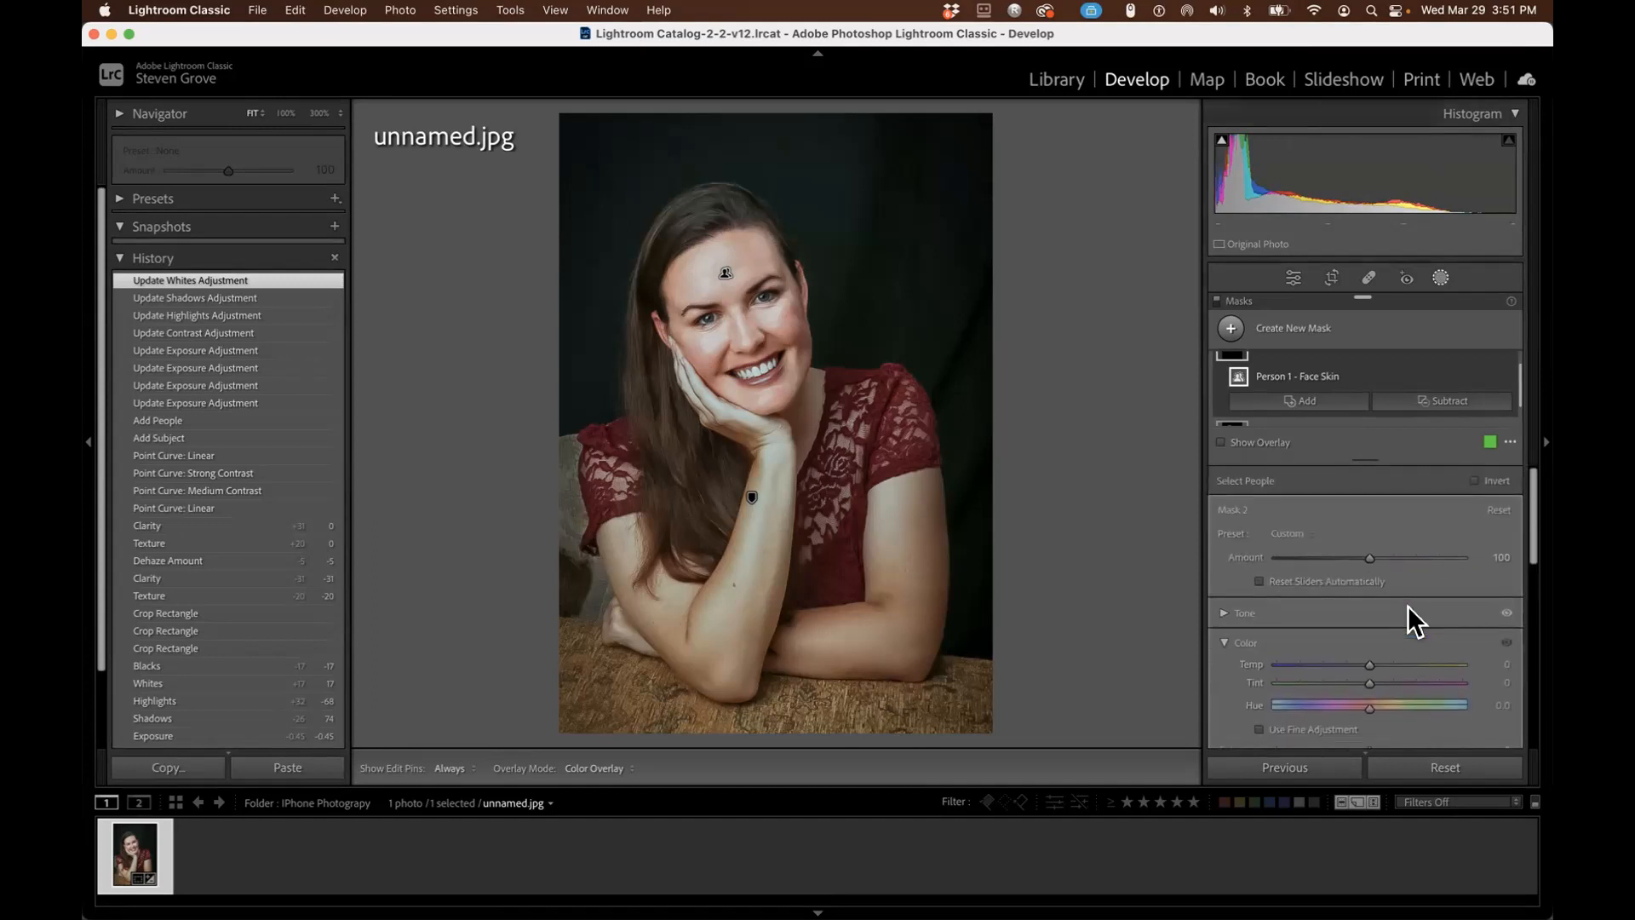
{"action": "scroll", "coordinate": [1407, 605], "scroll_direction": "down", "scroll_amount": 7}
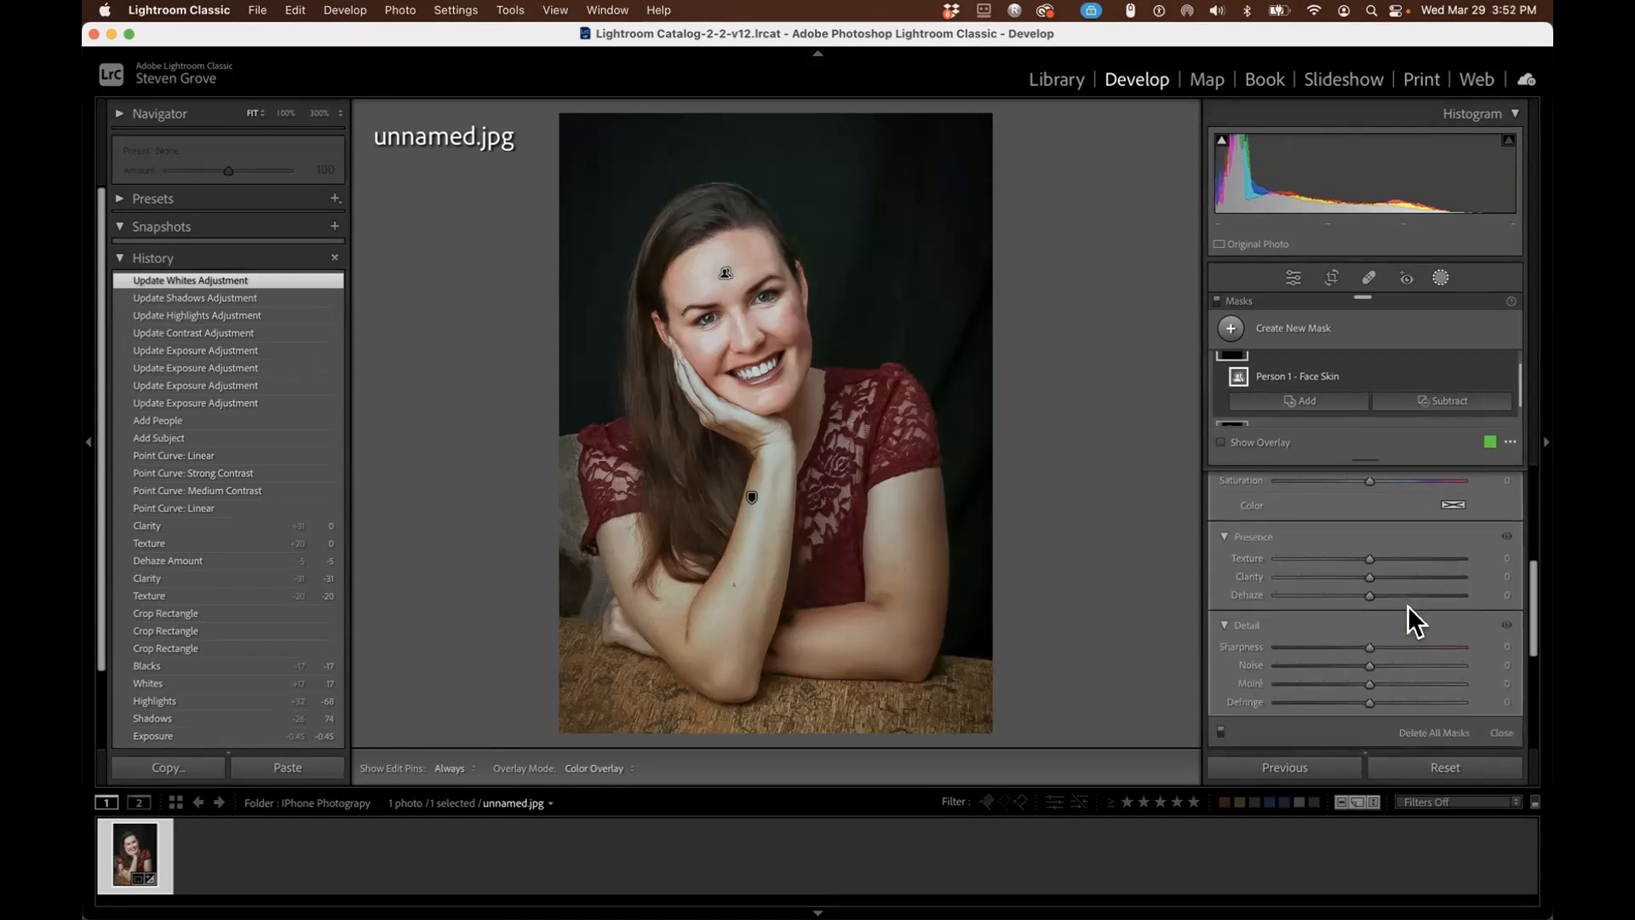
{"action": "scroll", "coordinate": [1407, 605], "scroll_direction": "up", "scroll_amount": 7}
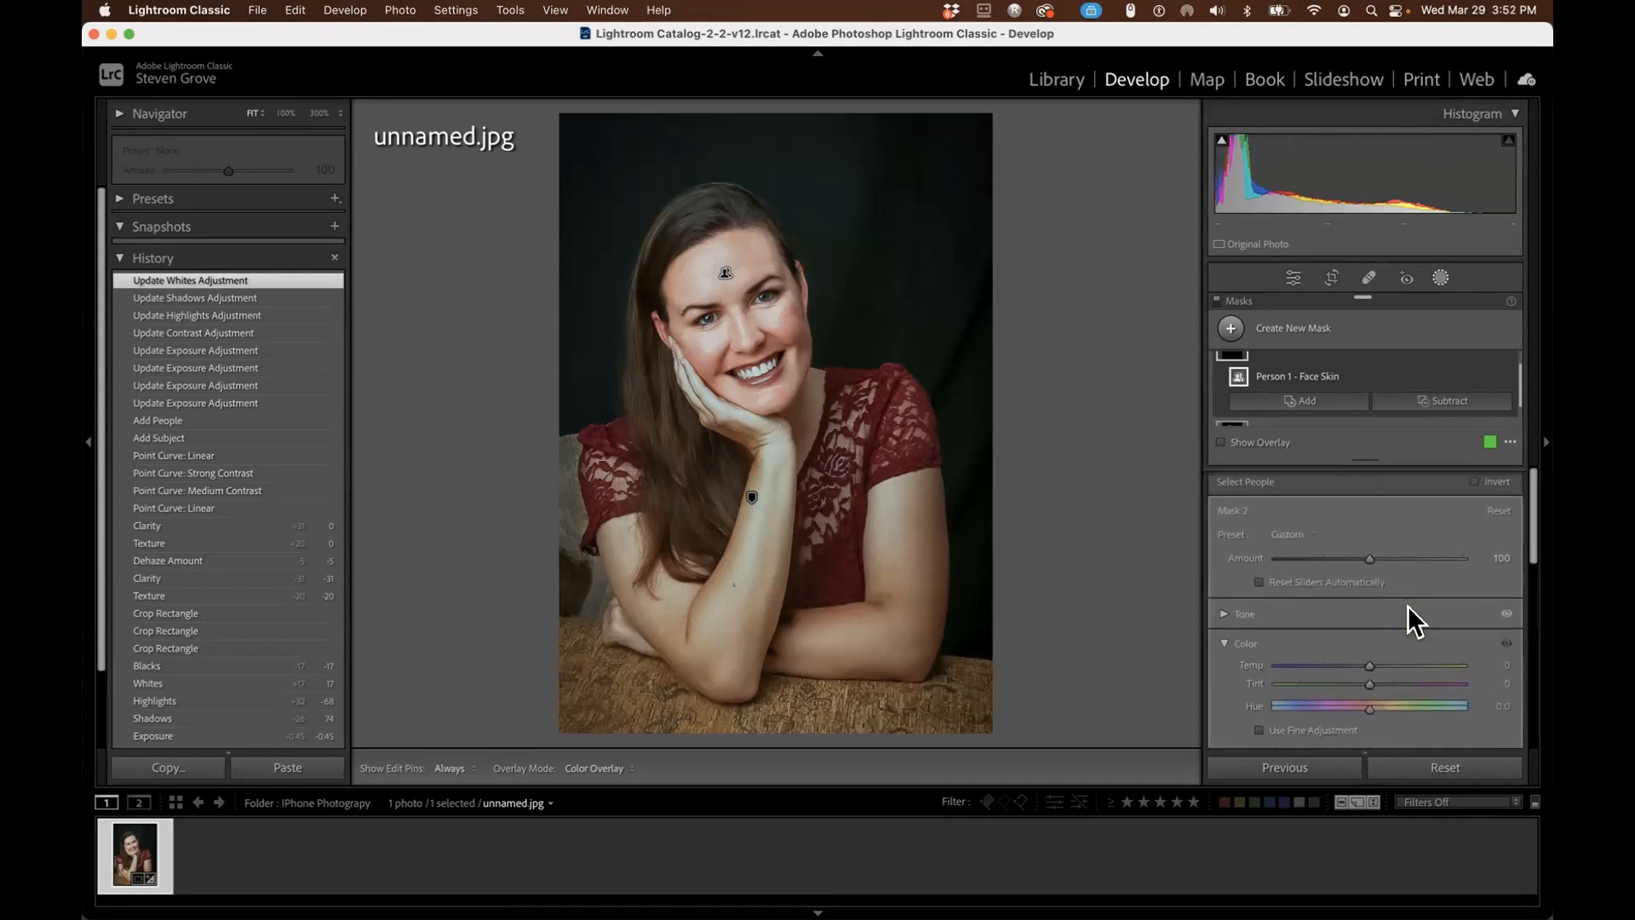
{"action": "scroll", "coordinate": [1407, 605], "scroll_direction": "down", "scroll_amount": 1}
{"action": "scroll", "coordinate": [1408, 605], "scroll_direction": "up", "scroll_amount": 1}
{"action": "scroll", "coordinate": [1407, 606], "scroll_direction": "down", "scroll_amount": 7}
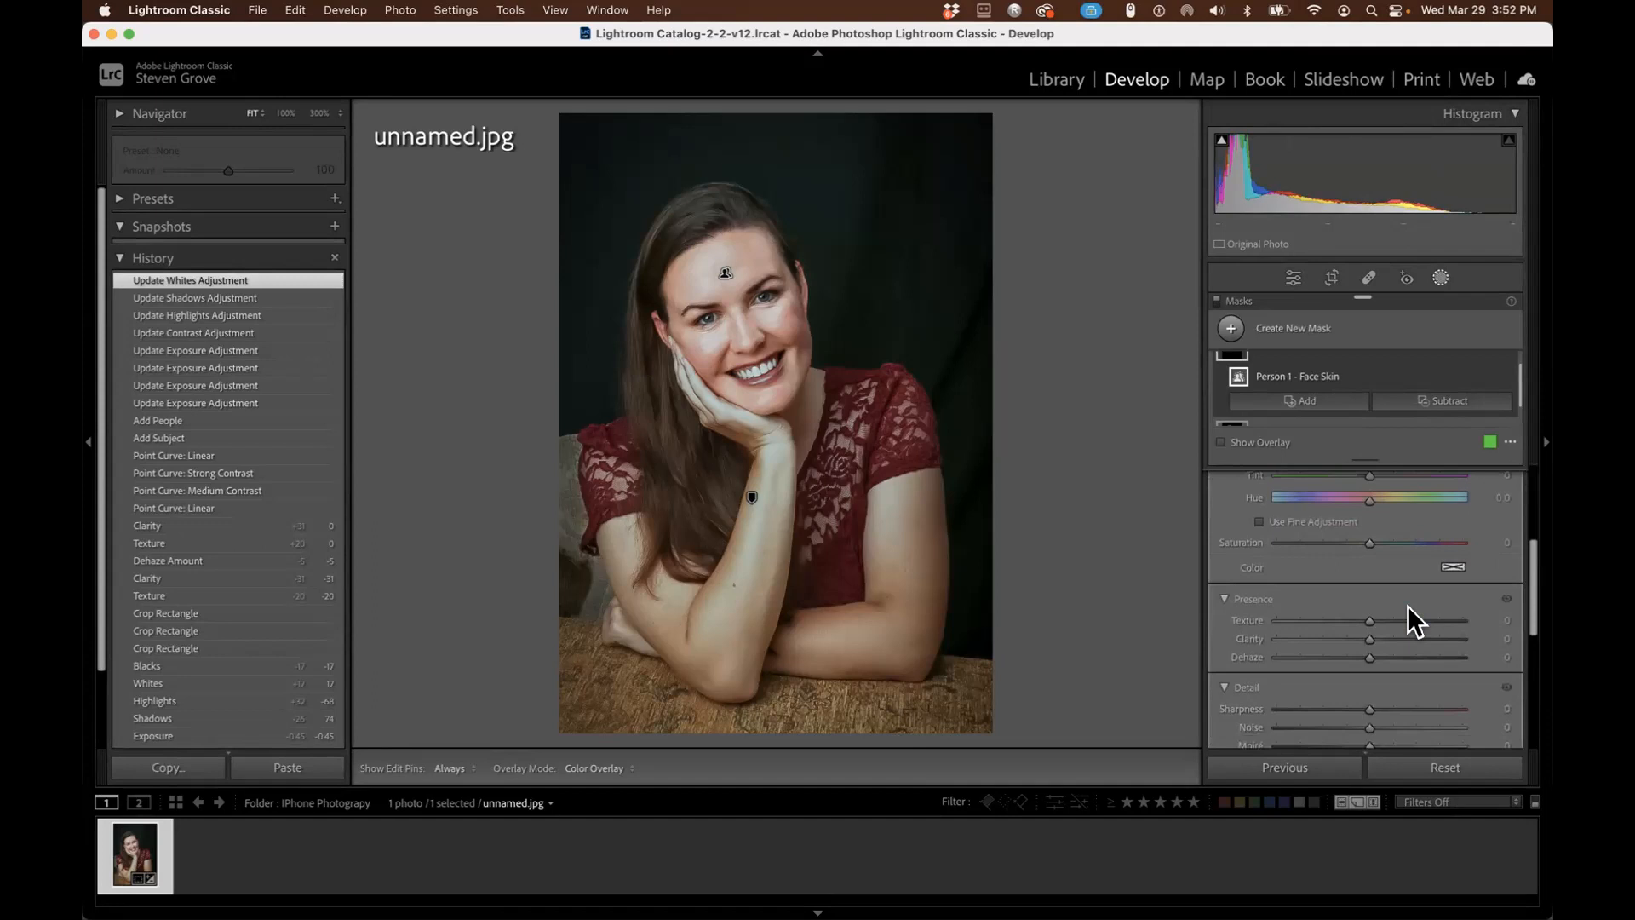
{"action": "scroll", "coordinate": [1407, 606], "scroll_direction": "down", "scroll_amount": 6}
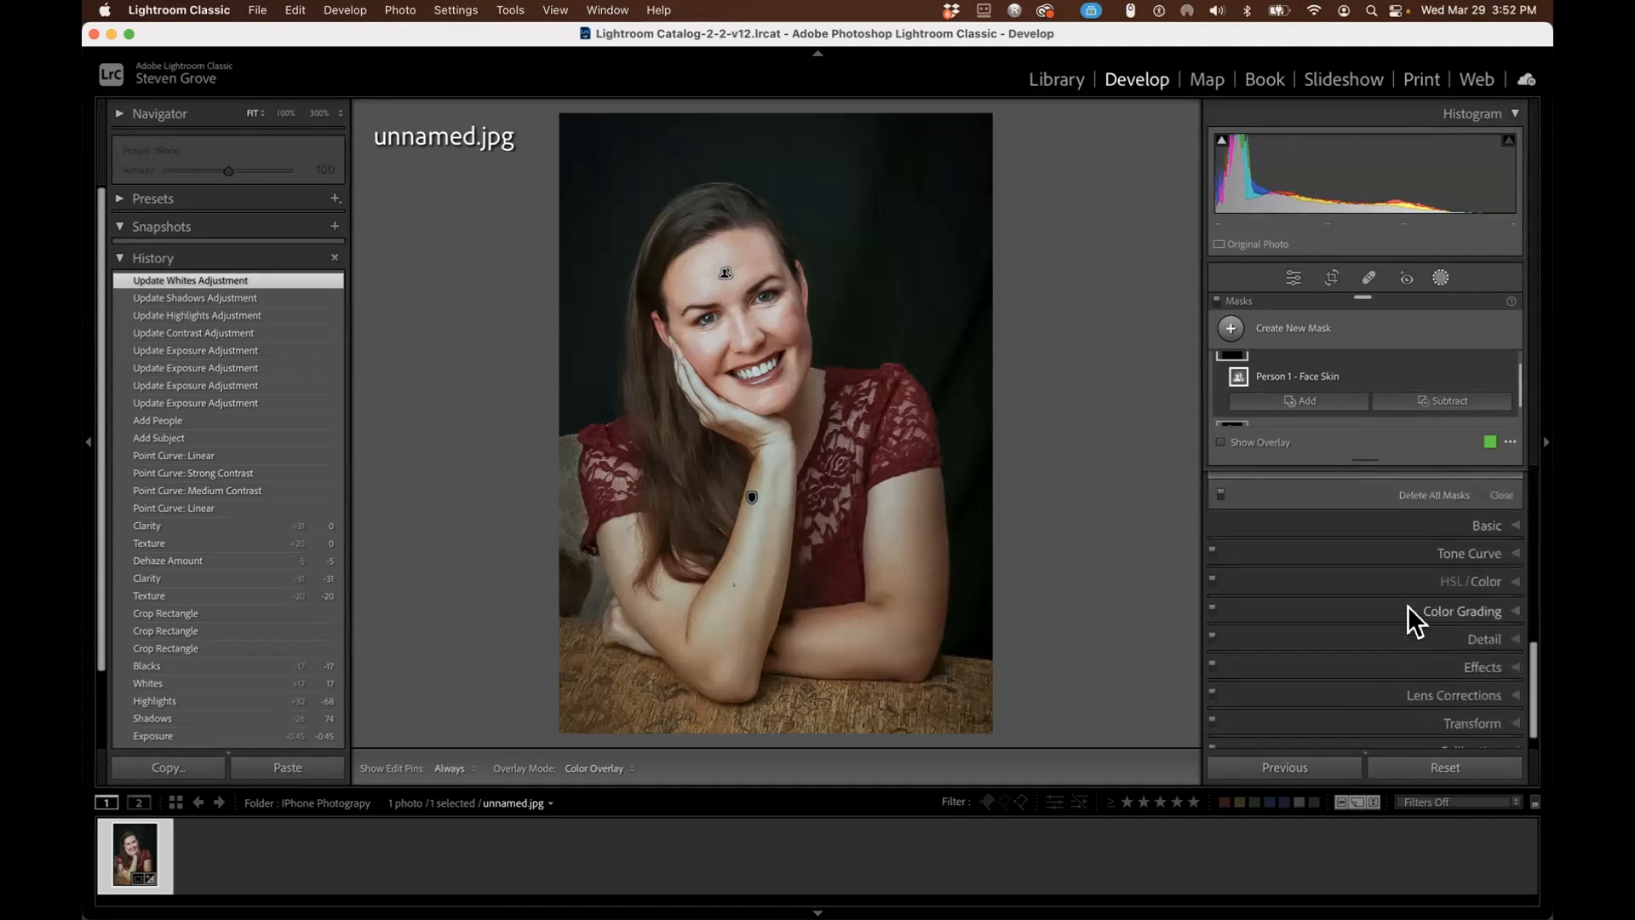
{"action": "scroll", "coordinate": [1407, 605], "scroll_direction": "up", "scroll_amount": 12}
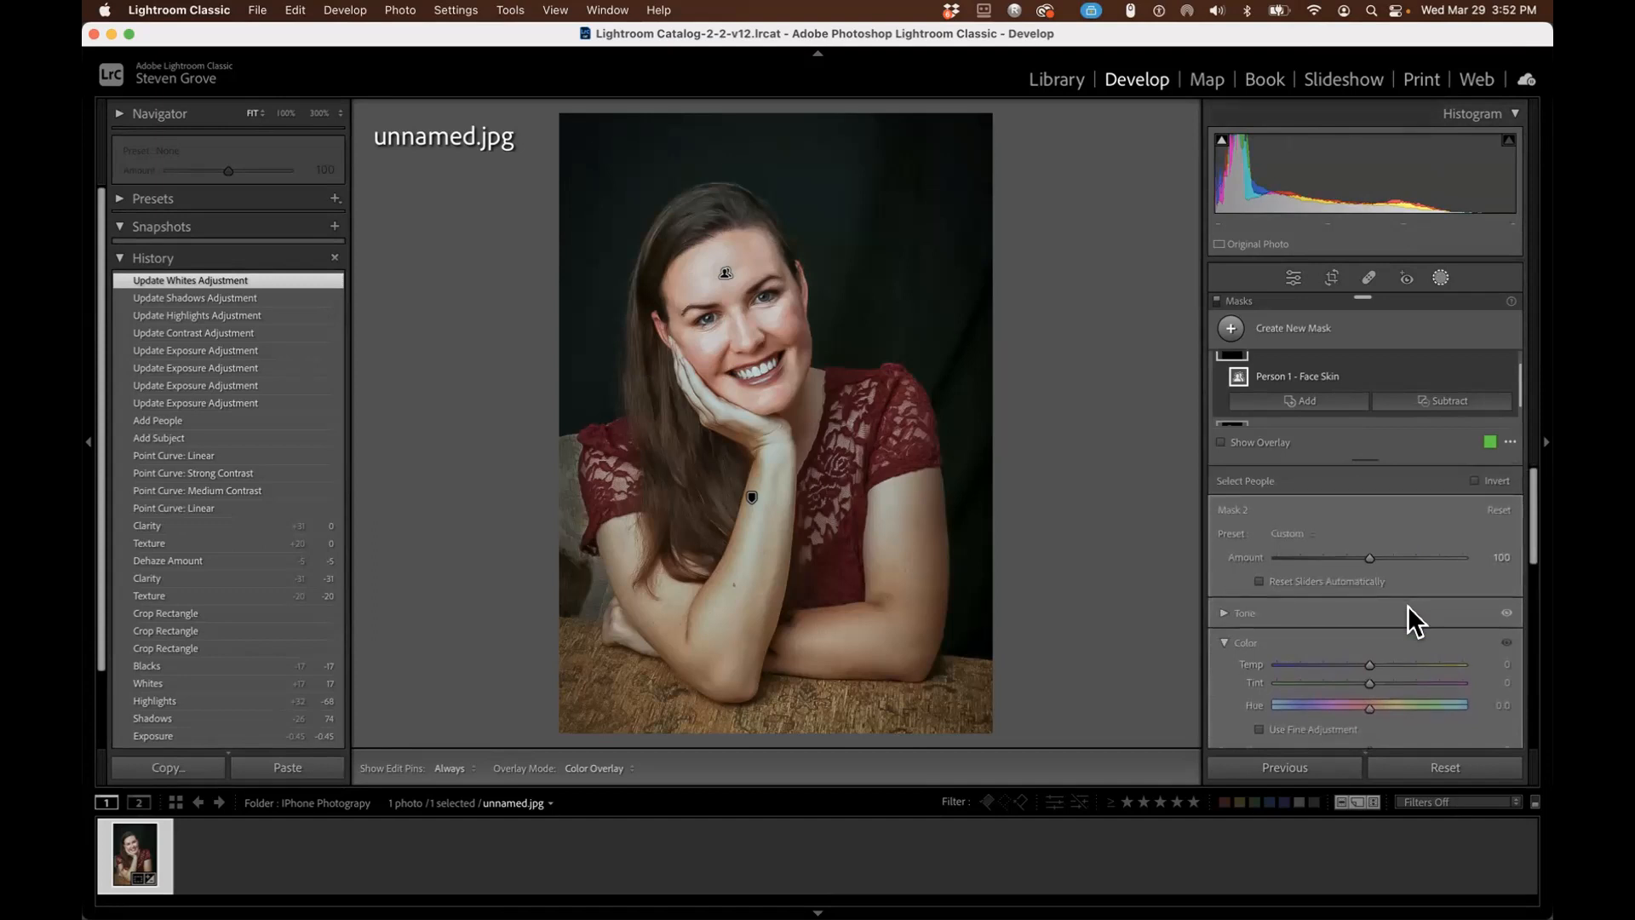
{"action": "scroll", "coordinate": [314, 431], "scroll_direction": "down", "scroll_amount": 1}
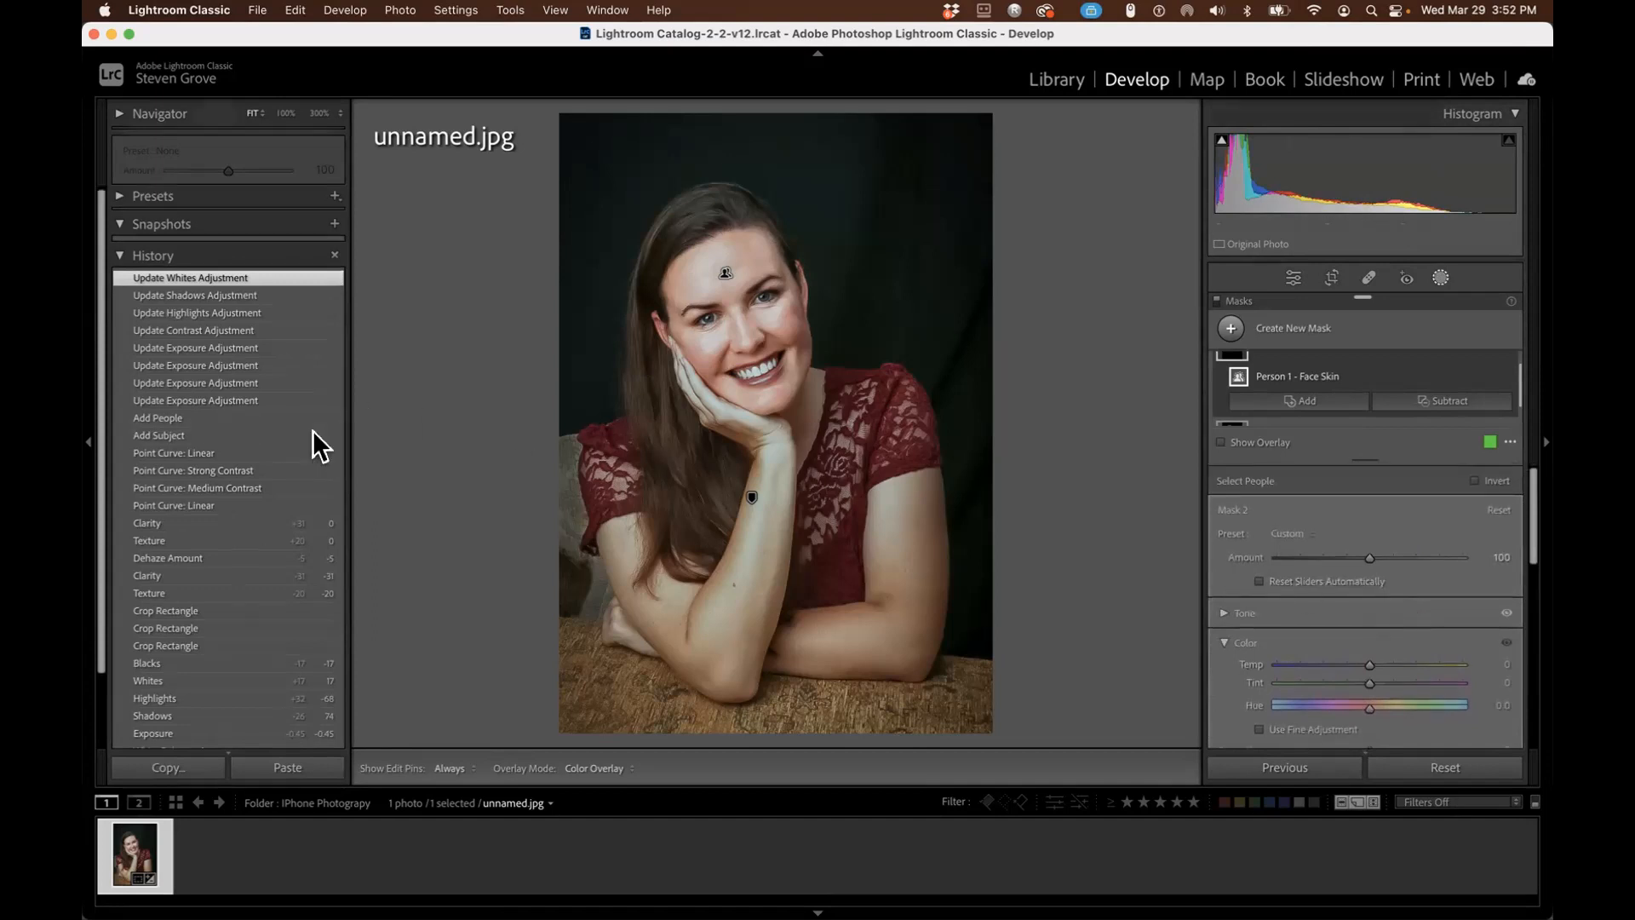
Step back in the history to the Point Curve: Linear state before both masks, and create a new mask of Person 1's Face Skin.
{"action": "left_click", "coordinate": [162, 412]}
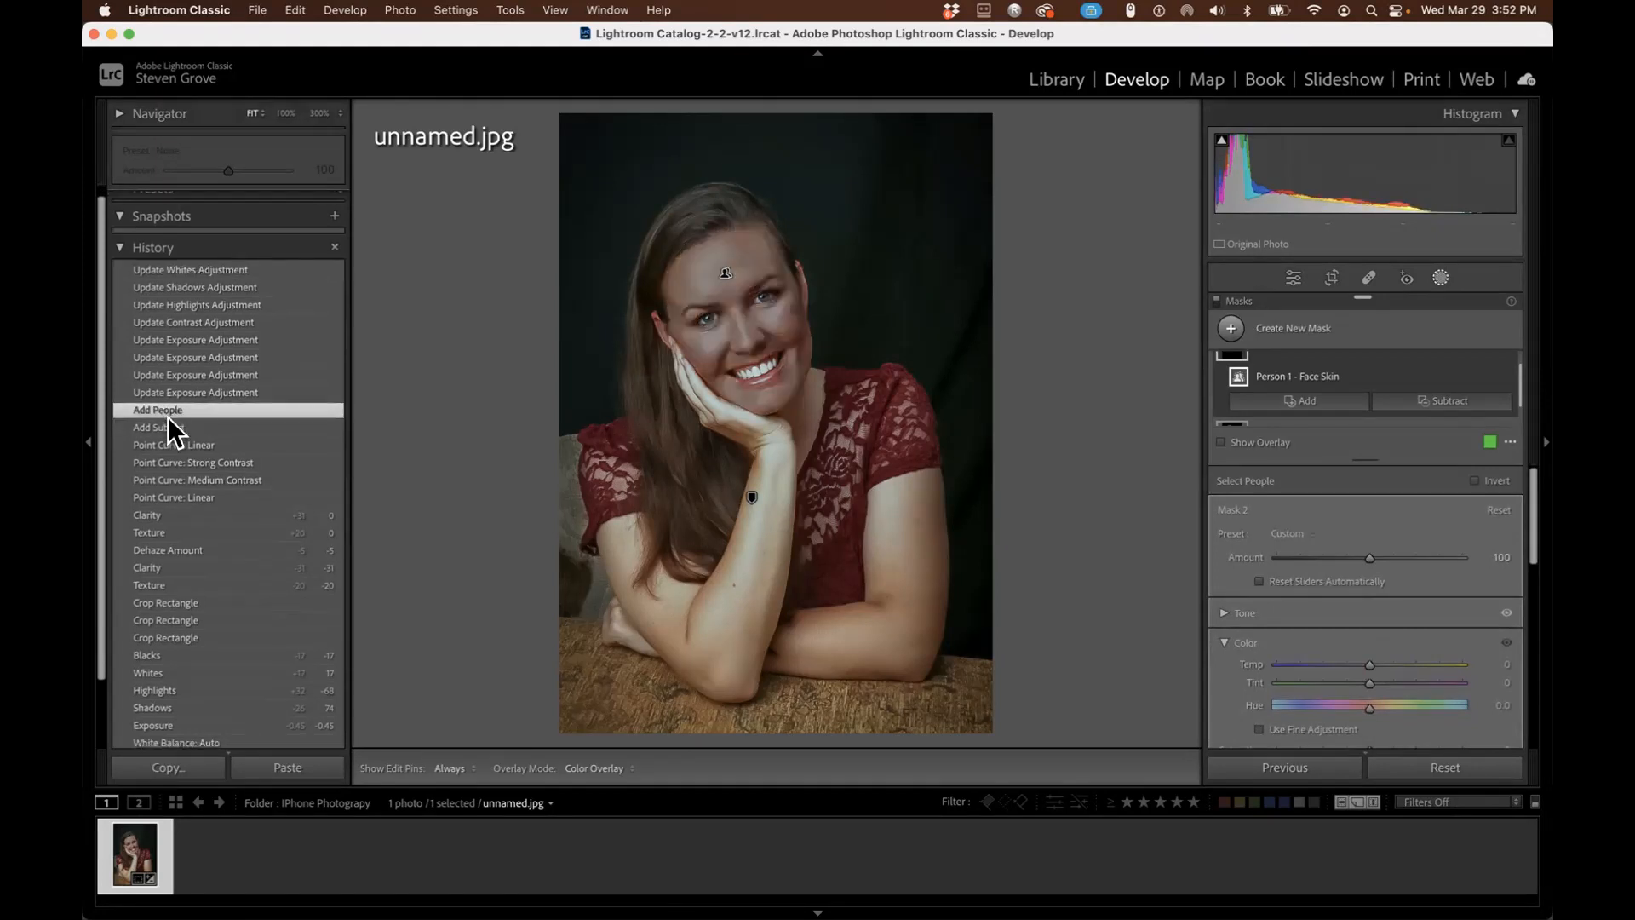
{"action": "left_click", "coordinate": [166, 426]}
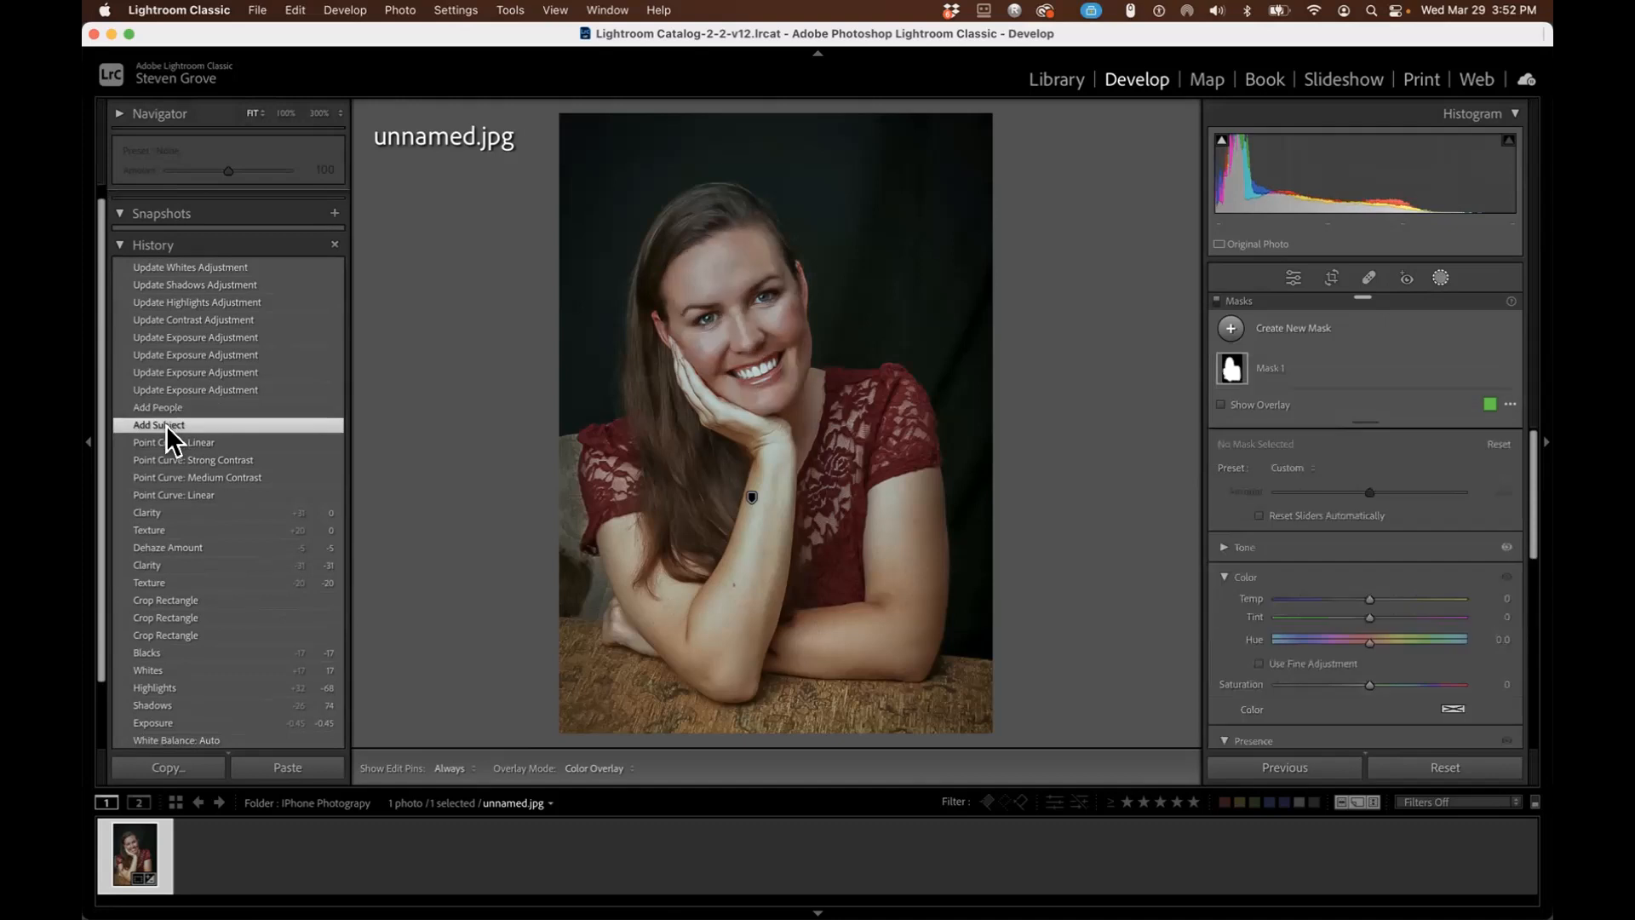
{"action": "left_click", "coordinate": [170, 441]}
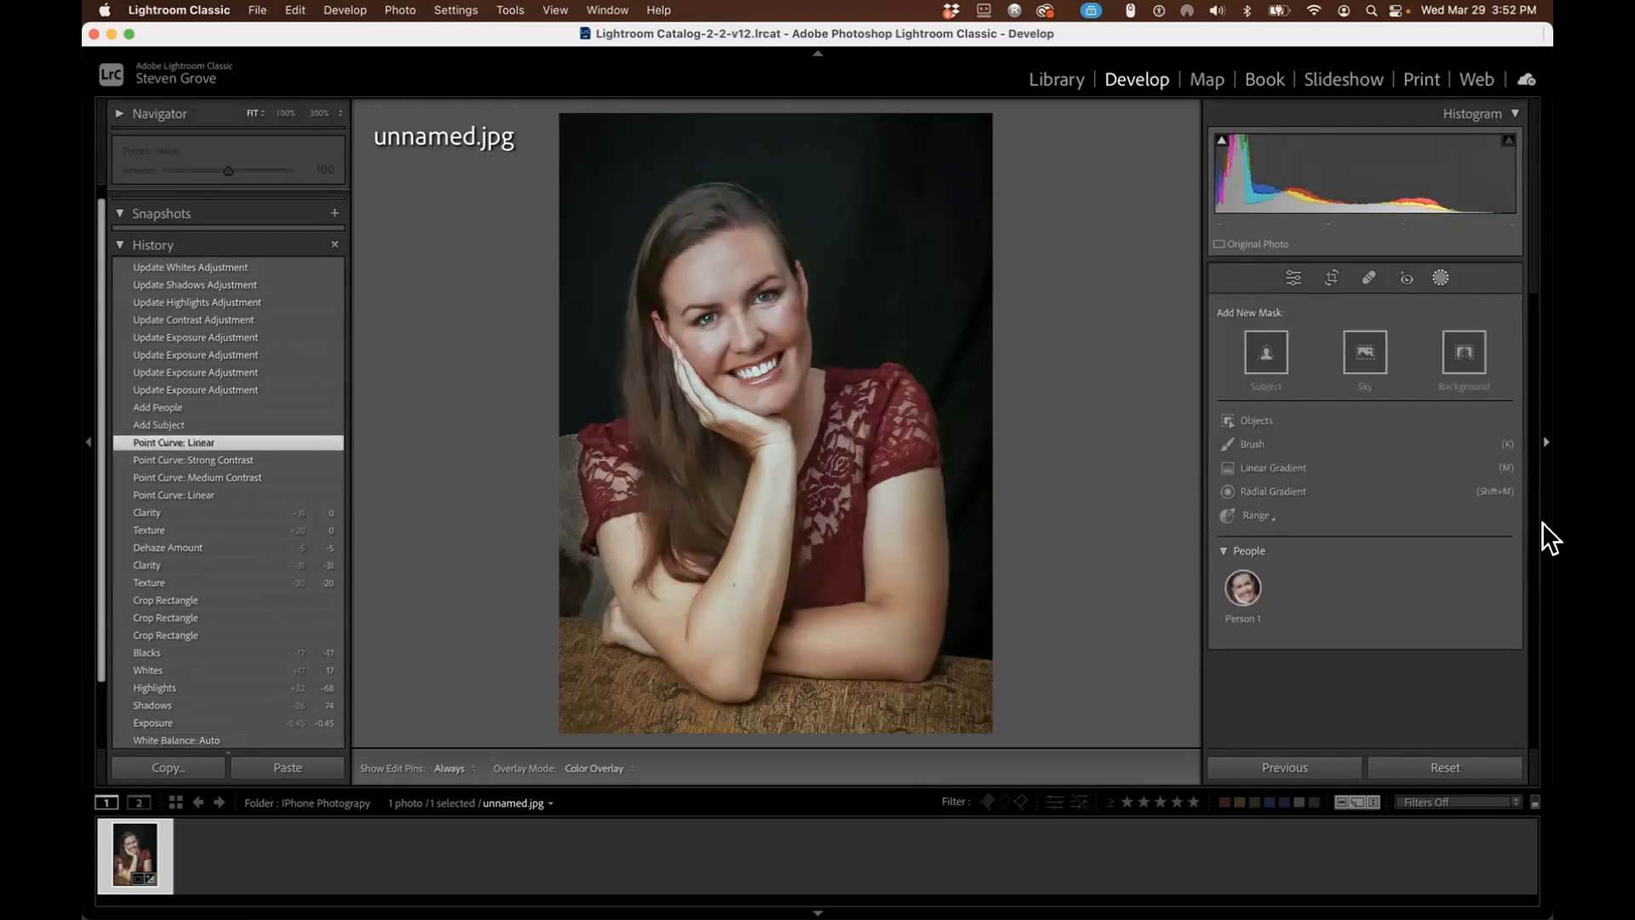
{"action": "left_click", "coordinate": [1244, 596]}
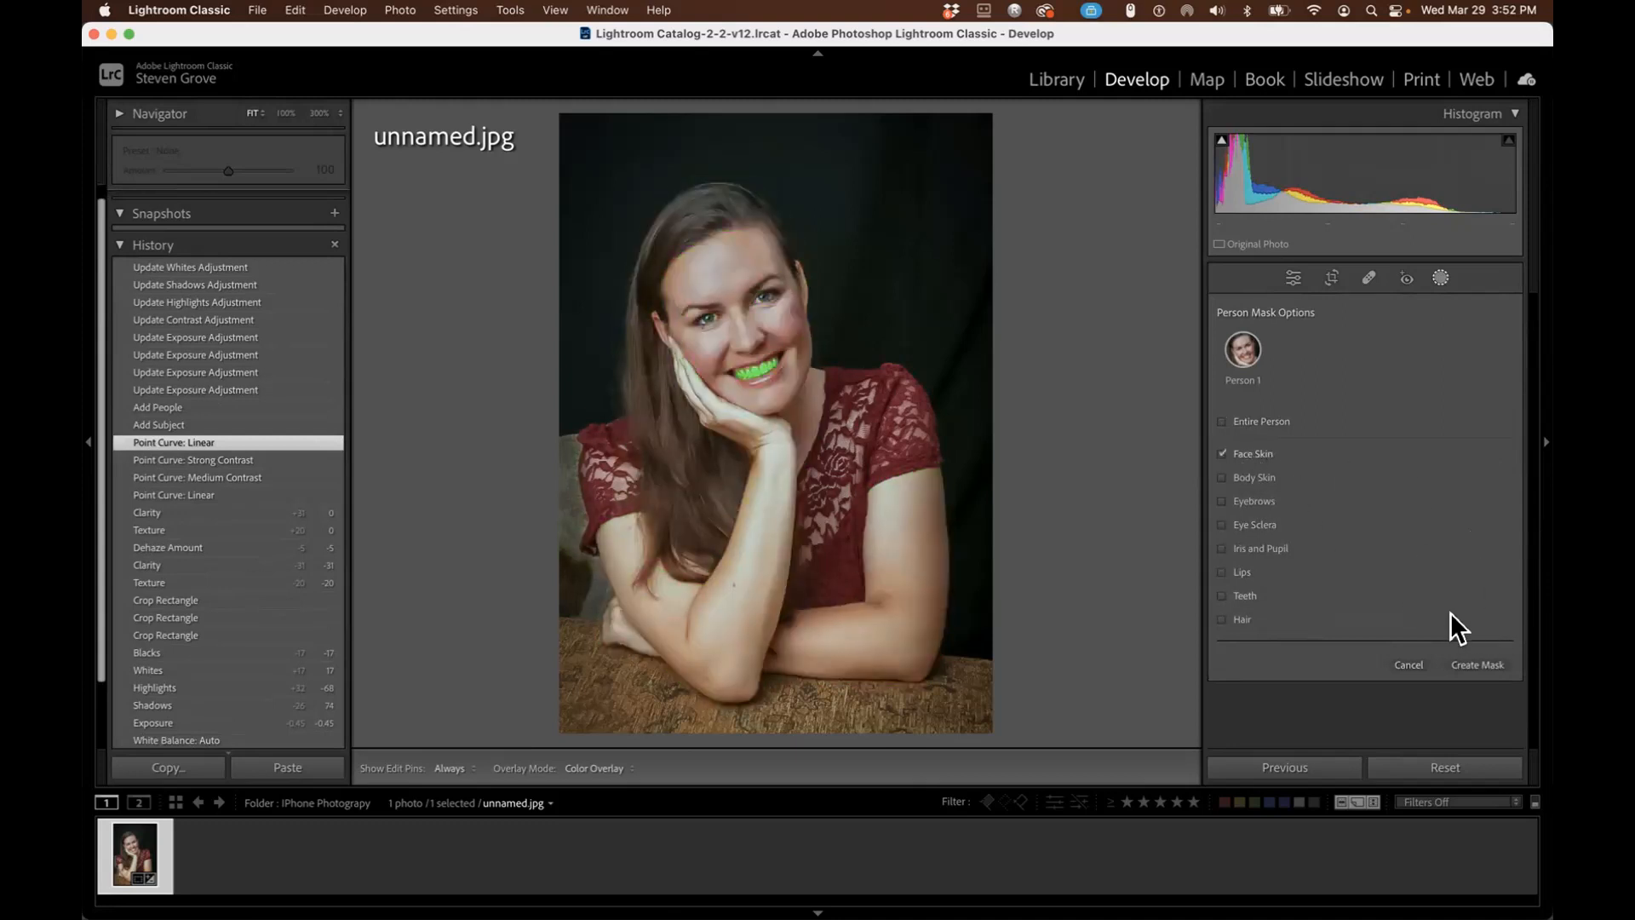
{"action": "left_click", "coordinate": [1470, 664]}
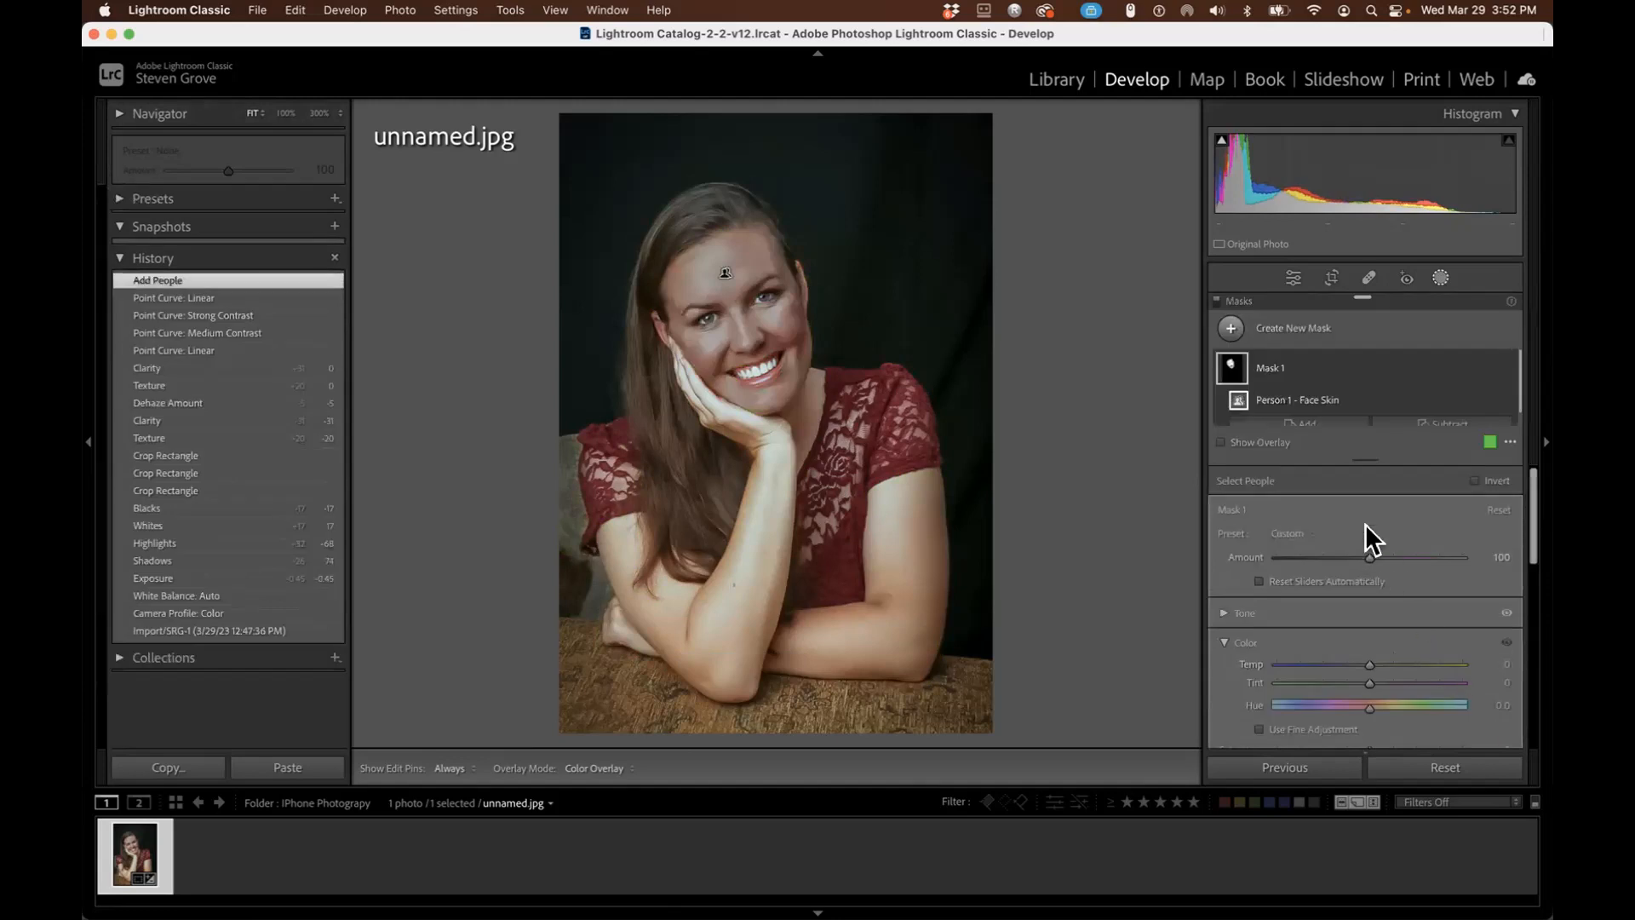
Set the new Face Skin mask's Exposure to 0.05, Contrast to -36, Highlights to 24 and Shadows to 1.
{"action": "scroll", "coordinate": [1366, 523], "scroll_direction": "down", "scroll_amount": 4}
{"action": "scroll", "coordinate": [1366, 524], "scroll_direction": "down", "scroll_amount": 3}
{"action": "scroll", "coordinate": [1366, 536], "scroll_direction": "down", "scroll_amount": 3}
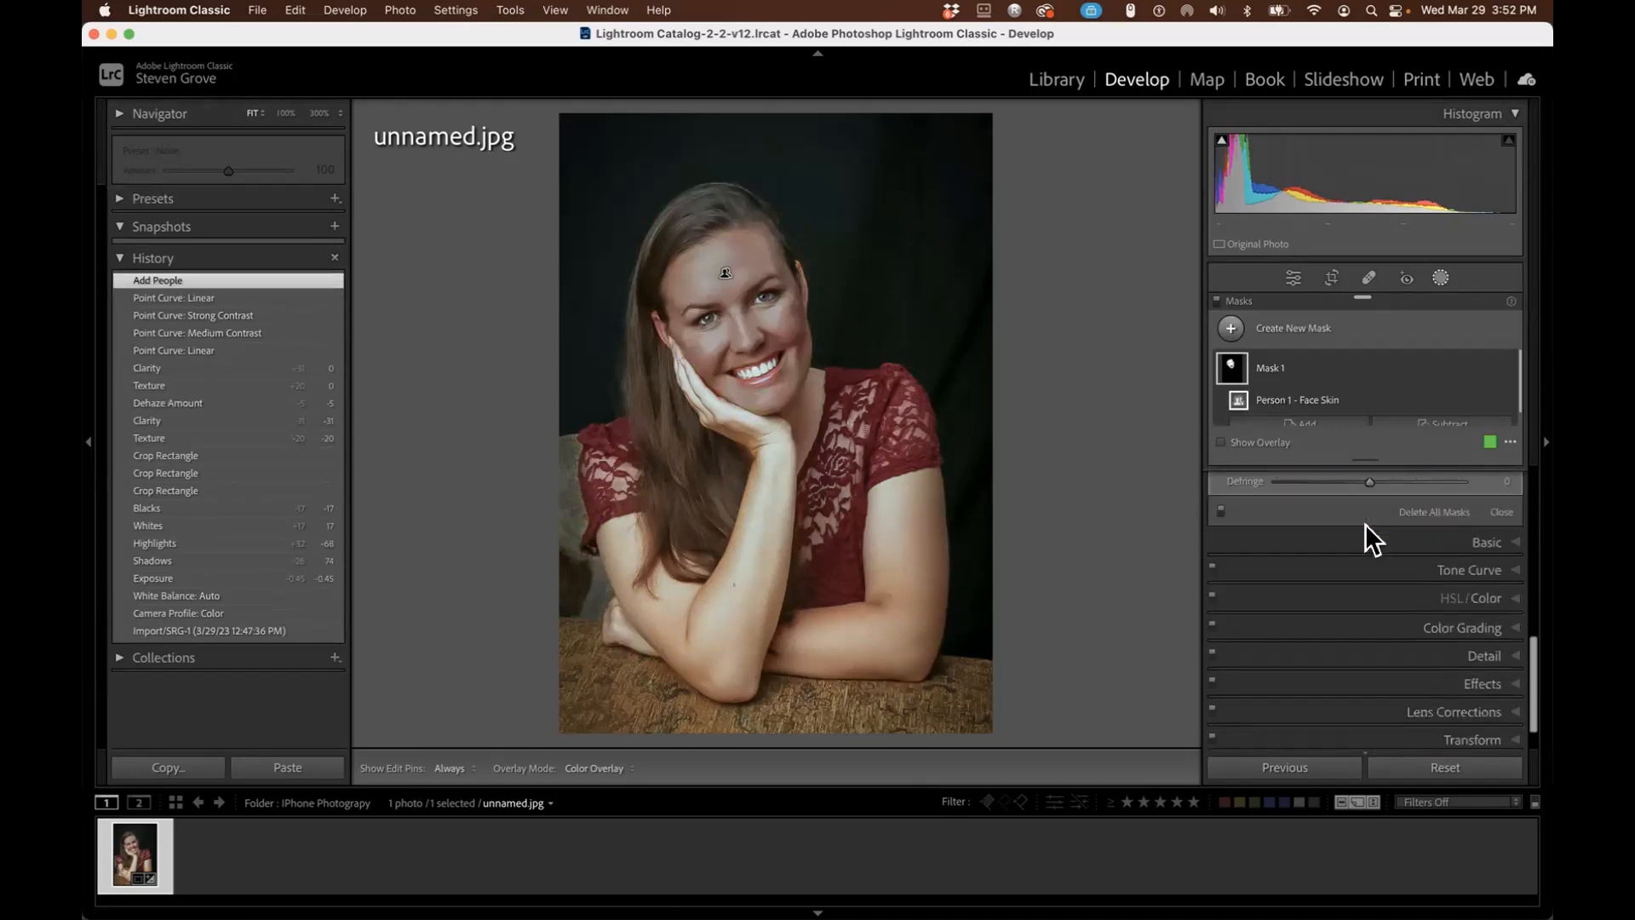
{"action": "scroll", "coordinate": [1366, 537], "scroll_direction": "up", "scroll_amount": 8}
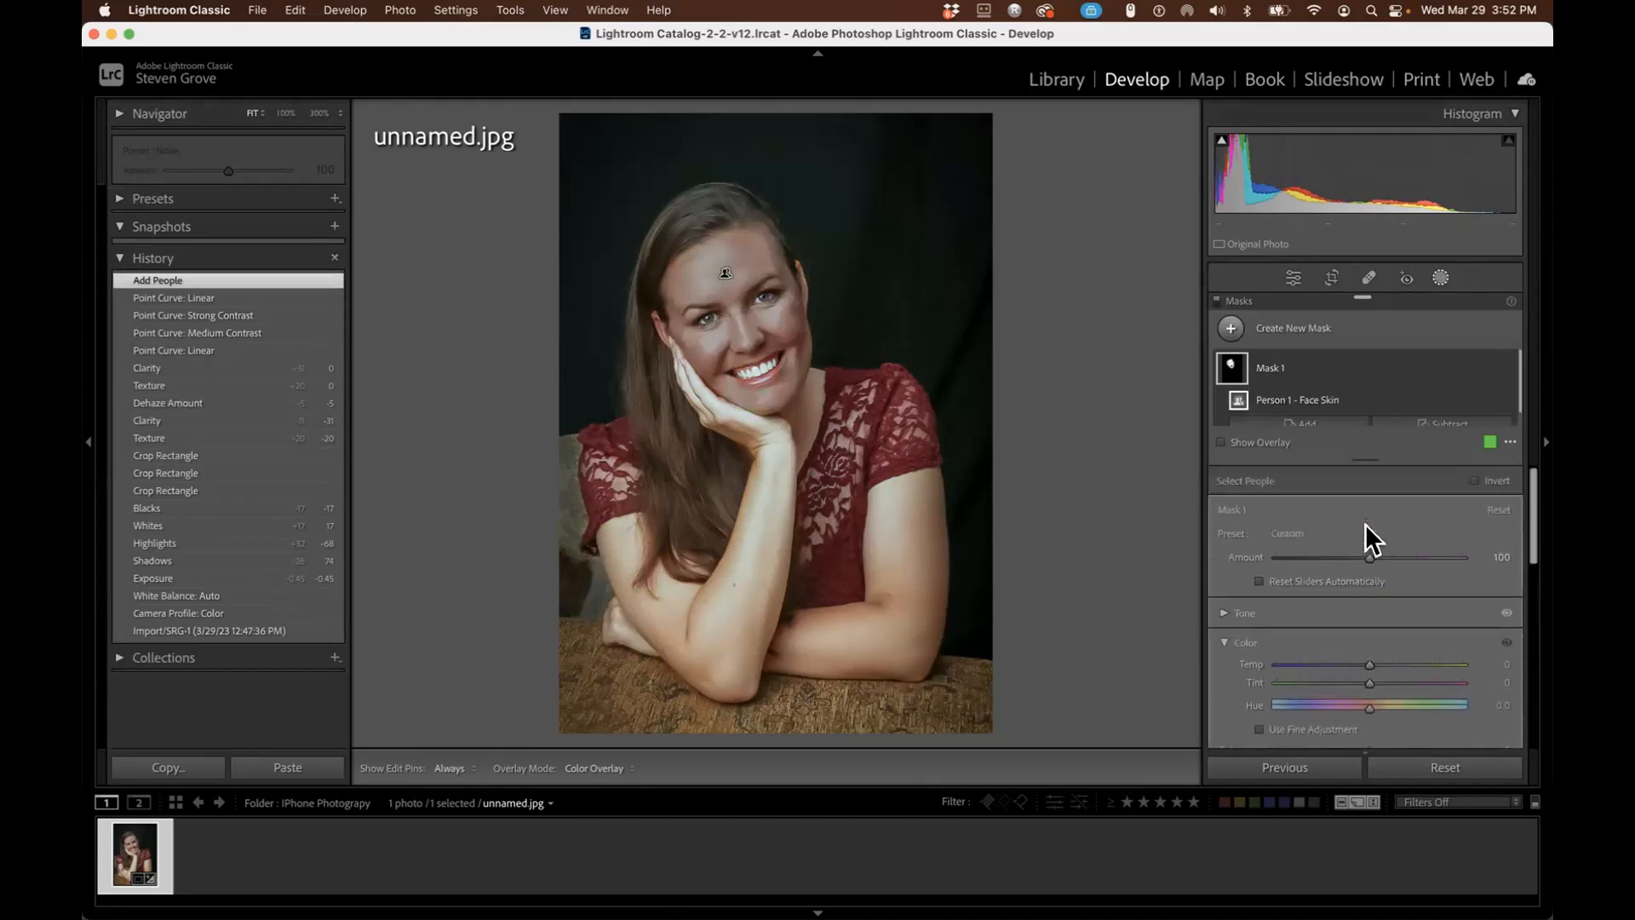
{"action": "scroll", "coordinate": [1366, 534], "scroll_direction": "down", "scroll_amount": 1}
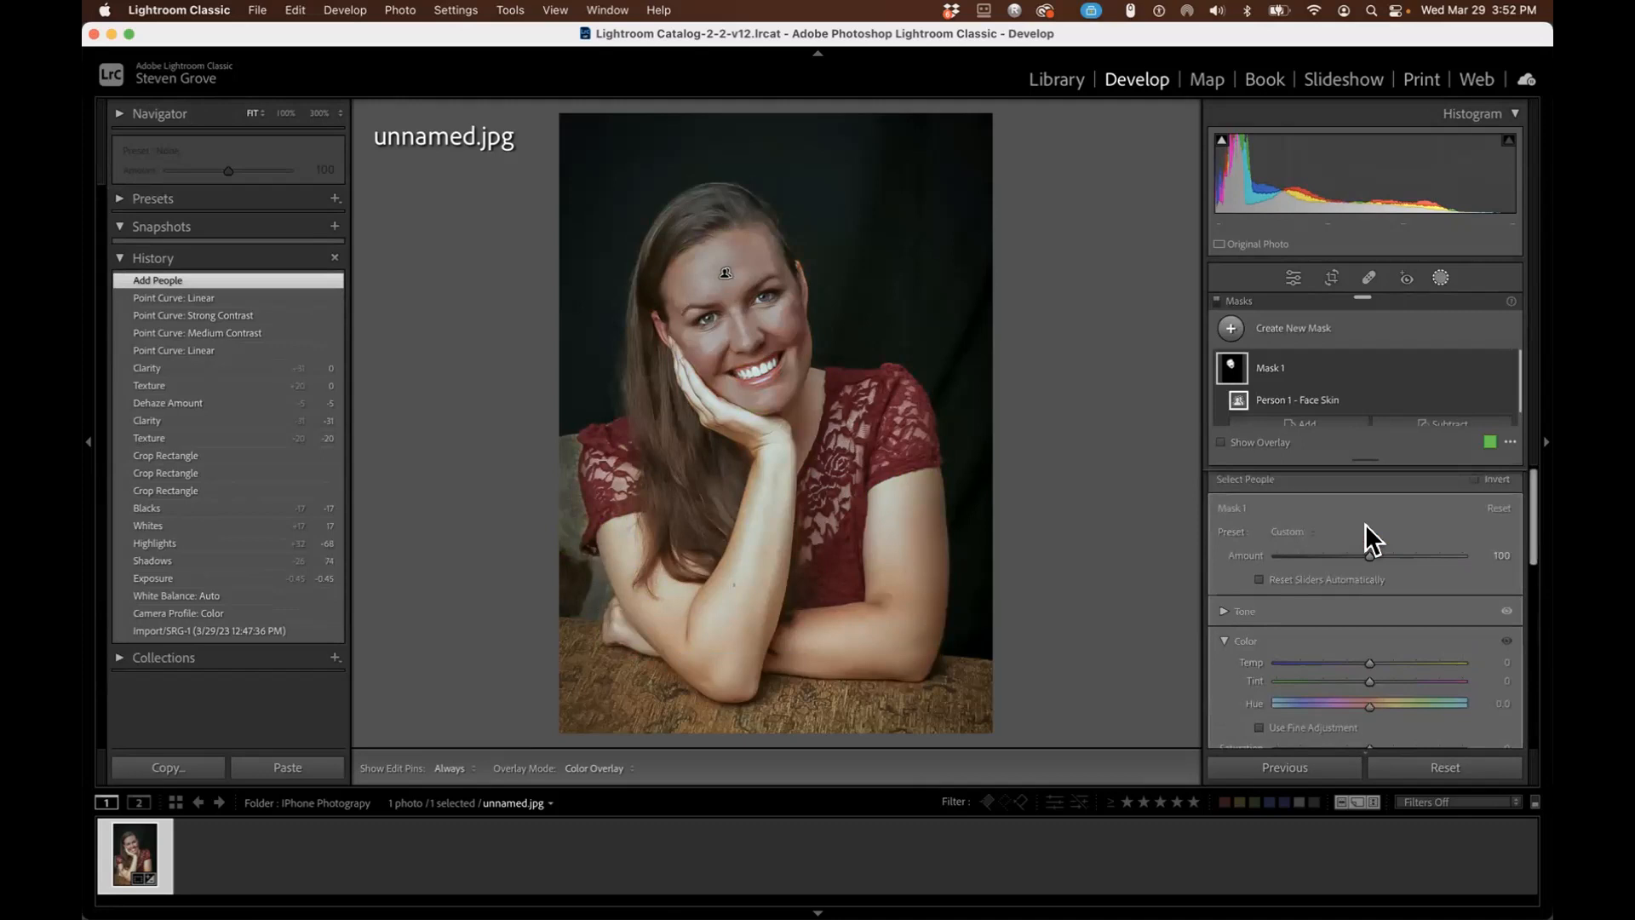
{"action": "left_click", "coordinate": [1221, 605]}
{"action": "left_click", "coordinate": [1357, 627]}
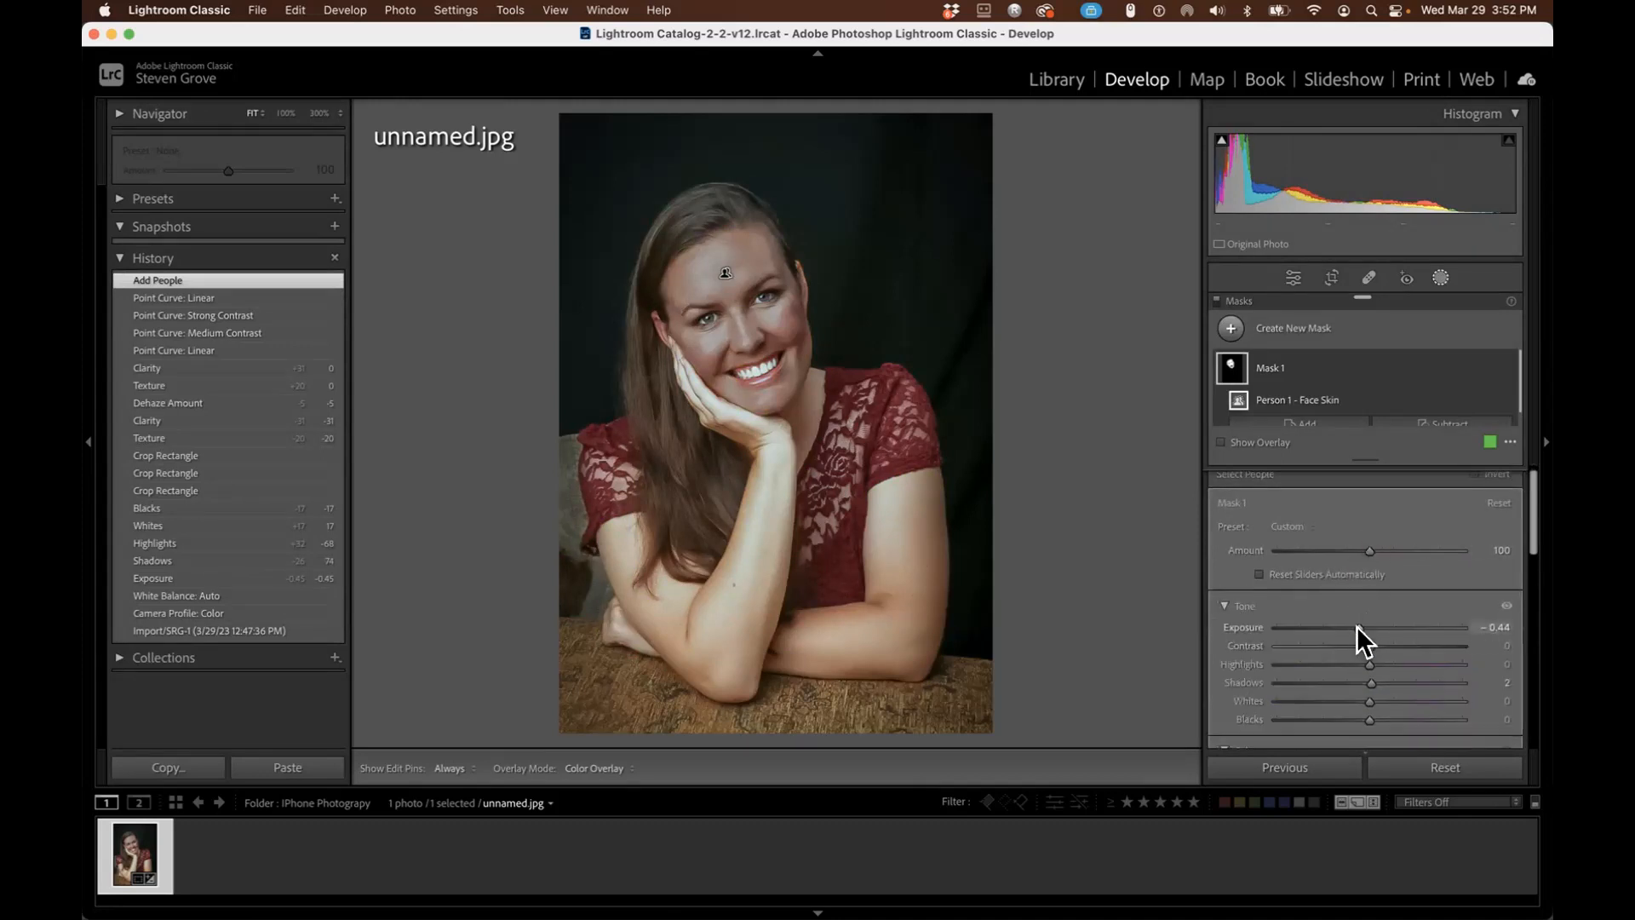
{"action": "left_click_drag", "start_coordinate": [1361, 626], "coordinate": [1372, 627]}
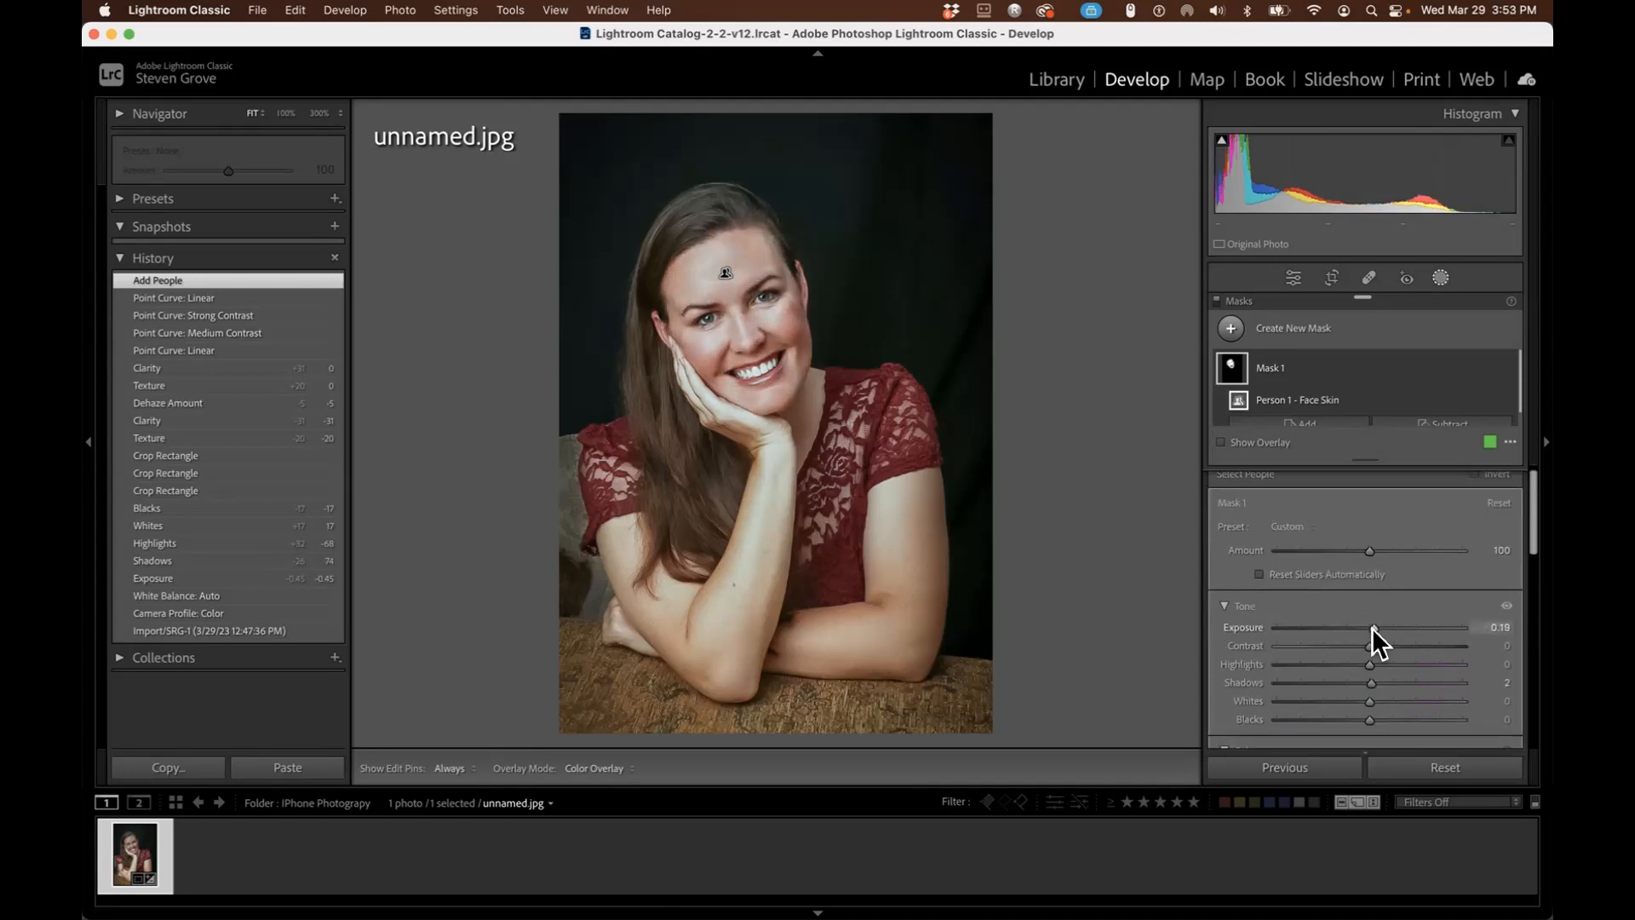
{"action": "left_click_drag", "start_coordinate": [1372, 627], "coordinate": [1347, 645]}
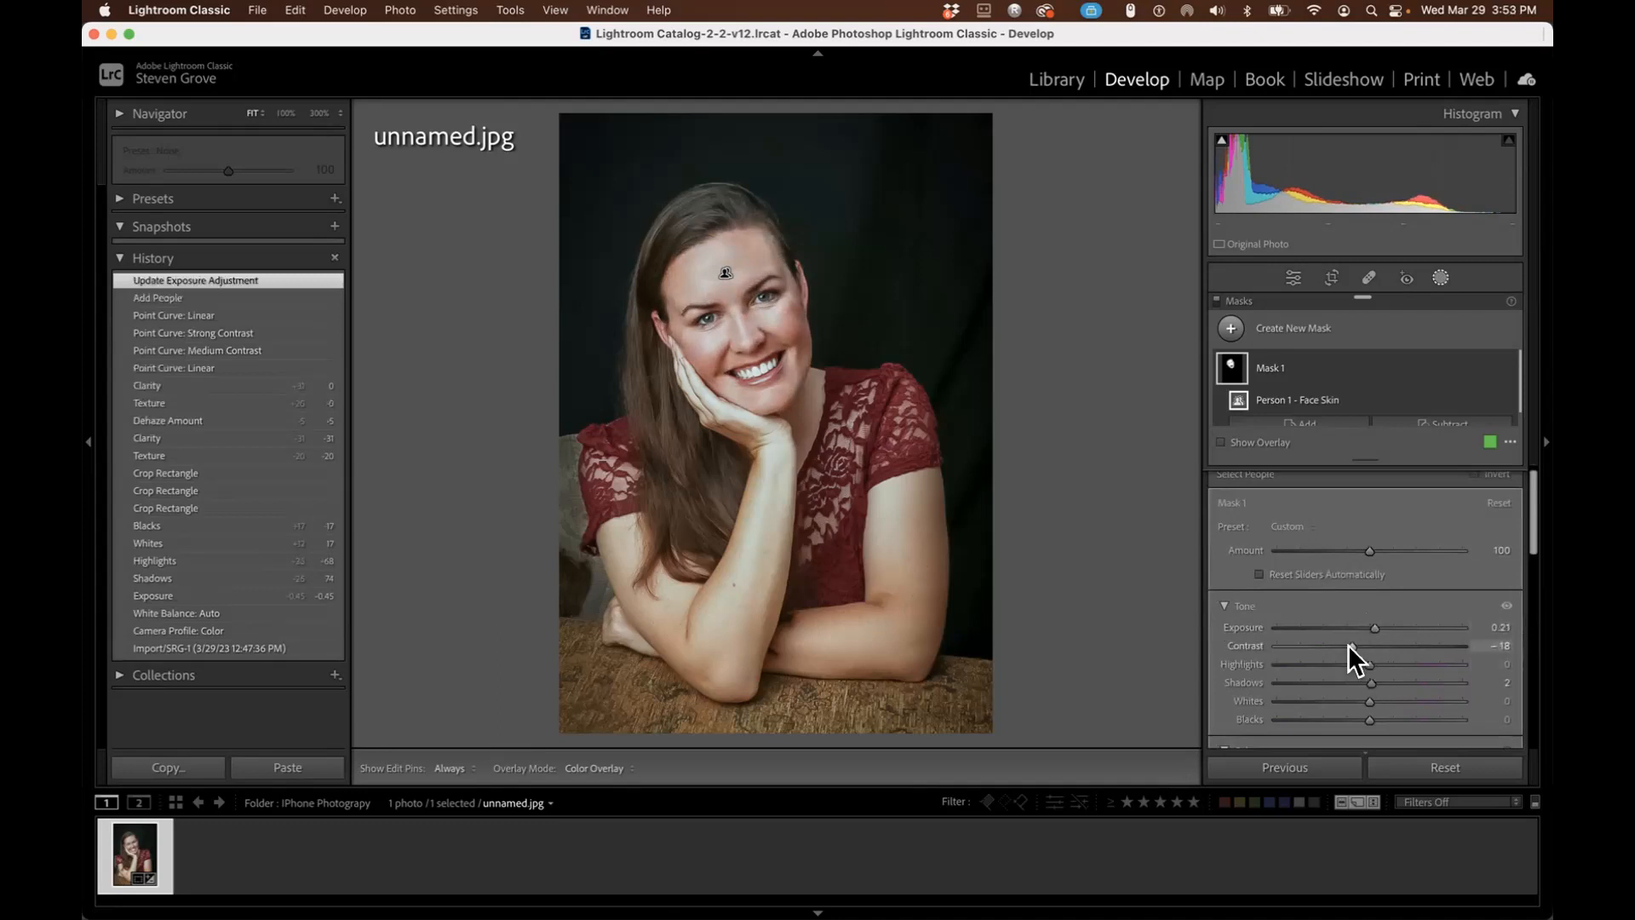
{"action": "left_click_drag", "start_coordinate": [1331, 642], "coordinate": [1521, 678]}
{"action": "left_click_drag", "start_coordinate": [1371, 680], "coordinate": [1388, 657]}
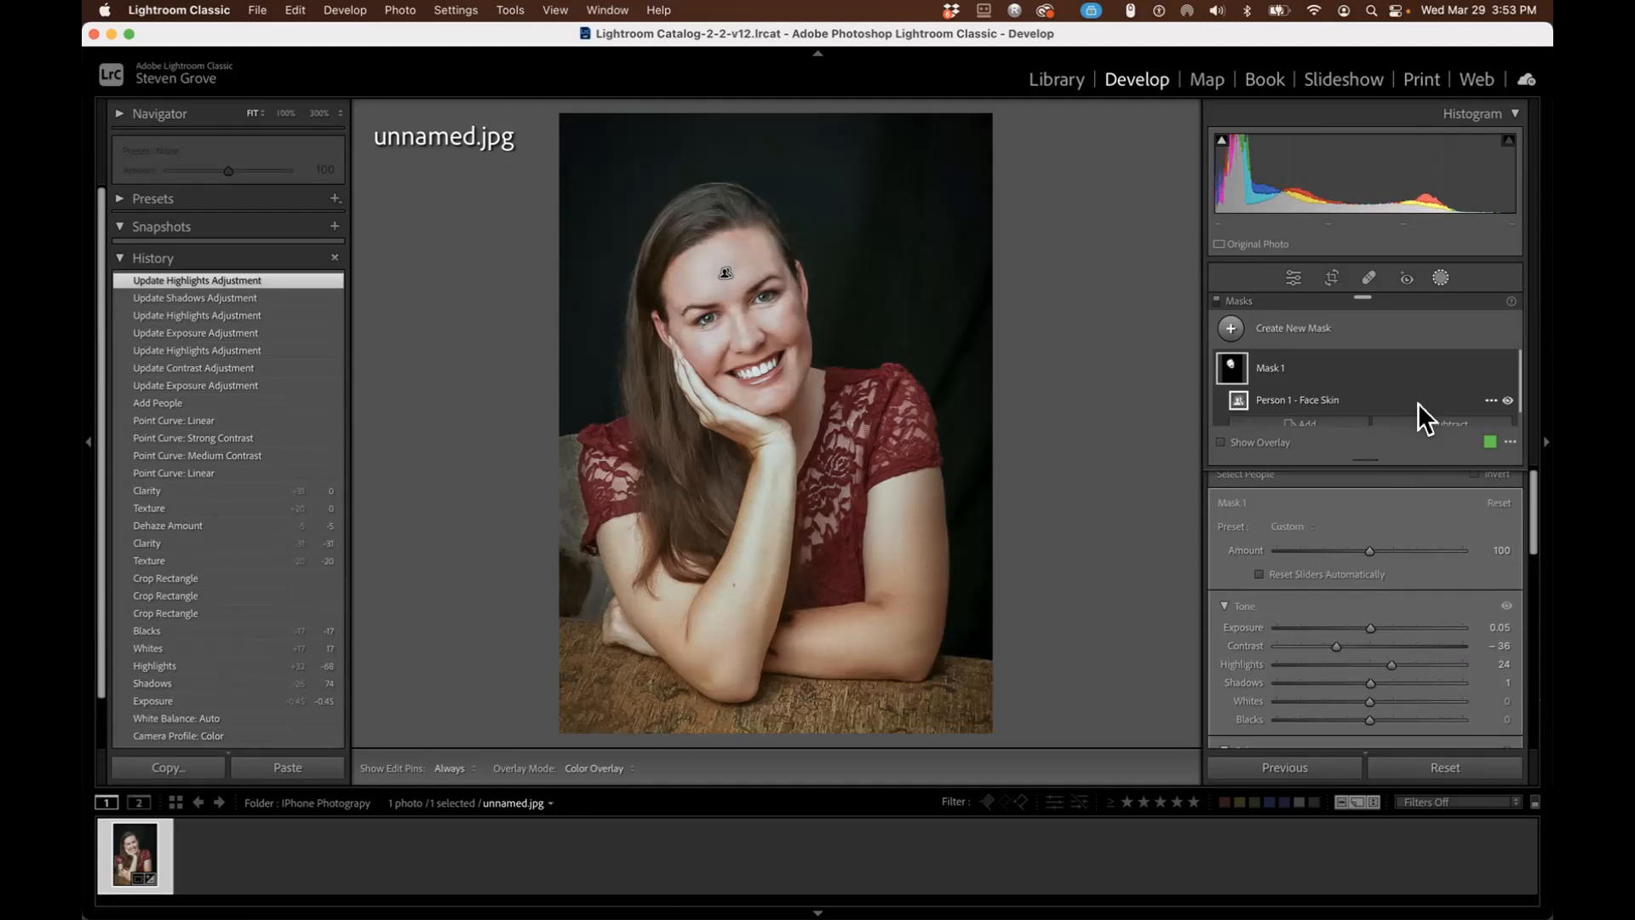
Create a second people mask covering only Person 1's Body Skin.
{"action": "left_click", "coordinate": [1231, 327]}
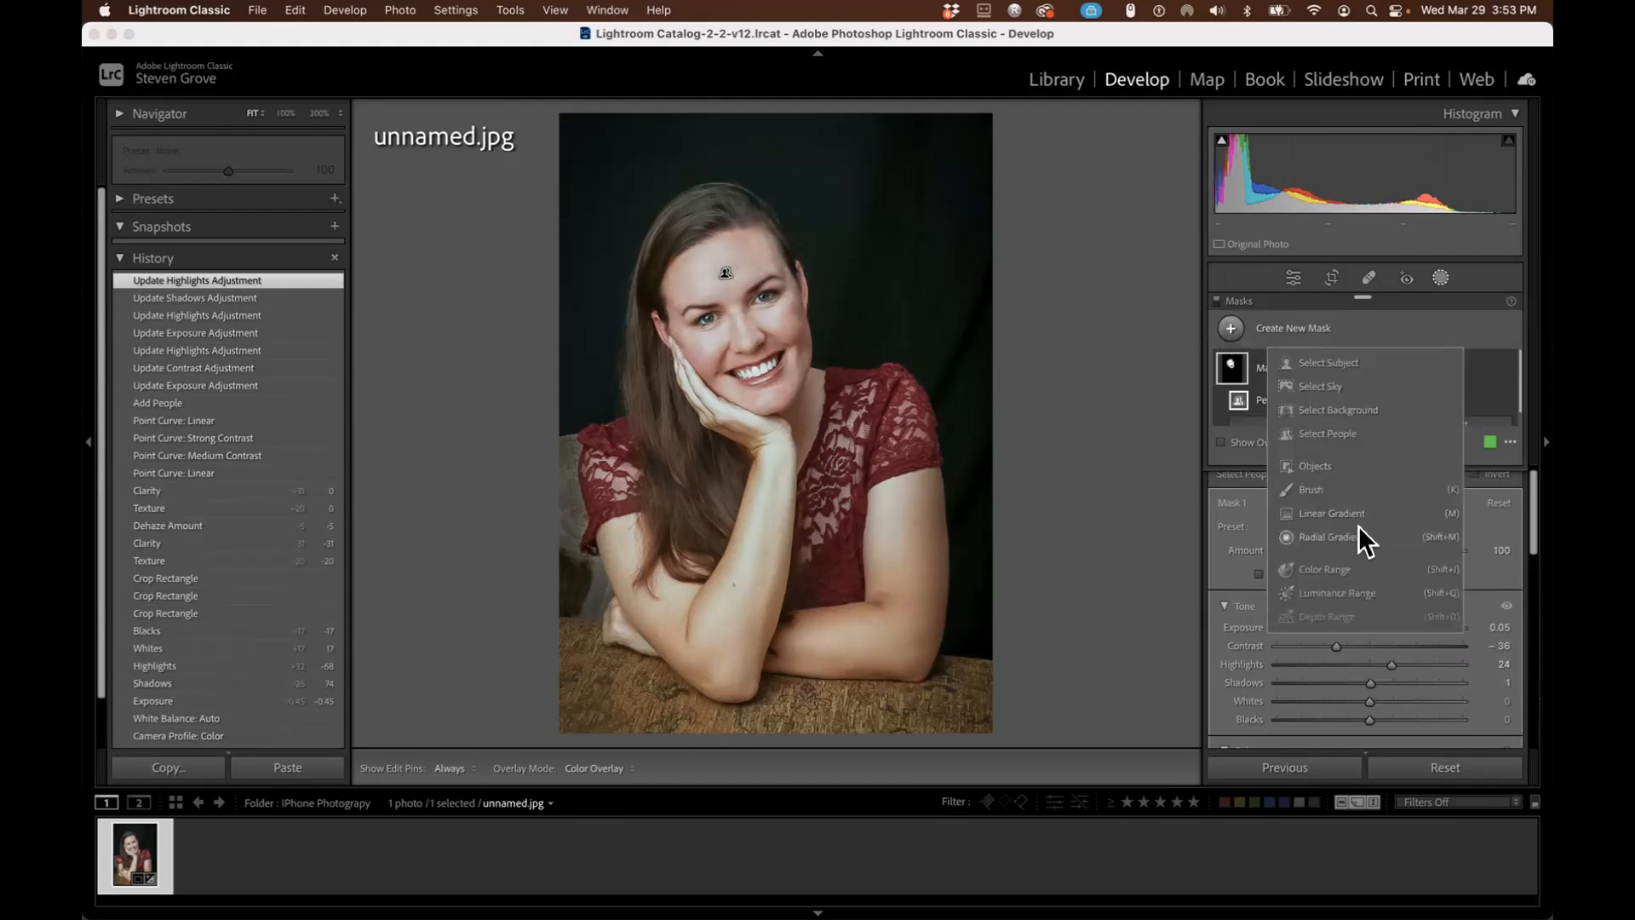
{"action": "left_click", "coordinate": [1290, 436]}
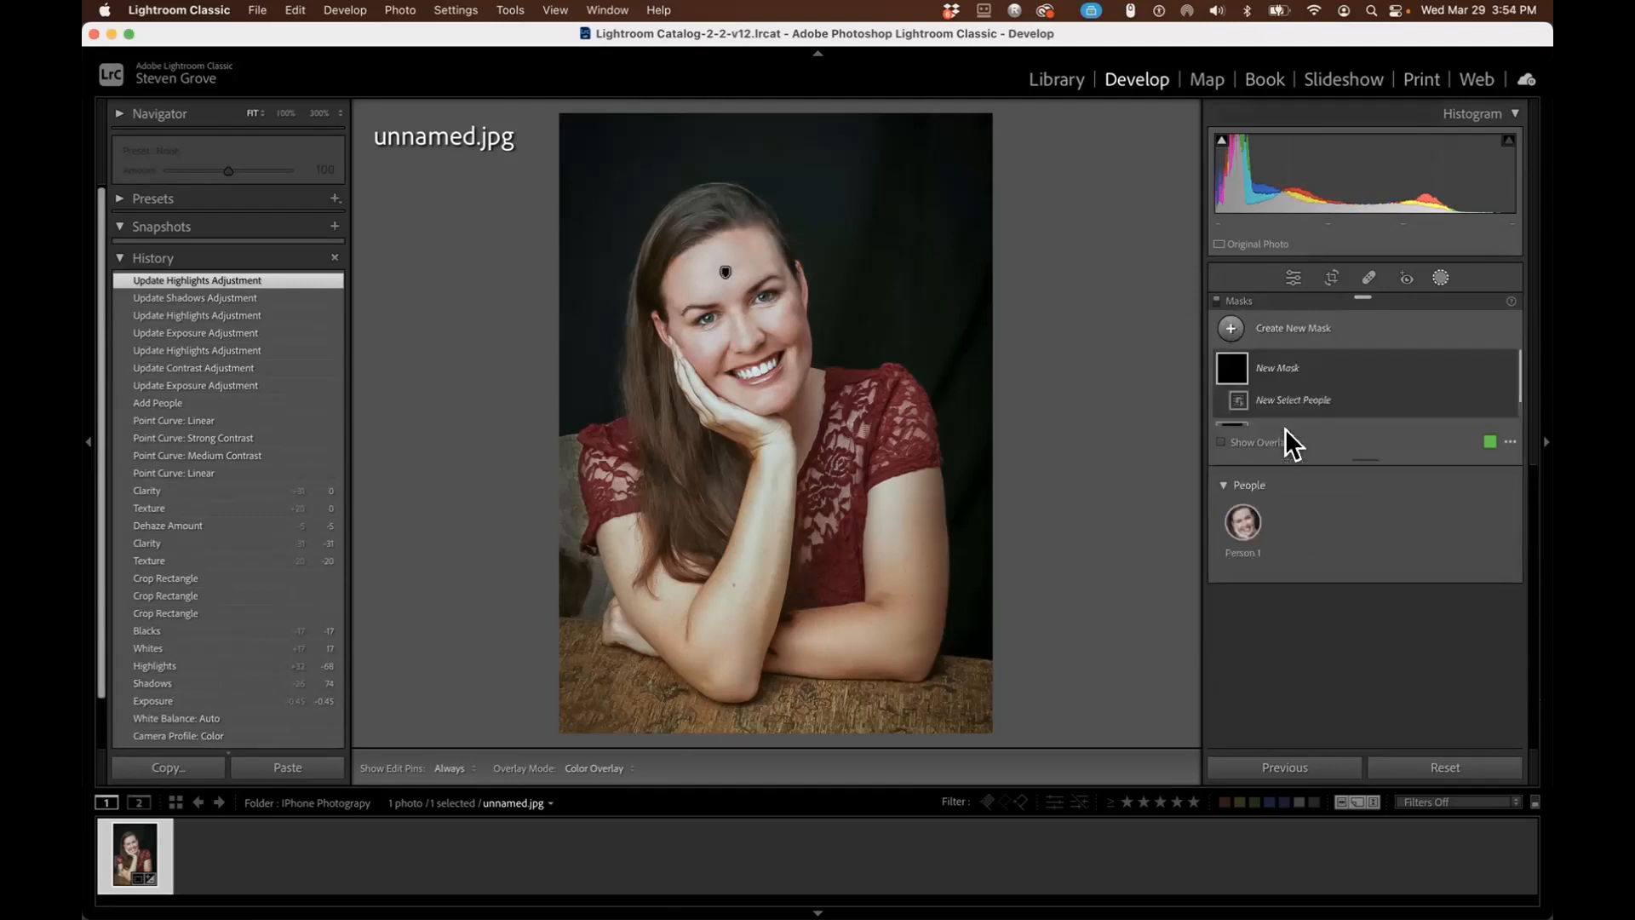
{"action": "left_click", "coordinate": [1240, 522]}
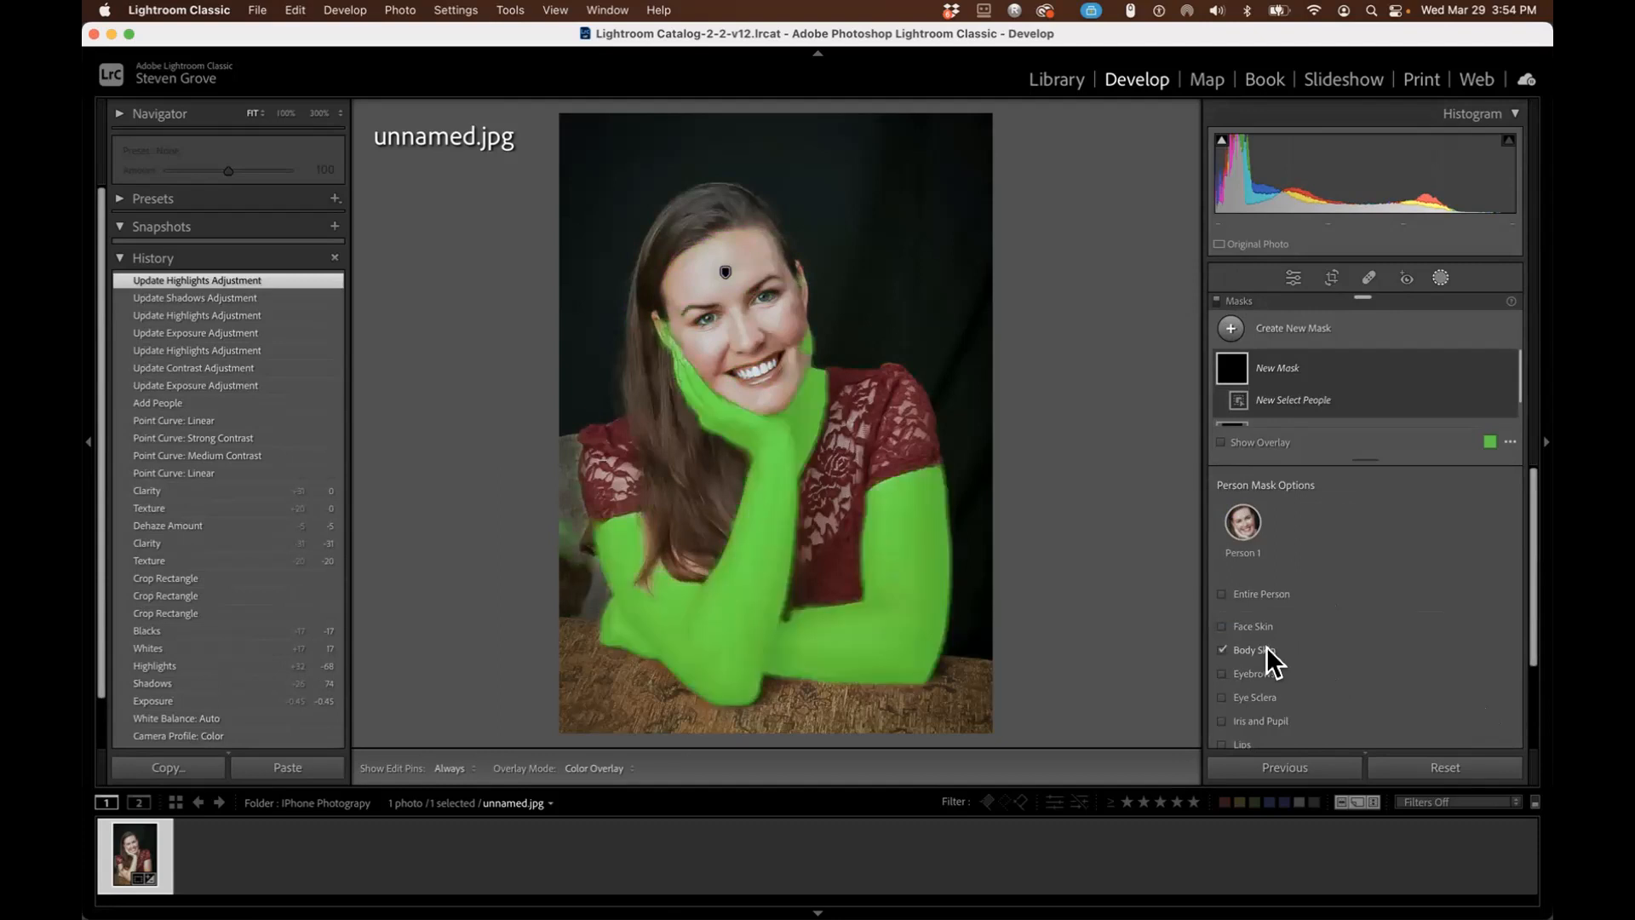
{"action": "left_click_drag", "start_coordinate": [1536, 657], "coordinate": [1529, 717]}
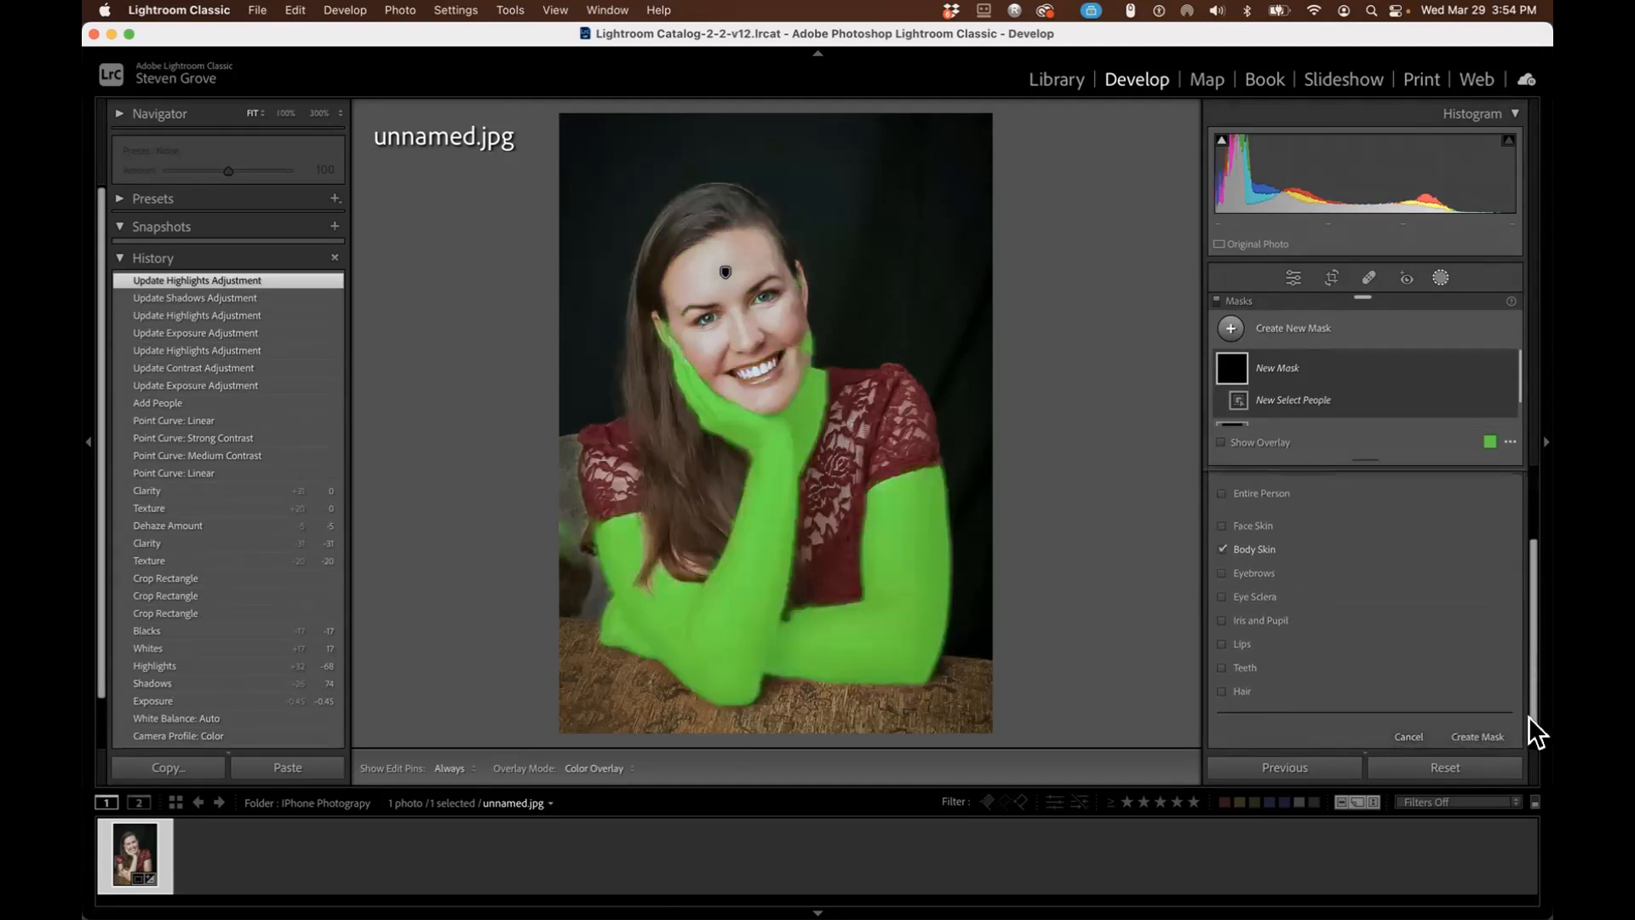
{"action": "left_click", "coordinate": [1481, 733]}
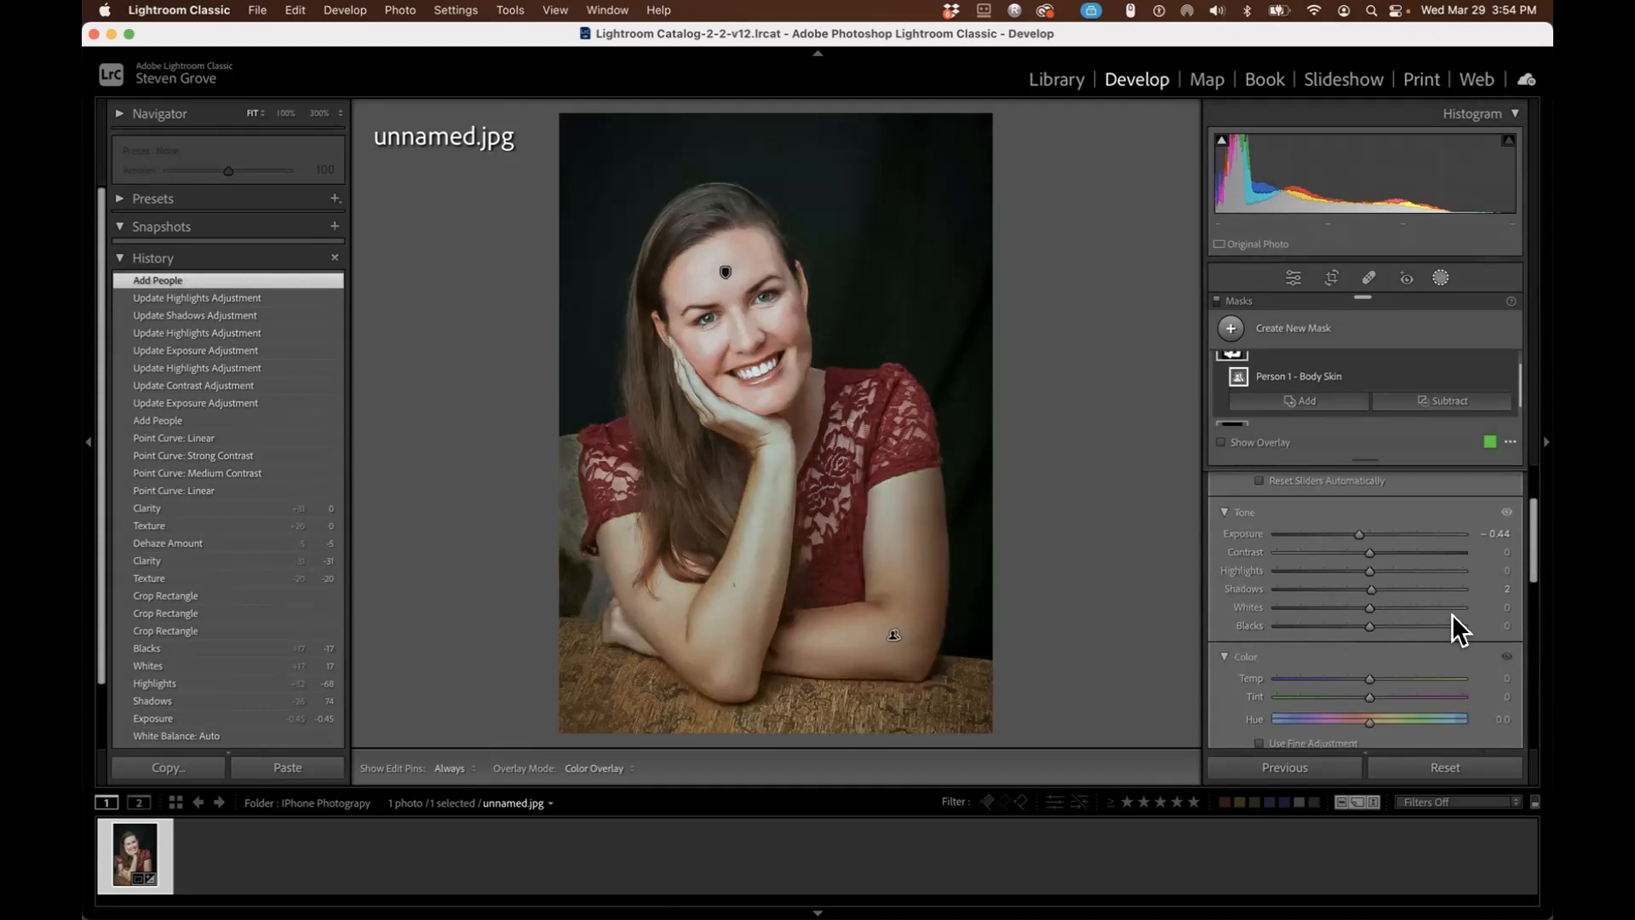
Try the Body Skin mask's Temp at -100 and 100, and set it to 11.
{"action": "scroll", "coordinate": [1432, 596], "scroll_direction": "down", "scroll_amount": 2}
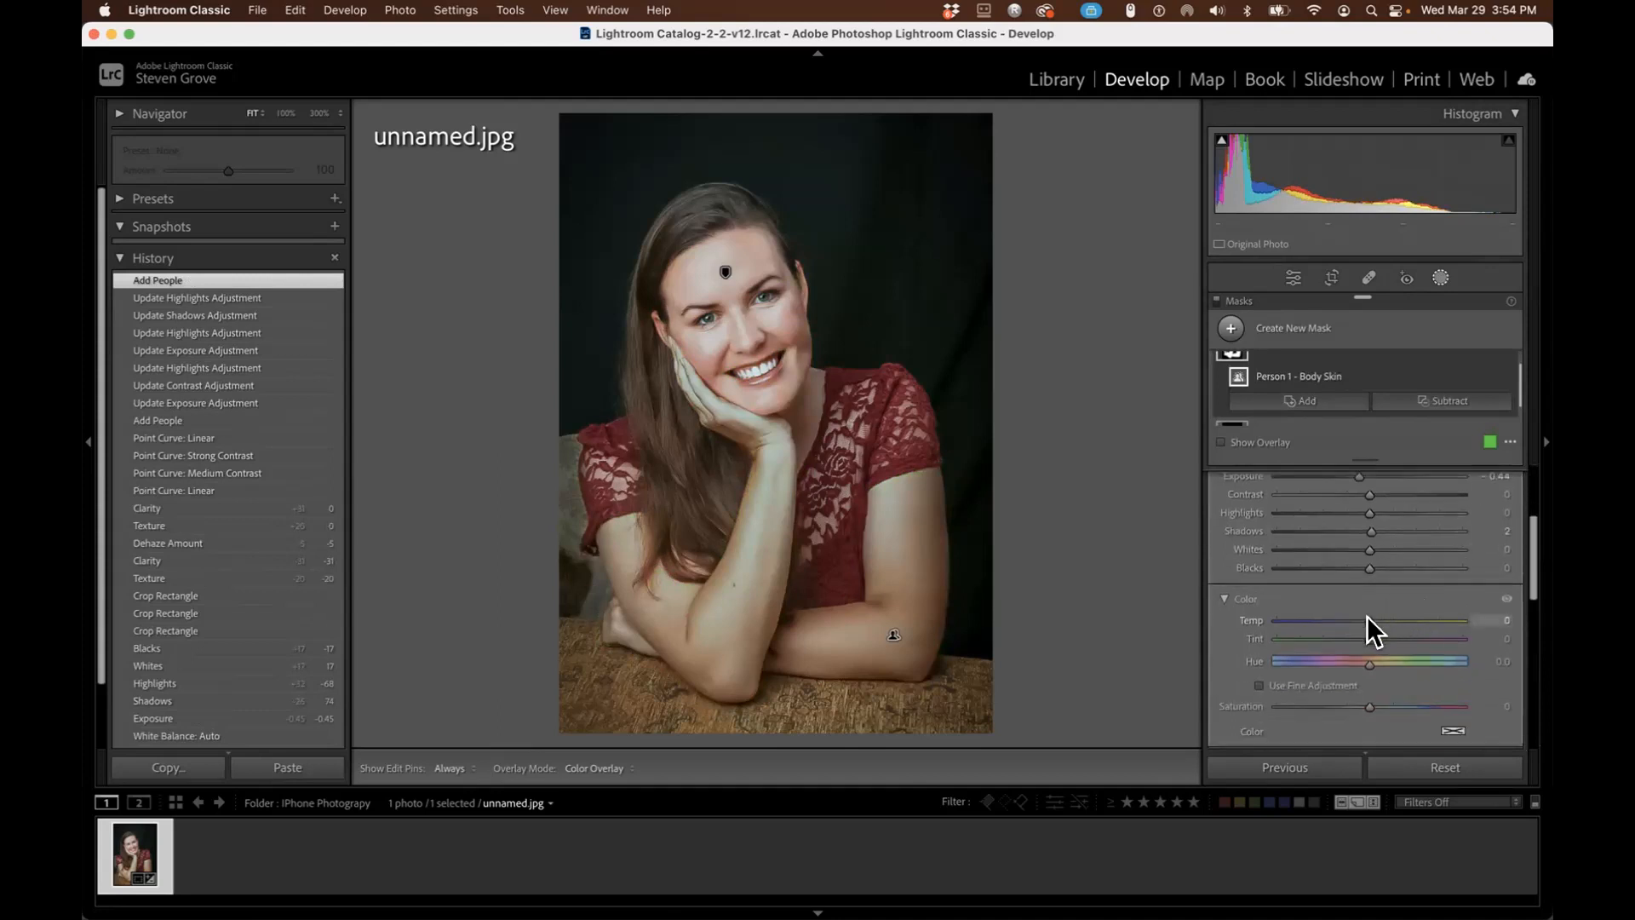
{"action": "left_click_drag", "start_coordinate": [1345, 615], "coordinate": [1203, 606]}
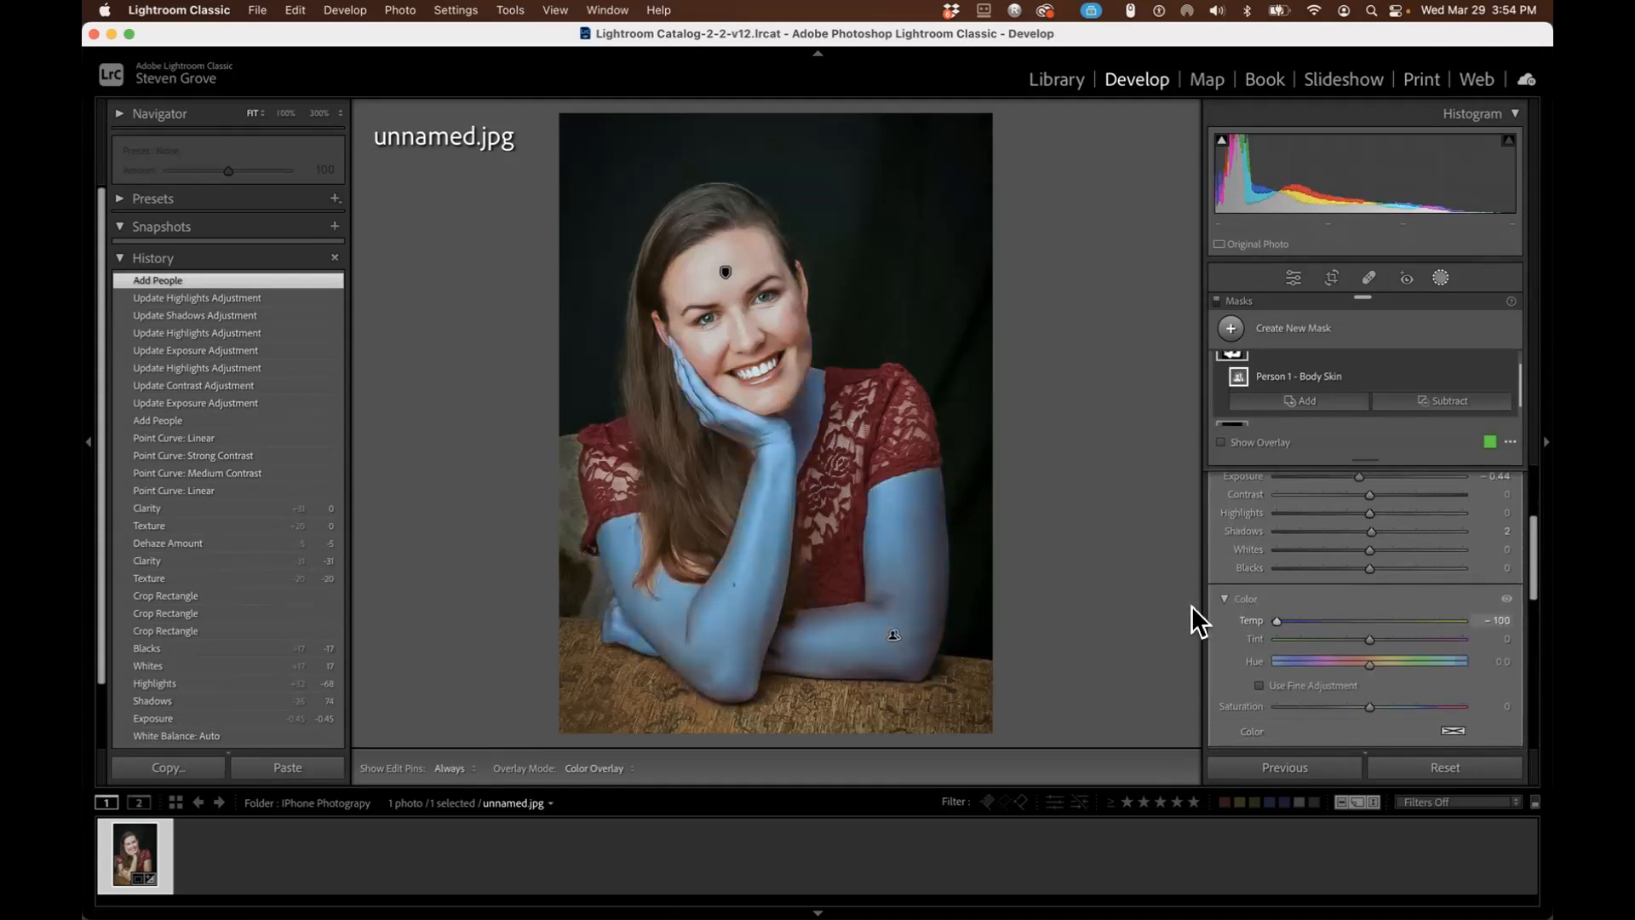
{"action": "left_click_drag", "start_coordinate": [1207, 610], "coordinate": [1463, 611]}
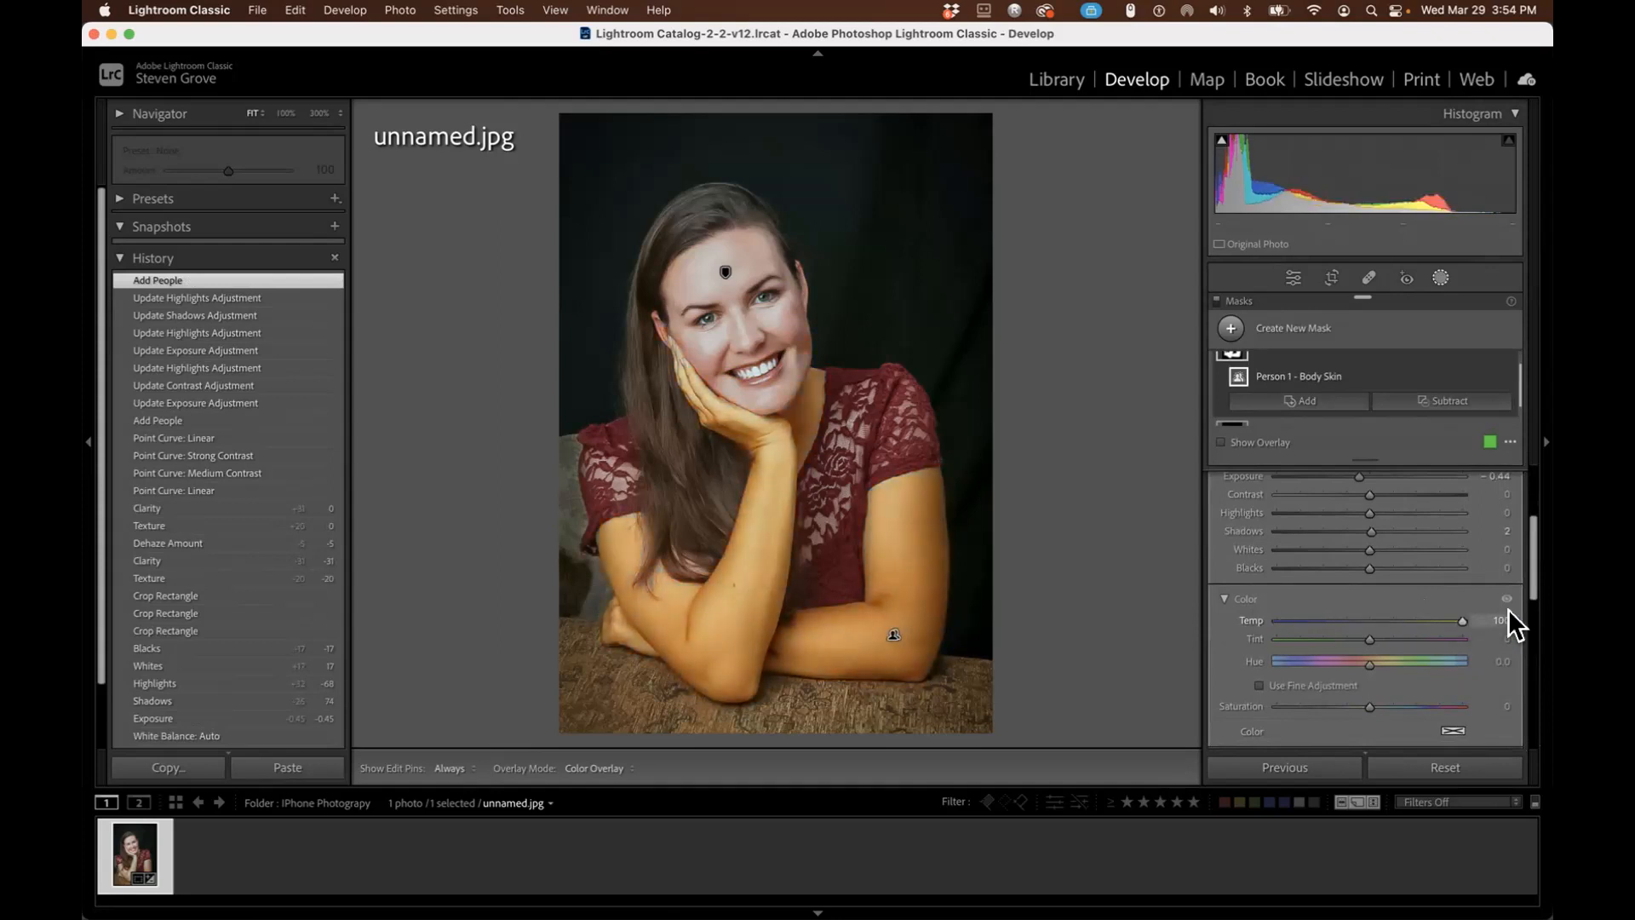
{"action": "left_click_drag", "start_coordinate": [1433, 611], "coordinate": [1363, 611]}
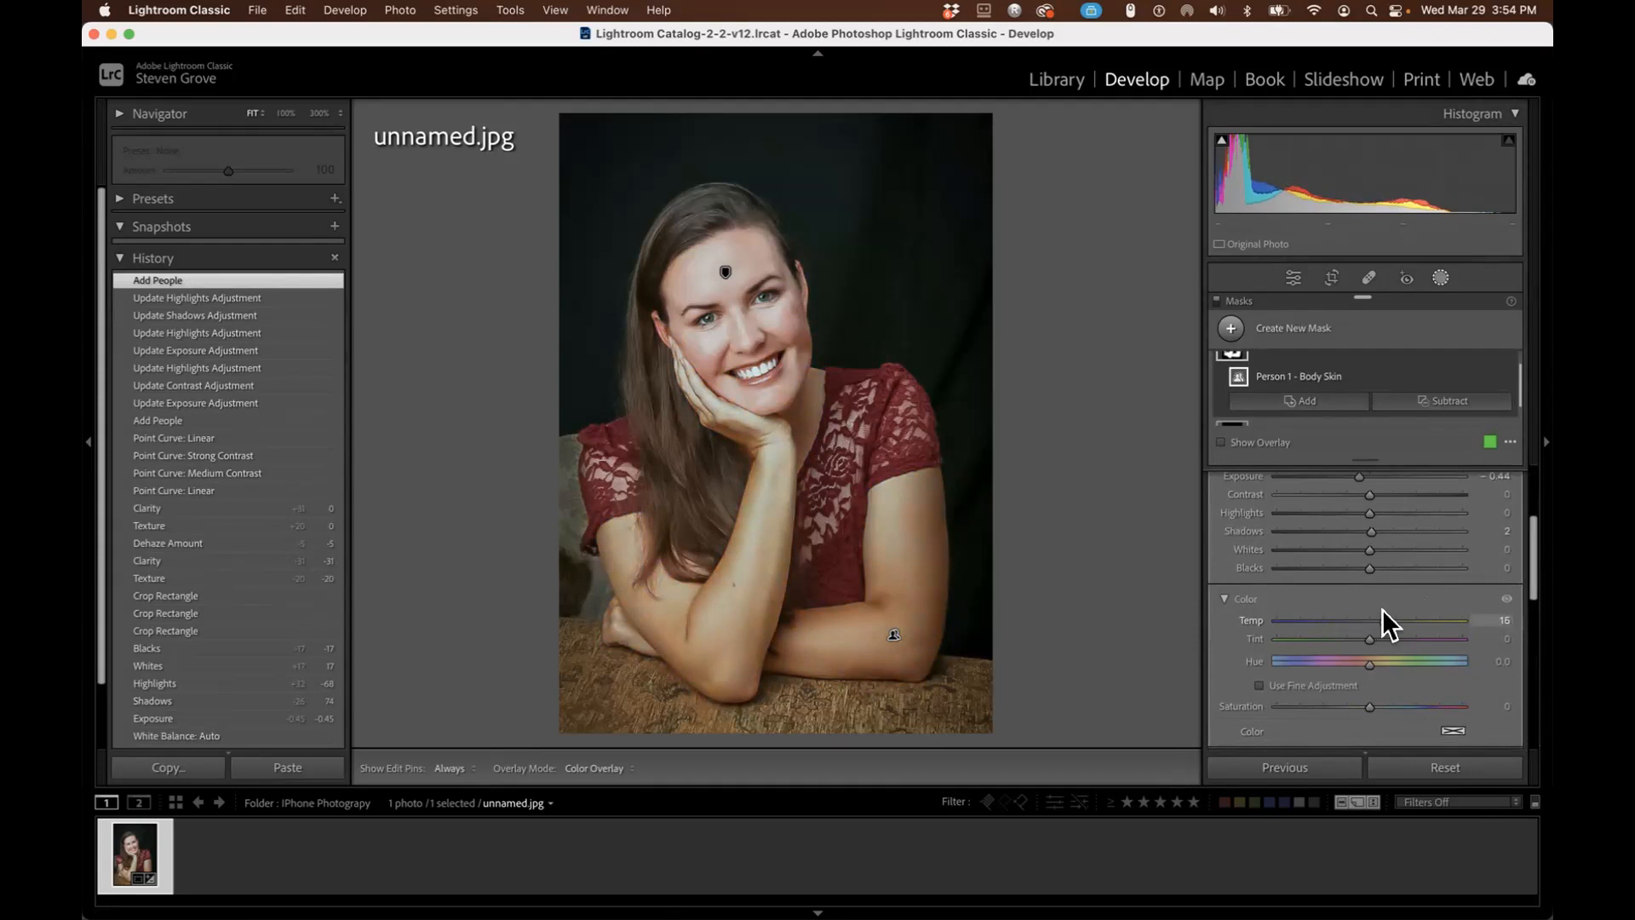
{"action": "left_click_drag", "start_coordinate": [1381, 611], "coordinate": [1372, 611]}
{"action": "left_click_drag", "start_coordinate": [1371, 611], "coordinate": [1388, 612]}
{"action": "left_click_drag", "start_coordinate": [1377, 612], "coordinate": [1377, 610]}
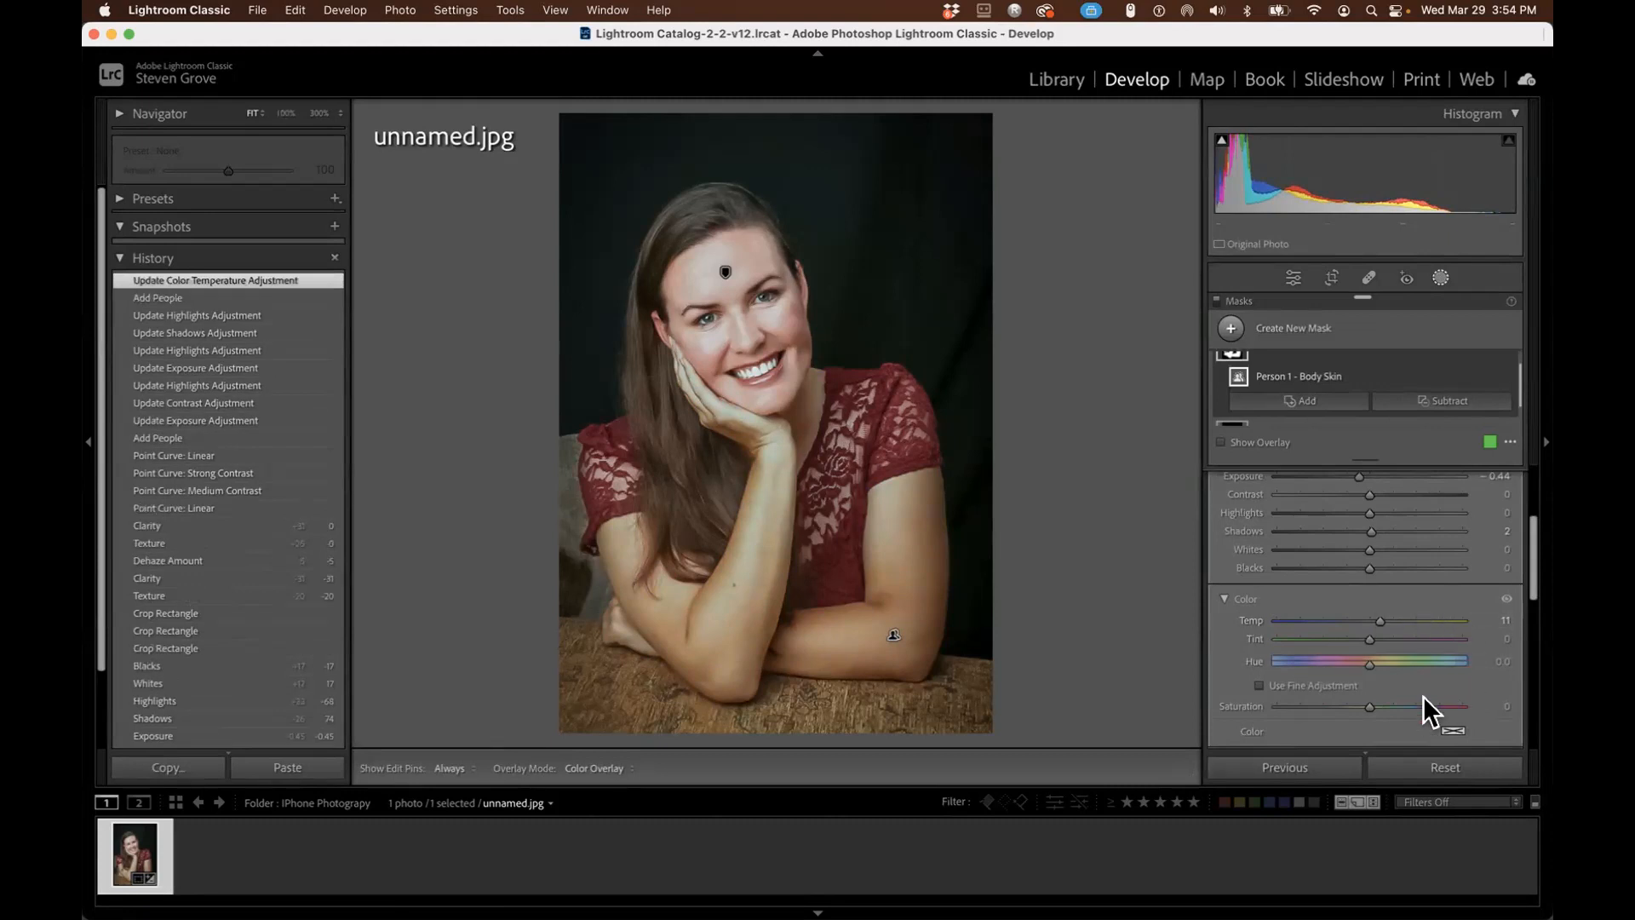
Set the Body Skin mask's Saturation to -24, Hue to -3.0 and Exposure to 0.01.
{"action": "left_click_drag", "start_coordinate": [1387, 704], "coordinate": [1367, 656]}
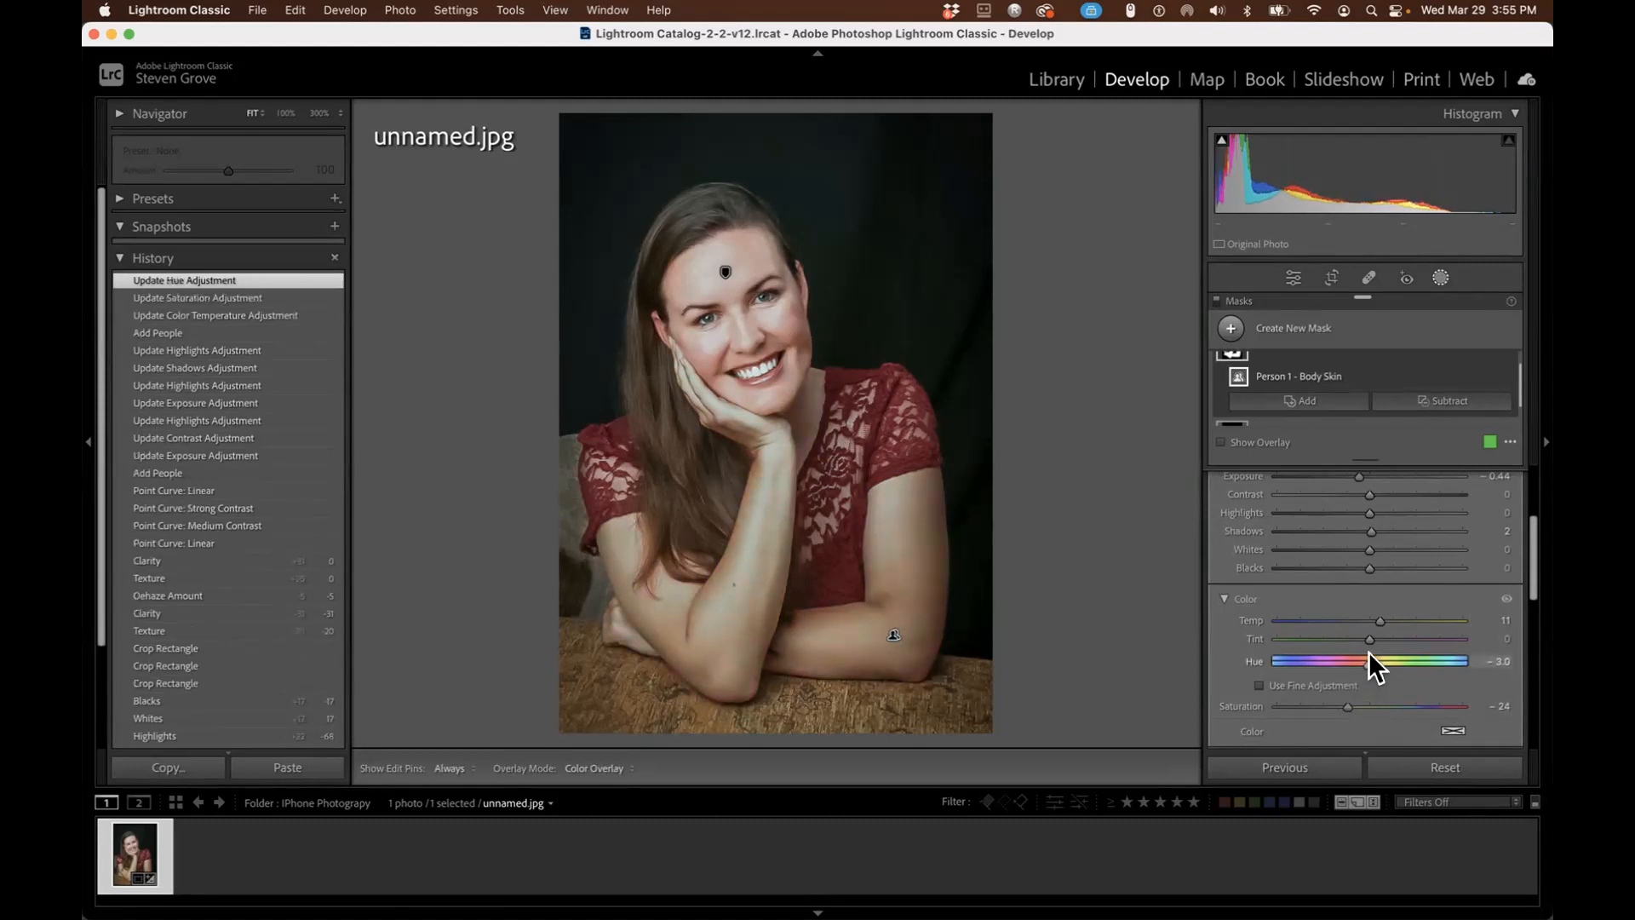
{"action": "left_click_drag", "start_coordinate": [1361, 484], "coordinate": [1351, 482]}
{"action": "scroll", "coordinate": [1377, 565], "scroll_direction": "up", "scroll_amount": 2}
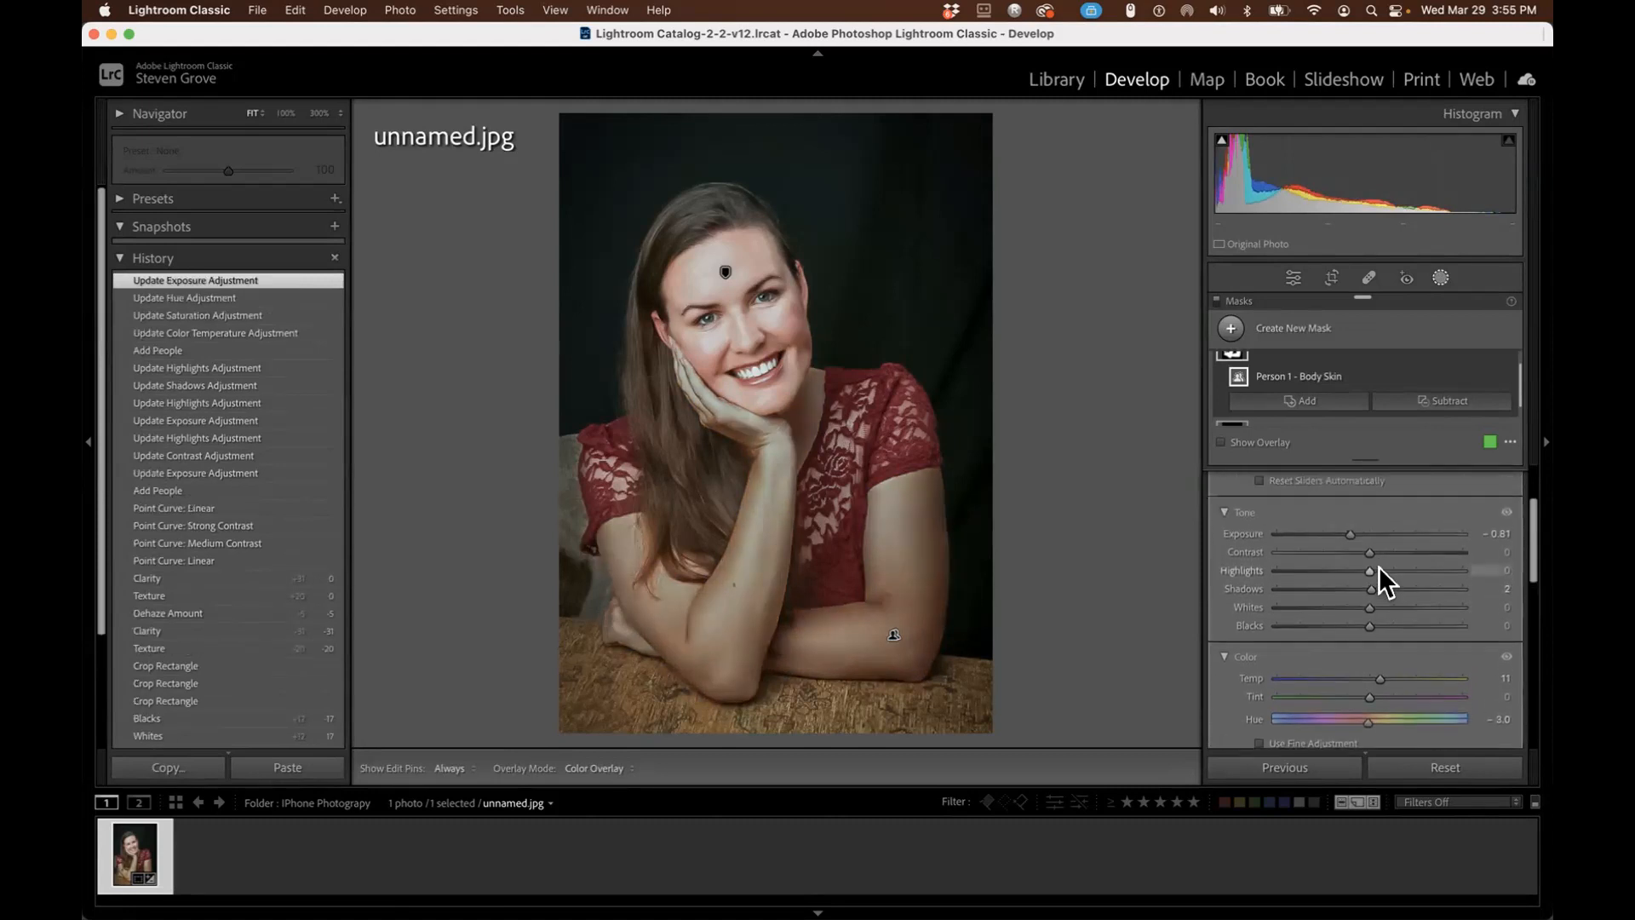
{"action": "scroll", "coordinate": [1378, 566], "scroll_direction": "up", "scroll_amount": 2}
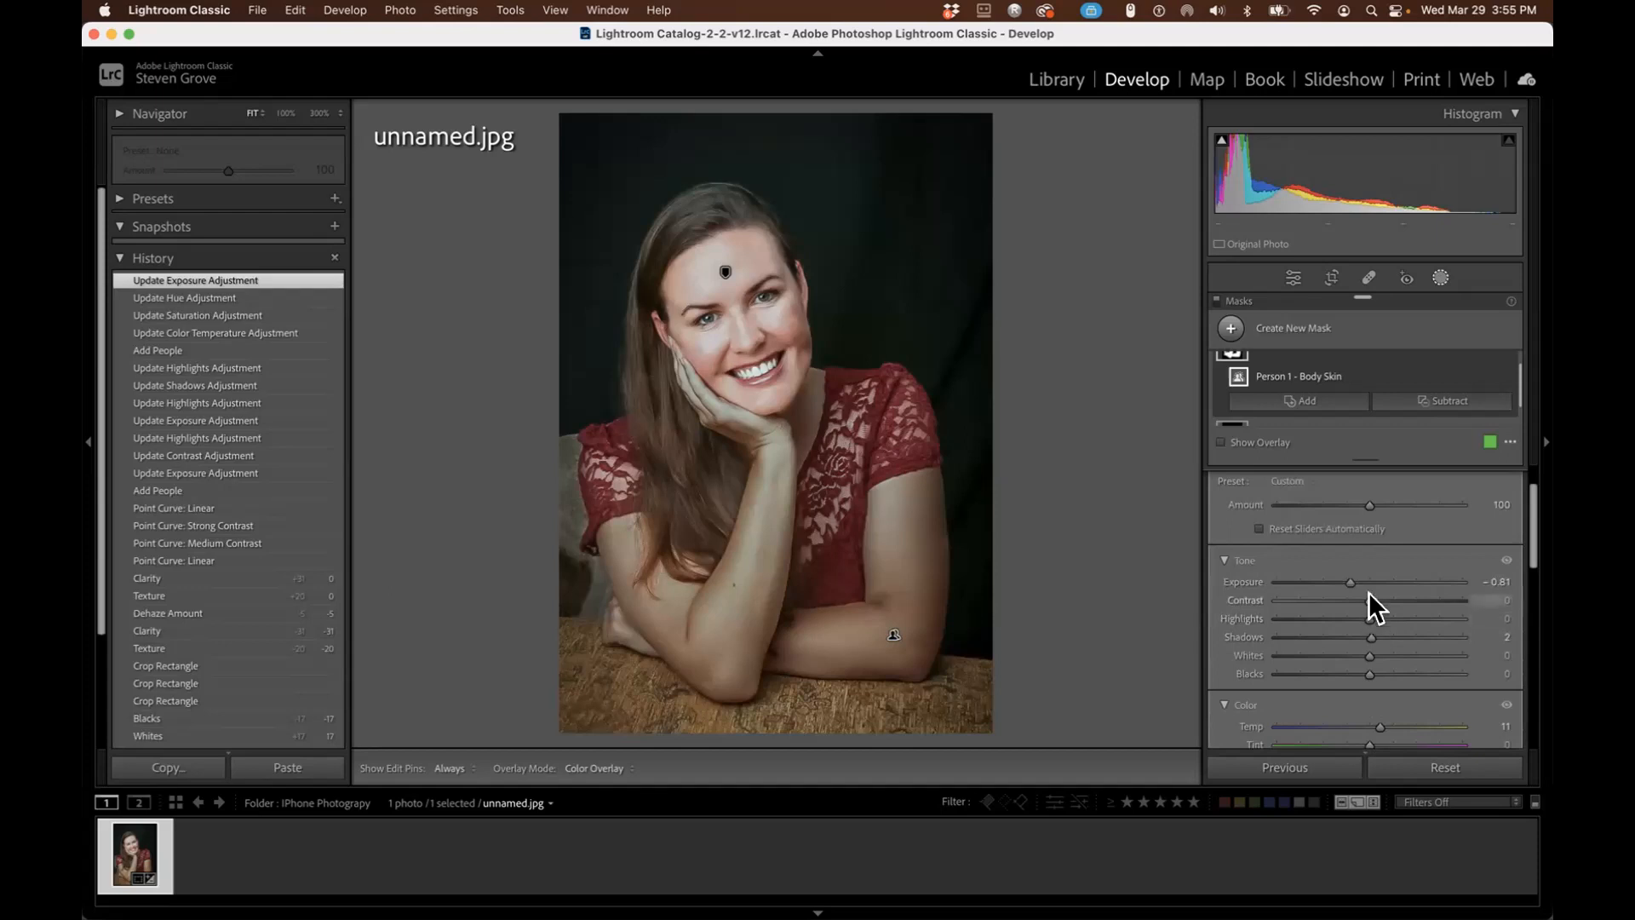
{"action": "mouse_move", "coordinate": [1347, 580]}
{"action": "left_mouse_down"}
{"action": "mouse_move", "coordinate": [1397, 584]}
{"action": "mouse_move", "coordinate": [1368, 584]}
{"action": "left_mouse_up"}
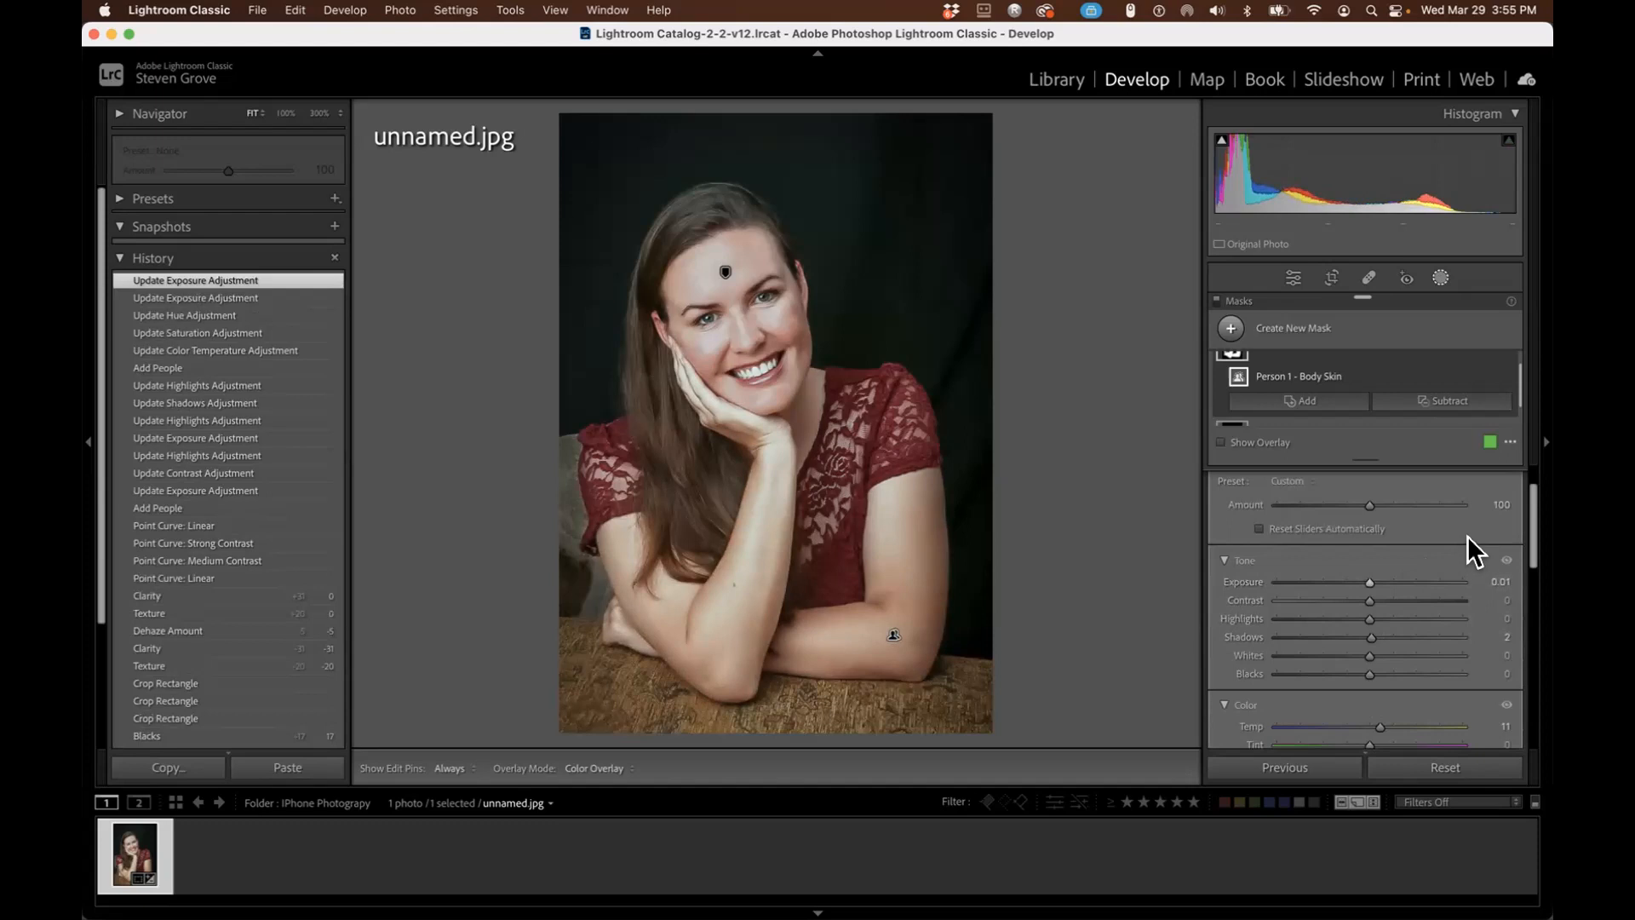
Create a people mask covering only Person 1's Eyebrows and set its Exposure to 0.16.
{"action": "left_click", "coordinate": [1227, 329]}
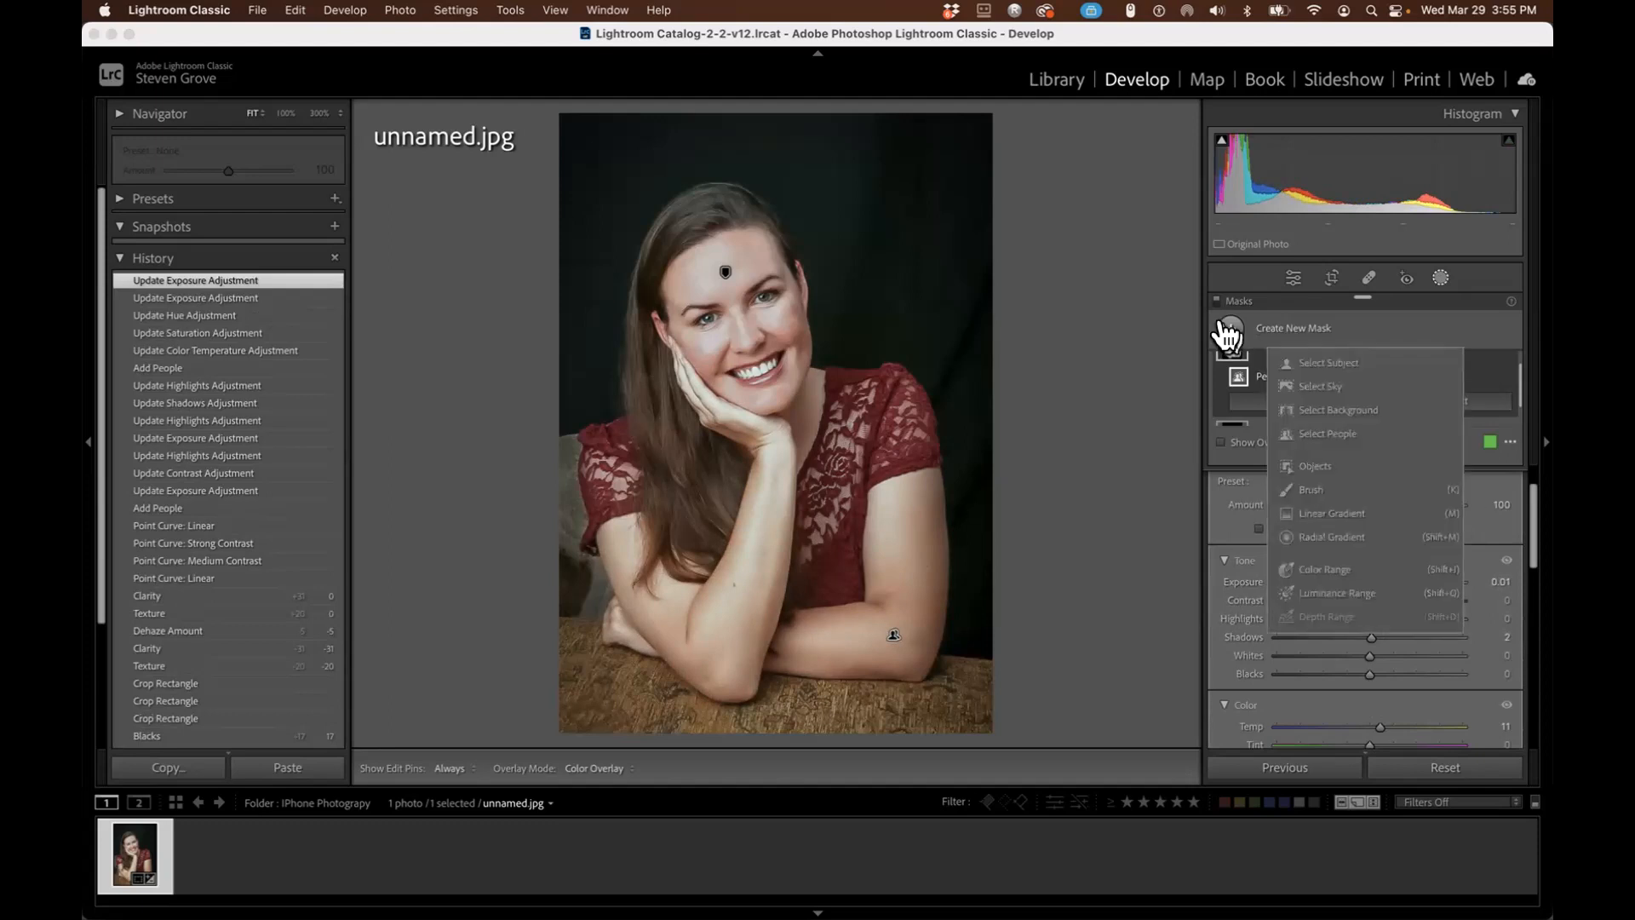
{"action": "left_click", "coordinate": [1314, 432]}
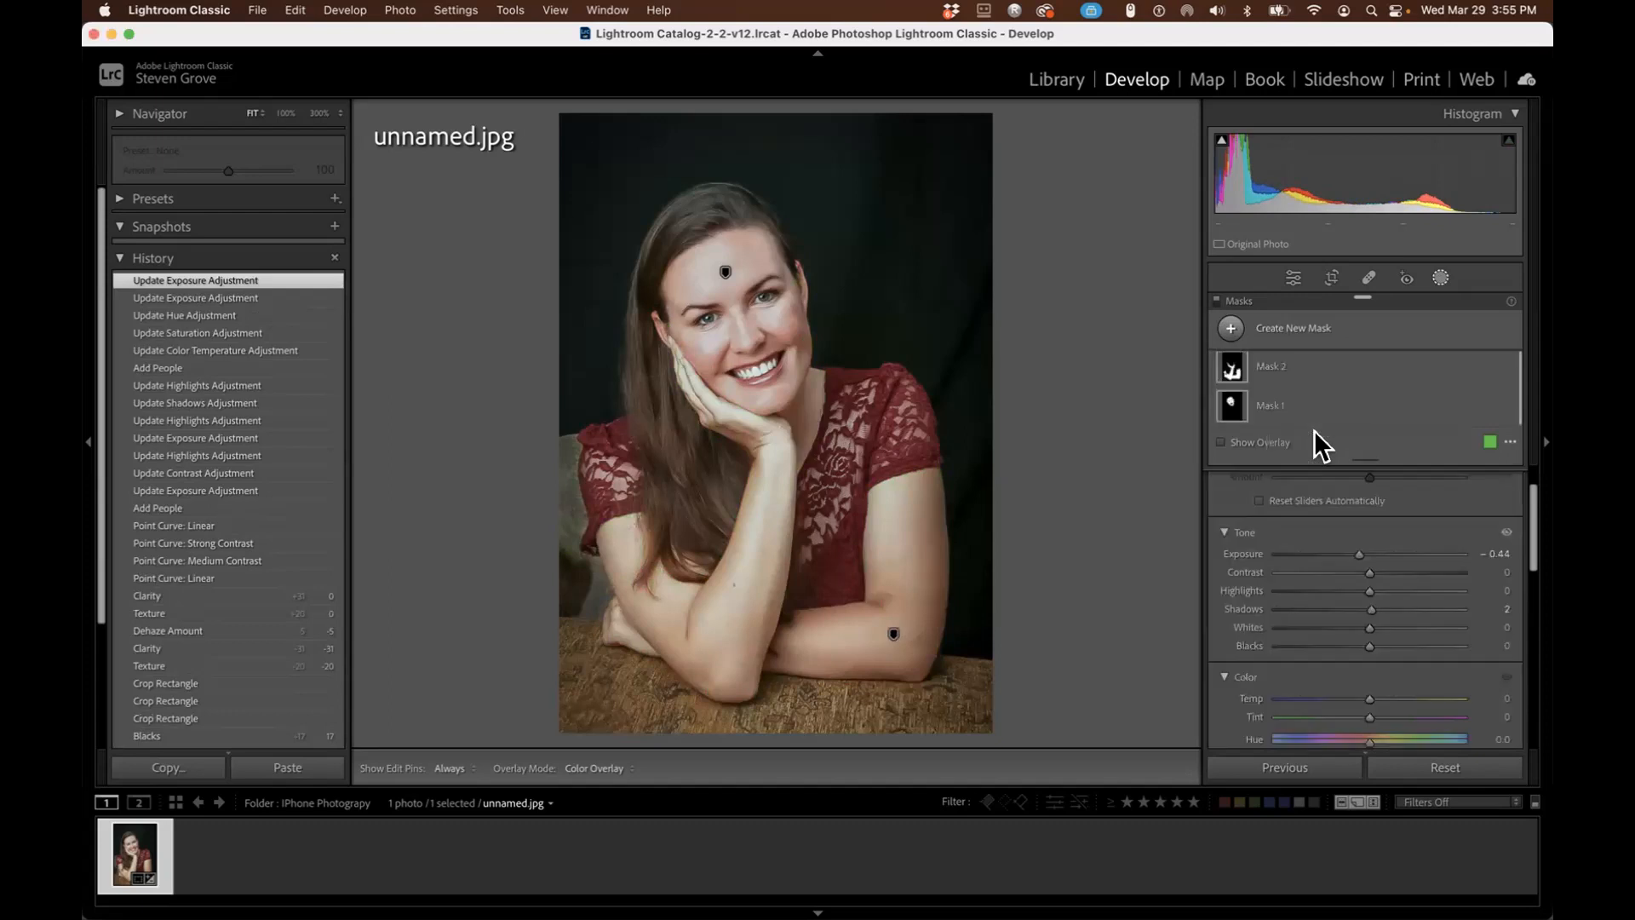
{"action": "left_click", "coordinate": [1241, 521]}
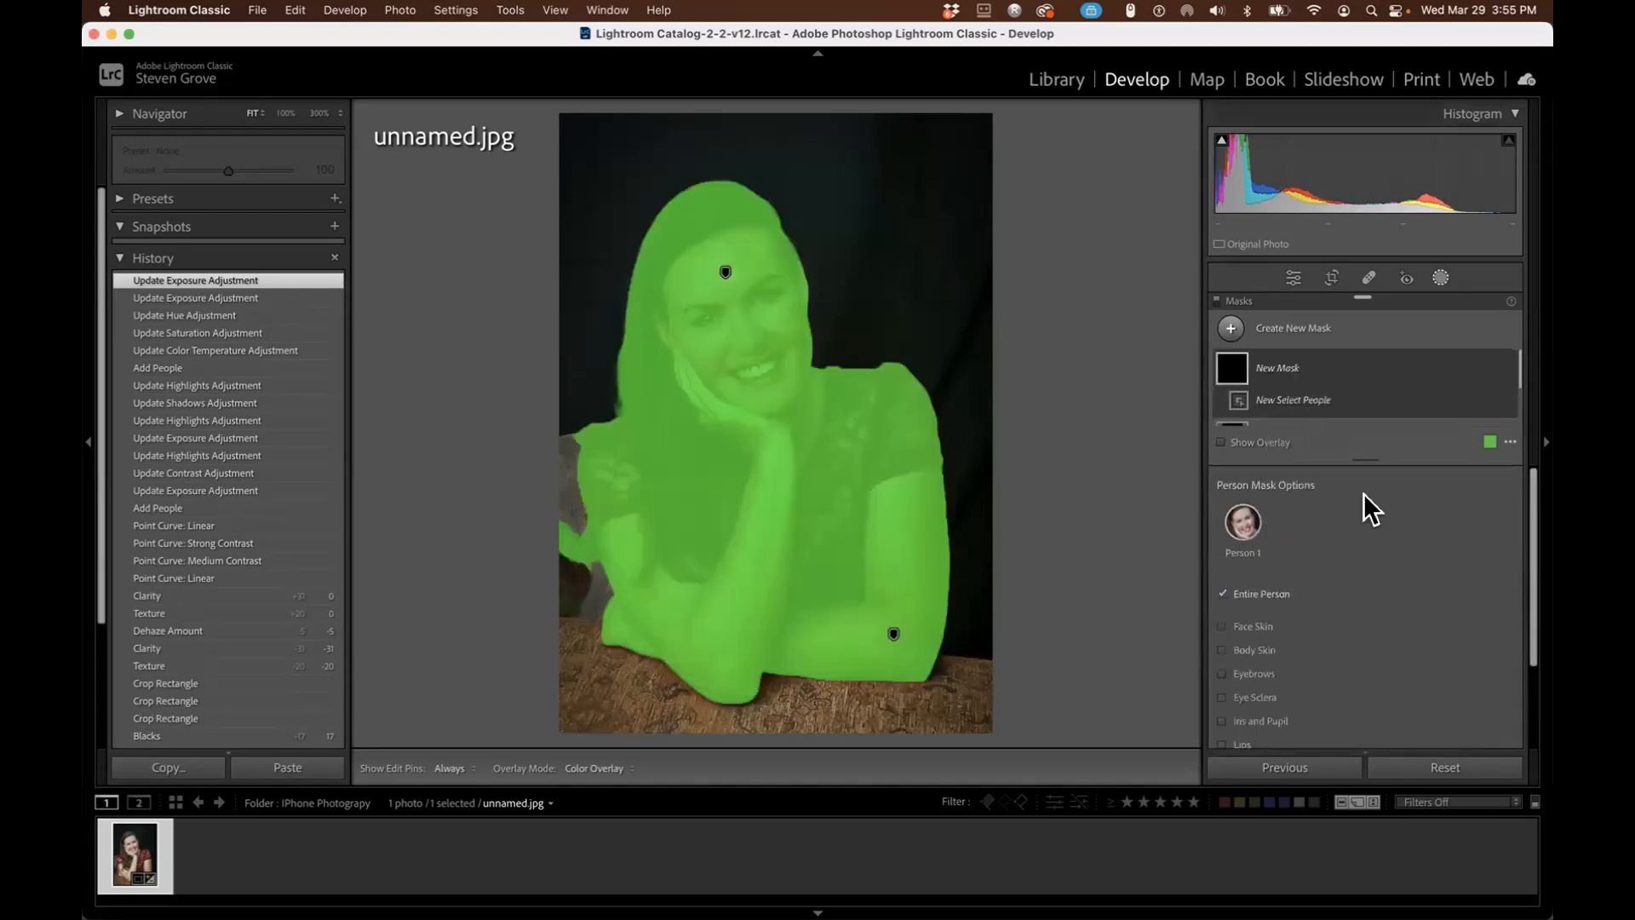
{"action": "scroll", "coordinate": [1362, 493], "scroll_direction": "down", "scroll_amount": 2}
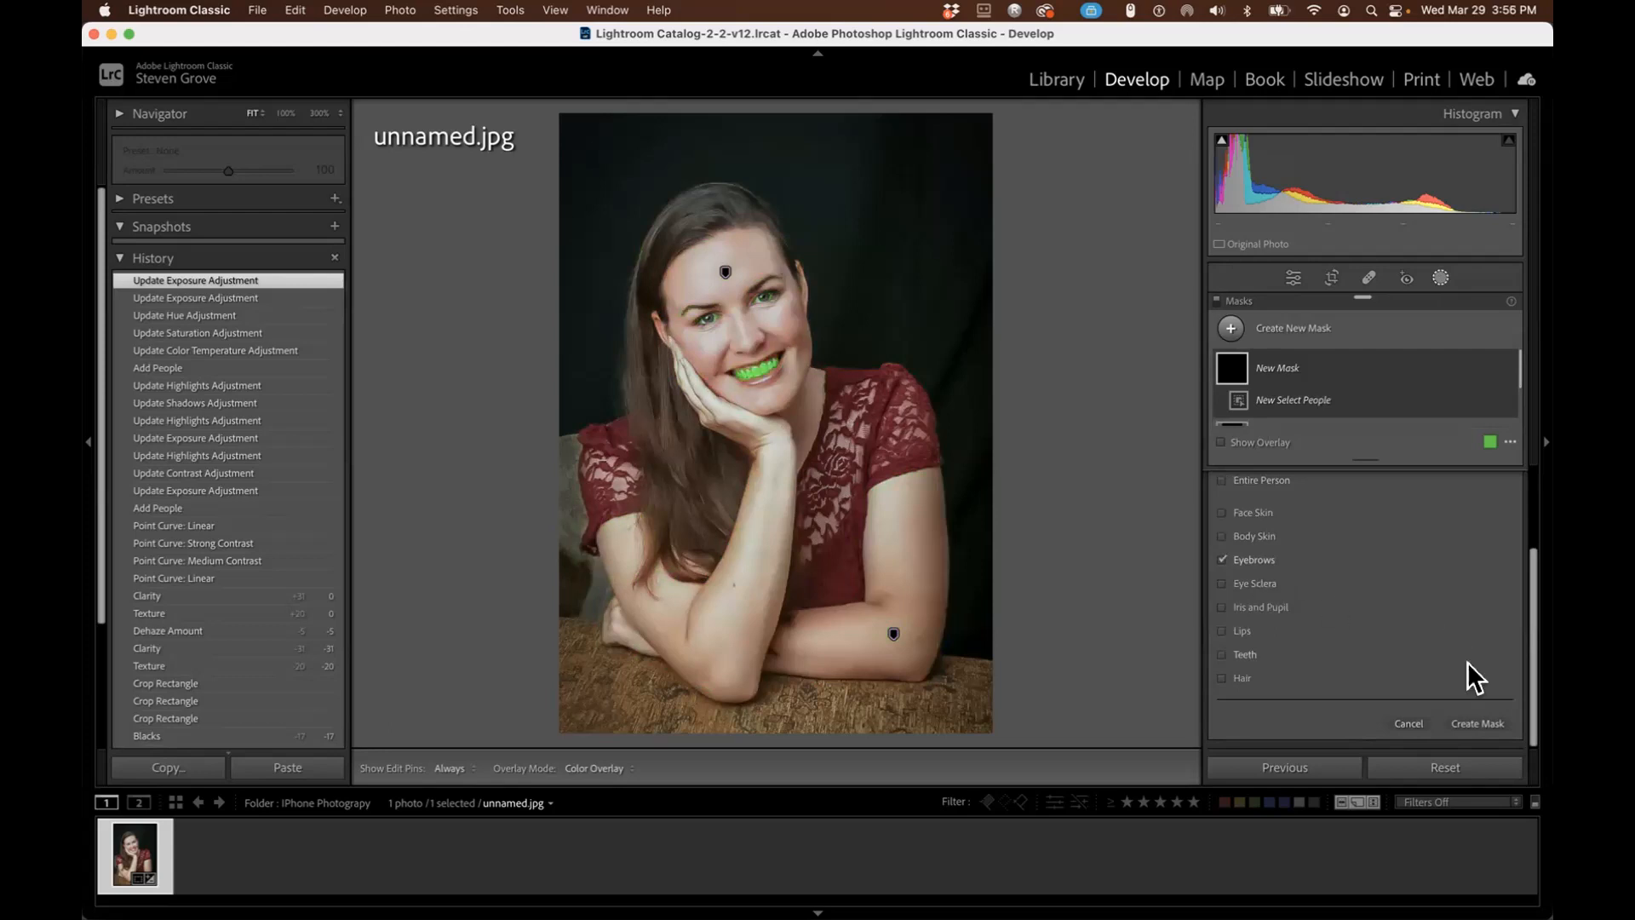
{"action": "left_click", "coordinate": [1473, 722]}
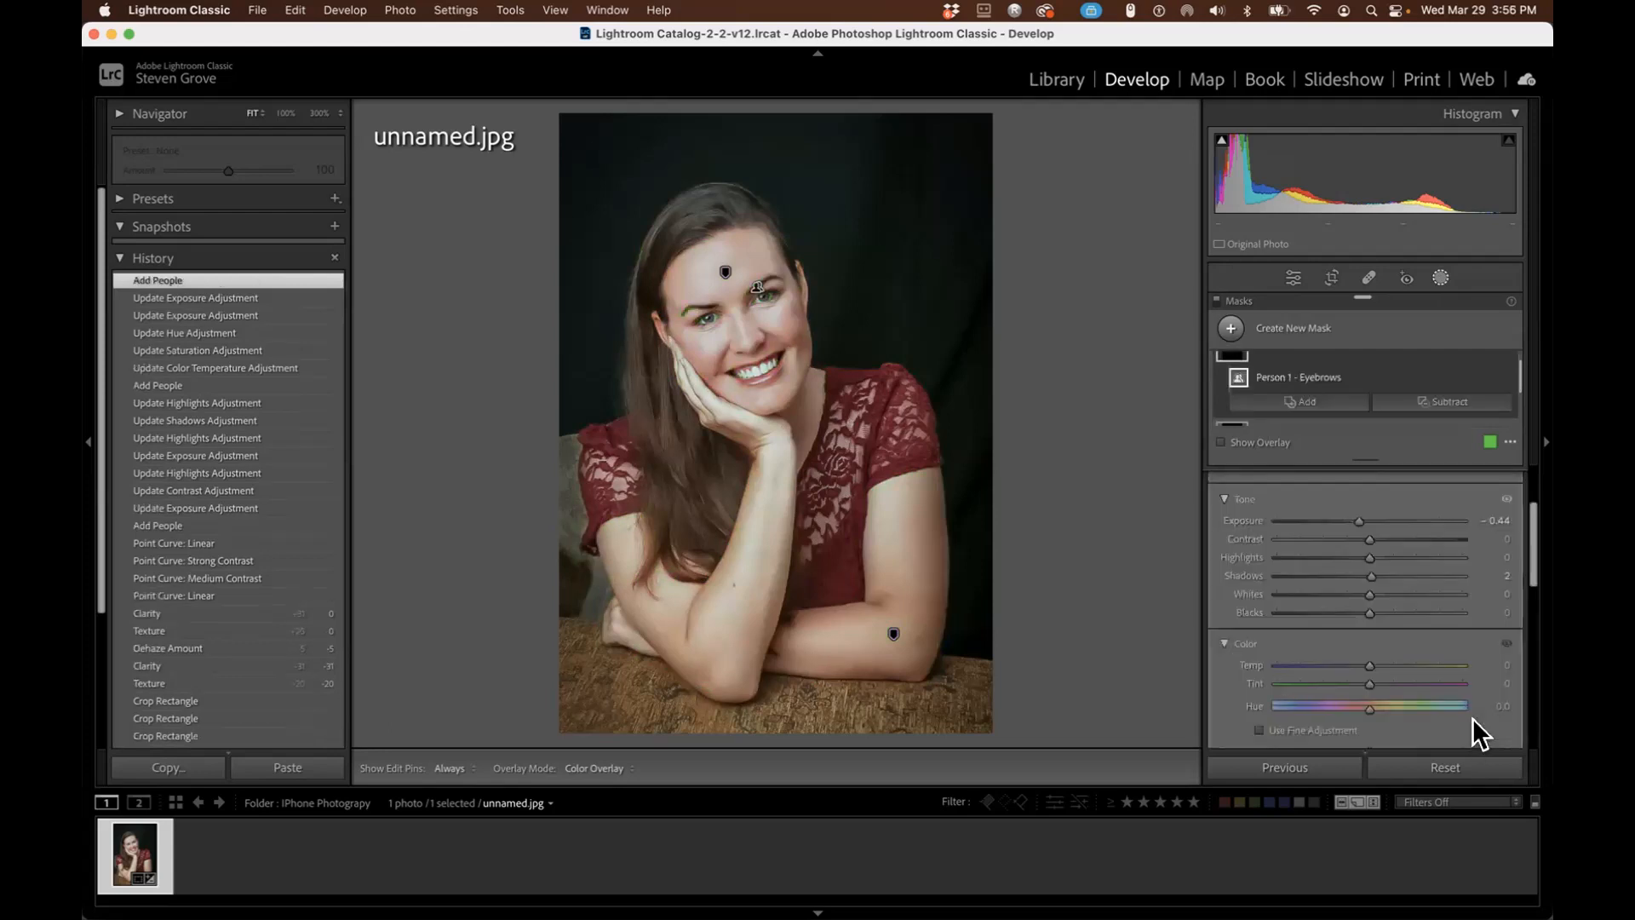
{"action": "mouse_move", "coordinate": [1354, 520]}
{"action": "left_mouse_down"}
{"action": "mouse_move", "coordinate": [1496, 522]}
{"action": "mouse_move", "coordinate": [1202, 517]}
{"action": "mouse_move", "coordinate": [1372, 519]}
{"action": "left_mouse_up"}
Create a separate people mask covering only Person 1's Eye Sclera.
{"action": "left_click_drag", "start_coordinate": [1525, 528], "coordinate": [1534, 396]}
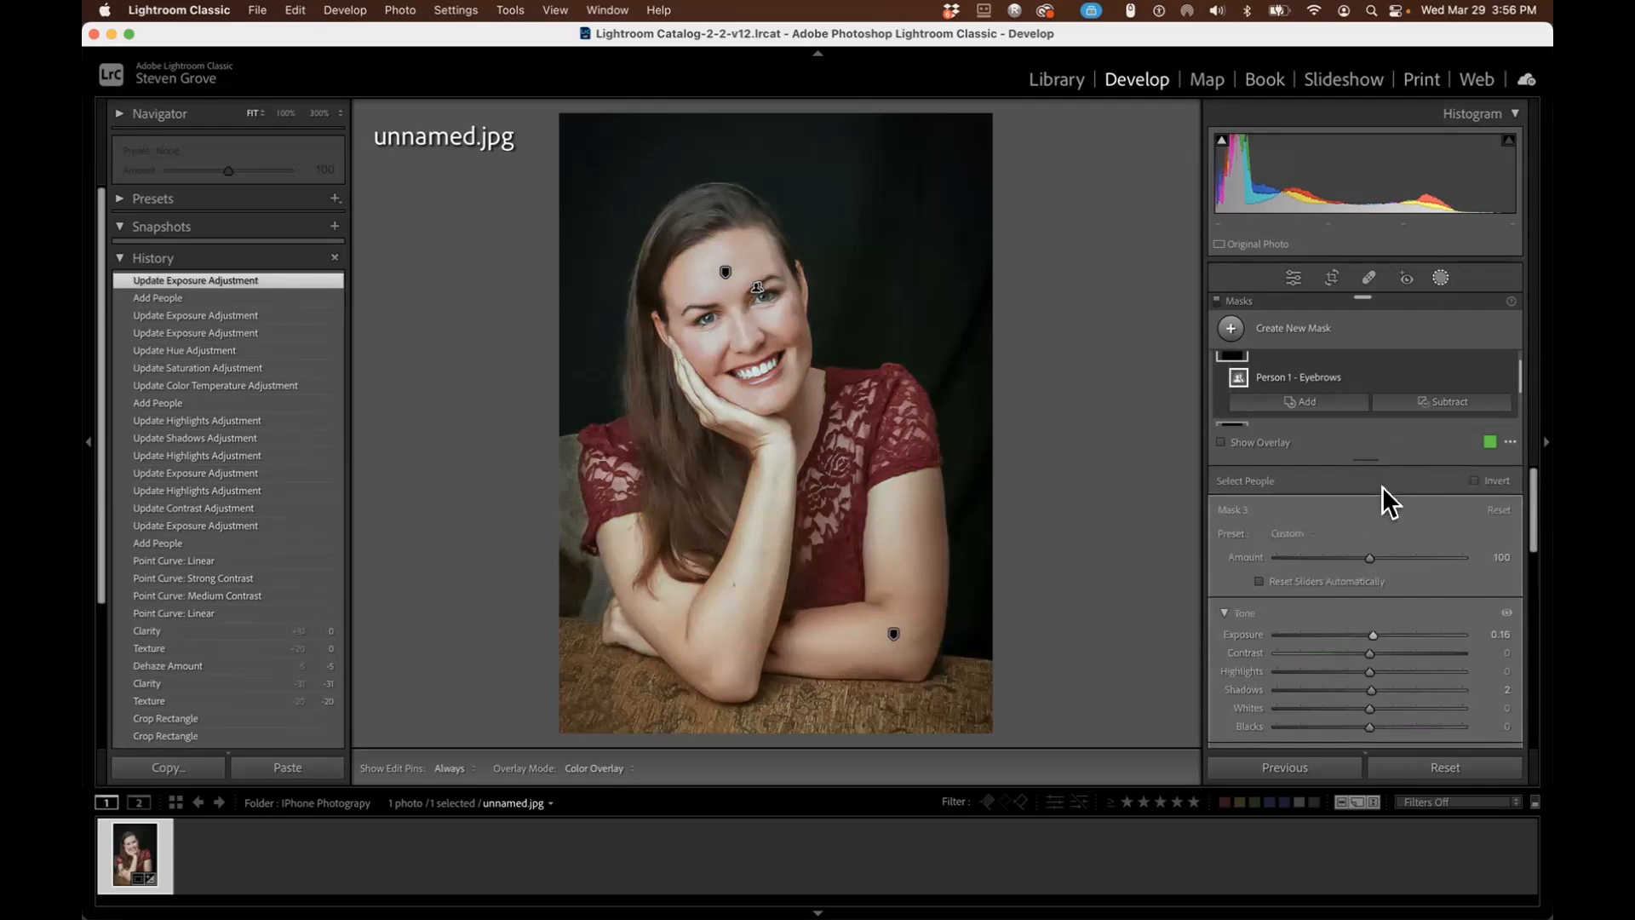
{"action": "mouse_move", "coordinate": [1239, 374]}
{"action": "left_click", "coordinate": [1231, 328]}
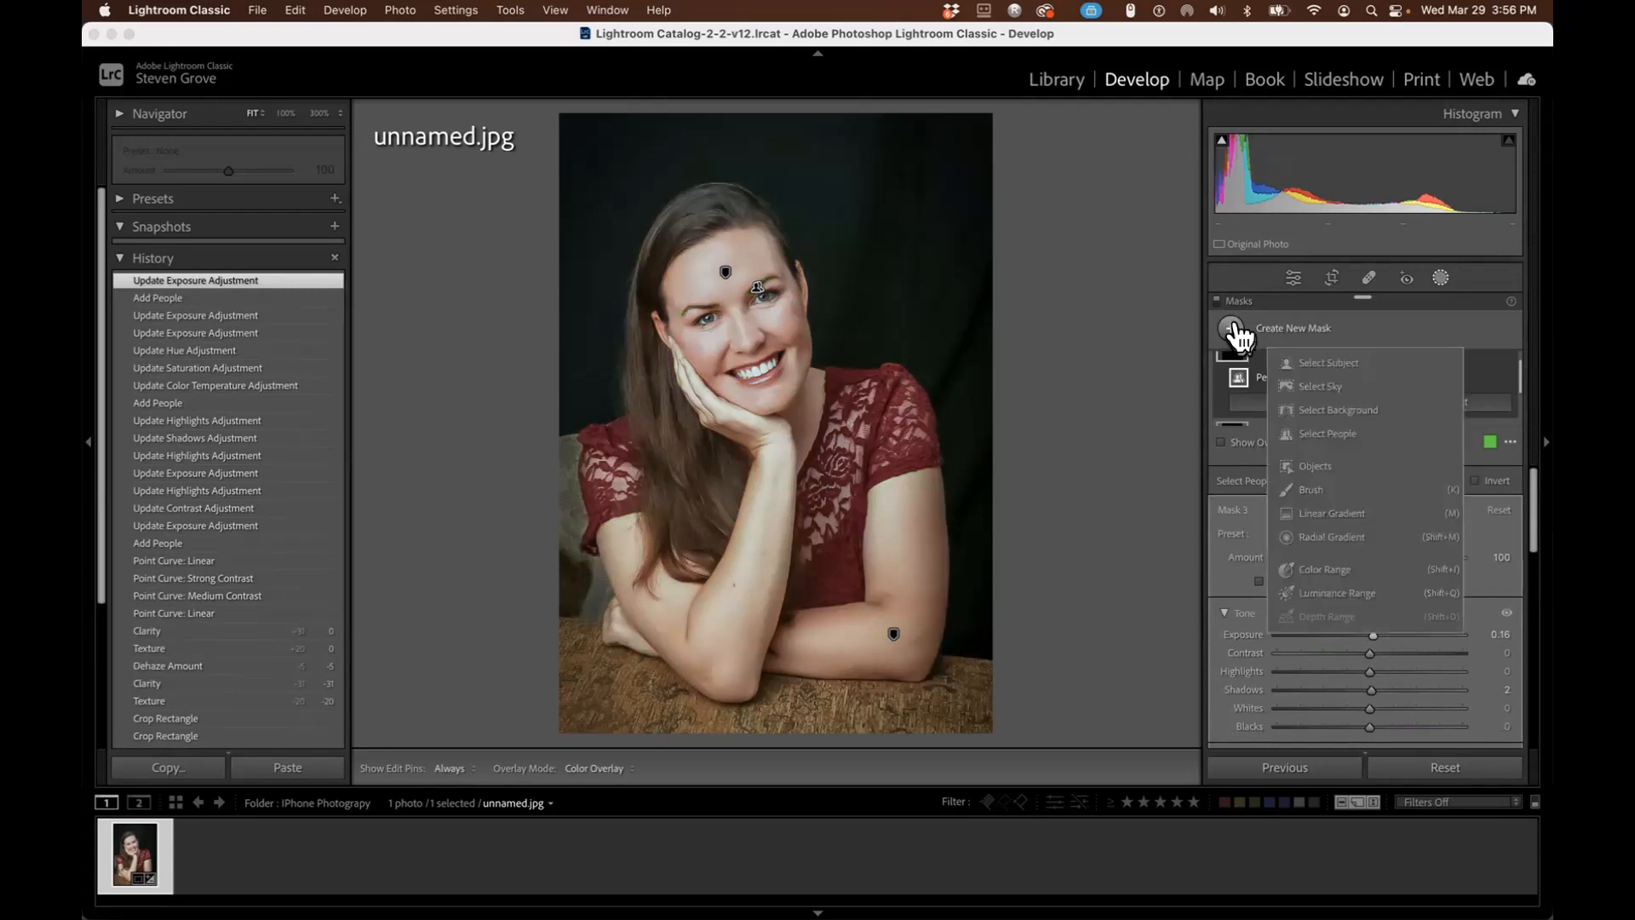
{"action": "left_click", "coordinate": [1325, 432]}
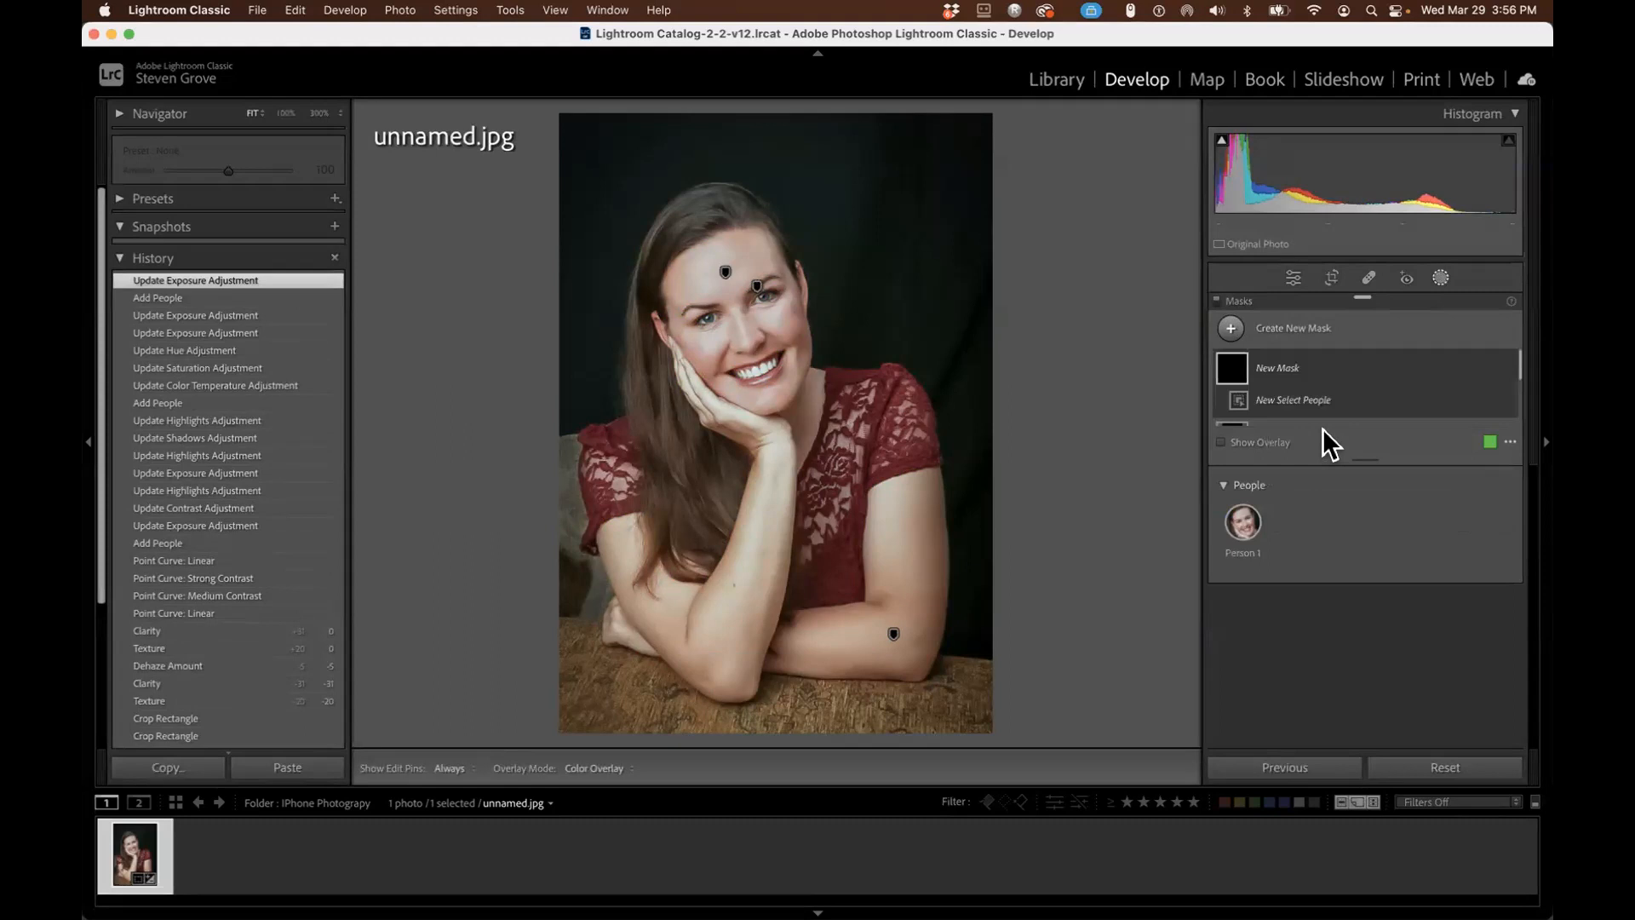
{"action": "left_click", "coordinate": [1244, 522]}
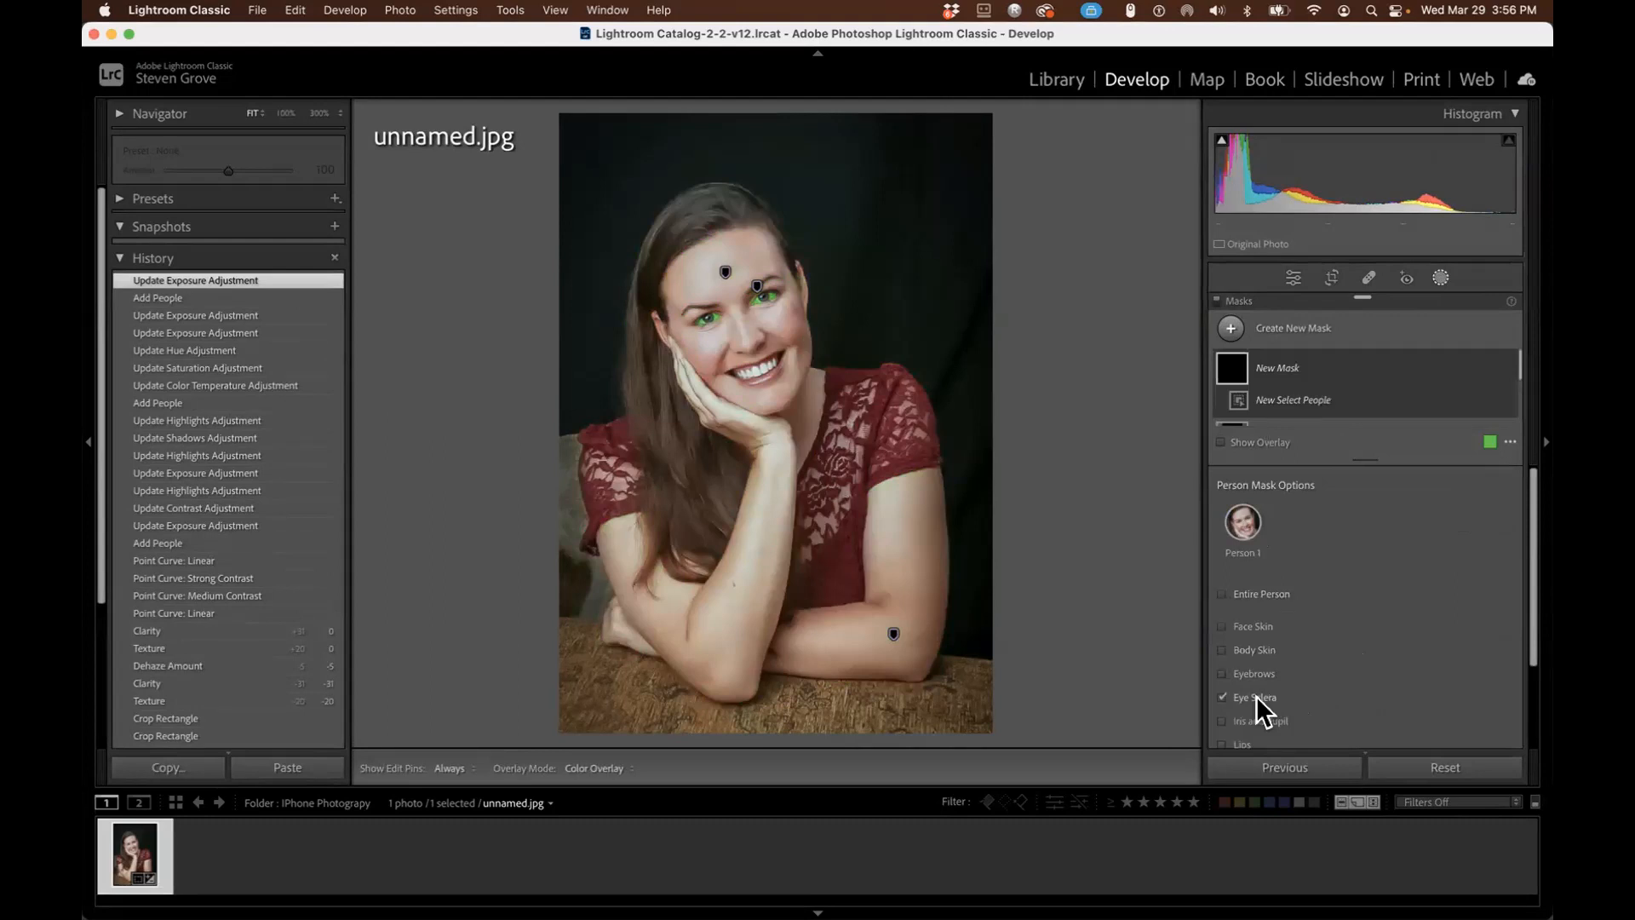
{"action": "left_click_drag", "start_coordinate": [1531, 641], "coordinate": [1525, 728]}
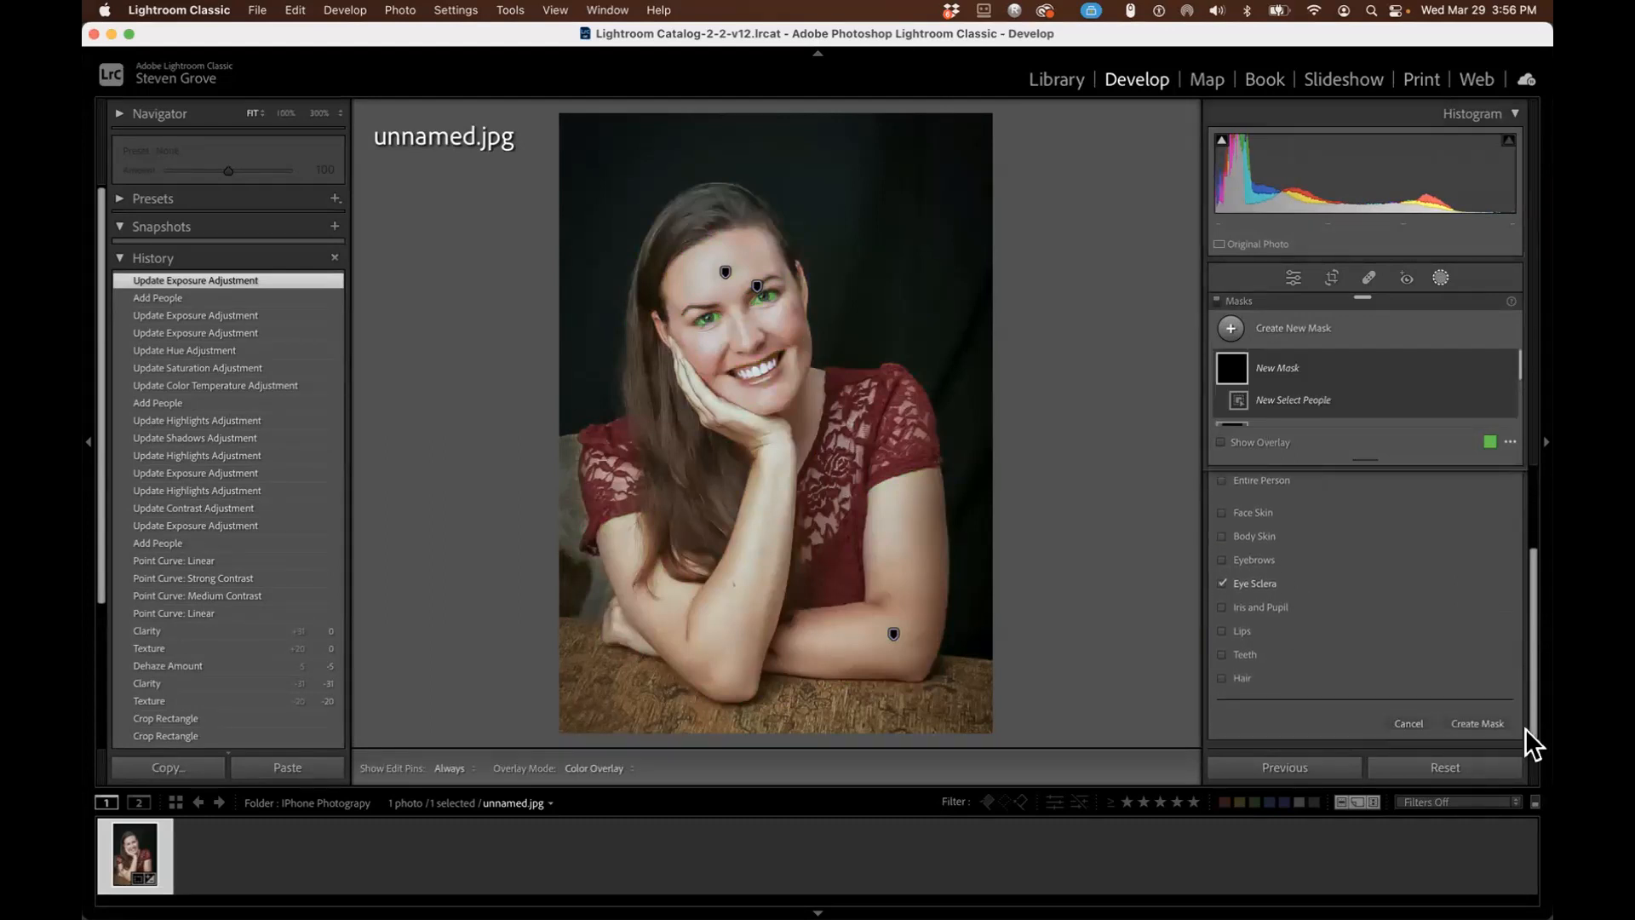
{"action": "left_click", "coordinate": [1480, 723]}
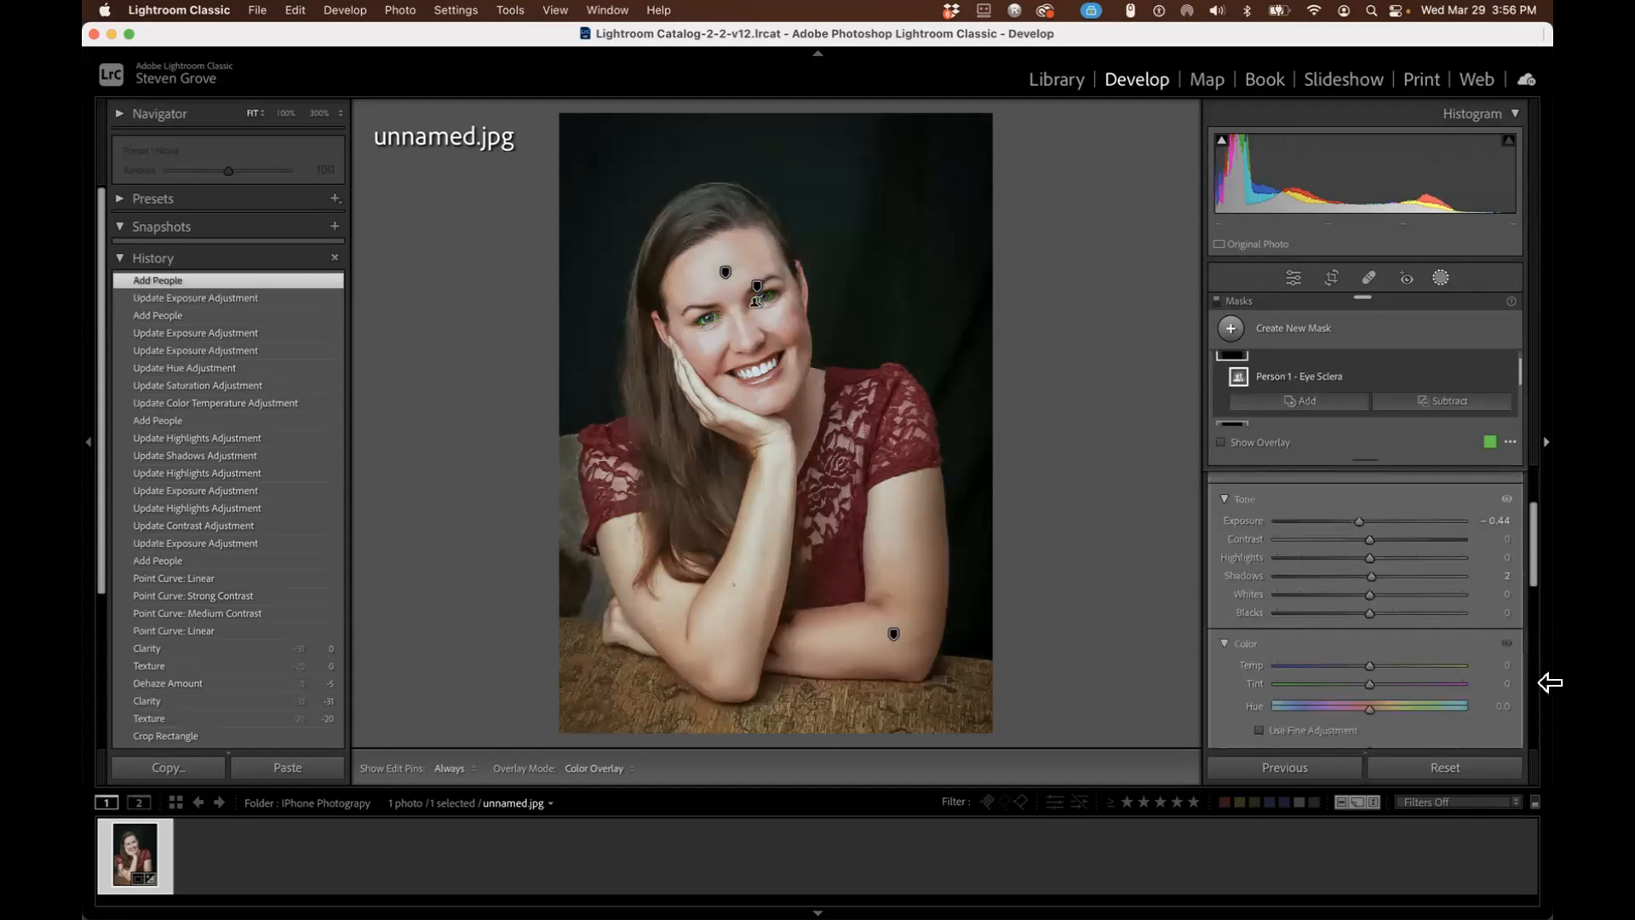
Try strongly brighter and darker Exposure on the Eye Sclera mask, and set it to 1.16.
{"action": "left_click_drag", "start_coordinate": [1353, 517], "coordinate": [1484, 520]}
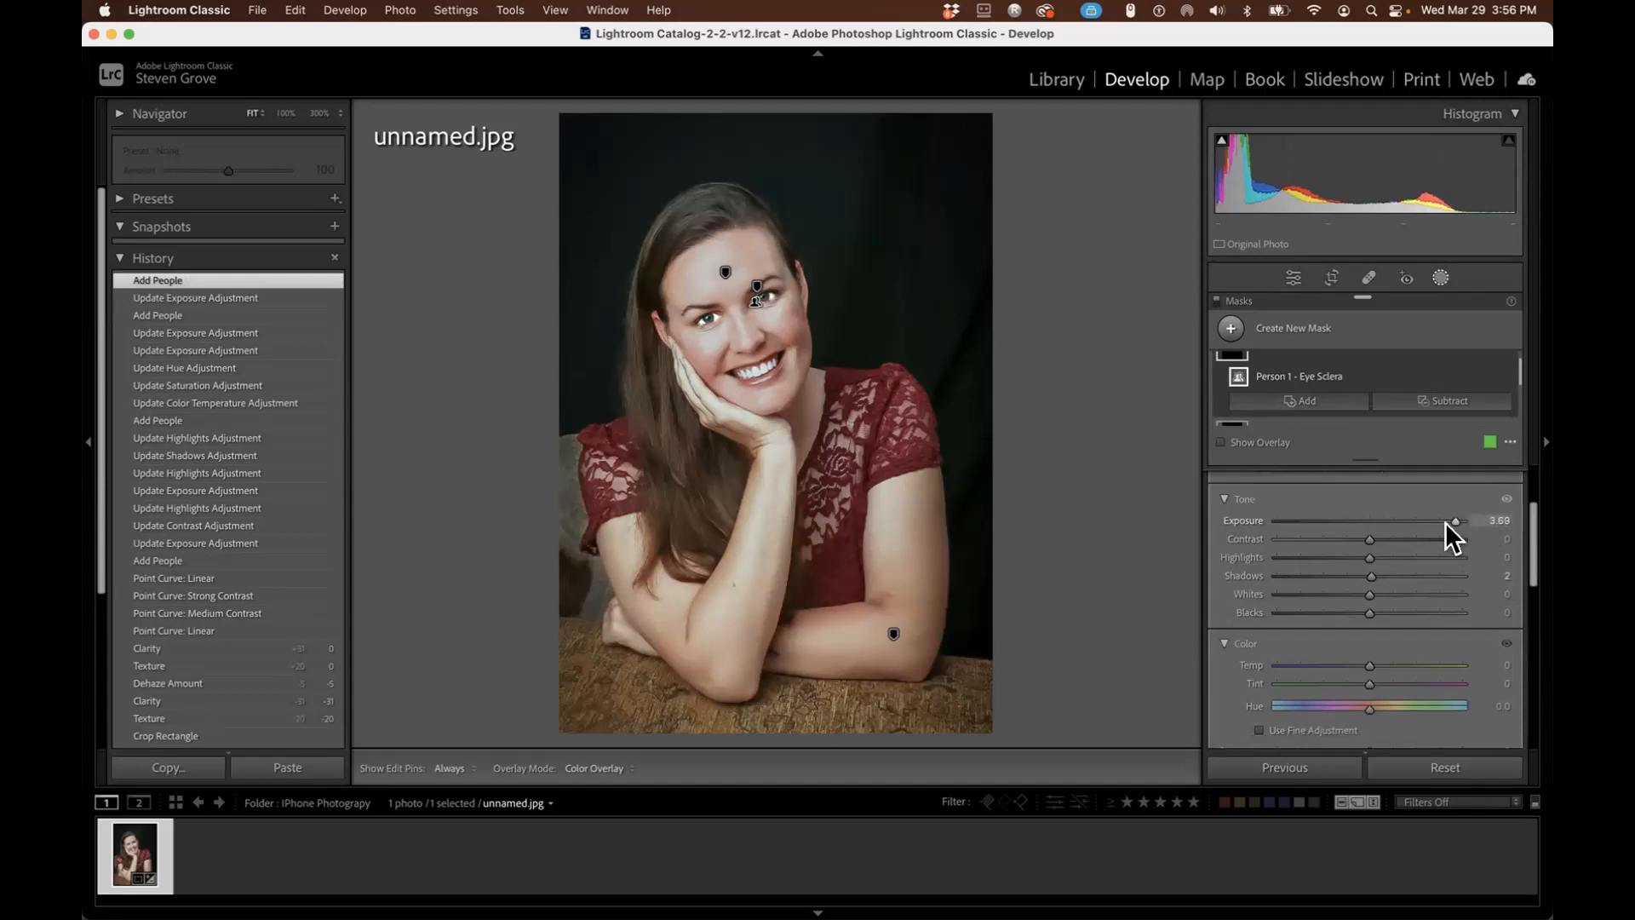
{"action": "left_click_drag", "start_coordinate": [1394, 522], "coordinate": [1233, 519]}
{"action": "mouse_move", "coordinate": [1402, 518]}
{"action": "left_mouse_down"}
{"action": "mouse_move", "coordinate": [1464, 520]}
{"action": "mouse_move", "coordinate": [1372, 523]}
{"action": "mouse_move", "coordinate": [1397, 521]}
{"action": "left_mouse_up"}
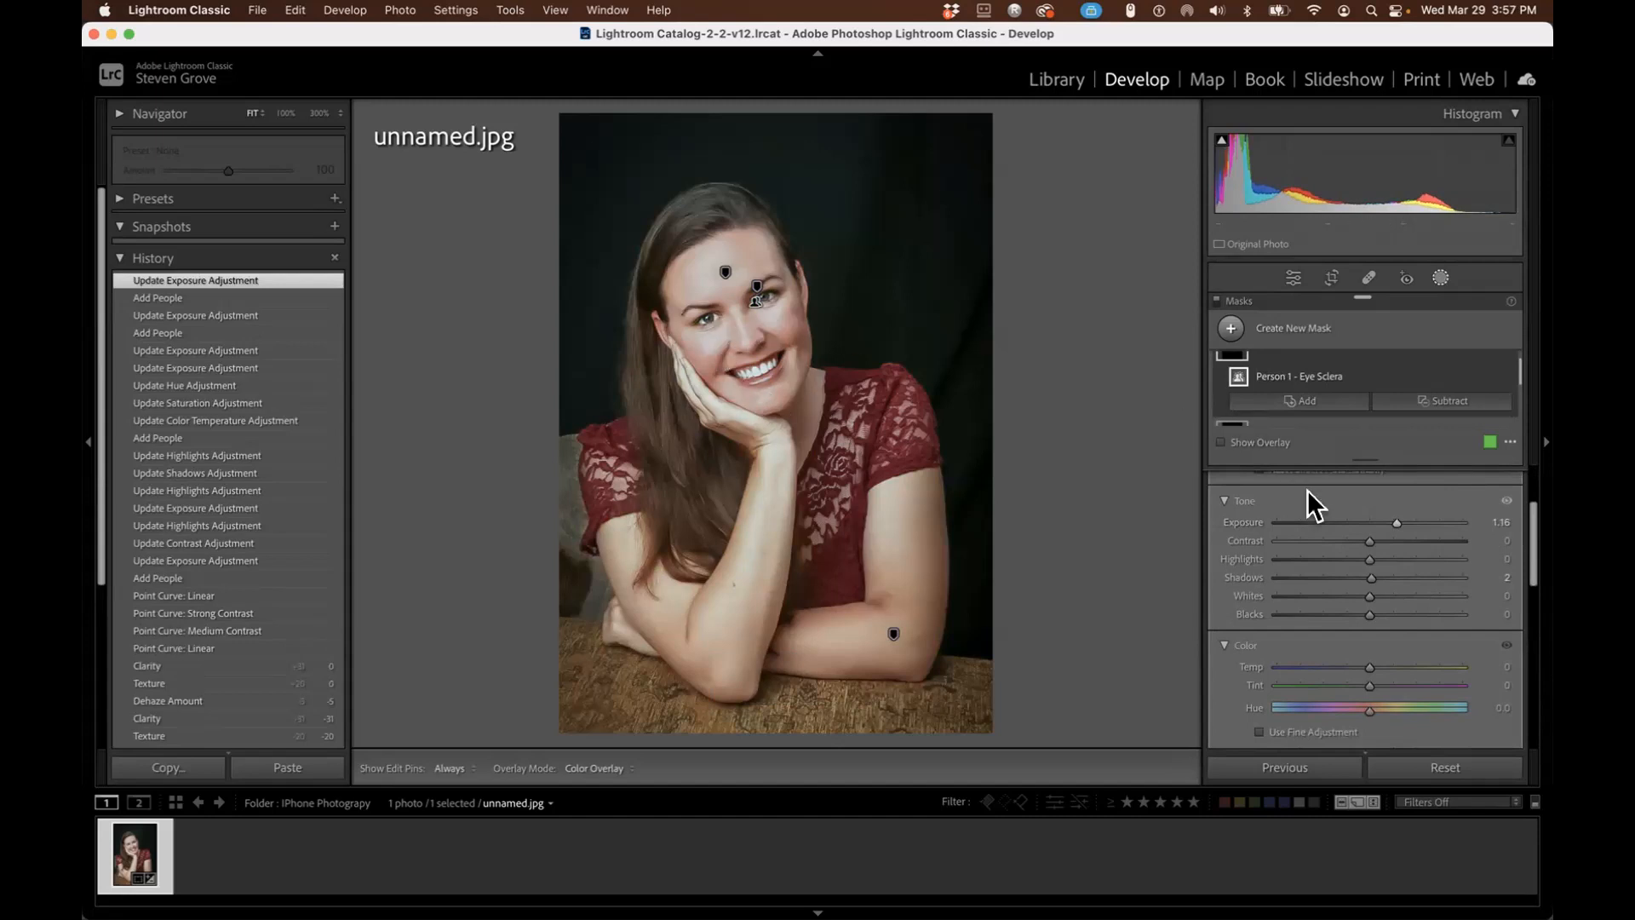
Create another people mask covering only Person 1's Iris and Pupil.
{"action": "scroll", "coordinate": [1402, 524], "scroll_direction": "up", "scroll_amount": 3}
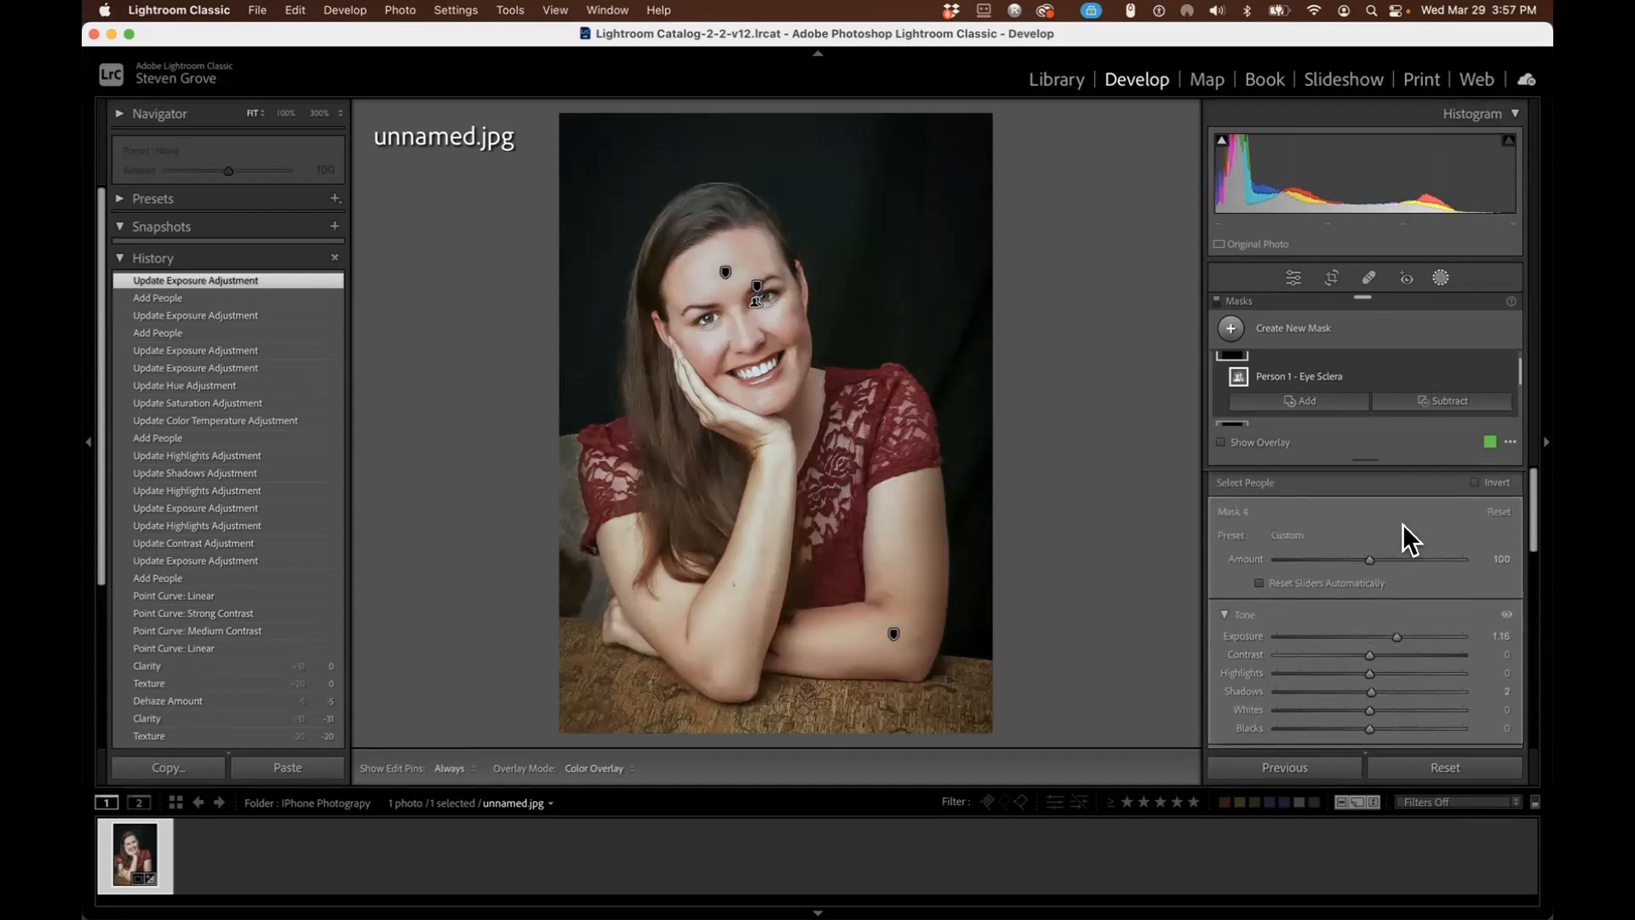
{"action": "left_click", "coordinate": [1228, 329]}
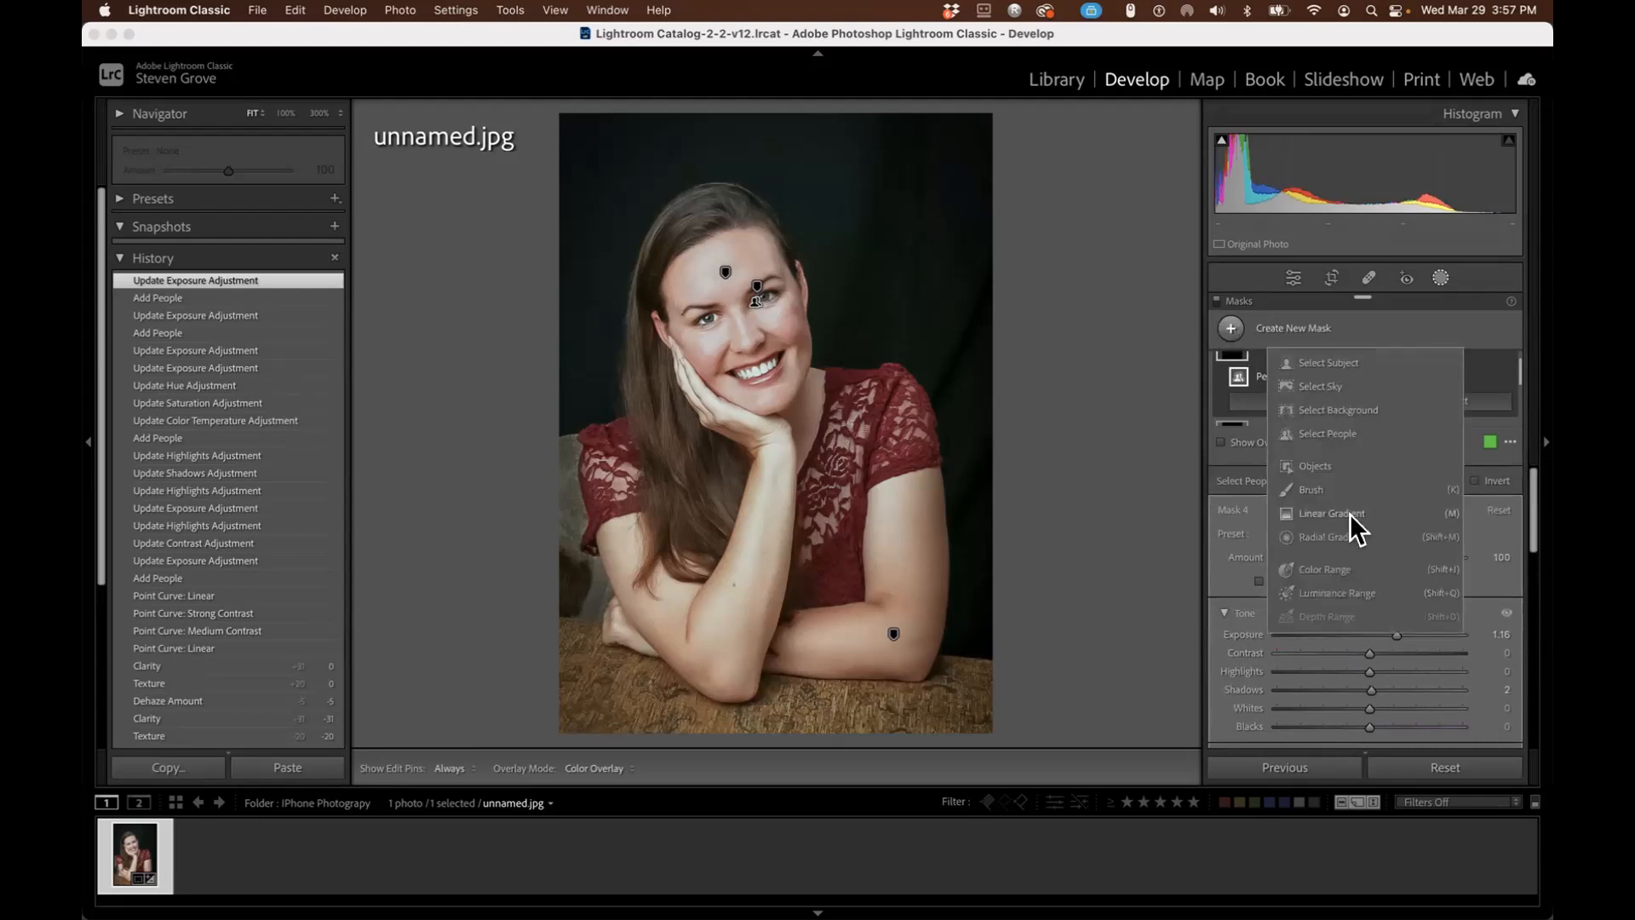
{"action": "left_click", "coordinate": [1317, 430]}
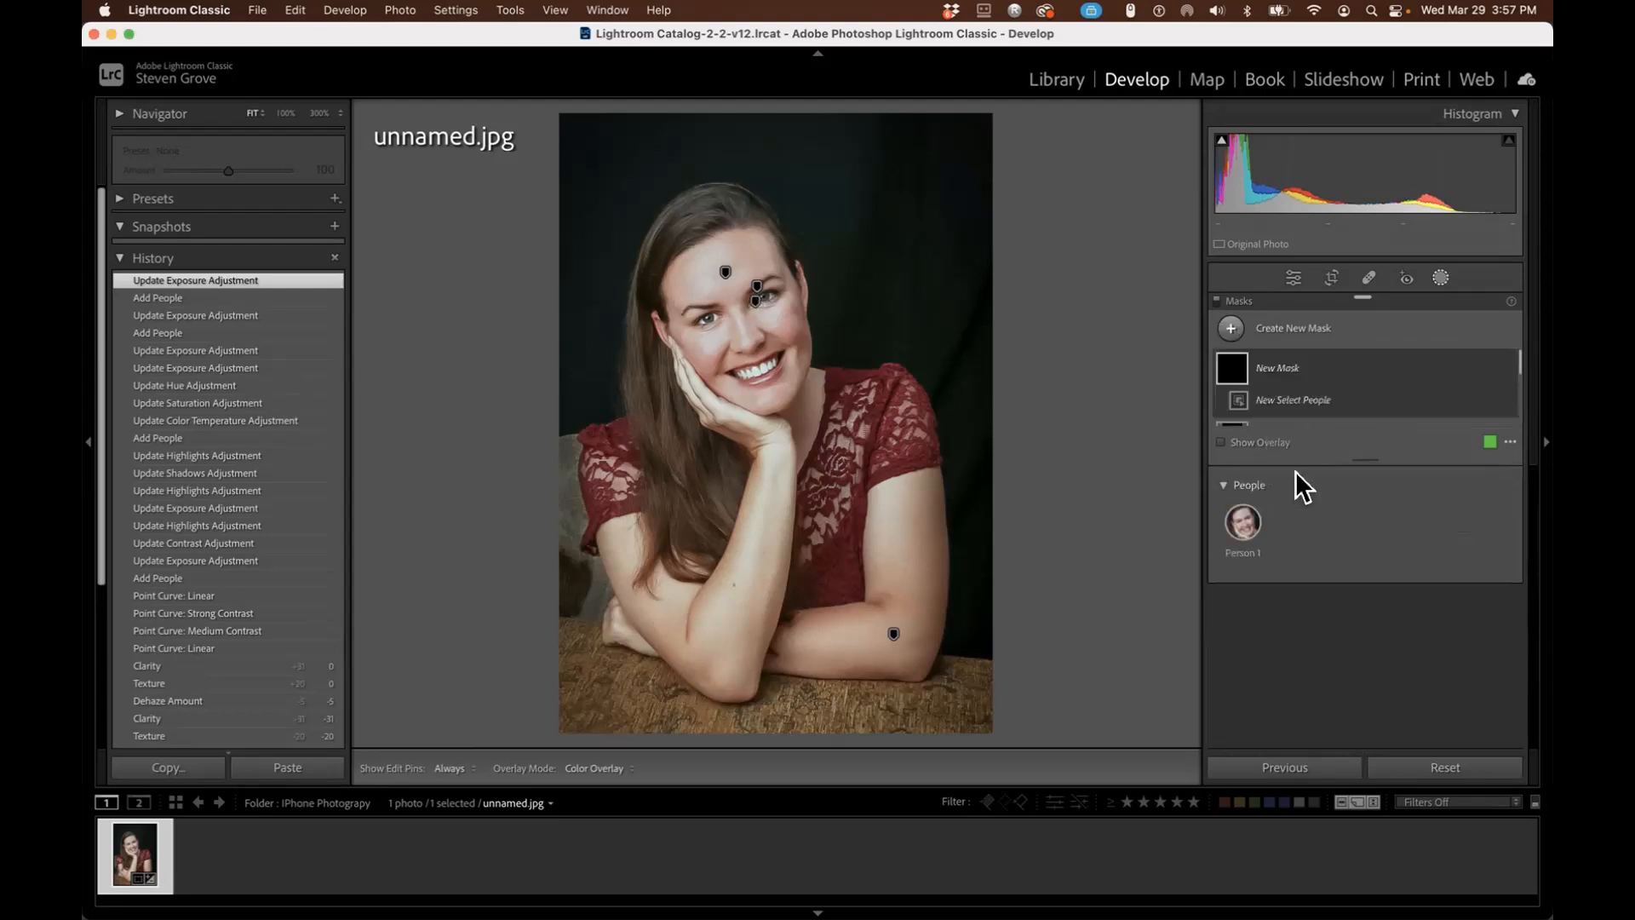
{"action": "left_click", "coordinate": [1242, 521]}
{"action": "scroll", "coordinate": [1368, 539], "scroll_direction": "down", "scroll_amount": 2}
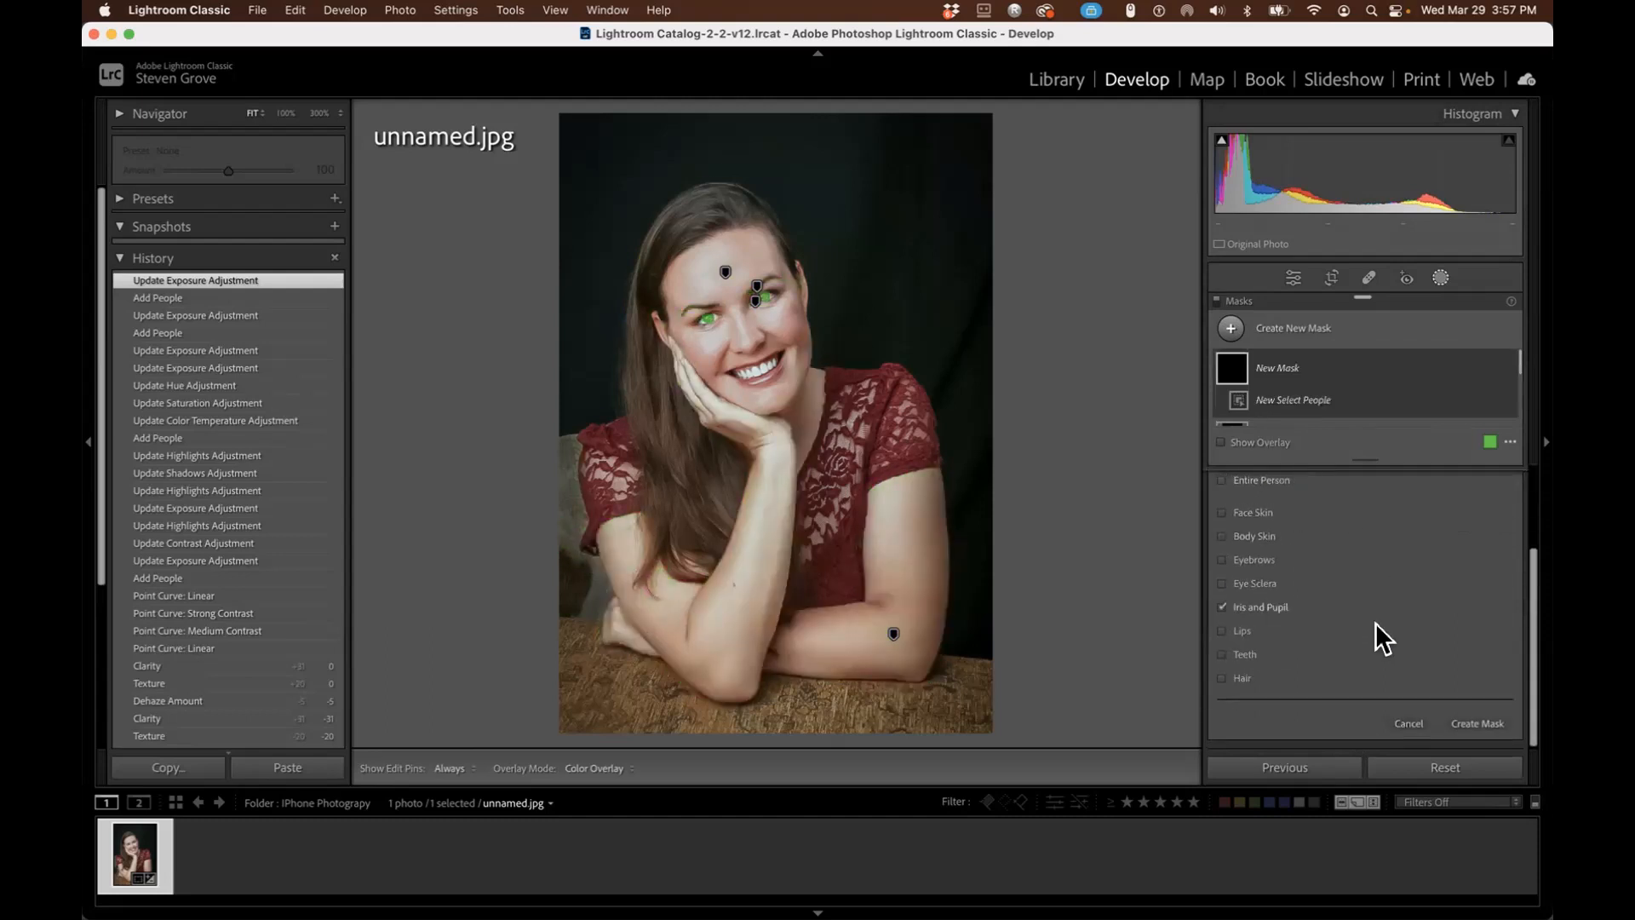
{"action": "left_click", "coordinate": [1479, 723]}
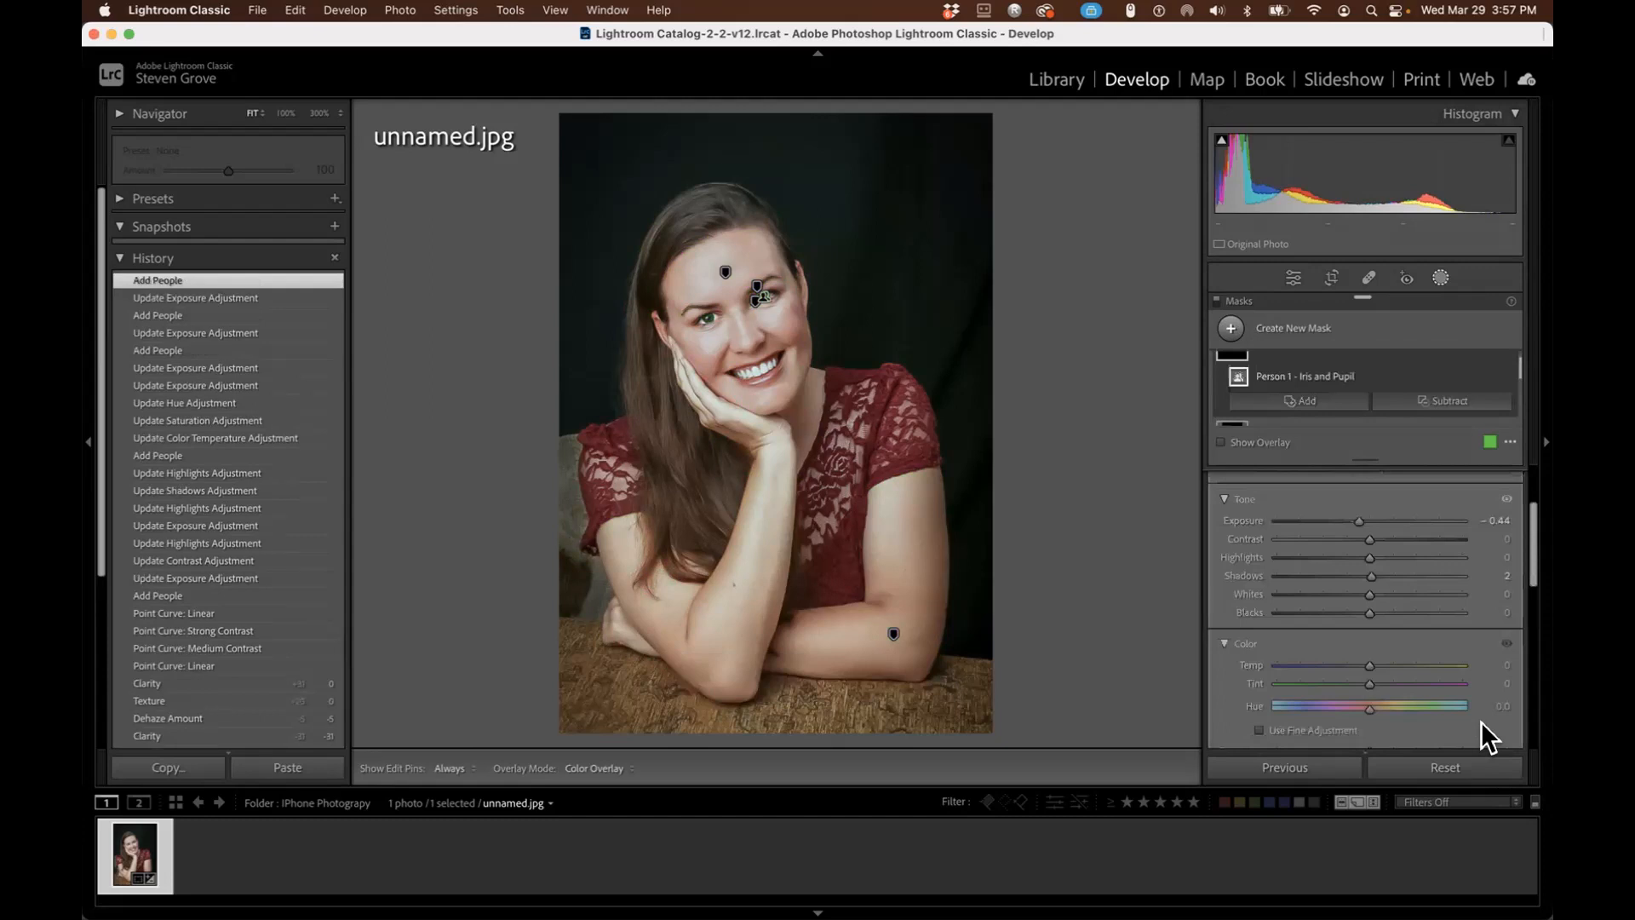
Set the Iris and Pupil mask's Exposure to -0.46 and Hue to 14.4.
{"action": "mouse_move", "coordinate": [1359, 521]}
{"action": "left_mouse_down"}
{"action": "mouse_move", "coordinate": [1428, 520]}
{"action": "mouse_move", "coordinate": [1259, 518]}
{"action": "mouse_move", "coordinate": [1373, 519]}
{"action": "mouse_move", "coordinate": [1357, 524]}
{"action": "left_mouse_up"}
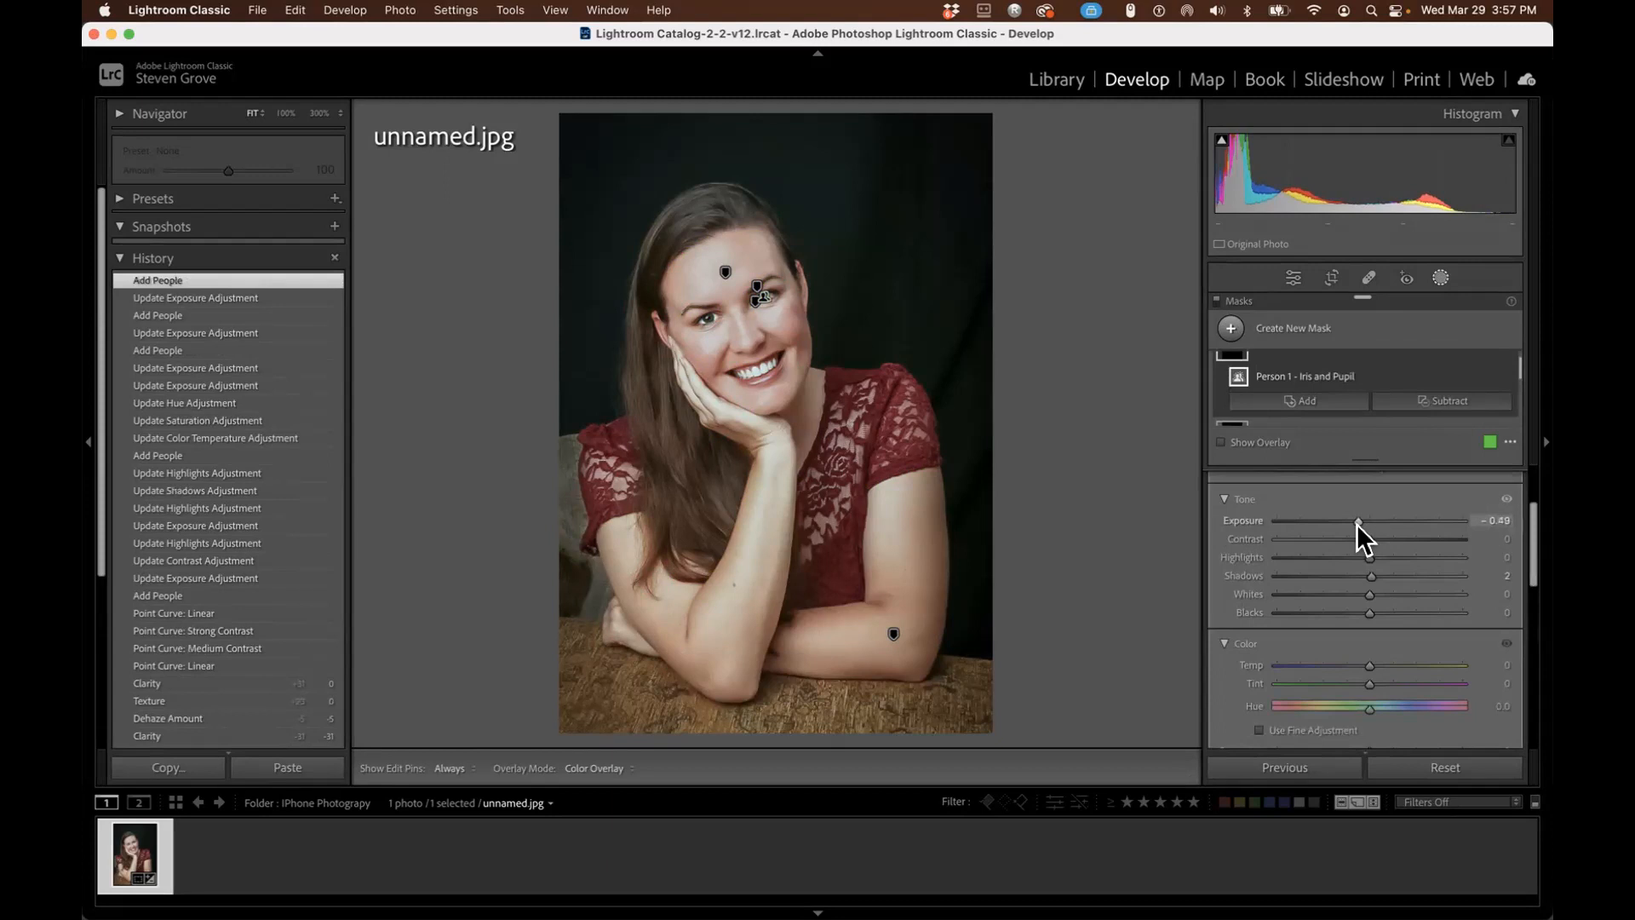
{"action": "left_click_drag", "start_coordinate": [1357, 523], "coordinate": [1358, 522]}
{"action": "mouse_move", "coordinate": [1368, 707]}
{"action": "left_mouse_down"}
{"action": "mouse_move", "coordinate": [1469, 708]}
{"action": "mouse_move", "coordinate": [1255, 703]}
{"action": "mouse_move", "coordinate": [1474, 707]}
{"action": "mouse_move", "coordinate": [1382, 712]}
{"action": "mouse_move", "coordinate": [1398, 707]}
{"action": "left_mouse_up"}
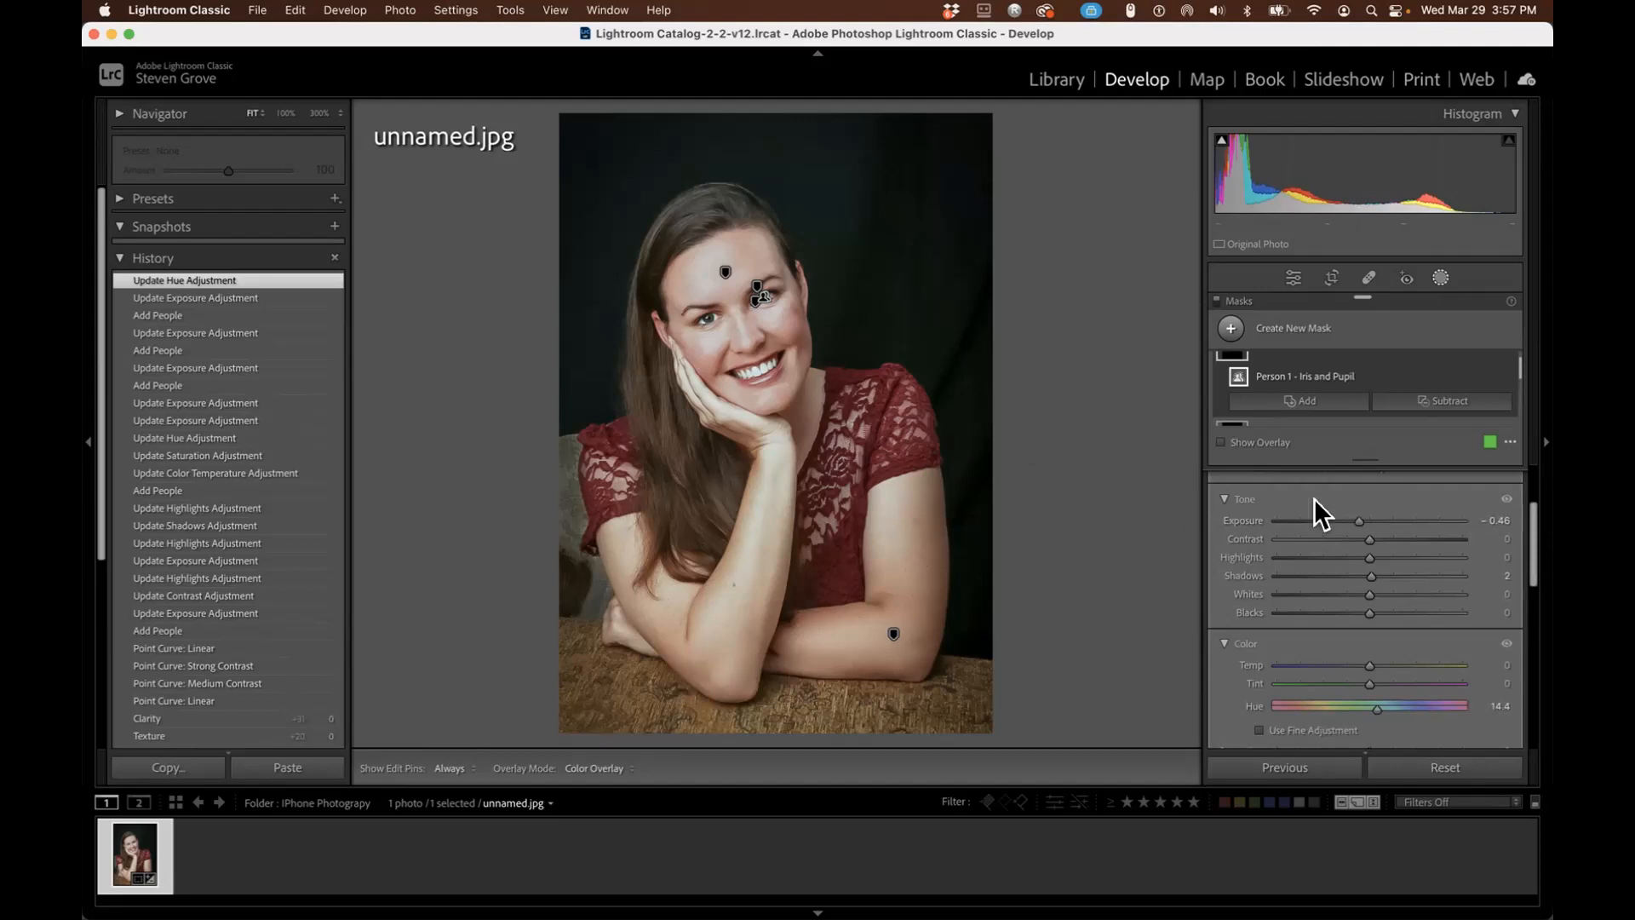
Create a new people mask covering only Person 1's Hair.
{"action": "left_click_drag", "start_coordinate": [1530, 554], "coordinate": [1537, 500]}
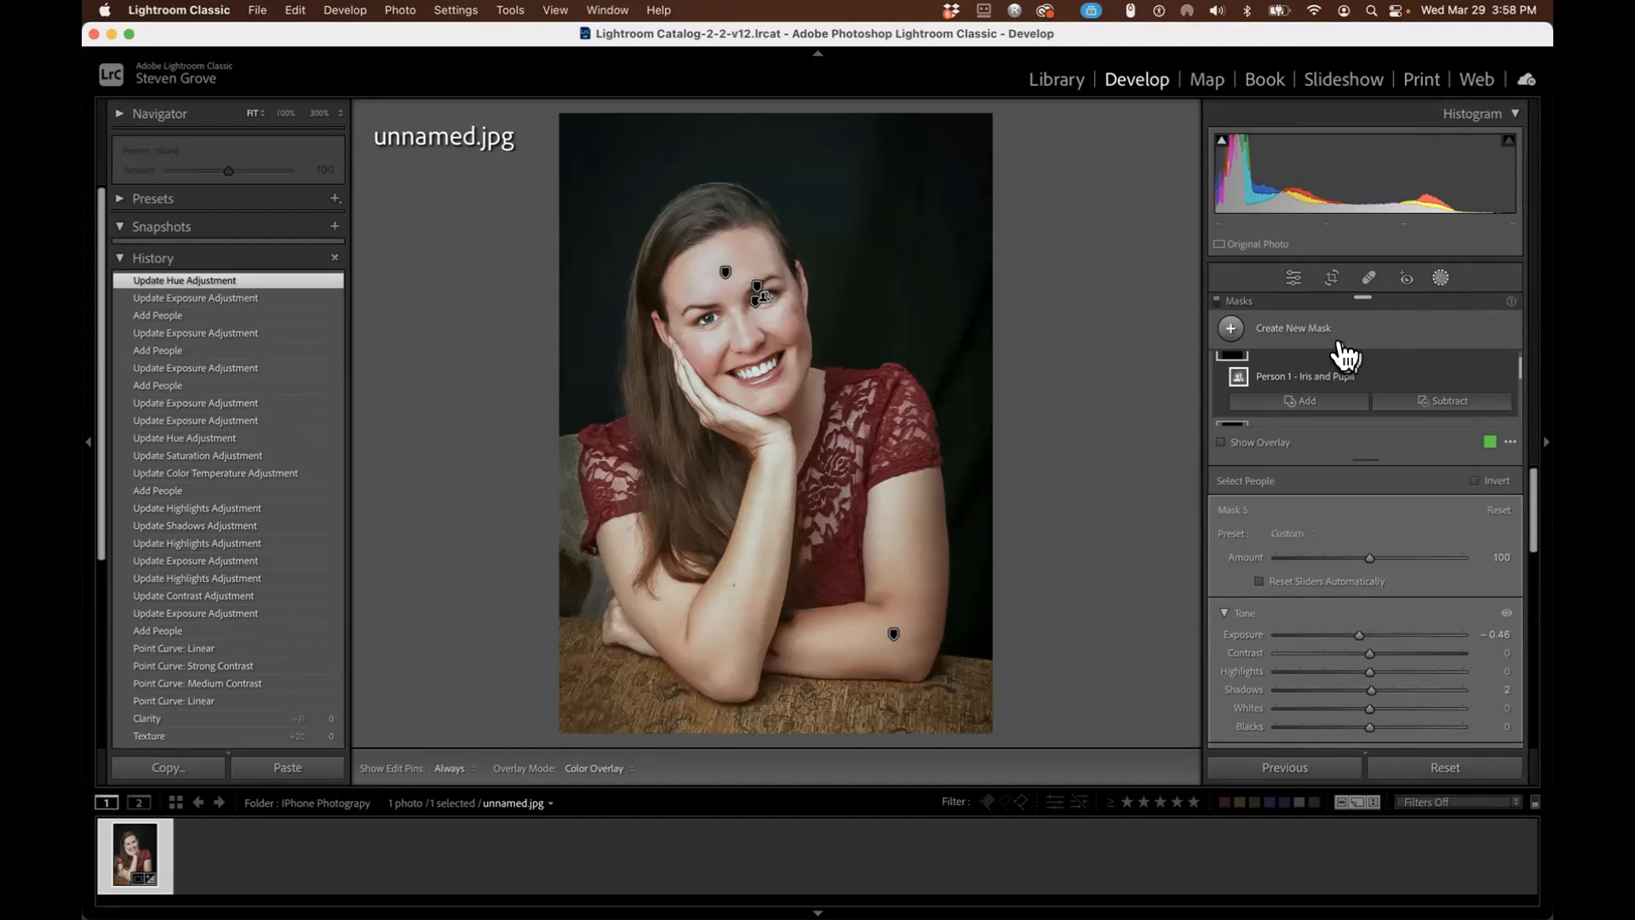
{"action": "left_click", "coordinate": [1232, 328]}
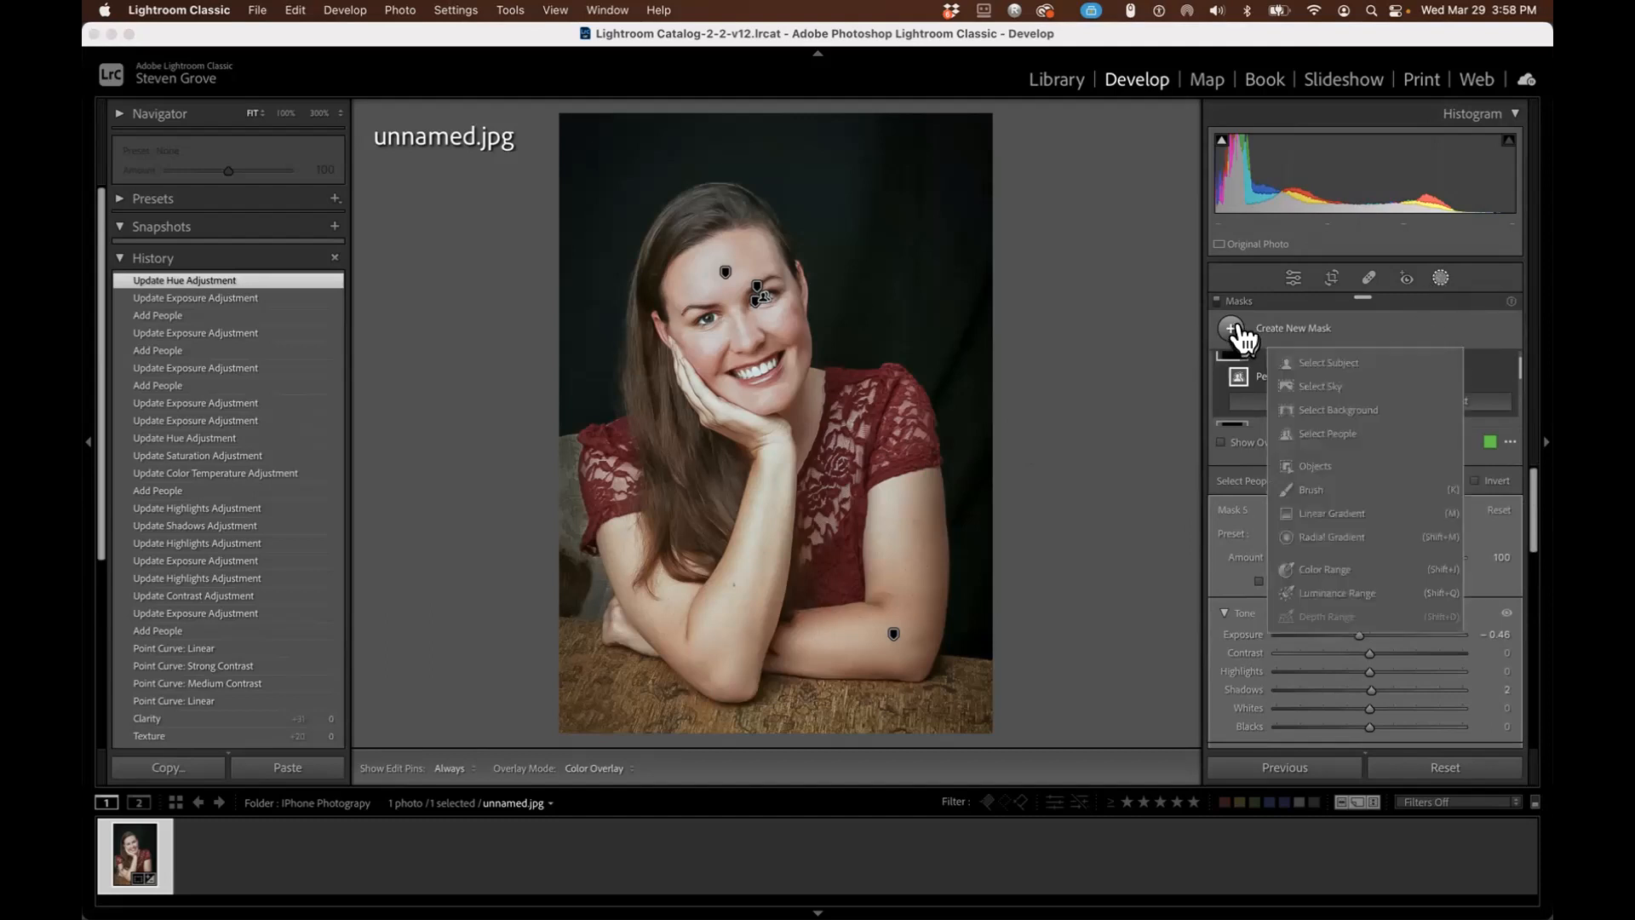
{"action": "left_click", "coordinate": [1316, 434]}
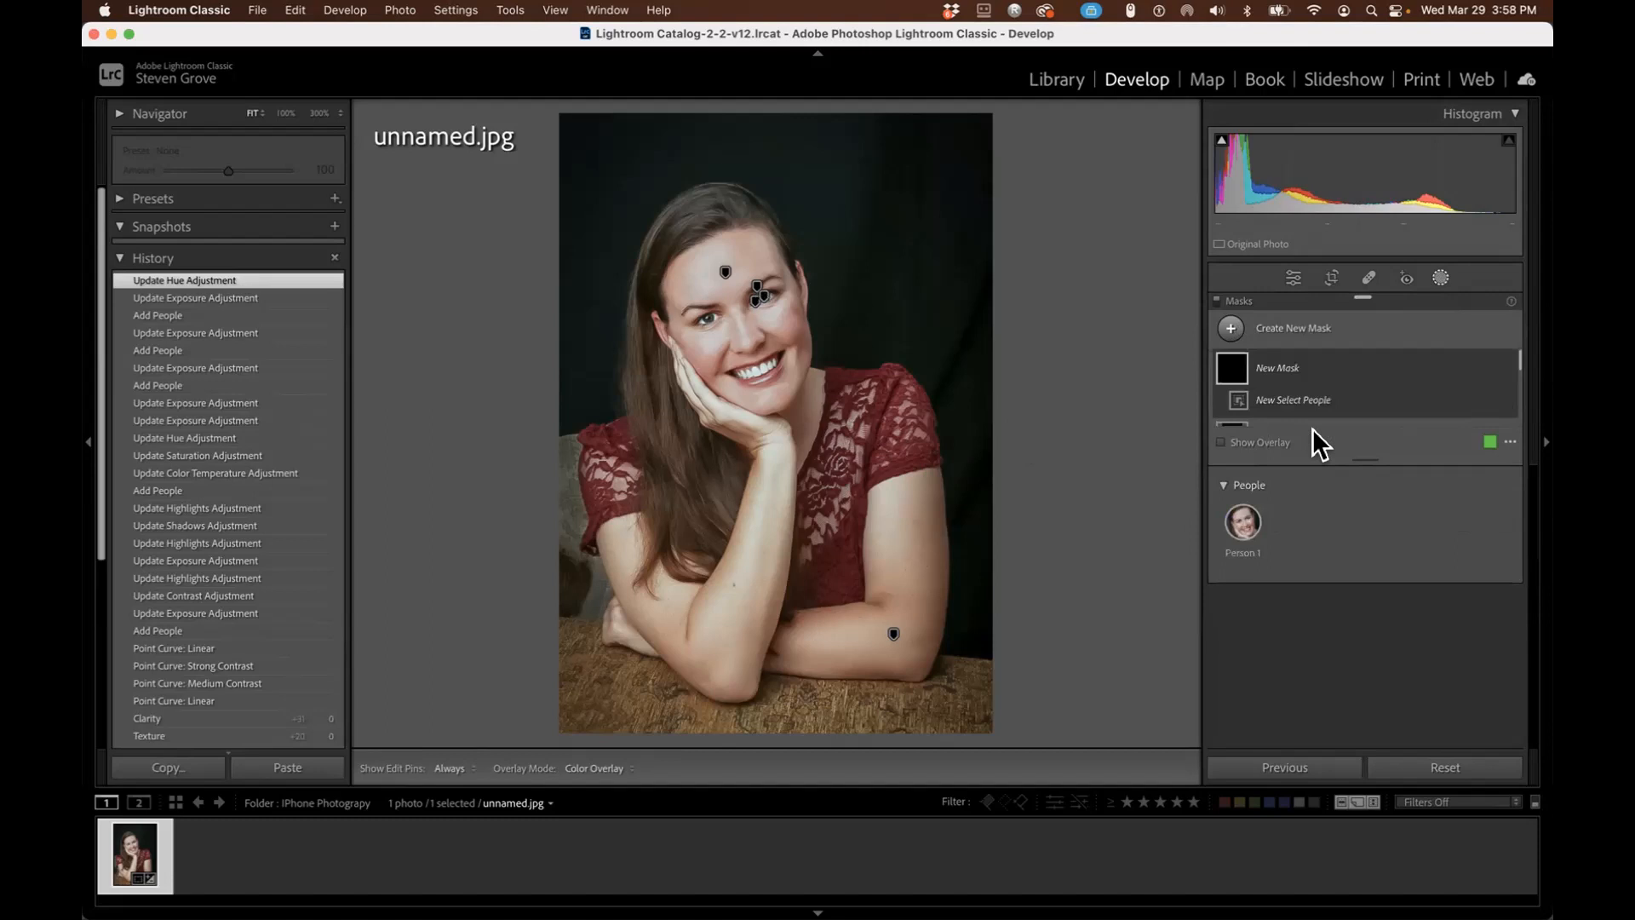
{"action": "left_click", "coordinate": [1245, 516]}
{"action": "scroll", "coordinate": [1372, 569], "scroll_direction": "down", "scroll_amount": 3}
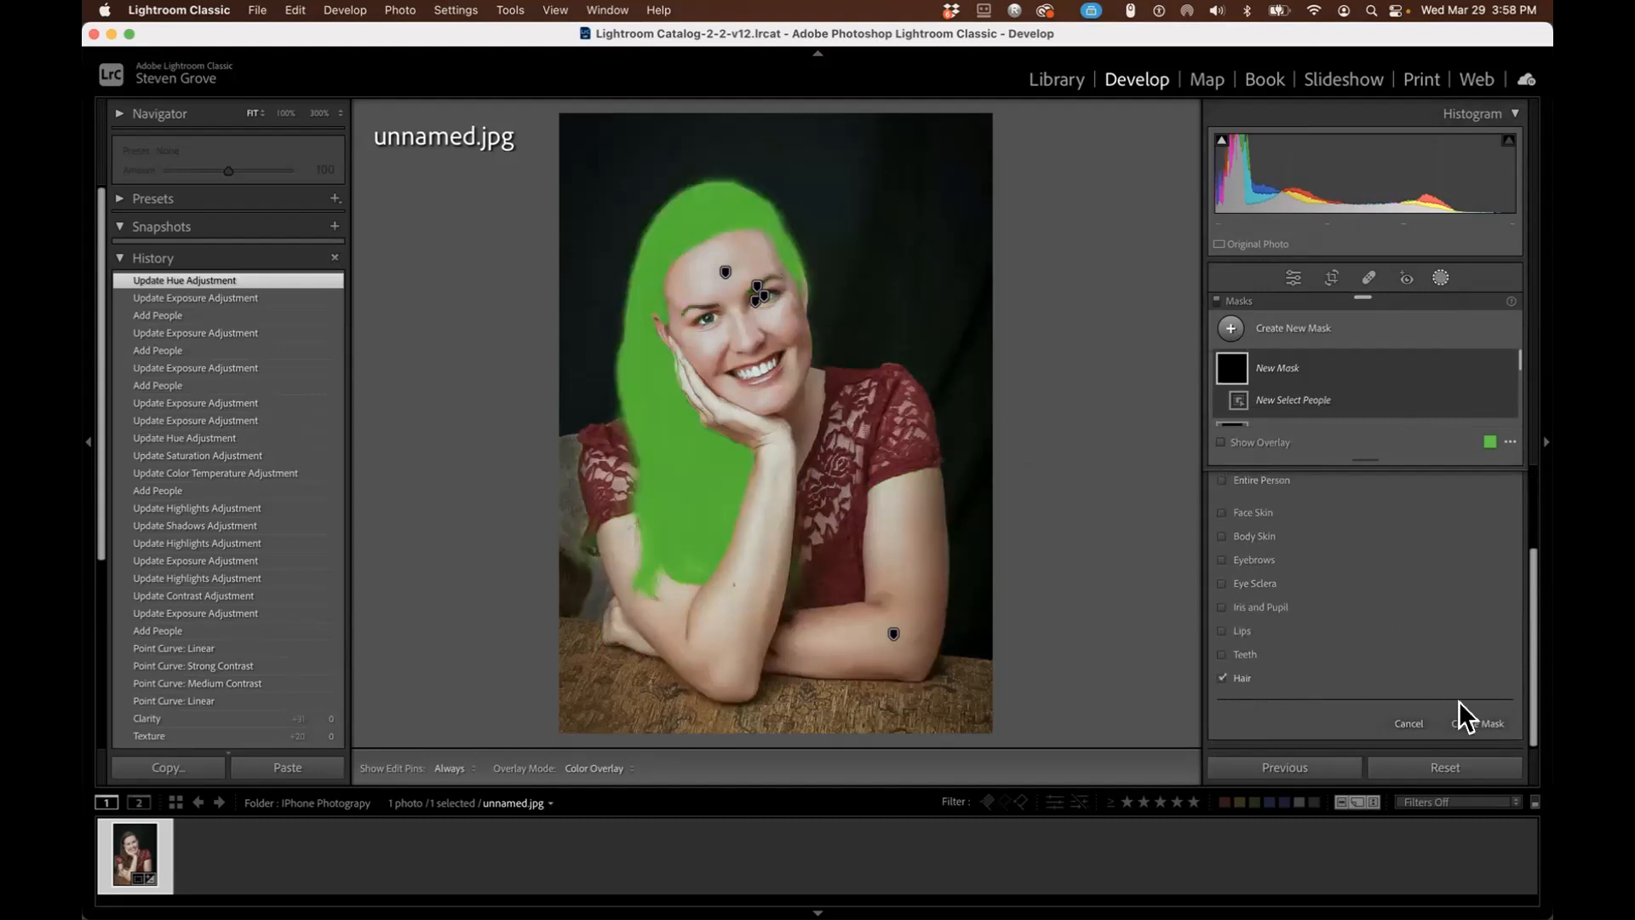
{"action": "left_click", "coordinate": [1479, 722]}
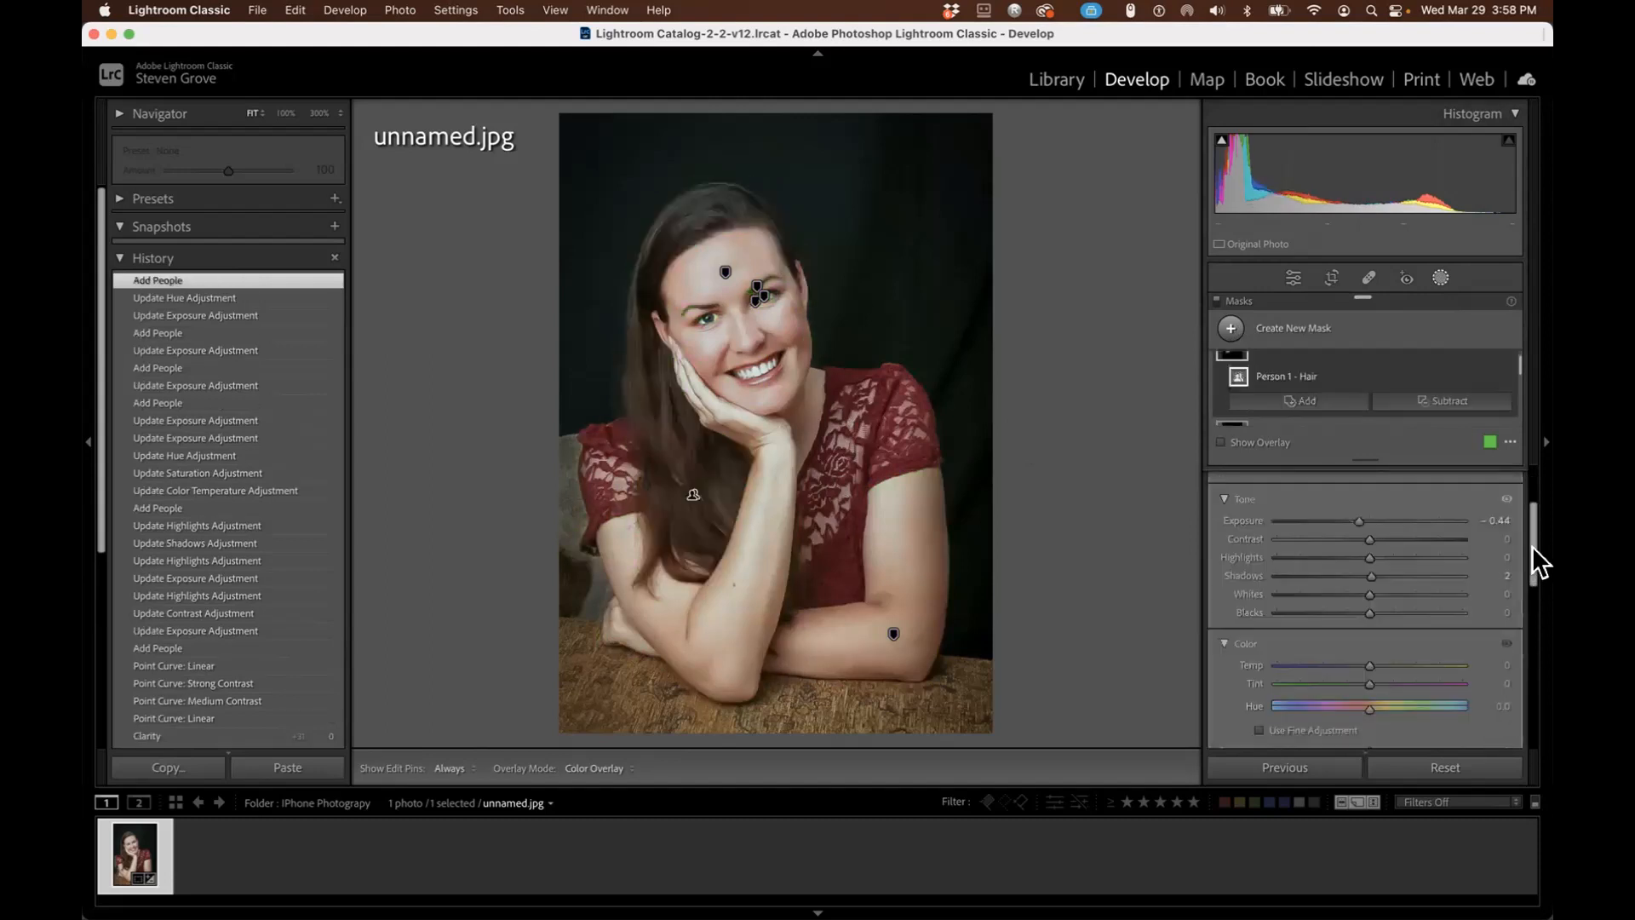
Set the Hair mask's Exposure to -0.33, Shadows to 15, Whites to 11 and Blacks to -6.
{"action": "left_click_drag", "start_coordinate": [1357, 520], "coordinate": [1433, 519]}
{"action": "left_click_drag", "start_coordinate": [1306, 519], "coordinate": [1363, 523]}
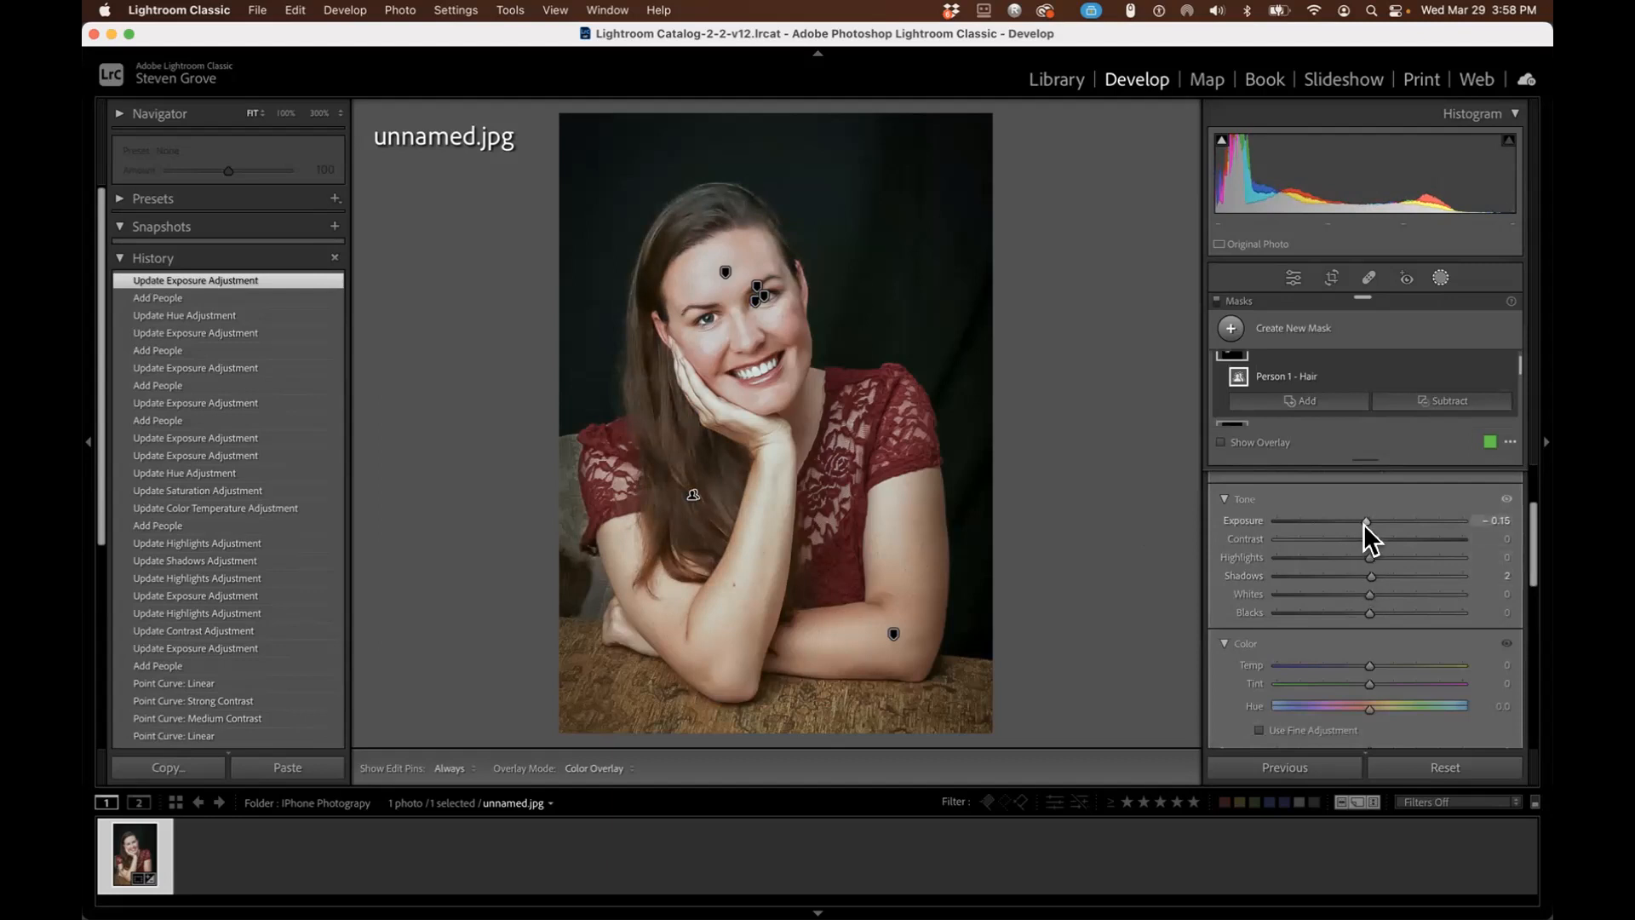
{"action": "left_click_drag", "start_coordinate": [1361, 524], "coordinate": [1361, 523]}
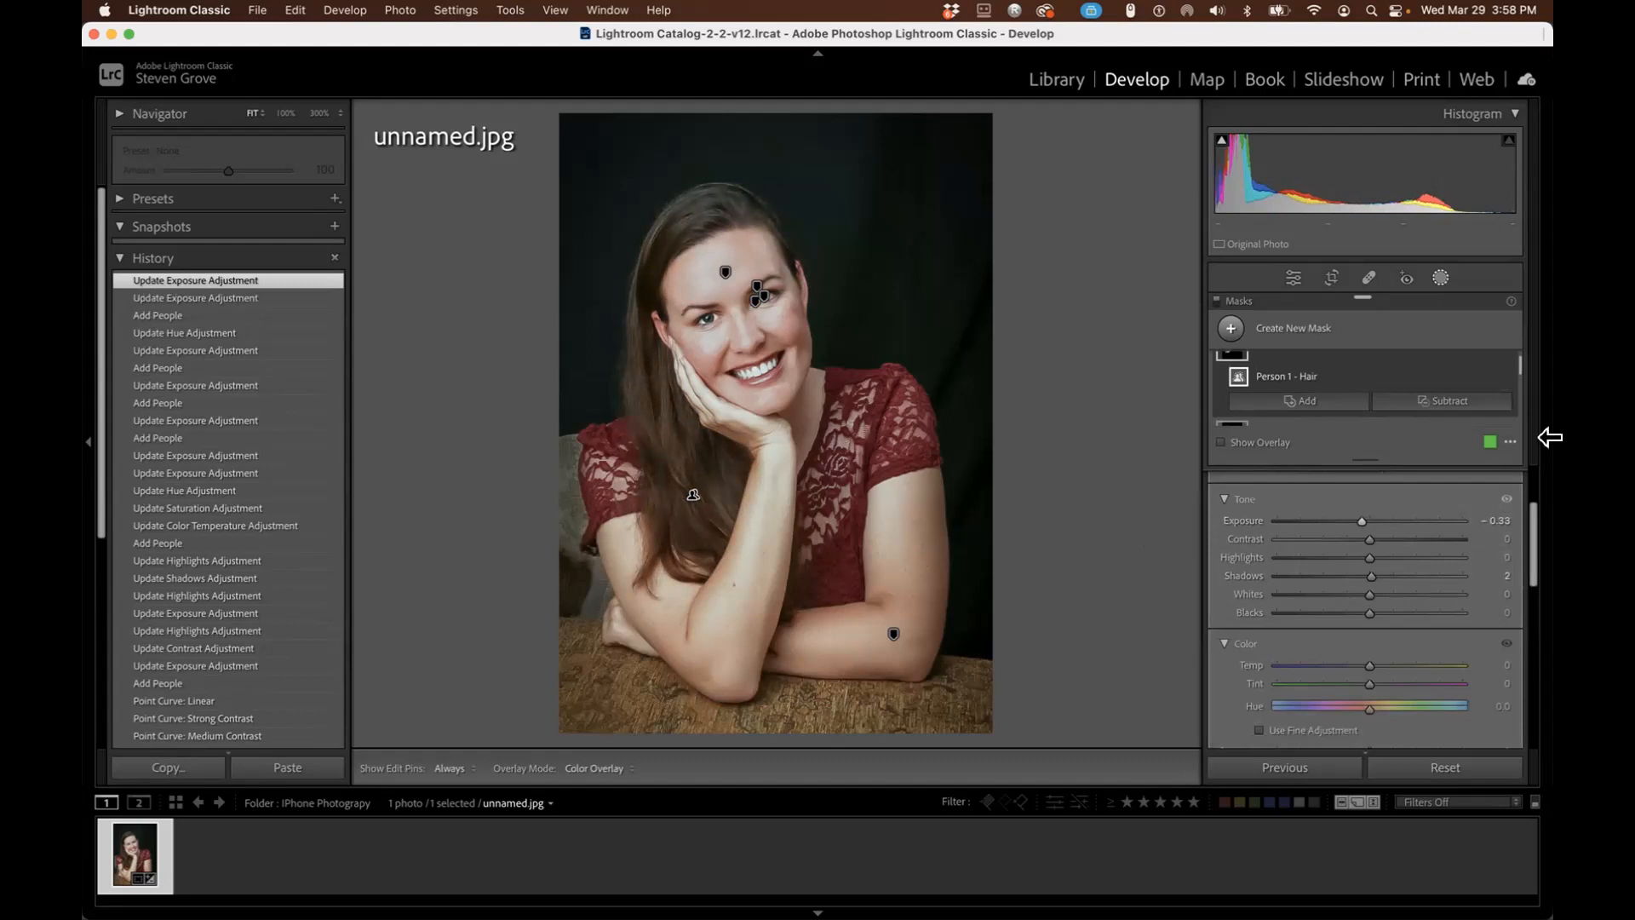
{"action": "left_click_drag", "start_coordinate": [1367, 576], "coordinate": [1147, 569]}
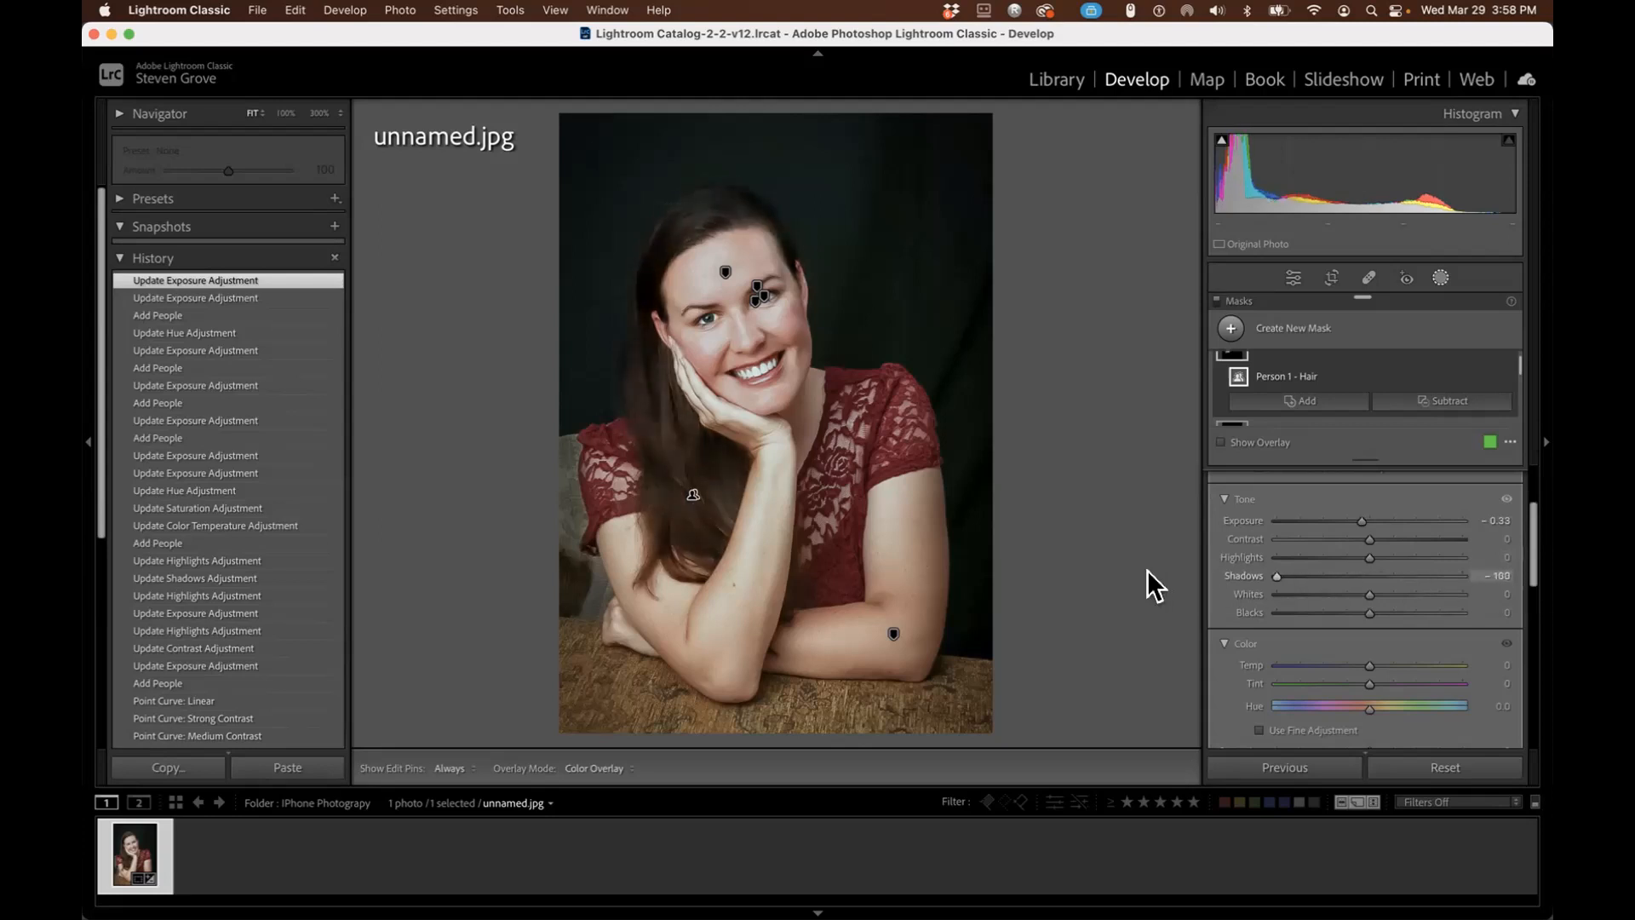
{"action": "left_click_drag", "start_coordinate": [1296, 576], "coordinate": [1361, 607]}
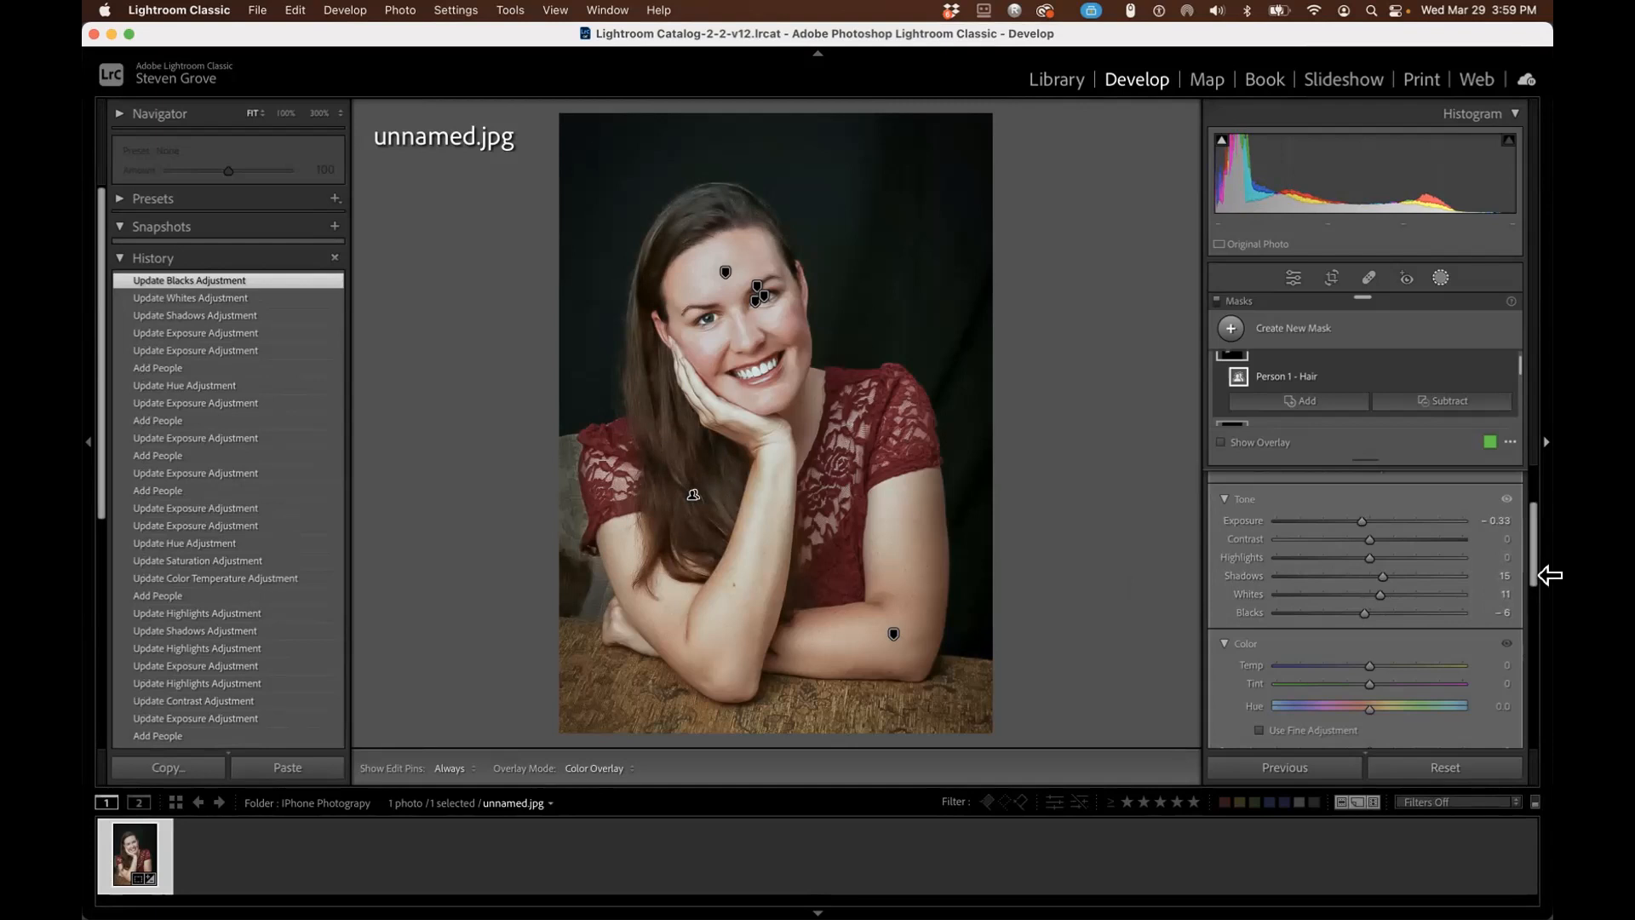
Create a new mask with Select Background and turn on its overlay.
{"action": "left_click", "coordinate": [1230, 328]}
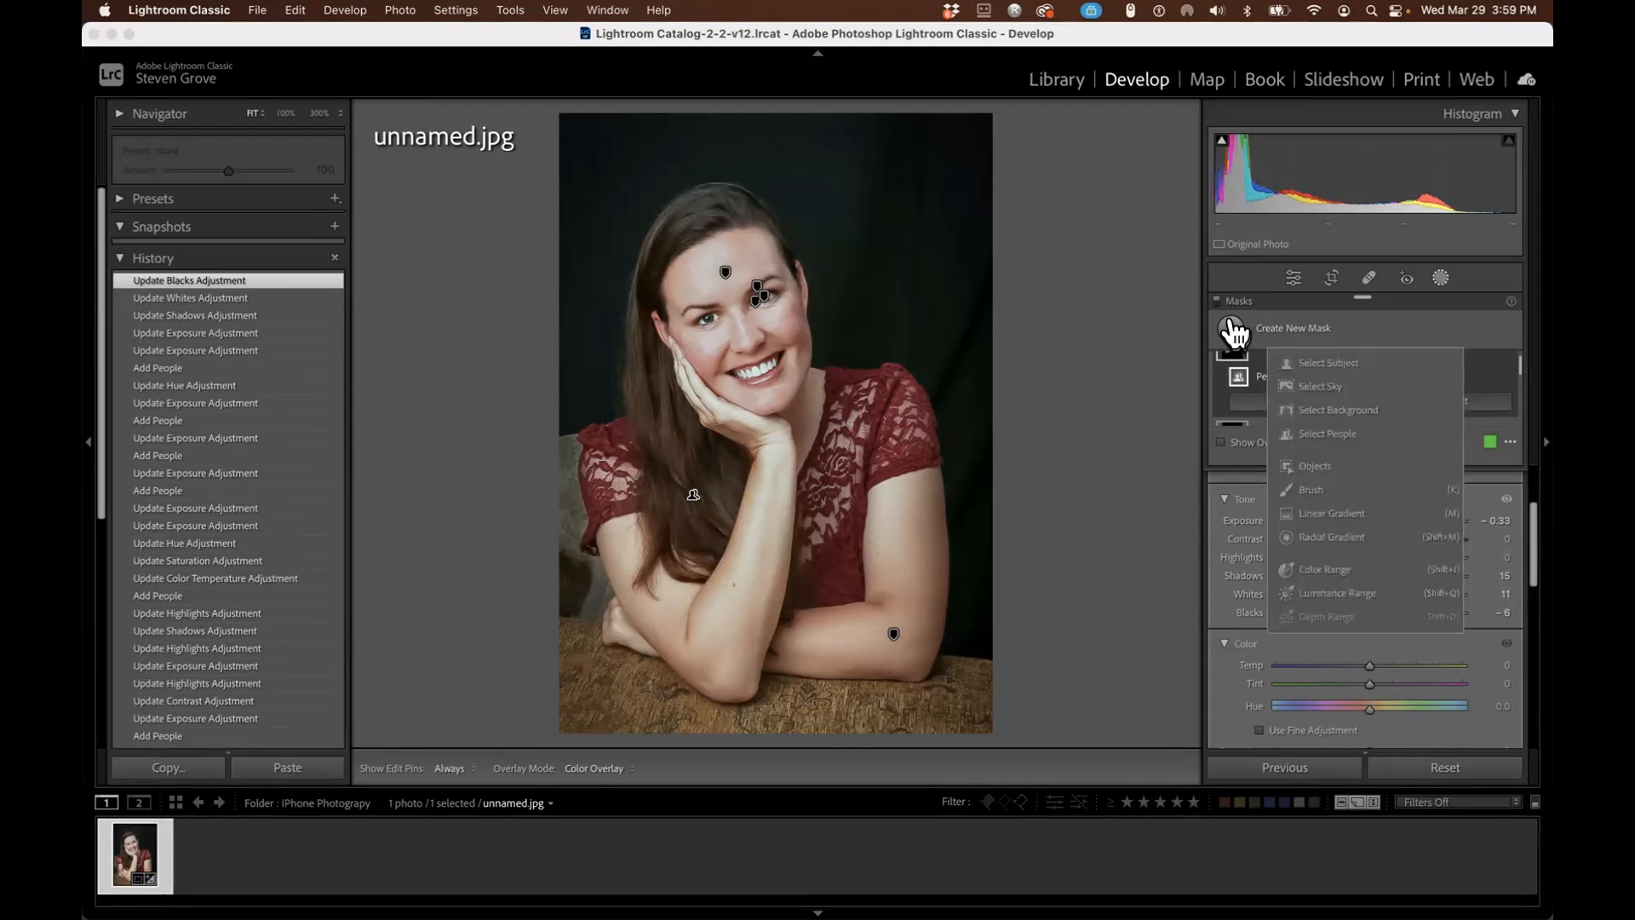
{"action": "left_click", "coordinate": [1361, 408]}
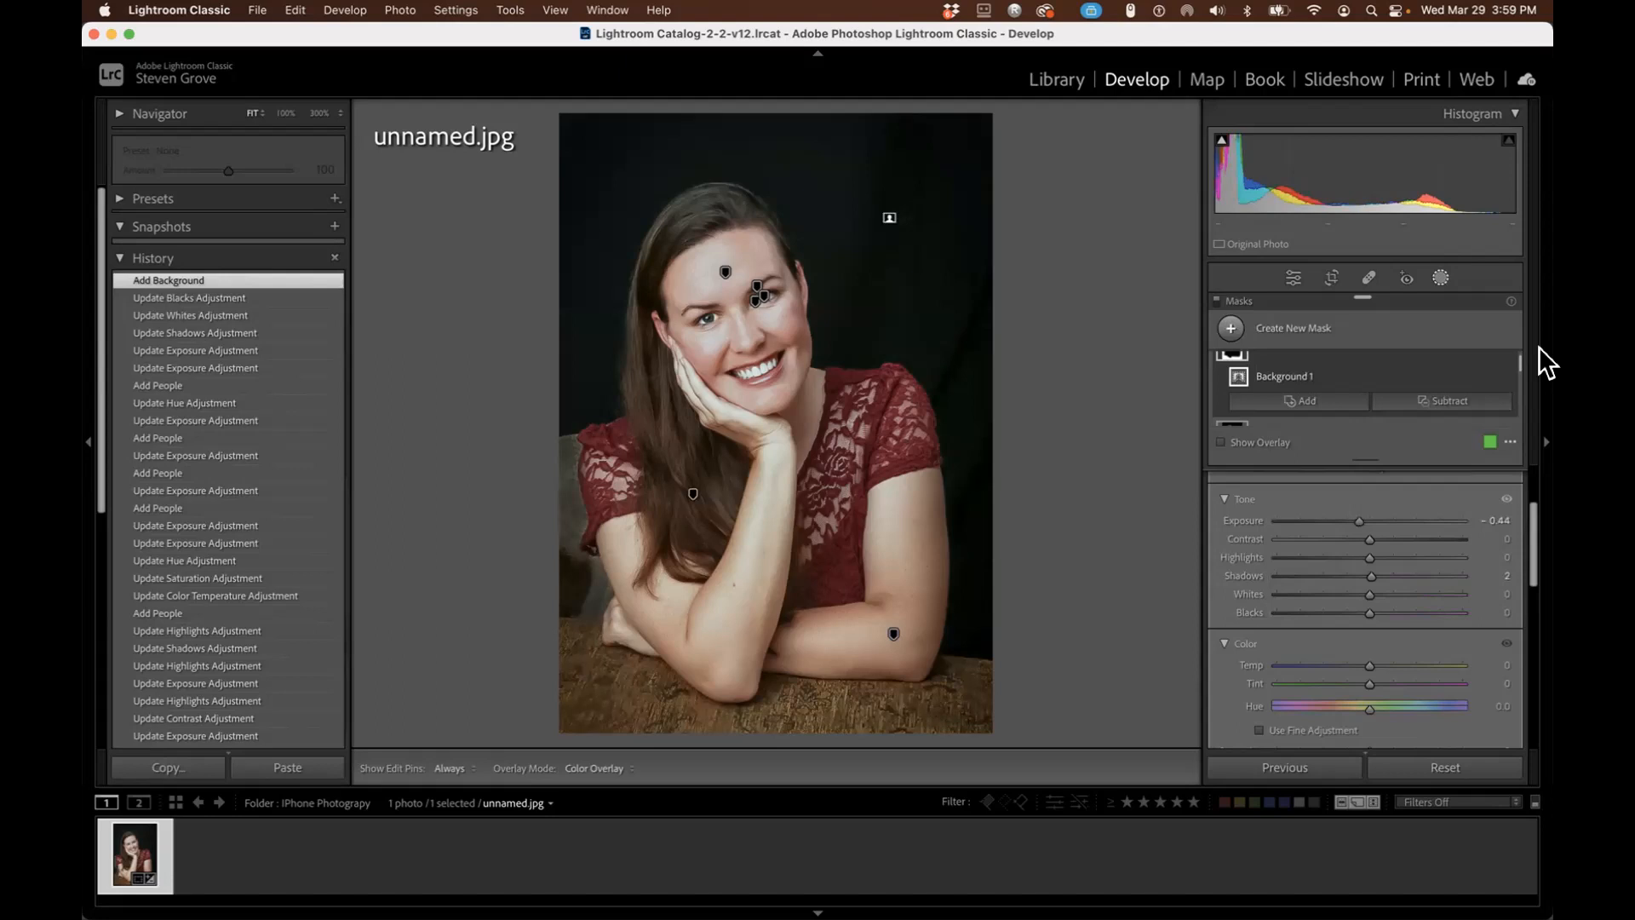
{"action": "mouse_move", "coordinate": [1242, 364]}
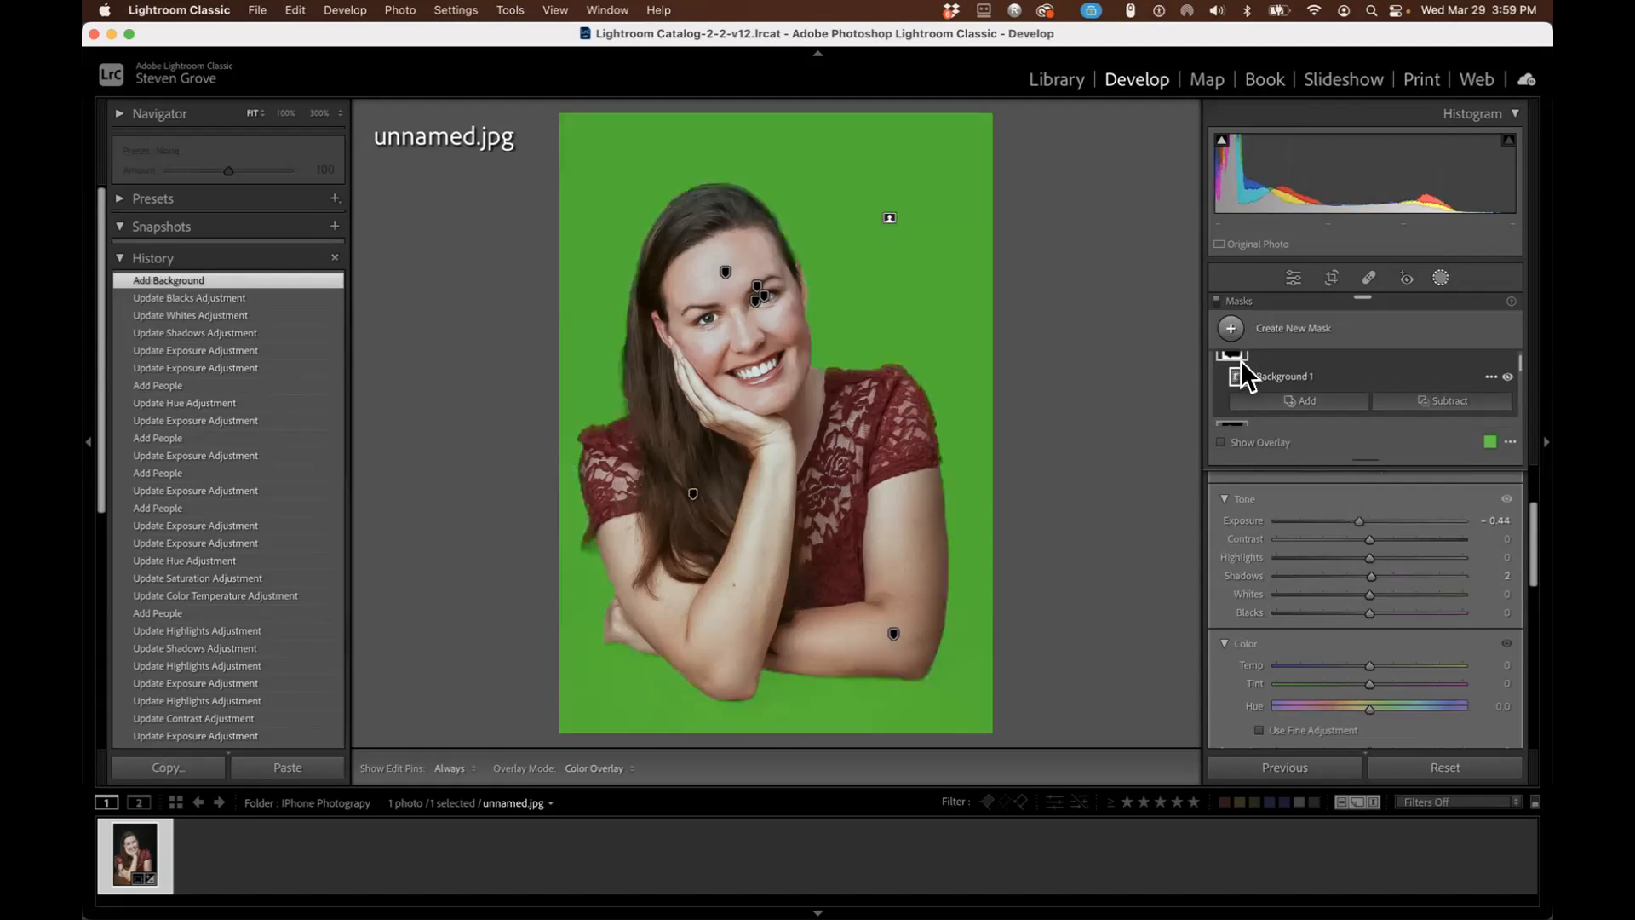
{"action": "left_click", "coordinate": [1220, 442]}
Subtract the patterned brown surface beneath the woman's arms from the Background mask with a brush.
{"action": "left_click", "coordinate": [1425, 397]}
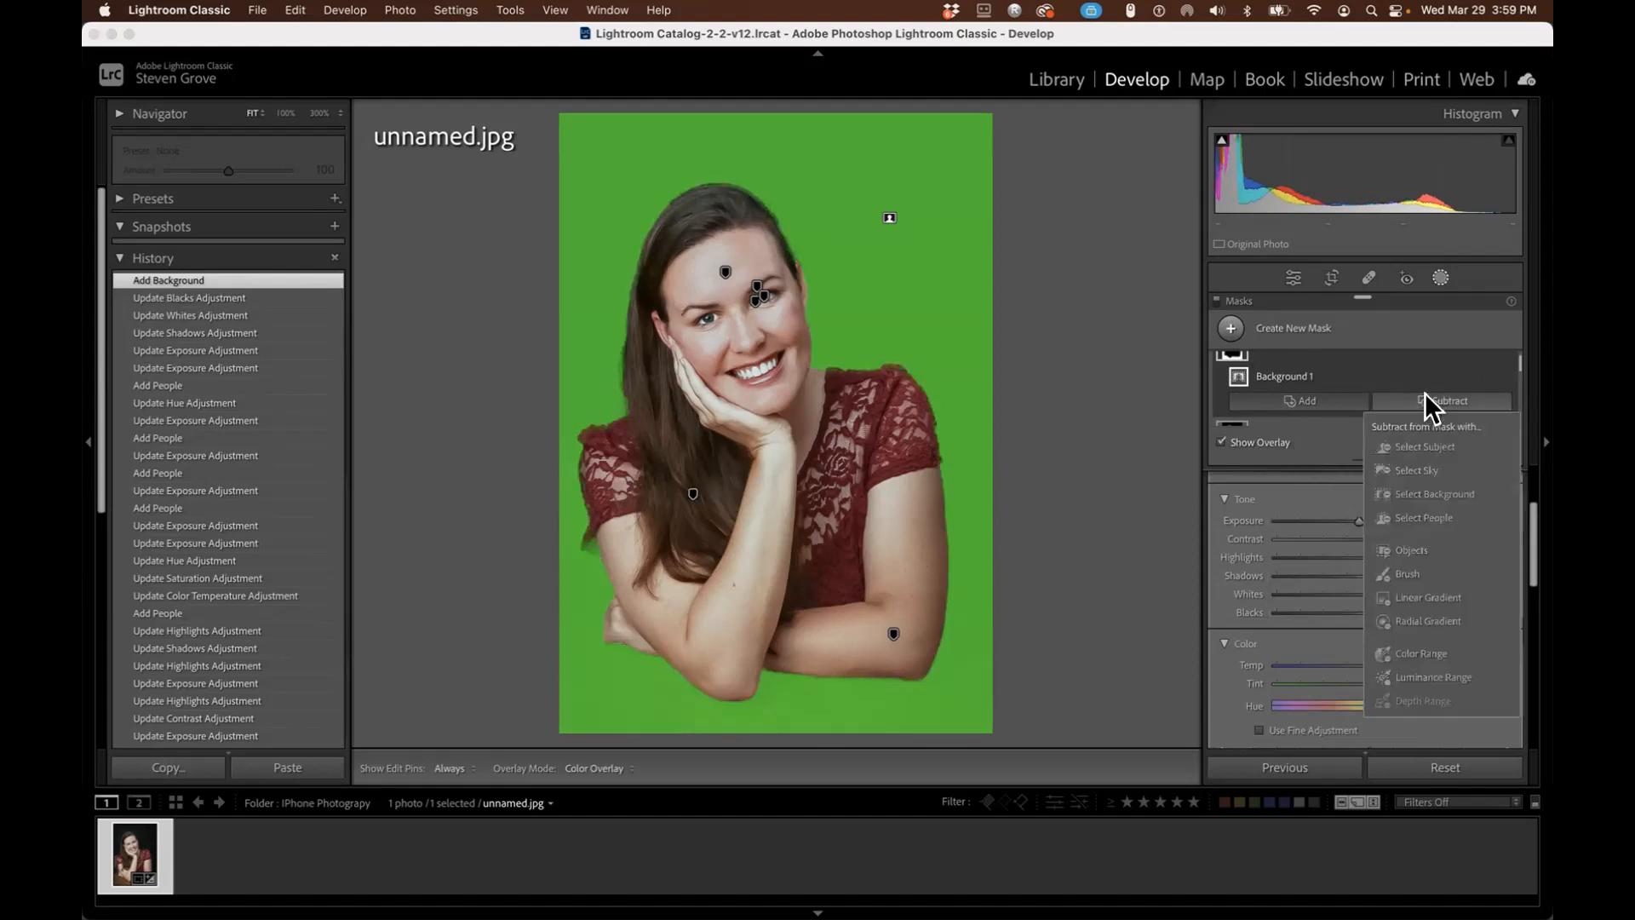
{"action": "left_click", "coordinate": [1403, 574]}
{"action": "mouse_move", "coordinate": [591, 693]}
{"action": "left_mouse_down"}
{"action": "mouse_move", "coordinate": [568, 634]}
{"action": "mouse_move", "coordinate": [562, 602]}
{"action": "mouse_move", "coordinate": [584, 596]}
{"action": "mouse_move", "coordinate": [577, 654]}
{"action": "mouse_move", "coordinate": [607, 719]}
{"action": "mouse_move", "coordinate": [1015, 731]}
{"action": "mouse_move", "coordinate": [454, 689]}
{"action": "mouse_move", "coordinate": [882, 695]}
{"action": "mouse_move", "coordinate": [464, 641]}
{"action": "mouse_move", "coordinate": [1114, 678]}
{"action": "mouse_move", "coordinate": [555, 658]}
{"action": "mouse_move", "coordinate": [601, 620]}
{"action": "mouse_move", "coordinate": [547, 600]}
{"action": "mouse_move", "coordinate": [582, 614]}
{"action": "mouse_move", "coordinate": [567, 635]}
{"action": "mouse_move", "coordinate": [863, 728]}
{"action": "mouse_move", "coordinate": [568, 687]}
{"action": "mouse_move", "coordinate": [1158, 698]}
{"action": "mouse_move", "coordinate": [798, 666]}
{"action": "mouse_move", "coordinate": [1018, 667]}
{"action": "mouse_move", "coordinate": [799, 672]}
{"action": "mouse_move", "coordinate": [940, 685]}
{"action": "mouse_move", "coordinate": [512, 673]}
{"action": "mouse_move", "coordinate": [941, 724]}
{"action": "left_mouse_up"}
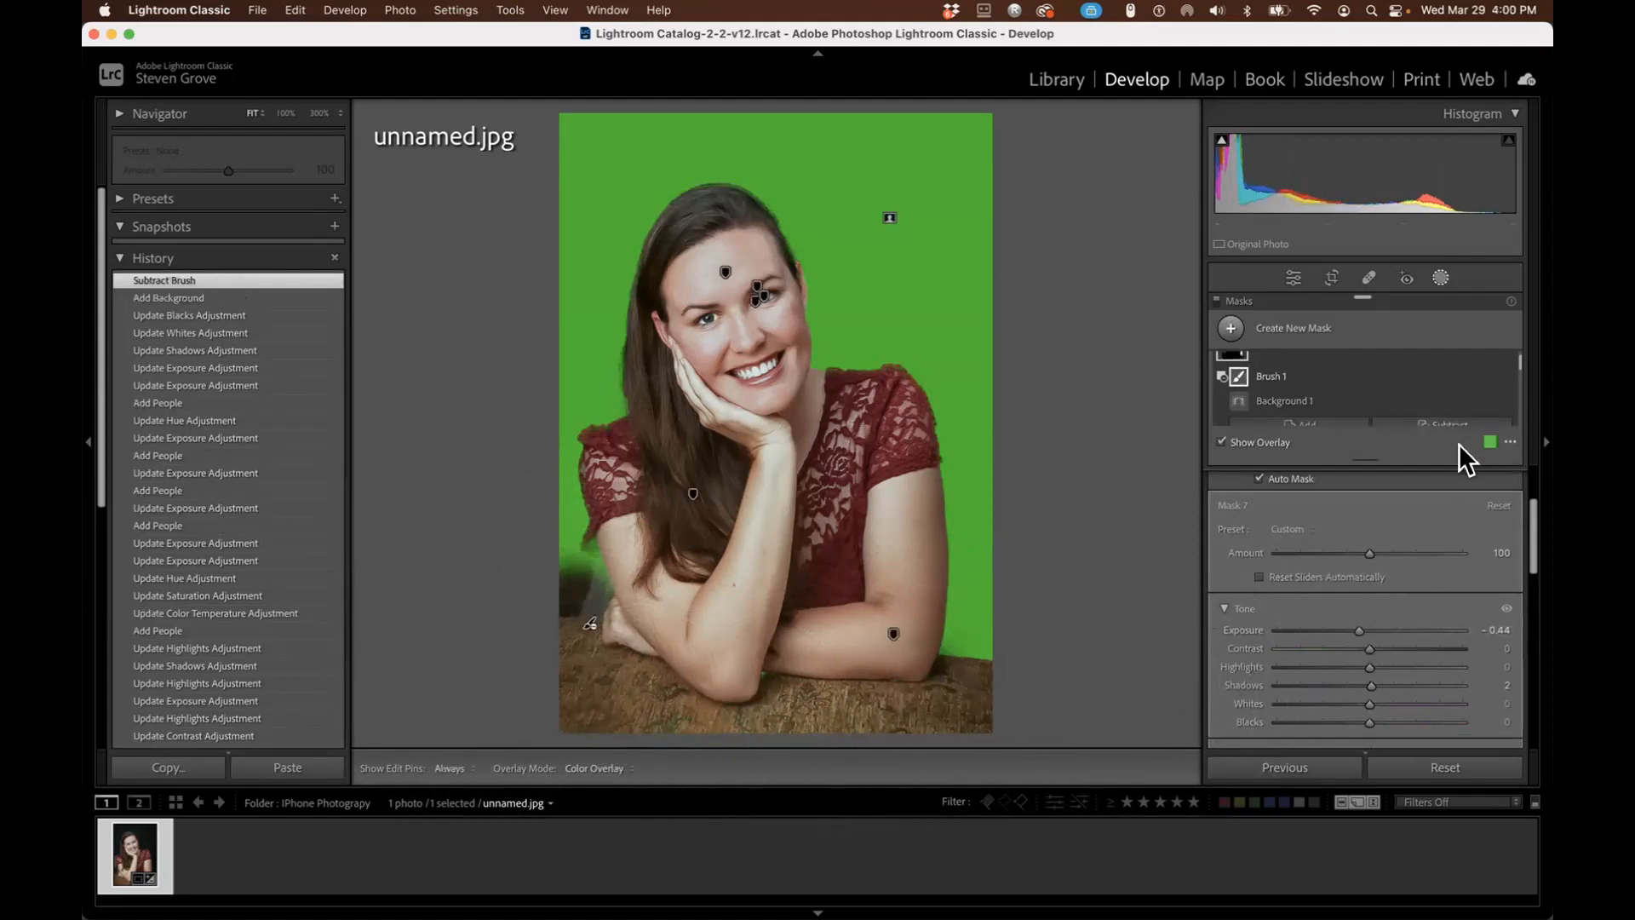
Set the Background mask's Exposure to -4.00 and check the result with the mask overlay hidden.
{"action": "left_click_drag", "start_coordinate": [1357, 630], "coordinate": [1285, 635]}
{"action": "key", "text": "o"}
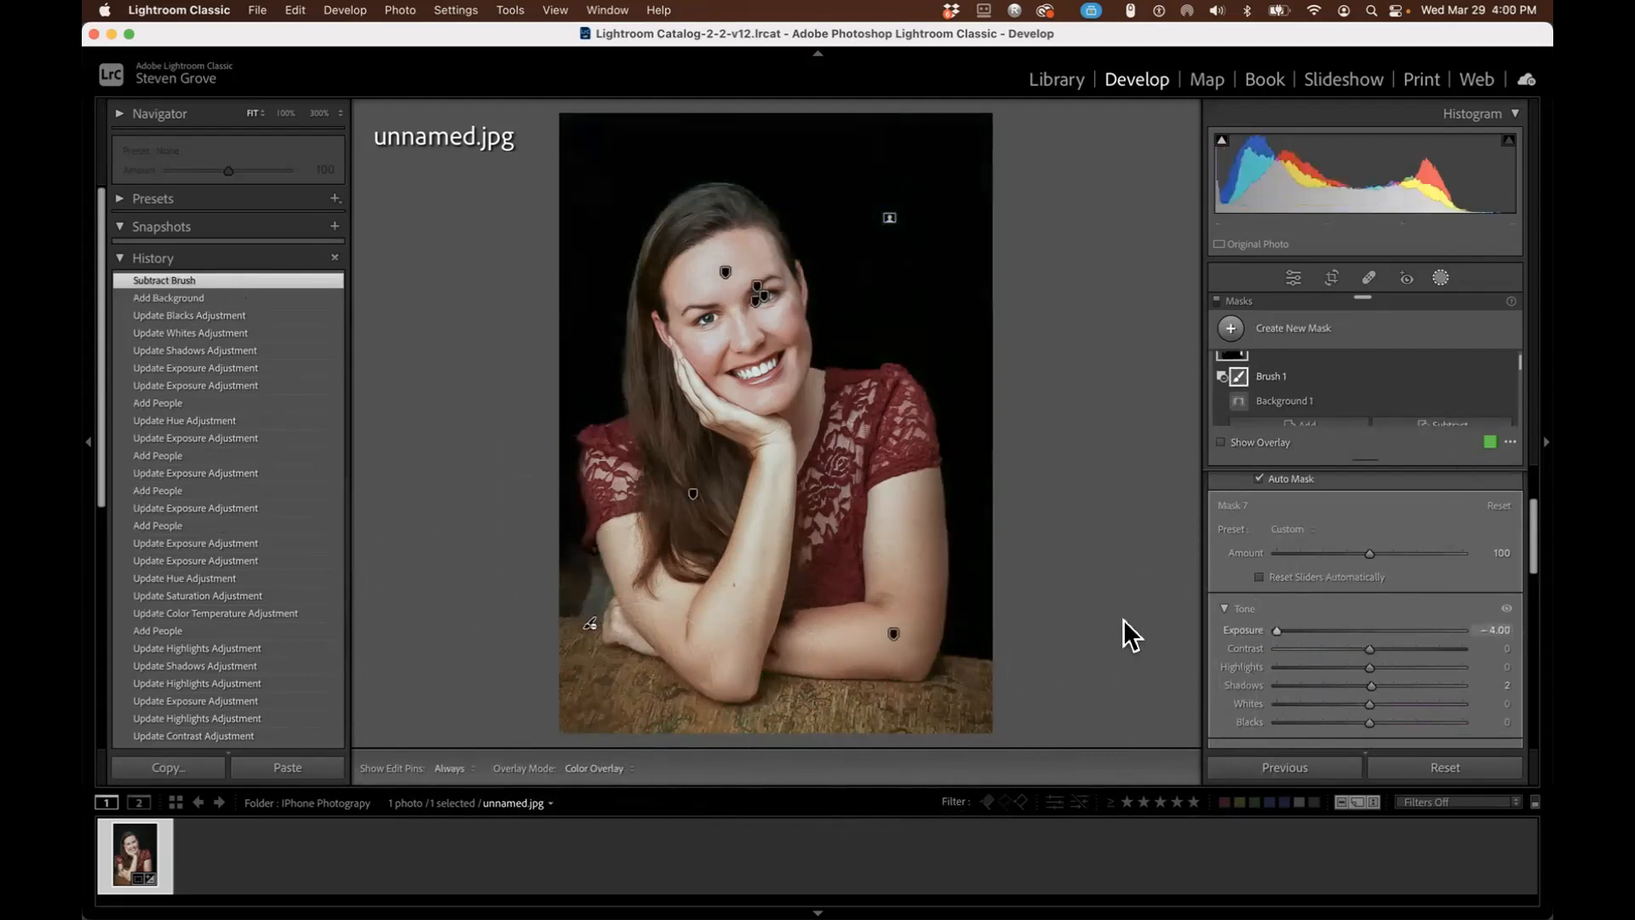
{"action": "mouse_move", "coordinate": [1276, 630]}
{"action": "left_mouse_down"}
{"action": "mouse_move", "coordinate": [1449, 611]}
{"action": "mouse_move", "coordinate": [1233, 621]}
{"action": "mouse_move", "coordinate": [1208, 605]}
{"action": "left_mouse_up"}
{"action": "key", "text": "o"}
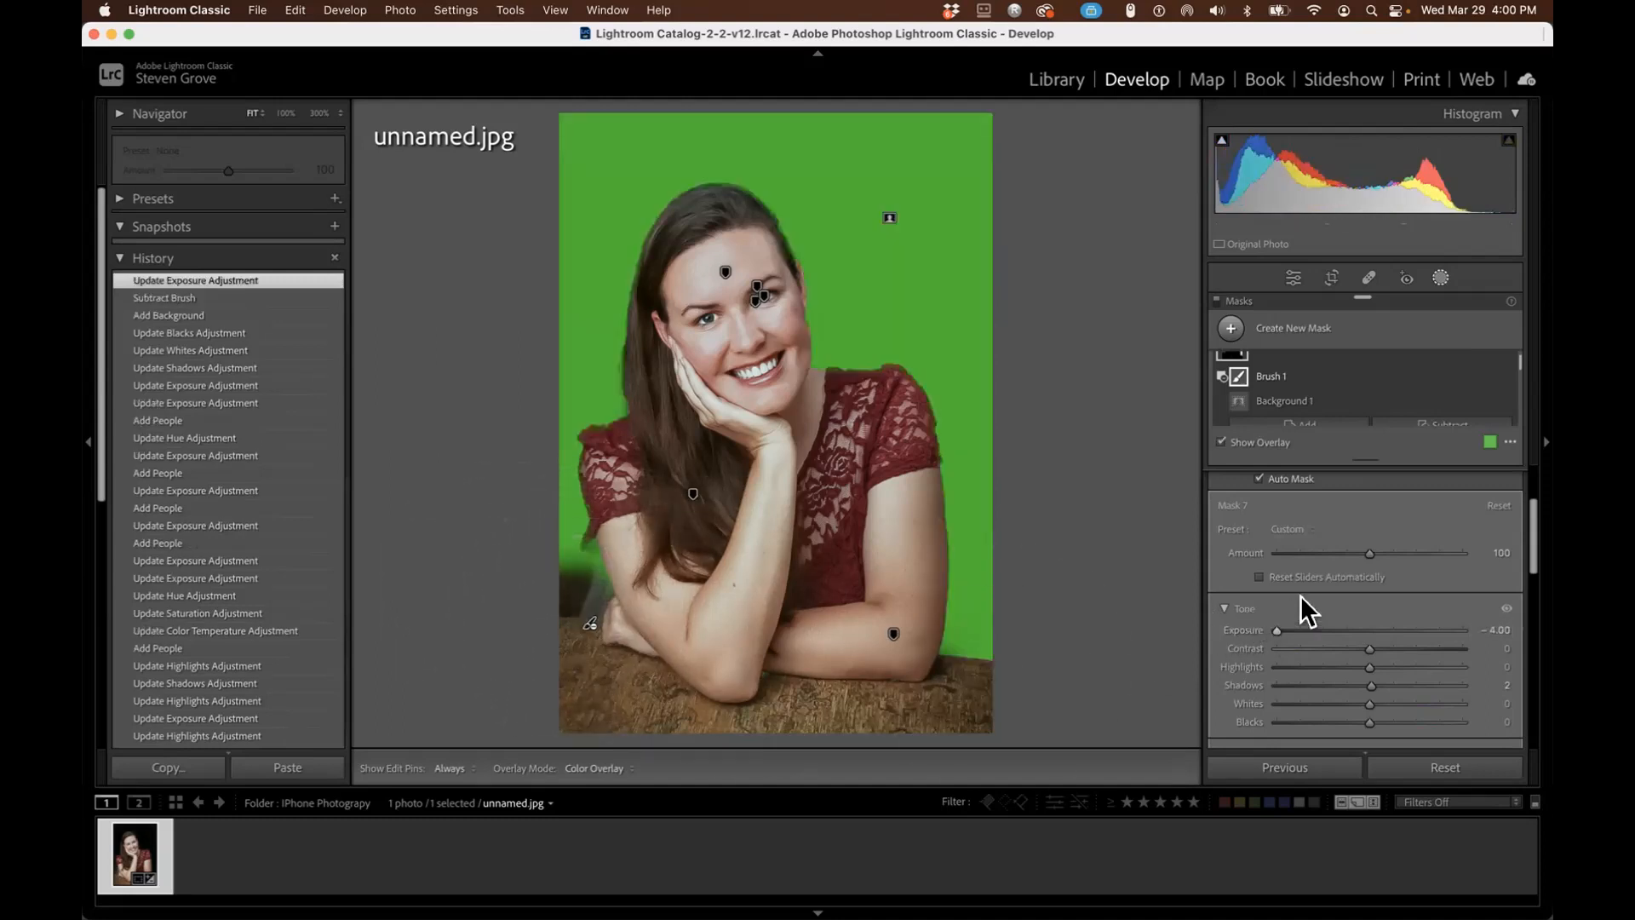
{"action": "left_click", "coordinate": [1224, 438]}
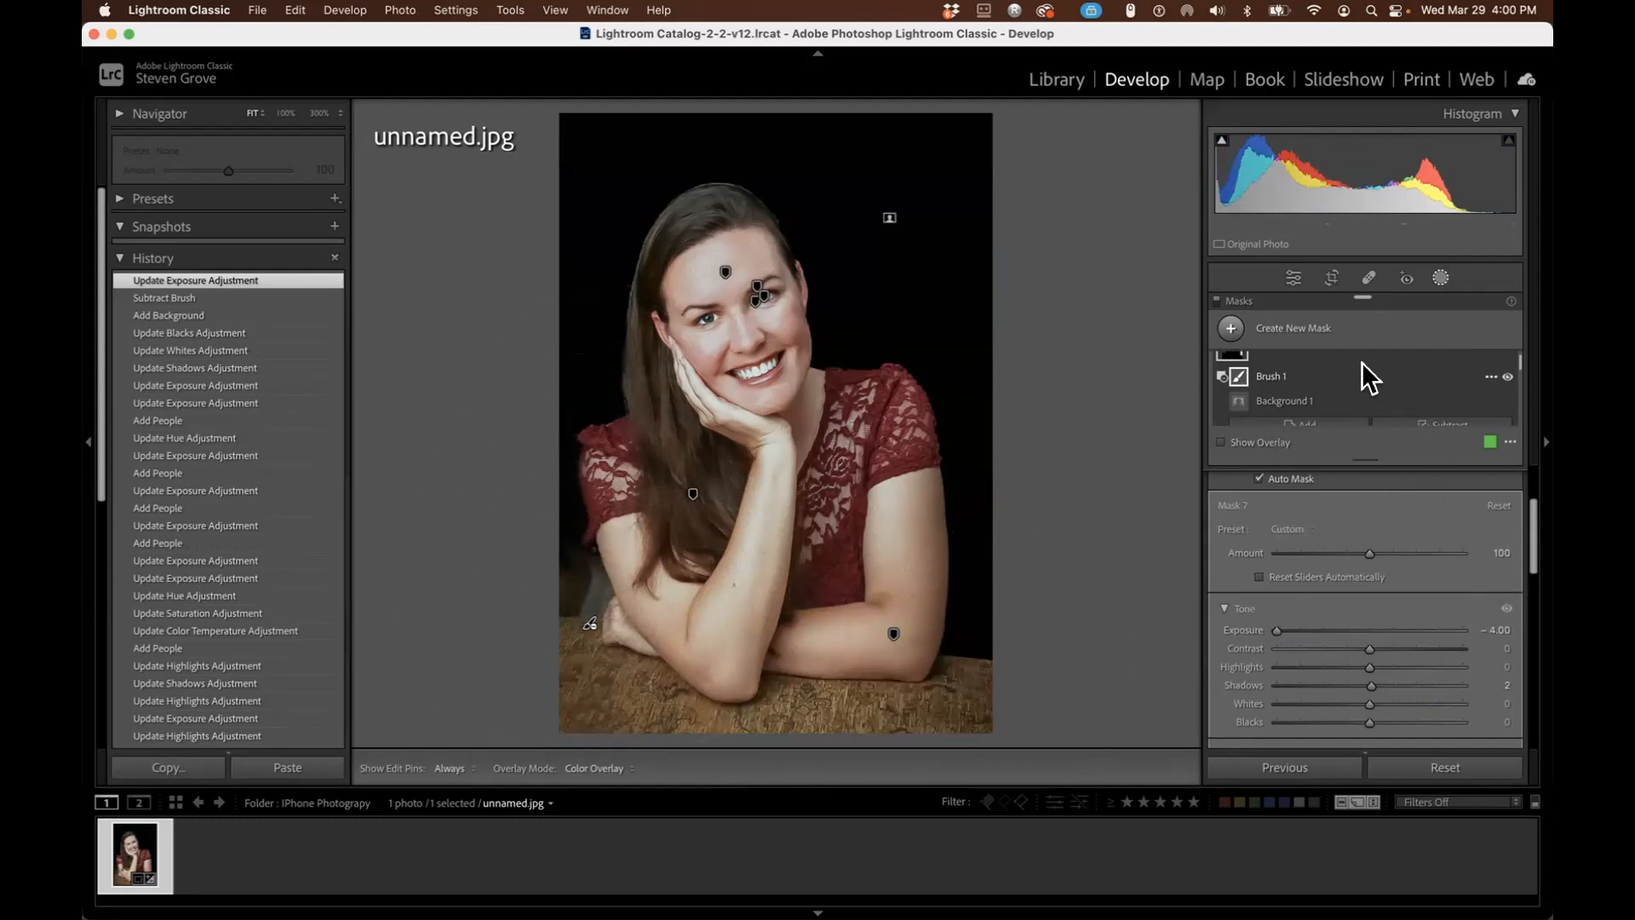
Create an Objects mask over the leftover patch behind the woman's elbow, set its Exposure to -3.33, and close masking.
{"action": "left_click", "coordinate": [1229, 325]}
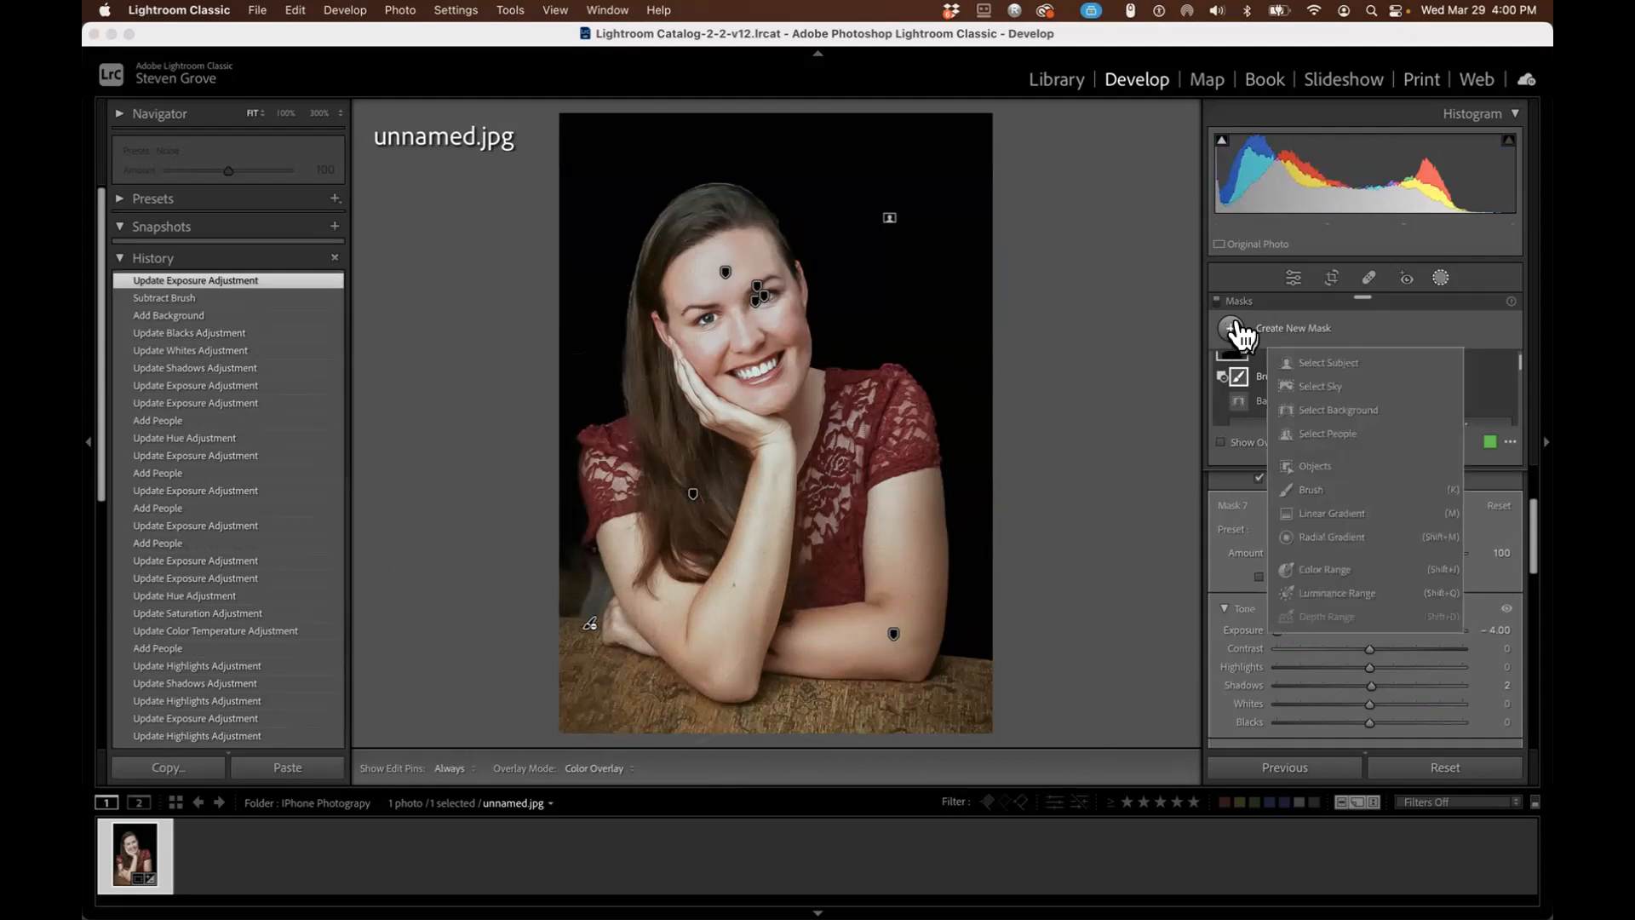
{"action": "left_click", "coordinate": [1300, 465]}
{"action": "mouse_move", "coordinate": [596, 588]}
{"action": "left_mouse_down"}
{"action": "mouse_move", "coordinate": [584, 567]}
{"action": "mouse_move", "coordinate": [585, 599]}
{"action": "mouse_move", "coordinate": [549, 570]}
{"action": "left_mouse_up"}
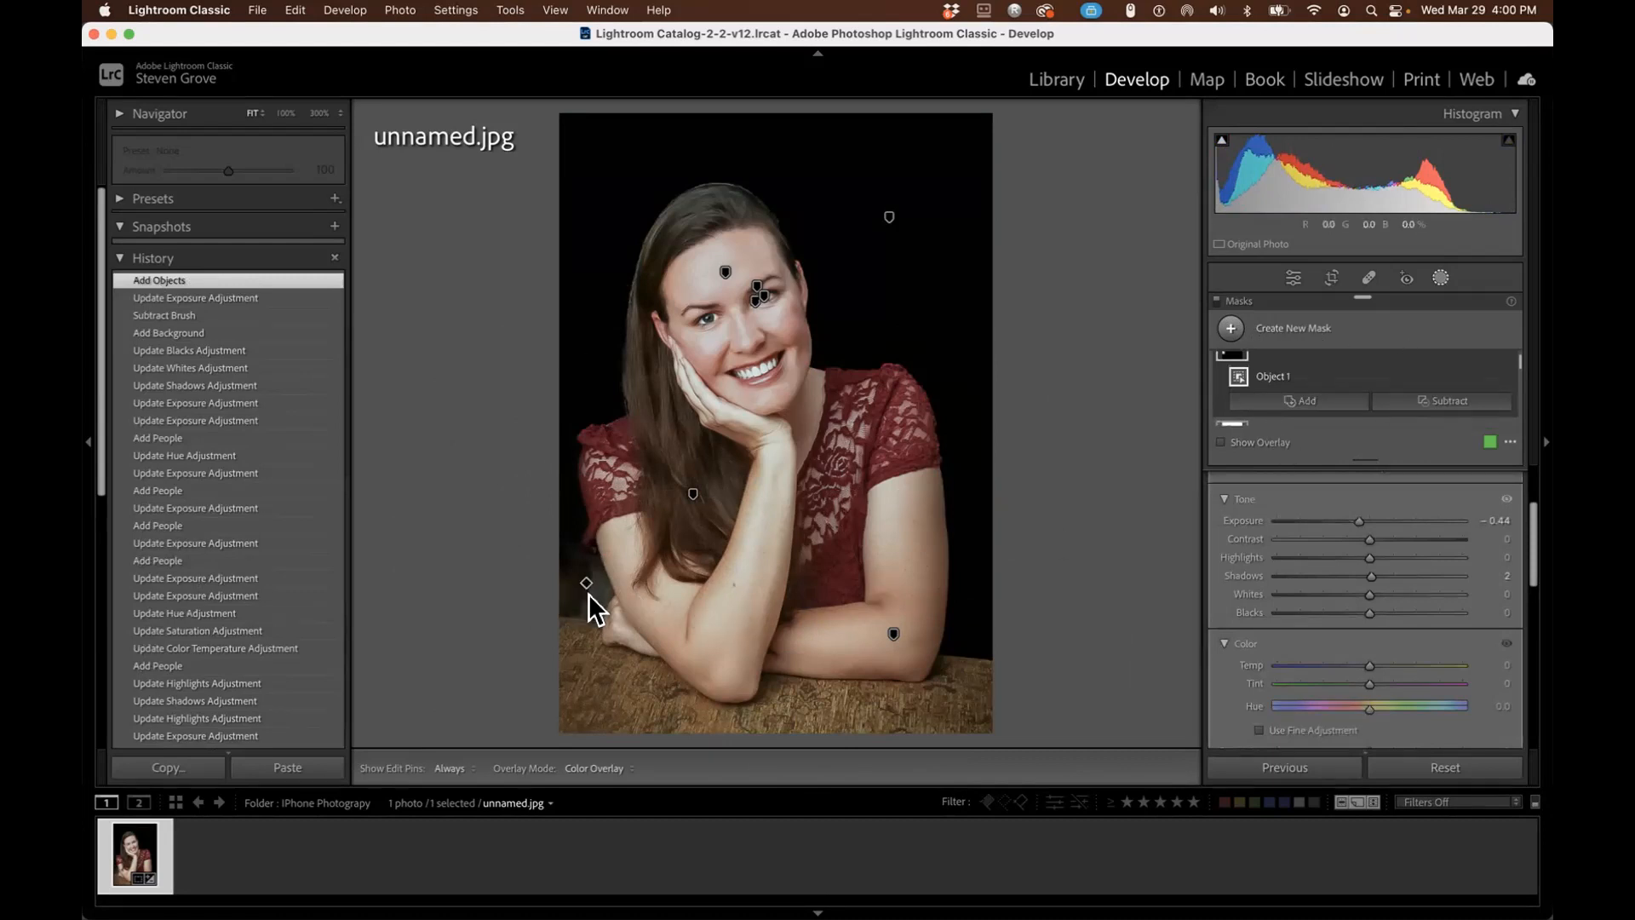
{"action": "left_click", "coordinate": [1221, 441]}
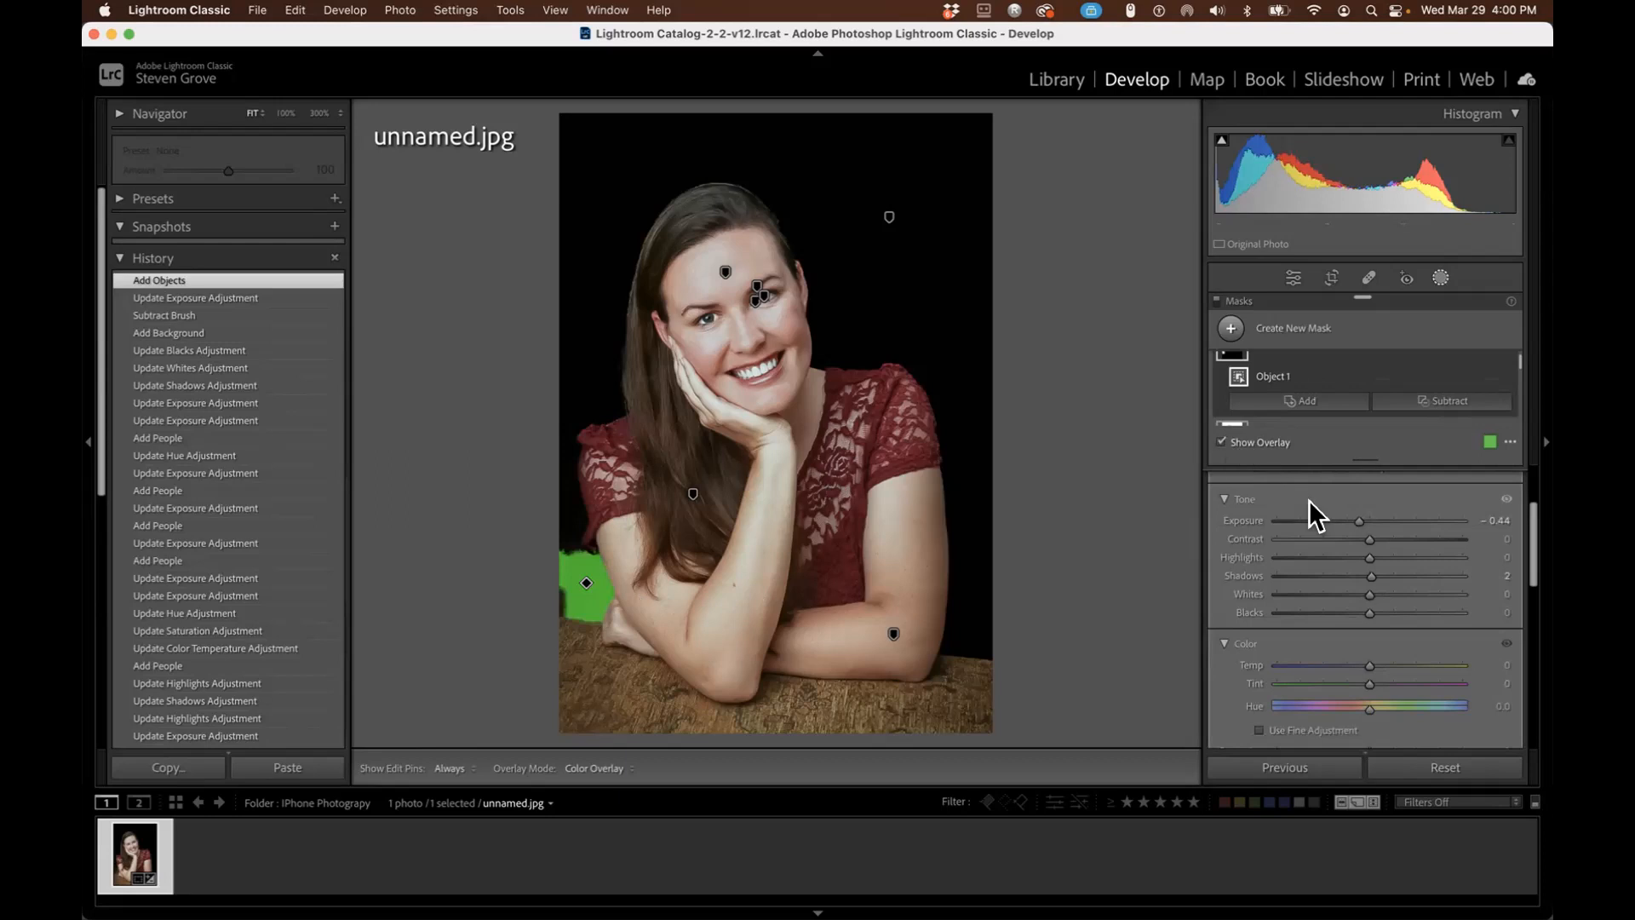
{"action": "left_click_drag", "start_coordinate": [1357, 518], "coordinate": [1291, 514]}
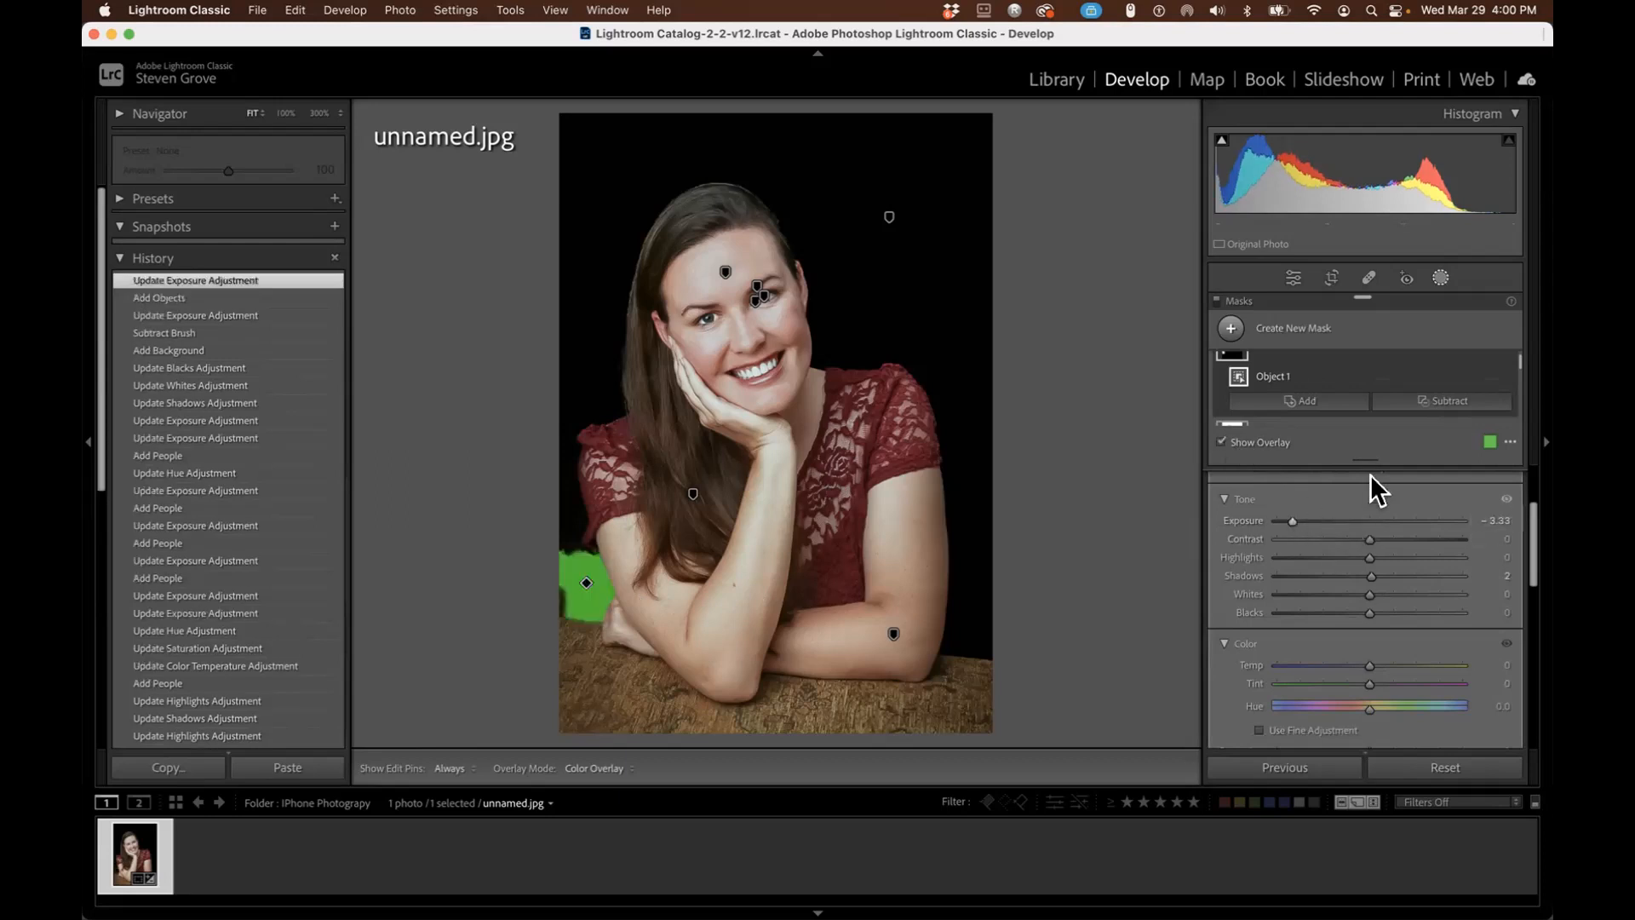
{"action": "left_click", "coordinate": [1439, 278]}
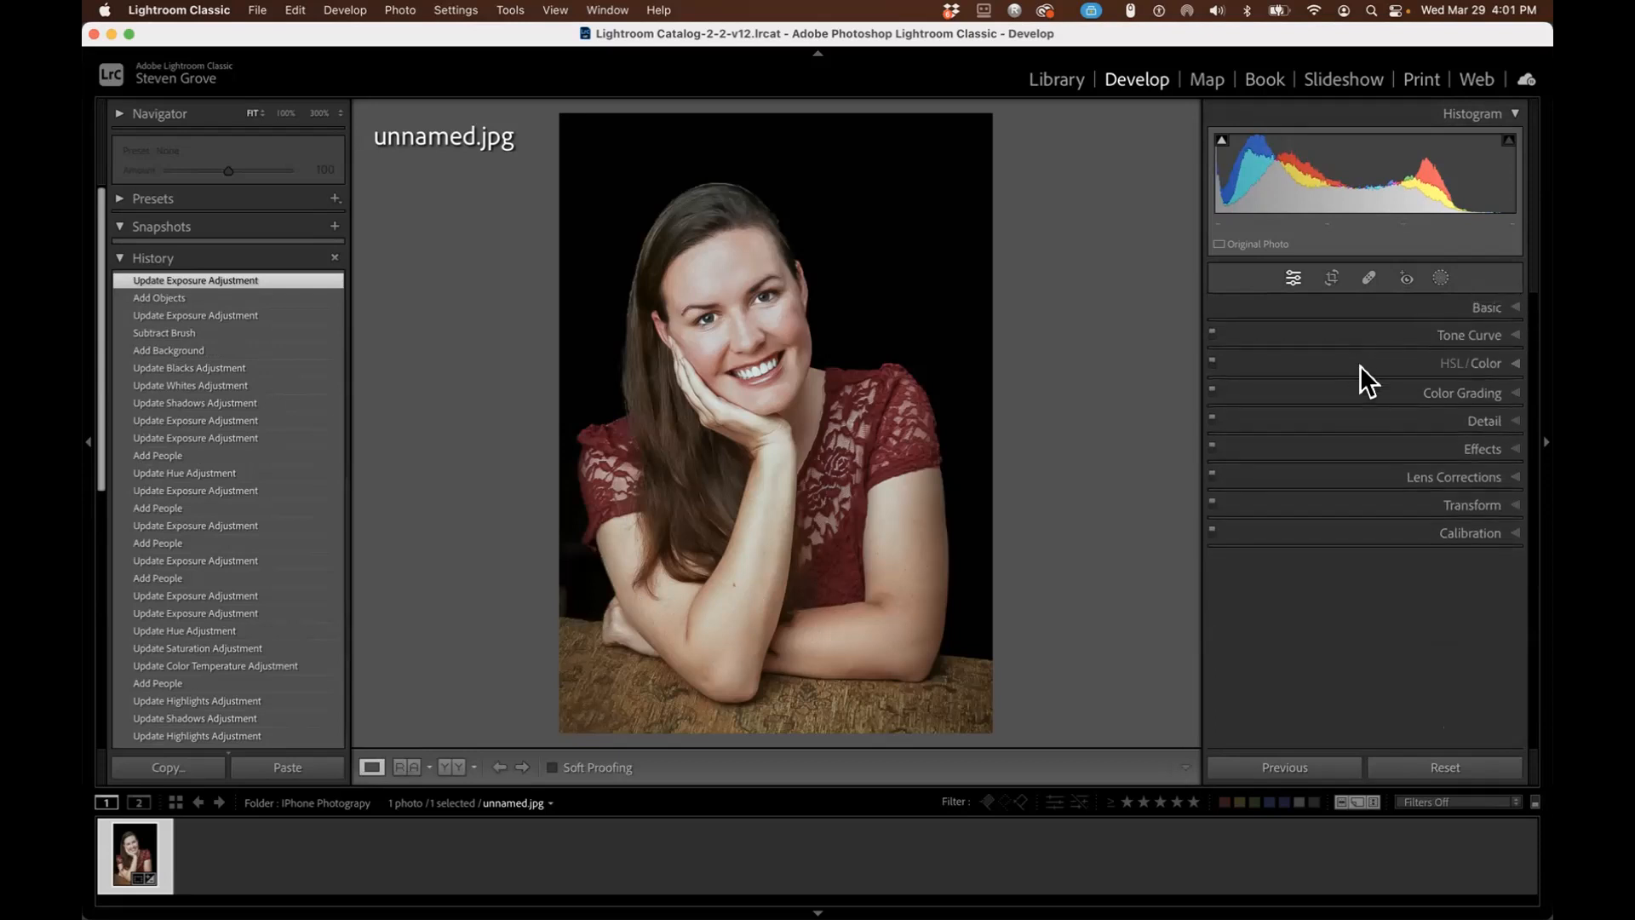
In Color Grading, set midtone hue to 56, saturation to 0 and luminance to 7, highlight luminance to -5, and shadow luminance to 1.
{"action": "left_click", "coordinate": [1372, 390]}
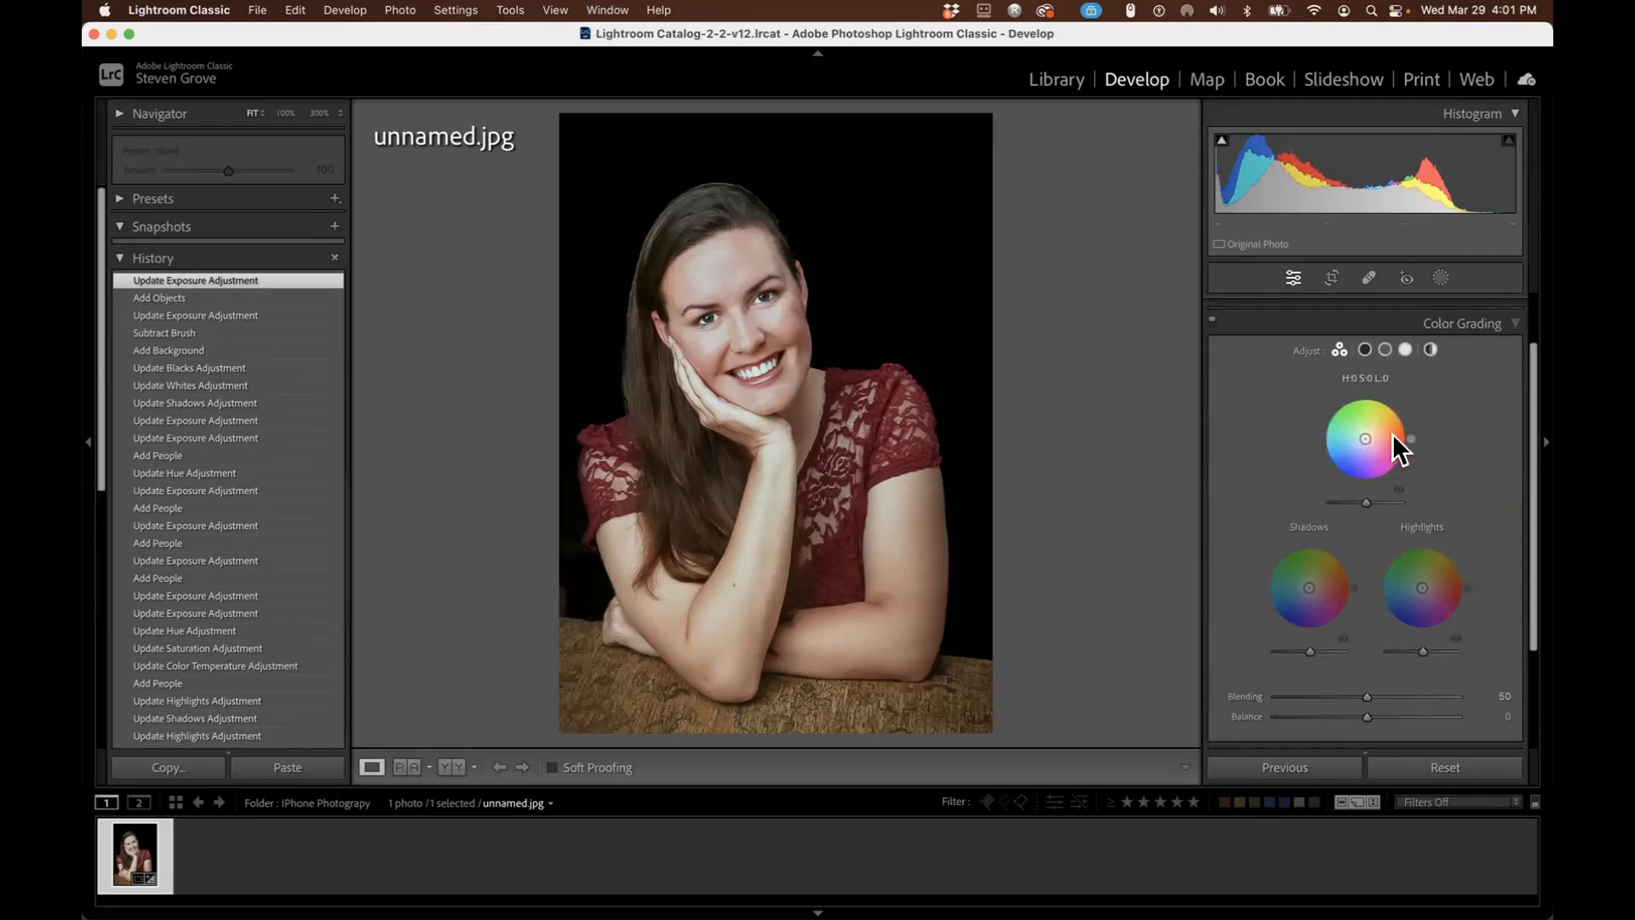
{"action": "mouse_move", "coordinate": [1366, 443]}
{"action": "left_mouse_down"}
{"action": "mouse_move", "coordinate": [1337, 457]}
{"action": "mouse_move", "coordinate": [1380, 454]}
{"action": "mouse_move", "coordinate": [1388, 430]}
{"action": "mouse_move", "coordinate": [1328, 434]}
{"action": "mouse_move", "coordinate": [1332, 458]}
{"action": "mouse_move", "coordinate": [1382, 456]}
{"action": "mouse_move", "coordinate": [1363, 439]}
{"action": "left_mouse_up"}
{"action": "mouse_move", "coordinate": [1362, 498]}
{"action": "left_mouse_down"}
{"action": "mouse_move", "coordinate": [1401, 499]}
{"action": "mouse_move", "coordinate": [1363, 497]}
{"action": "left_mouse_up"}
{"action": "left_click_drag", "start_coordinate": [1365, 435], "coordinate": [1365, 439]}
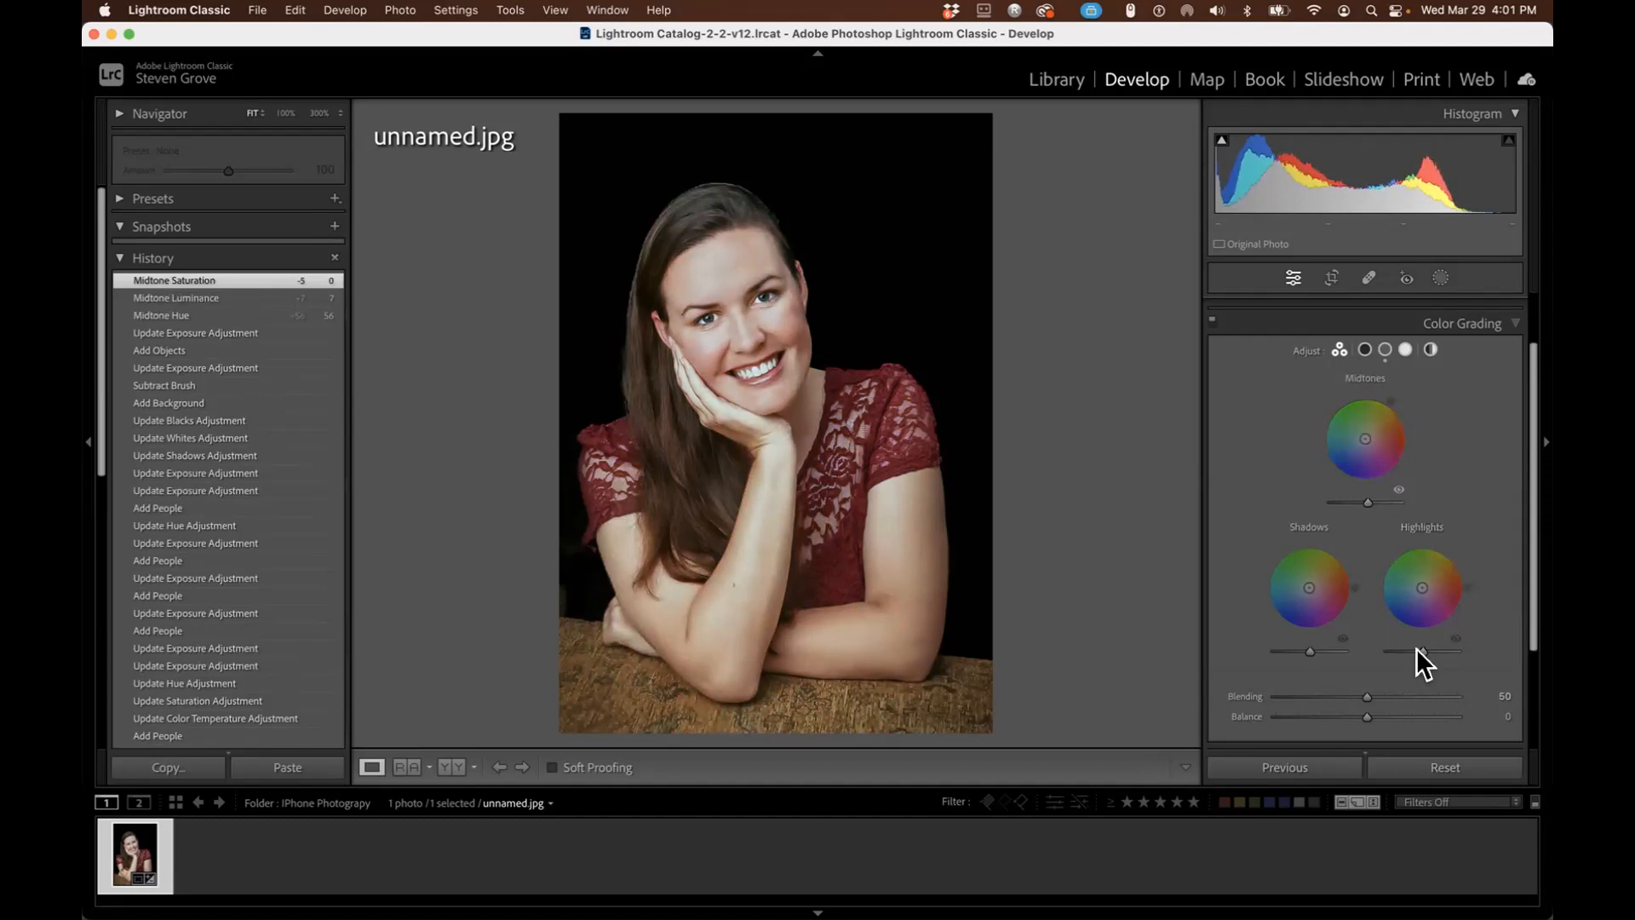
{"action": "mouse_move", "coordinate": [1405, 651]}
{"action": "left_mouse_down"}
{"action": "mouse_move", "coordinate": [1353, 651]}
{"action": "mouse_move", "coordinate": [1494, 642]}
{"action": "mouse_move", "coordinate": [1397, 652]}
{"action": "left_mouse_up"}
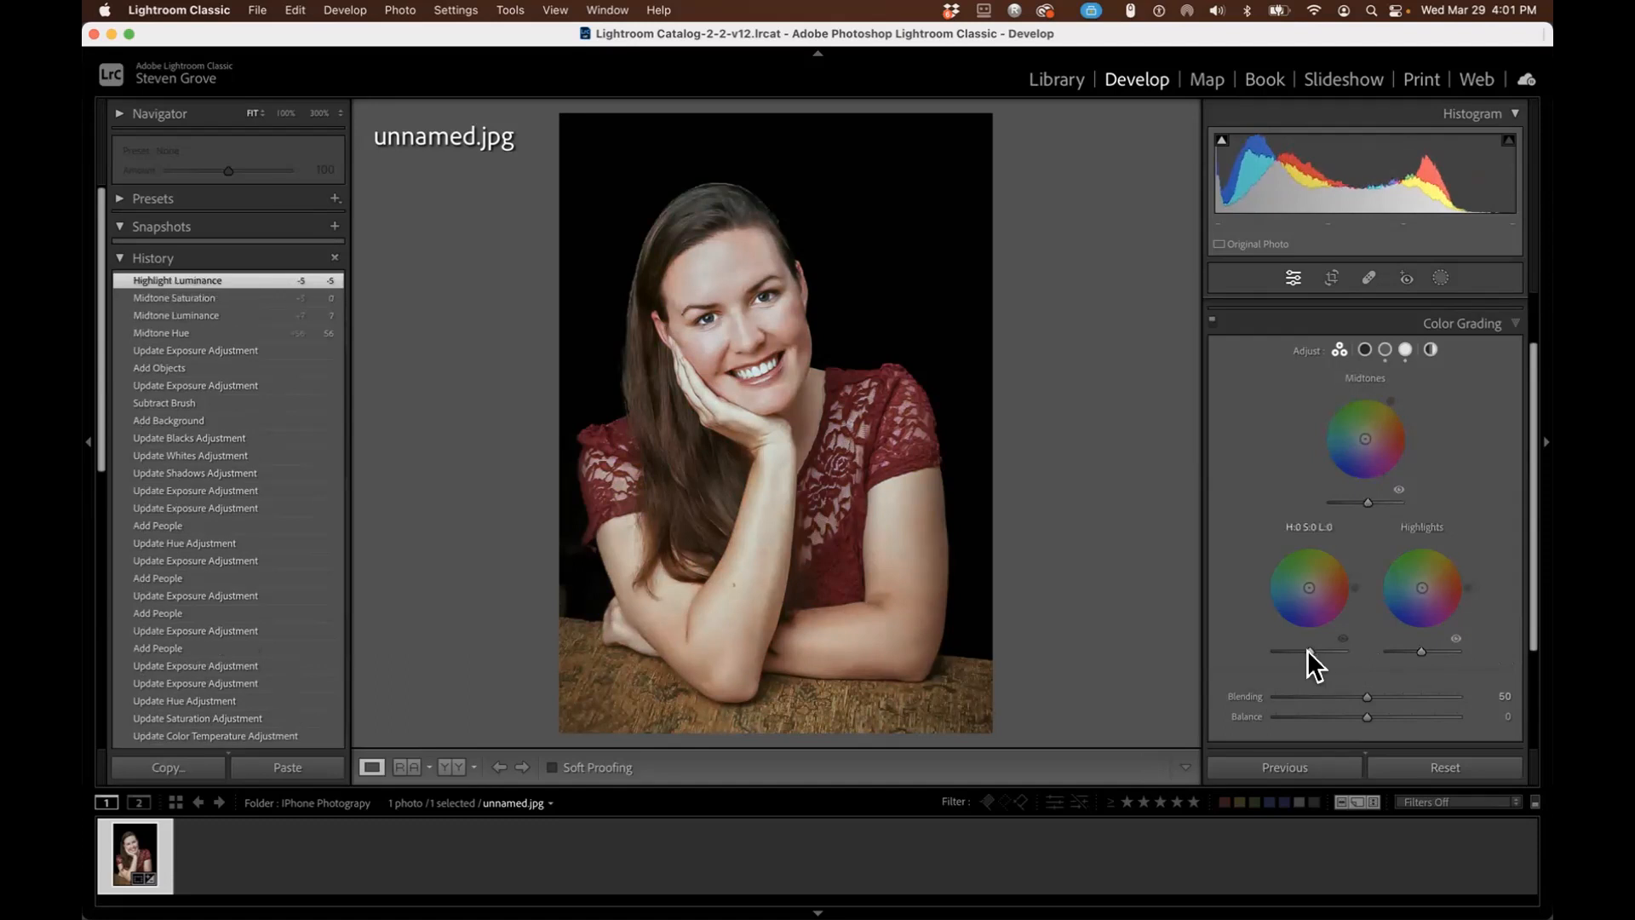
{"action": "left_click", "coordinate": [1306, 651]}
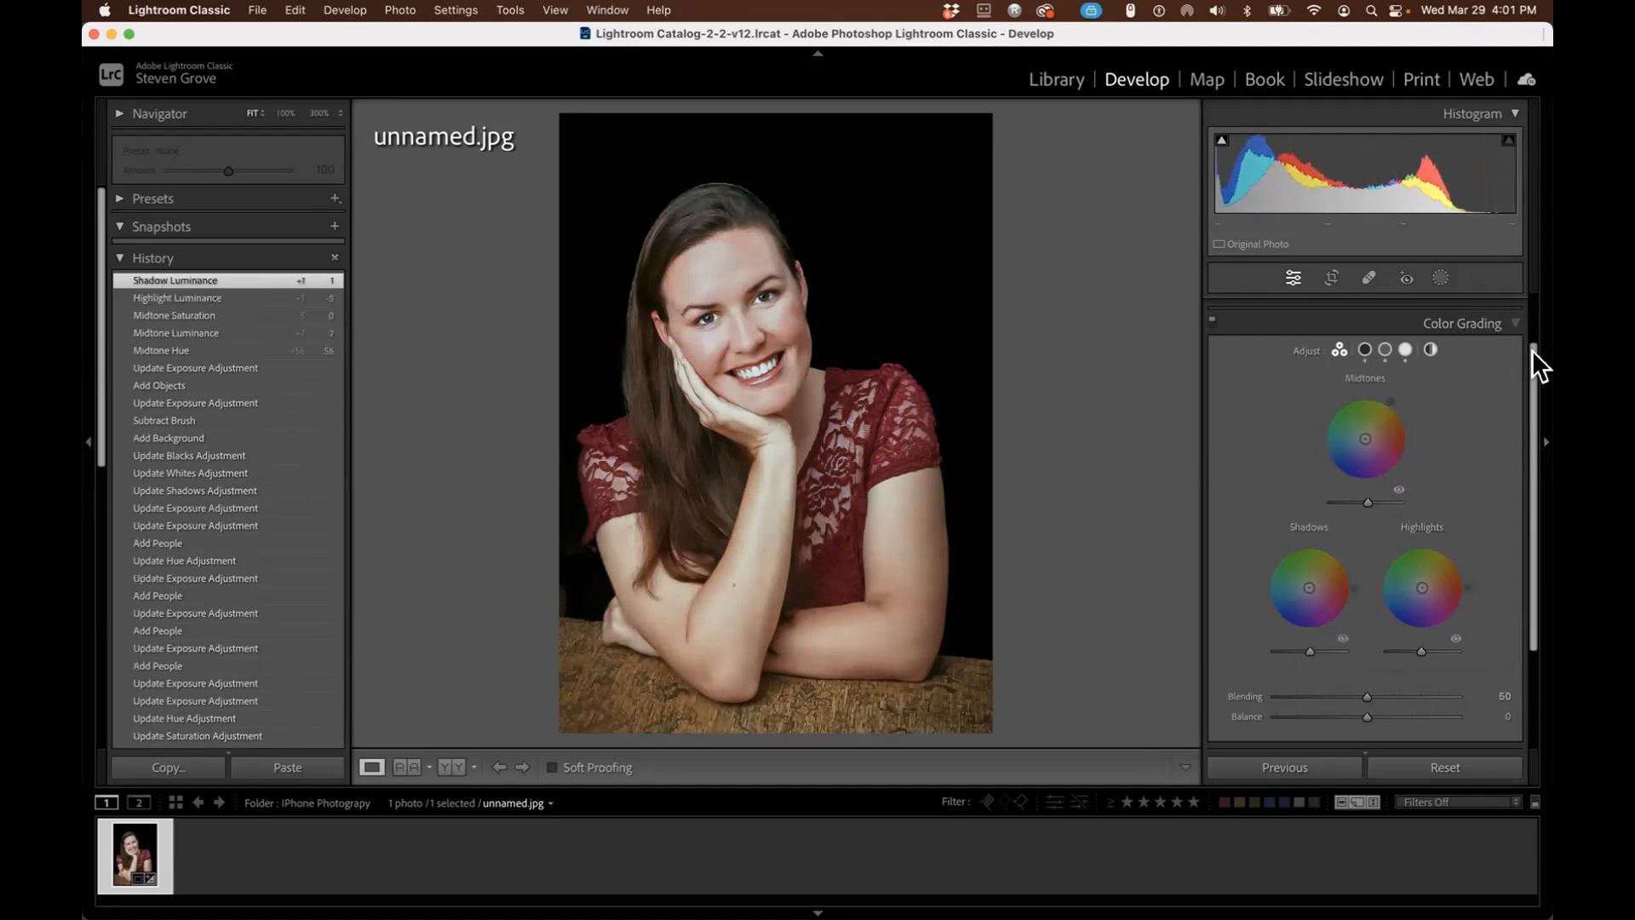
Set the Post-Crop Vignetting Amount to -20 in the Effects settings.
{"action": "scroll", "coordinate": [1529, 426], "scroll_direction": "down", "scroll_amount": 4}
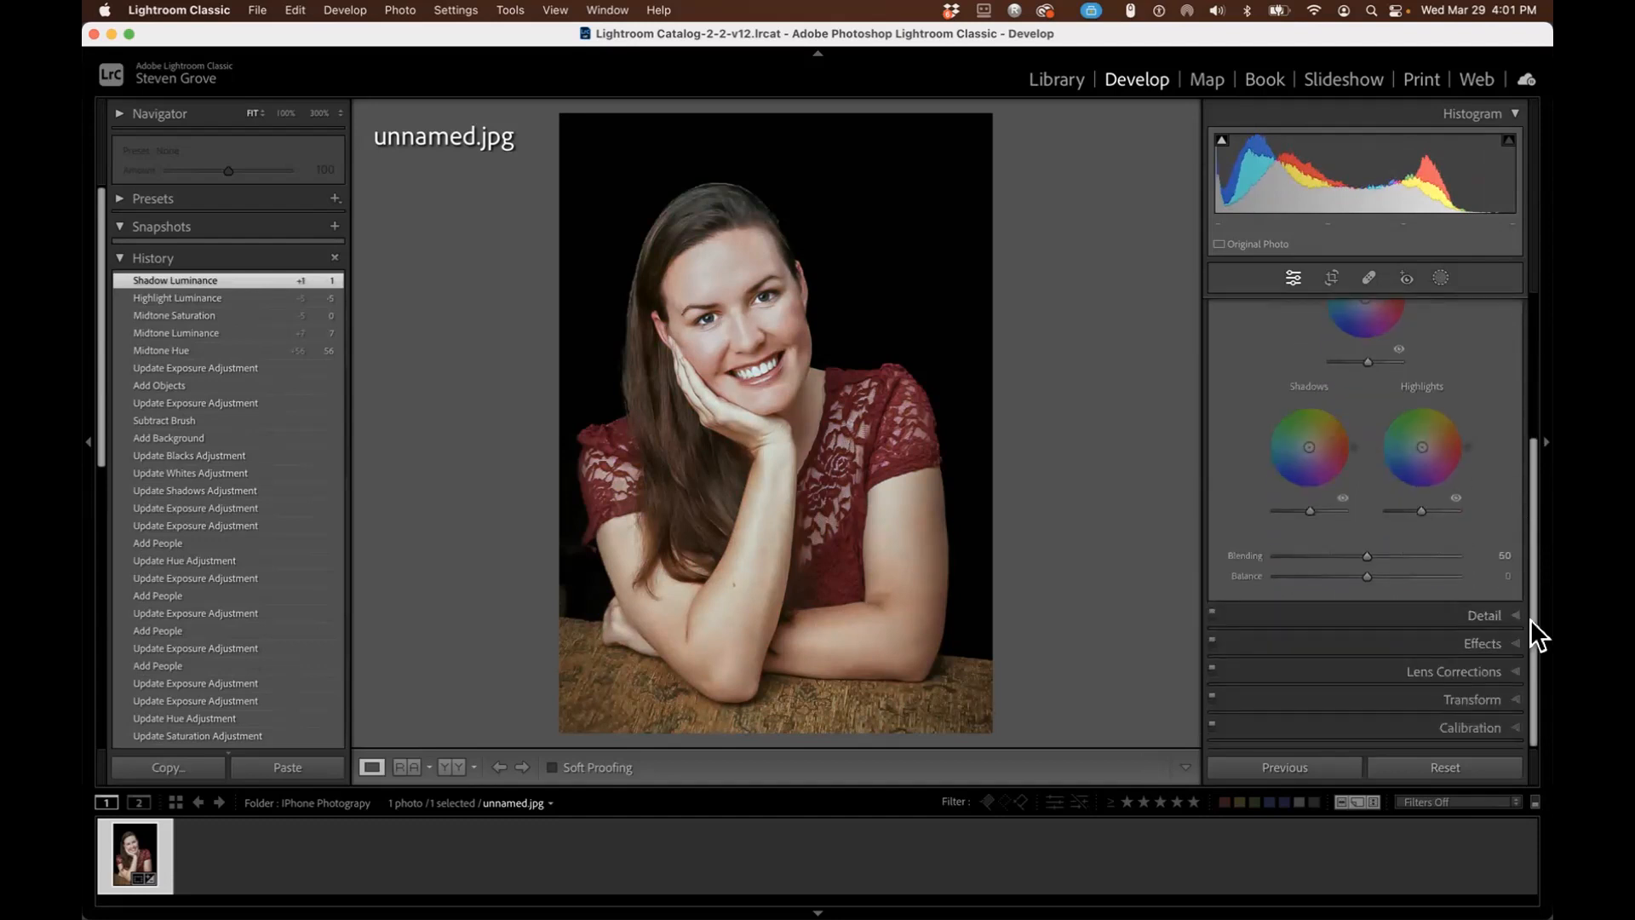
{"action": "left_click", "coordinate": [1453, 641]}
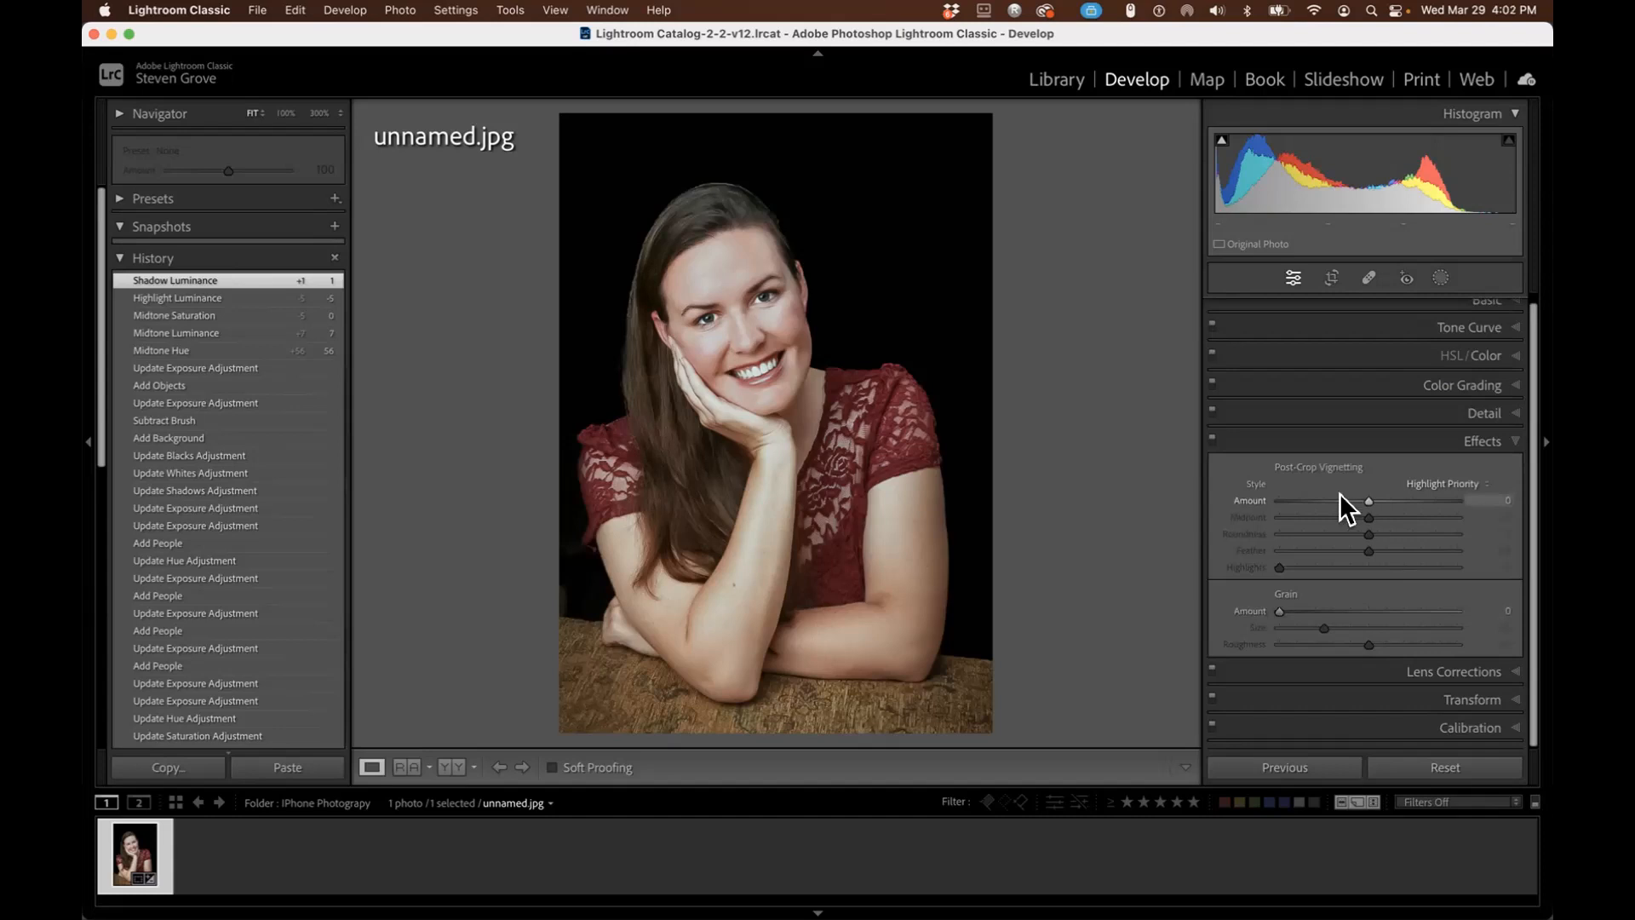
{"action": "left_click_drag", "start_coordinate": [1366, 497], "coordinate": [1347, 495]}
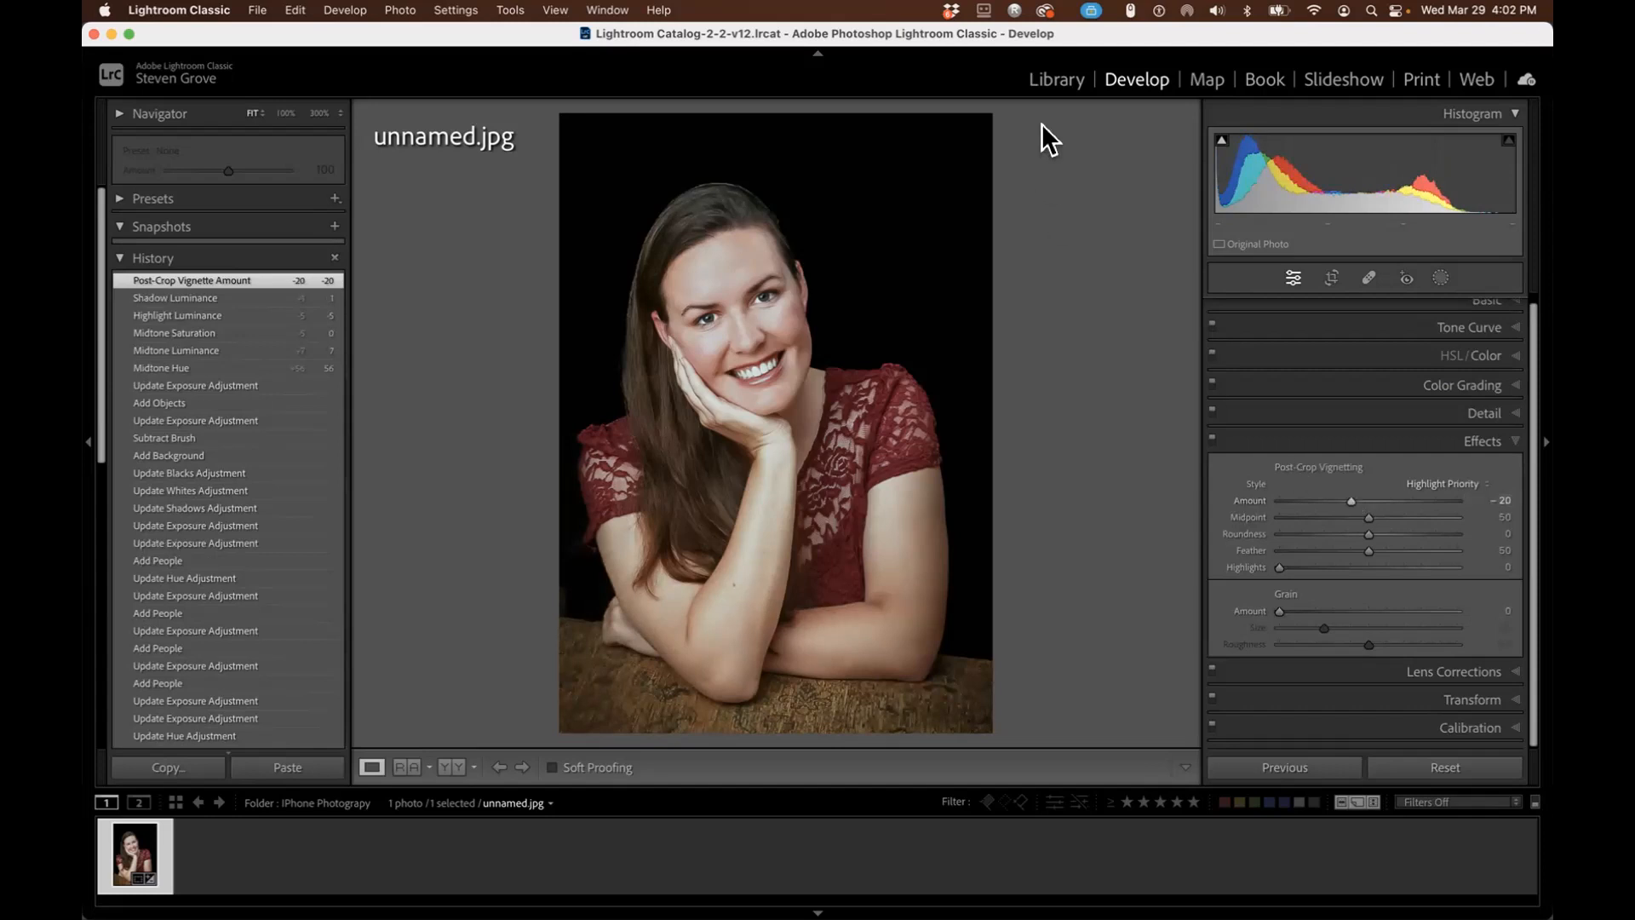
Export the edited portrait as a JPEG into the original photo's folder, with the Put in Subfolder option turned off.
{"action": "left_click", "coordinate": [1046, 78]}
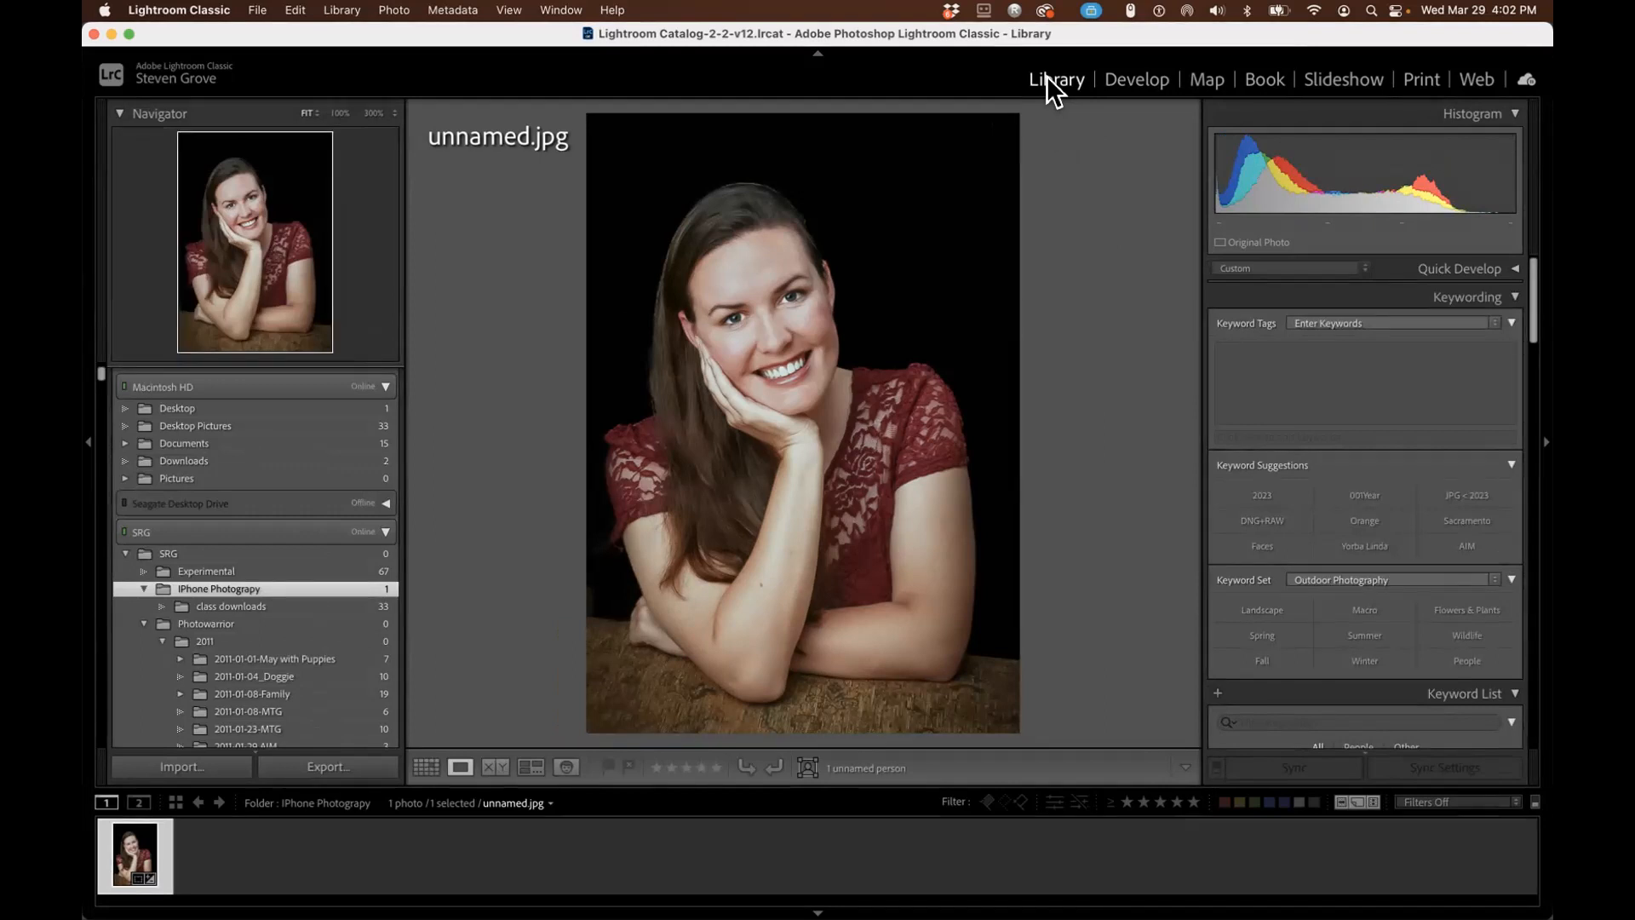
{"action": "left_click", "coordinate": [258, 13]}
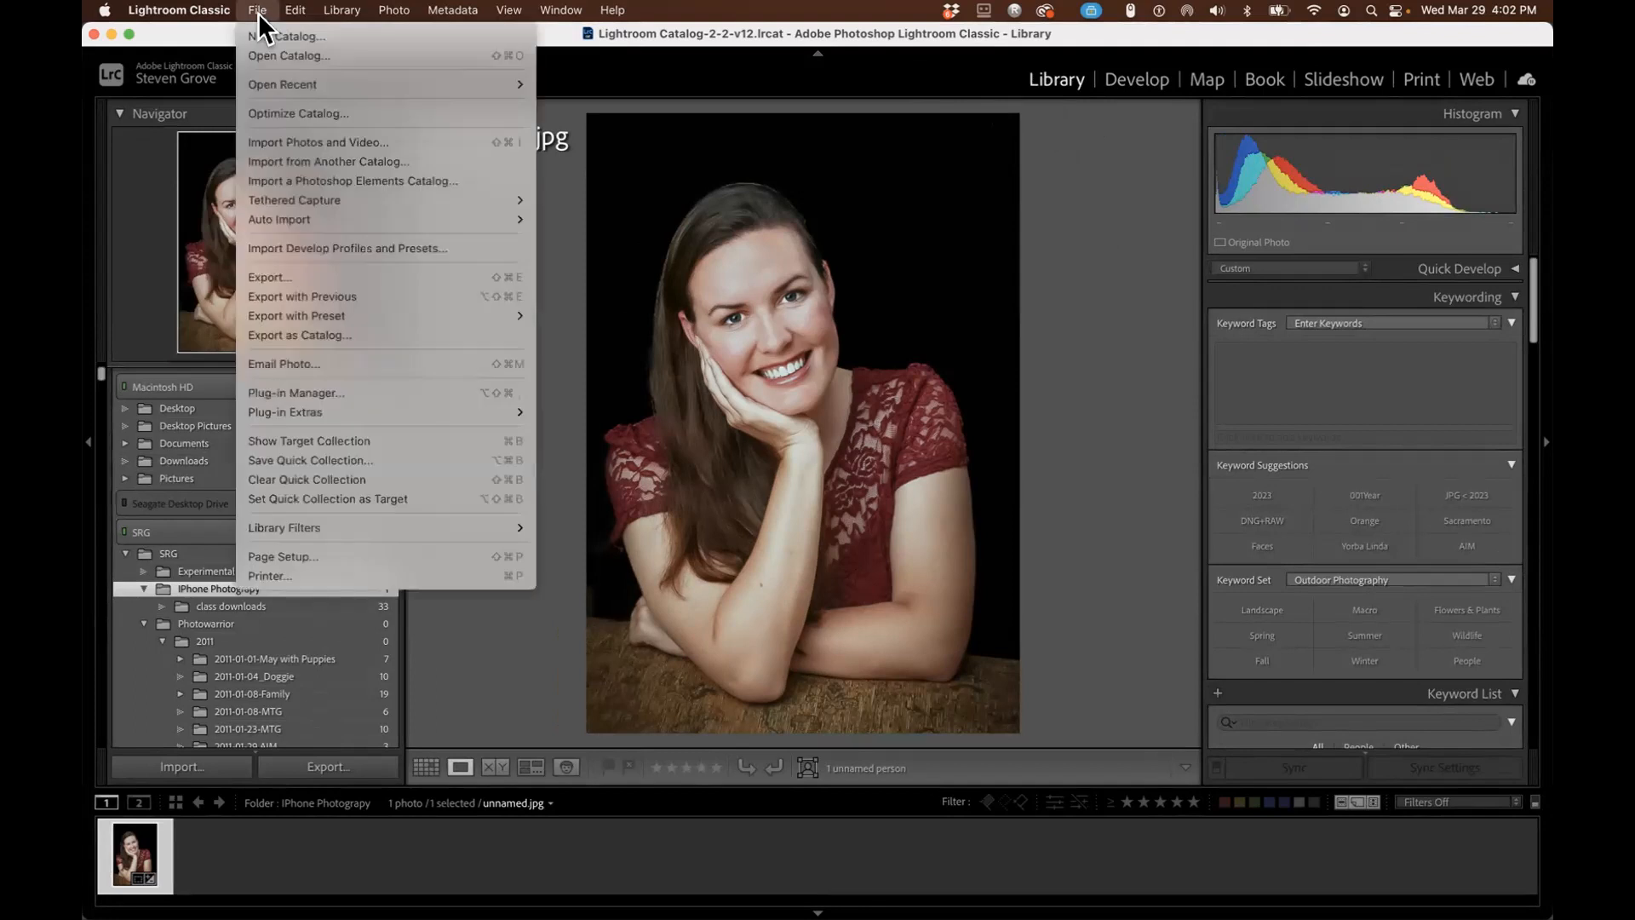
{"action": "left_click", "coordinate": [278, 275]}
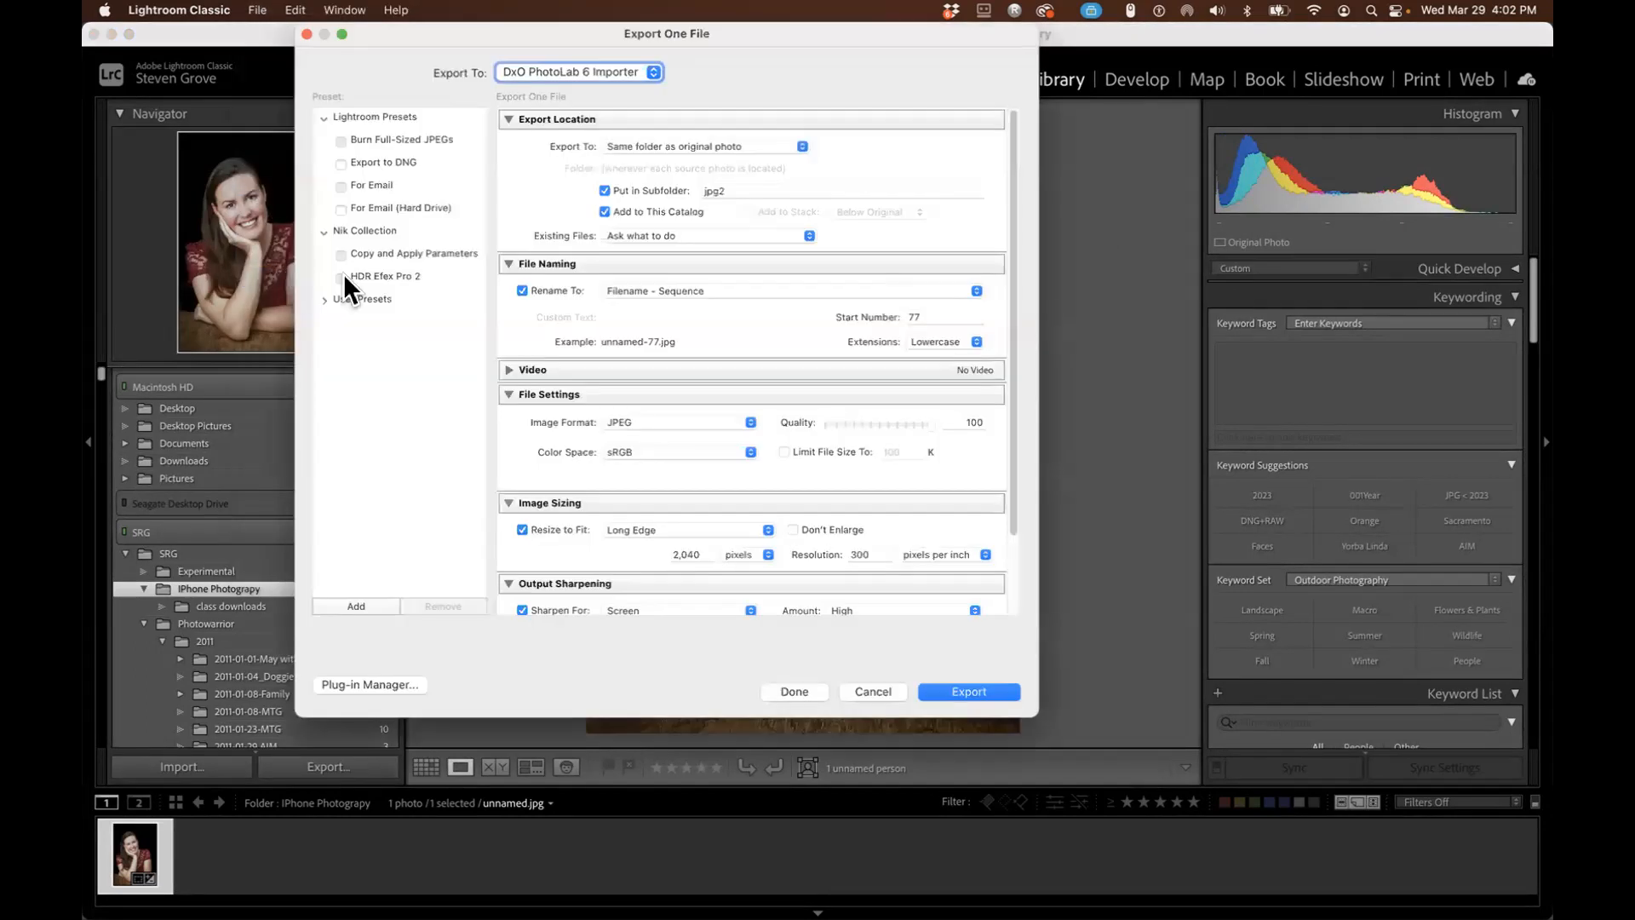
{"action": "left_click", "coordinate": [603, 190]}
{"action": "left_click", "coordinate": [722, 184]}
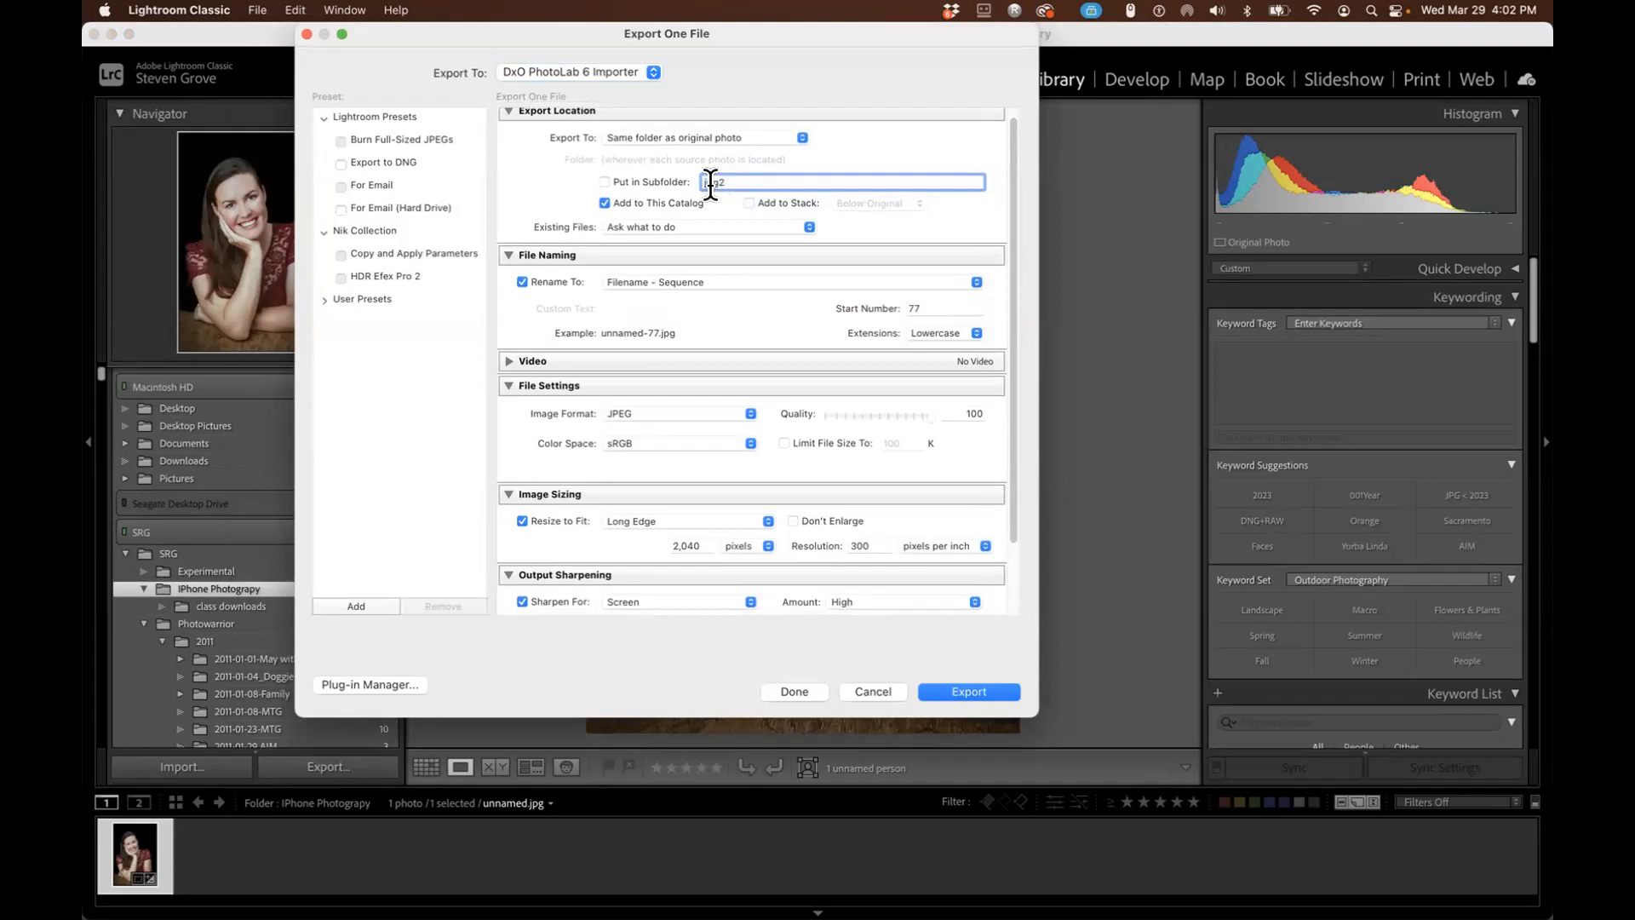
{"action": "key", "text": "BackSpace"}
{"action": "left_click", "coordinate": [958, 690]}
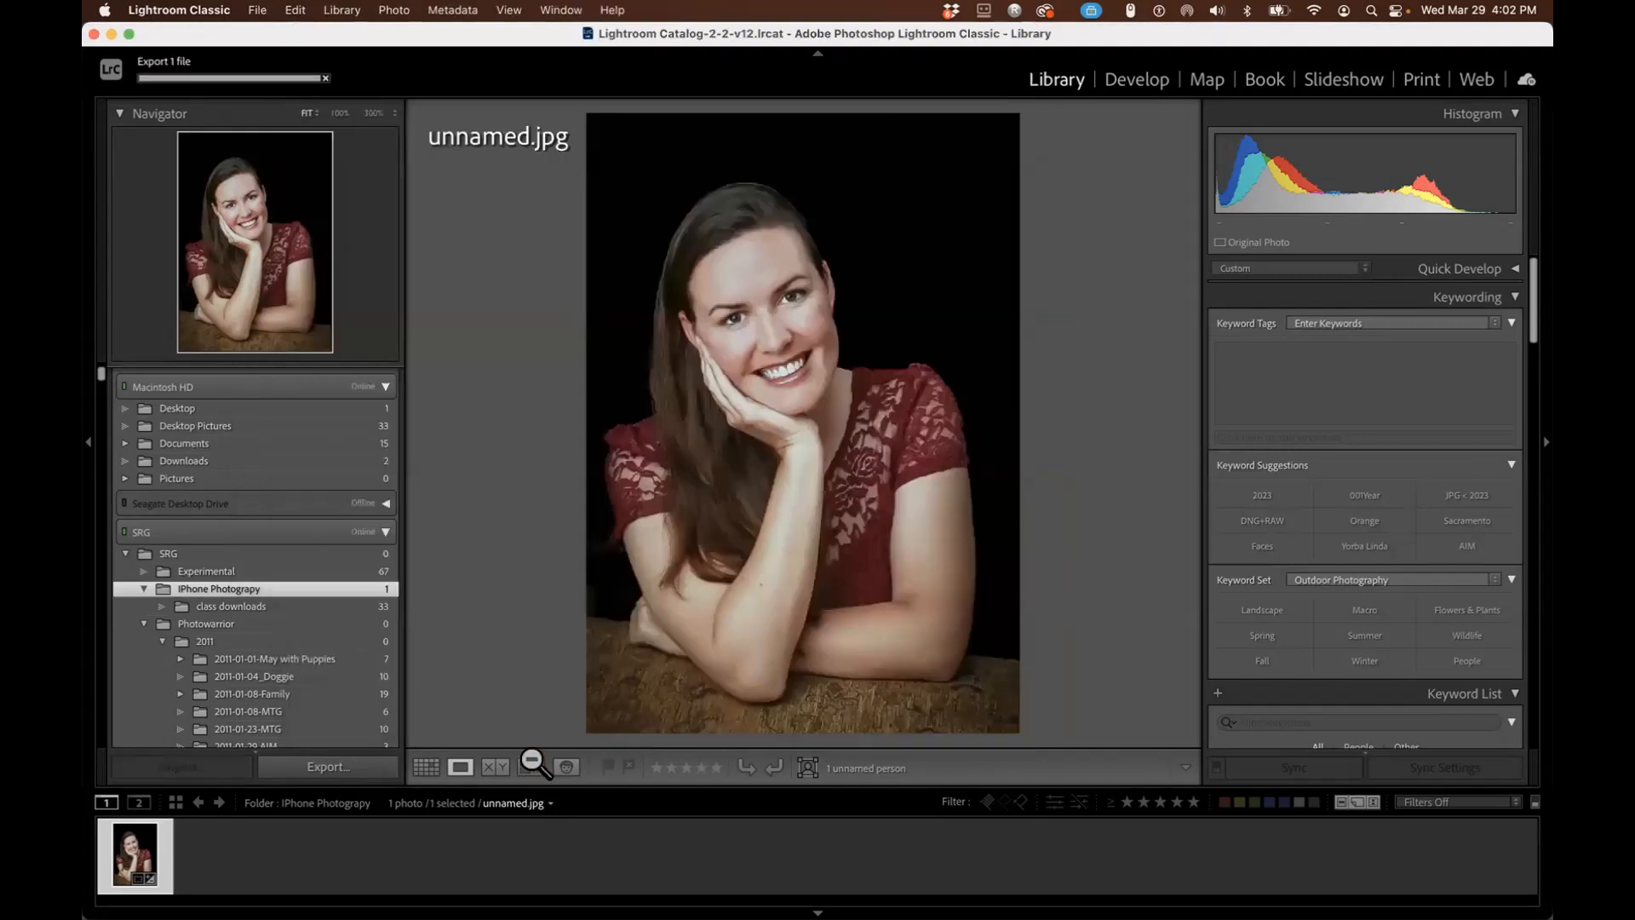
Compare unnamed-77.jpg and unnamed.jpg side by side in the Library with the side panels hidden, then return to the grid.
{"action": "left_click", "coordinate": [426, 766]}
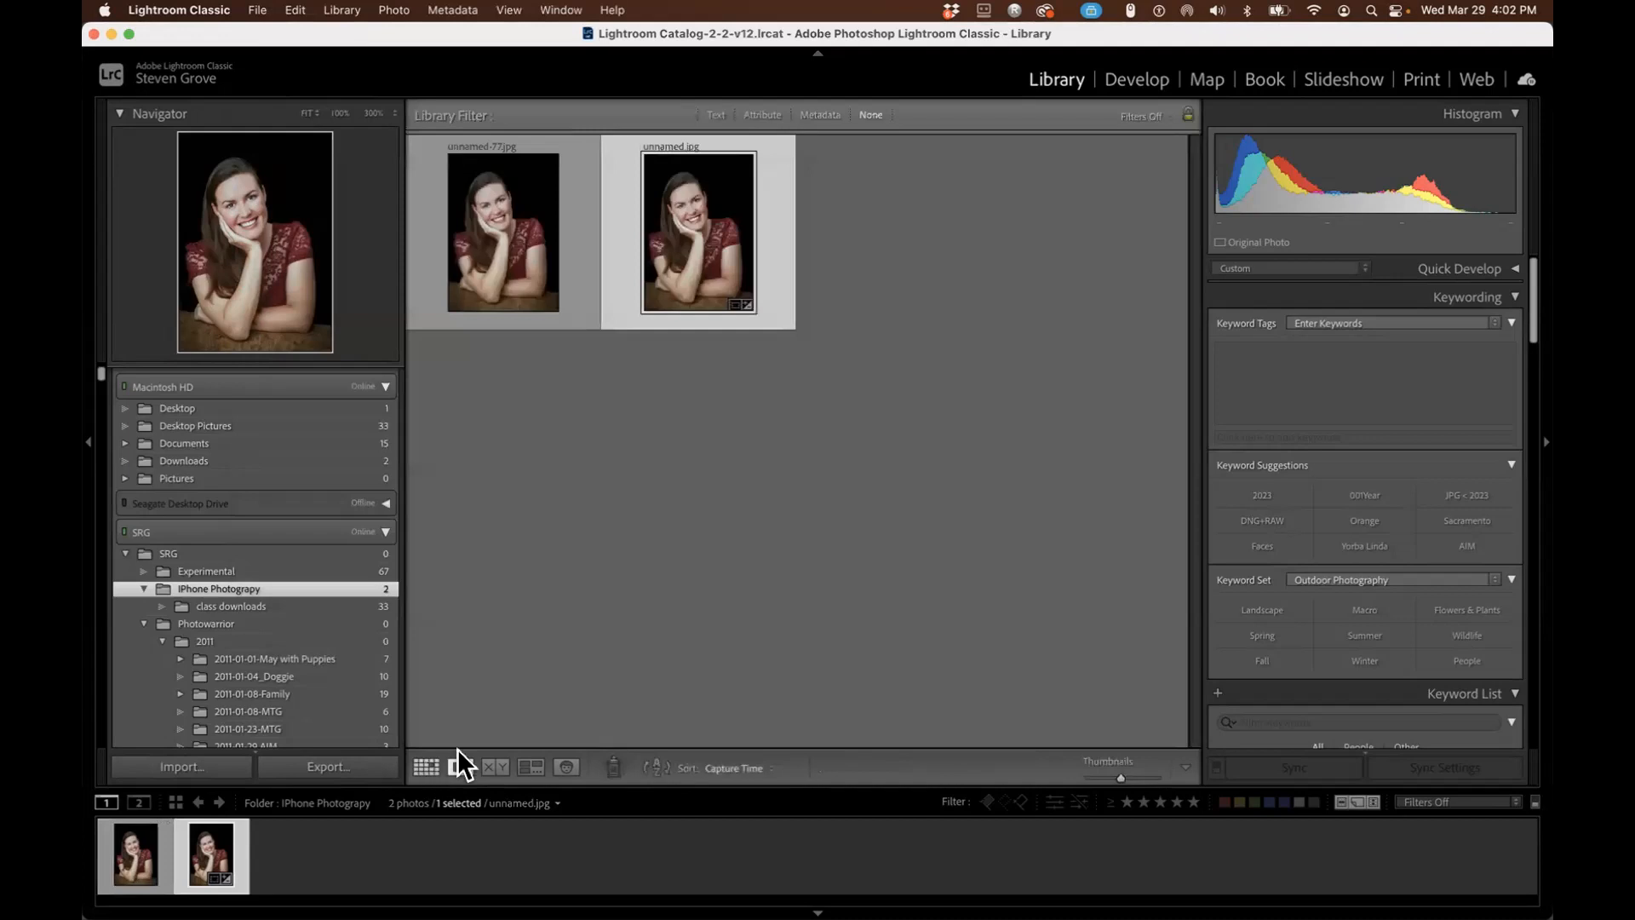
{"action": "left_click", "coordinate": [540, 259]}
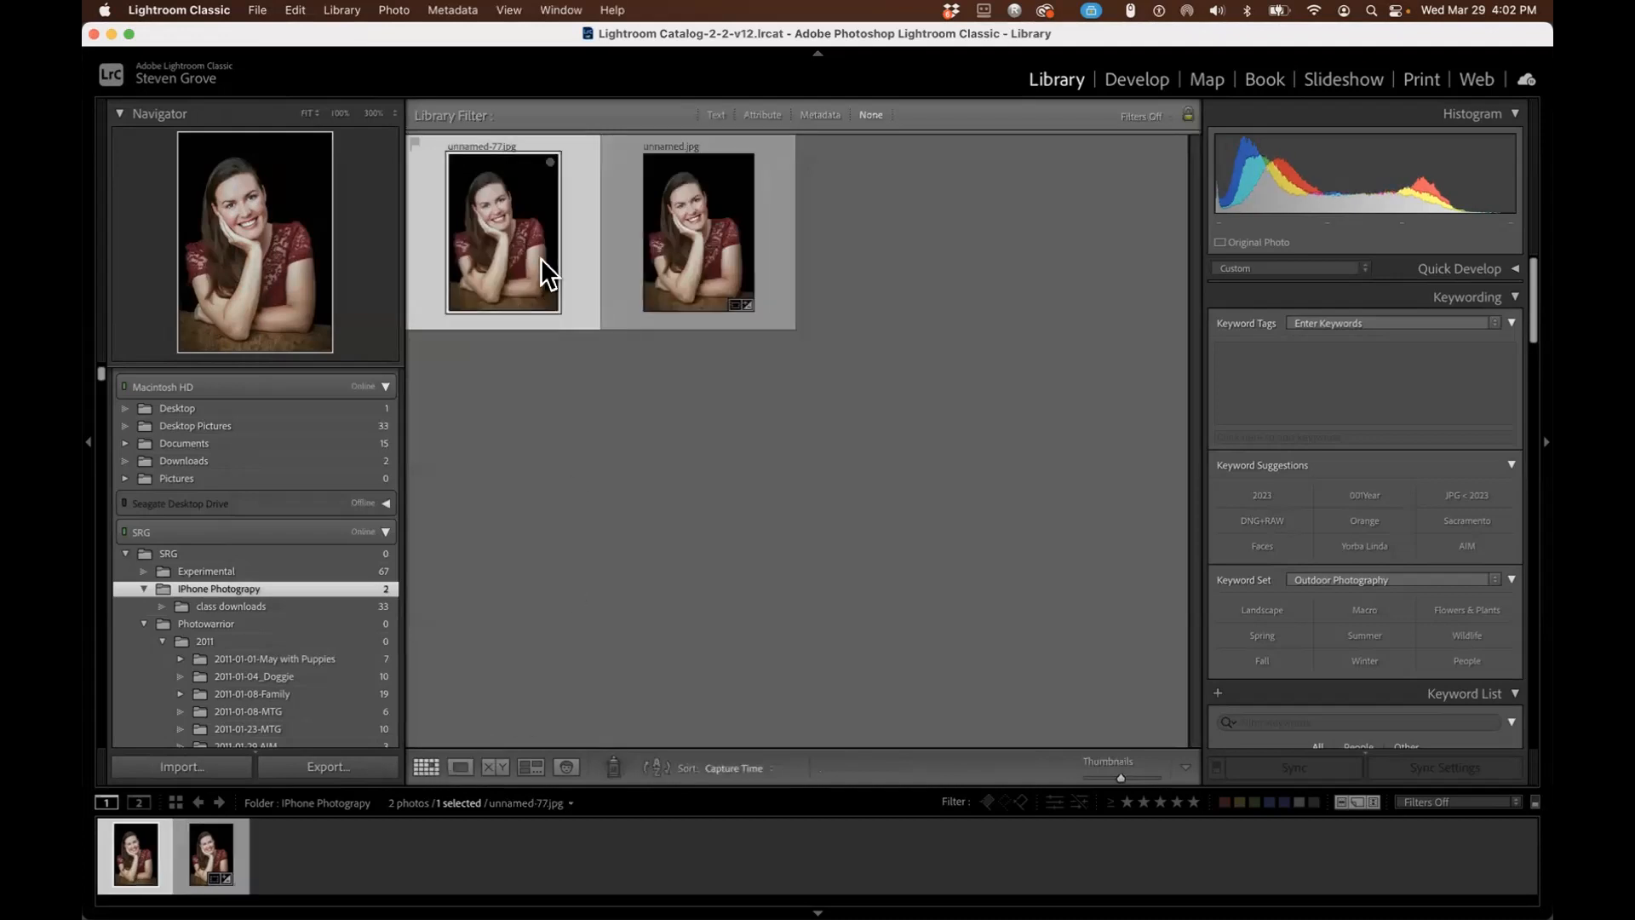
{"action": "left_click", "coordinate": [696, 228], "text": "super"}
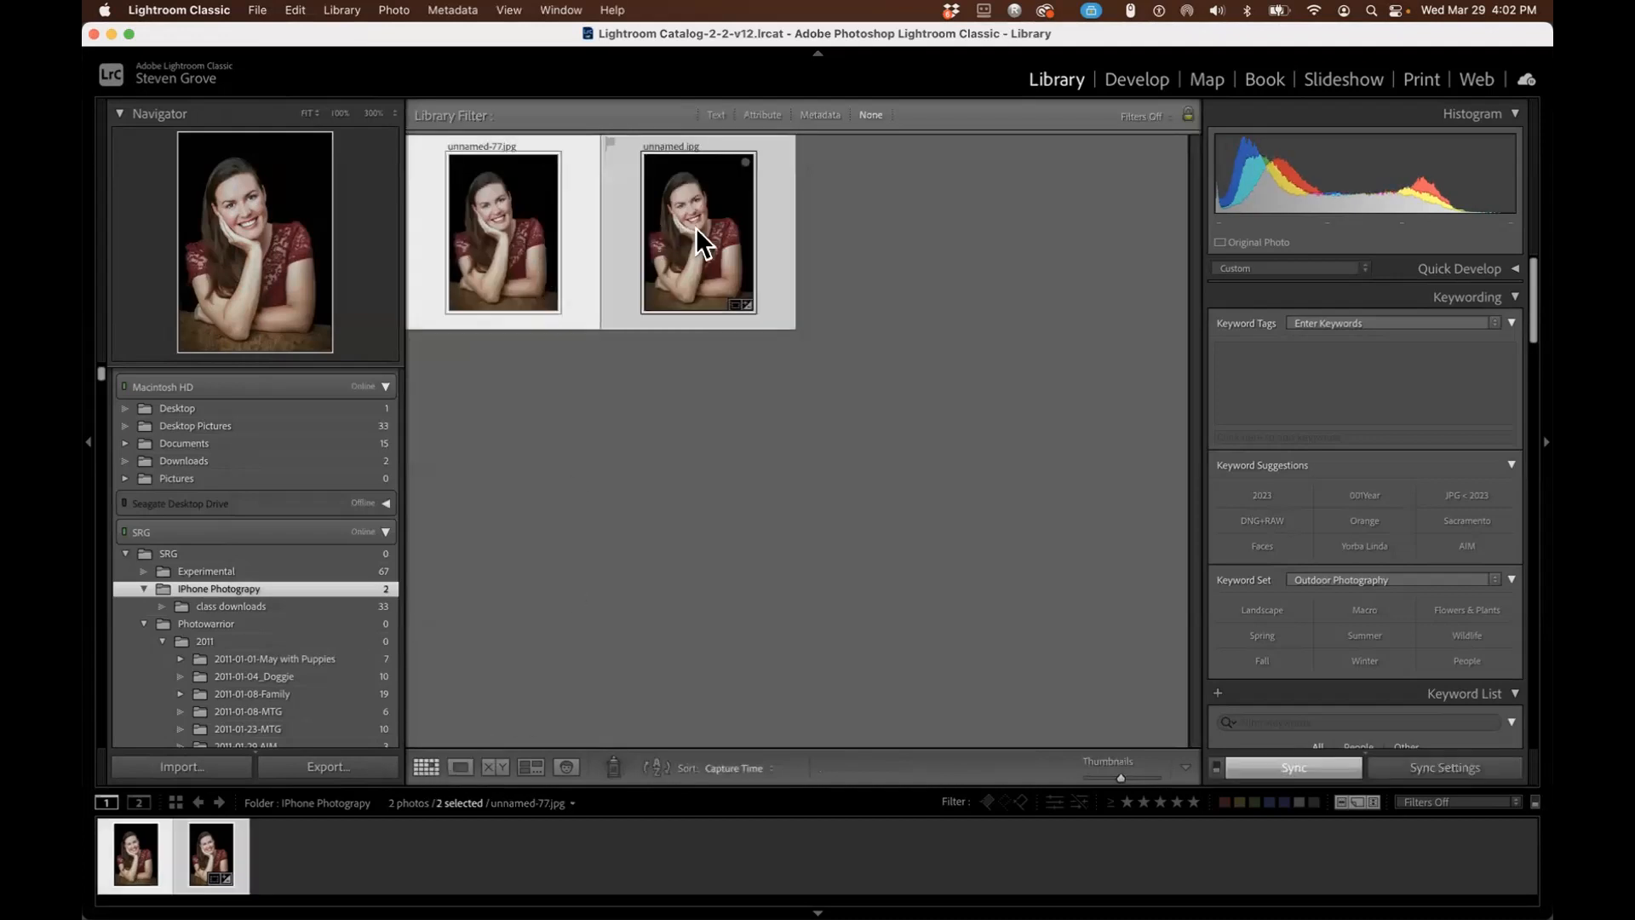
{"action": "left_click", "coordinate": [494, 767]}
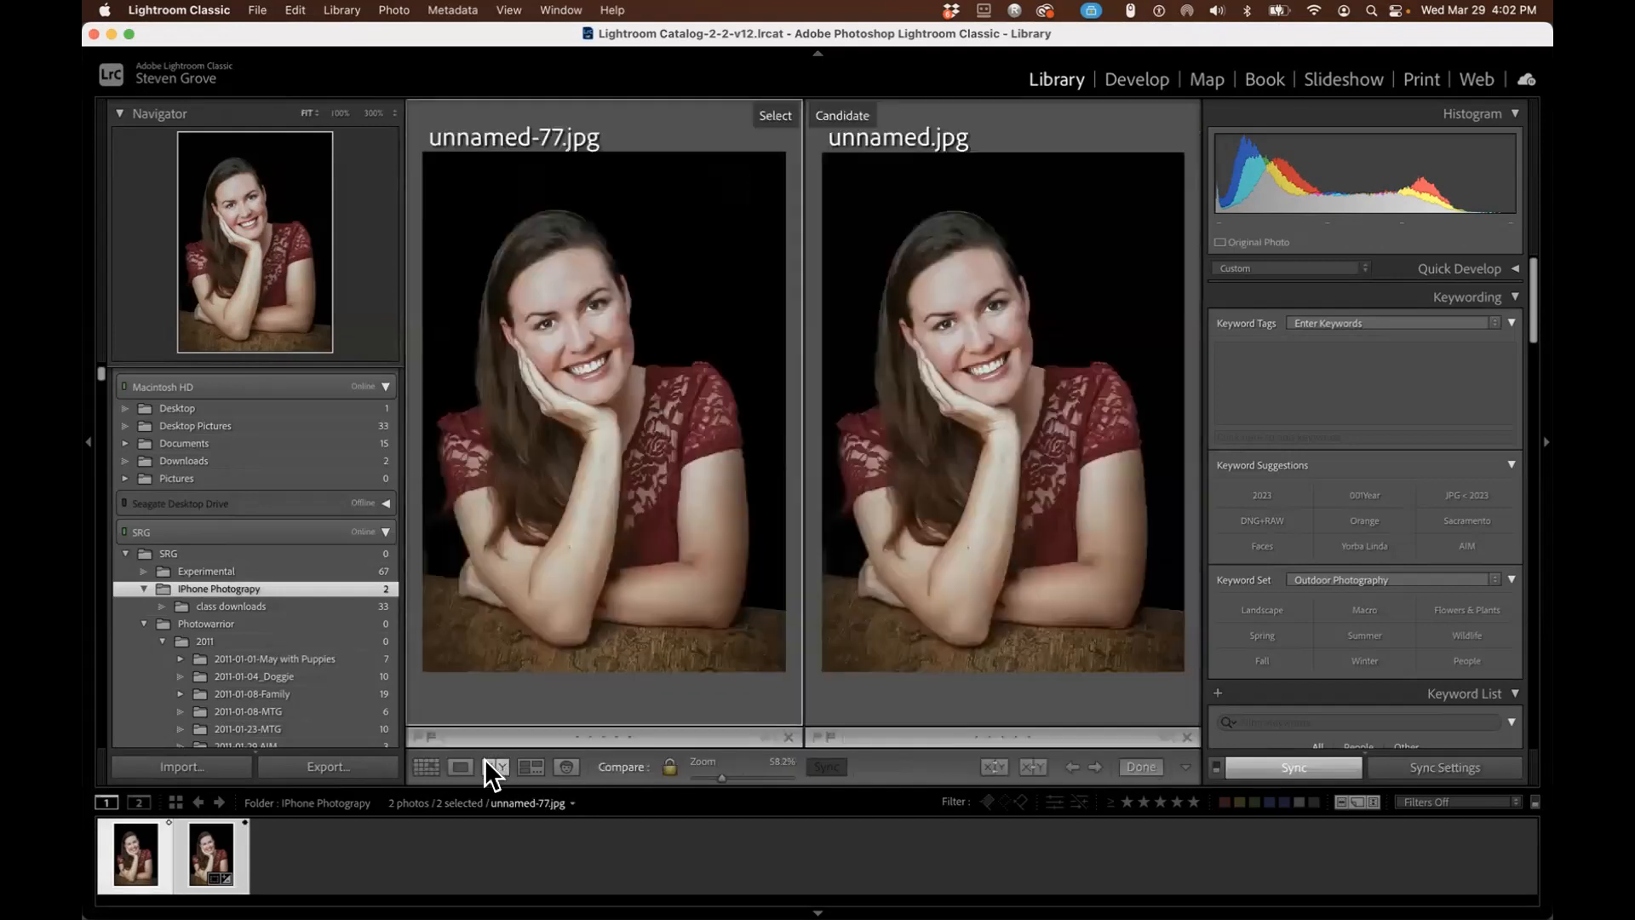
{"action": "key", "text": "Tab"}
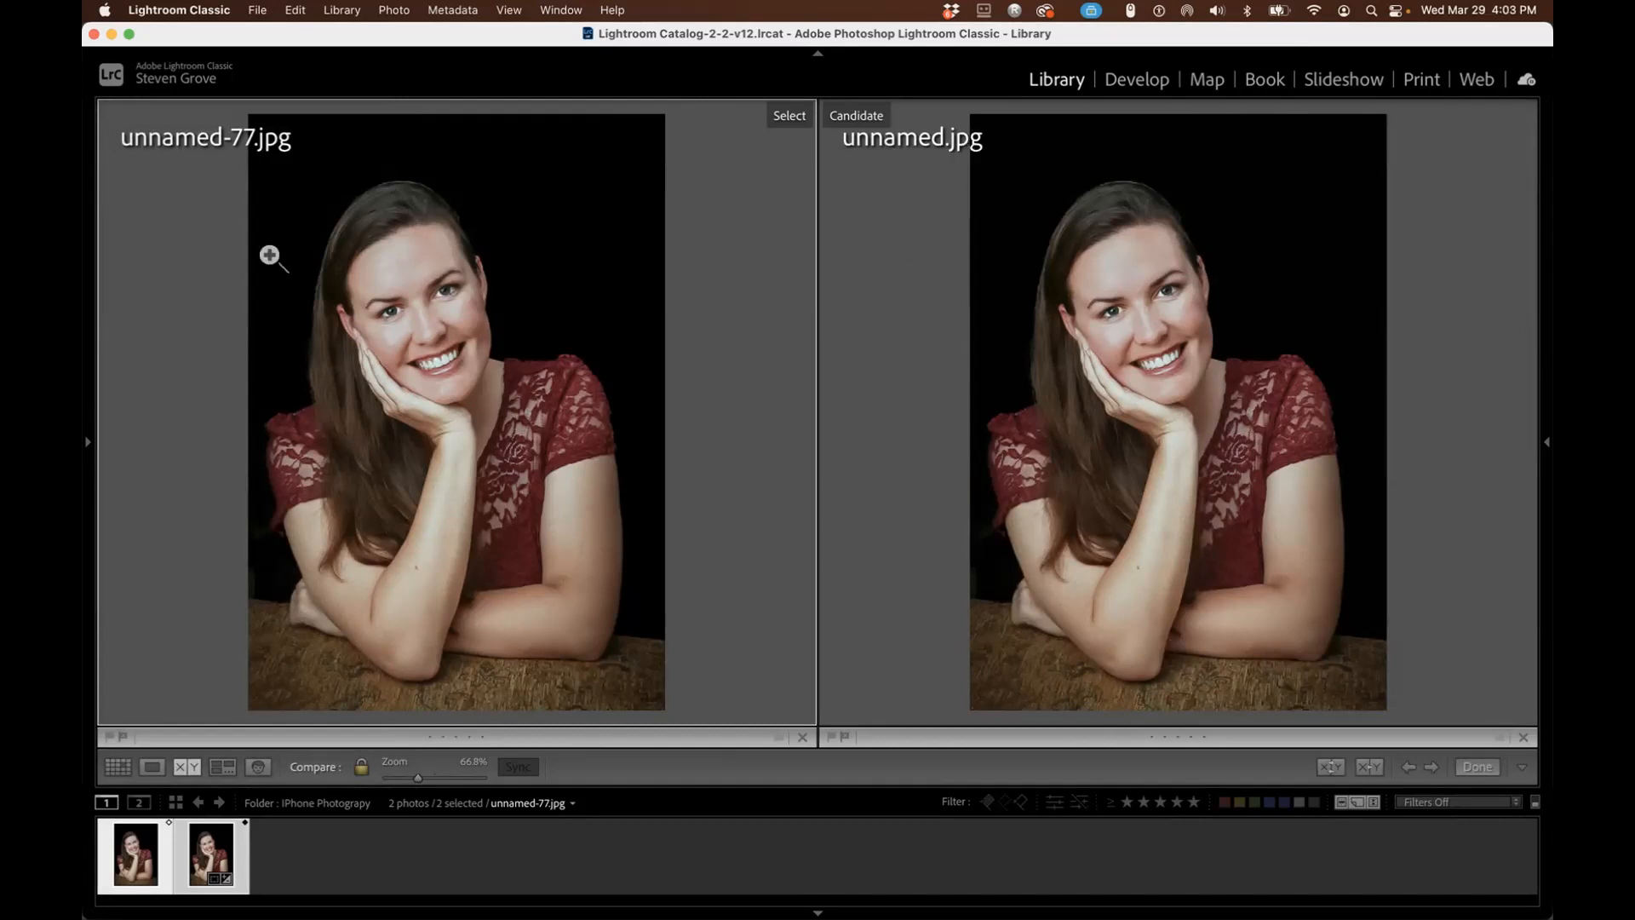
{"action": "left_click", "coordinate": [117, 769]}
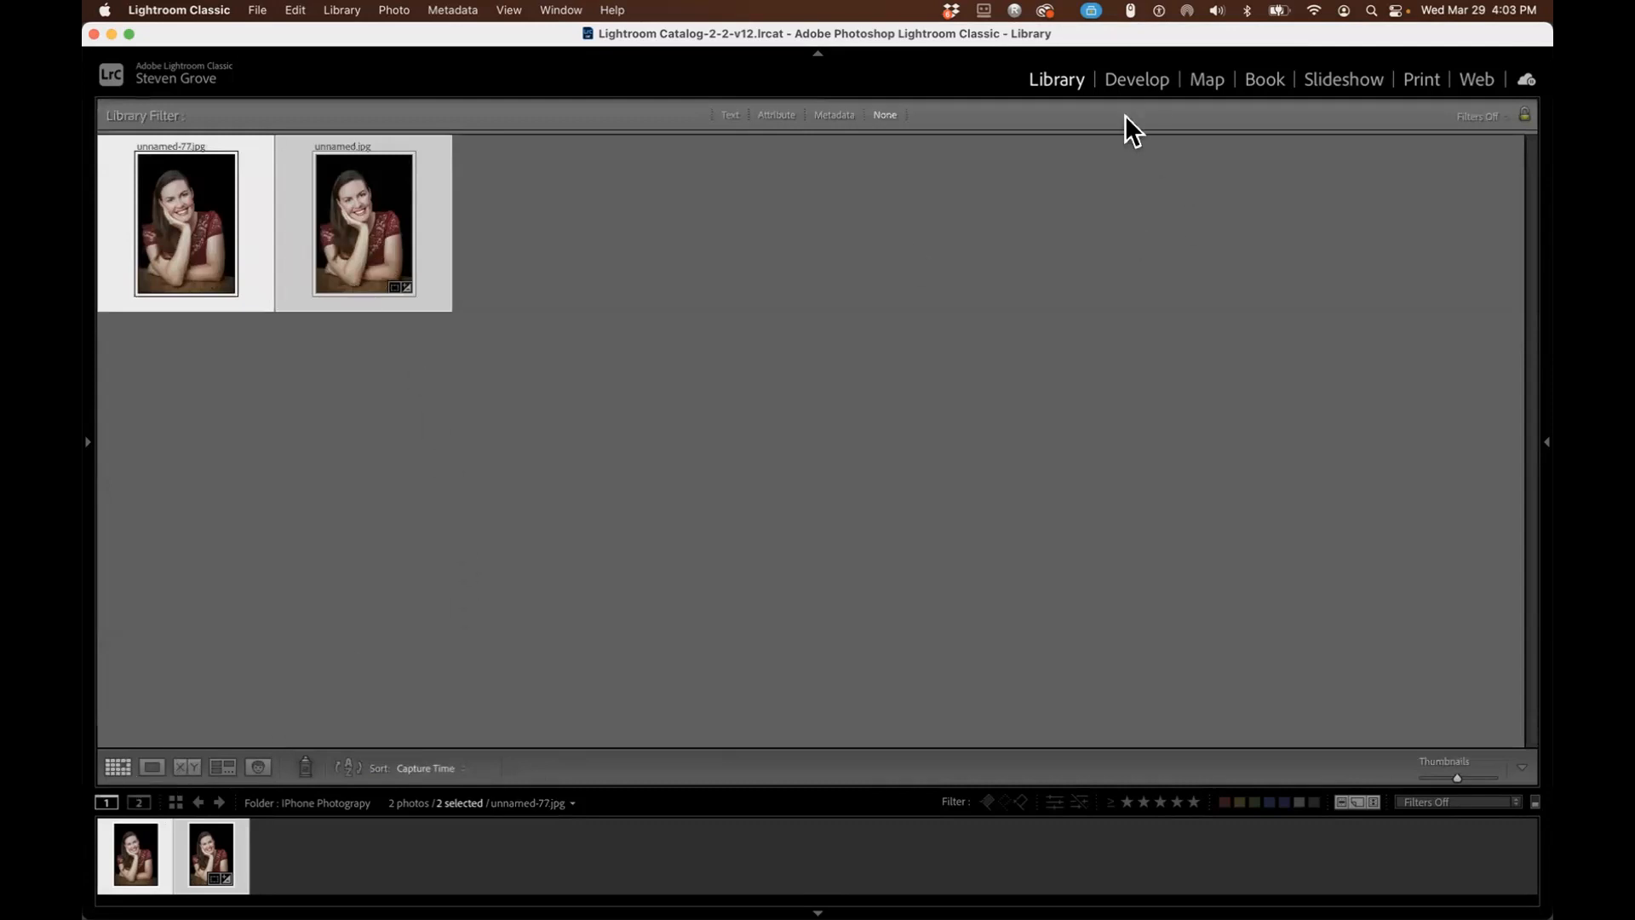
Revert unnamed.jpg to its Import/SRG-1 history state in Develop and go back to the Library grid.
{"action": "left_click", "coordinate": [1134, 79]}
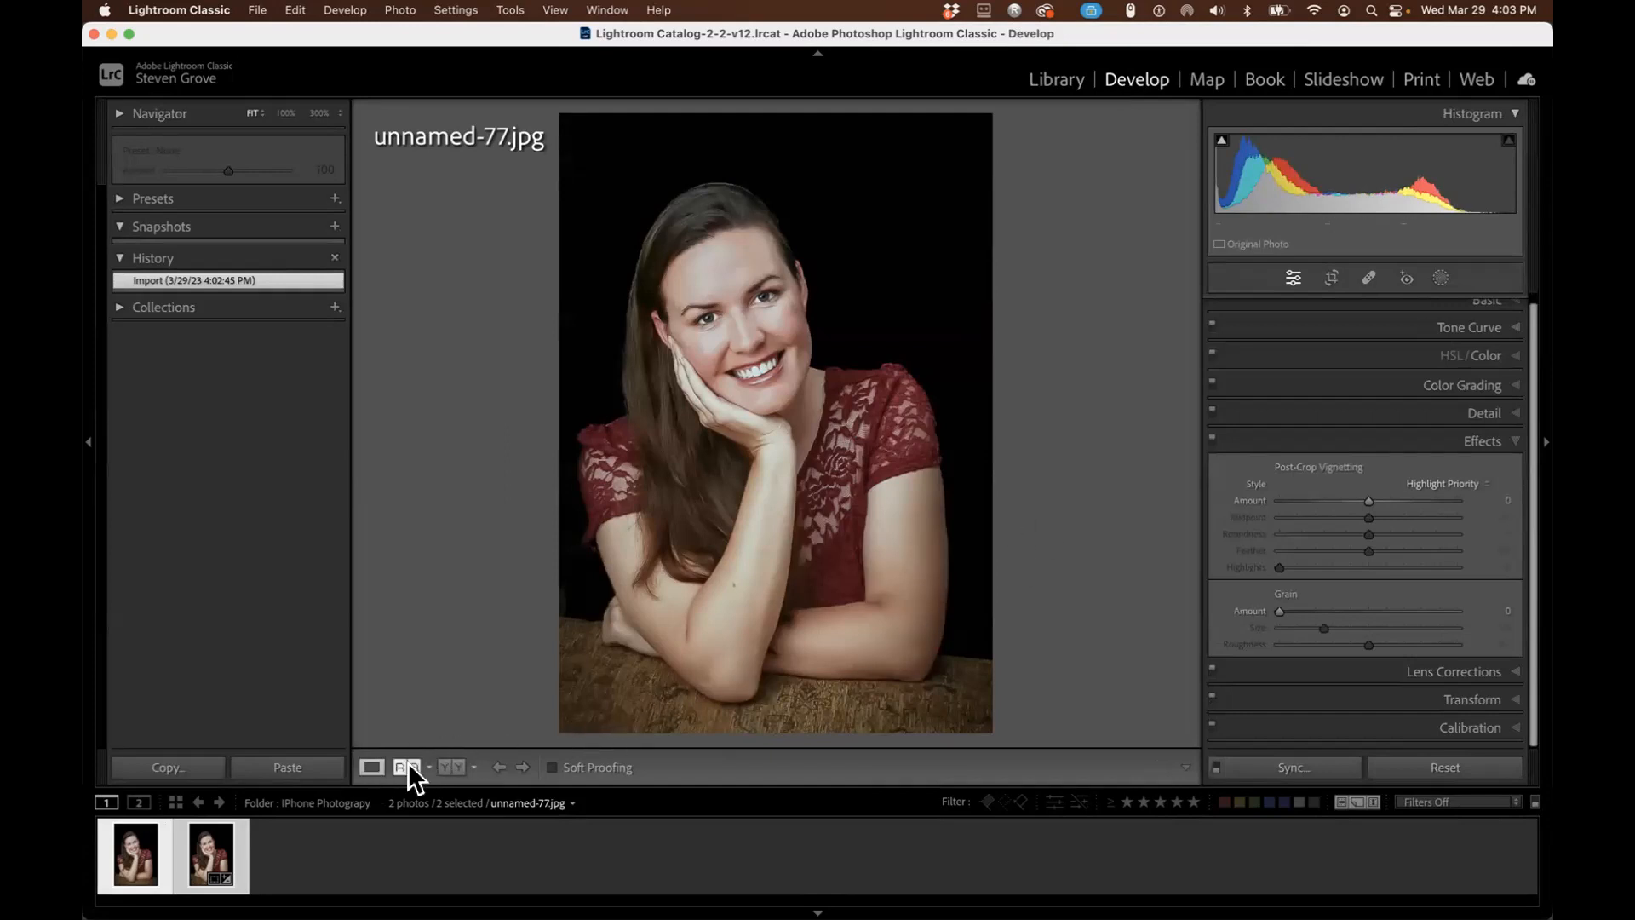
{"action": "left_click", "coordinate": [1049, 79]}
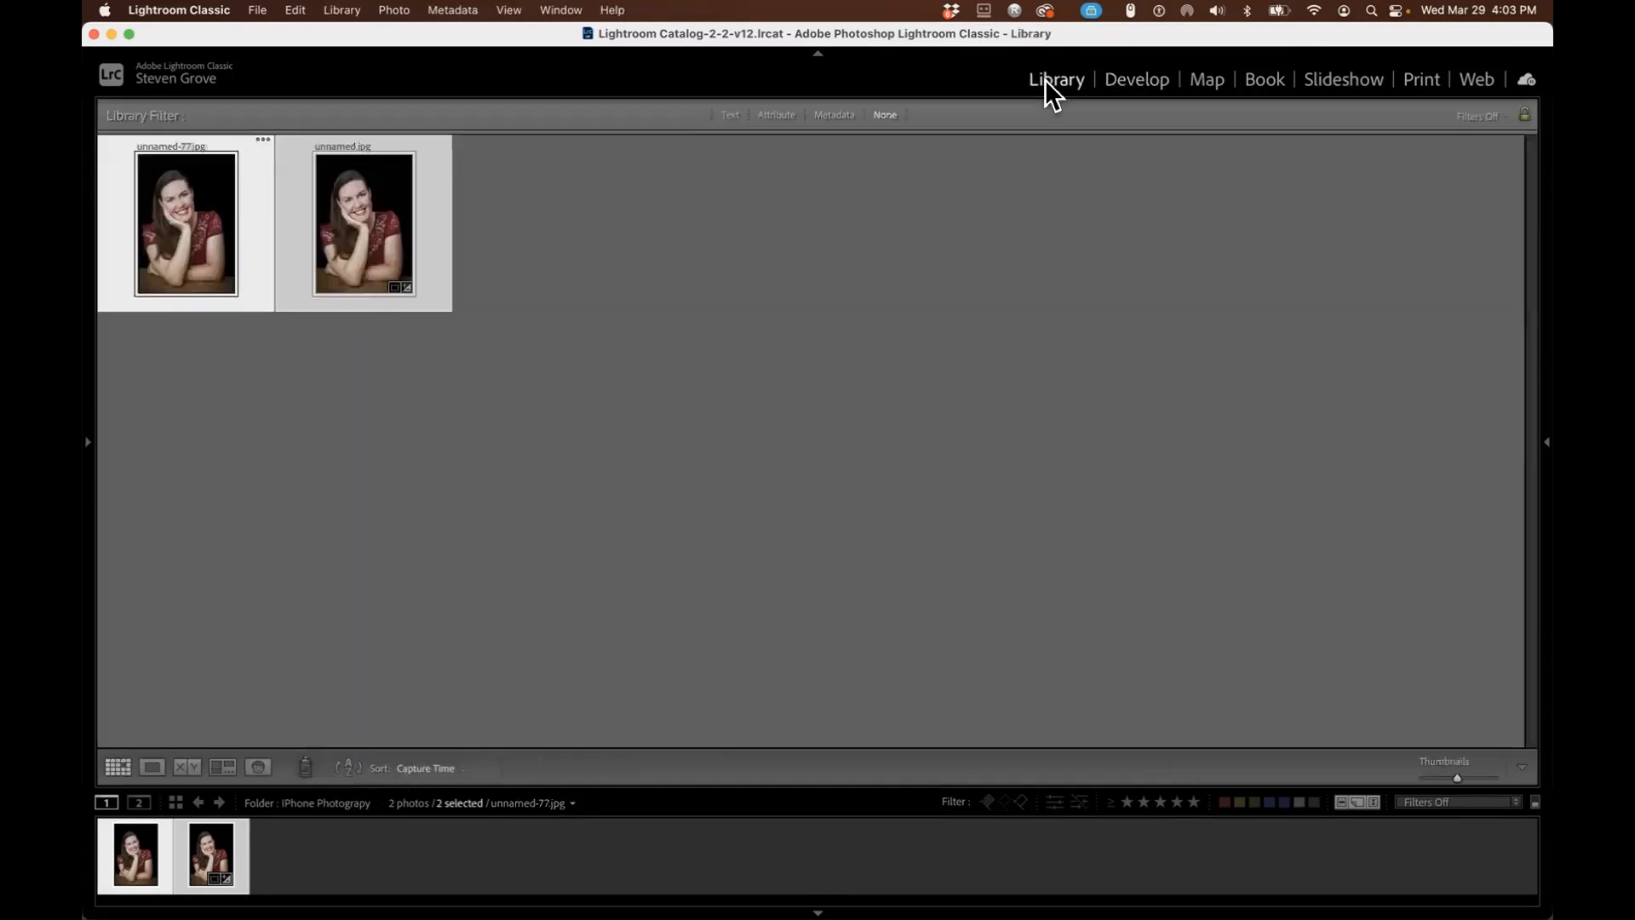
{"action": "double_click", "coordinate": [369, 227]}
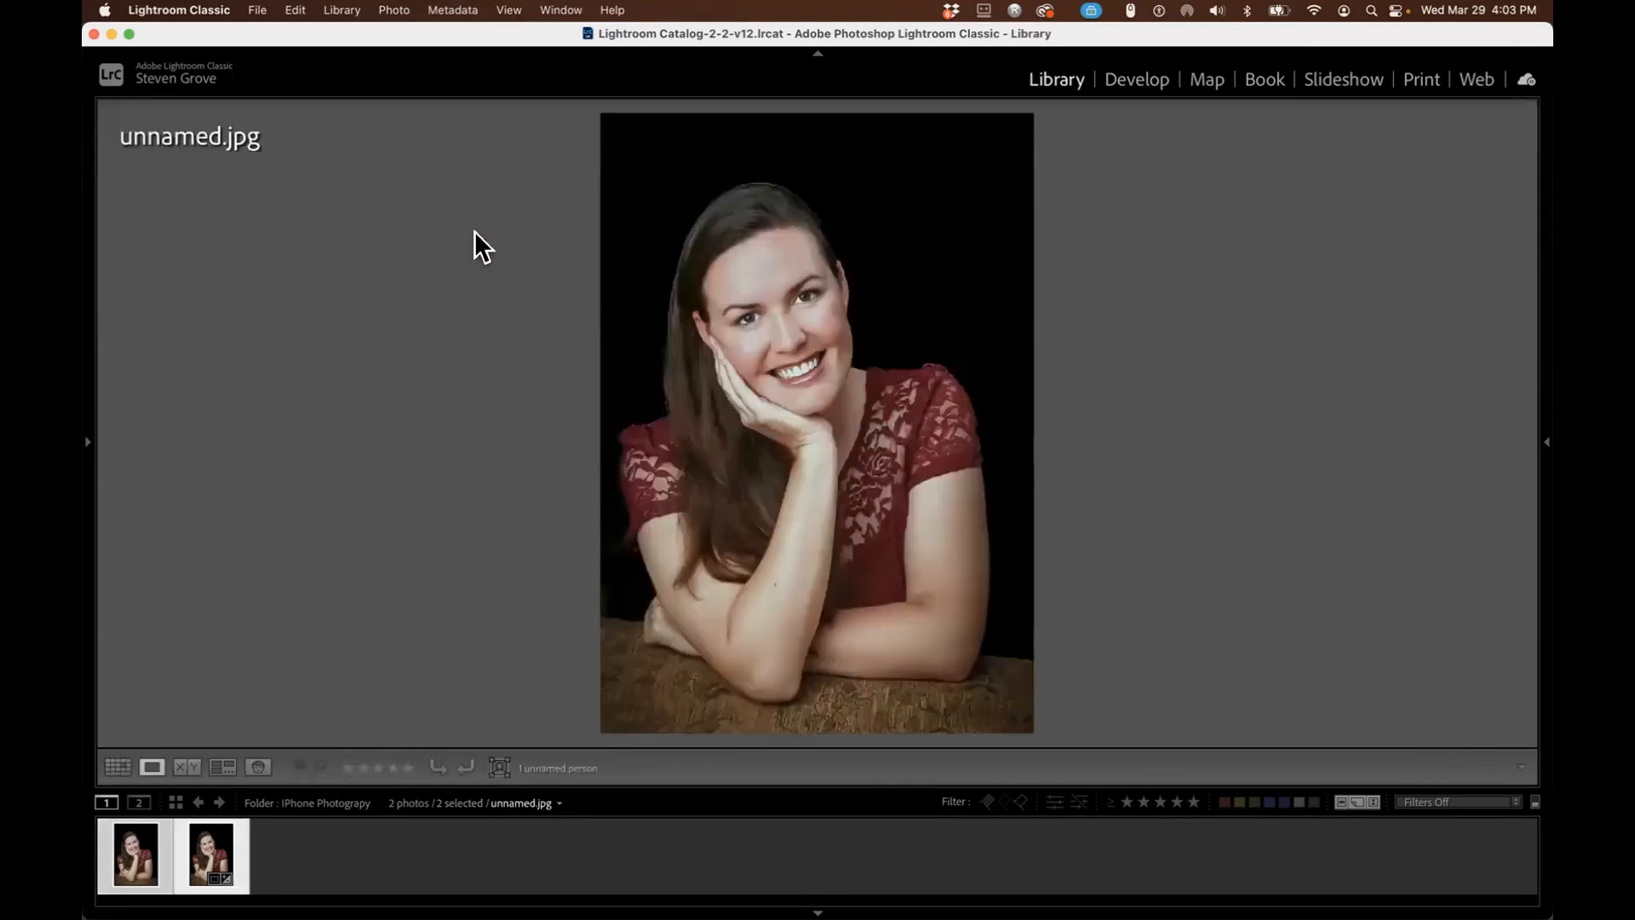
{"action": "left_click", "coordinate": [1132, 79]}
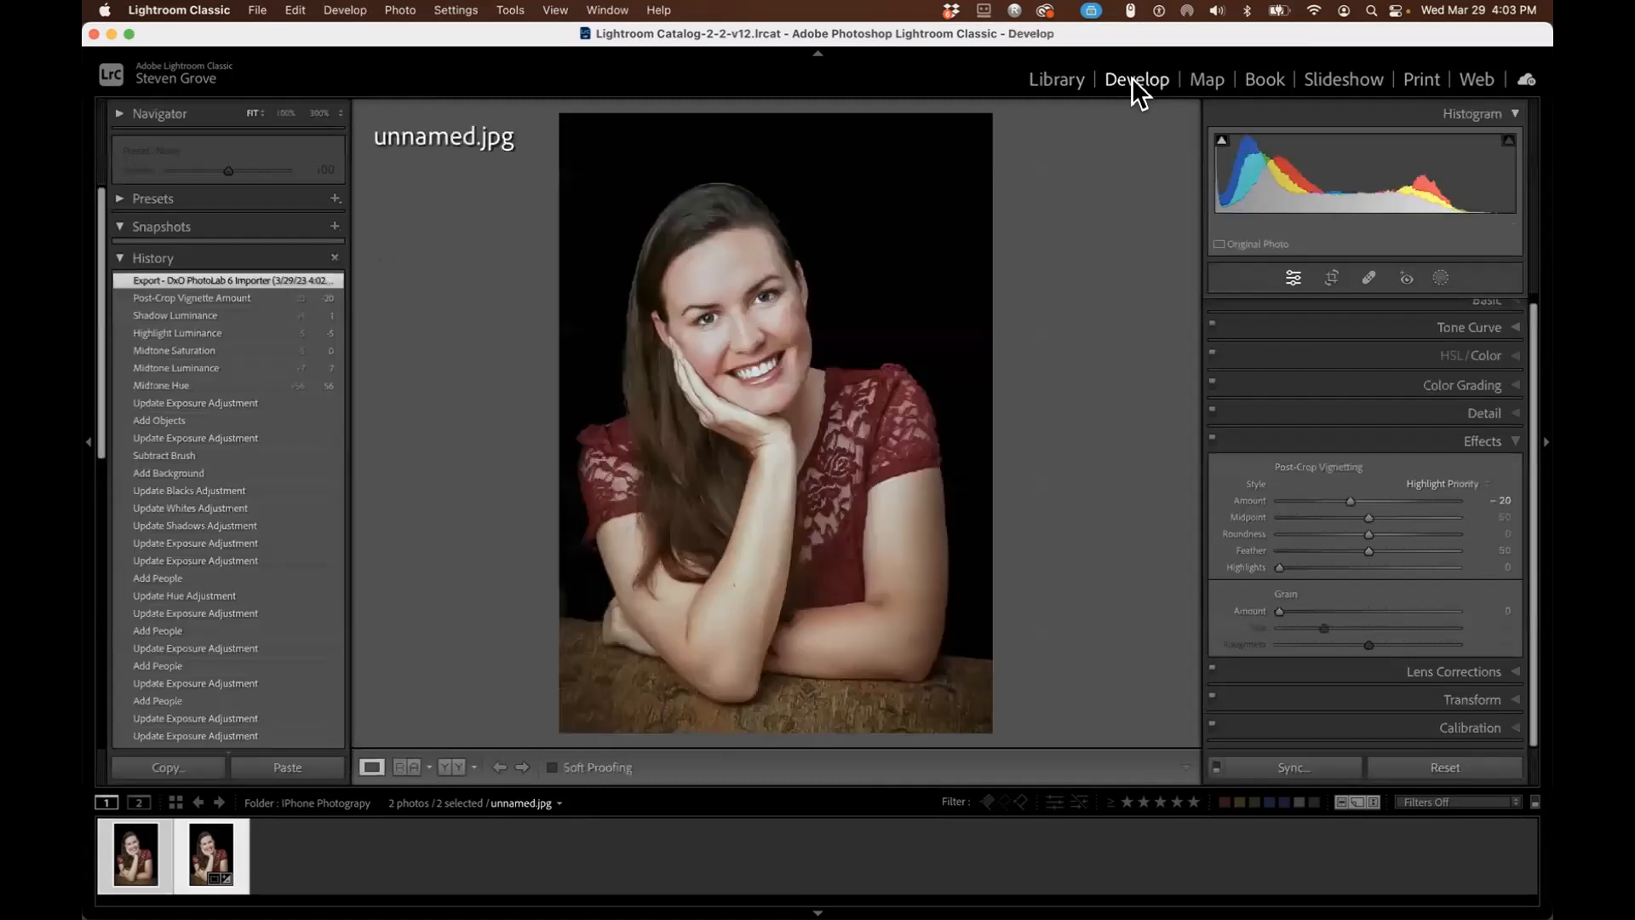
{"action": "scroll", "coordinate": [217, 365], "scroll_direction": "down", "scroll_amount": 10}
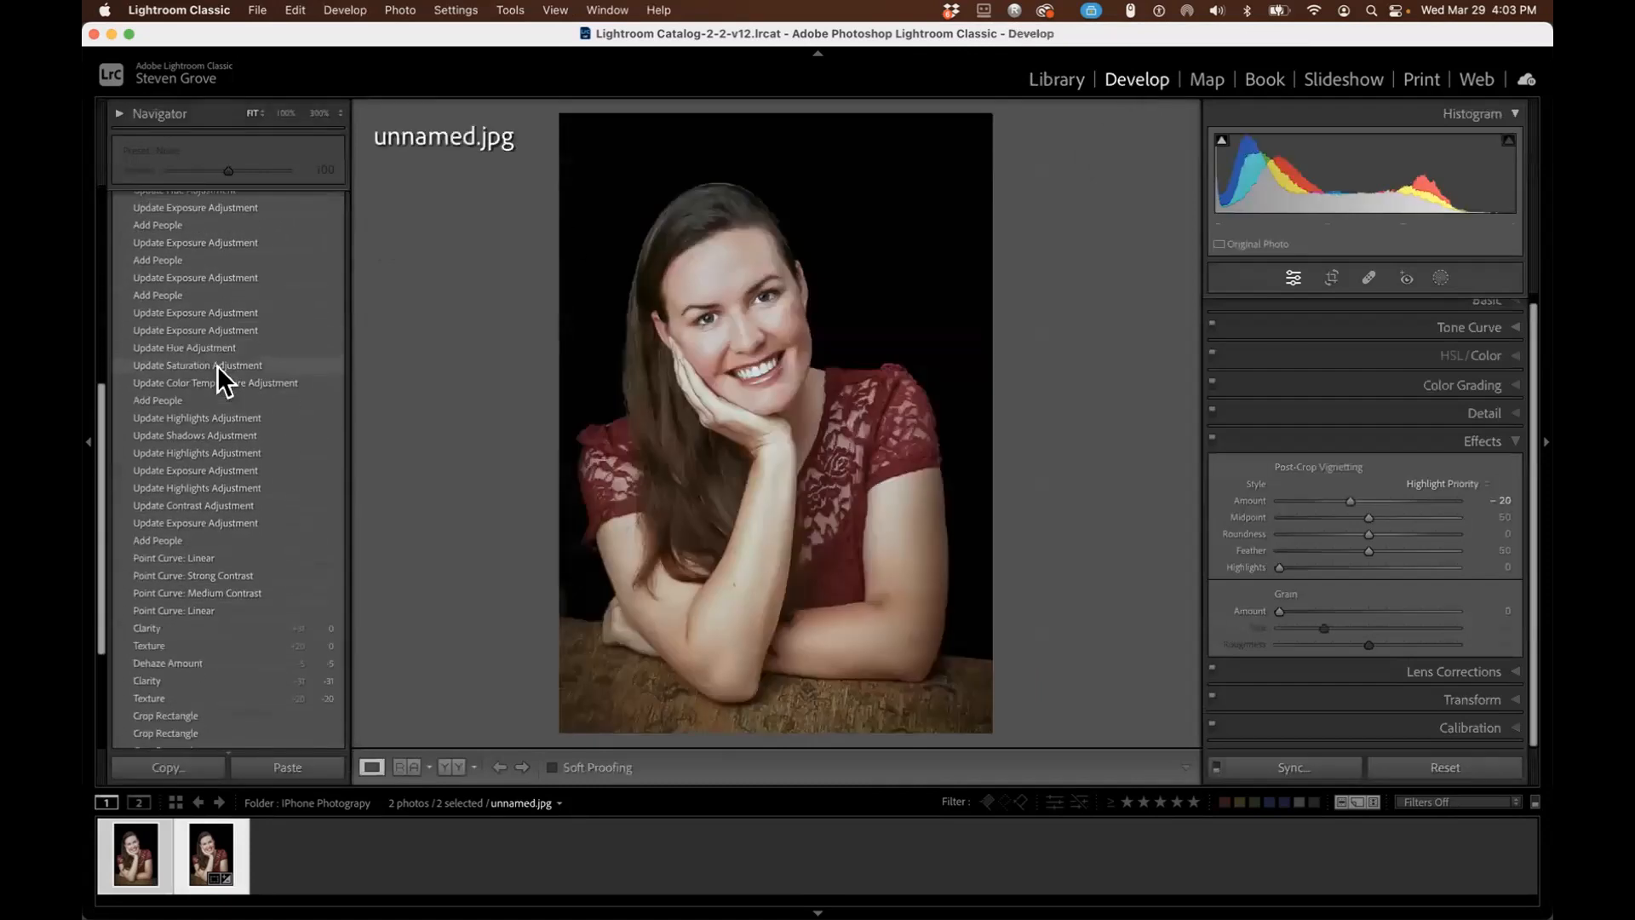
{"action": "scroll", "coordinate": [217, 366], "scroll_direction": "down", "scroll_amount": 2}
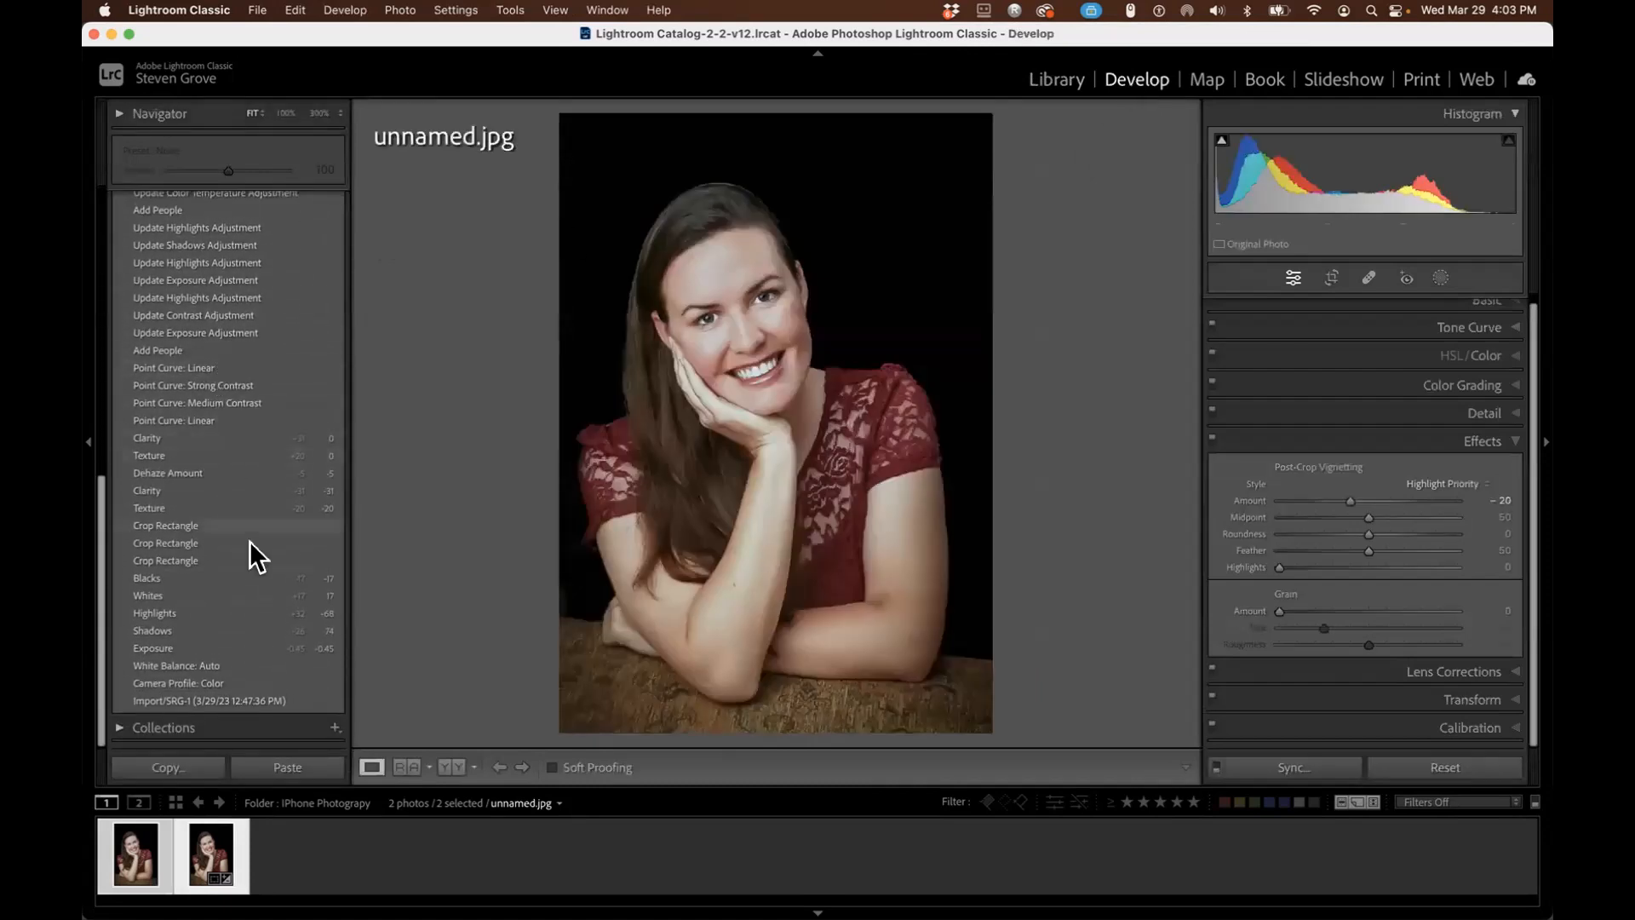
{"action": "left_click", "coordinate": [249, 702]}
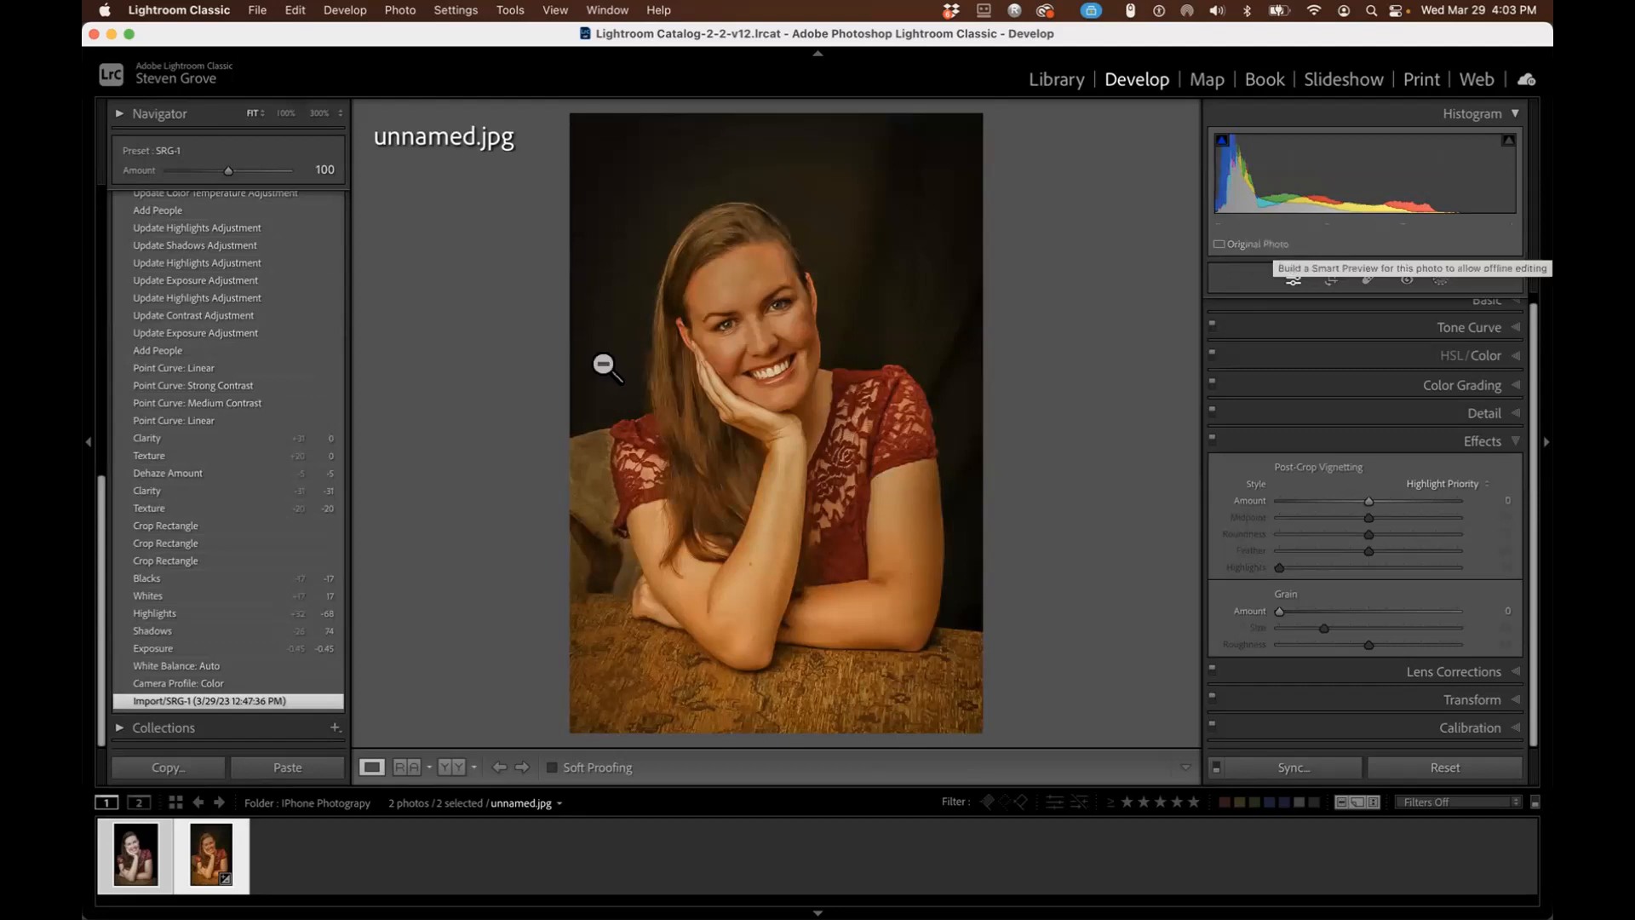
{"action": "left_click", "coordinate": [1054, 79]}
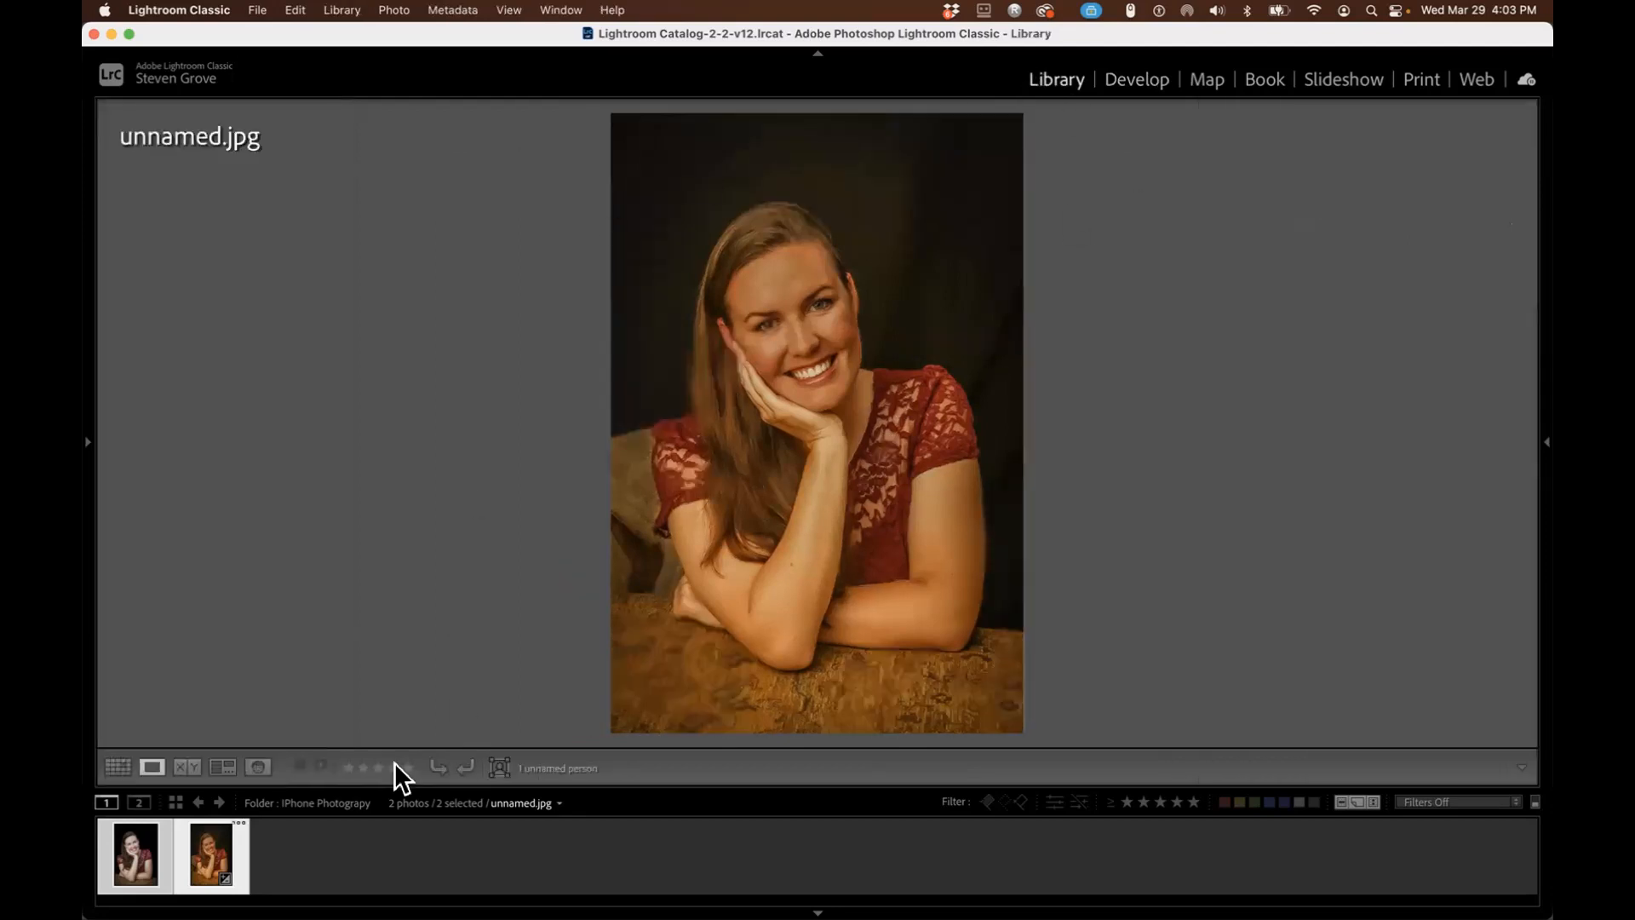
{"action": "left_click", "coordinate": [118, 766]}
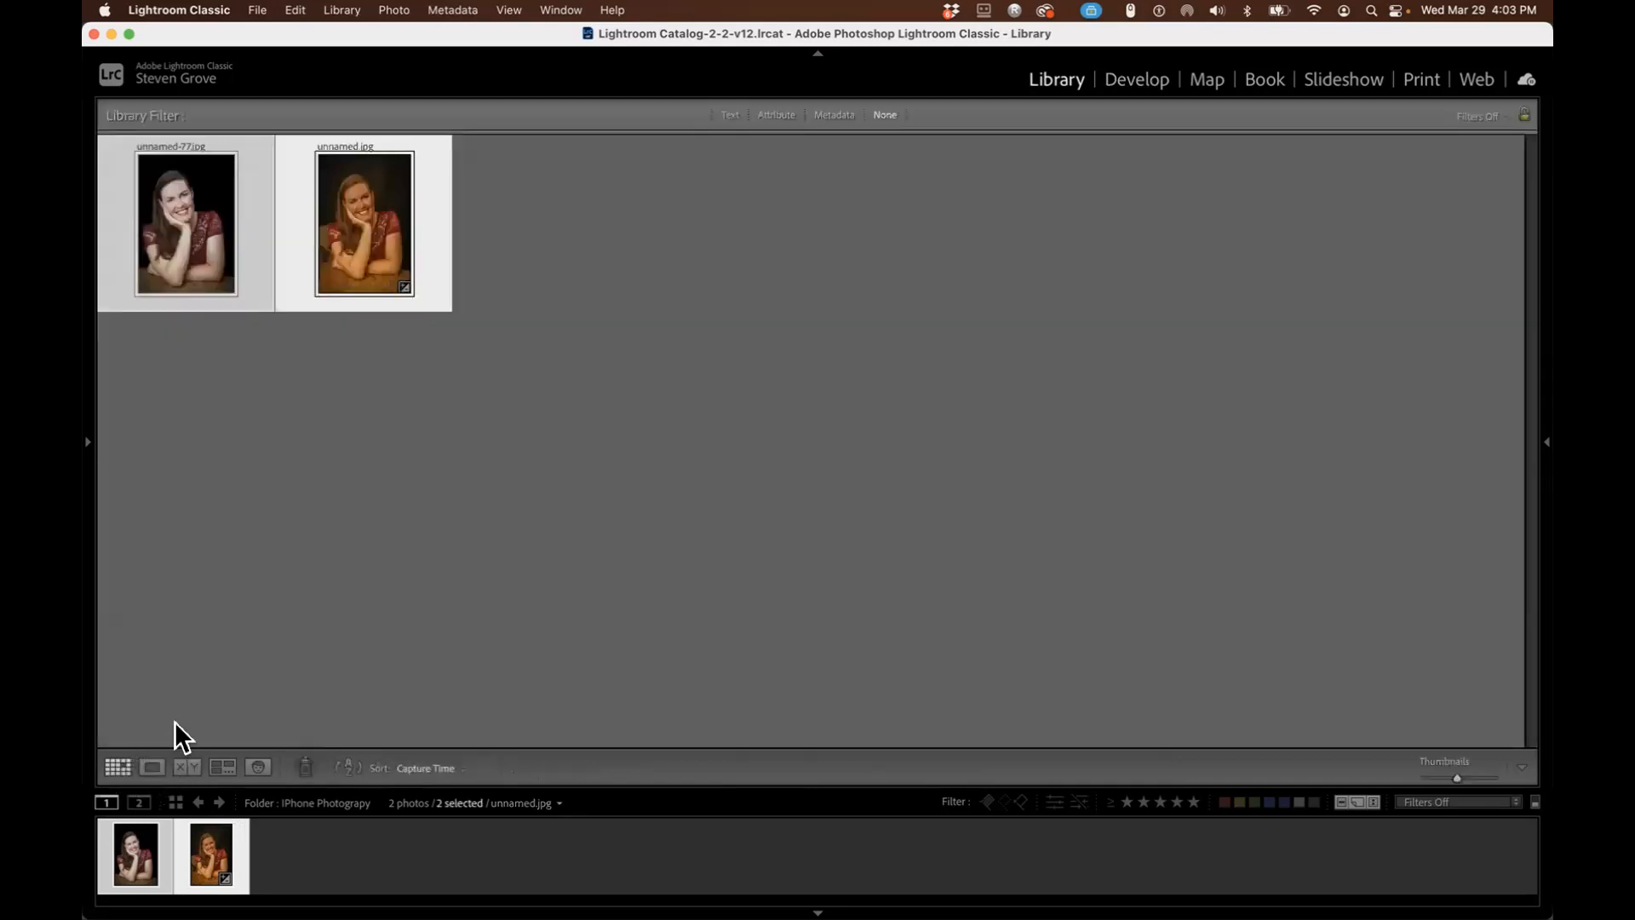
Compare the reverted unnamed.jpg with the exported unnamed-77.jpg side by side, then return to the grid.
{"action": "left_click", "coordinate": [212, 253], "text": "super"}
{"action": "left_click", "coordinate": [230, 250], "text": "super"}
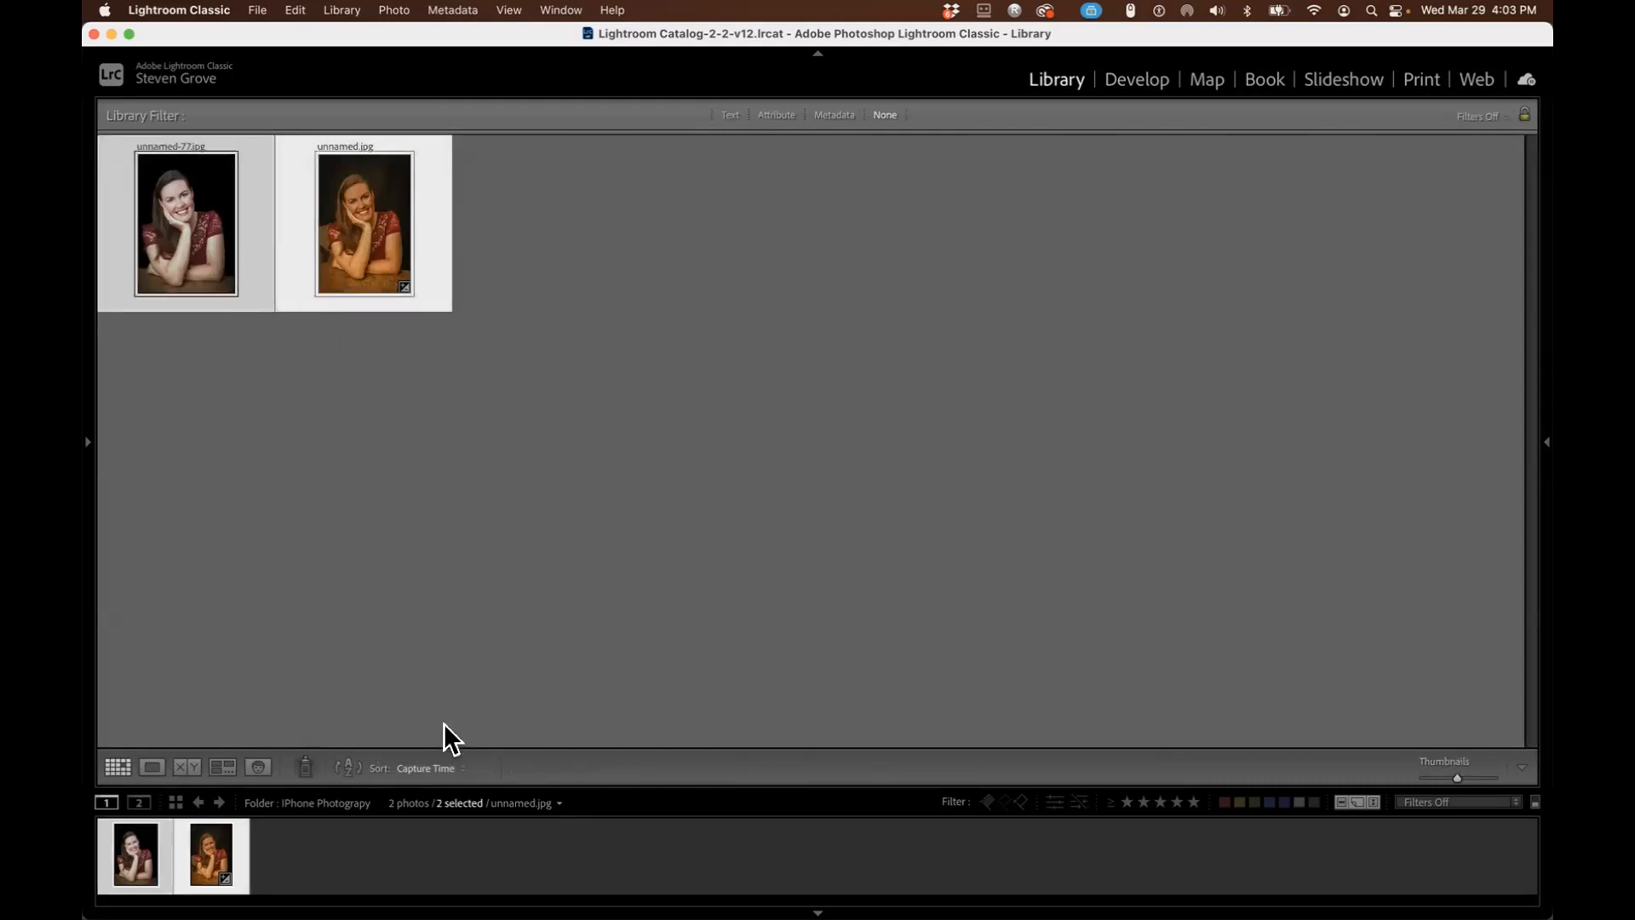
{"action": "left_click", "coordinate": [181, 767]}
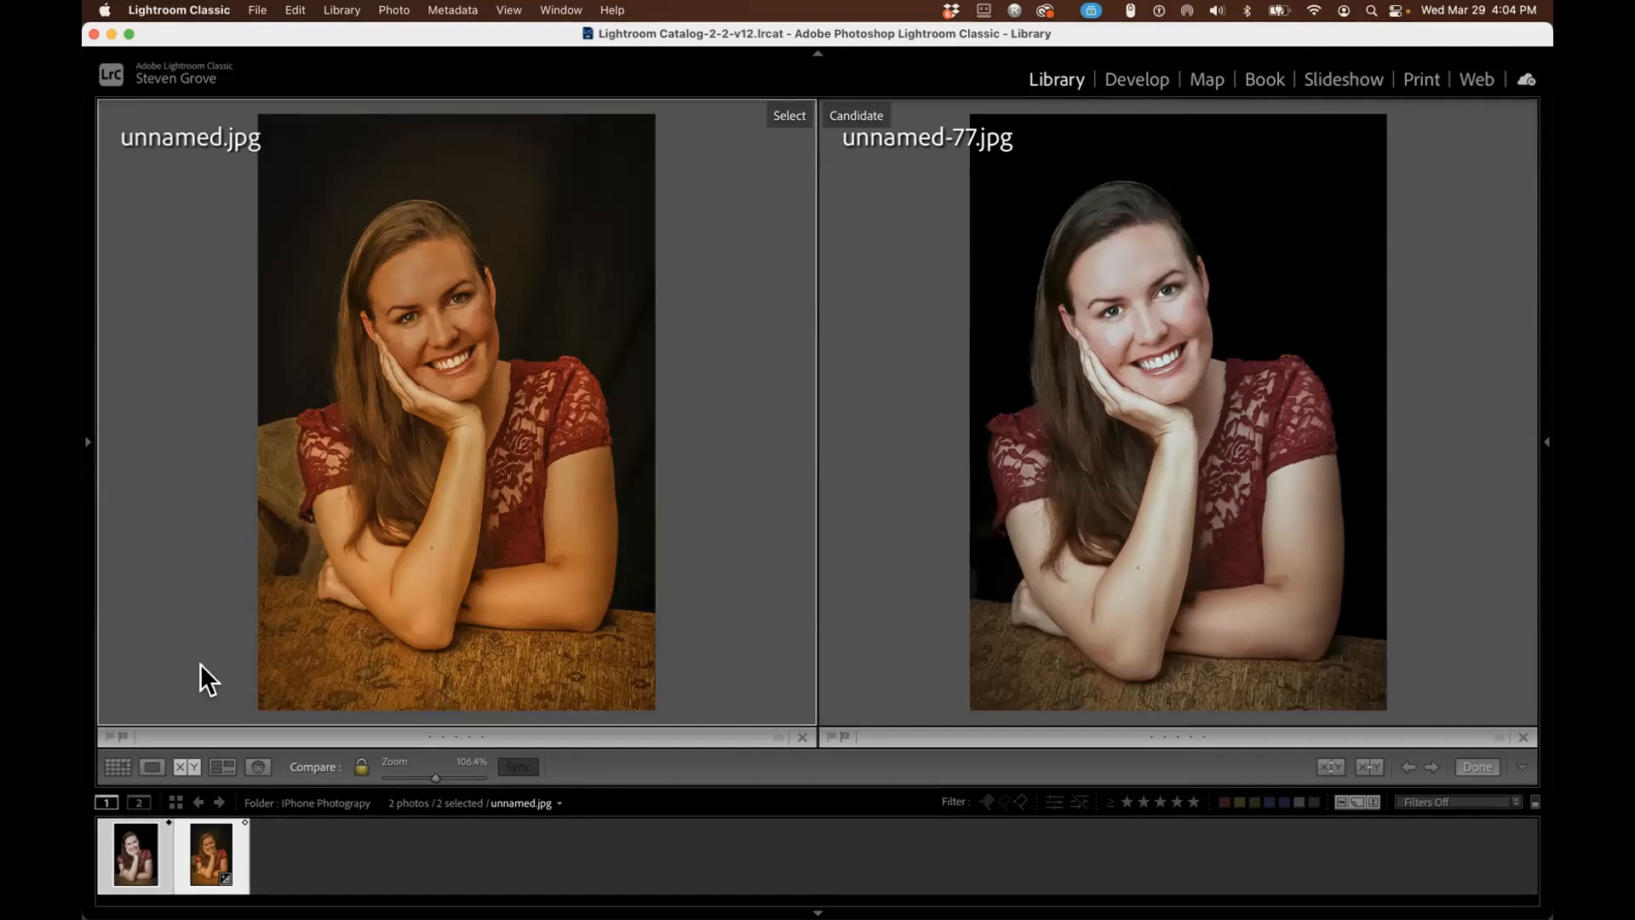
{"action": "left_click", "coordinate": [120, 758]}
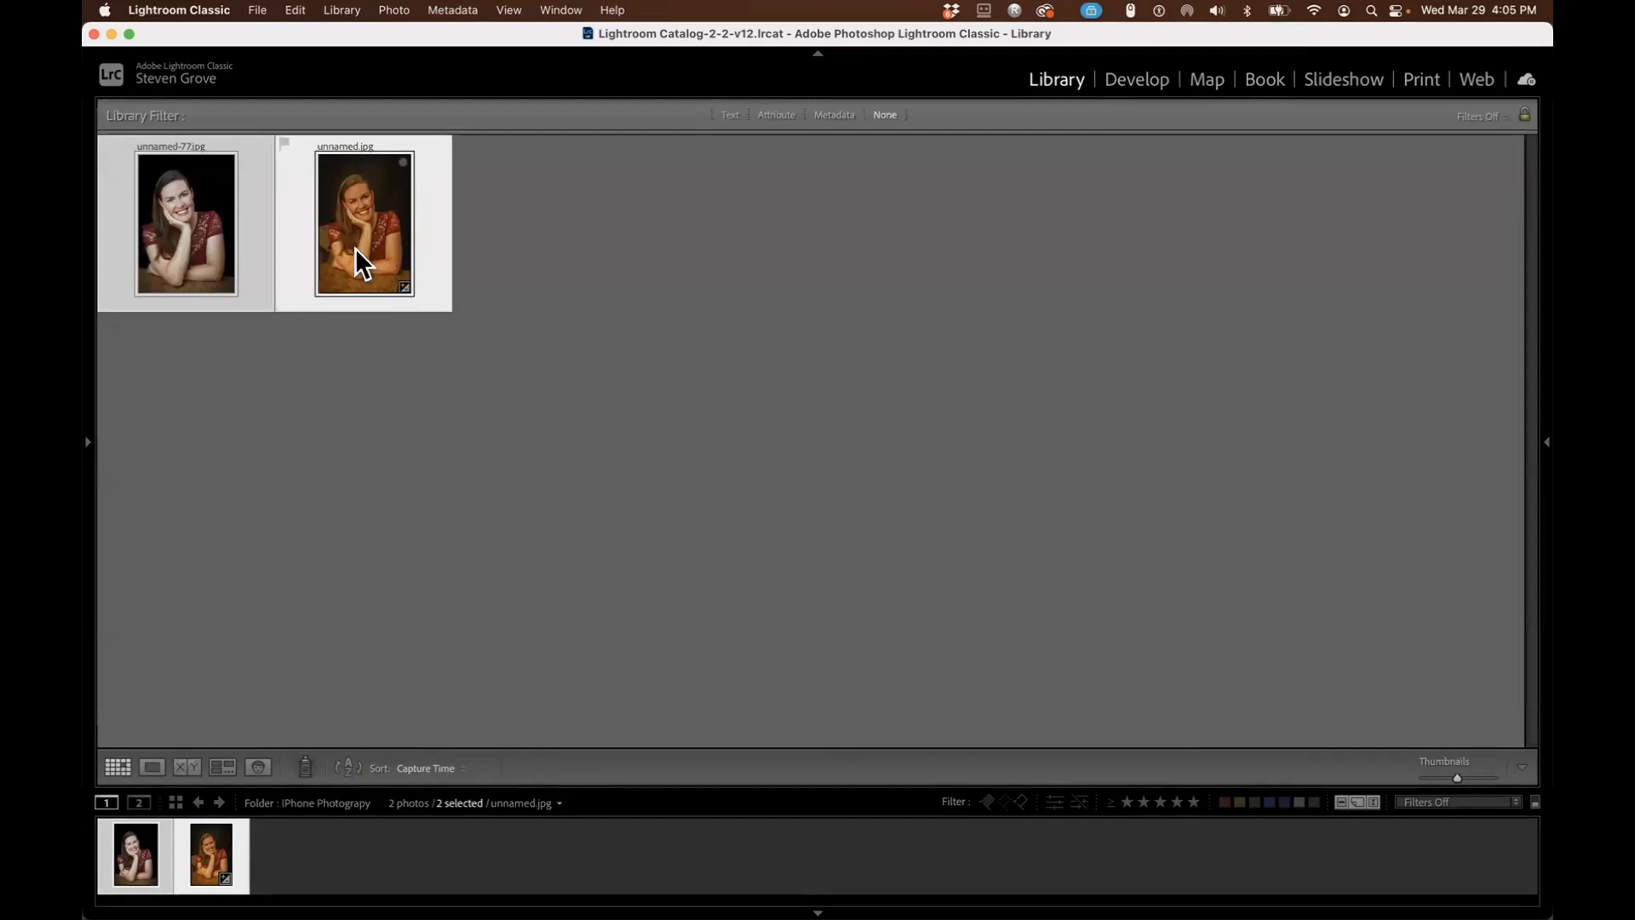
Open unnamed-77.jpg in Color Efex Pro 5 as a copy with Lightroom adjustments, postponing the Nik Collection update.
{"action": "double_click", "coordinate": [212, 233]}
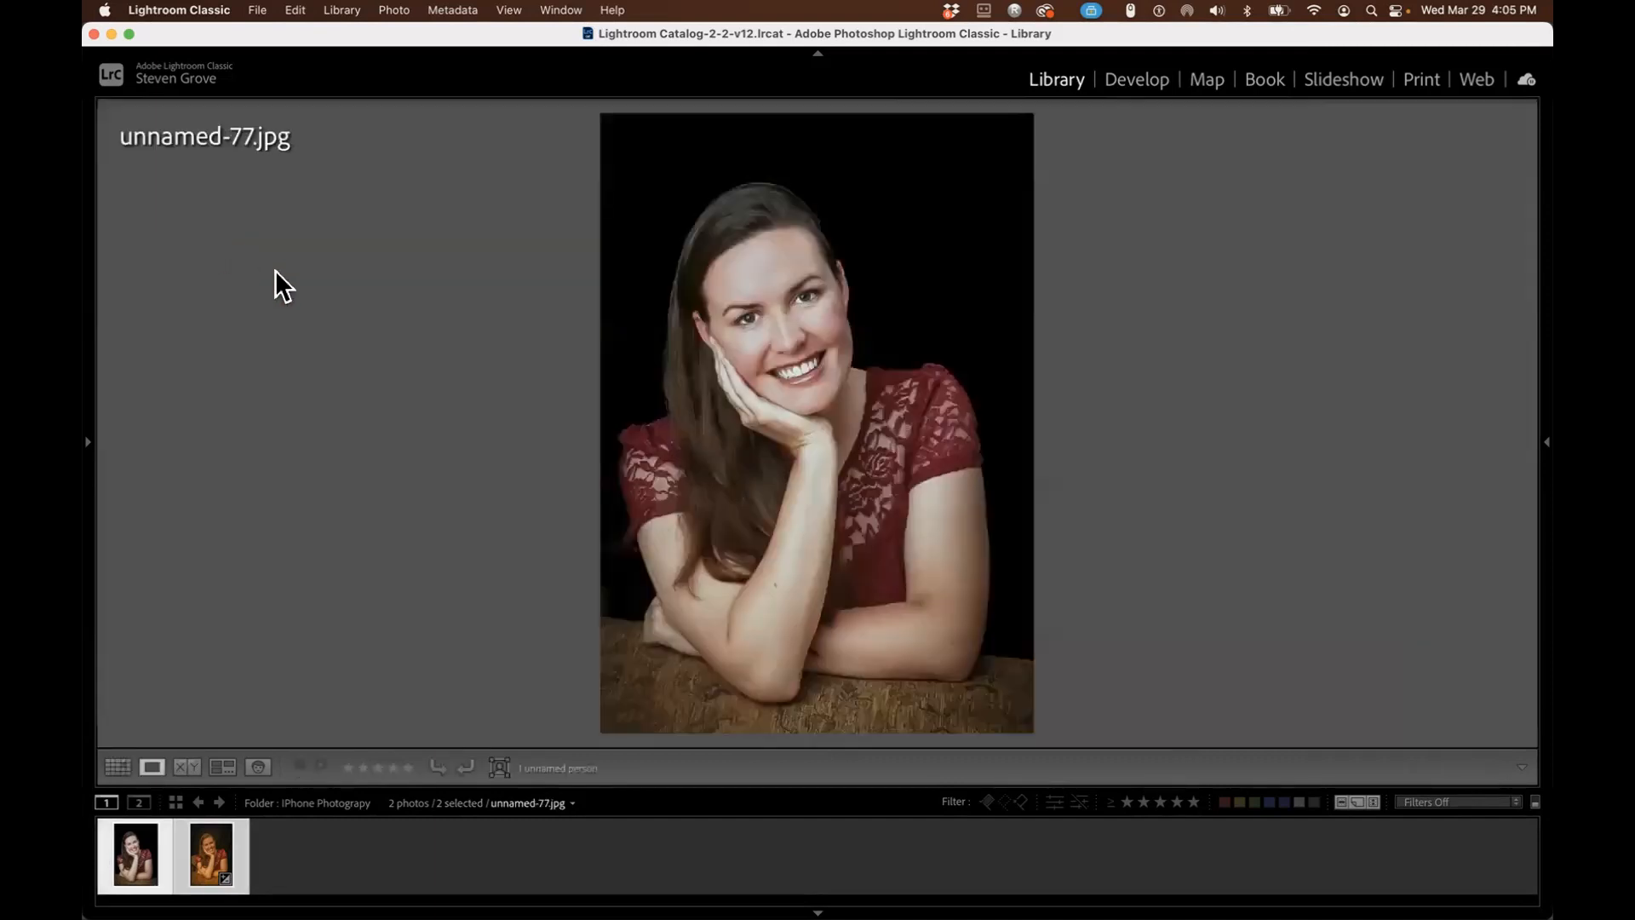
{"action": "right_click", "coordinate": [845, 348]}
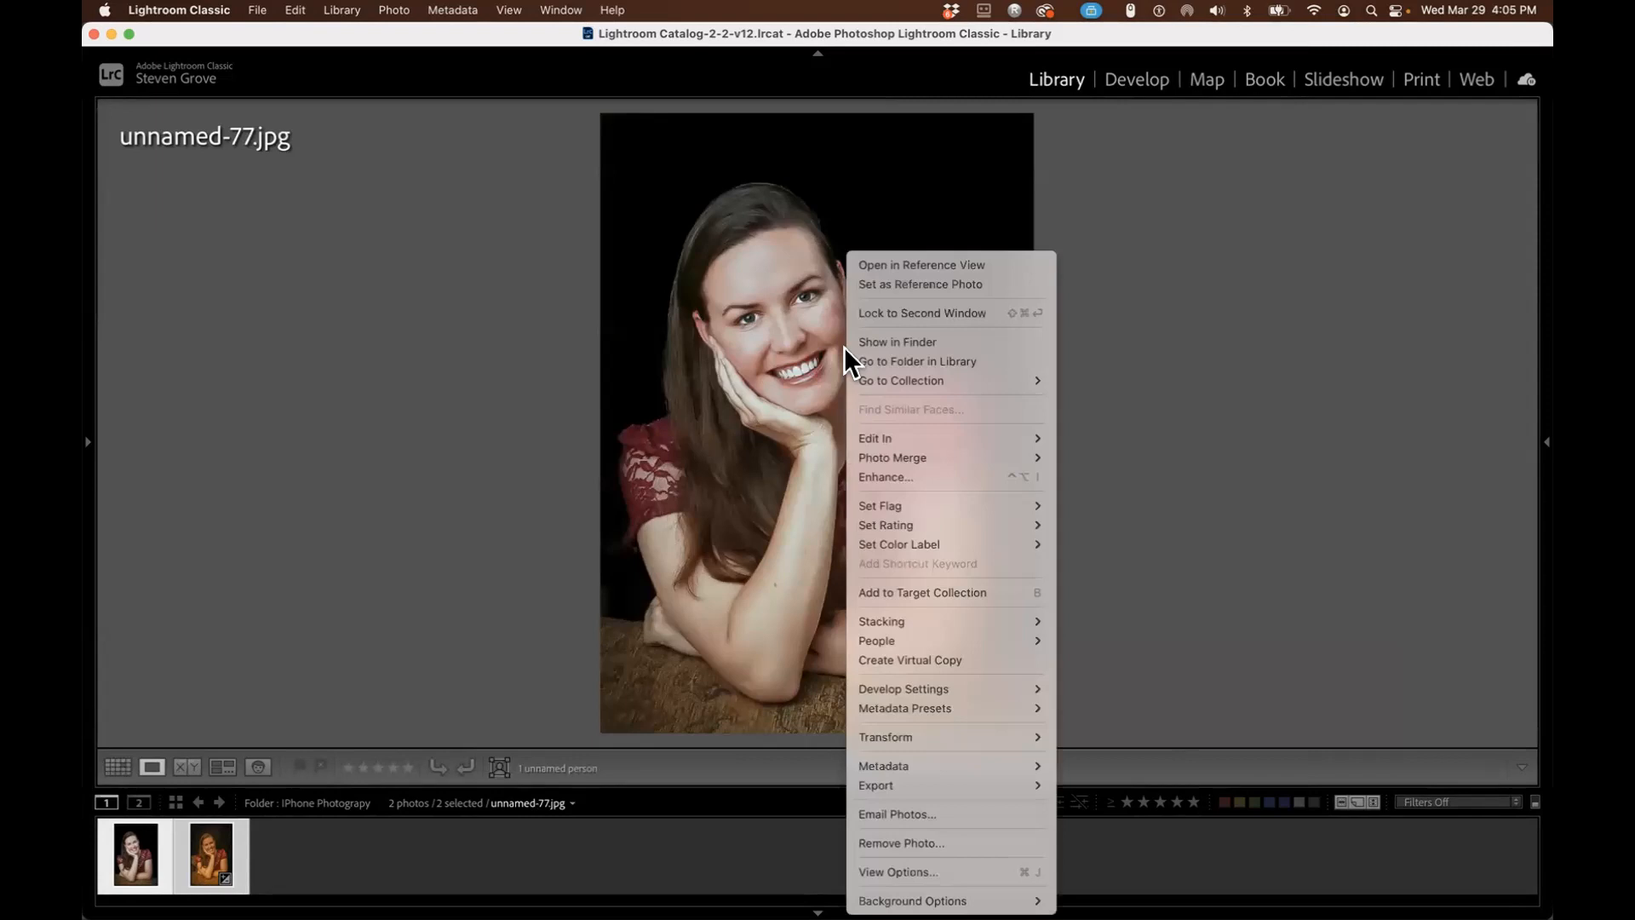
{"action": "mouse_move", "coordinate": [873, 437]}
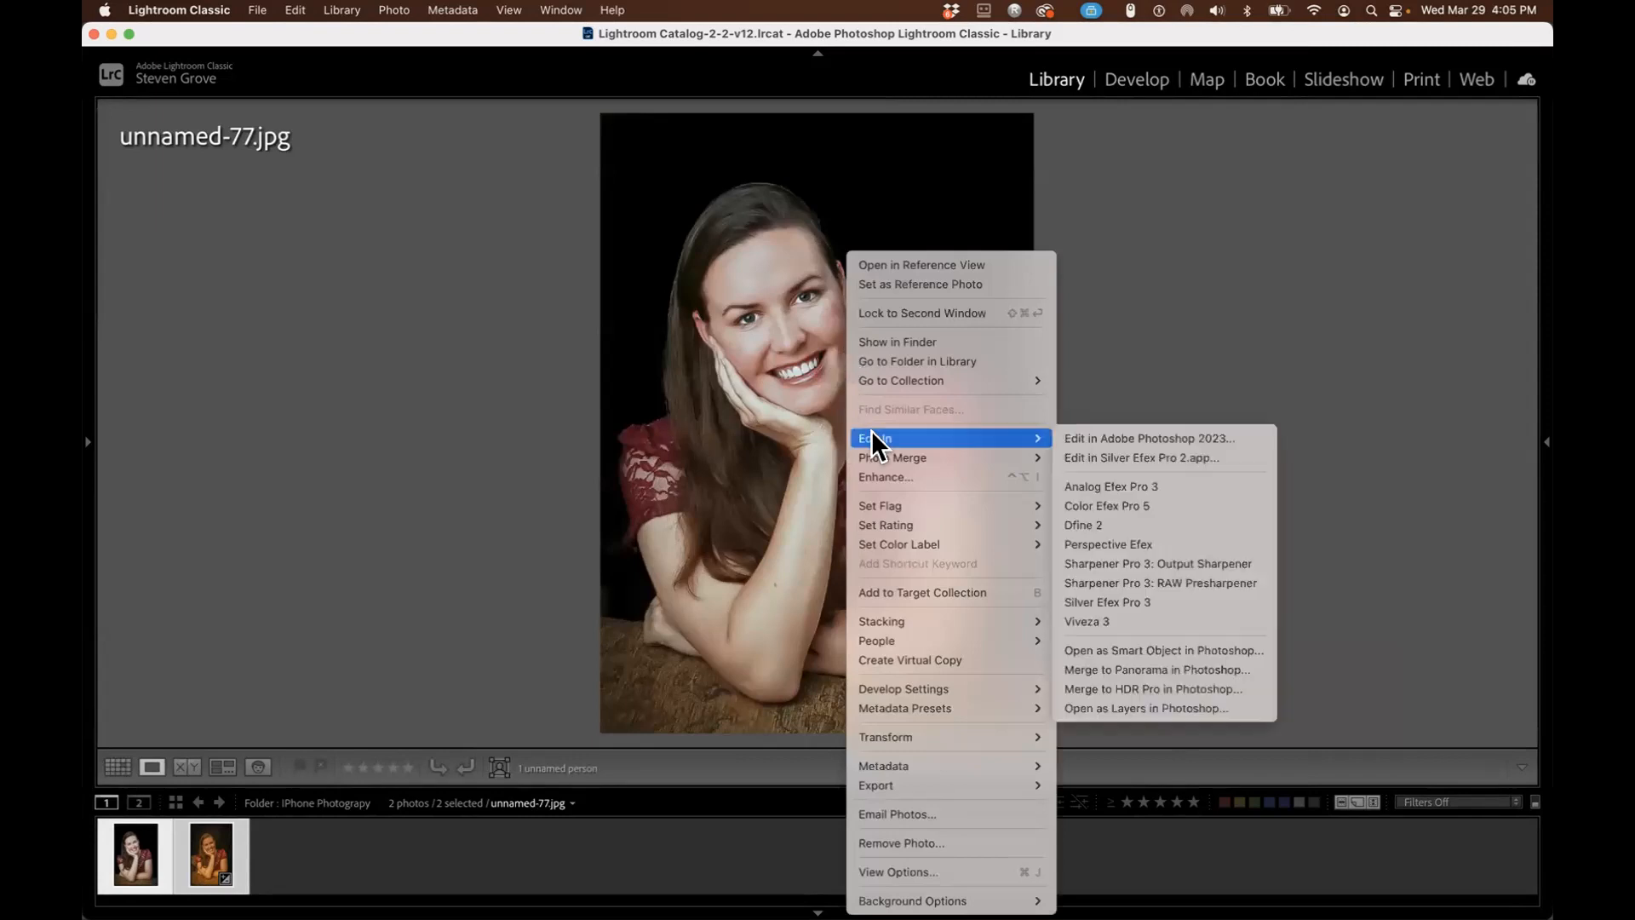
{"action": "left_click", "coordinate": [1112, 505]}
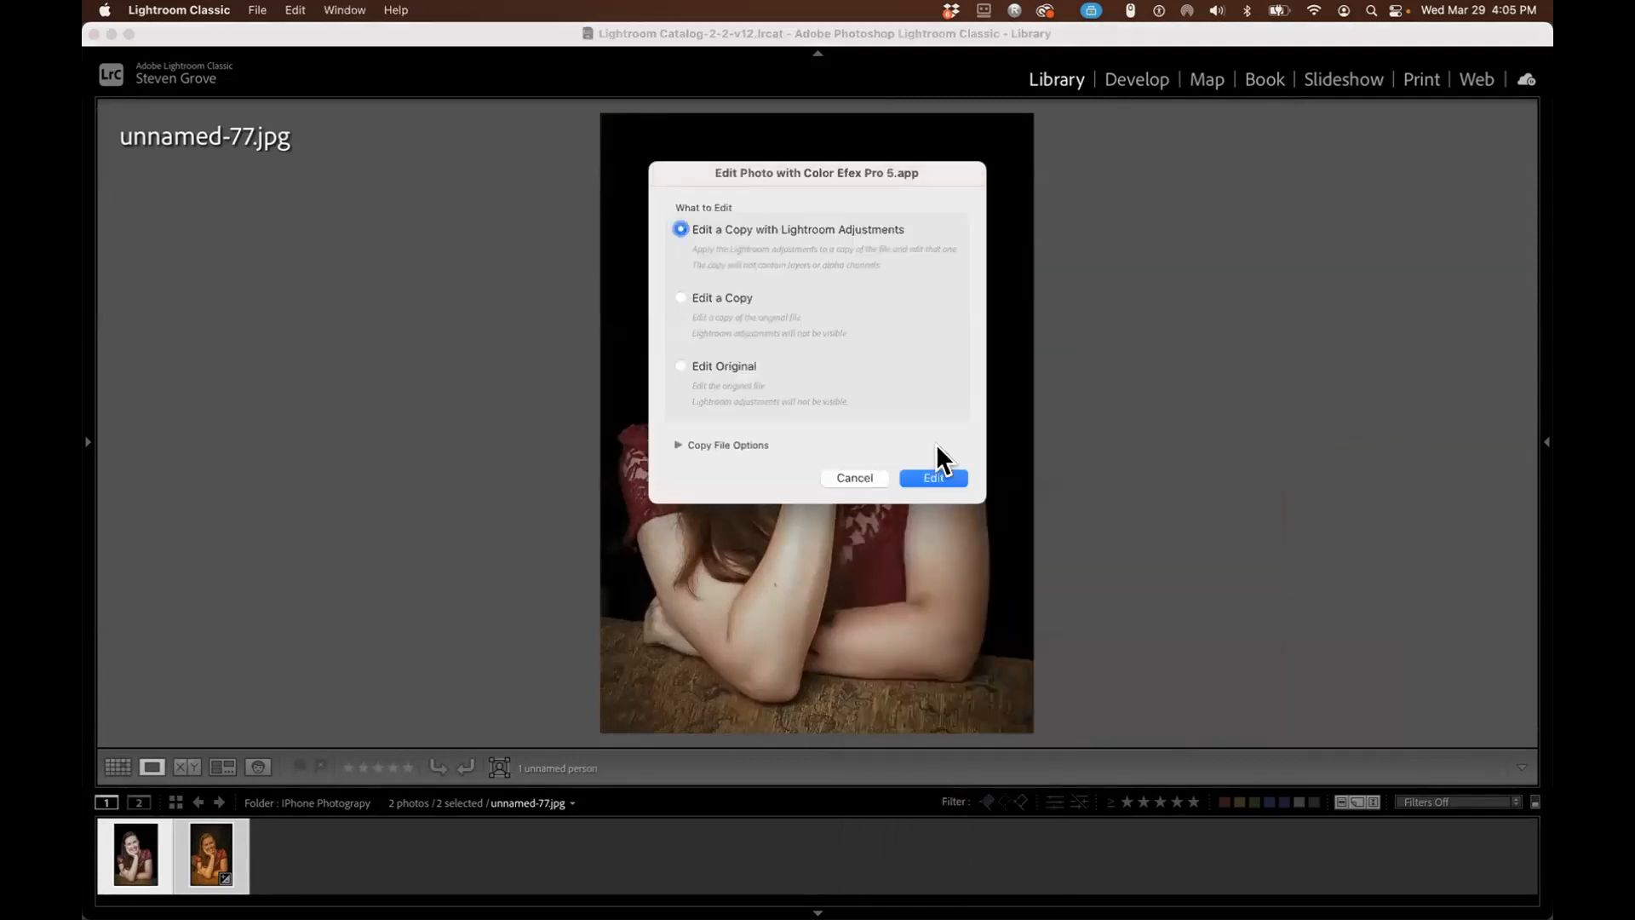
{"action": "left_click", "coordinate": [932, 473]}
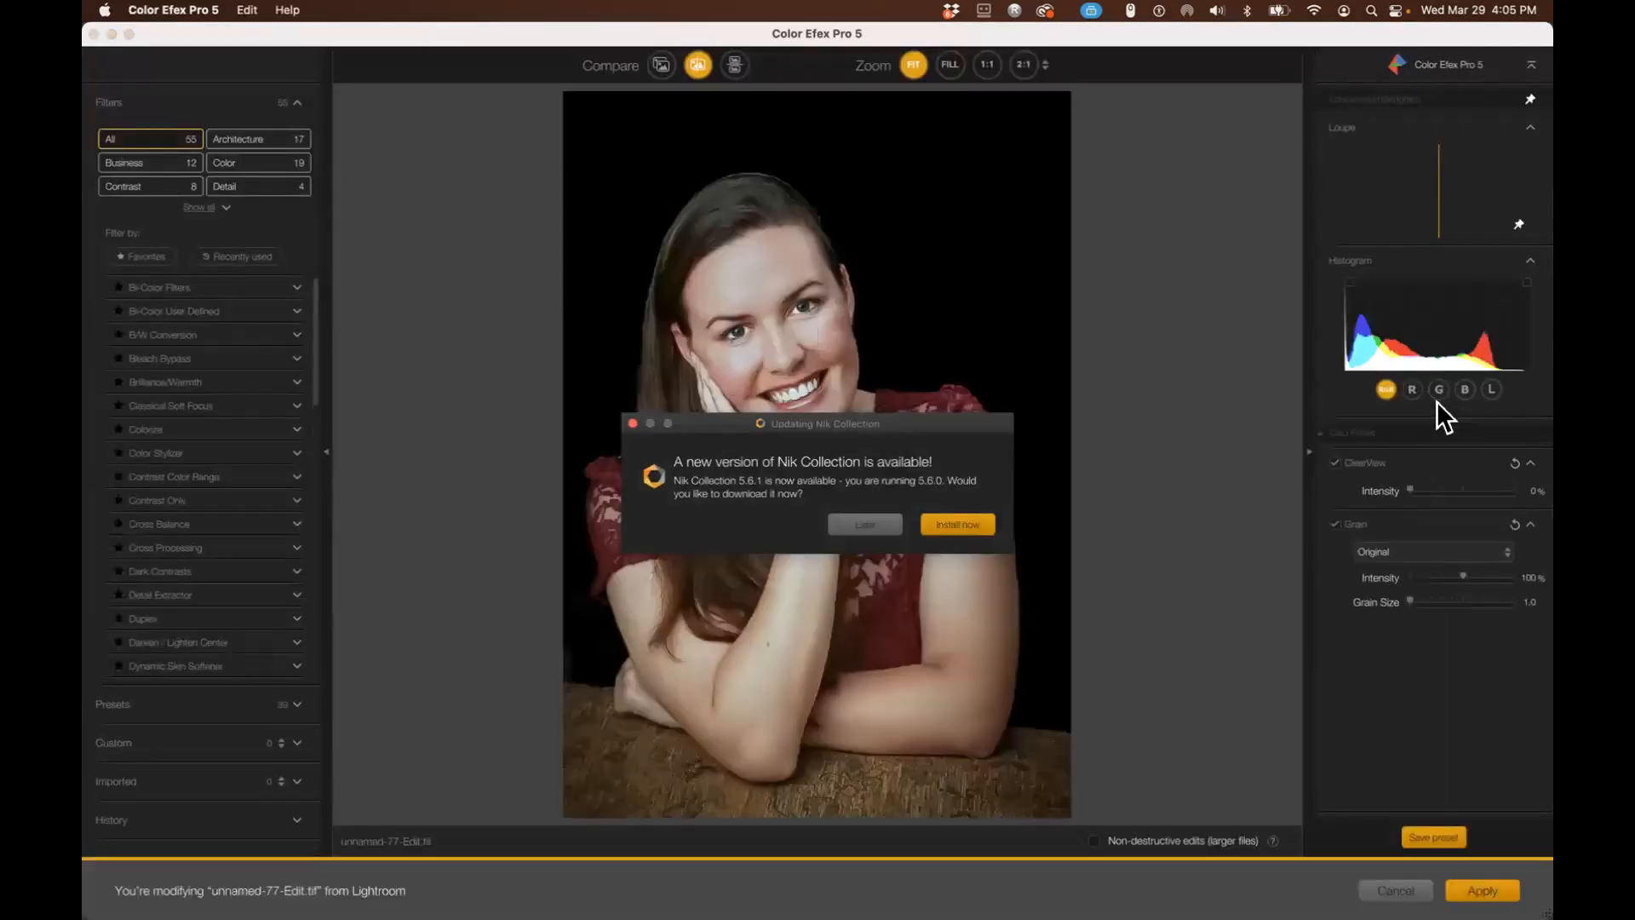
{"action": "left_click", "coordinate": [866, 524]}
Set the ClearView Intensity to 28%, check it by moving the before/after divider to the photo's left edge, and apply the edit.
{"action": "mouse_move", "coordinate": [1409, 490]}
{"action": "left_mouse_down"}
{"action": "mouse_move", "coordinate": [1480, 490]}
{"action": "mouse_move", "coordinate": [1439, 490]}
{"action": "left_mouse_up"}
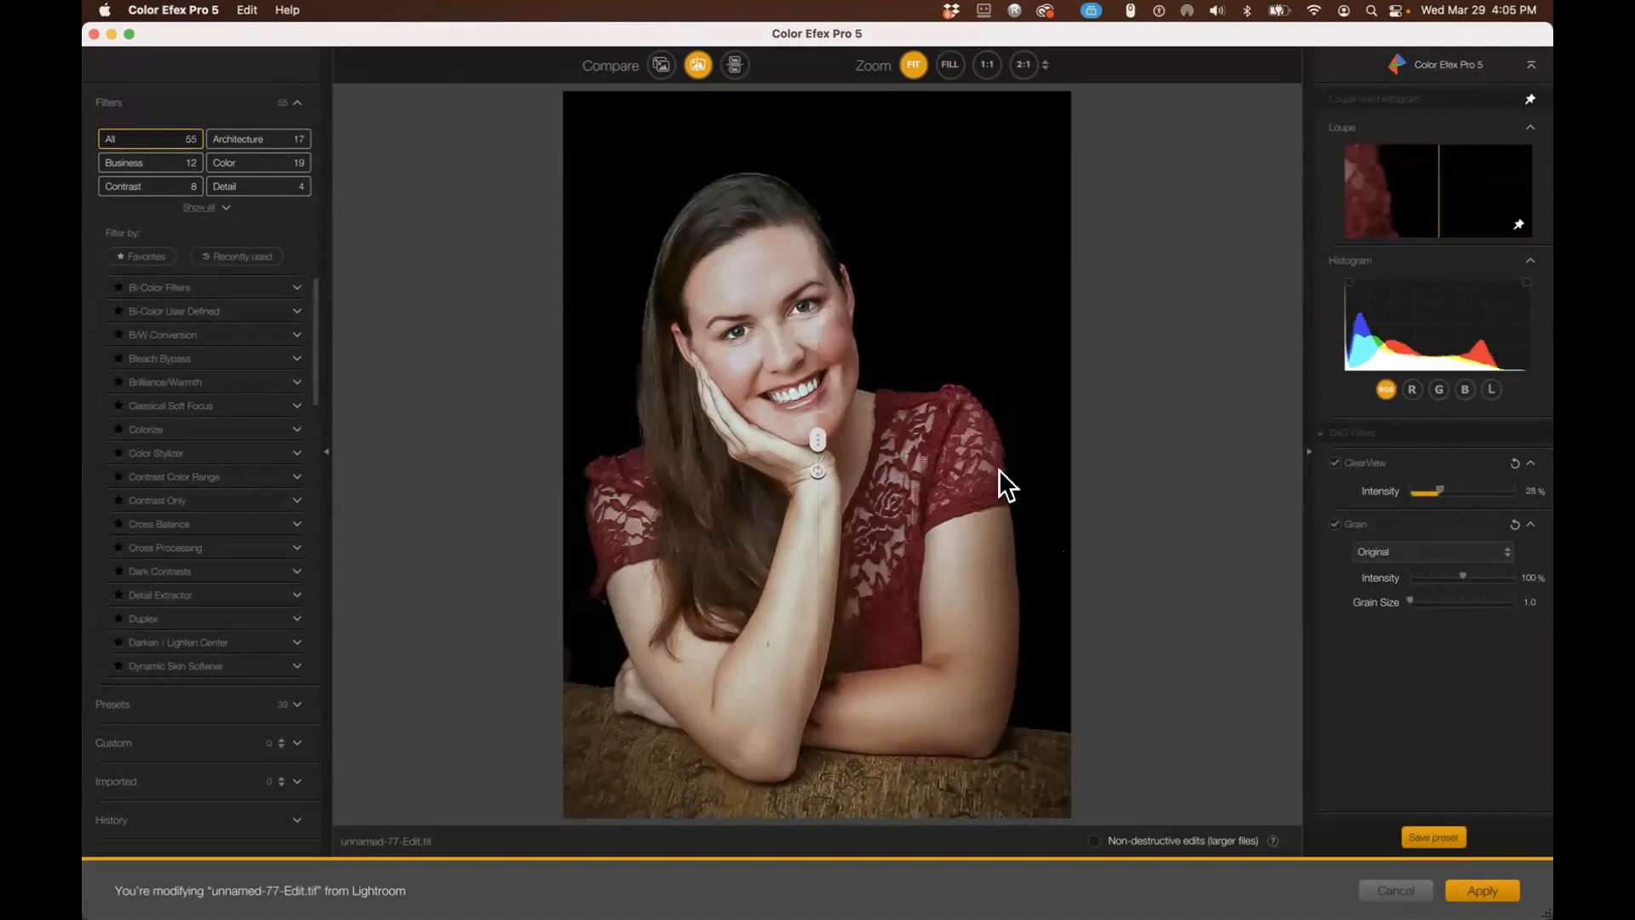
{"action": "left_click_drag", "start_coordinate": [814, 438], "coordinate": [371, 407]}
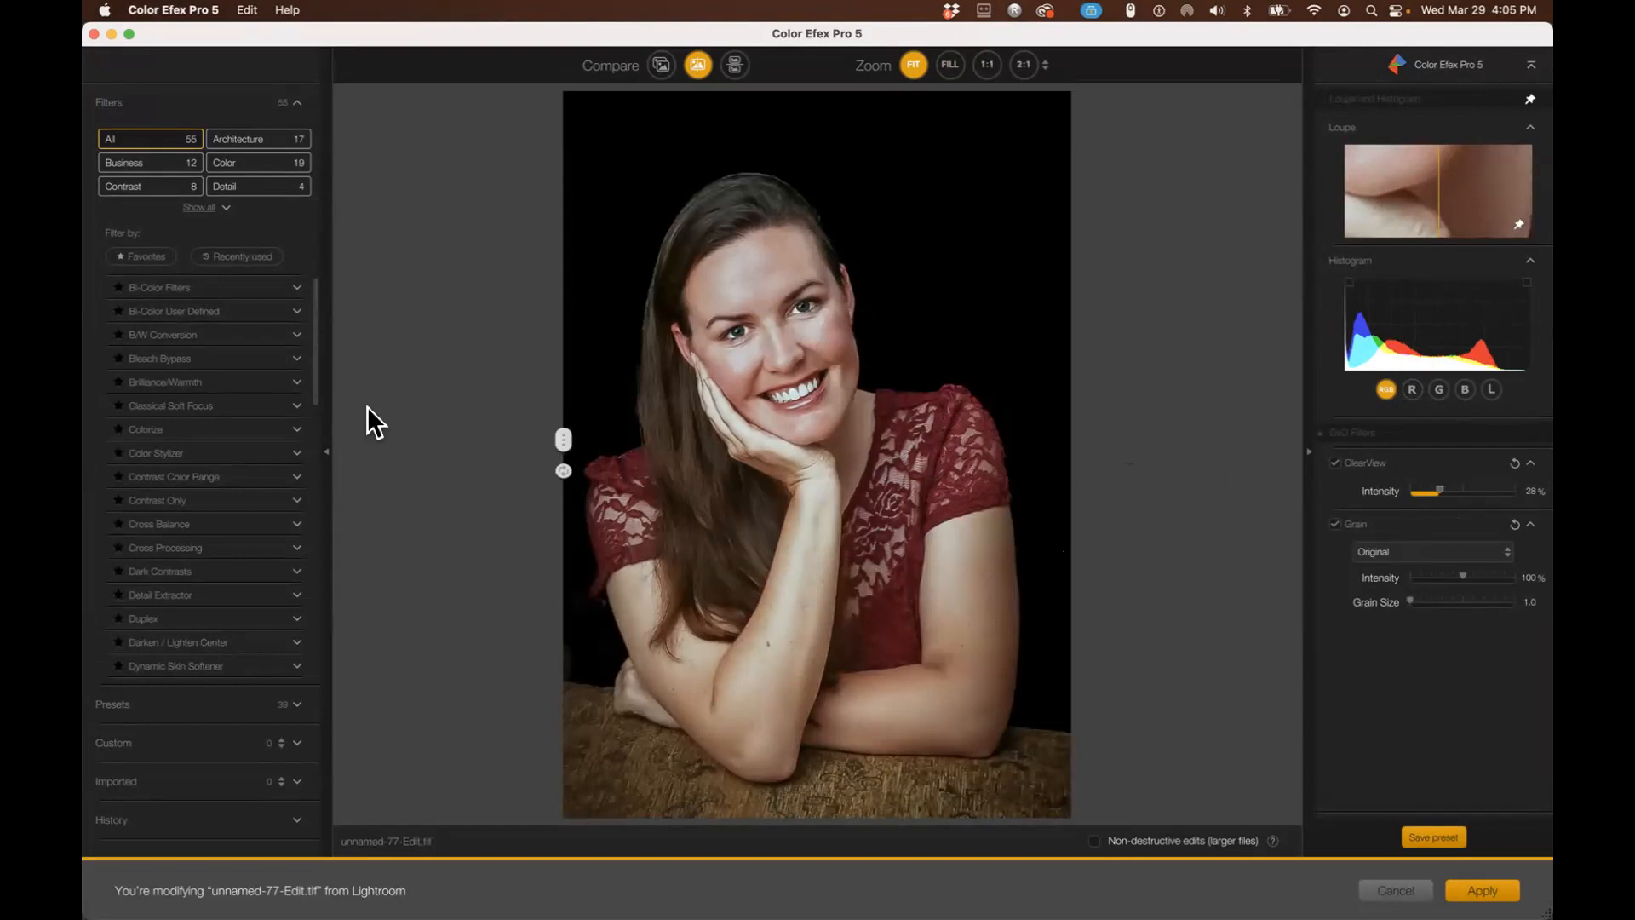
{"action": "left_click", "coordinate": [1483, 890]}
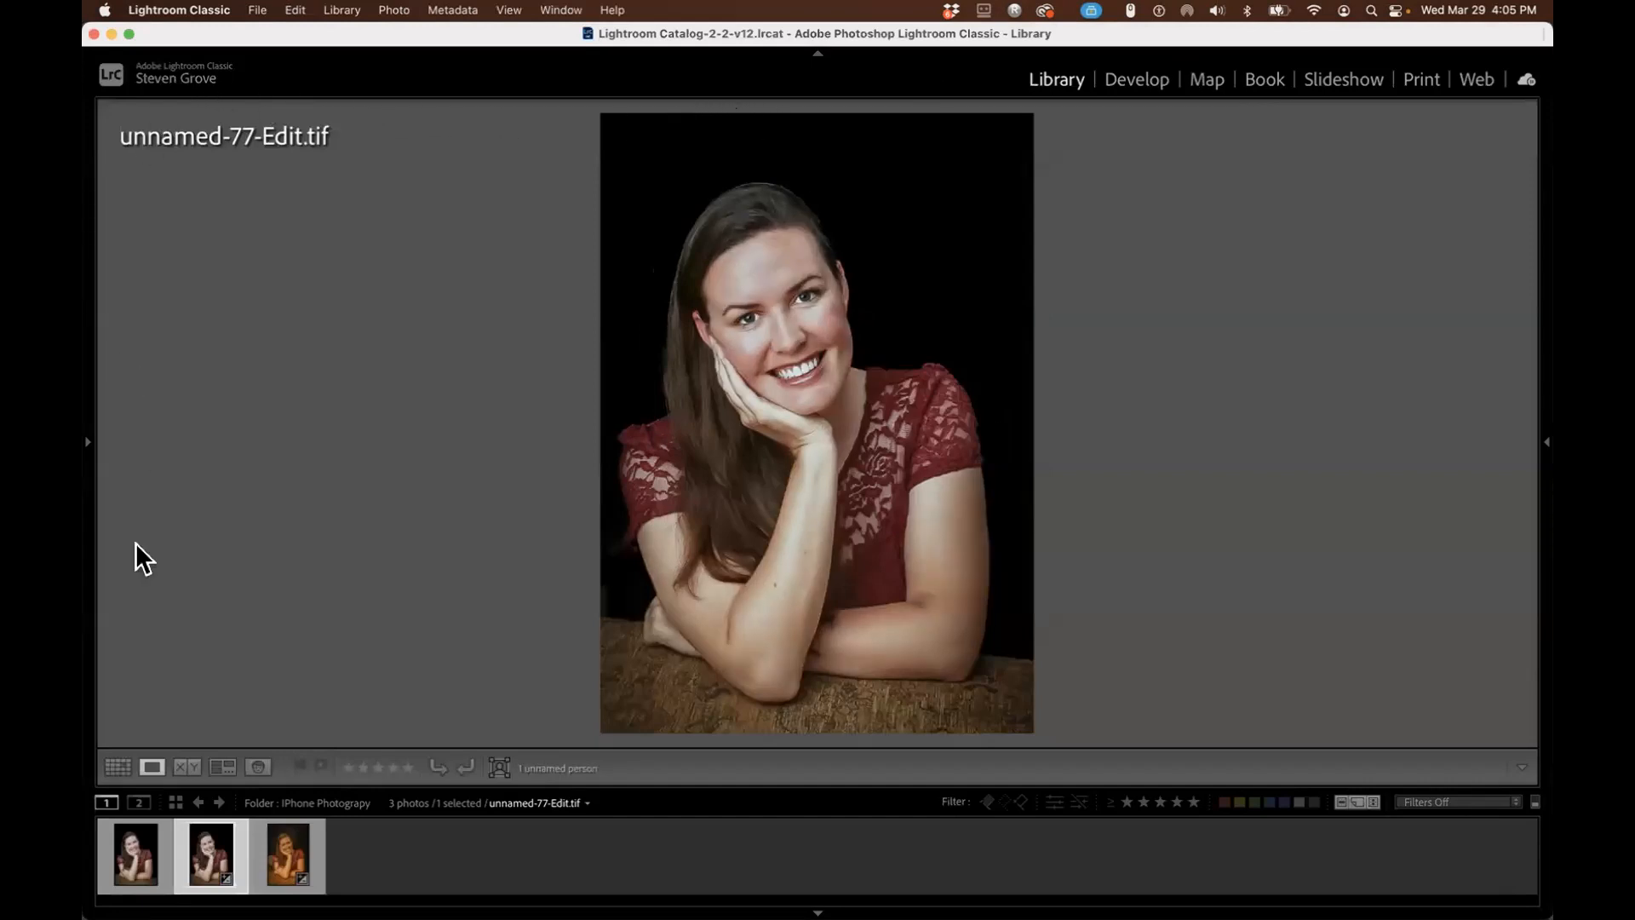
Compare unnamed-77.jpg and unnamed-77-Edit.tif side by side in the Library.
{"action": "left_click", "coordinate": [117, 767]}
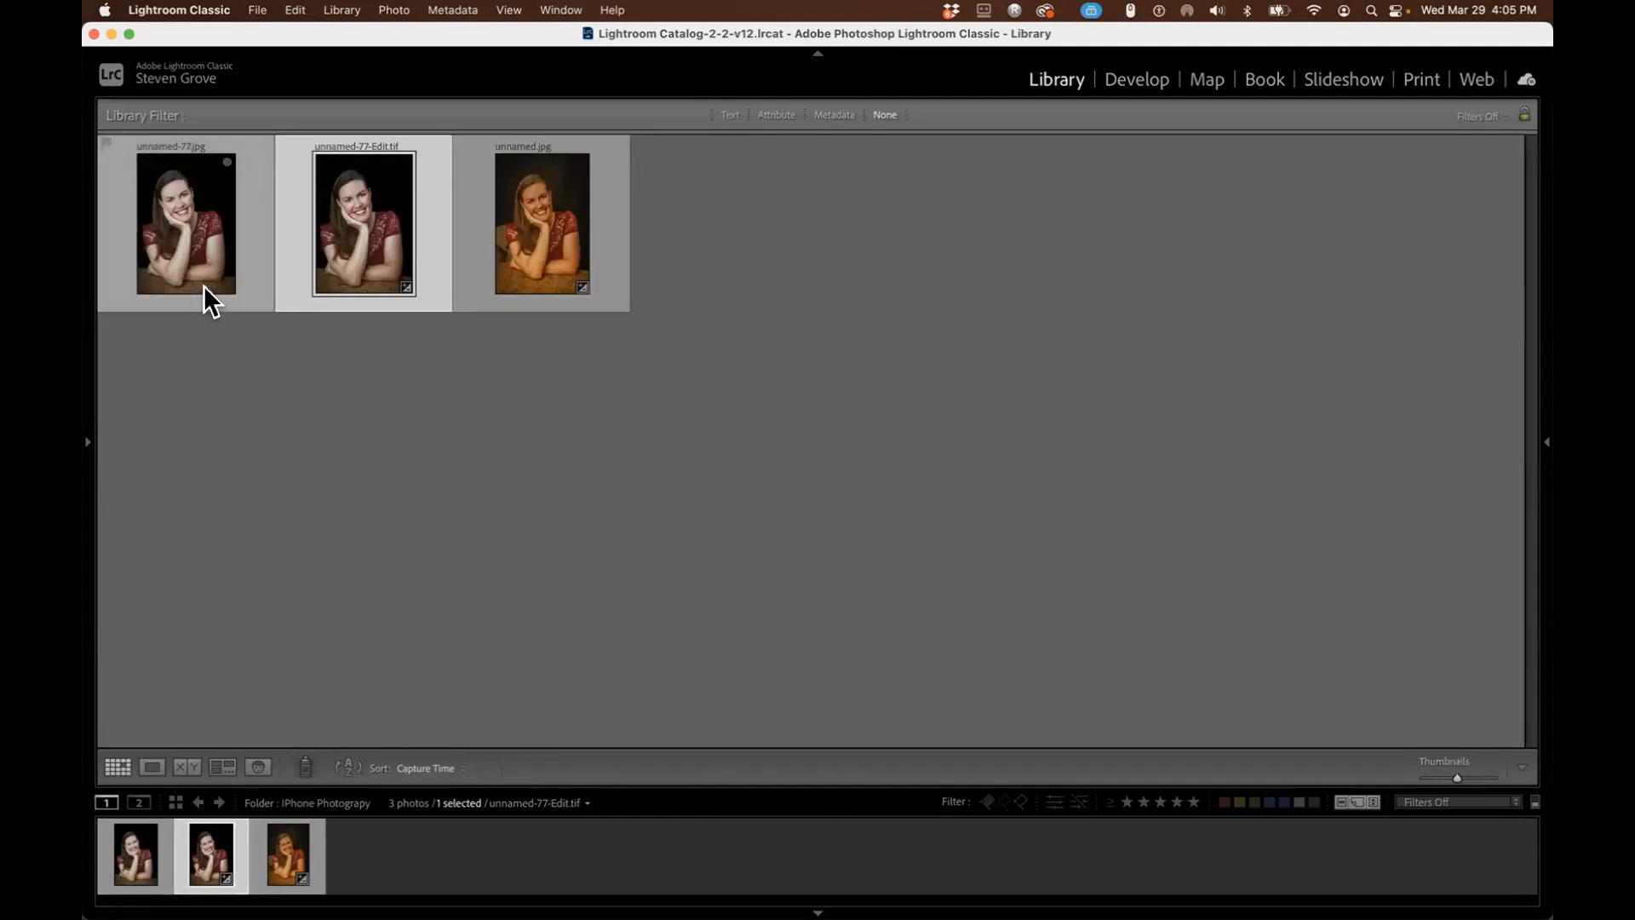
{"action": "left_click", "coordinate": [192, 233]}
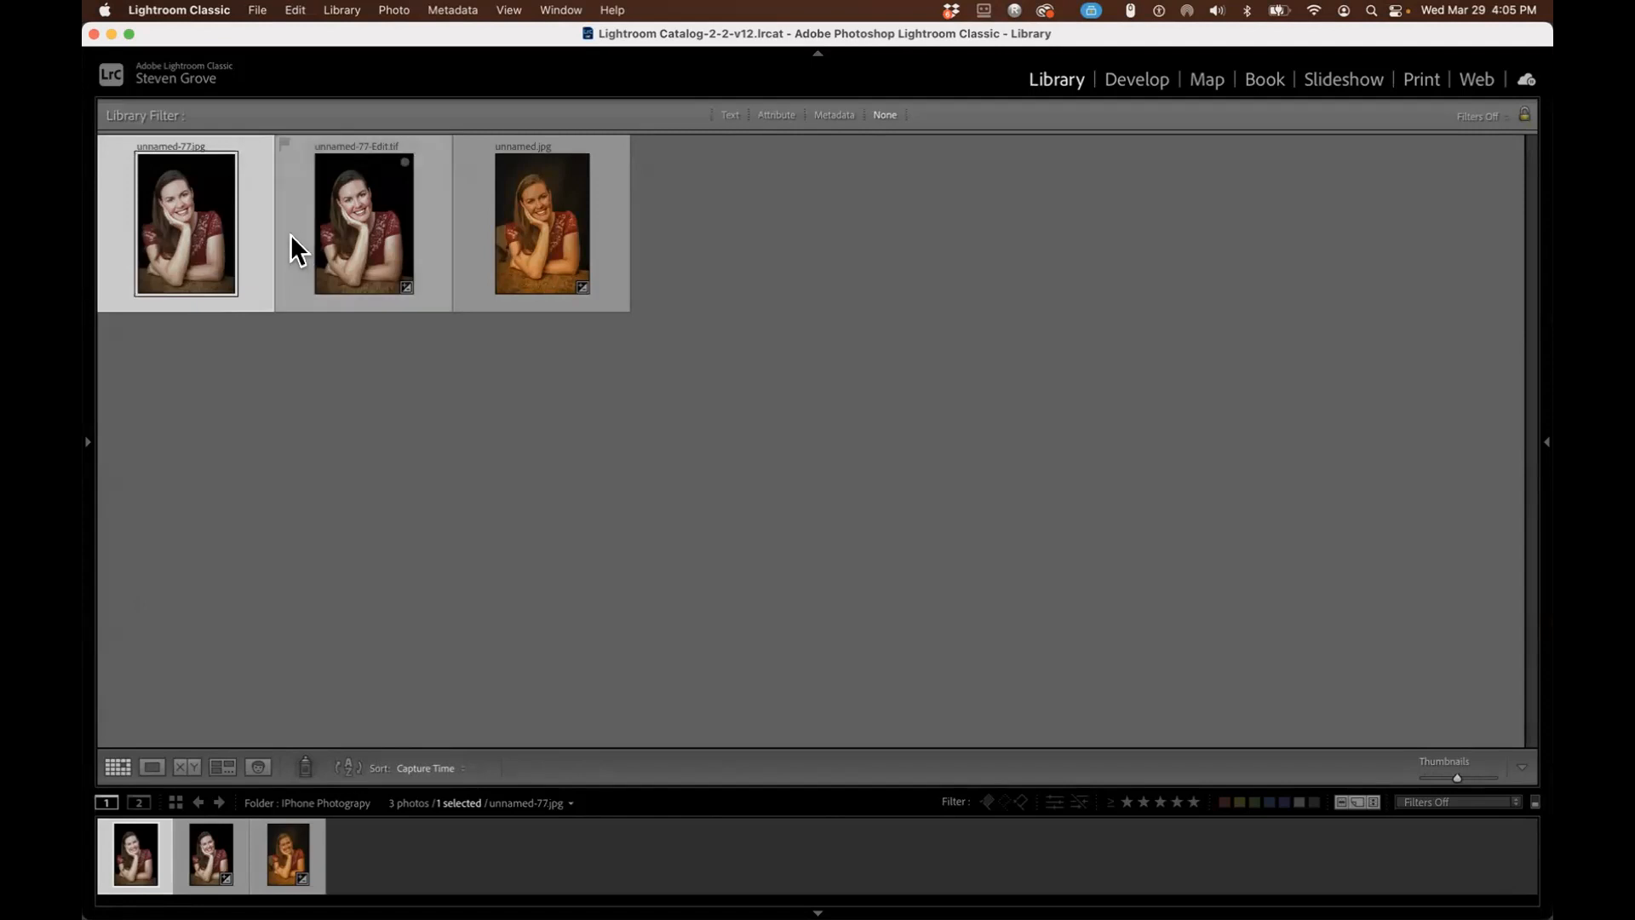
{"action": "left_click", "coordinate": [349, 233], "text": "super"}
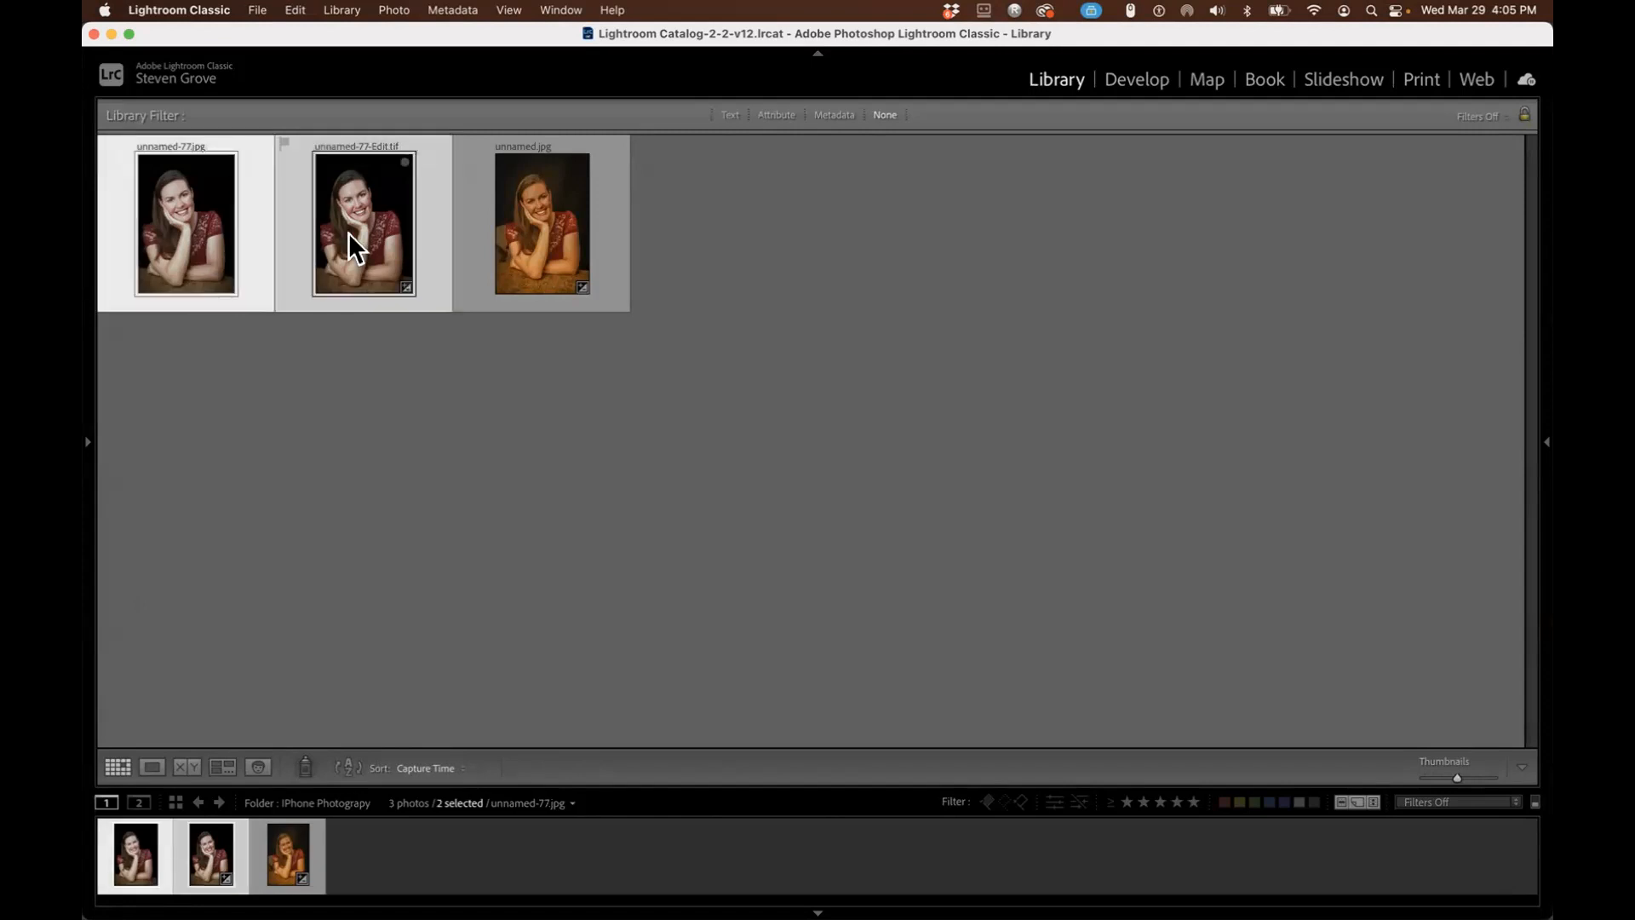
{"action": "left_click", "coordinate": [181, 763]}
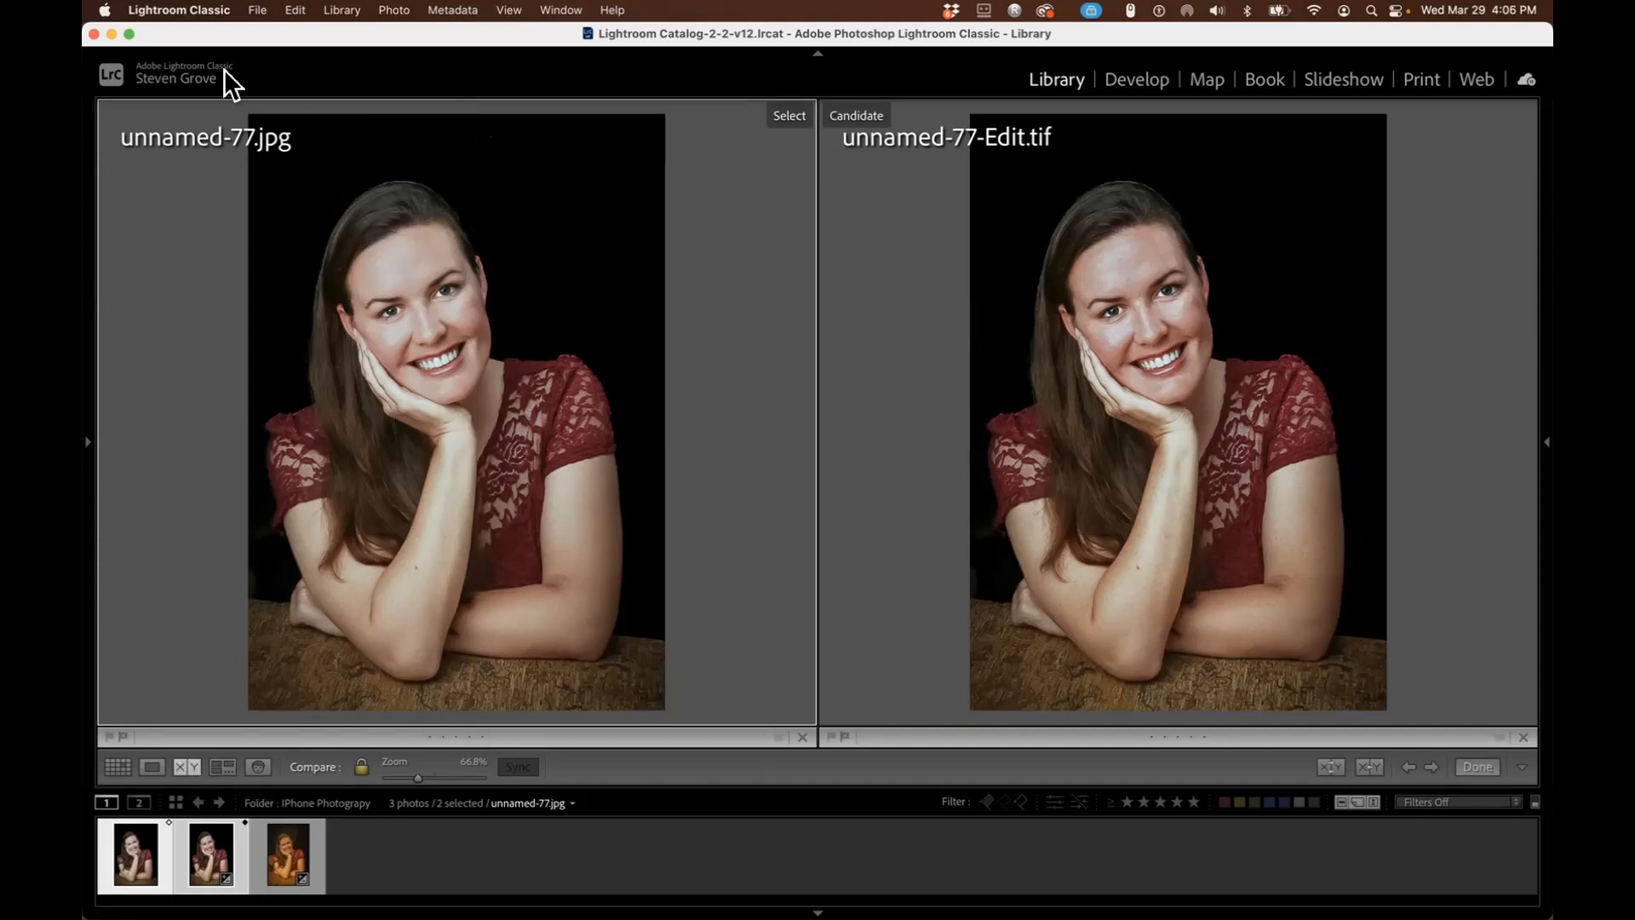
Quit Lightroom Classic and skip the catalog backup this time.
{"action": "left_click", "coordinate": [94, 34]}
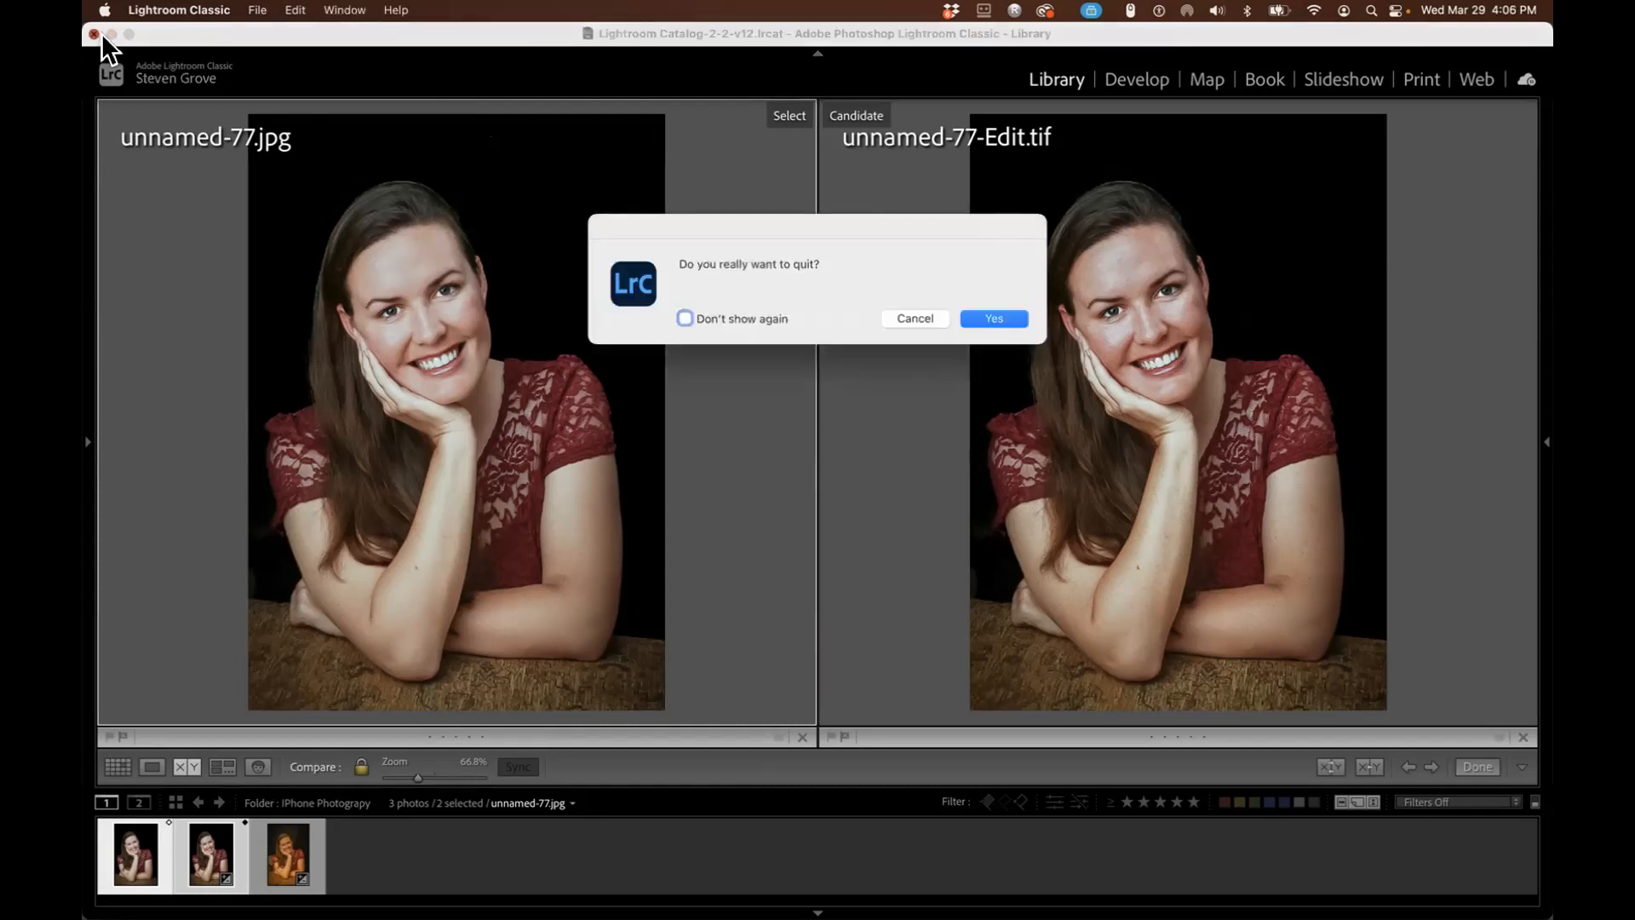
{"action": "left_click", "coordinate": [994, 316]}
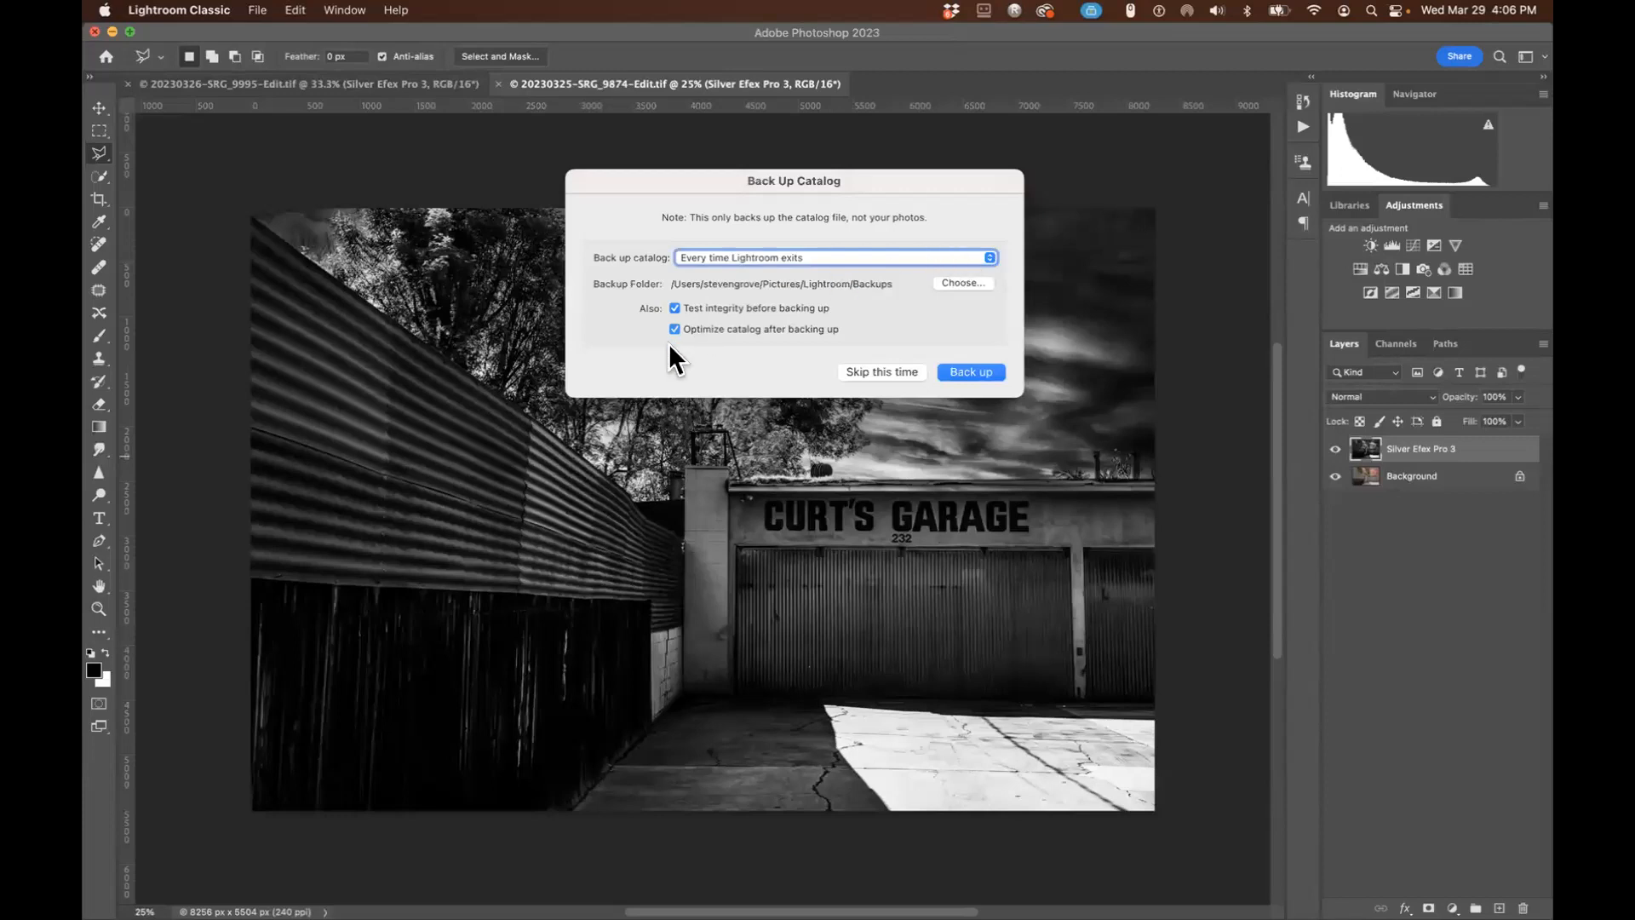
{"action": "left_click", "coordinate": [887, 370]}
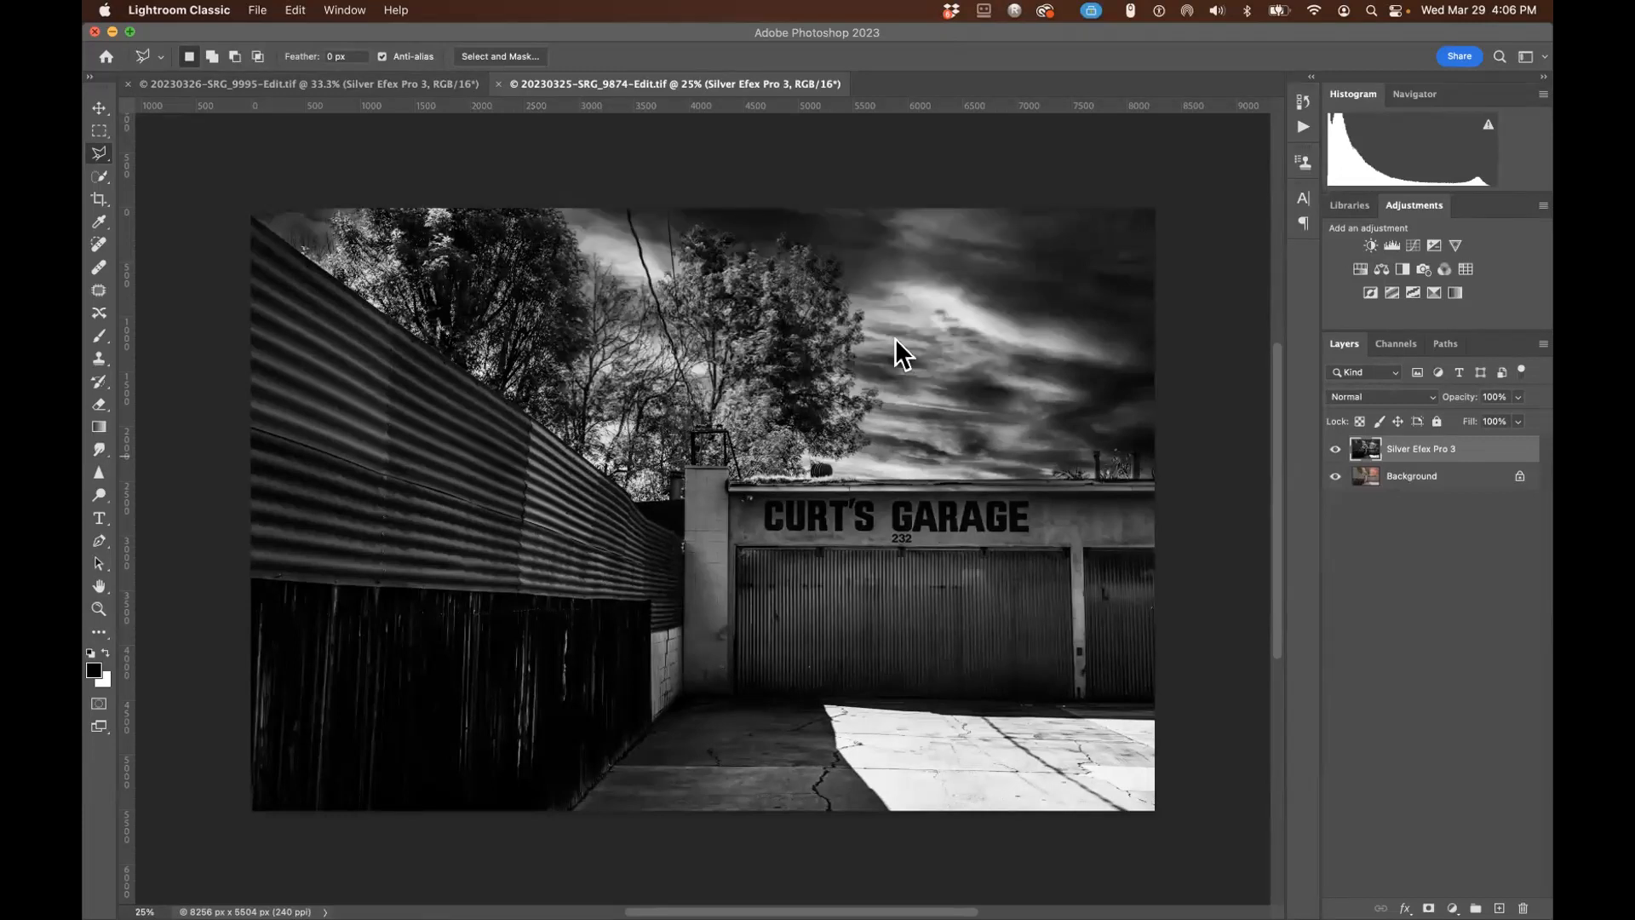